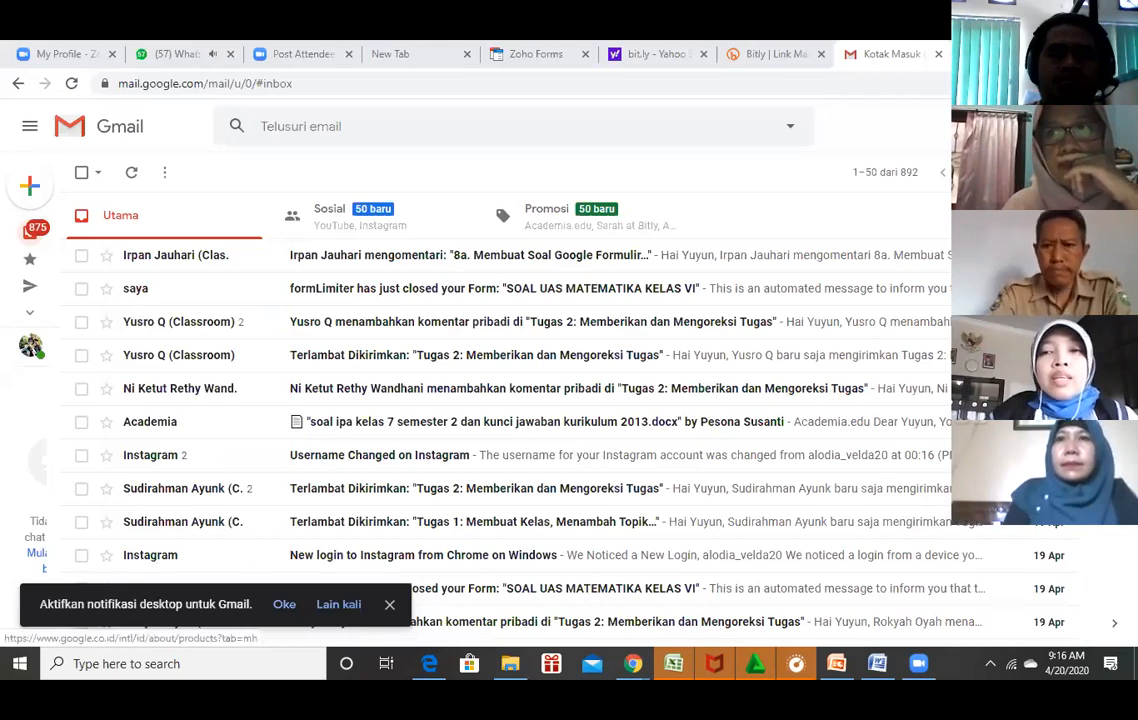
Open Google Drive in a new tab from Gmail's apps grid.
{"action": "left_click", "coordinate": [1070, 126]}
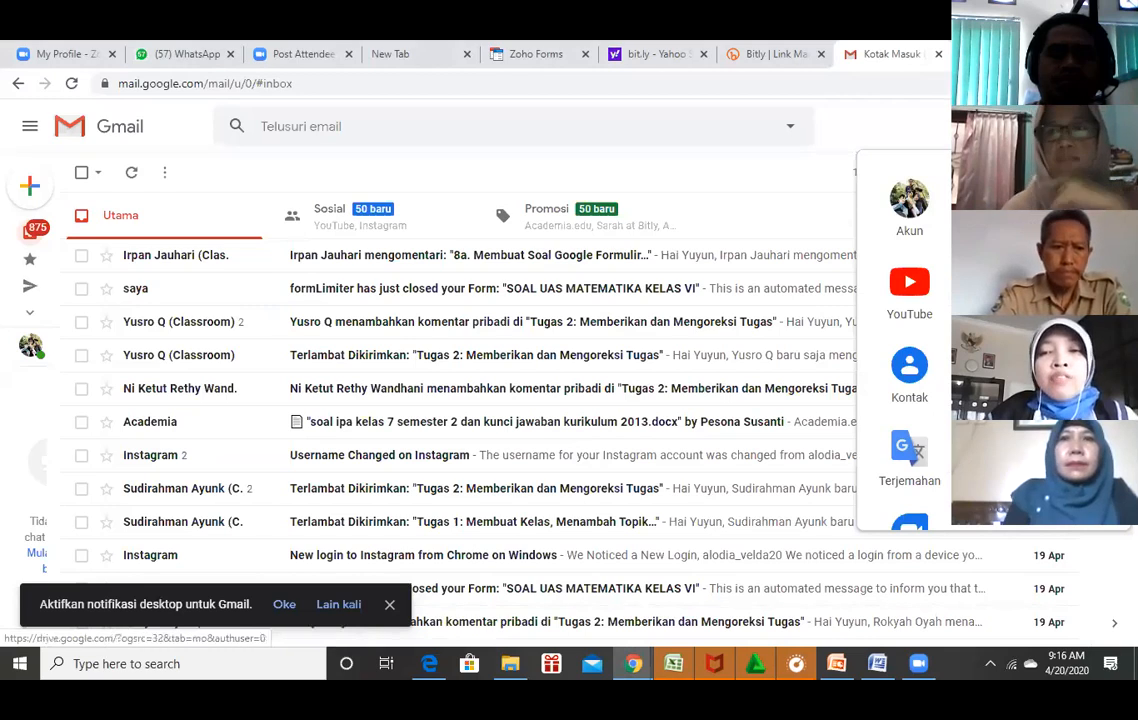
{"action": "left_click", "coordinate": [993, 374]}
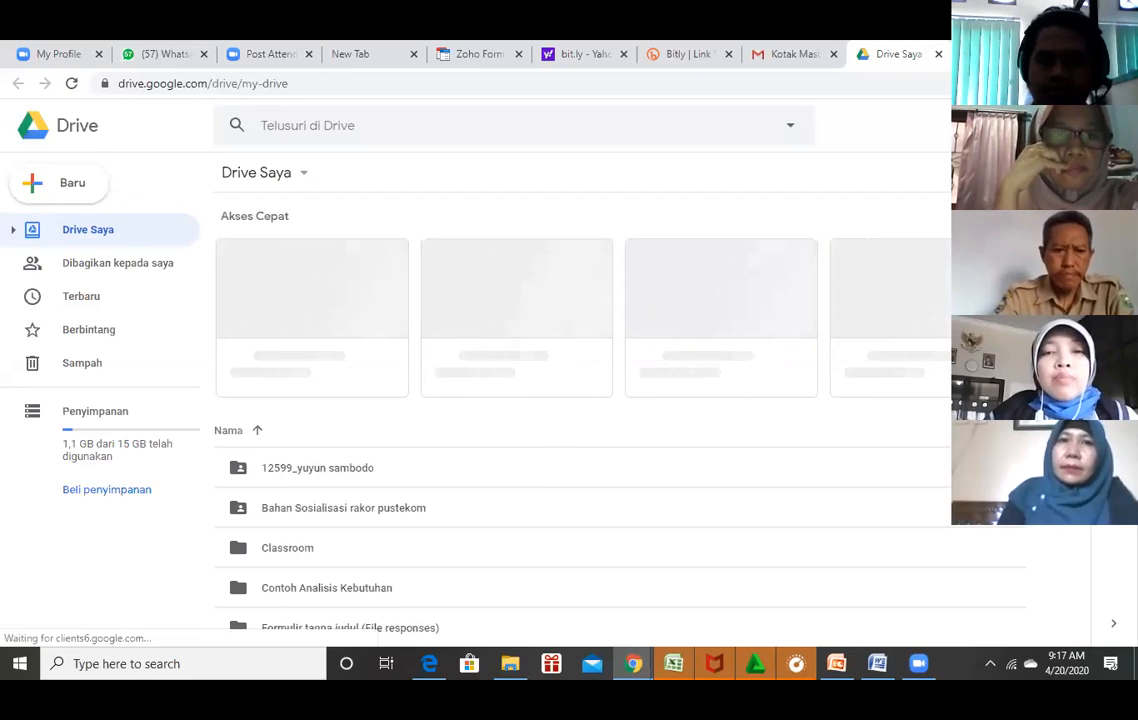
{"action": "left_click", "coordinate": [876, 666]}
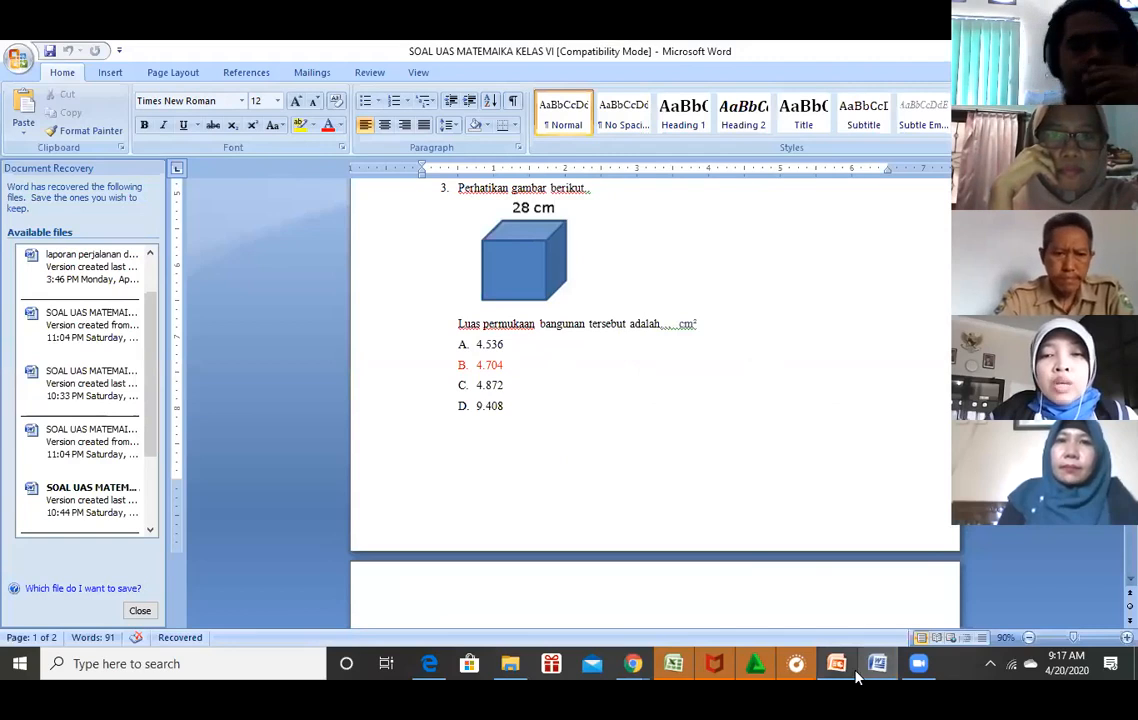
{"action": "mouse_move", "coordinate": [856, 670]}
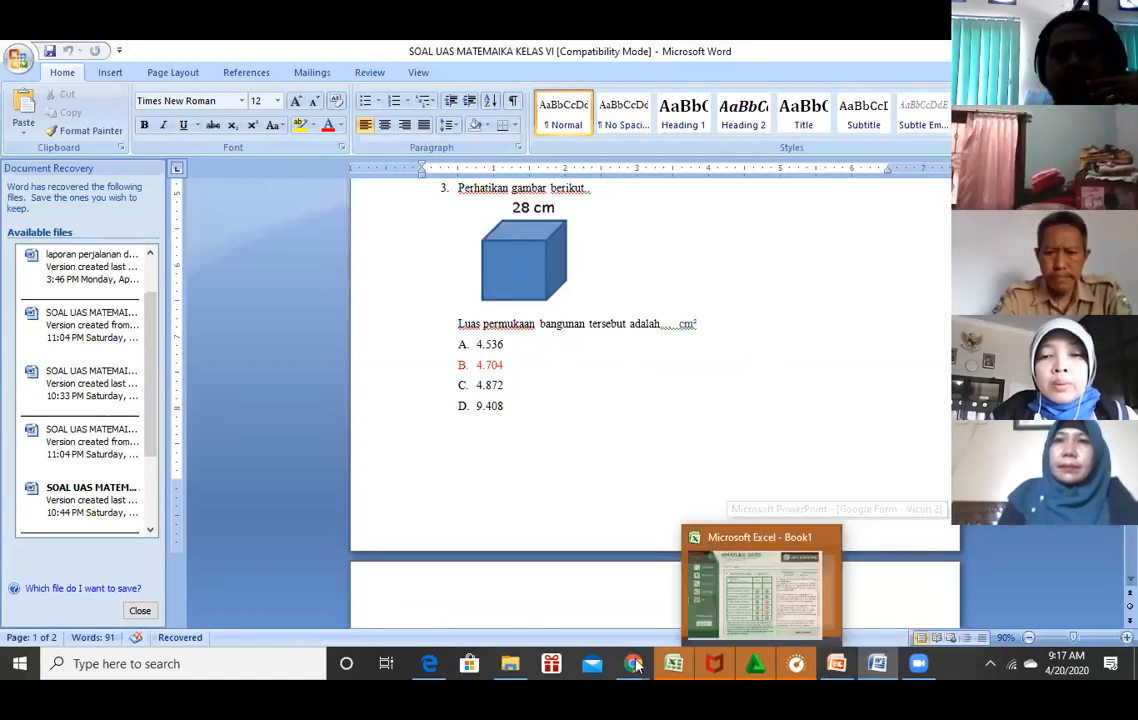
{"action": "mouse_move", "coordinate": [700, 605]}
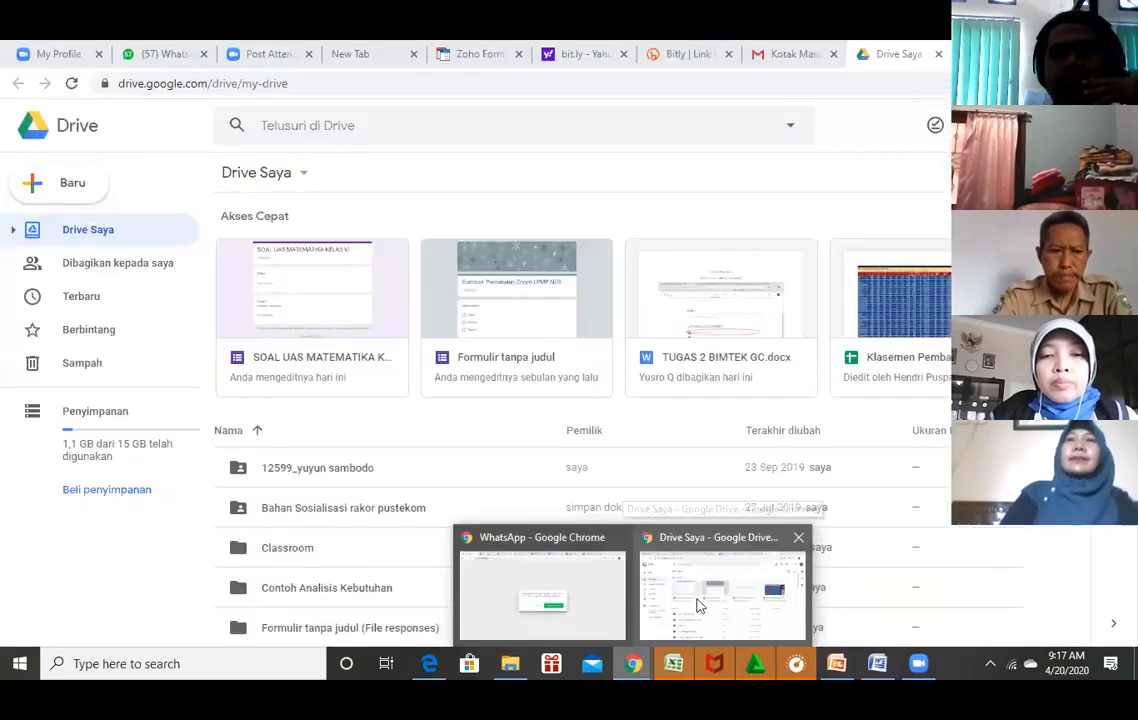
{"action": "left_click", "coordinate": [700, 605]}
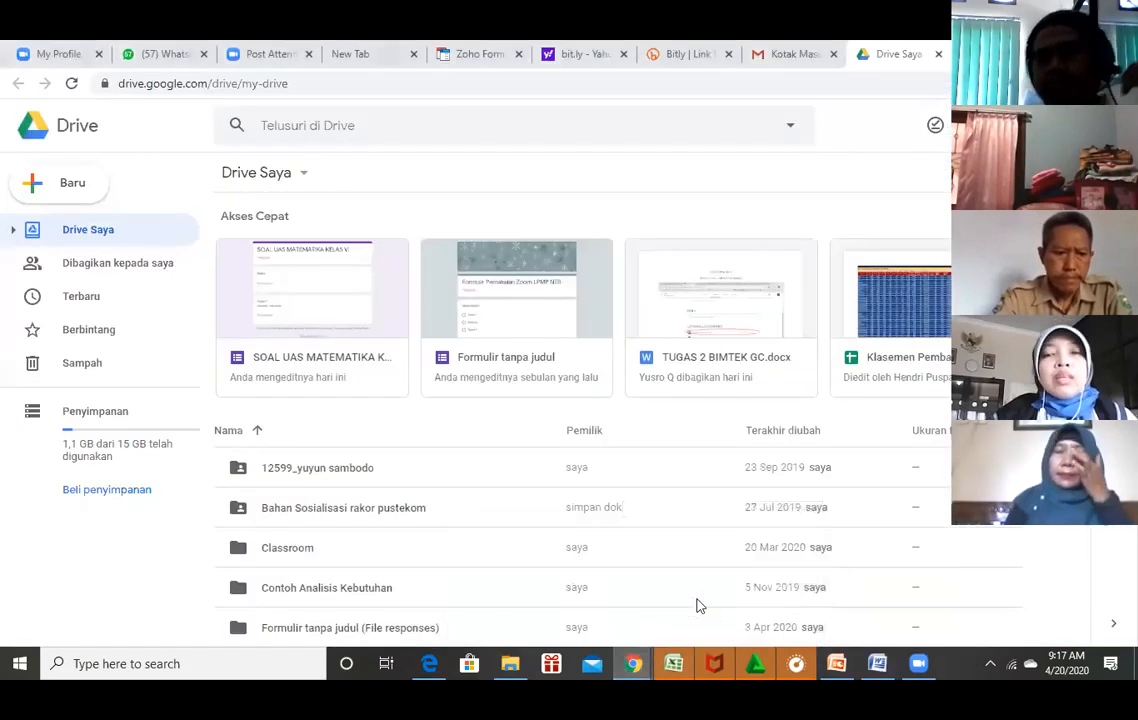
Create a new blank Google Form from Drive's Baru > Lainnya menu.
{"action": "left_click", "coordinate": [68, 188]}
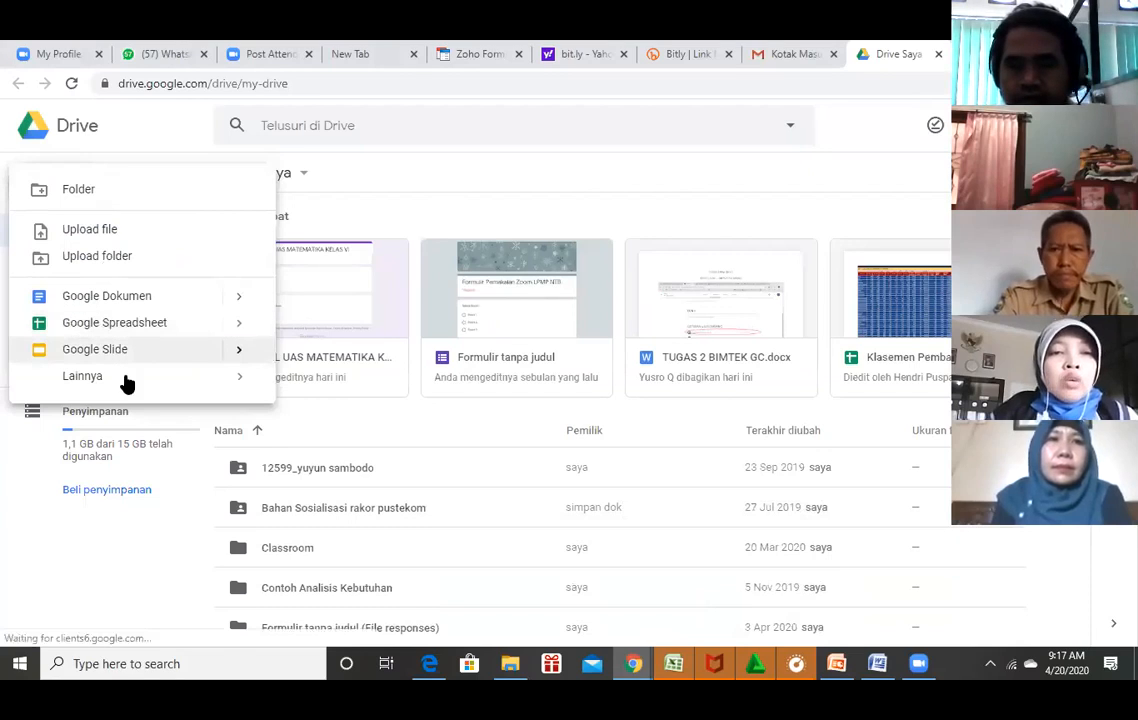
{"action": "mouse_move", "coordinate": [186, 377]}
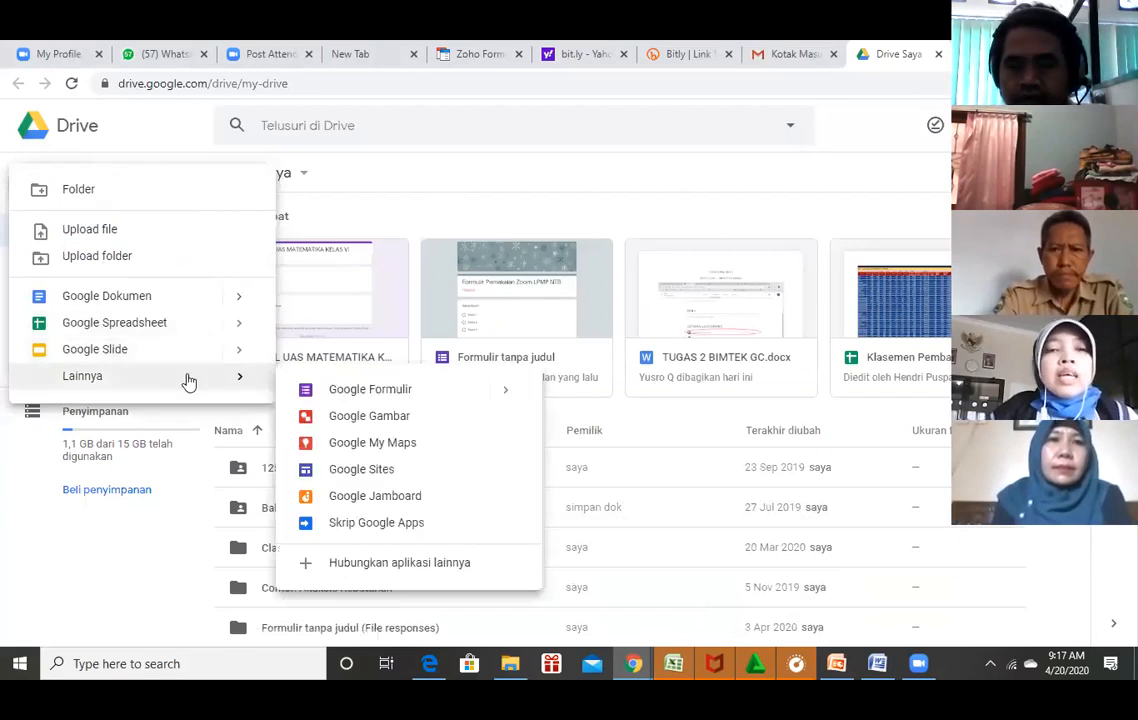
{"action": "left_click", "coordinate": [336, 392]}
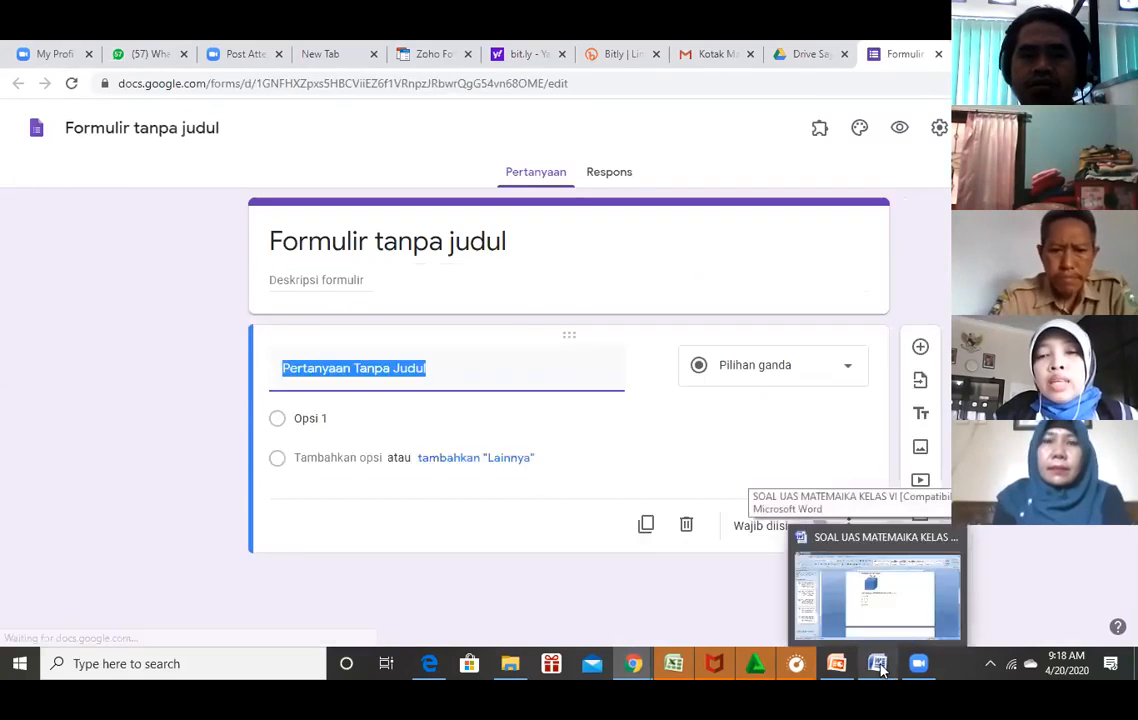
Bring up the Word exam document and scroll from its start to question 4.
{"action": "left_click", "coordinate": [878, 664]}
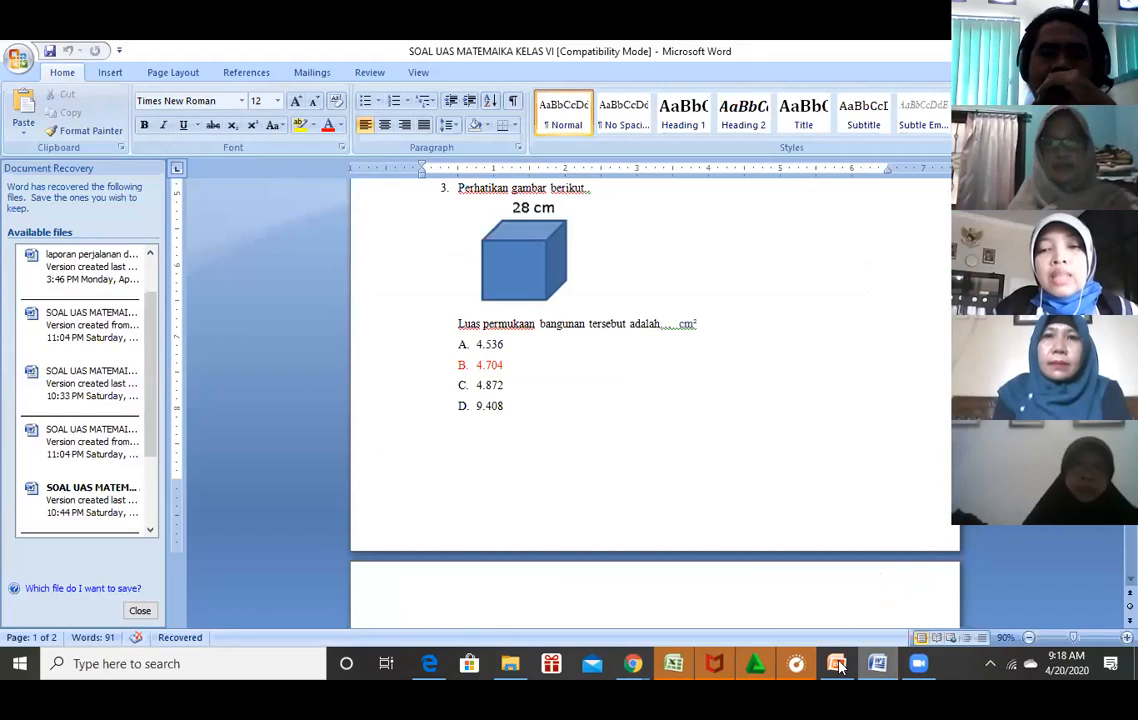
{"action": "mouse_move", "coordinate": [836, 661]}
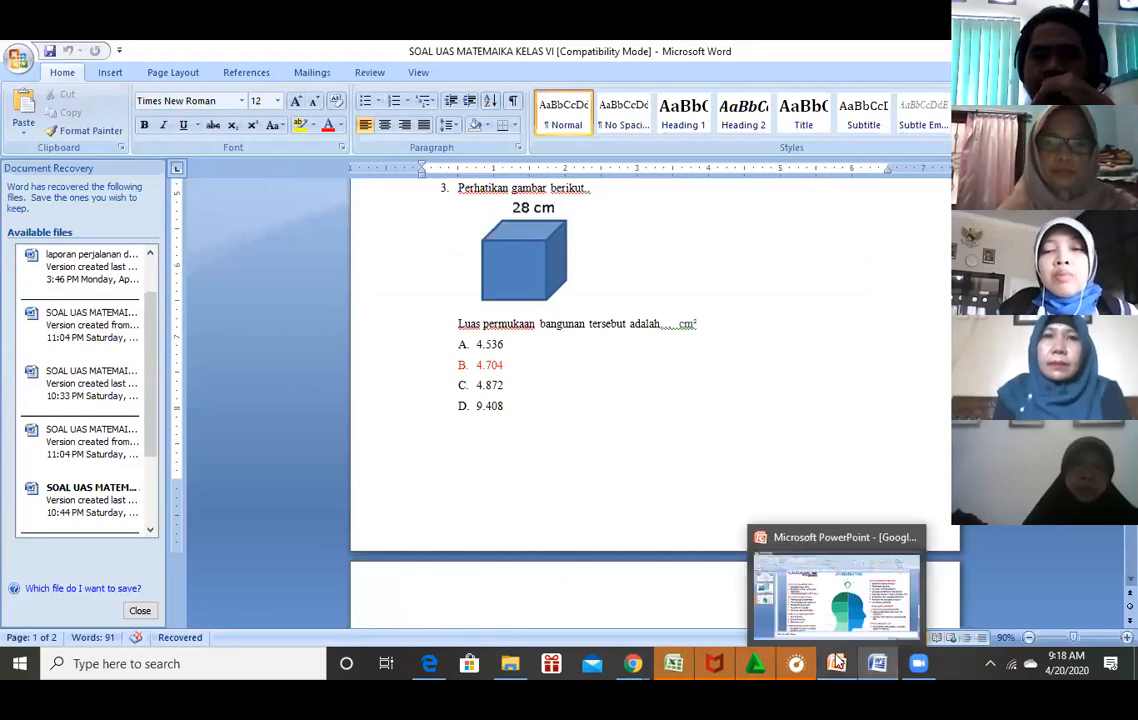
{"action": "mouse_move", "coordinate": [633, 663]}
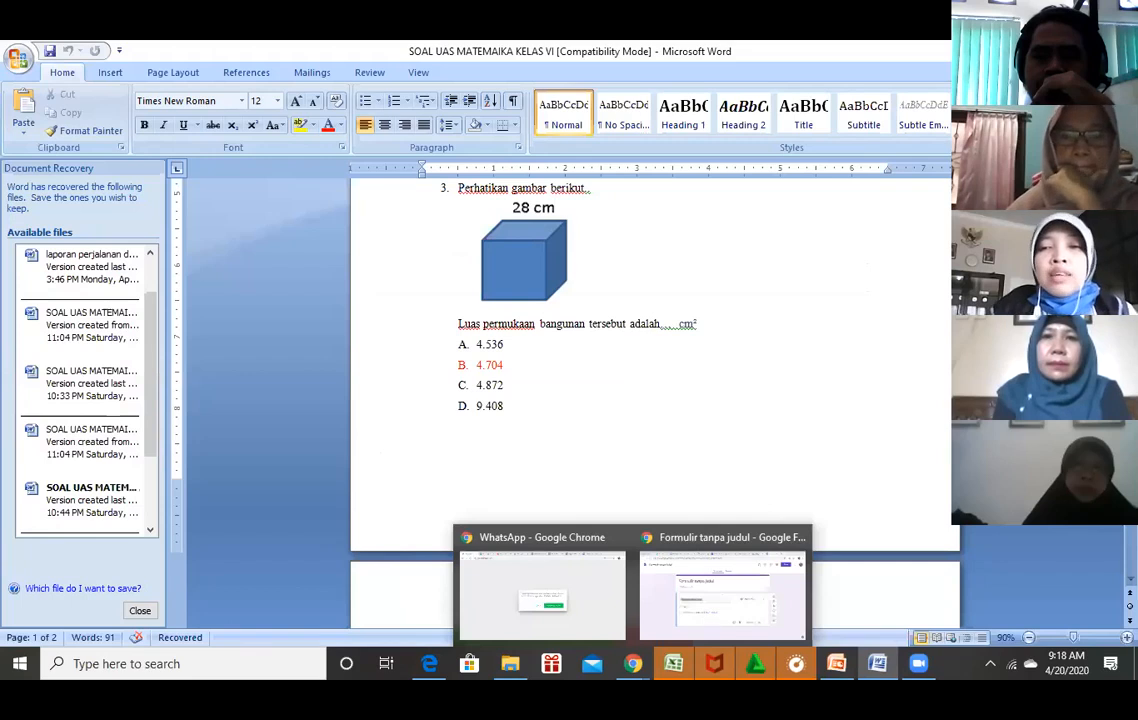
{"action": "left_click", "coordinate": [477, 467]}
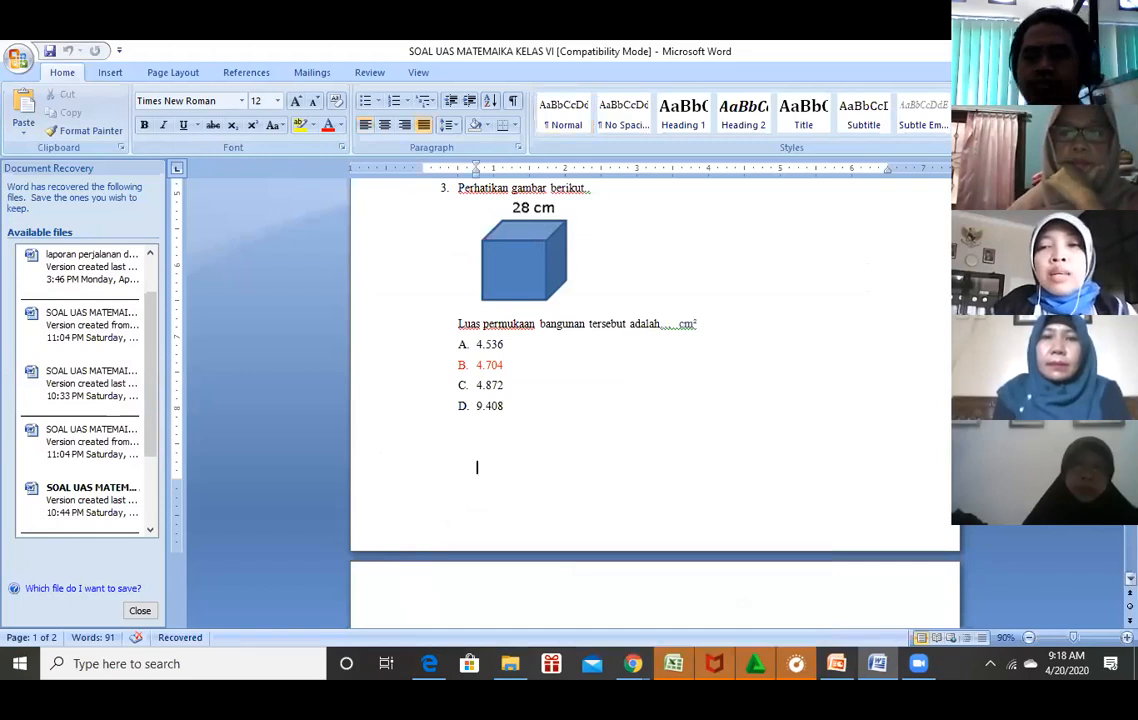
{"action": "key", "text": "ctrl+Home"}
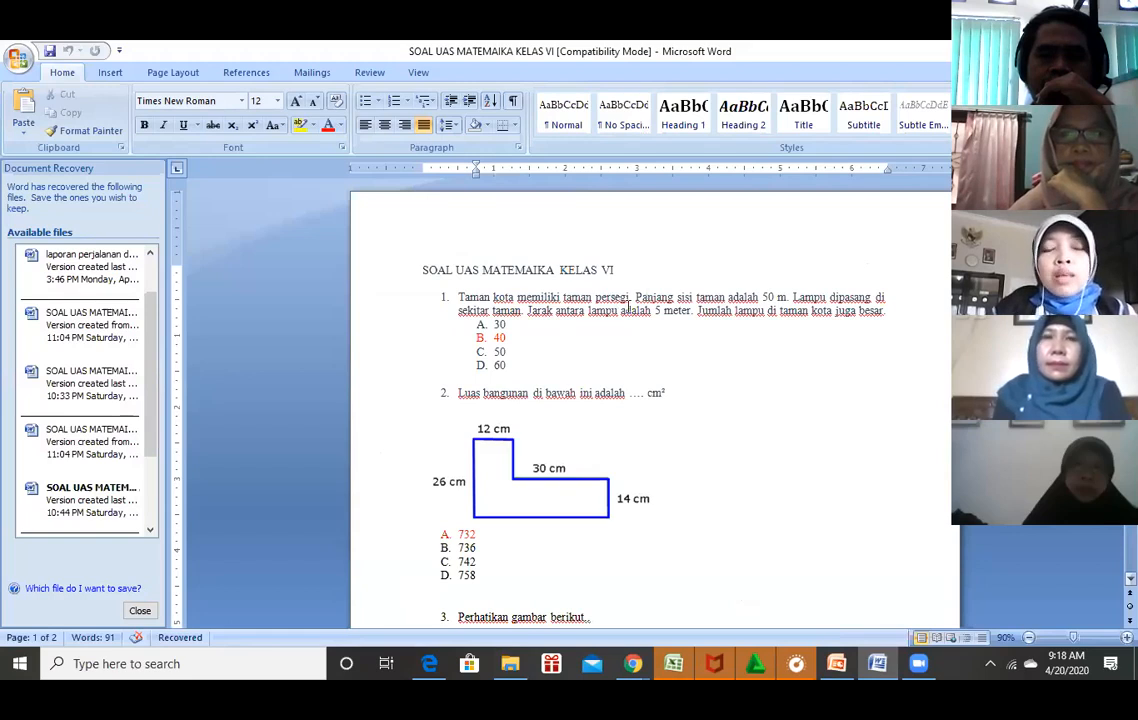
{"action": "scroll", "coordinate": [791, 315], "scroll_direction": "down", "scroll_amount": 1}
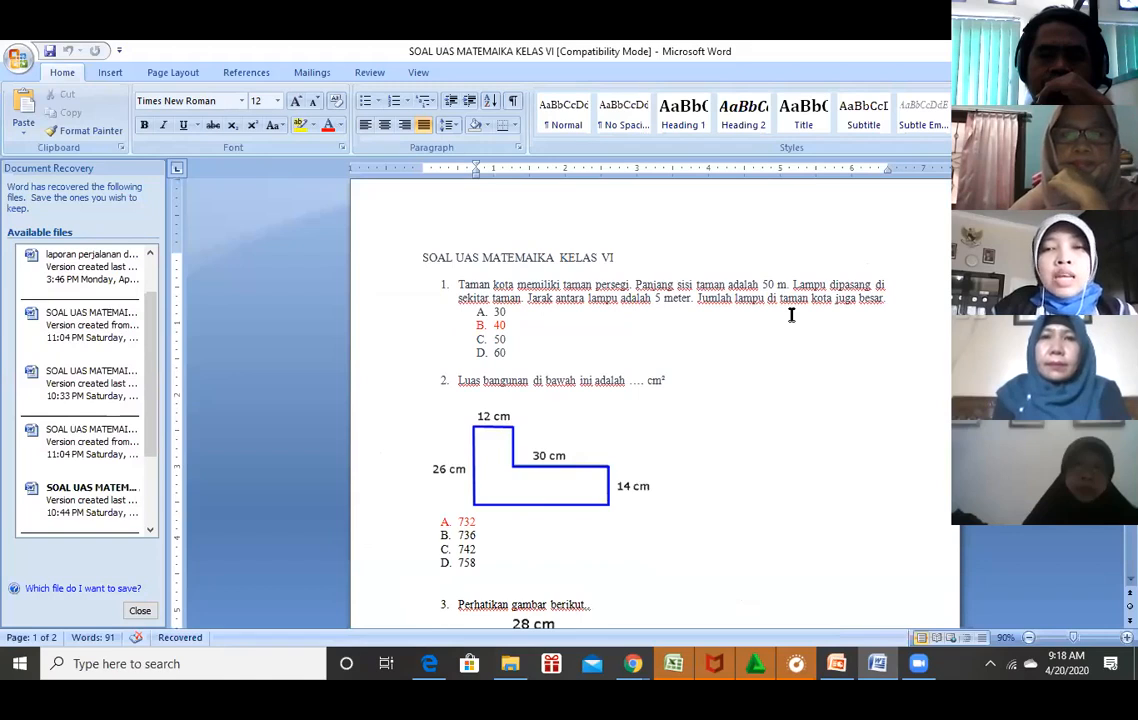
{"action": "scroll", "coordinate": [791, 315], "scroll_direction": "down", "scroll_amount": 3}
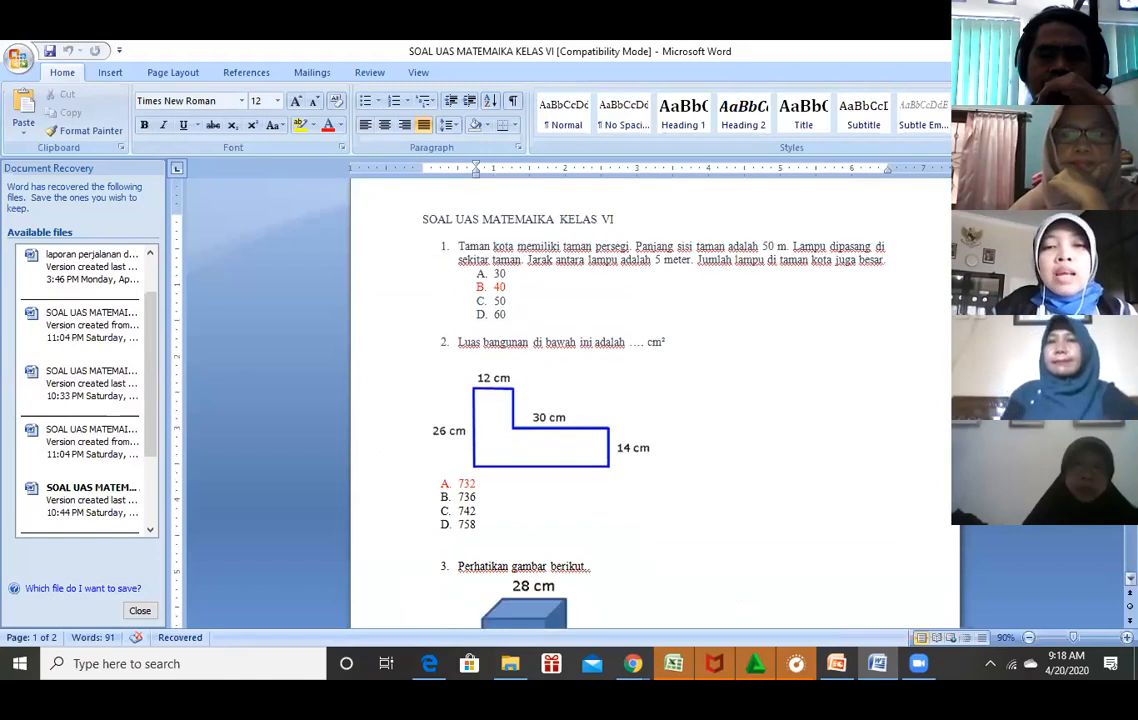
{"action": "scroll", "coordinate": [533, 444], "scroll_direction": "down", "scroll_amount": 12}
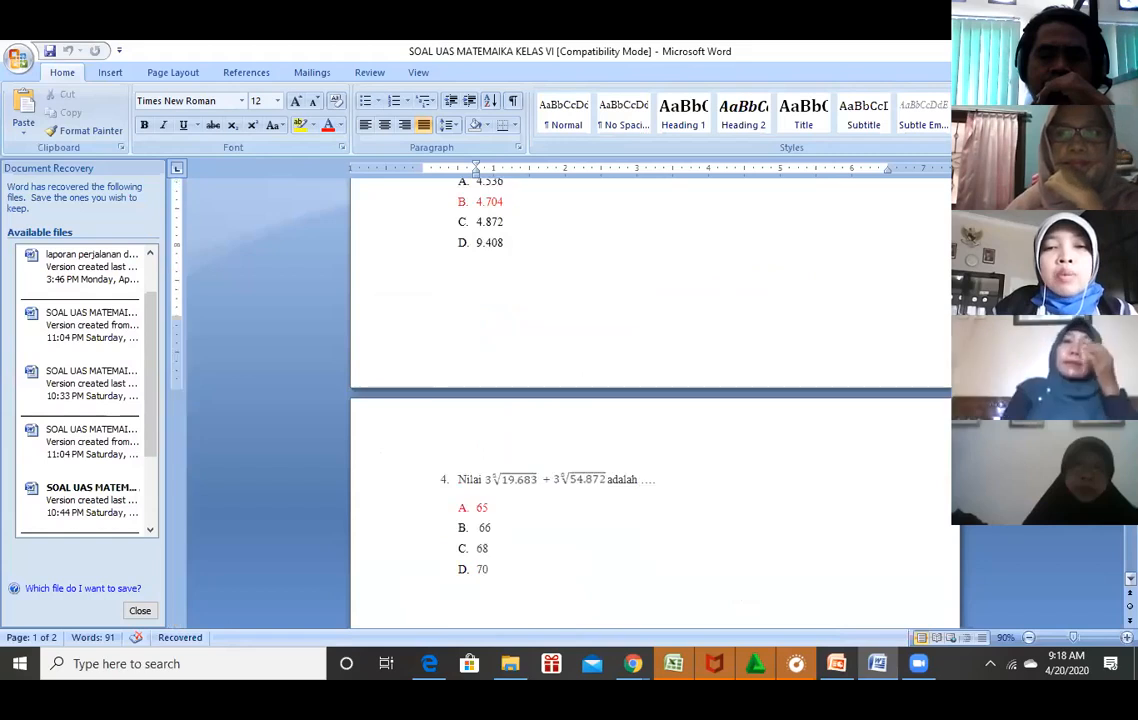
{"action": "scroll", "coordinate": [533, 444], "scroll_direction": "down", "scroll_amount": 3}
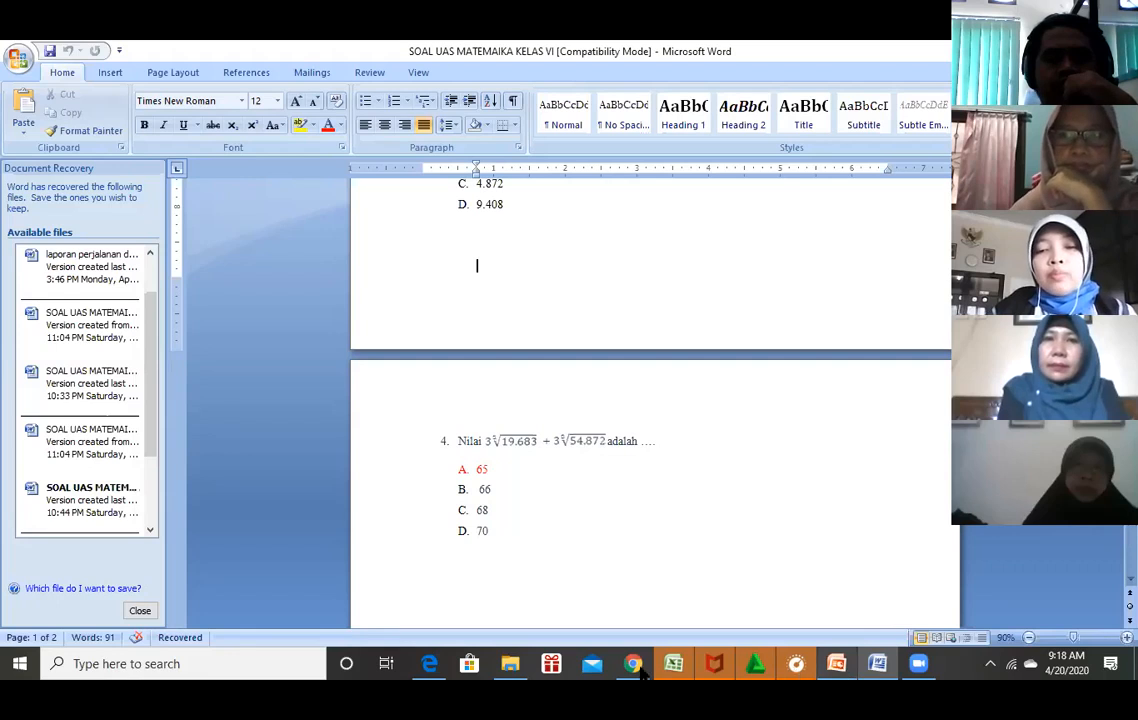
Title the new form 'UJIAN UAS MATEMATIKA'.
{"action": "left_click", "coordinate": [673, 602]}
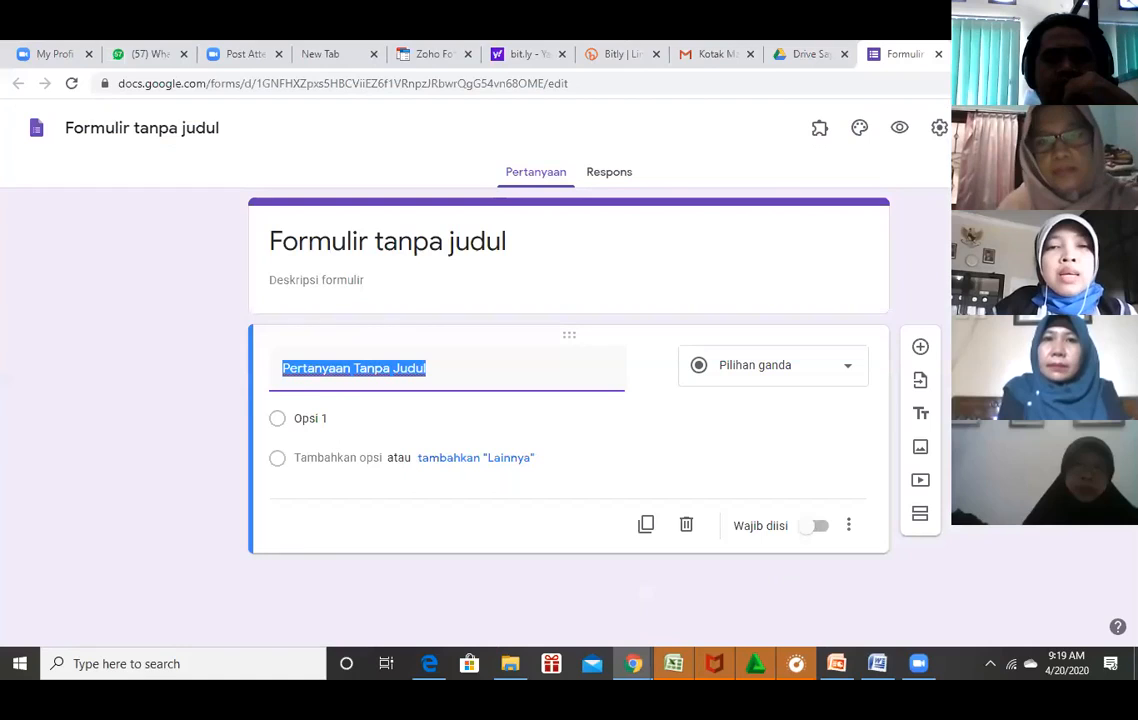
{"action": "left_click", "coordinate": [481, 246]}
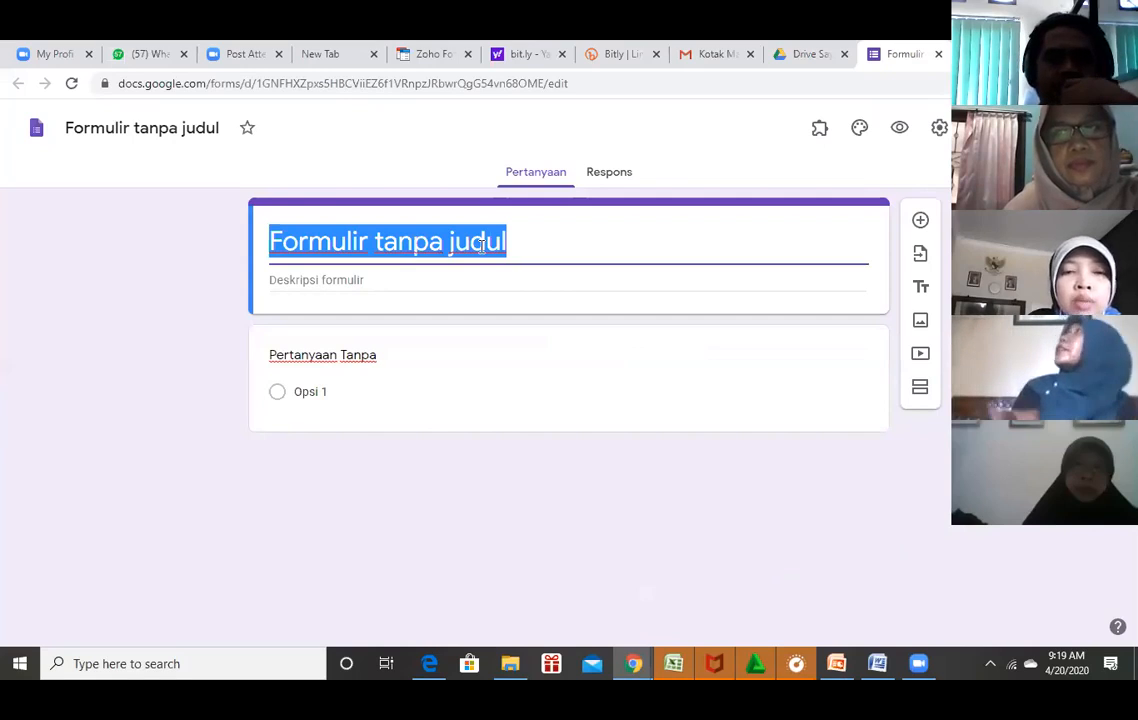
{"action": "type", "text": "UJIAN "}
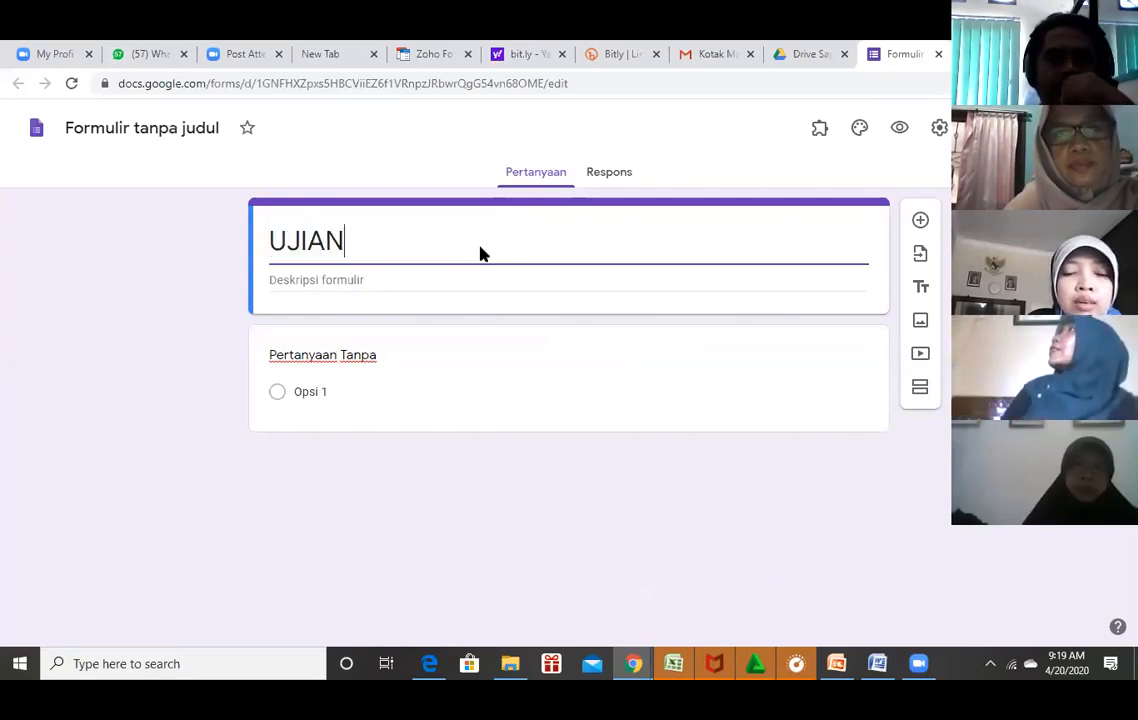
{"action": "type", "text": "MA"}
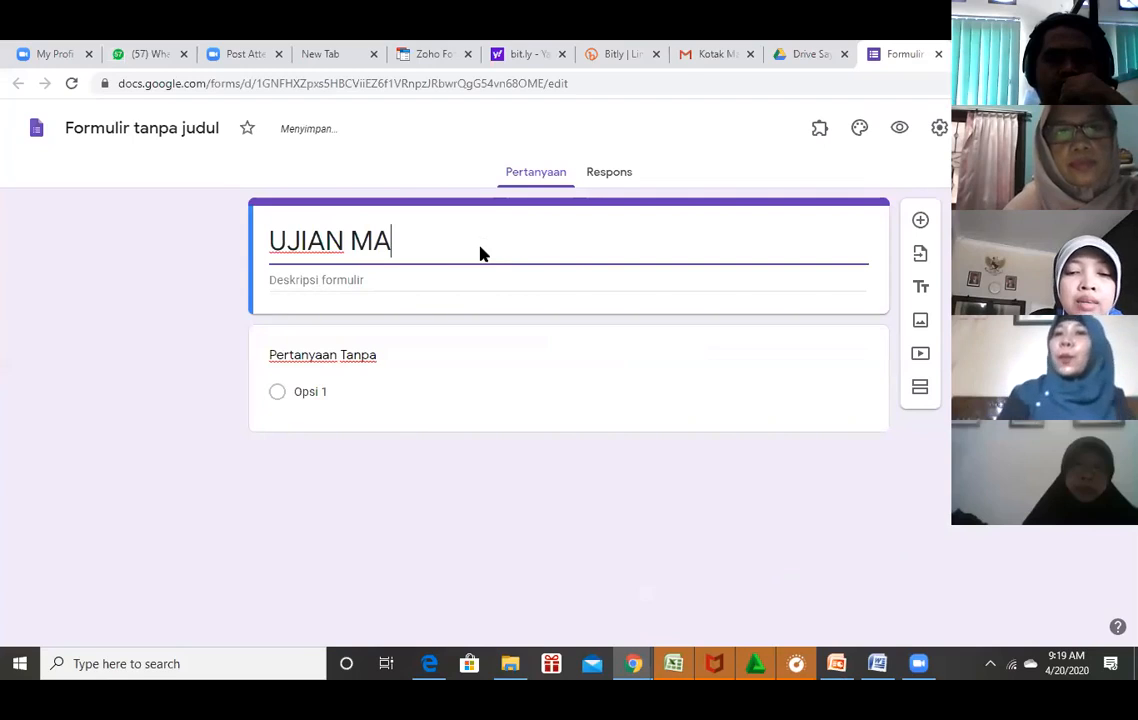
{"action": "type", "text": "TEMATIKA"}
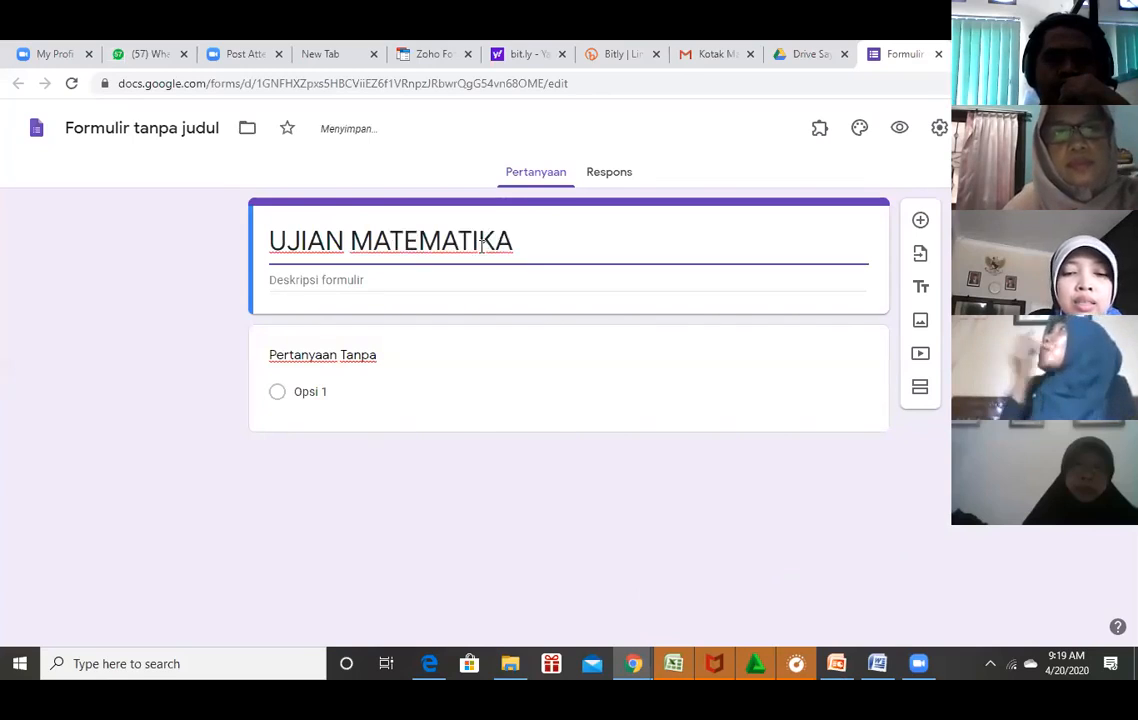
{"action": "type", "text": " KELA"}
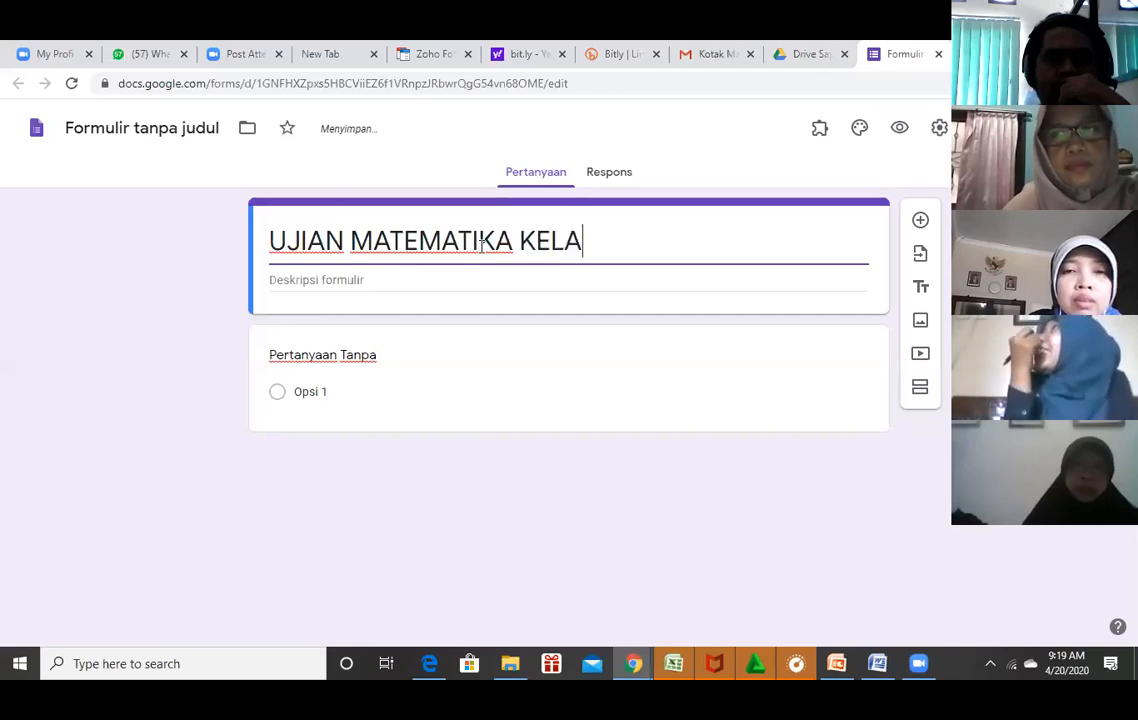
{"action": "key", "text": "BackSpace"}
{"action": "key", "text": "BackSpace"}
{"action": "key", "text": "BackSpace"}
{"action": "key", "text": "BackSpace"}
{"action": "key", "text": "BackSpace"}
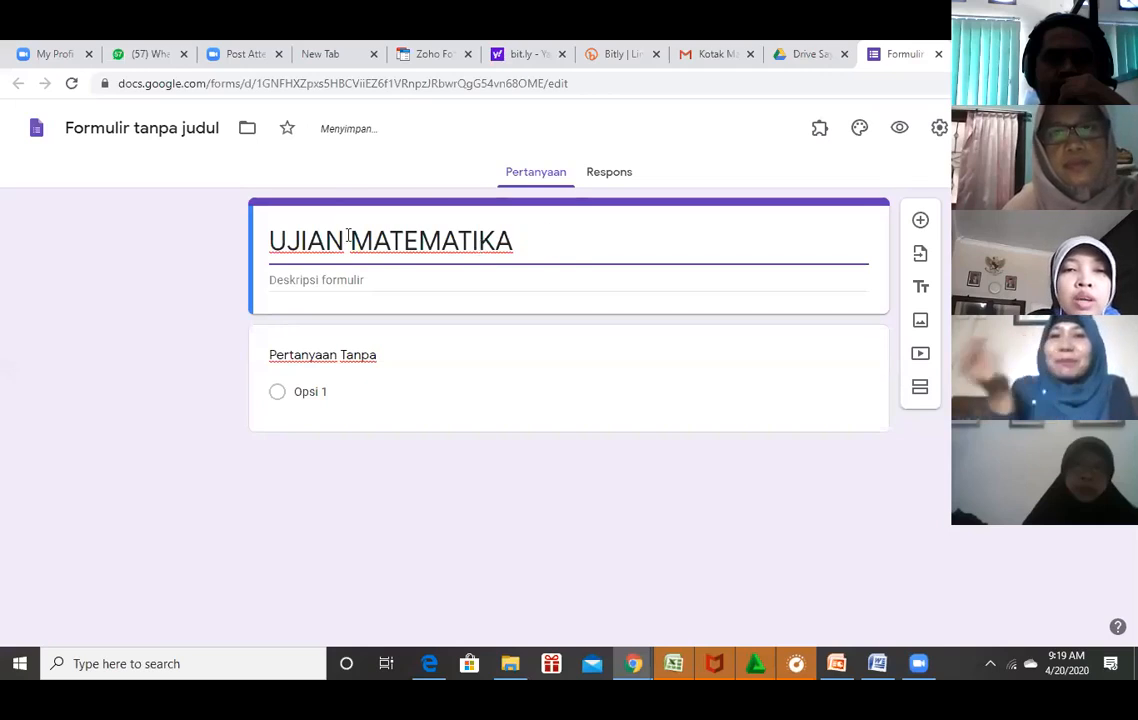
{"action": "type", "text": "UAS"}
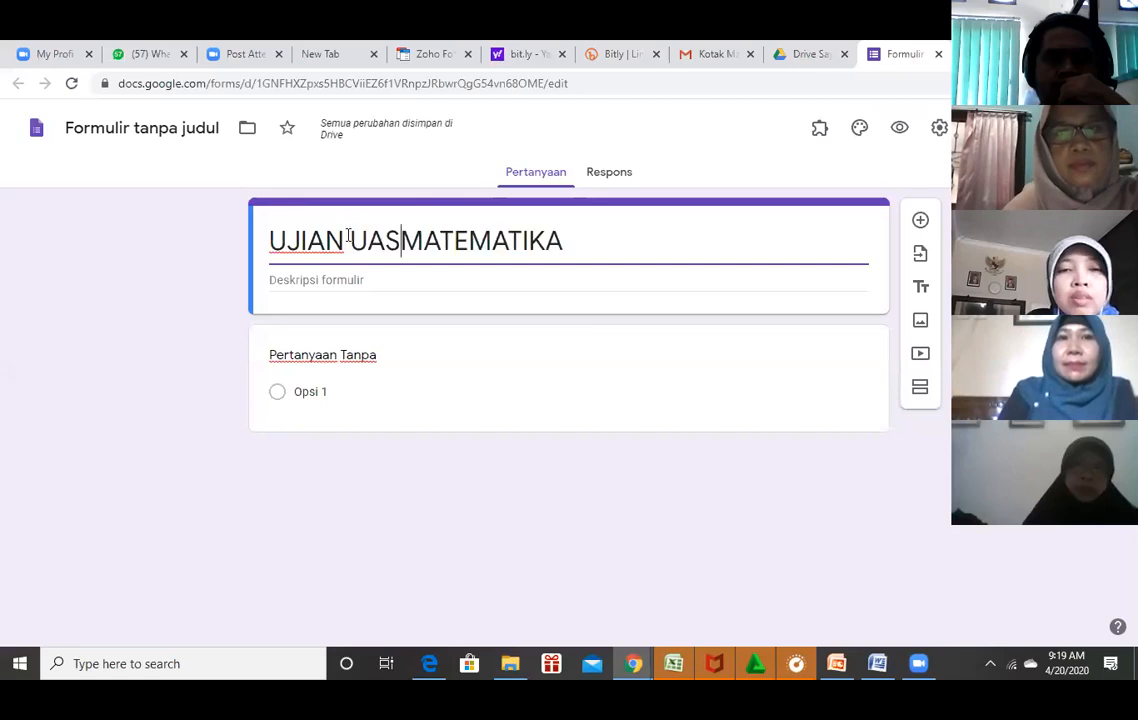
{"action": "left_click", "coordinate": [592, 300]}
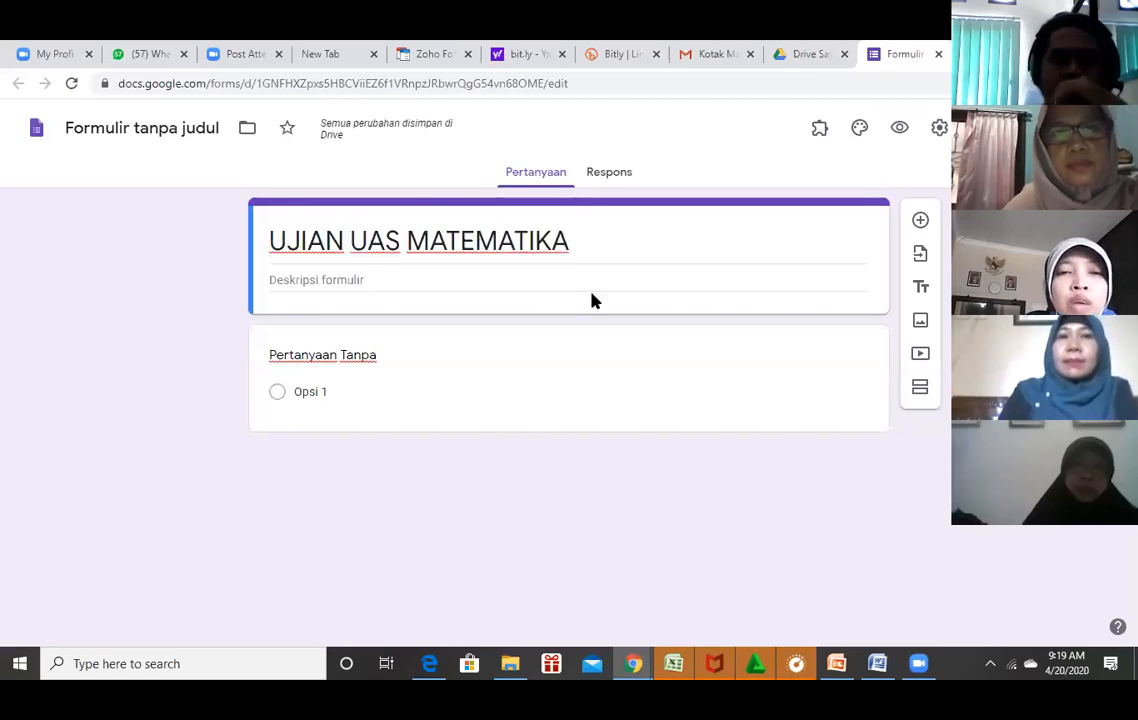
Make the first question a required short-answer 'Nama' field, declining file upload.
{"action": "left_click", "coordinate": [639, 354]}
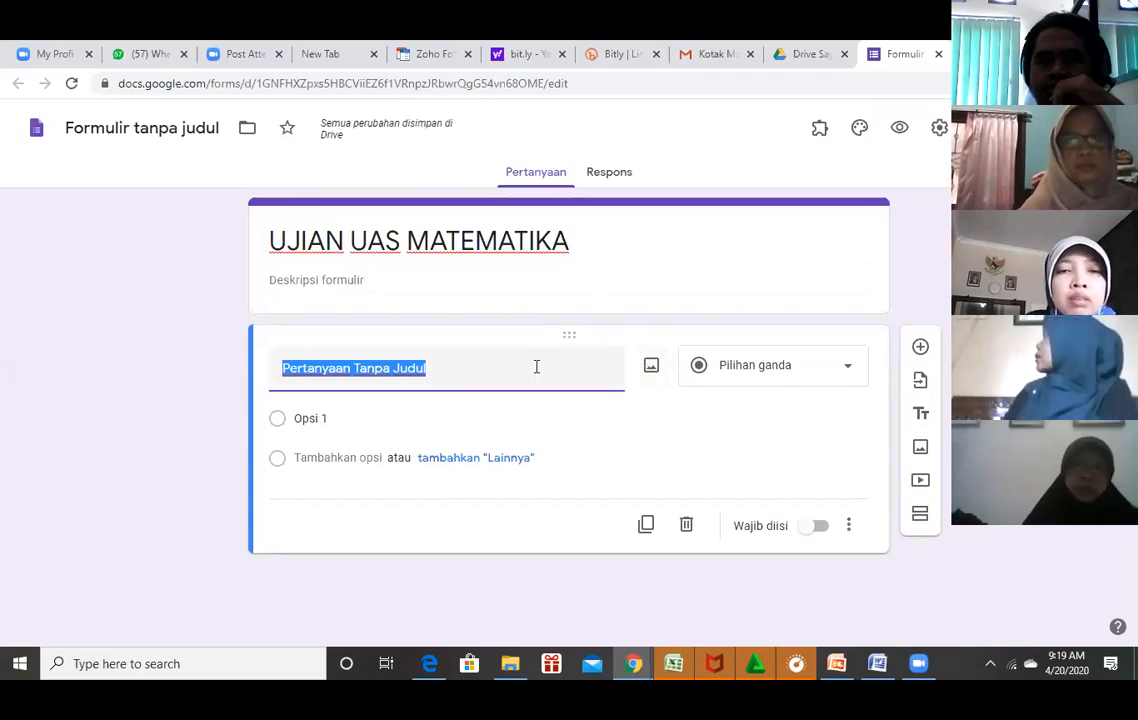
{"action": "type", "text": "Nama"}
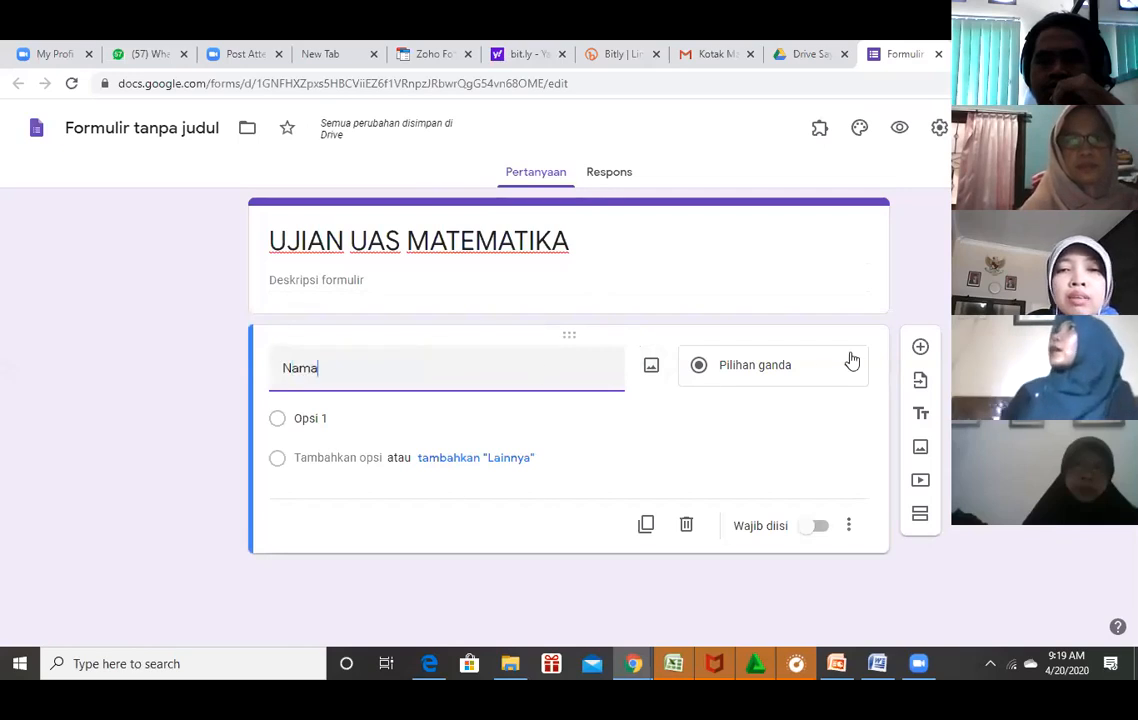
{"action": "left_click", "coordinate": [790, 373]}
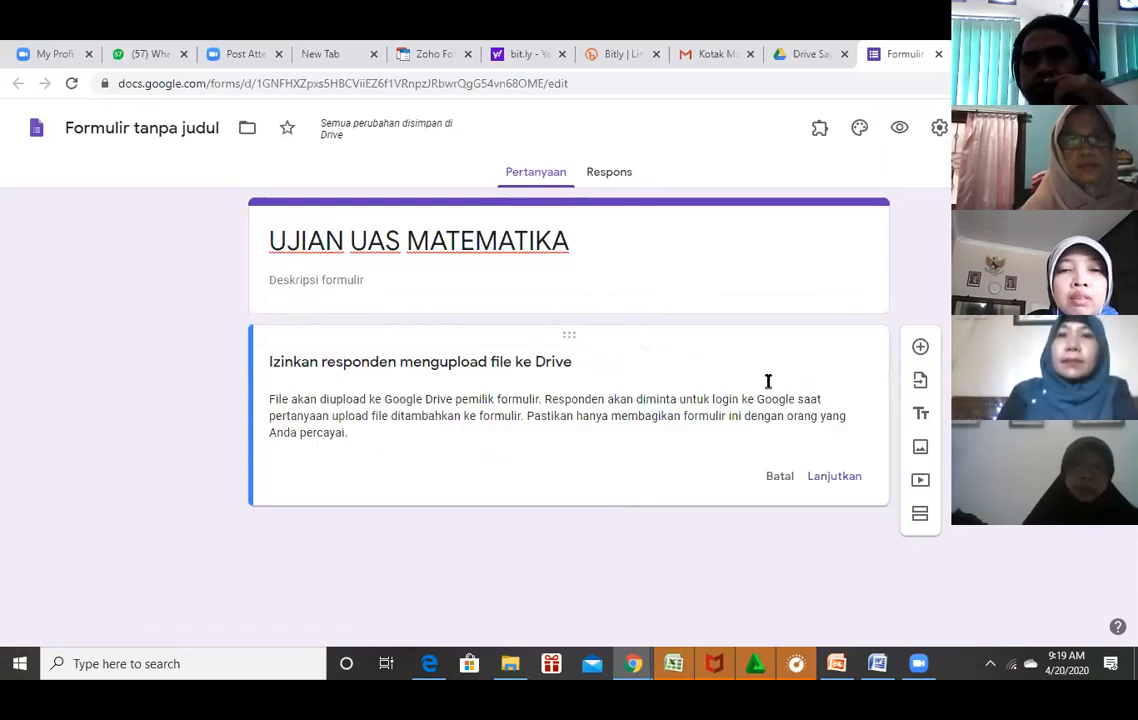
{"action": "left_click", "coordinate": [777, 478]}
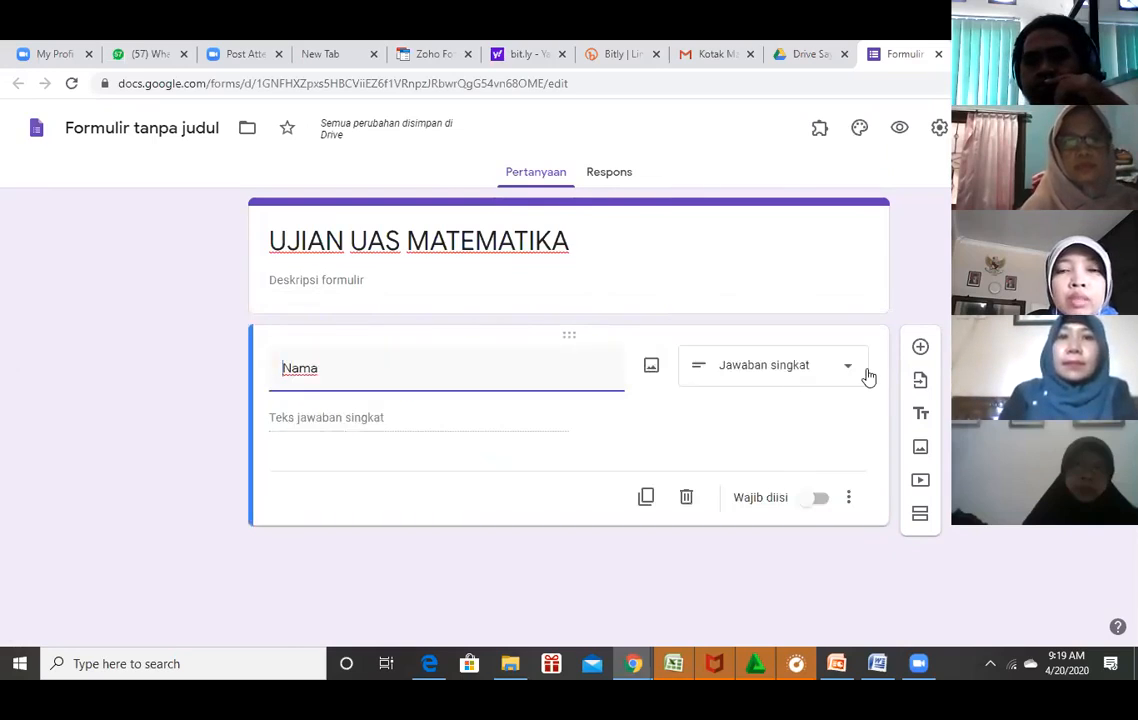
{"action": "left_click", "coordinate": [826, 506]}
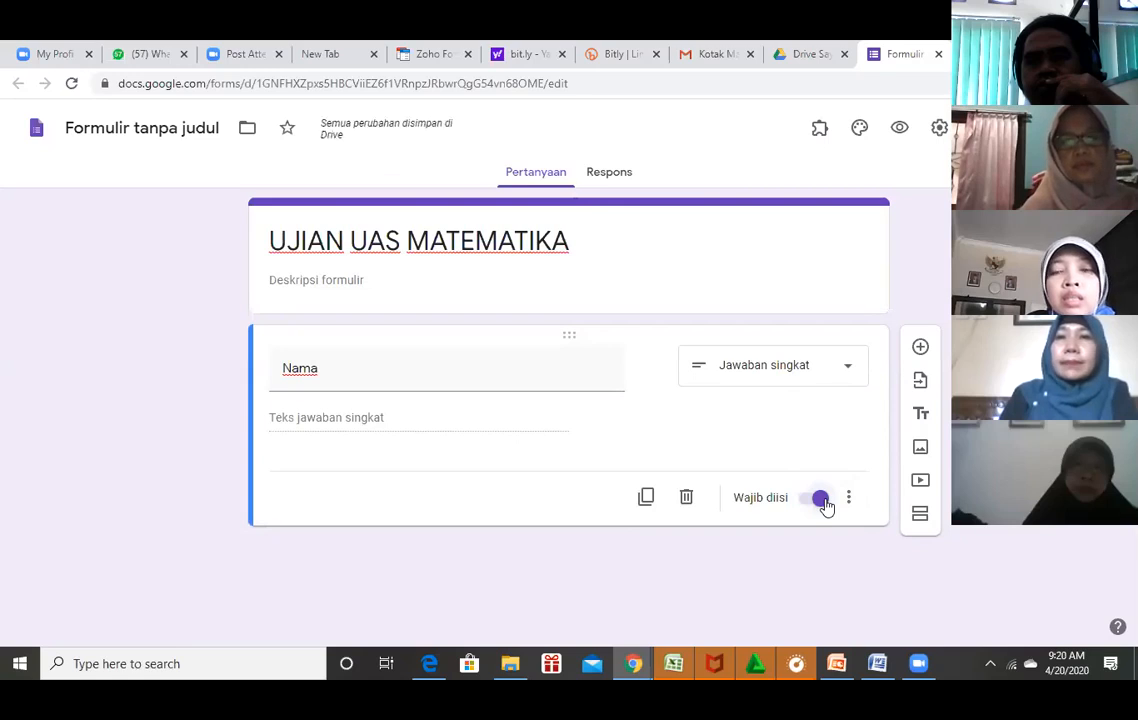
Add a multiple-choice 'Kelas' question with options VIA and VIB, followed by a blank question.
{"action": "left_click", "coordinate": [920, 348]}
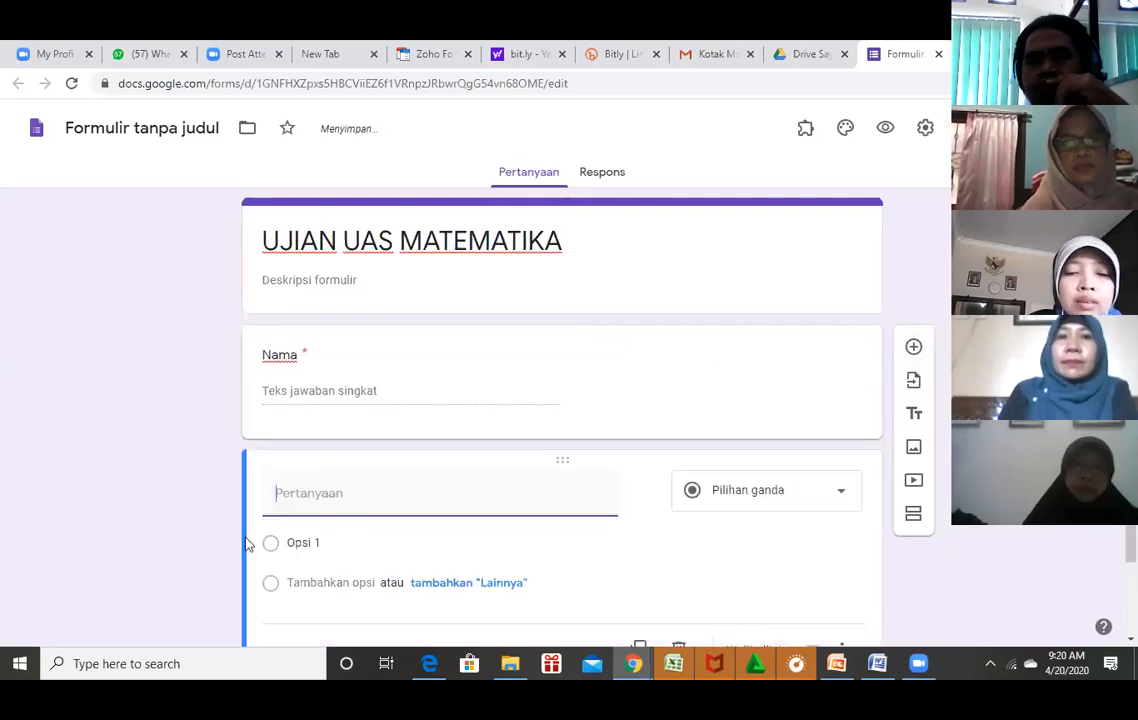
{"action": "type", "text": "Kelas"}
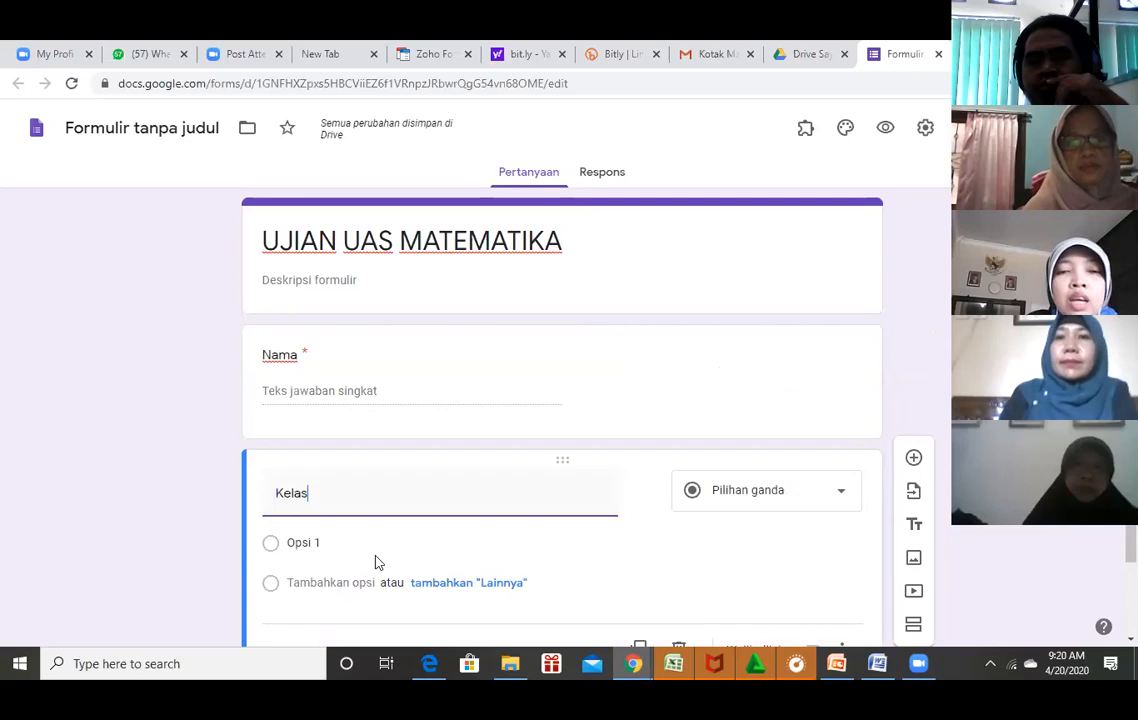
{"action": "left_click", "coordinate": [842, 500]}
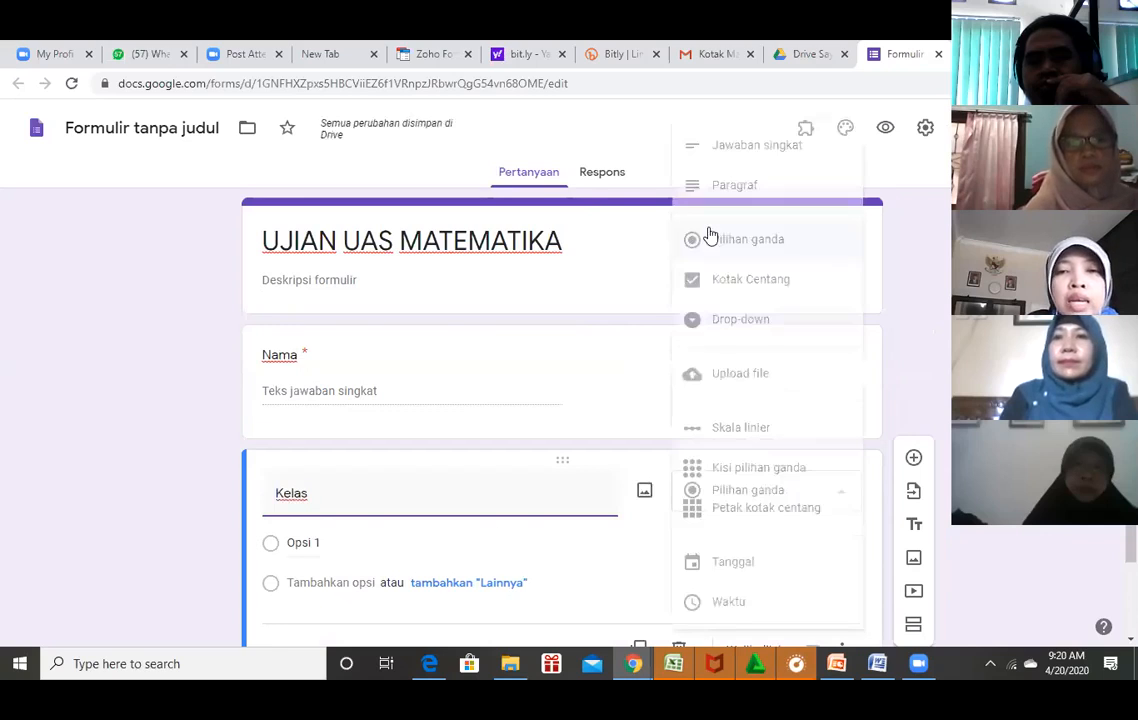
{"action": "left_click", "coordinate": [755, 244]}
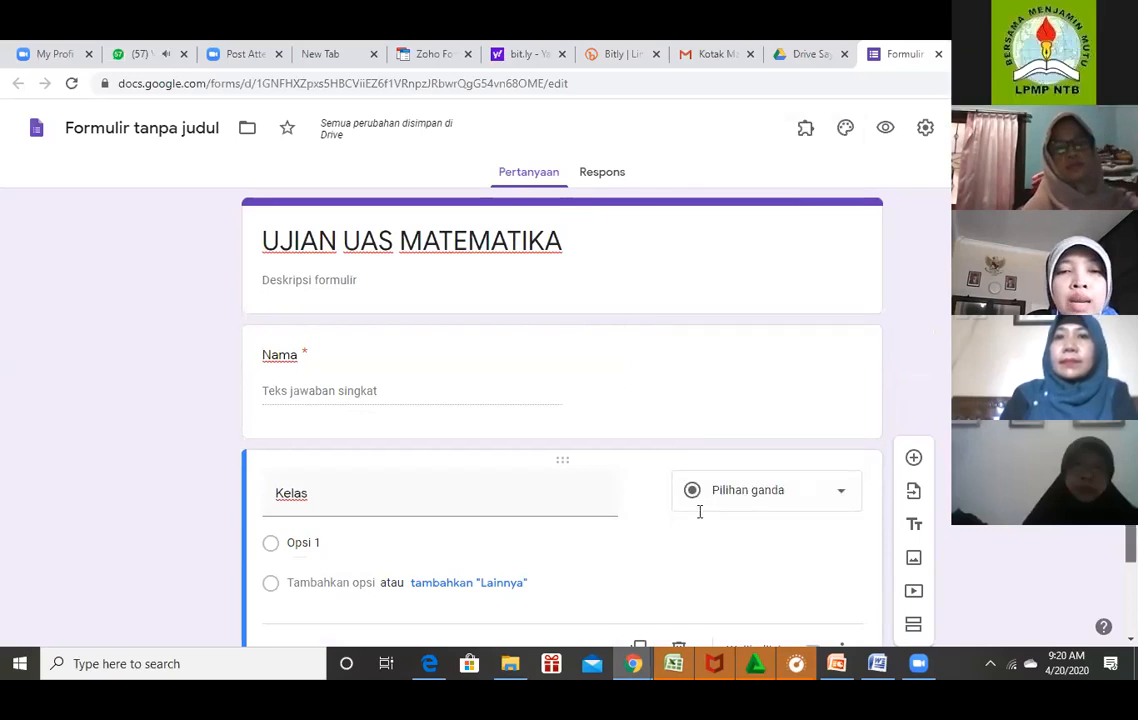
{"action": "scroll", "coordinate": [388, 513], "scroll_direction": "down", "scroll_amount": 1}
{"action": "left_click", "coordinate": [388, 513]}
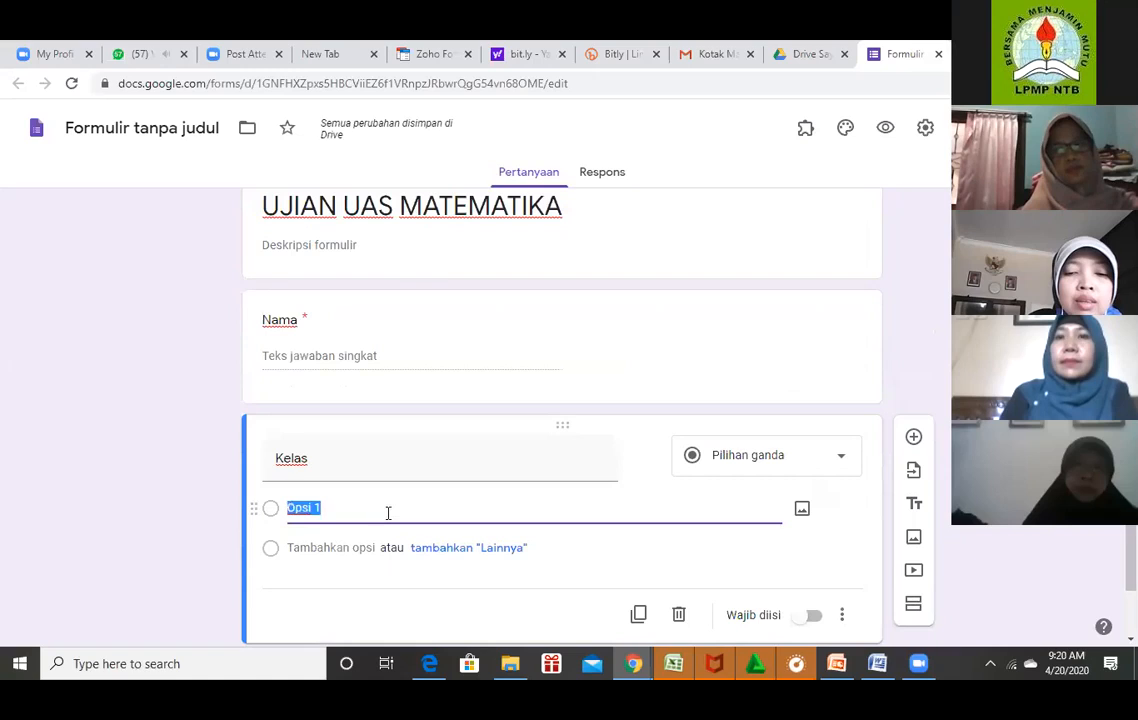
{"action": "type", "text": "VI"}
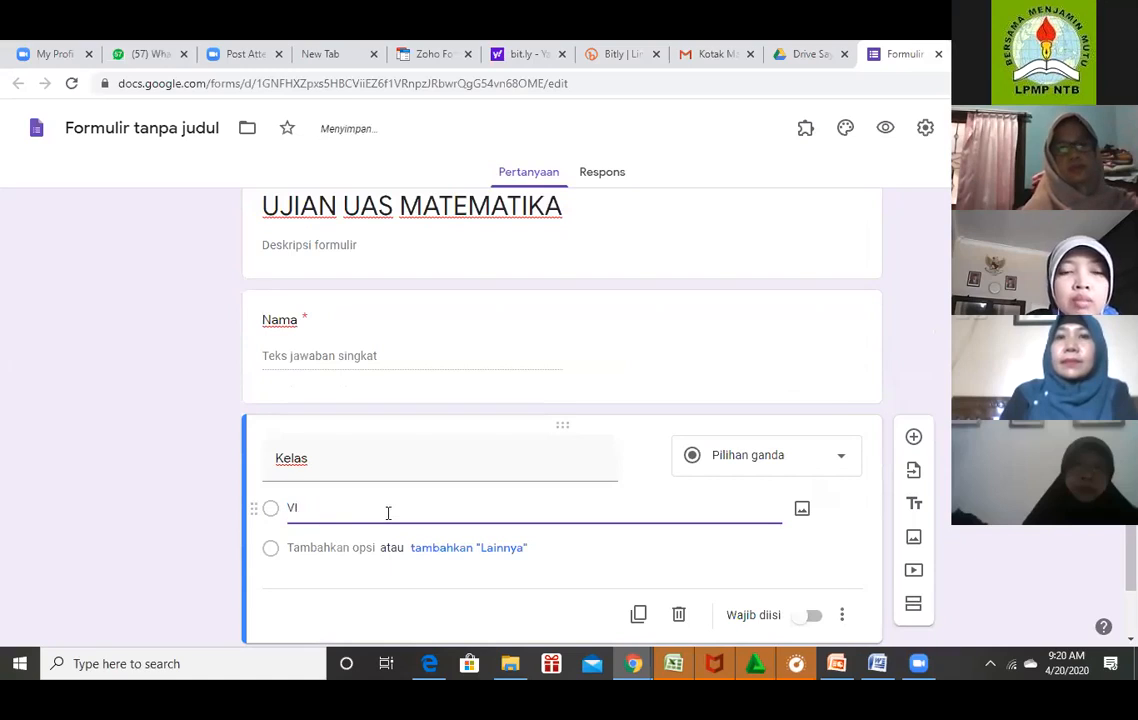
{"action": "type", "text": "A"}
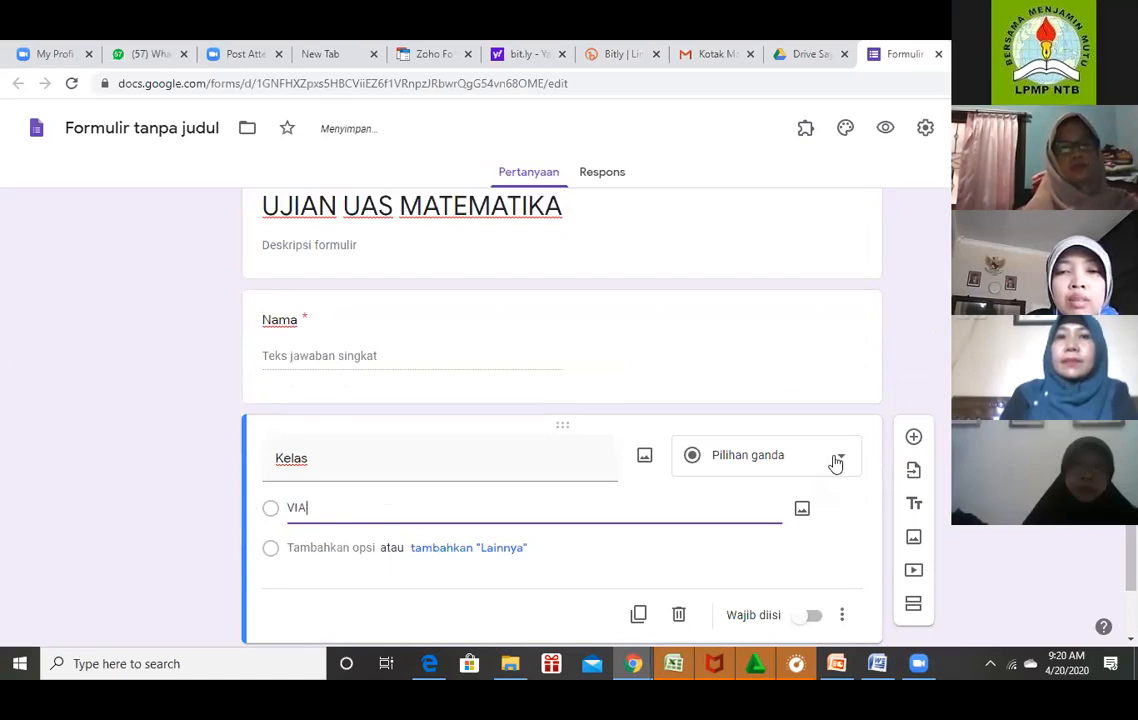
{"action": "left_click", "coordinate": [351, 549]}
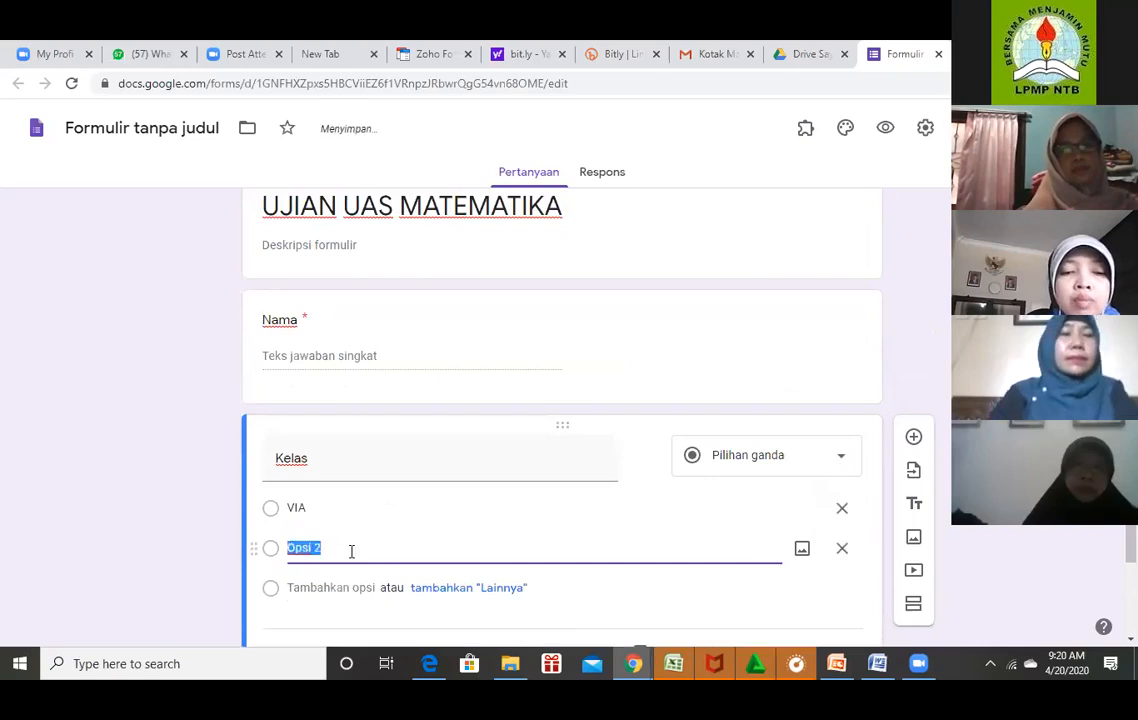
{"action": "type", "text": "VIB"}
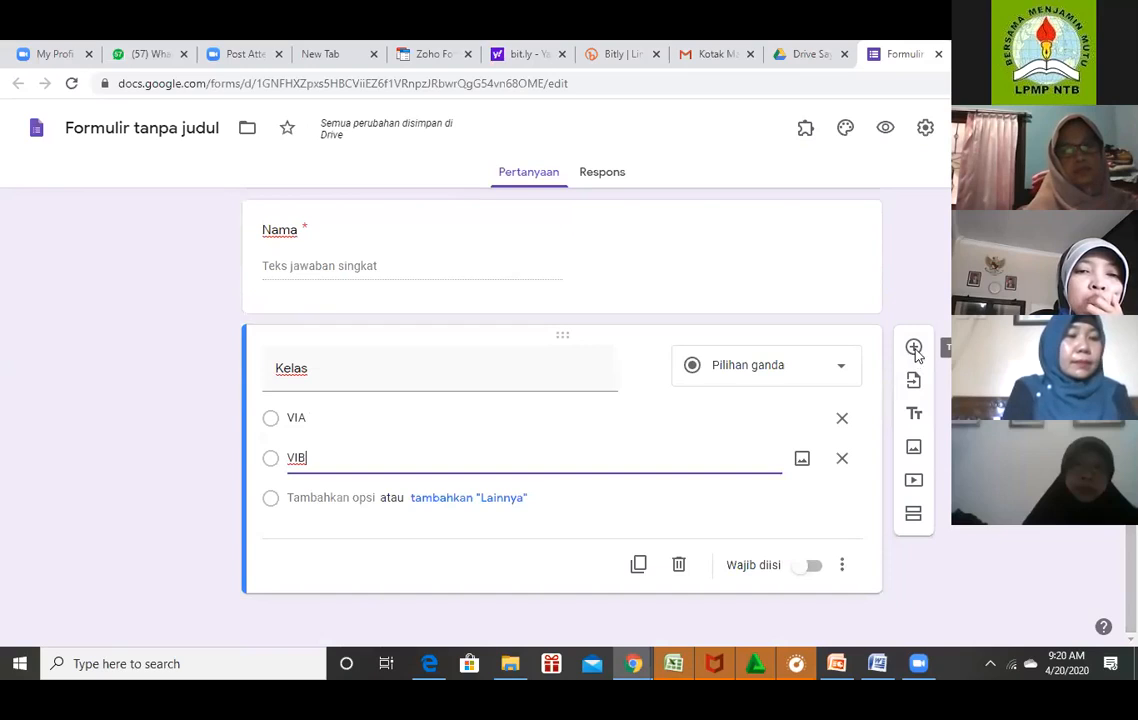
{"action": "left_click", "coordinate": [913, 347]}
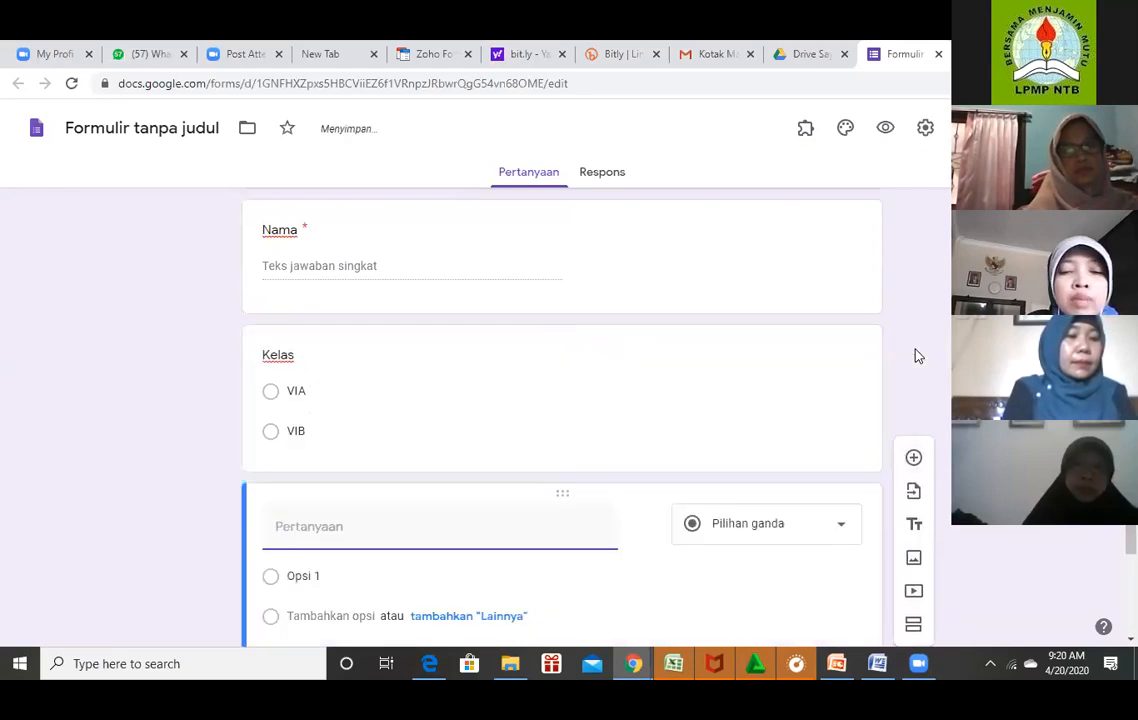
Title the new question 'No Absen' as a short answer accepting only numbers.
{"action": "type", "text": "No Abse"}
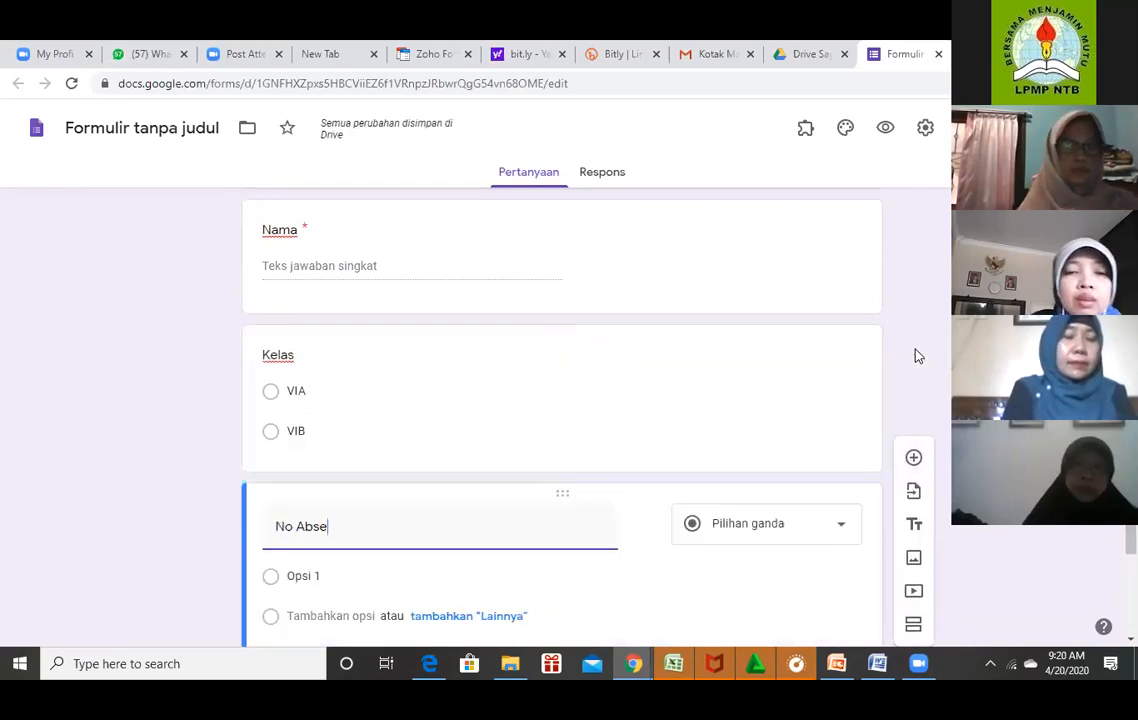
{"action": "type", "text": "n"}
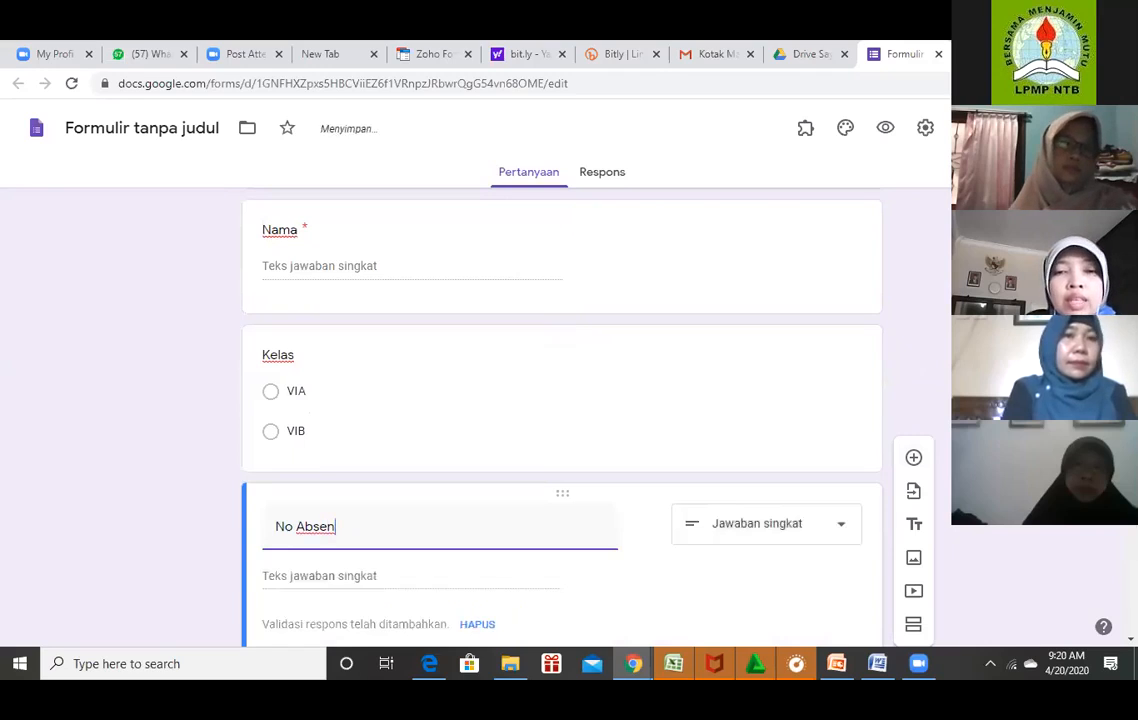
{"action": "scroll", "coordinate": [825, 453], "scroll_direction": "down", "scroll_amount": 1}
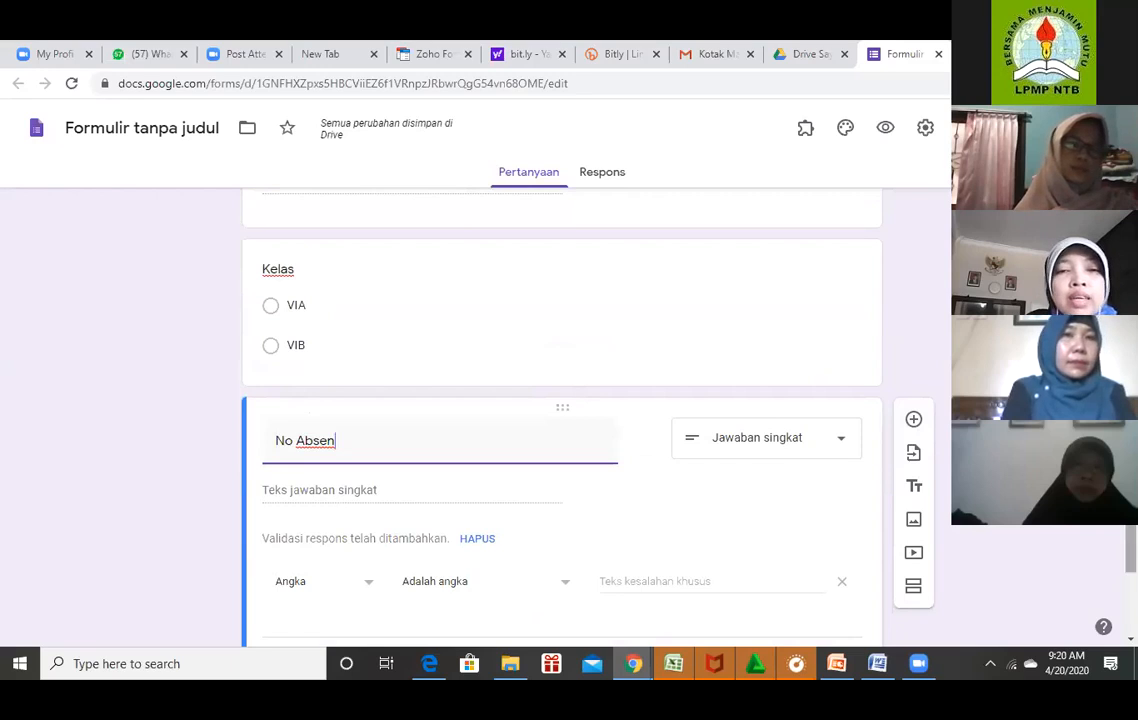
{"action": "scroll", "coordinate": [854, 435], "scroll_direction": "down", "scroll_amount": 1}
{"action": "scroll", "coordinate": [854, 435], "scroll_direction": "up", "scroll_amount": 3}
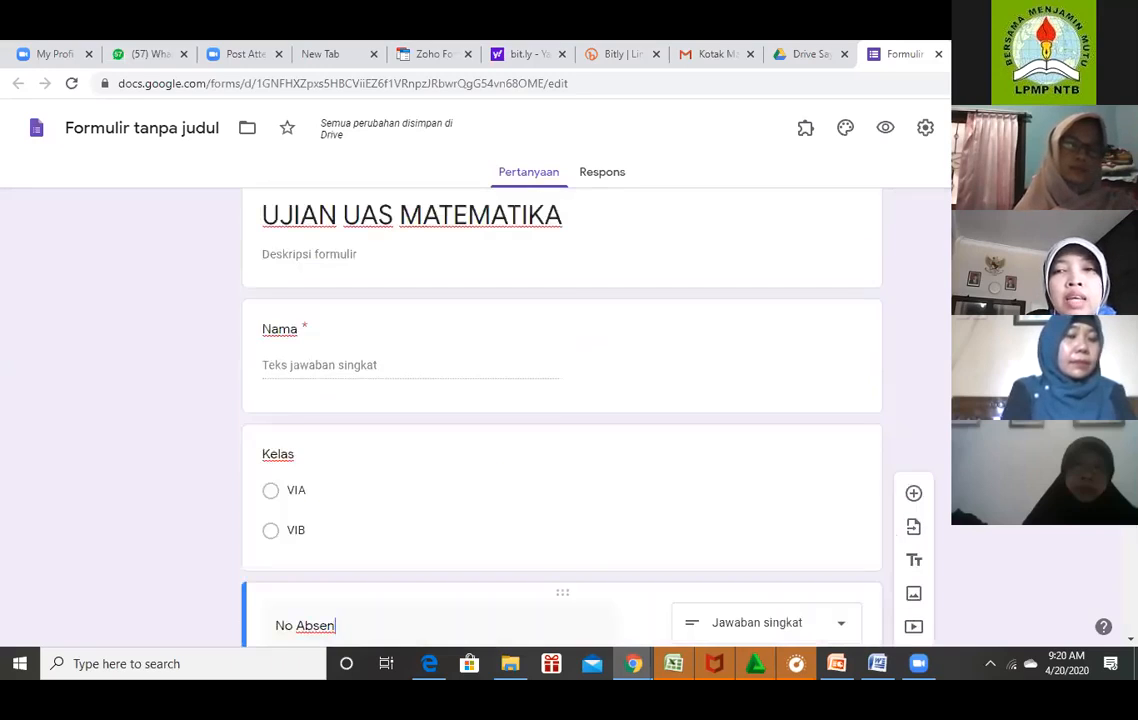
{"action": "scroll", "coordinate": [562, 417], "scroll_direction": "up", "scroll_amount": 1}
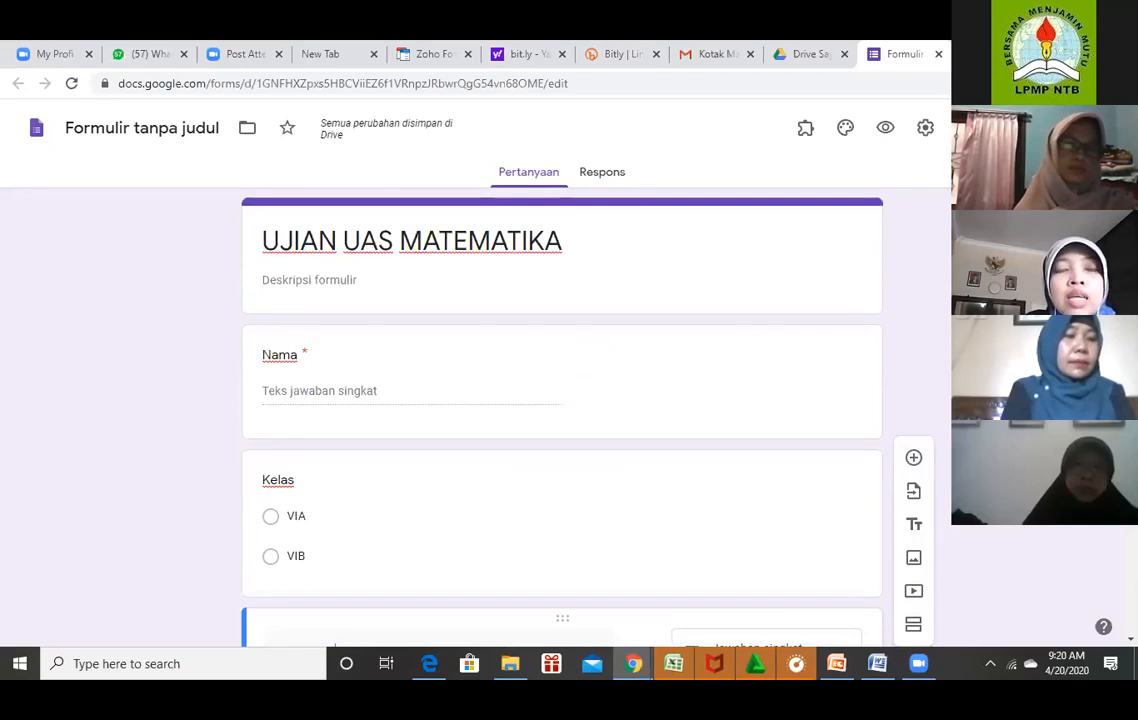
{"action": "scroll", "coordinate": [562, 417], "scroll_direction": "down", "scroll_amount": 1}
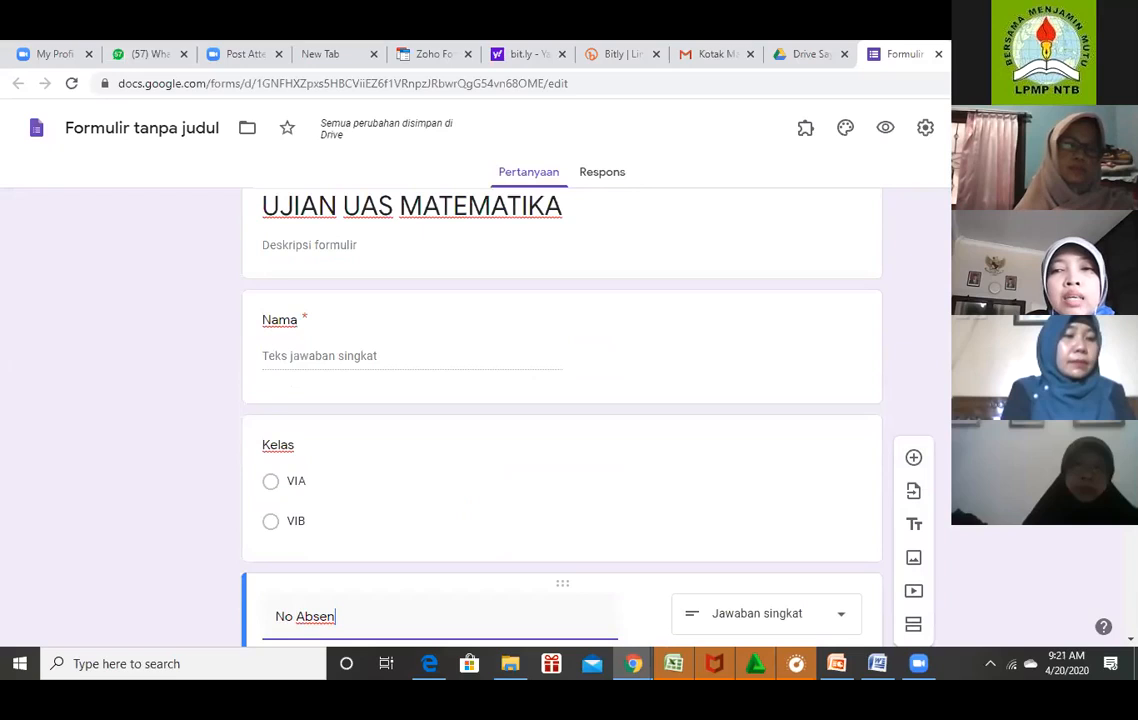
{"action": "scroll", "coordinate": [562, 417], "scroll_direction": "down", "scroll_amount": 2}
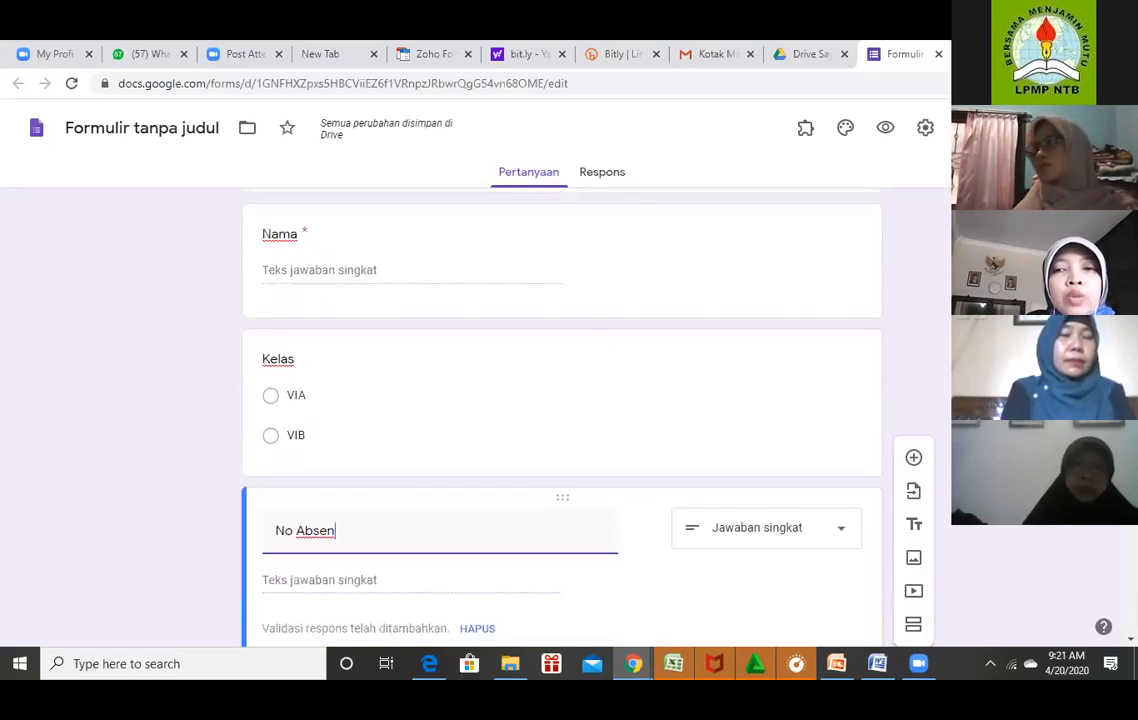
{"action": "scroll", "coordinate": [562, 417], "scroll_direction": "down", "scroll_amount": 2}
{"action": "scroll", "coordinate": [562, 417], "scroll_direction": "down", "scroll_amount": 2}
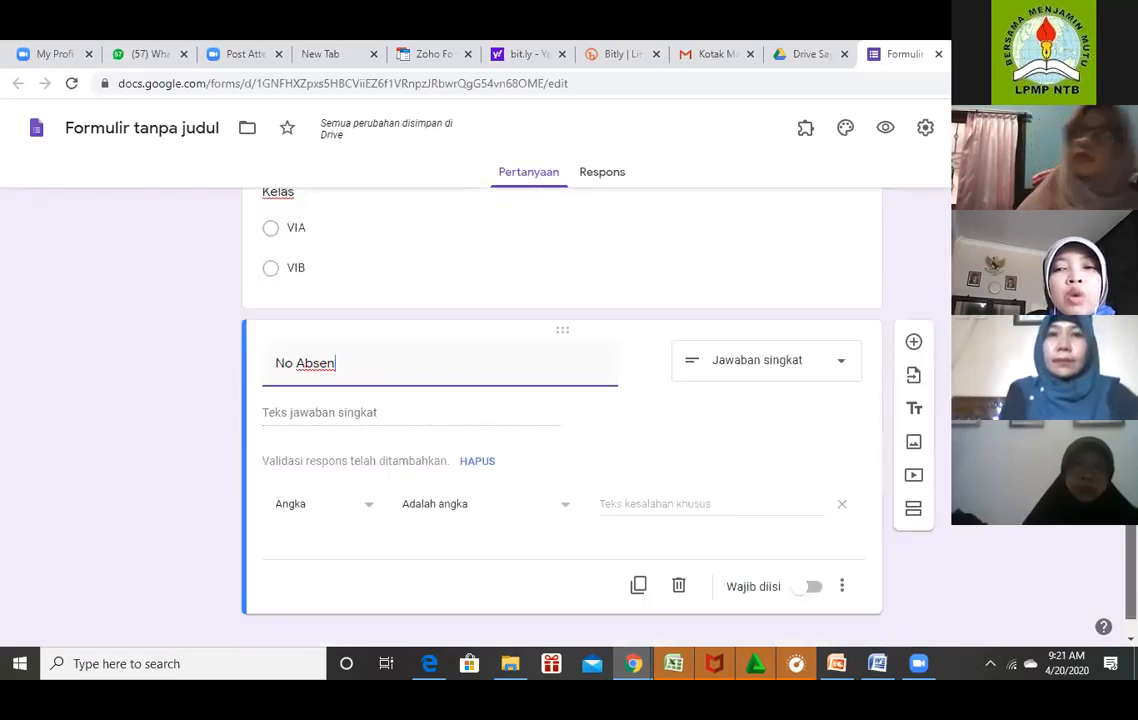
{"action": "scroll", "coordinate": [562, 417], "scroll_direction": "up", "scroll_amount": 2}
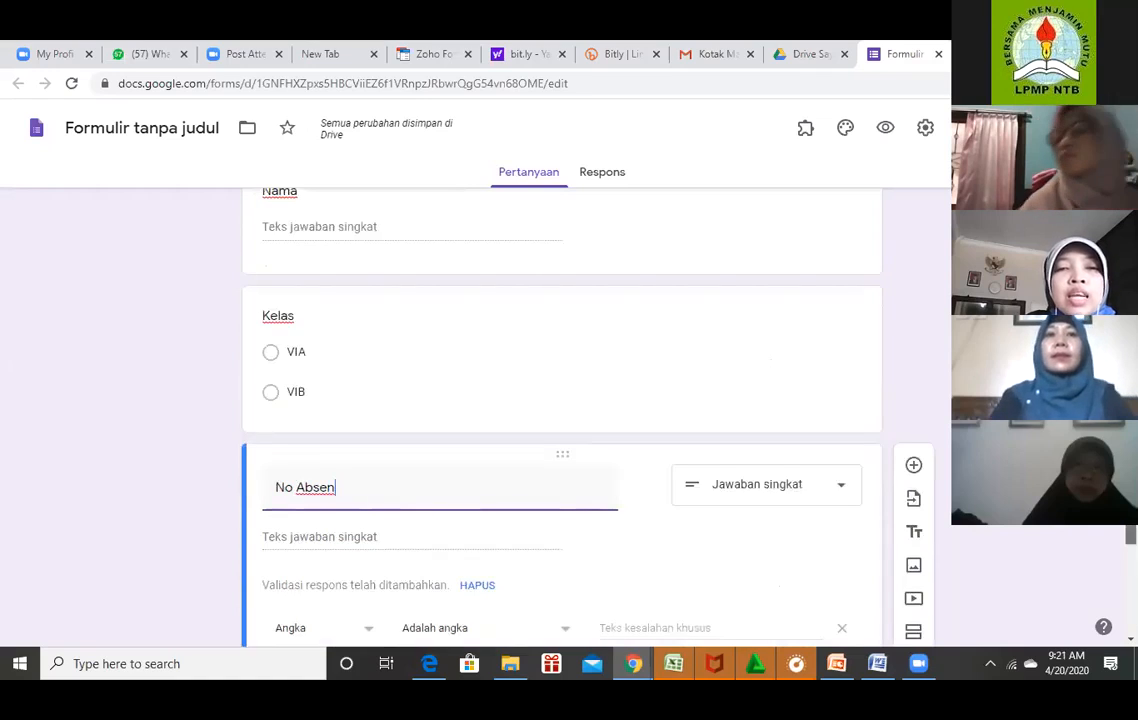
{"action": "scroll", "coordinate": [562, 417], "scroll_direction": "up", "scroll_amount": 1}
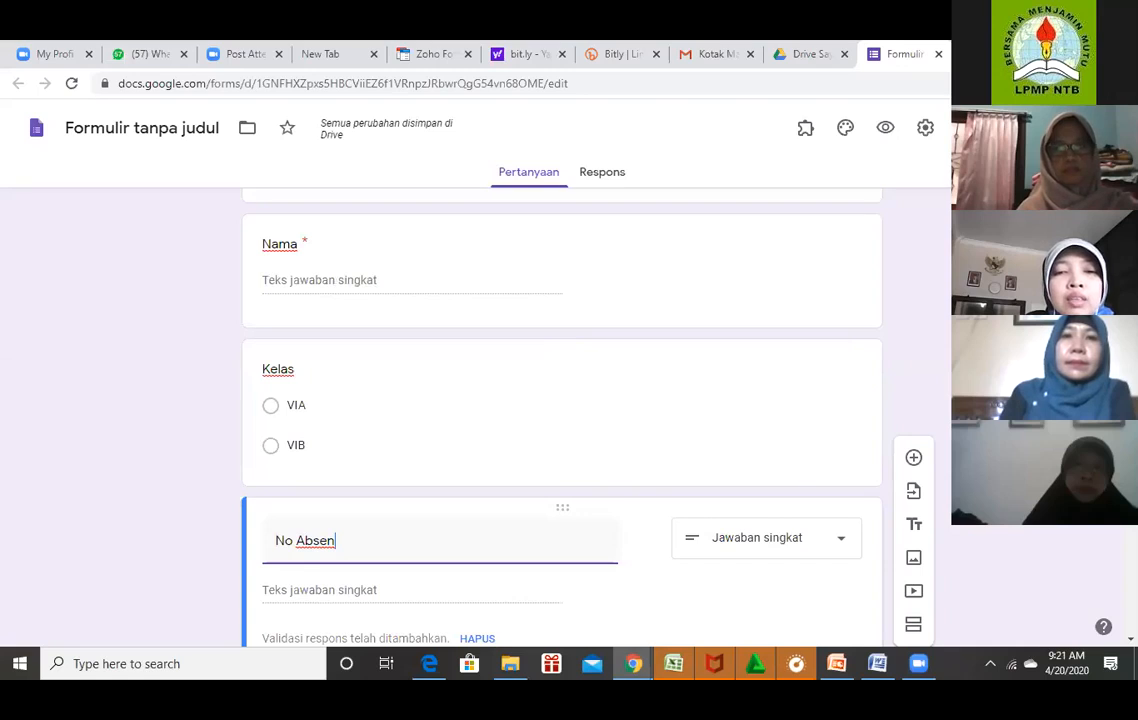
{"action": "scroll", "coordinate": [562, 420], "scroll_direction": "down", "scroll_amount": 2}
{"action": "scroll", "coordinate": [562, 420], "scroll_direction": "down", "scroll_amount": 1}
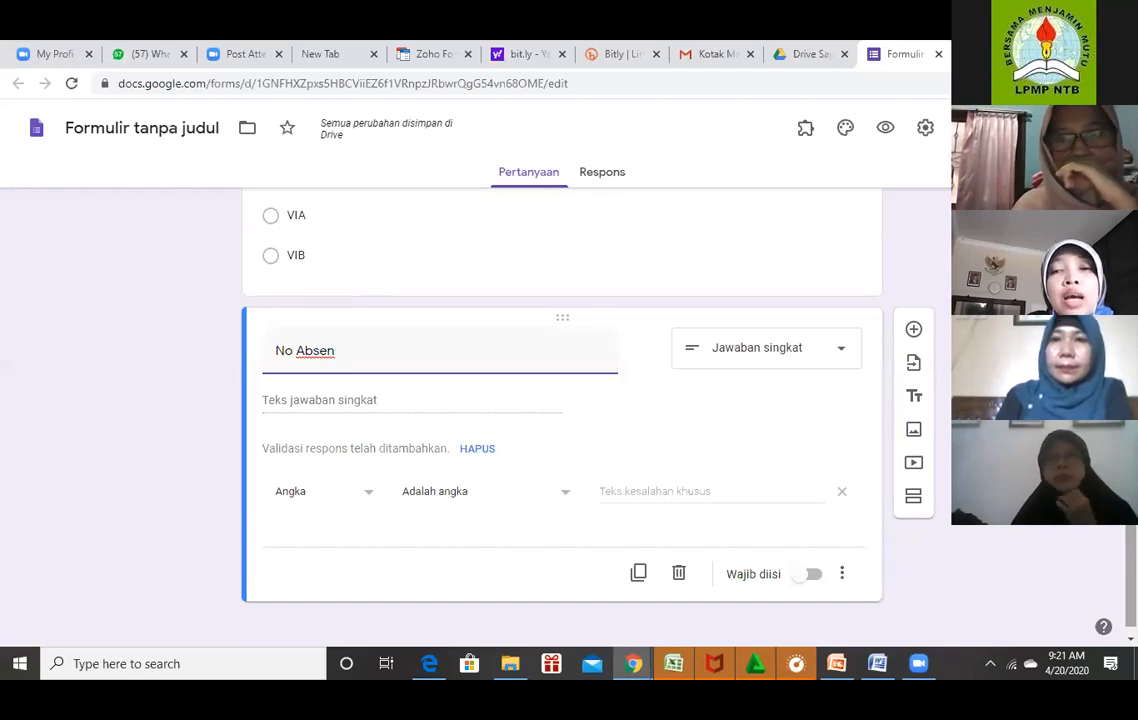
{"action": "scroll", "coordinate": [560, 420], "scroll_direction": "up", "scroll_amount": 3}
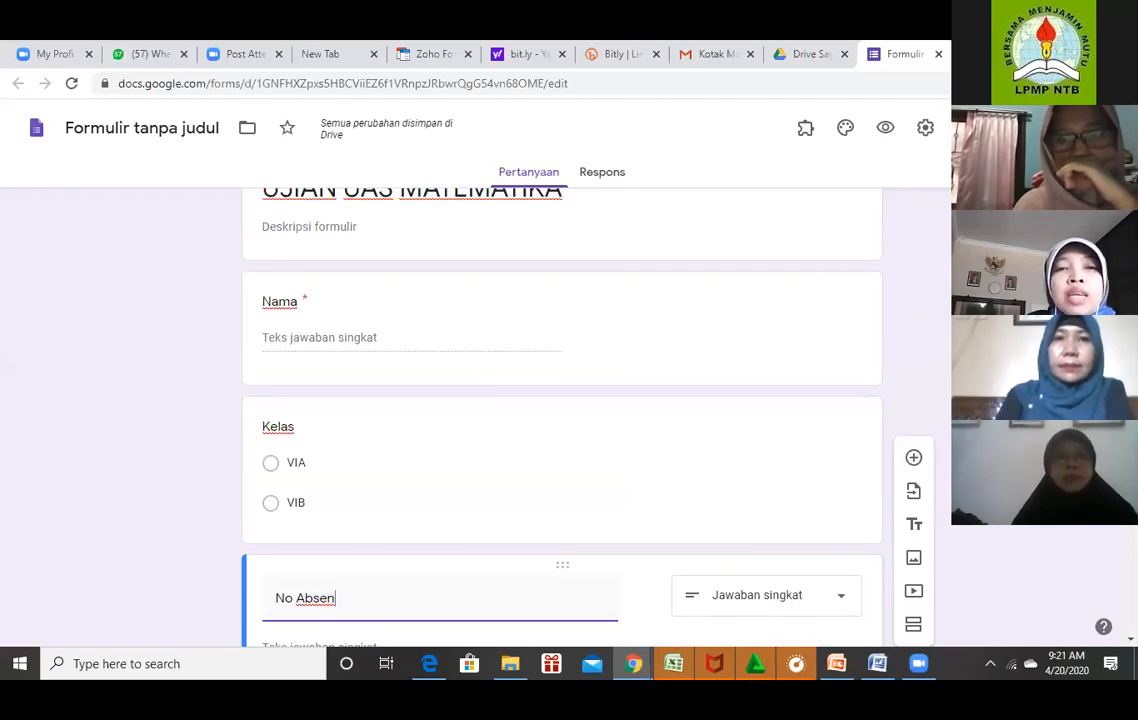
{"action": "scroll", "coordinate": [560, 420], "scroll_direction": "up", "scroll_amount": 1}
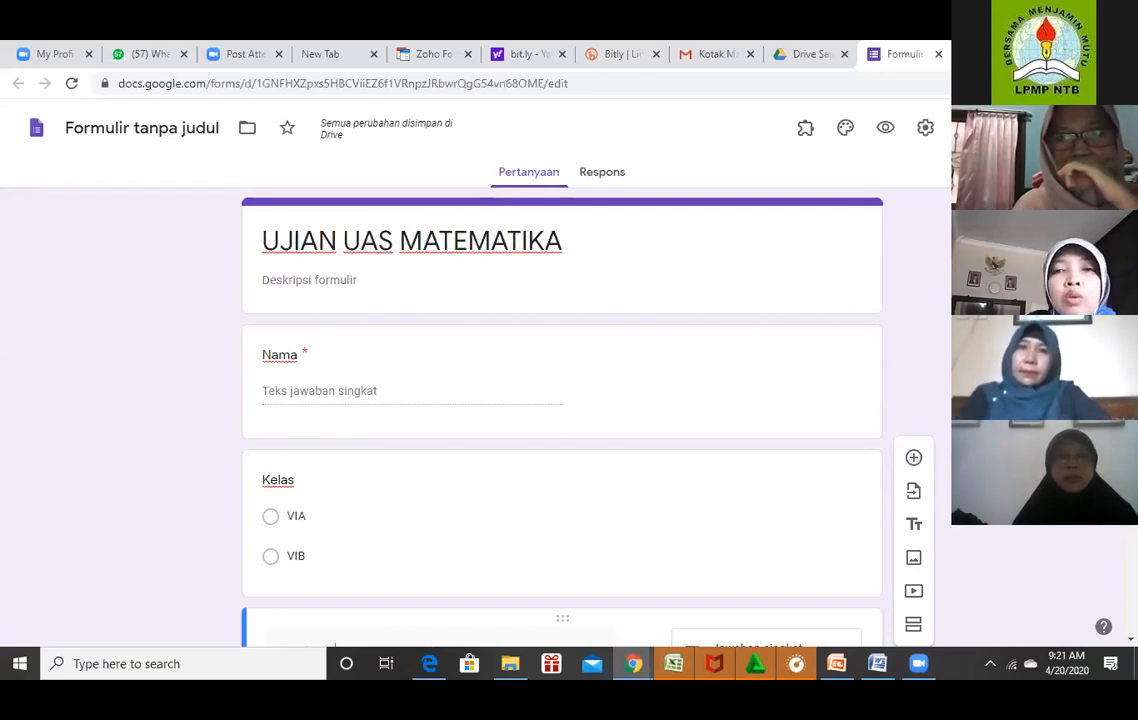
Open the form's Presentasi settings, leaving Acak urutan pertanyaan unchecked.
{"action": "left_click", "coordinate": [925, 130]}
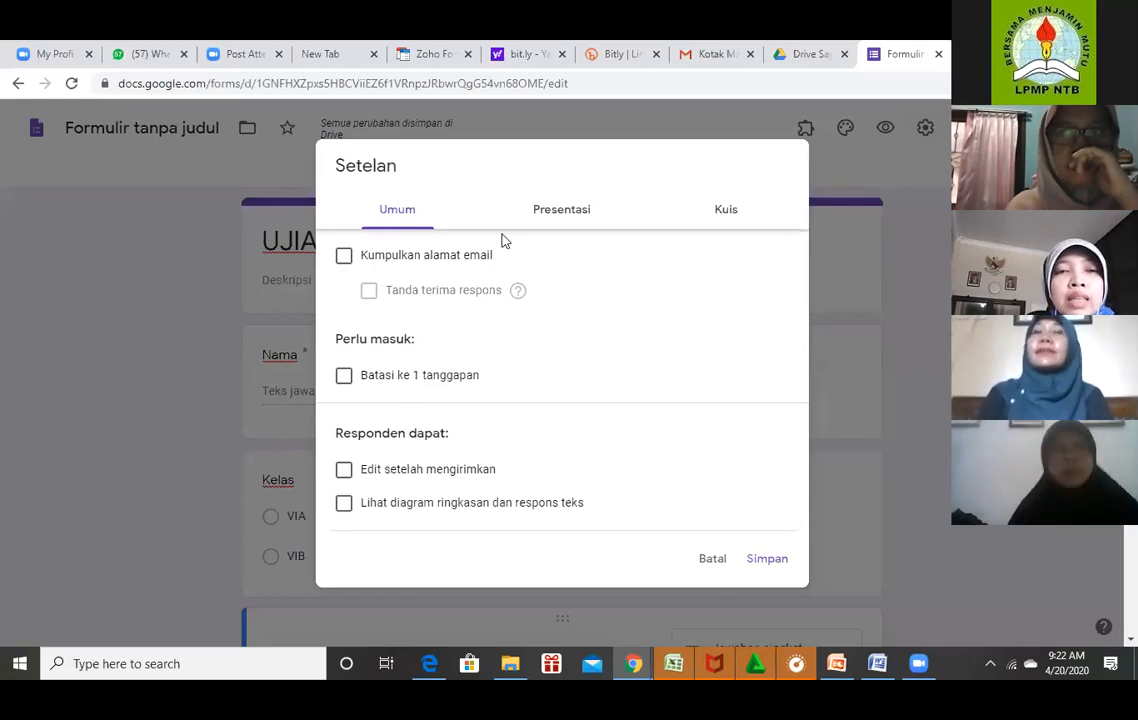
{"action": "left_click", "coordinate": [569, 219]}
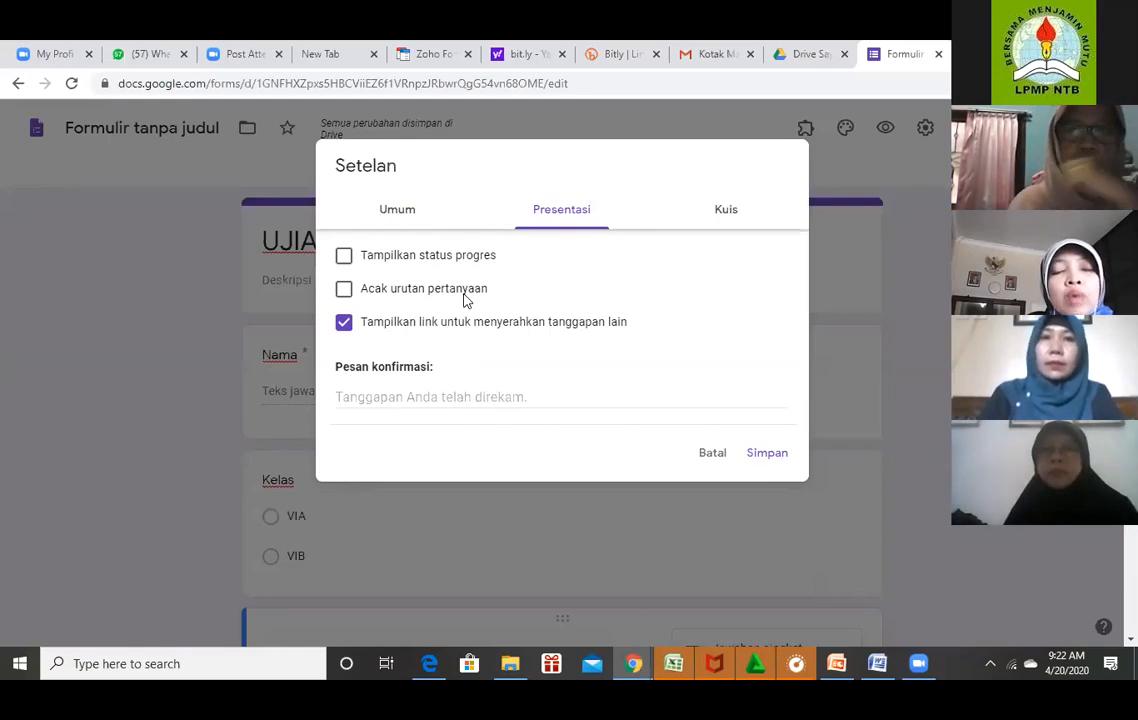
{"action": "left_click", "coordinate": [344, 290]}
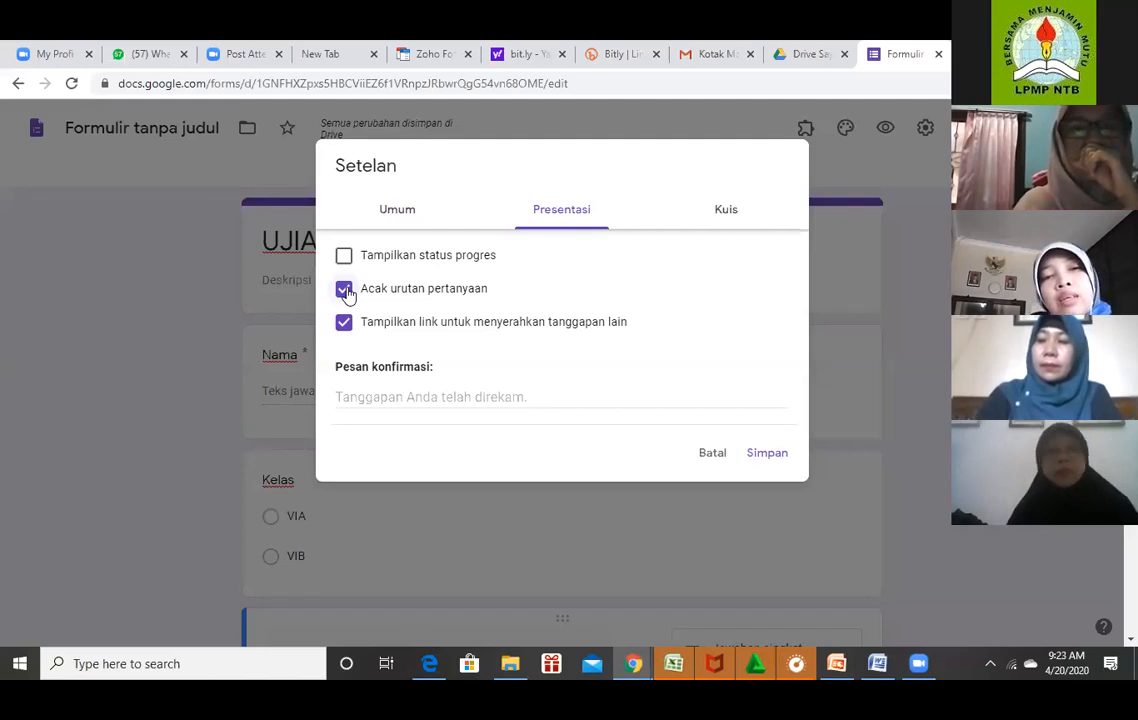
{"action": "left_click", "coordinate": [344, 289]}
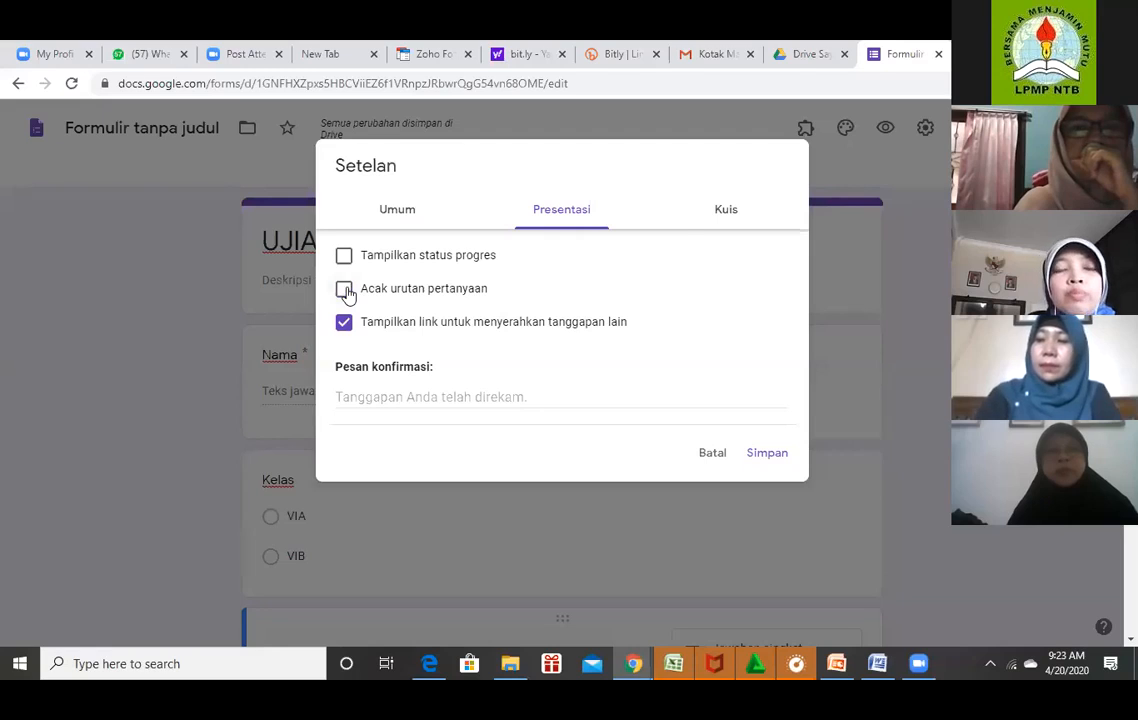
Enable quiz mode, hide missed questions and correct answers from respondents, and save.
{"action": "left_click", "coordinate": [727, 212]}
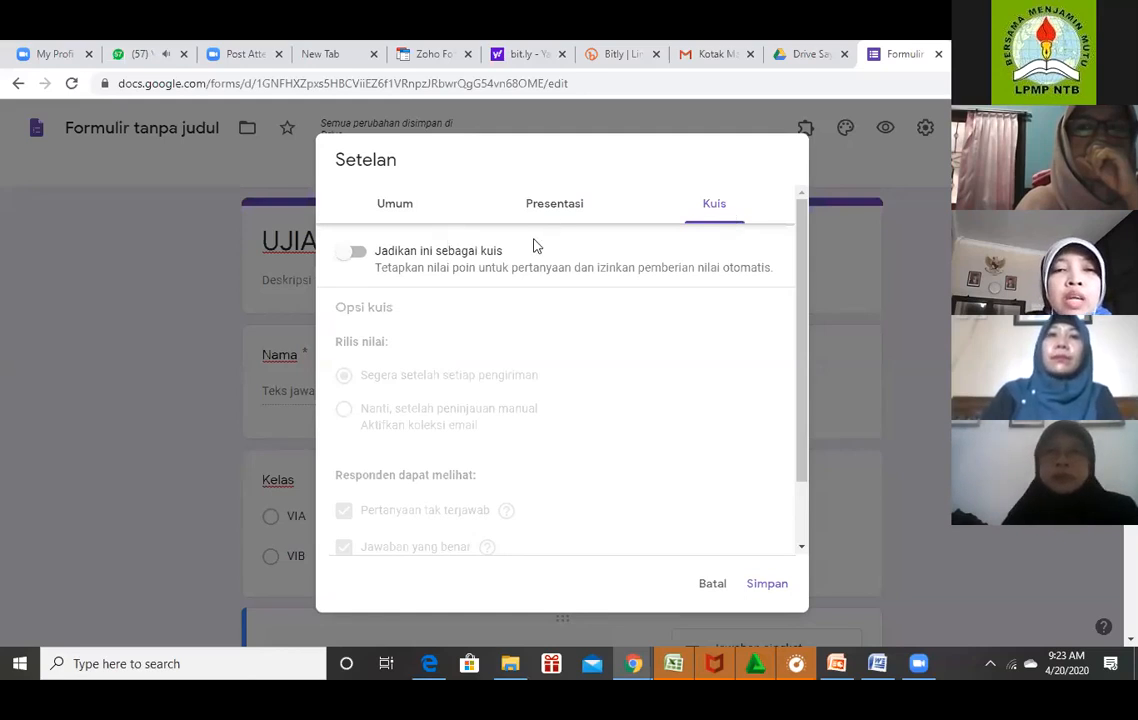
{"action": "left_click", "coordinate": [358, 255]}
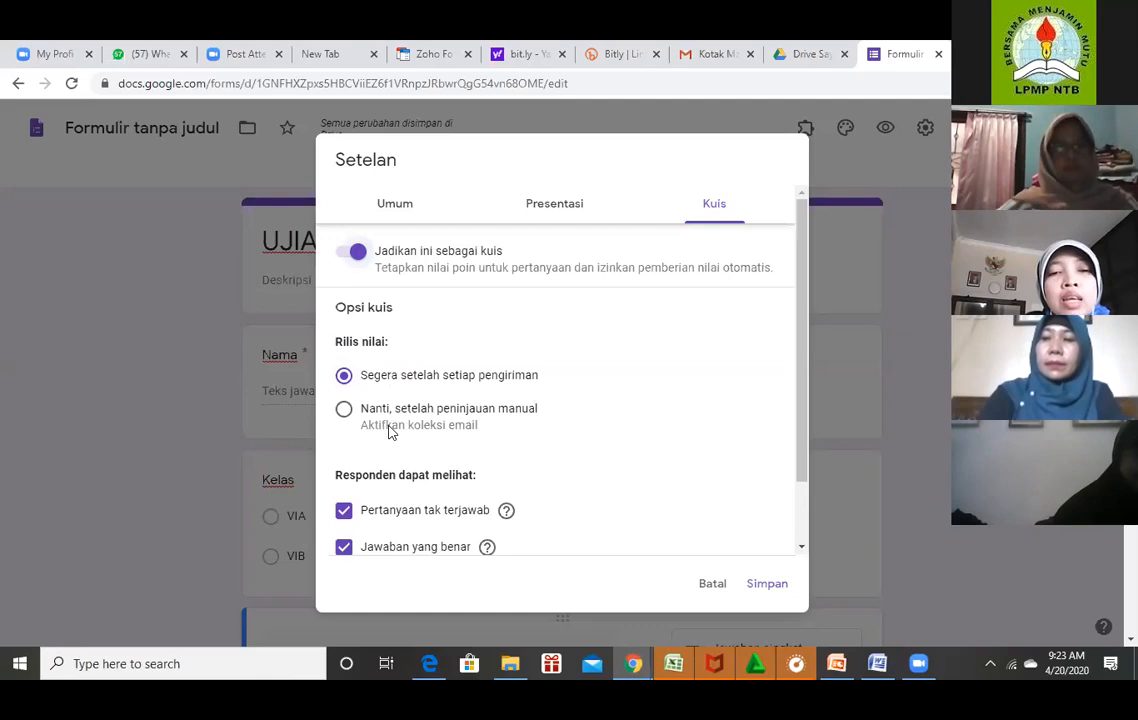
{"action": "scroll", "coordinate": [810, 355], "scroll_direction": "down", "scroll_amount": 1}
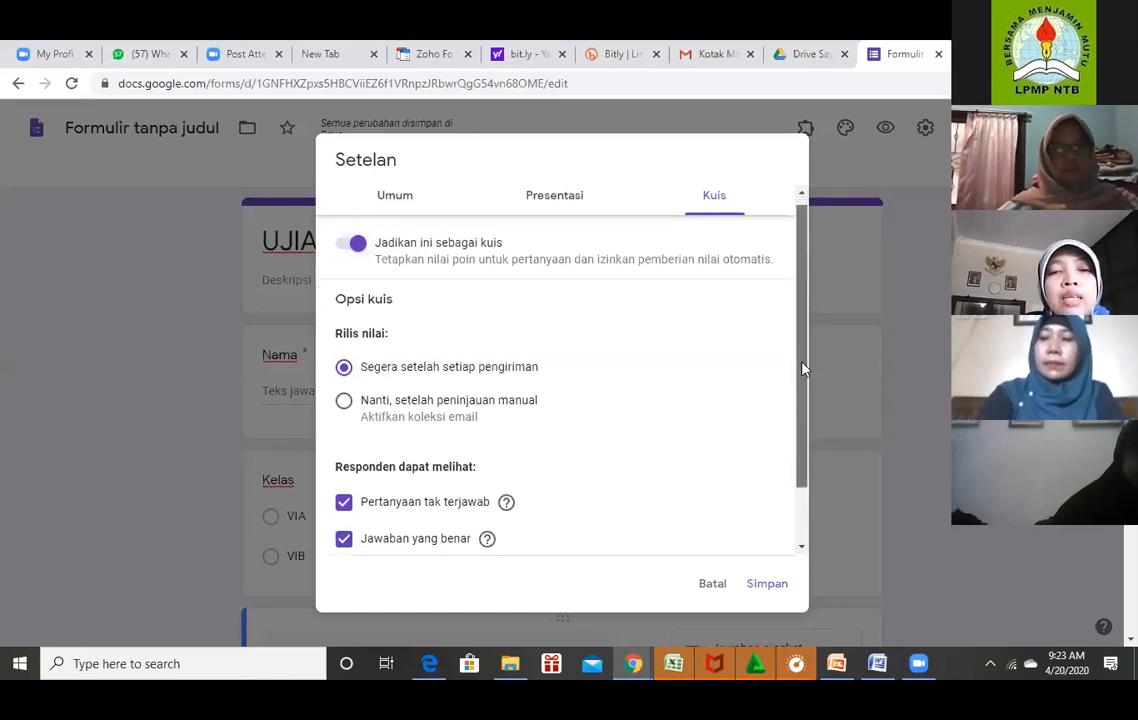
{"action": "scroll", "coordinate": [714, 381], "scroll_direction": "down", "scroll_amount": 2}
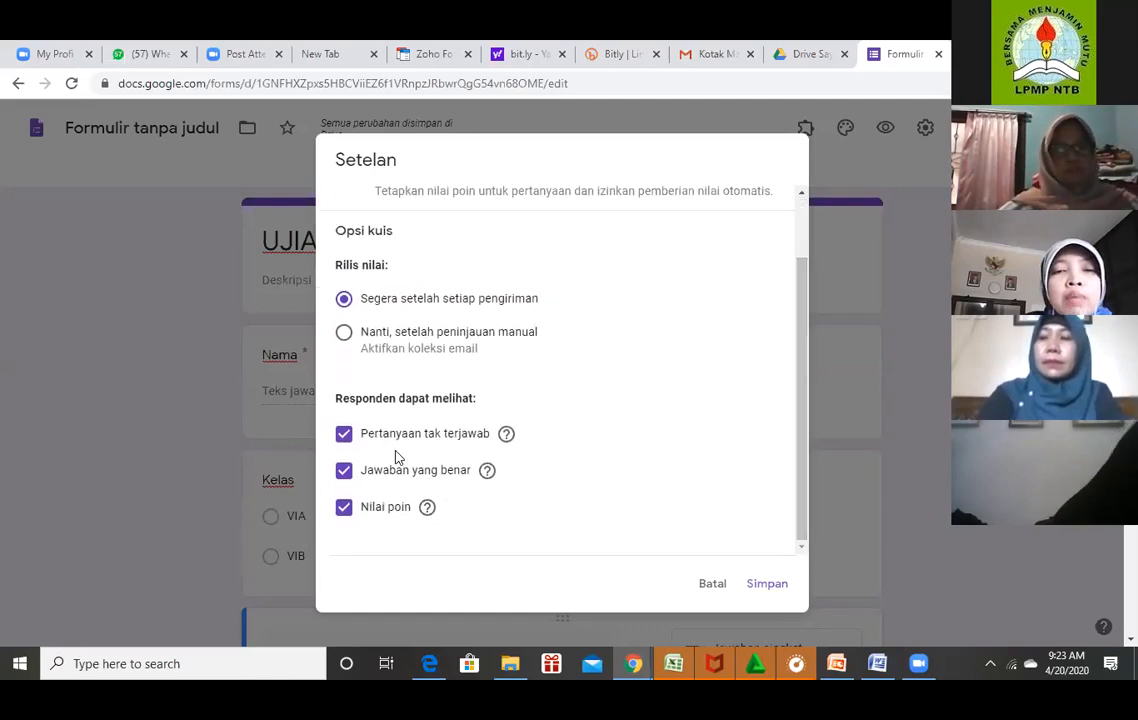
{"action": "left_click", "coordinate": [345, 437]}
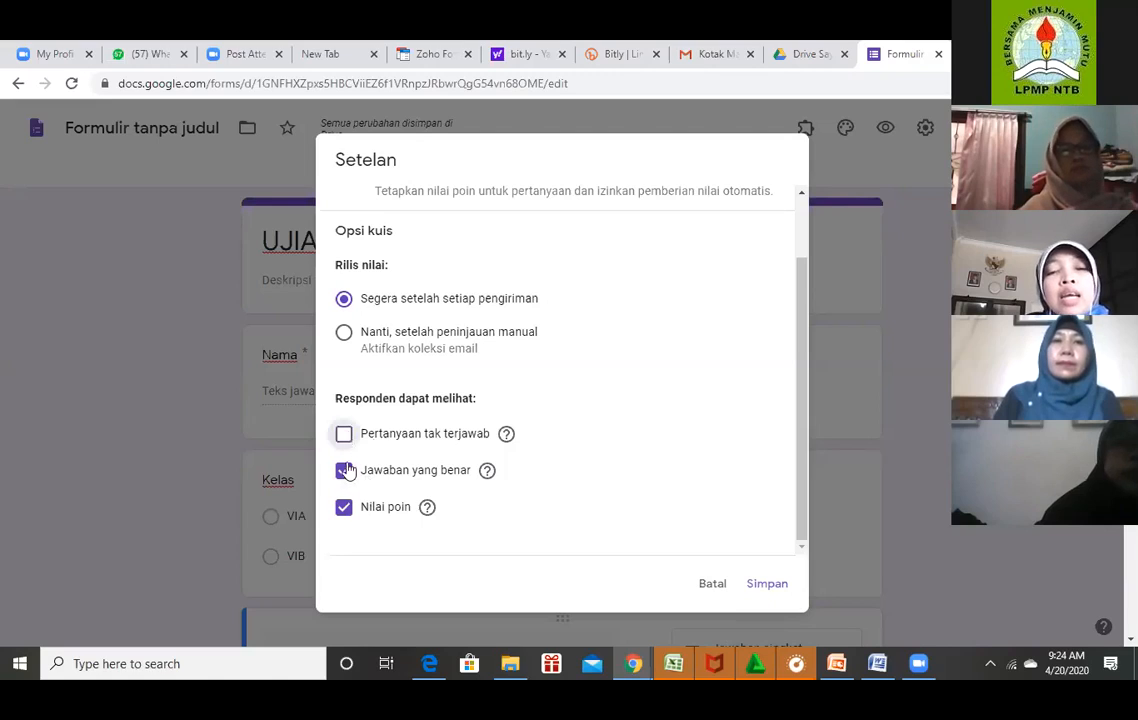
{"action": "left_click", "coordinate": [345, 437]}
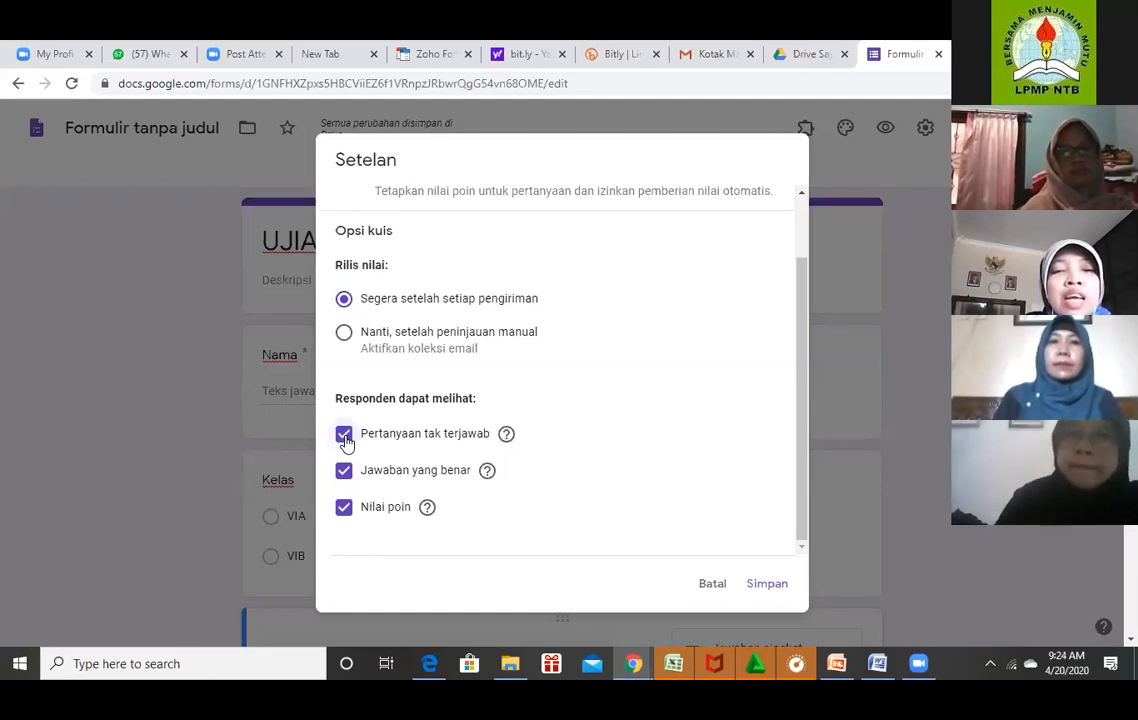
{"action": "left_click", "coordinate": [345, 438]}
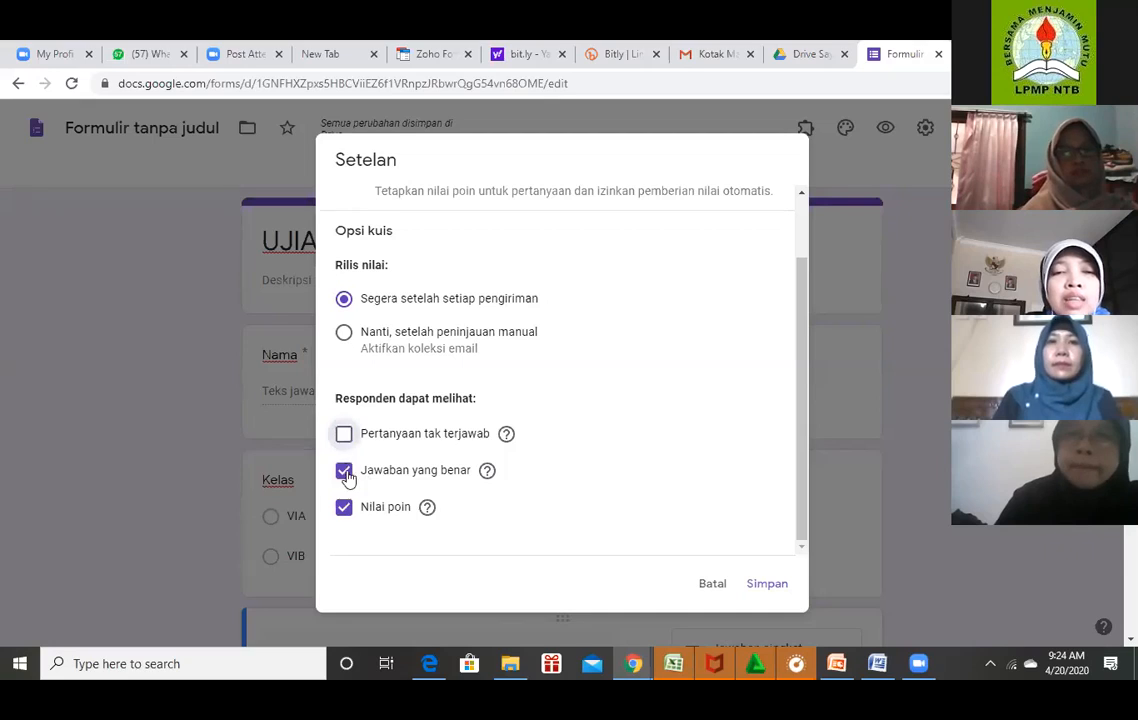
{"action": "left_click", "coordinate": [345, 474]}
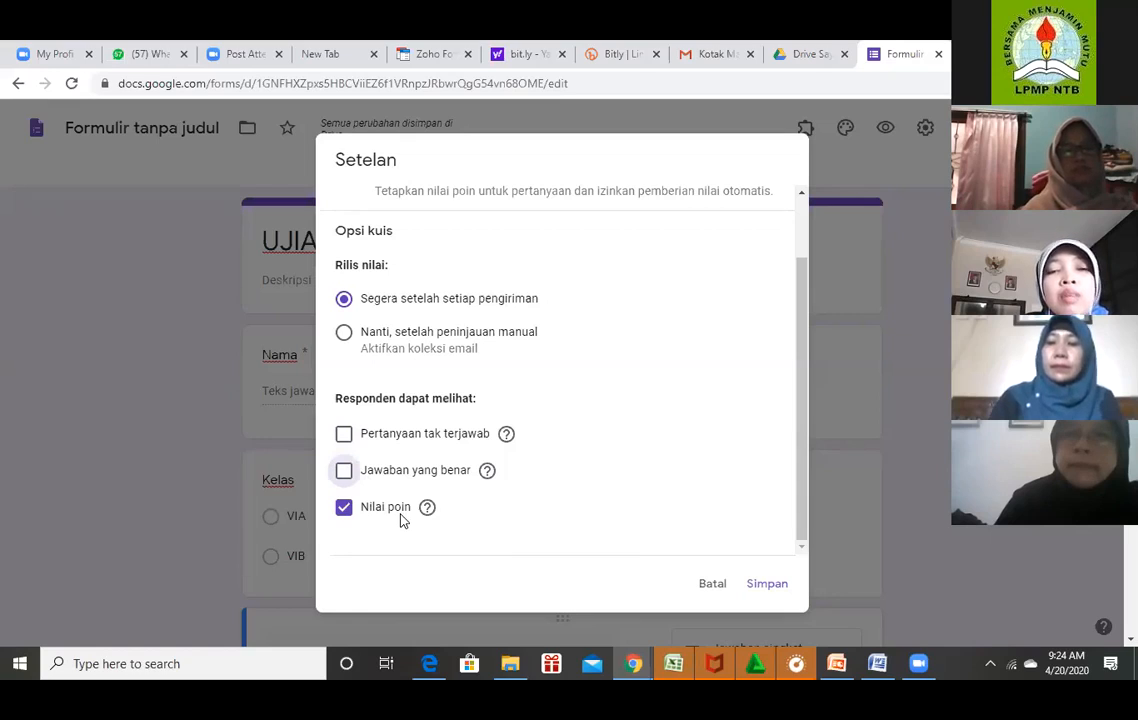
{"action": "left_click", "coordinate": [762, 584]}
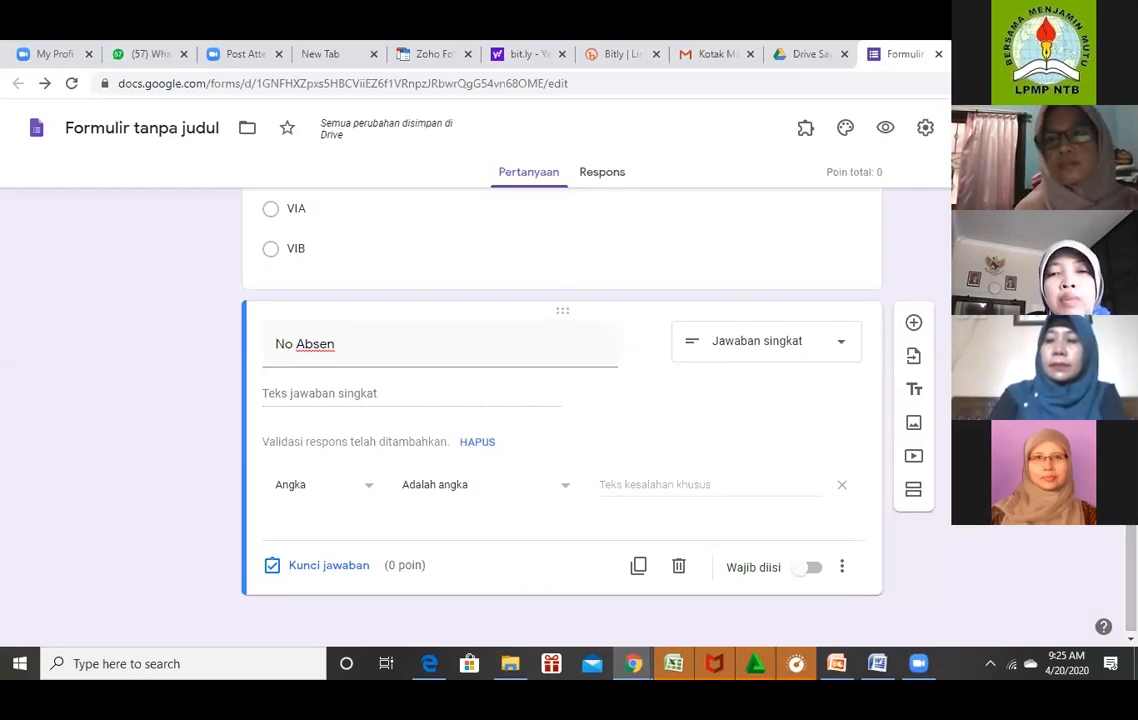
Add a second section after No Absen titled 'Token/Password'.
{"action": "left_click", "coordinate": [915, 495]}
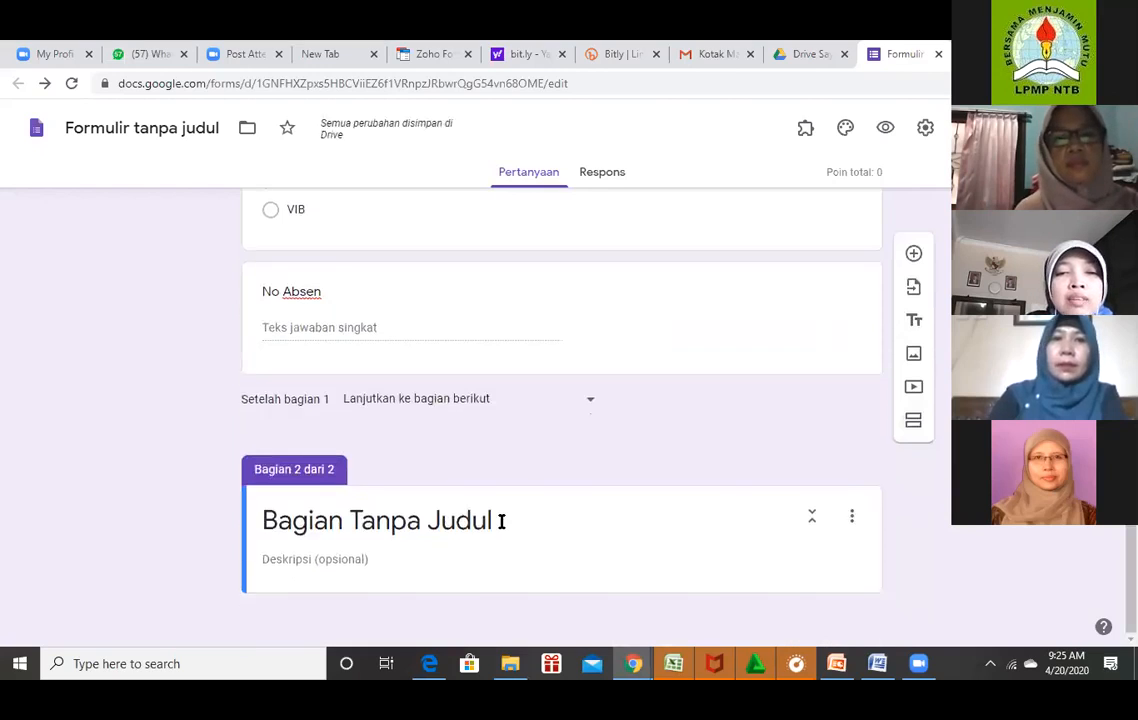
{"action": "left_click", "coordinate": [364, 521]}
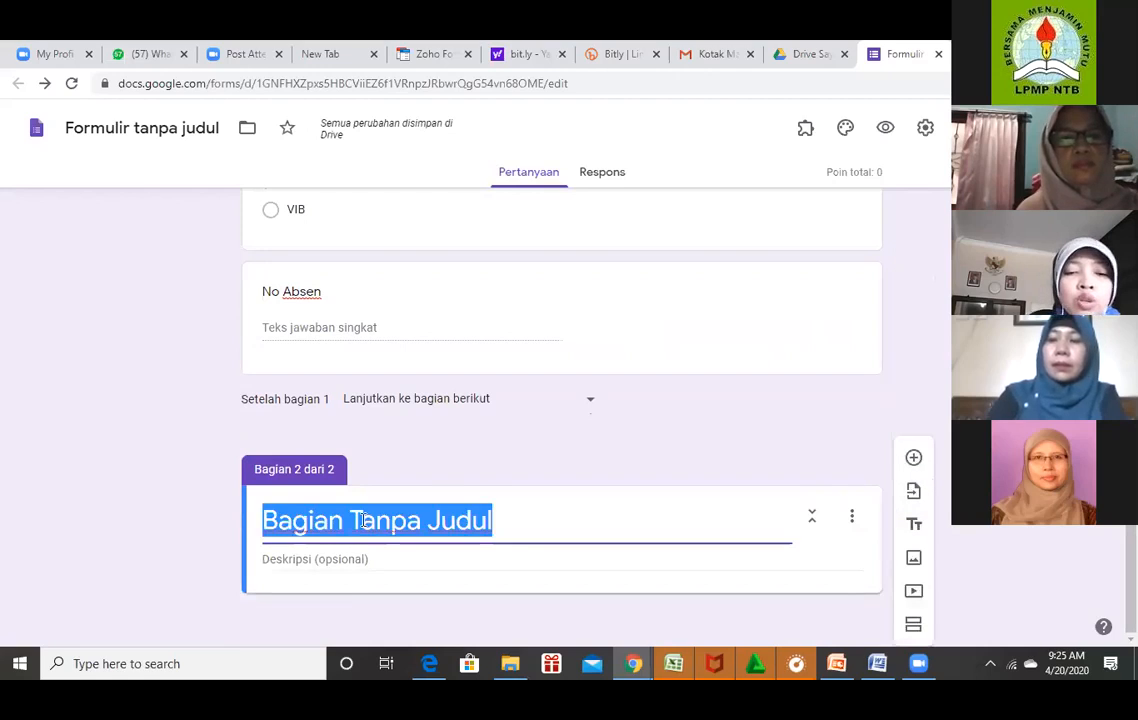
{"action": "type", "text": "Token/pss"}
{"action": "key", "text": "BackSpace"}
{"action": "key", "text": "BackSpace"}
{"action": "key", "text": "BackSpace"}
{"action": "key", "text": "BackSpace"}
{"action": "type", "text": "/Password"}
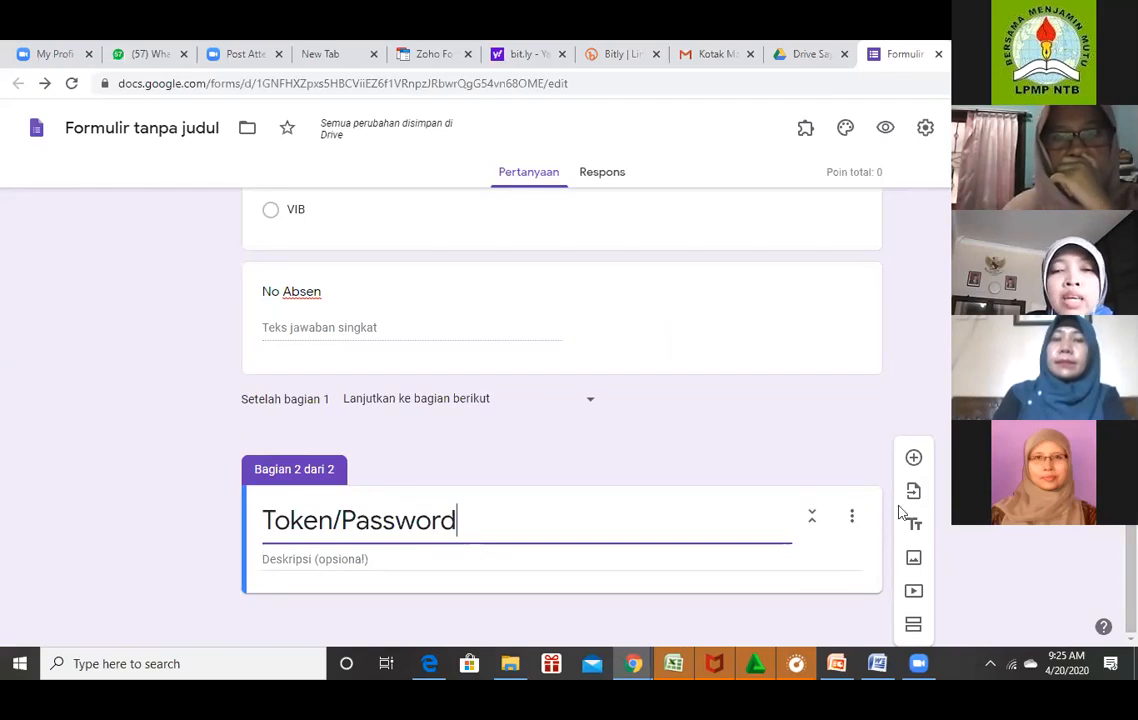
Add a question titled 'Password' to the Token/Password section.
{"action": "left_click", "coordinate": [914, 460]}
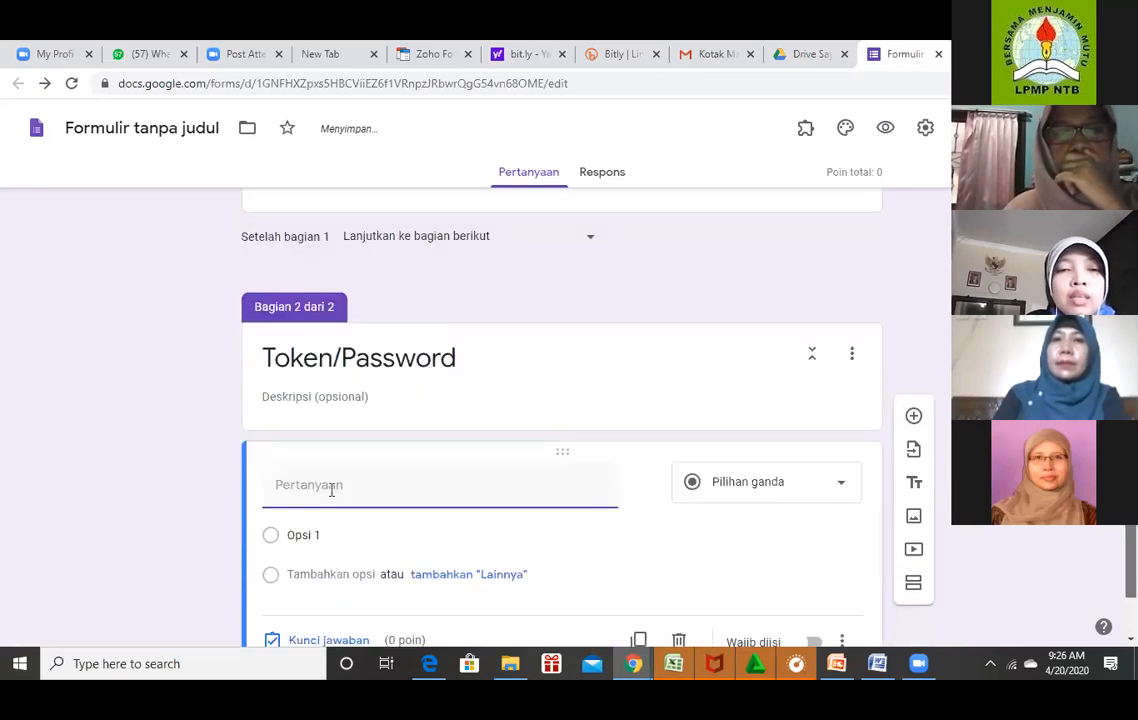
{"action": "type", "text": "Pa"}
{"action": "key", "text": "BackSpace"}
{"action": "key", "text": "BackSpace"}
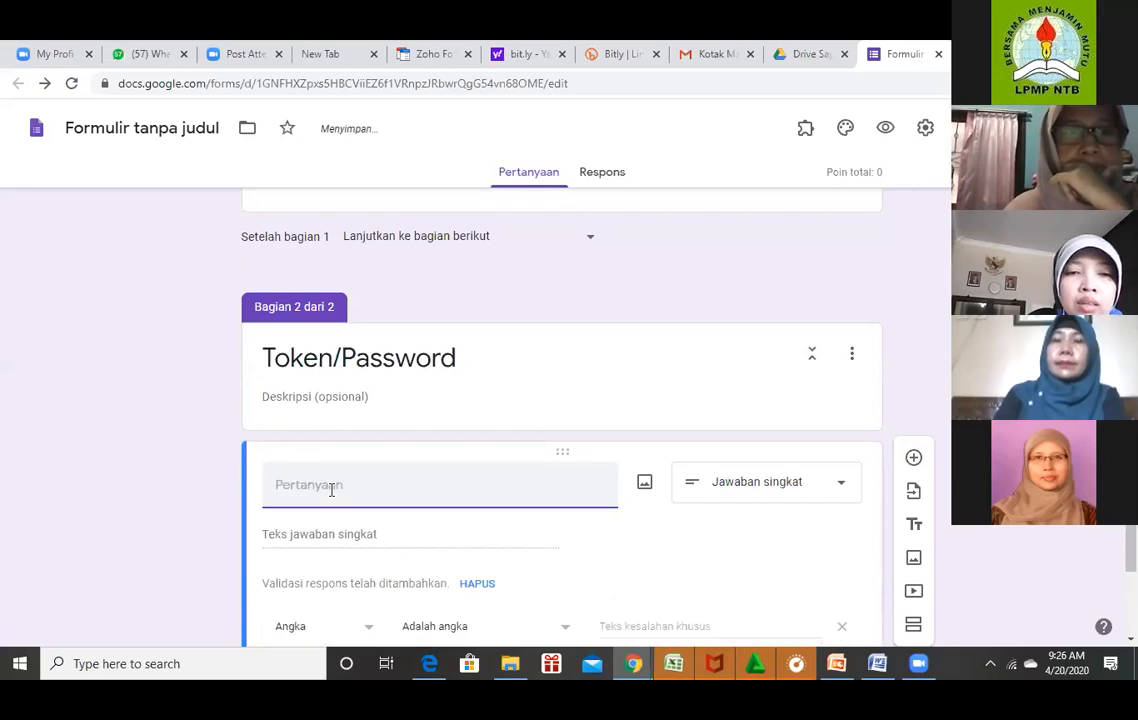
{"action": "type", "text": "Password"}
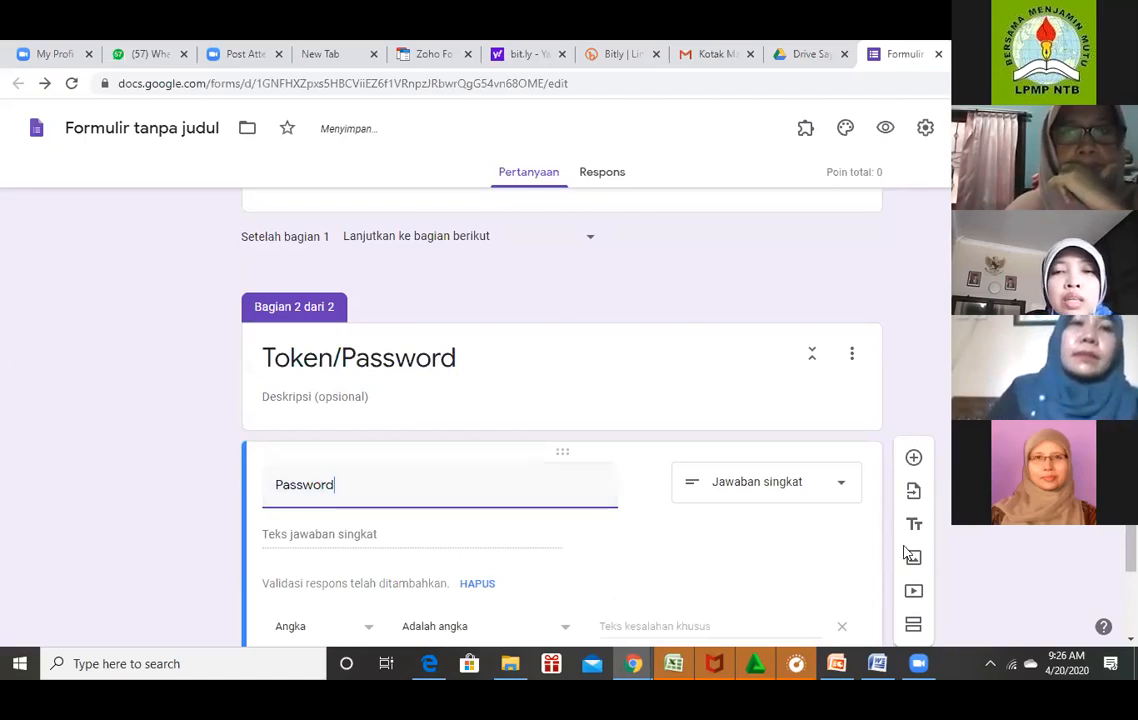
Replace the Password question's number validation with fresh response validation.
{"action": "scroll", "coordinate": [846, 565], "scroll_direction": "down", "scroll_amount": 2}
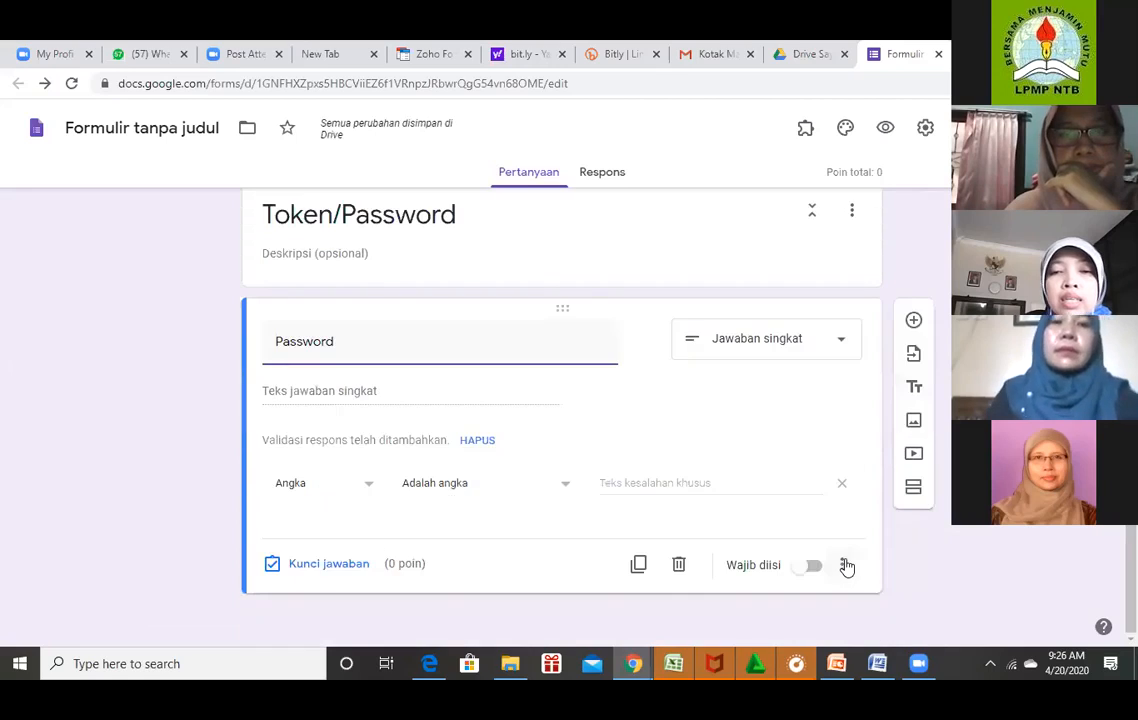
{"action": "left_click", "coordinate": [846, 566]}
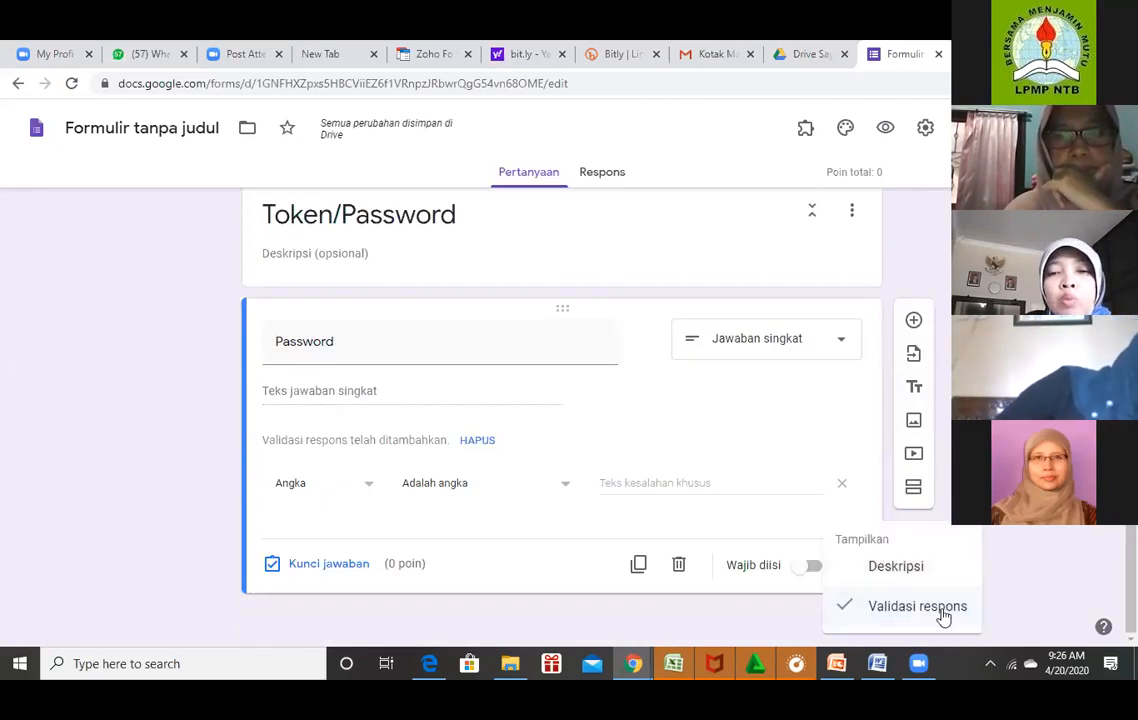
{"action": "left_click", "coordinate": [779, 436]}
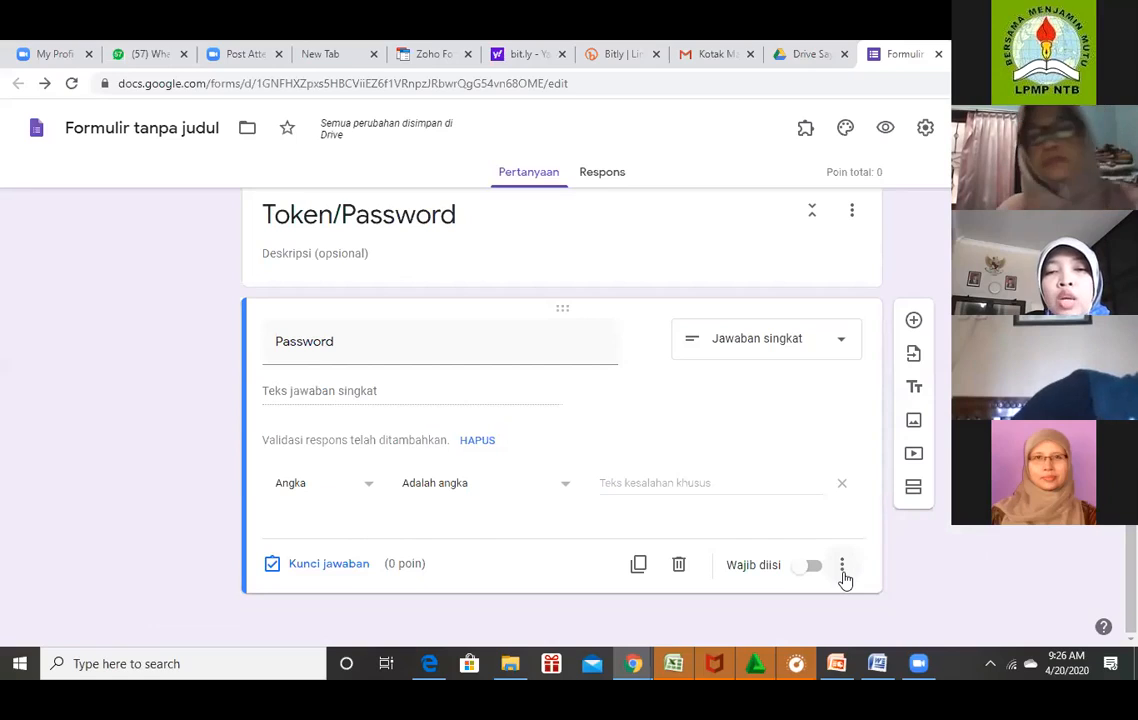
{"action": "left_click", "coordinate": [845, 577]}
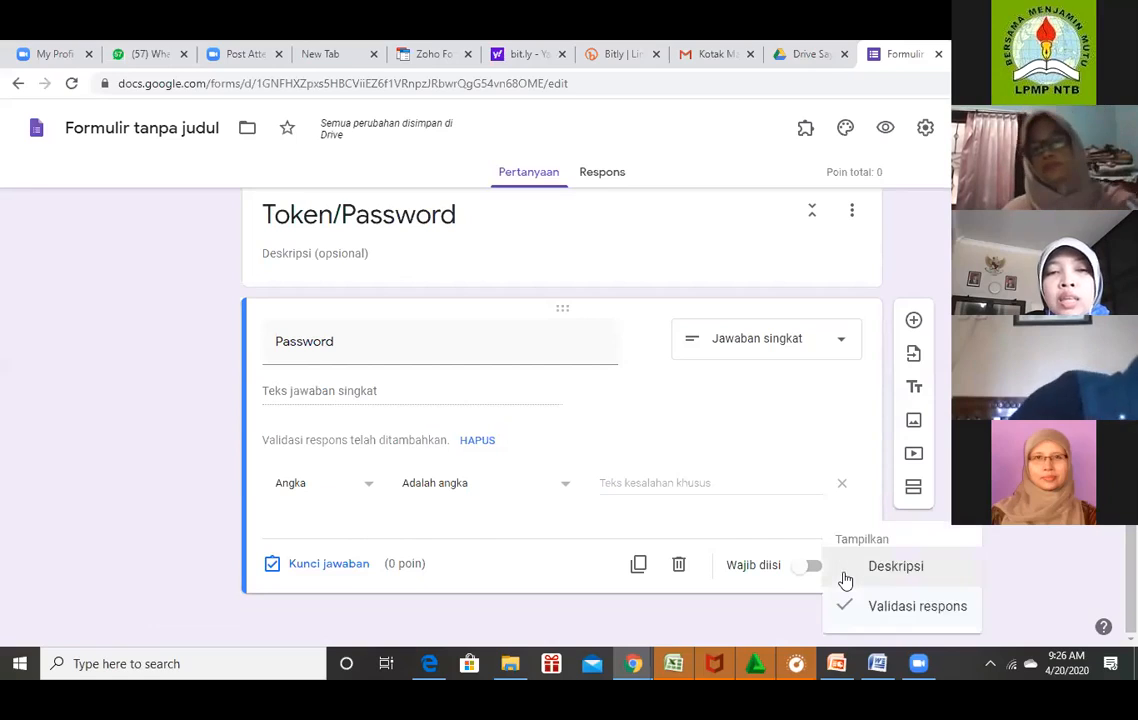
{"action": "left_click", "coordinate": [927, 612]}
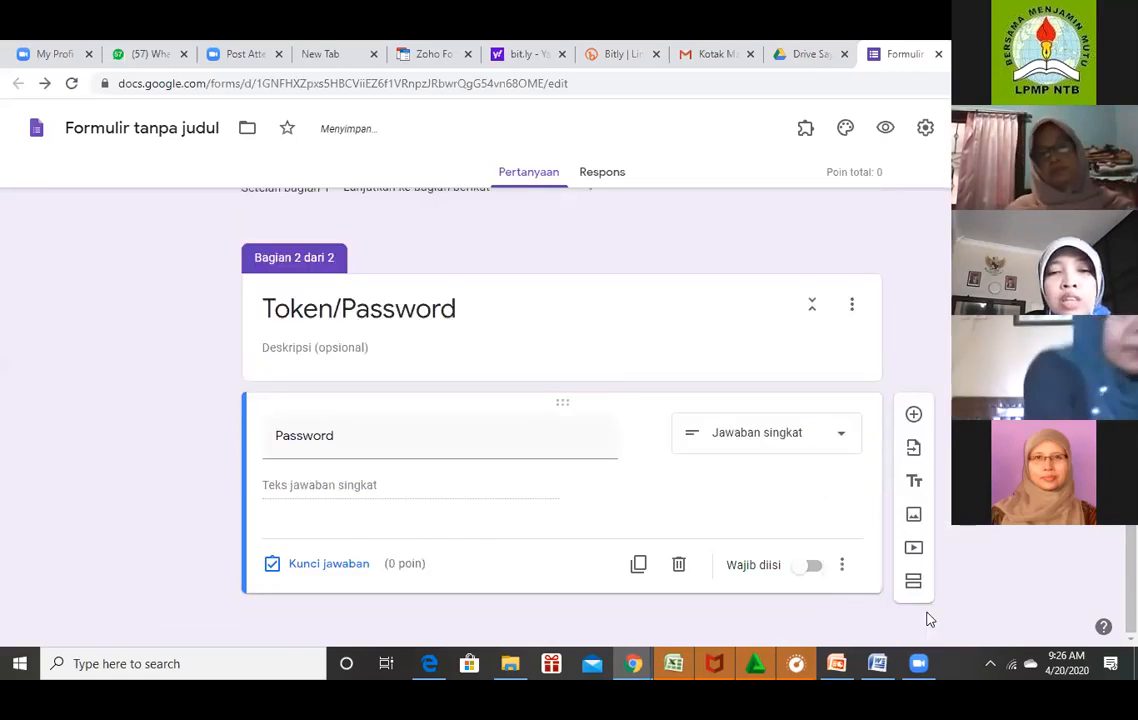
{"action": "left_click", "coordinate": [843, 566]}
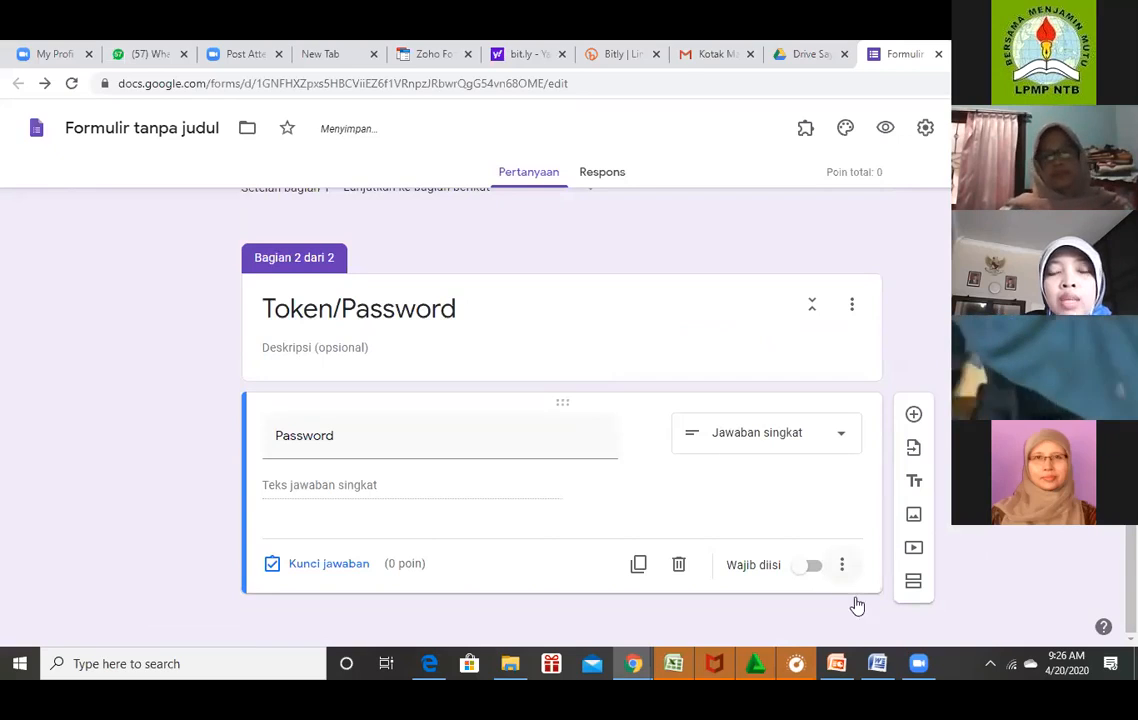
{"action": "left_click", "coordinate": [868, 617]}
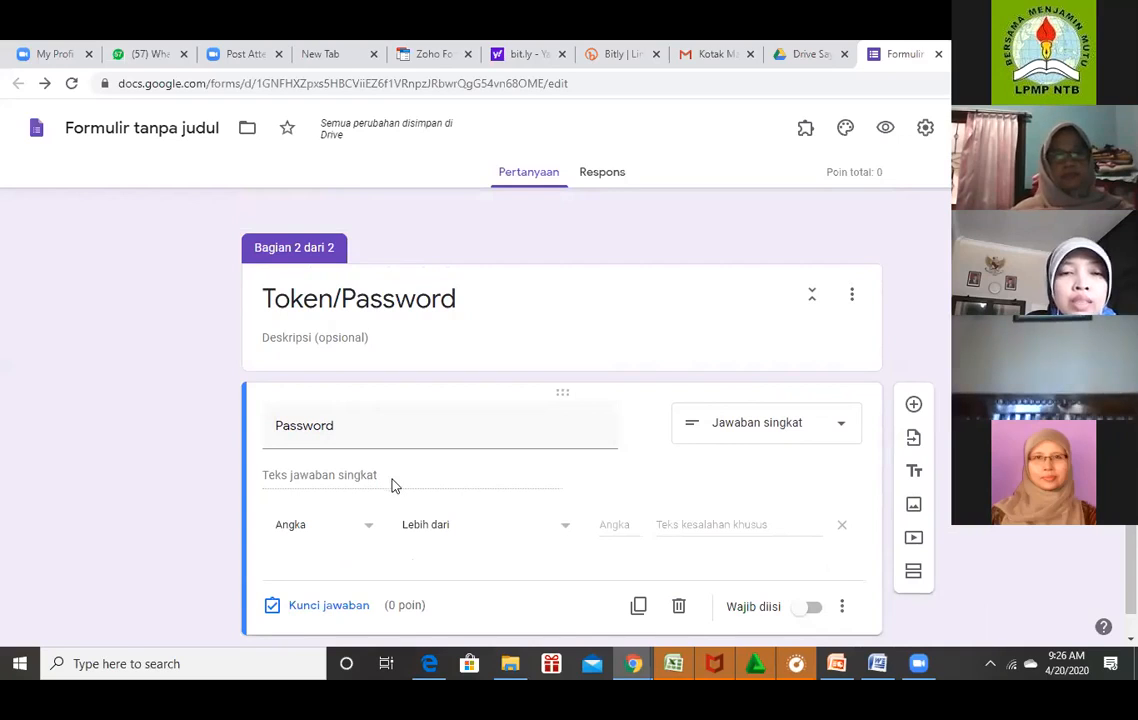
Require the answer to contain the exam token, erroring 'Maaf Token Anda salah, Silahkan diulangi'.
{"action": "left_click", "coordinate": [370, 529]}
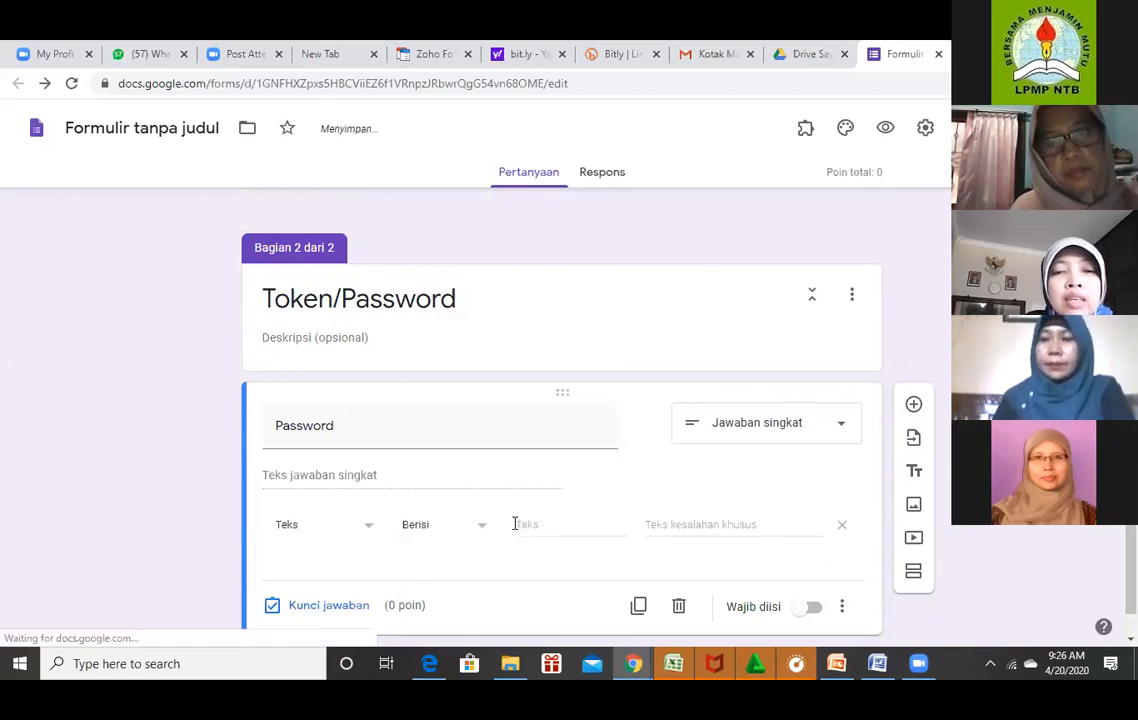
{"action": "left_click", "coordinate": [515, 524]}
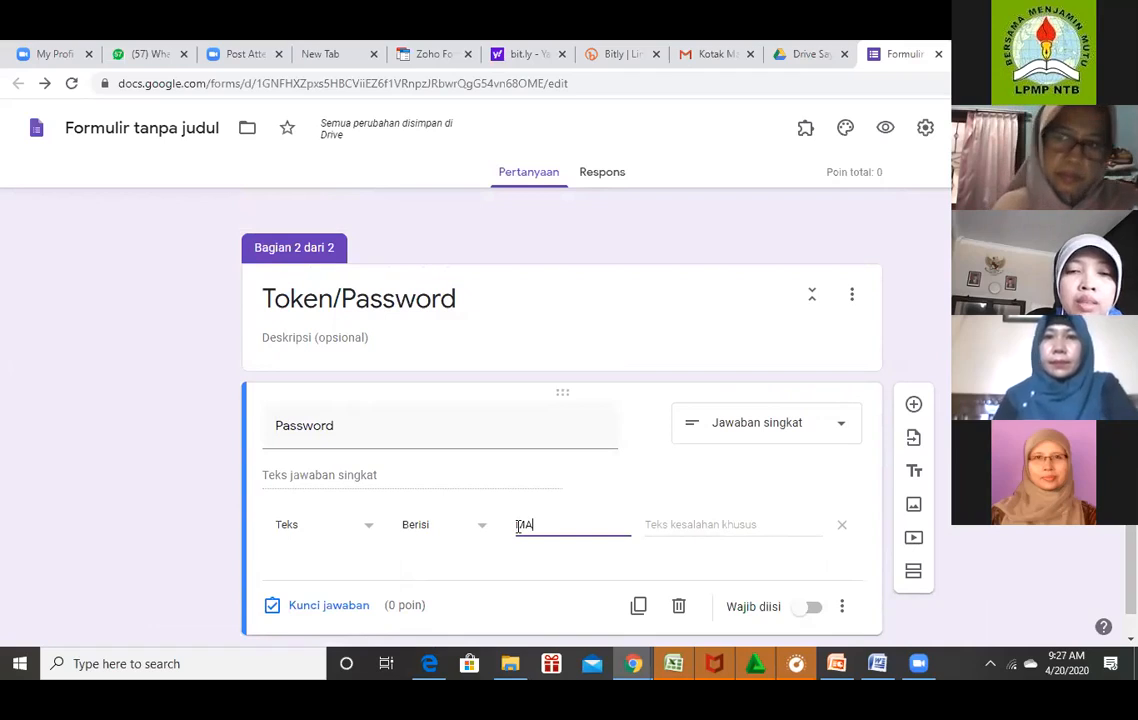
{"action": "key", "text": "BackSpace"}
{"action": "key", "text": "BackSpace"}
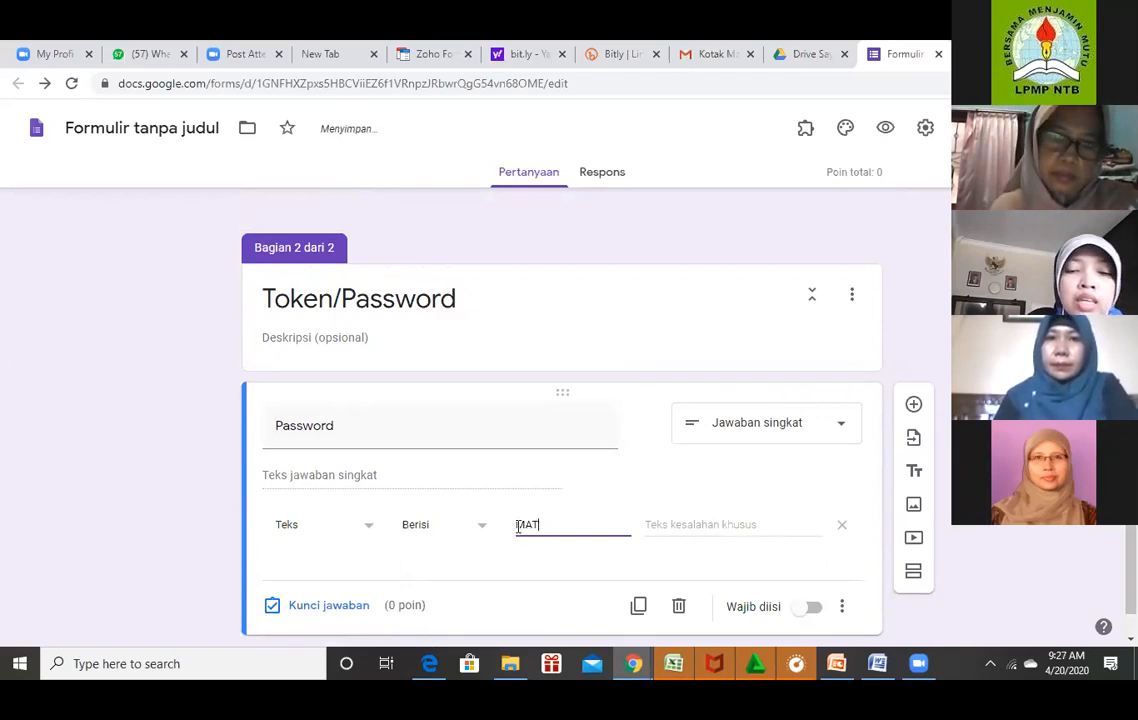
{"action": "type", "text": "EMATI"}
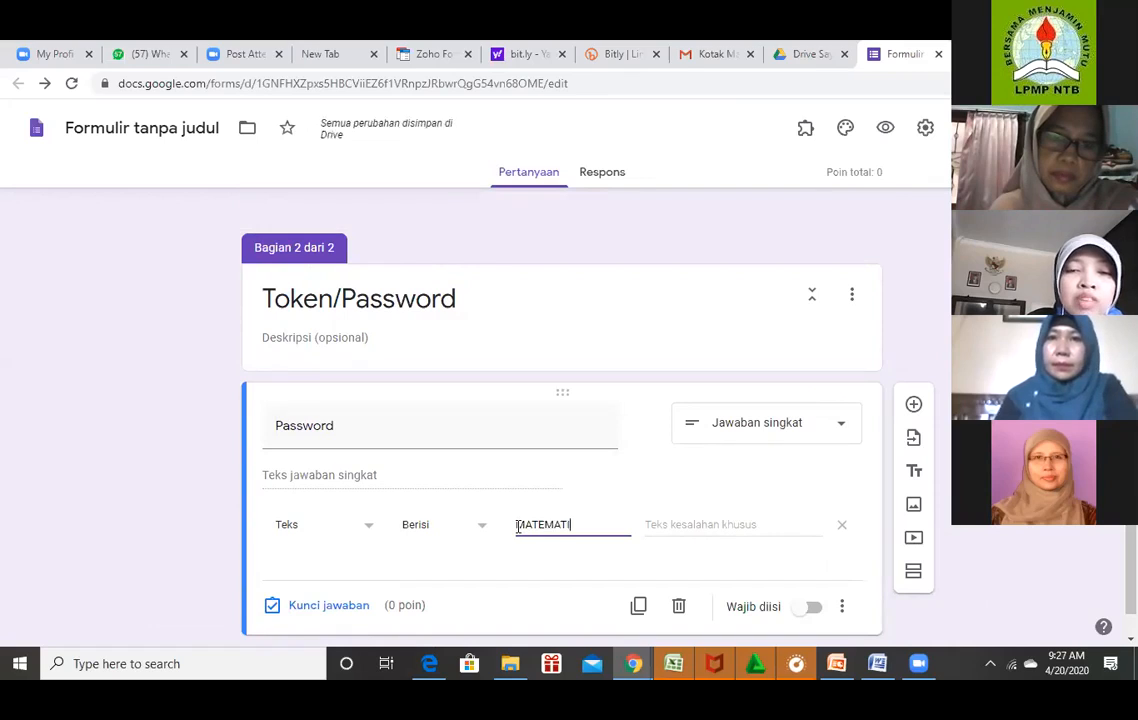
{"action": "type", "text": "KA"}
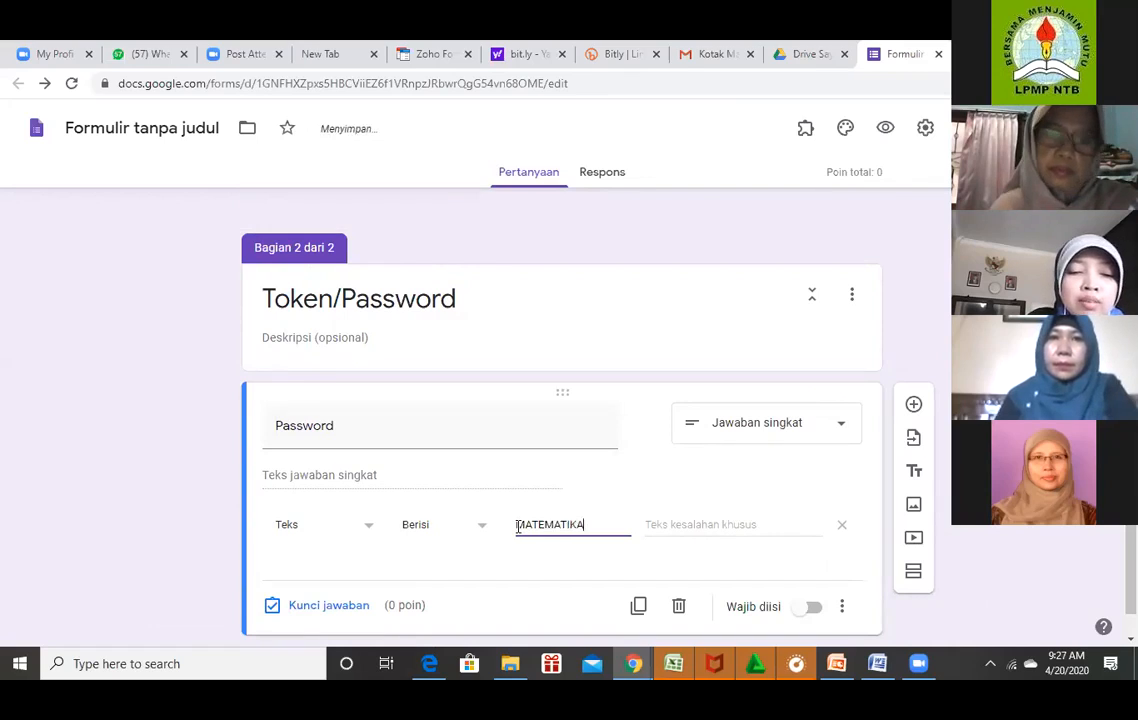
{"action": "type", "text": "VI"}
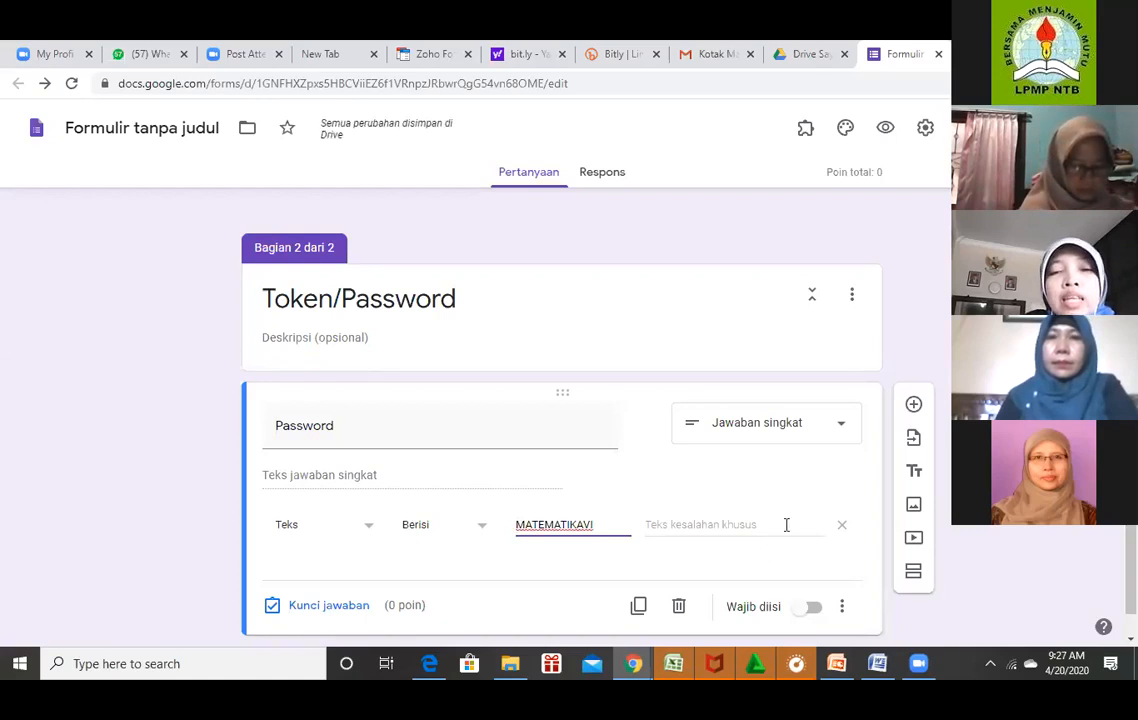
{"action": "left_click", "coordinate": [786, 525]}
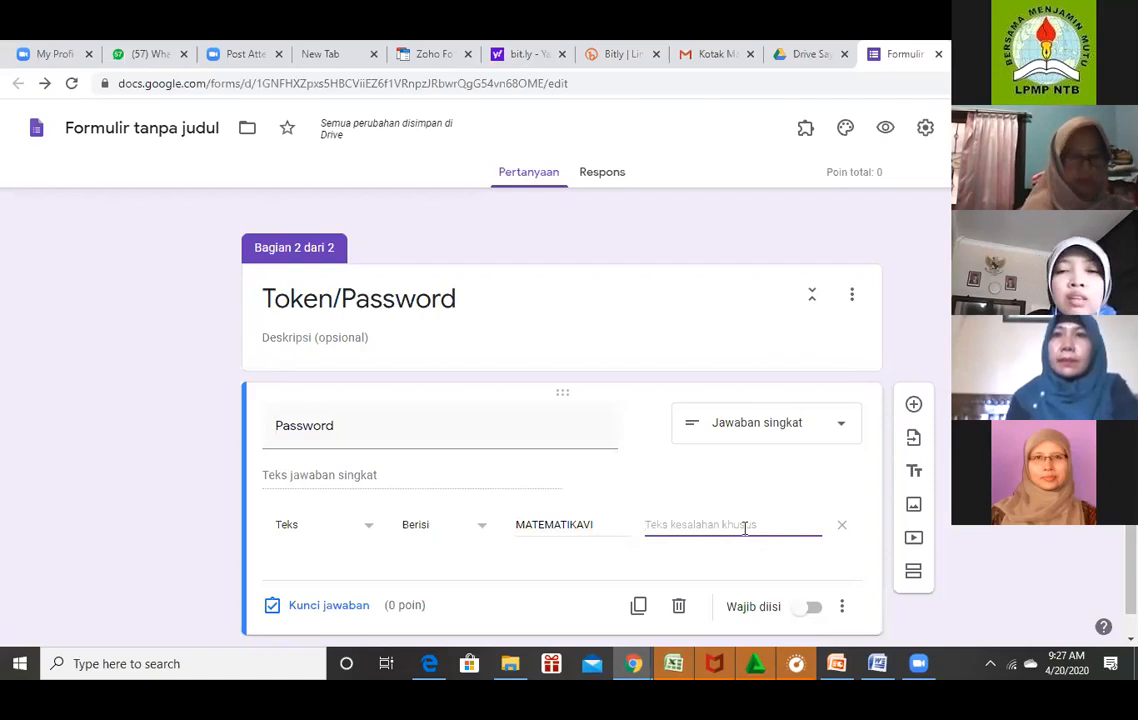
{"action": "type", "text": "Maaf"}
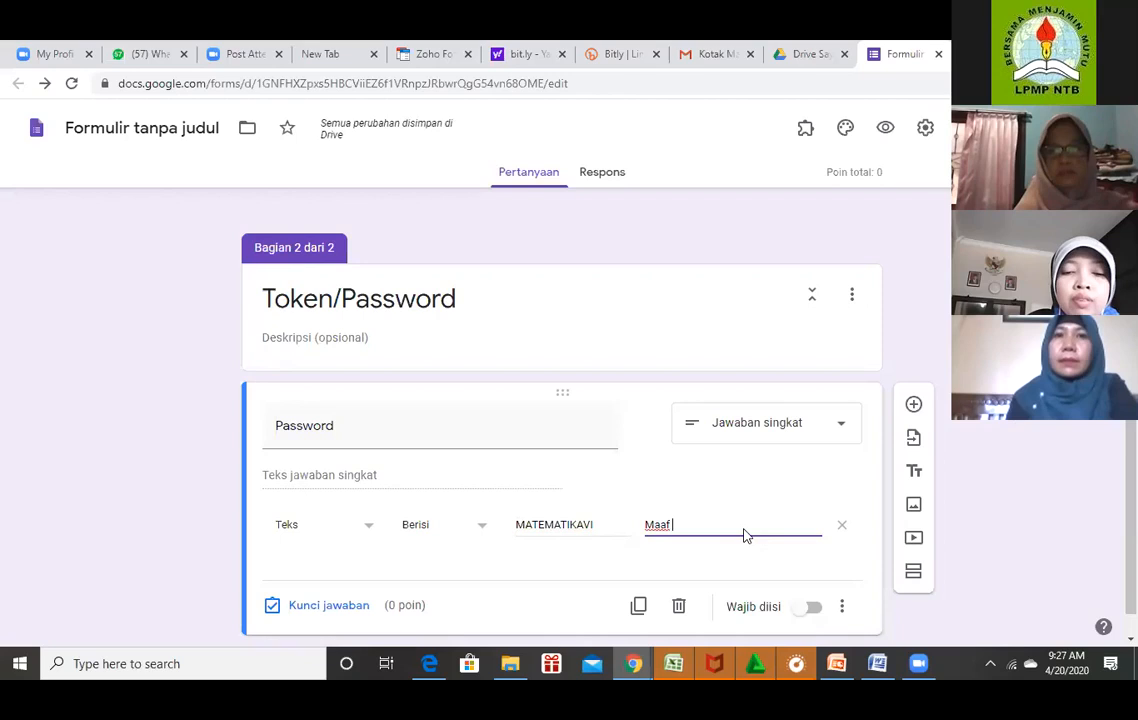
{"action": "type", "text": " T"}
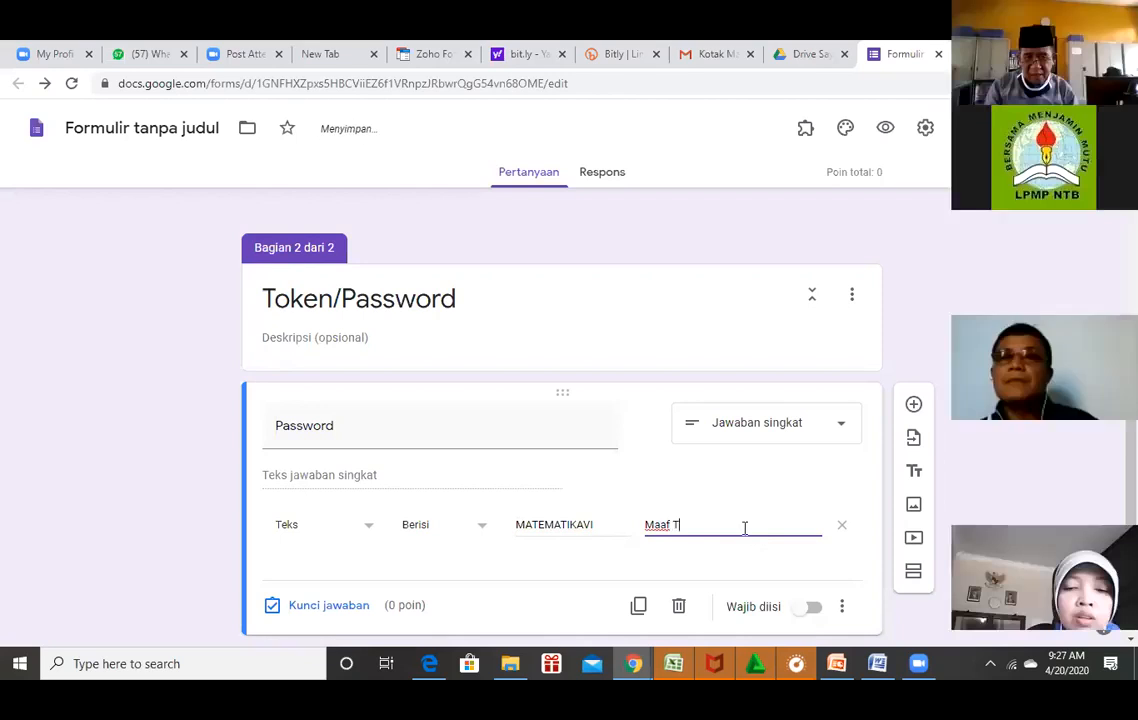
{"action": "type", "text": "oken Anda "}
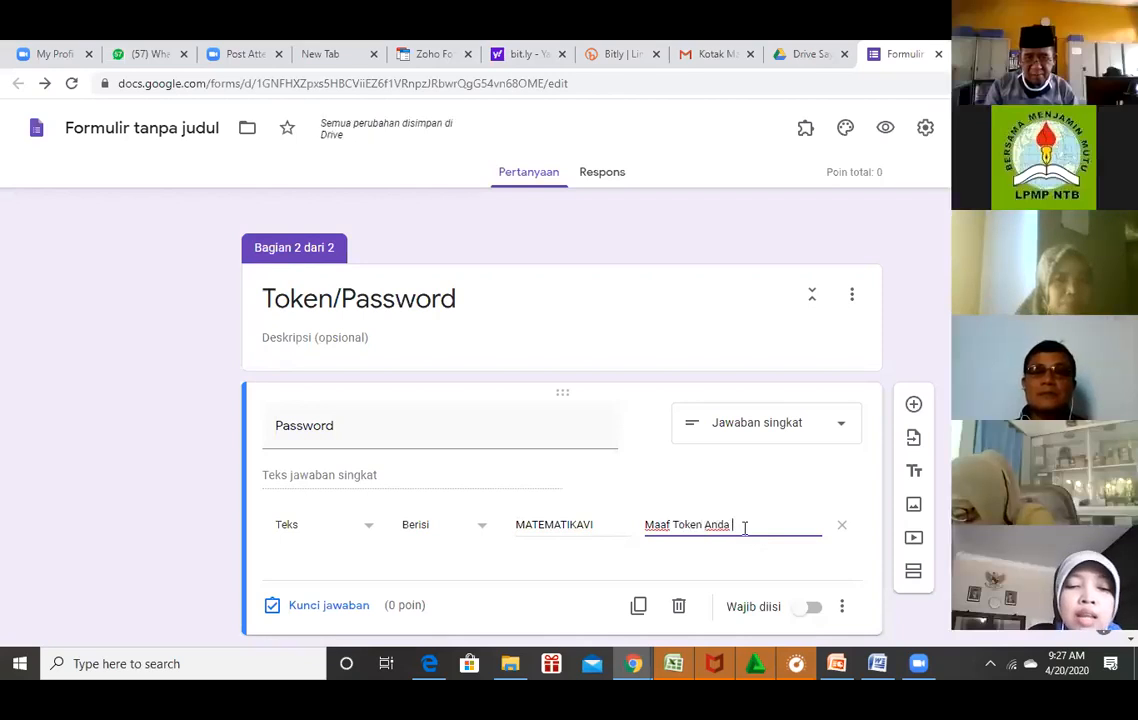
{"action": "type", "text": "sala"}
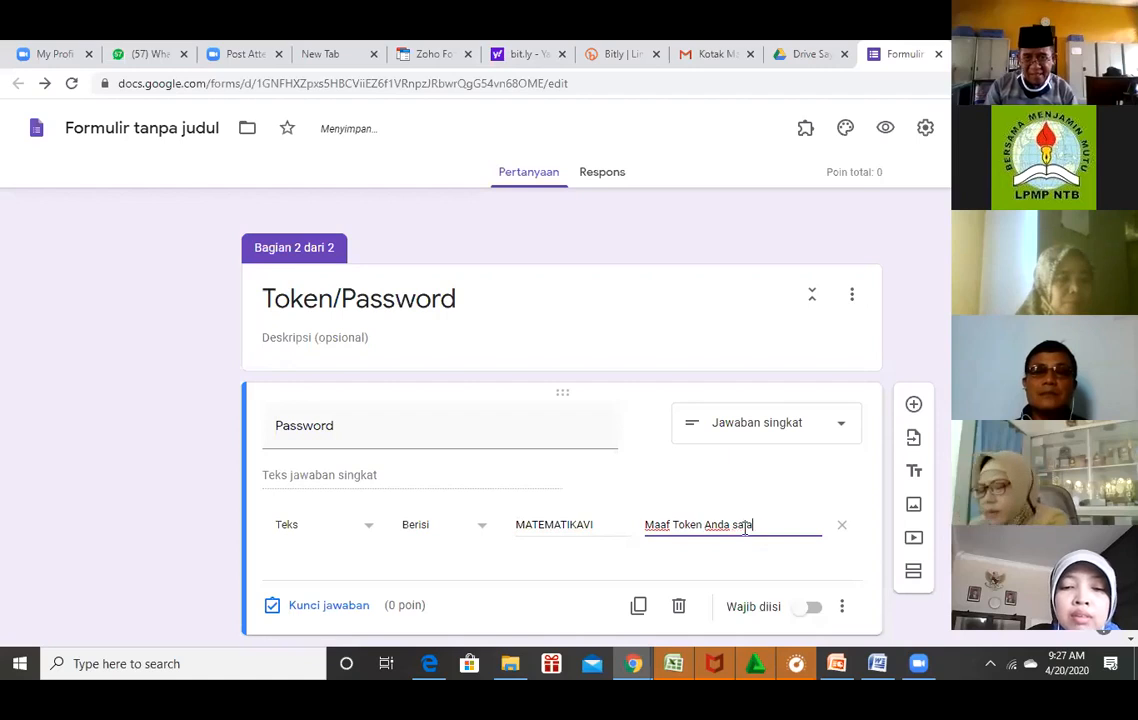
{"action": "type", "text": "h, Silahk"}
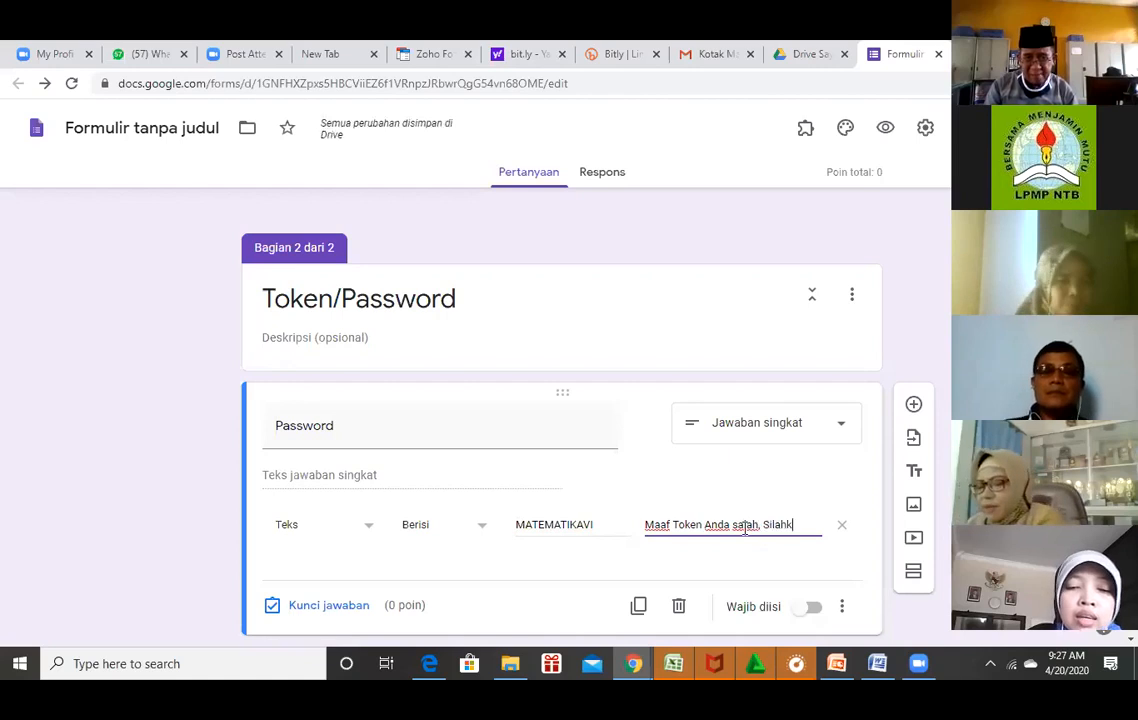
{"action": "type", "text": "an diulangi"}
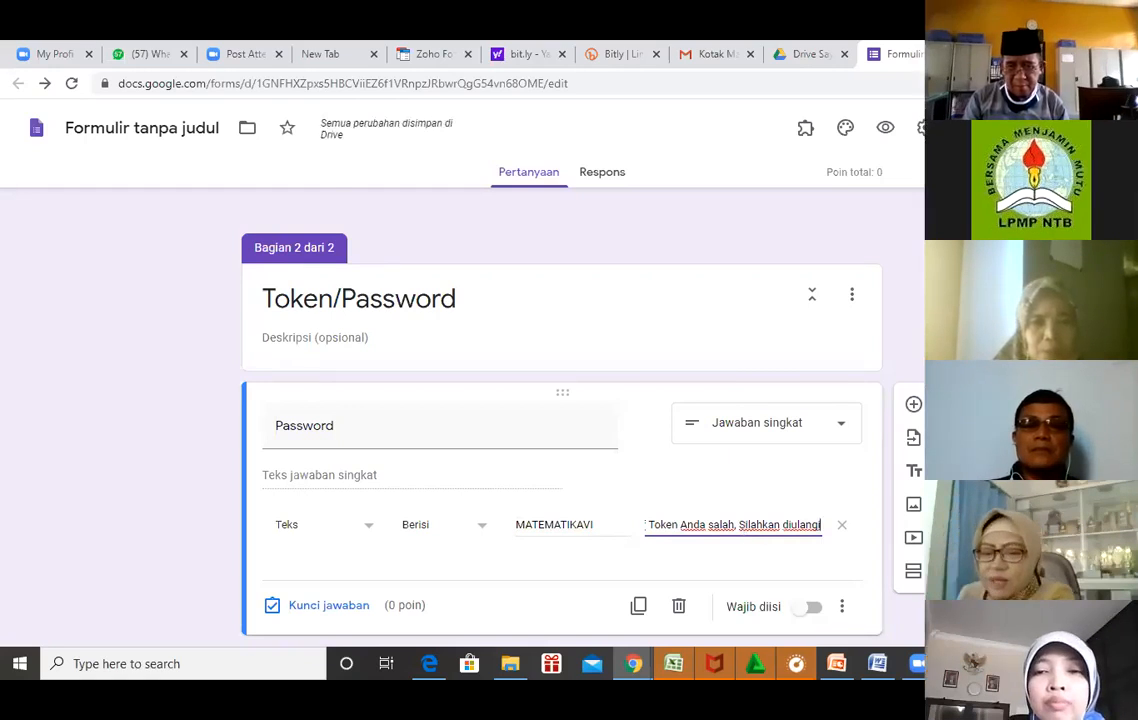
{"action": "scroll", "coordinate": [562, 420], "scroll_direction": "down", "scroll_amount": 1}
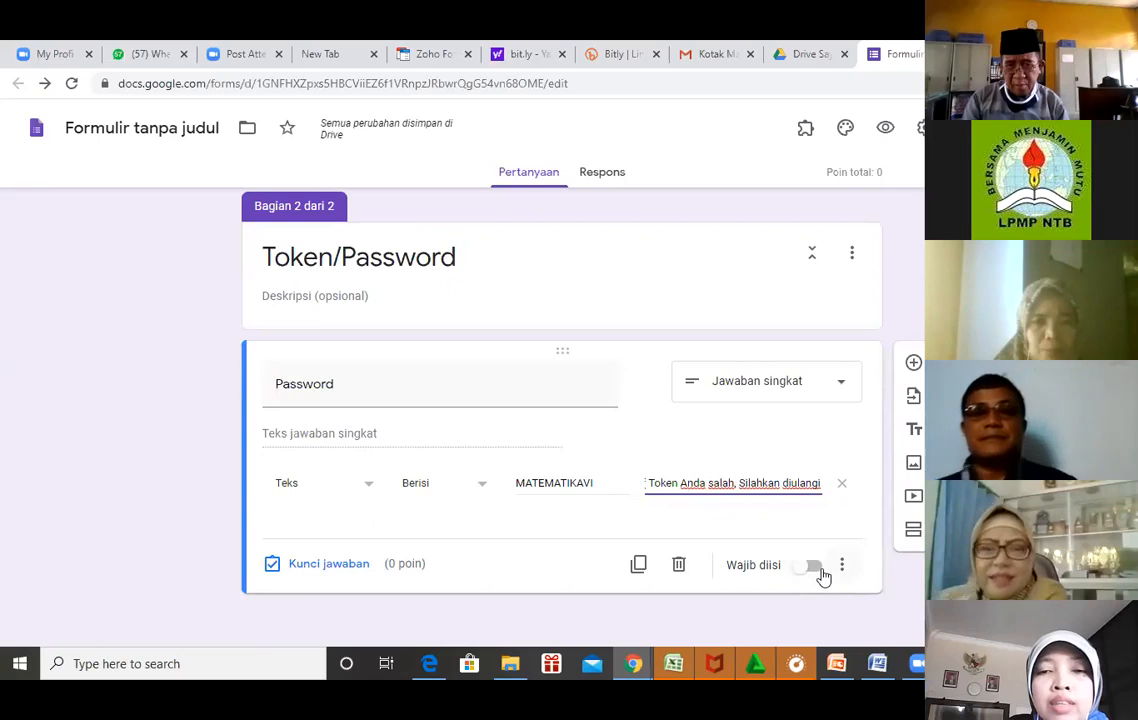
Turn on Wajib diisi for Password, No Absen and Kelas, then return to the form top.
{"action": "left_click", "coordinate": [816, 570]}
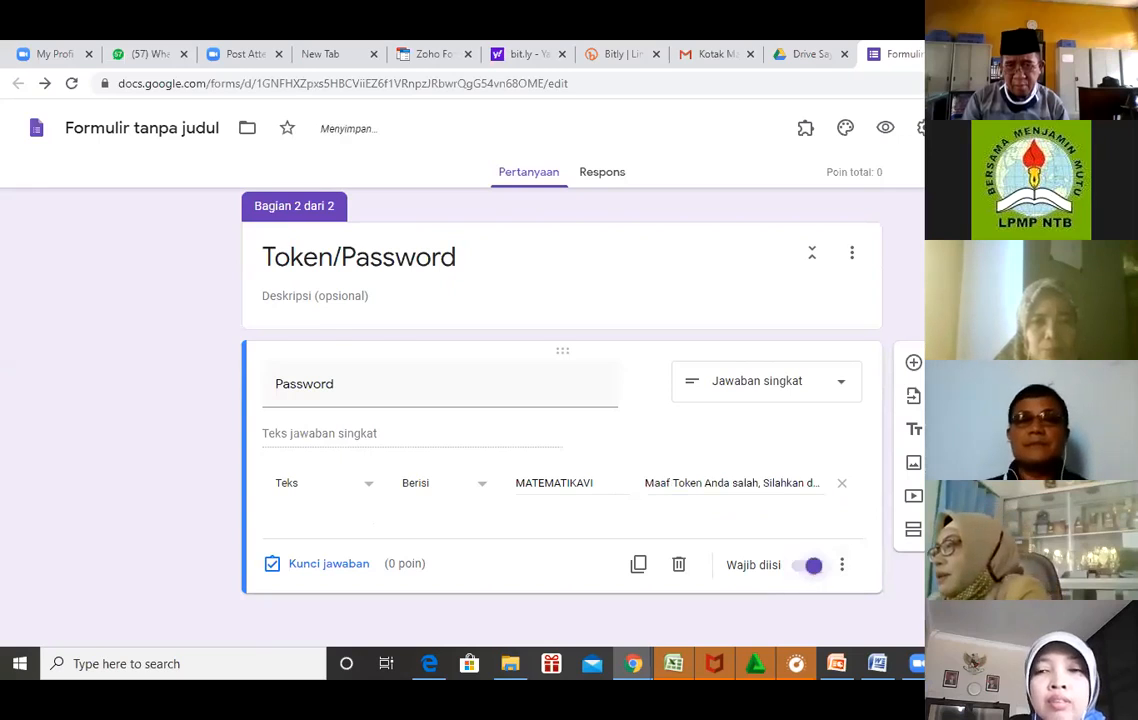
{"action": "scroll", "coordinate": [560, 400], "scroll_direction": "up", "scroll_amount": 1}
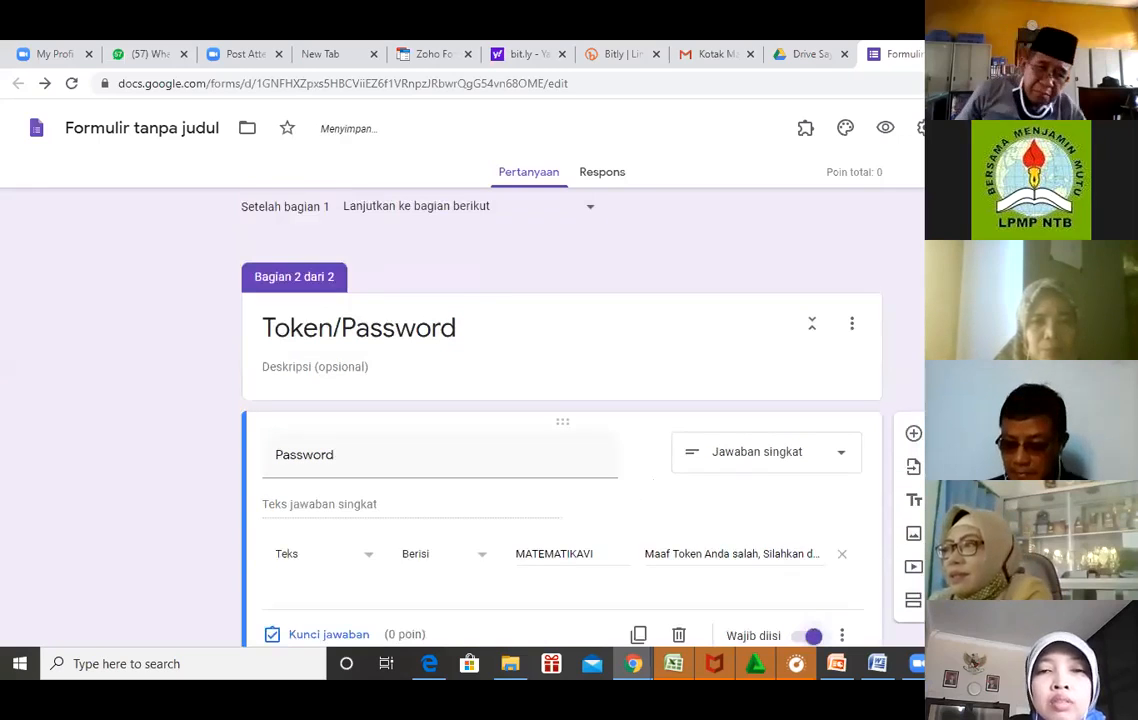
{"action": "scroll", "coordinate": [560, 400], "scroll_direction": "up", "scroll_amount": 4}
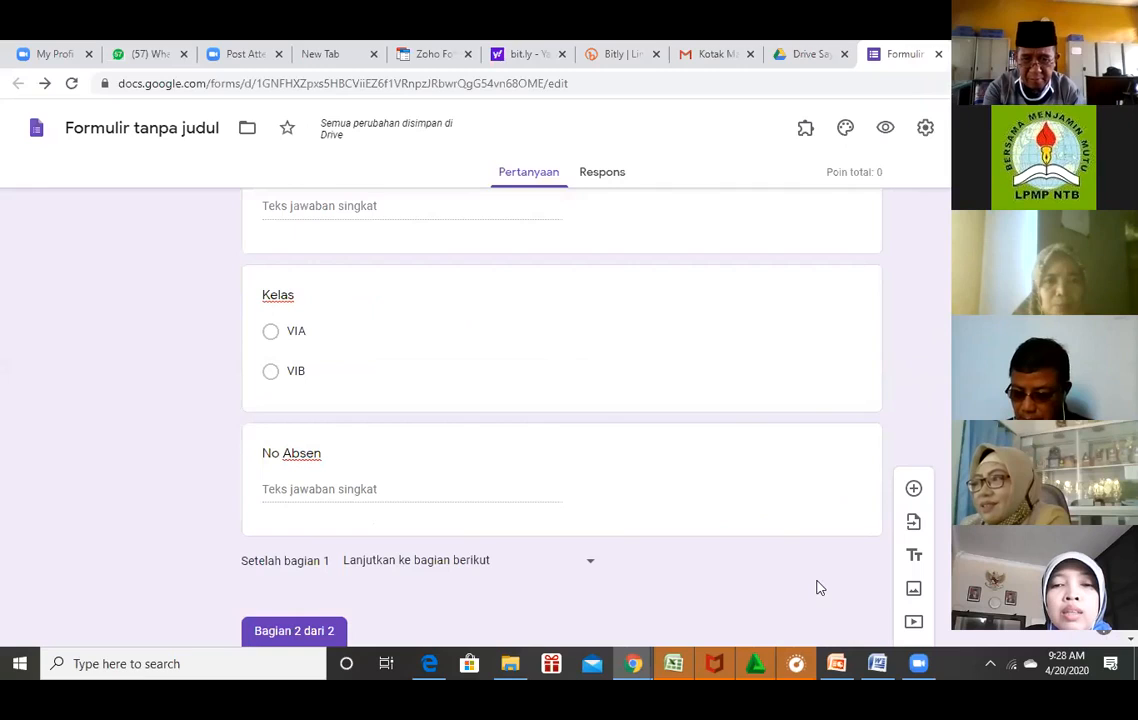
{"action": "left_click", "coordinate": [804, 523]}
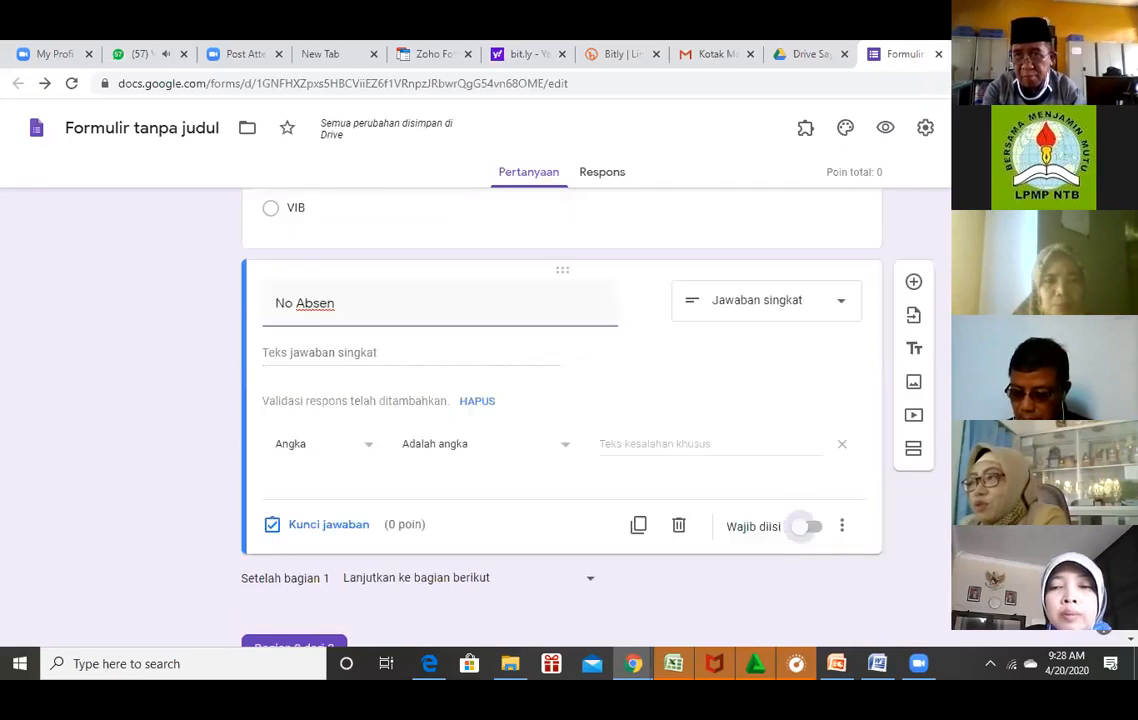
{"action": "left_click", "coordinate": [808, 526]}
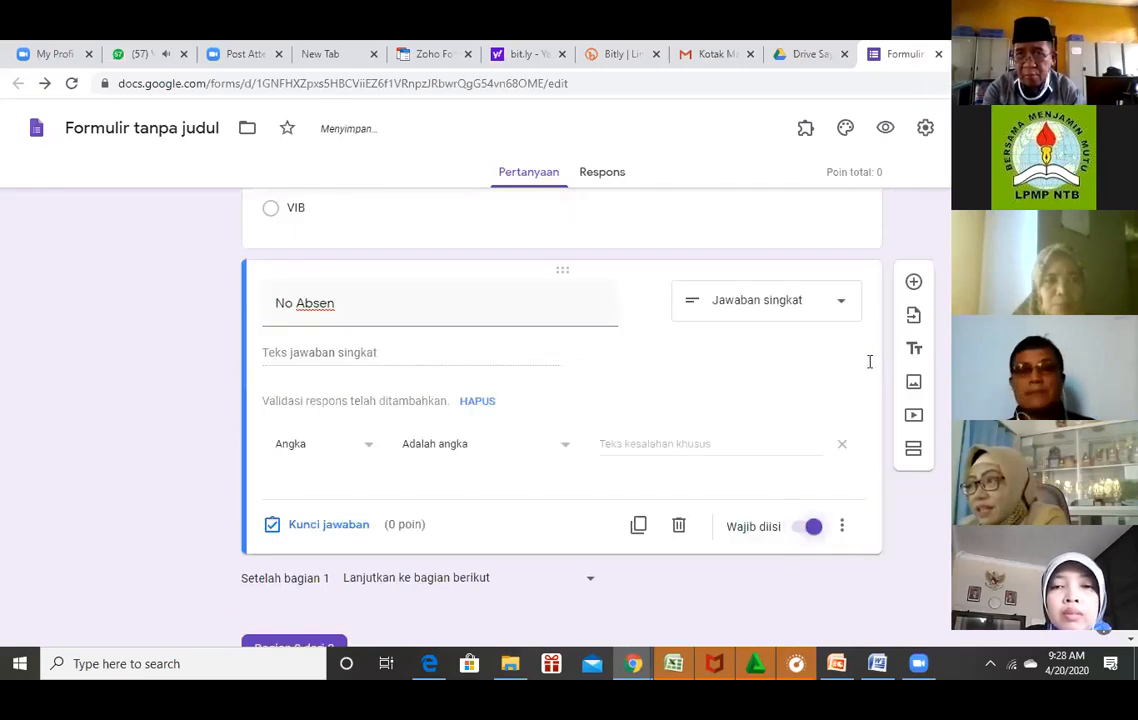
{"action": "scroll", "coordinate": [869, 361], "scroll_direction": "up", "scroll_amount": 2}
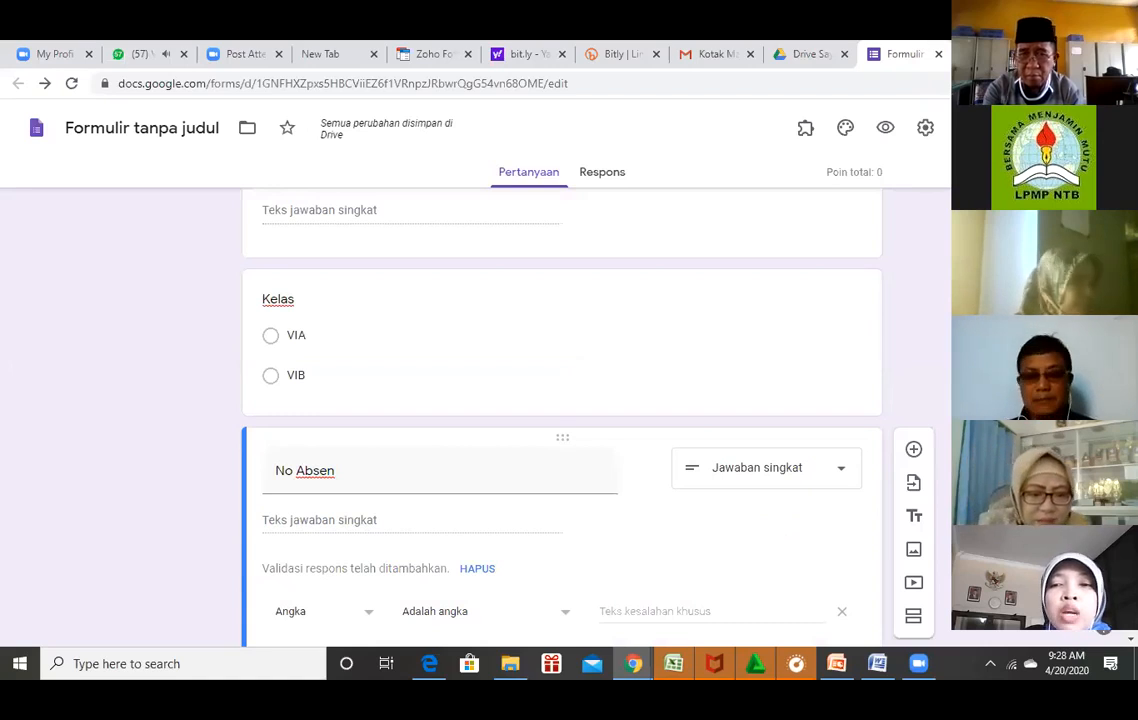
{"action": "left_click", "coordinate": [700, 352]}
{"action": "left_click", "coordinate": [808, 510]}
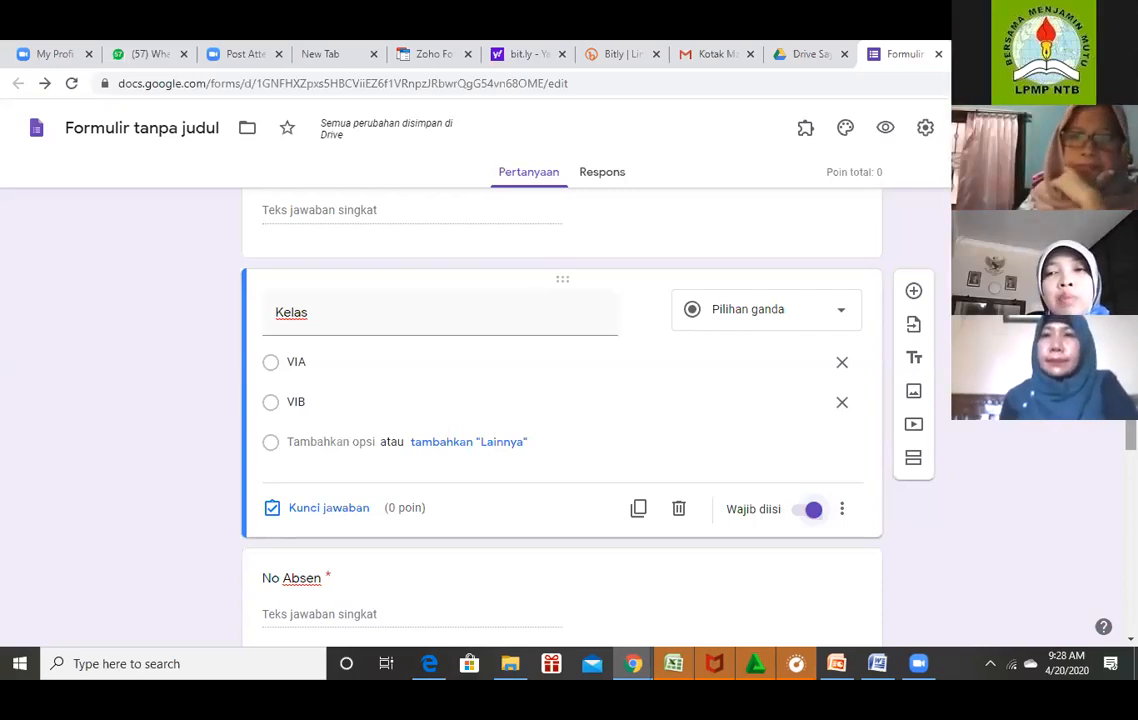
{"action": "scroll", "coordinate": [561, 400], "scroll_direction": "up", "scroll_amount": 3}
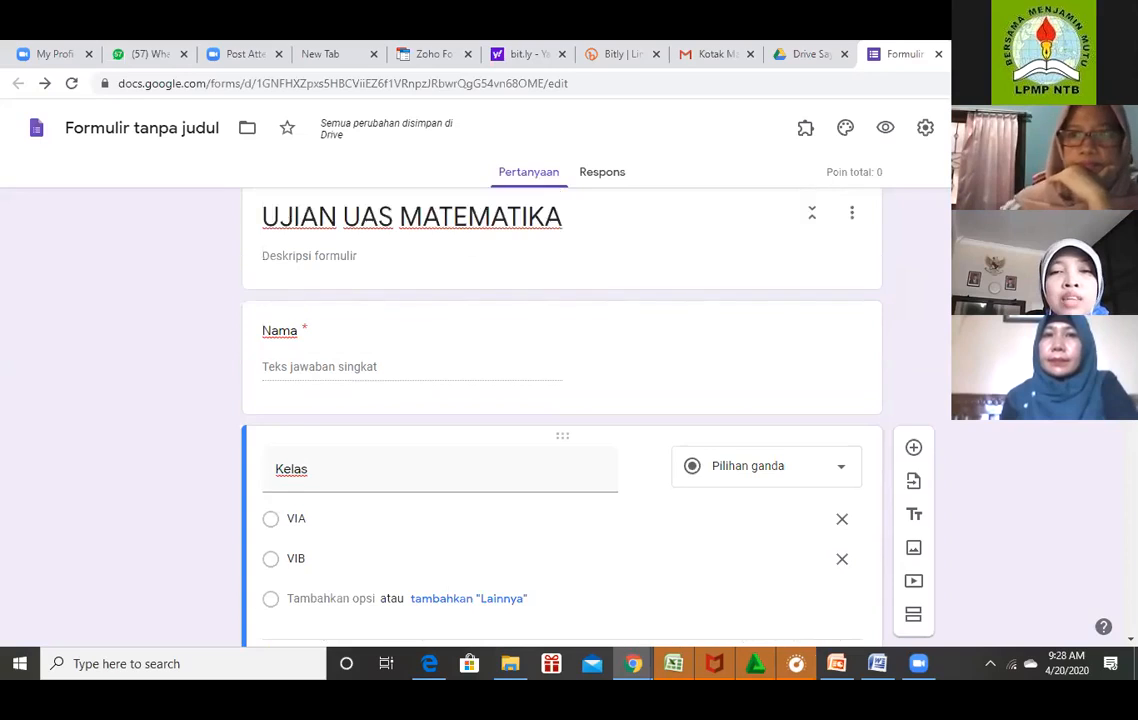
{"action": "scroll", "coordinate": [561, 420], "scroll_direction": "down", "scroll_amount": 3}
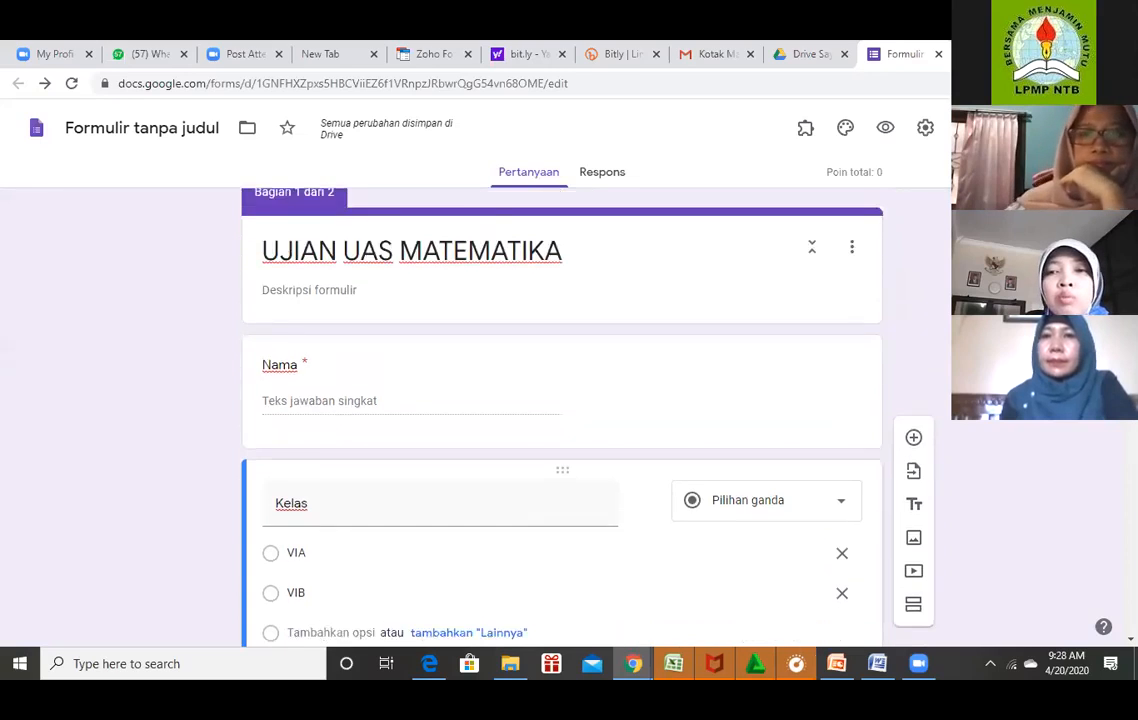
{"action": "scroll", "coordinate": [561, 420], "scroll_direction": "down", "scroll_amount": 5}
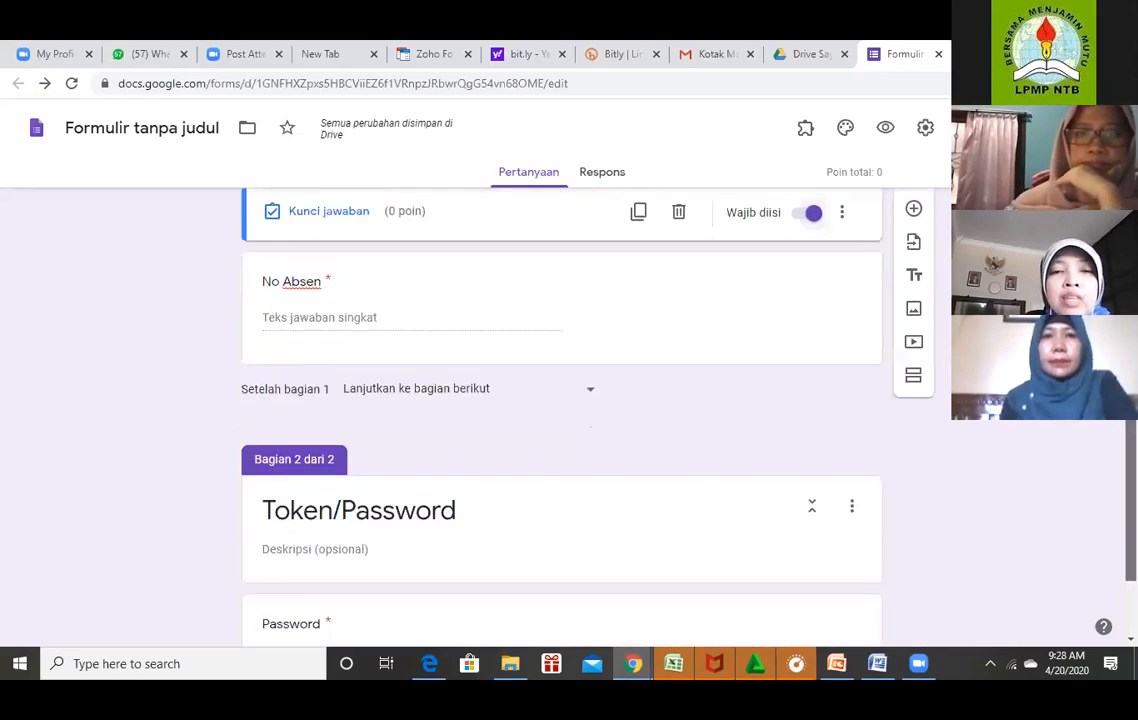
{"action": "scroll", "coordinate": [561, 420], "scroll_direction": "up", "scroll_amount": 6}
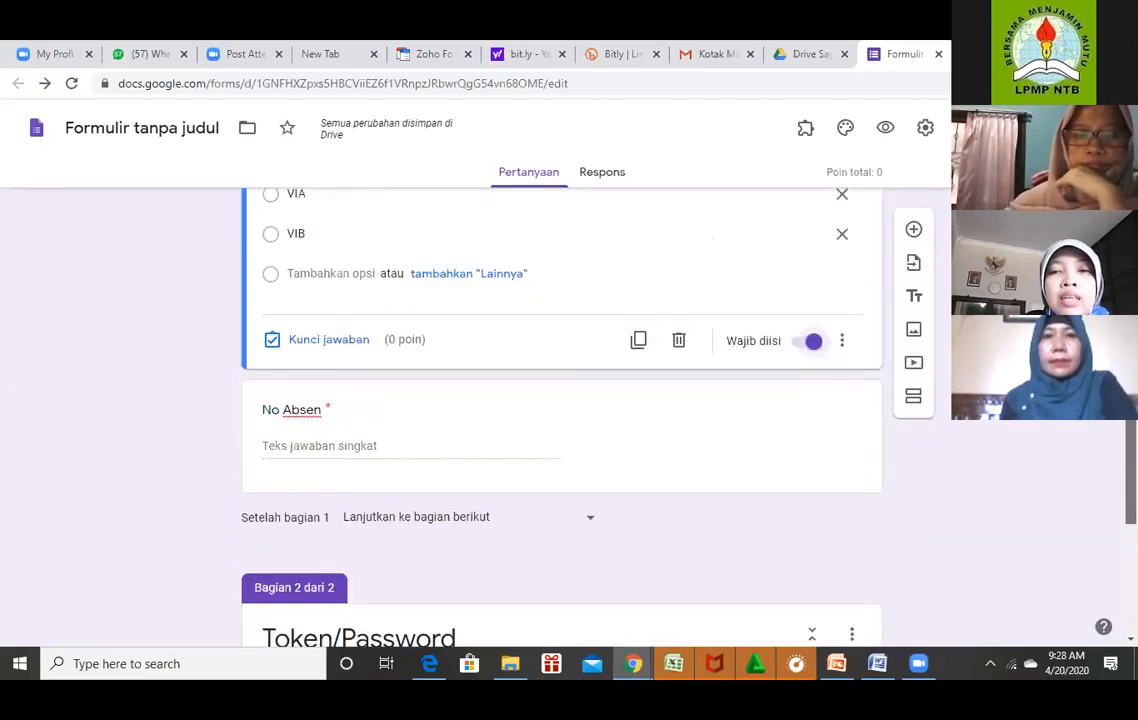
{"action": "scroll", "coordinate": [561, 420], "scroll_direction": "up", "scroll_amount": 2}
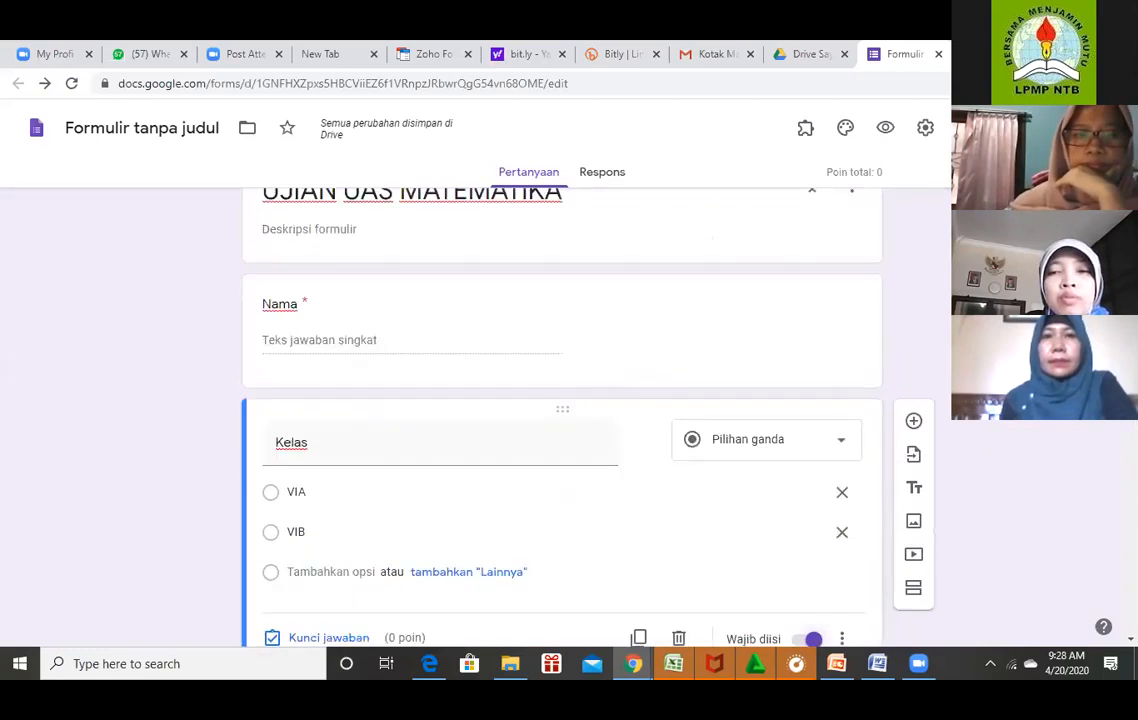
{"action": "scroll", "coordinate": [561, 420], "scroll_direction": "up", "scroll_amount": 1}
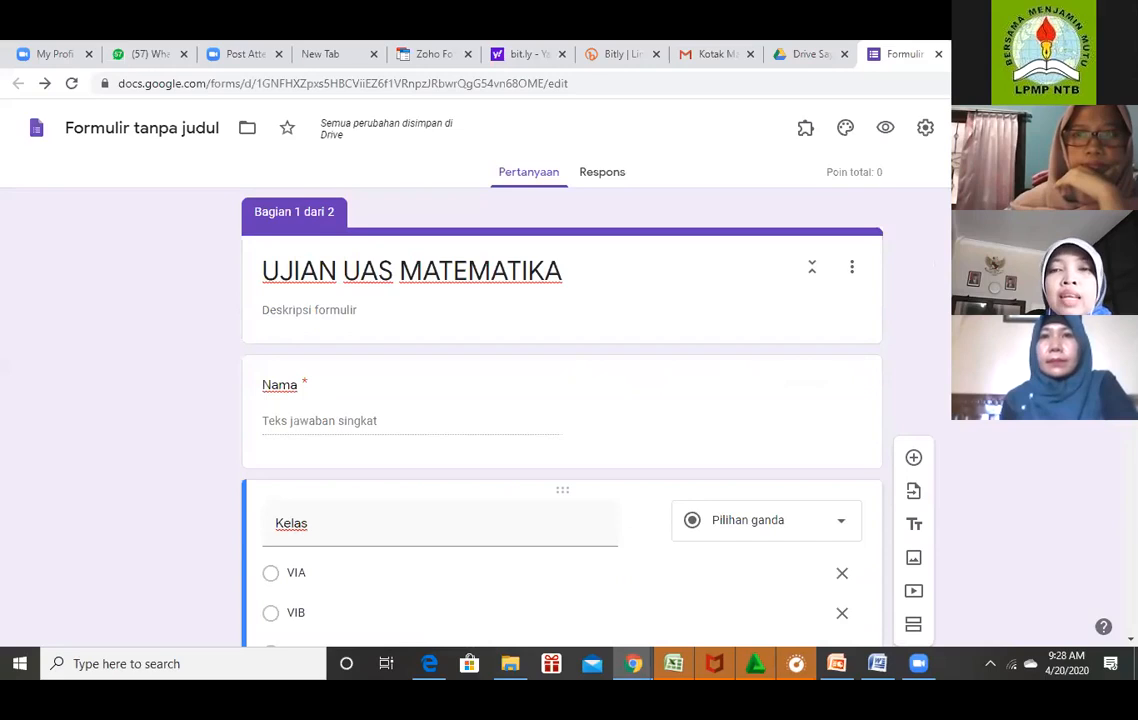
Preview the form as a respondent and enter a test student name in Nama.
{"action": "left_click", "coordinate": [885, 128]}
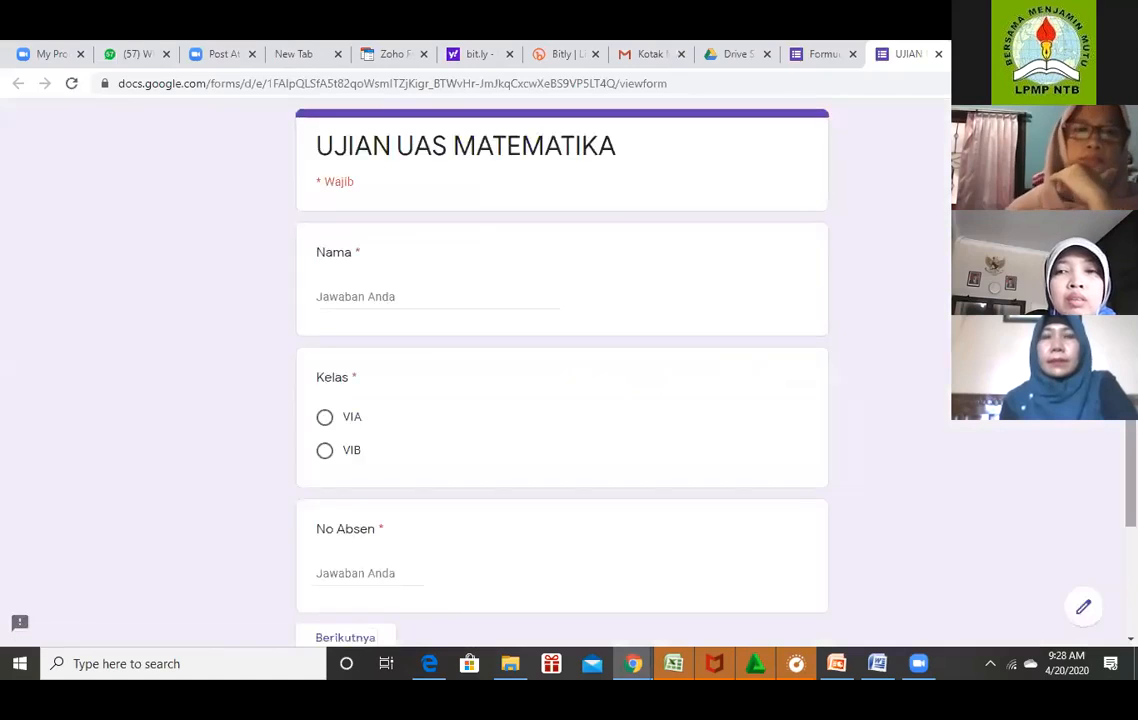
{"action": "scroll", "coordinate": [562, 380], "scroll_direction": "down", "scroll_amount": 1}
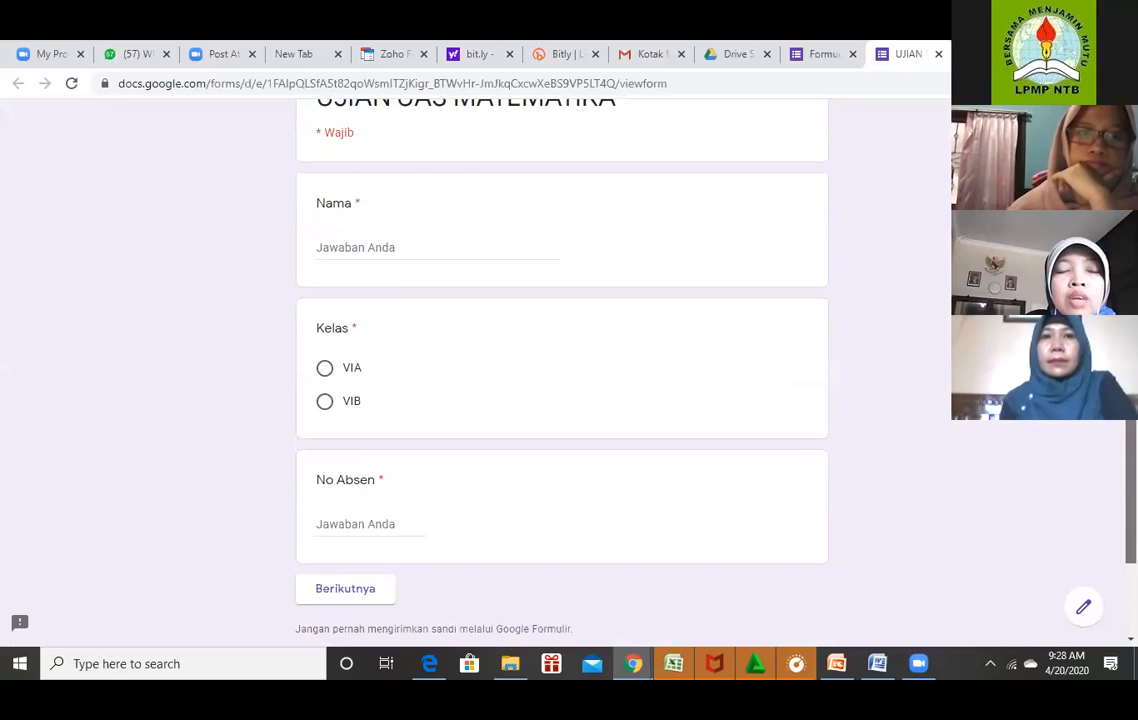
{"action": "scroll", "coordinate": [389, 290], "scroll_direction": "up", "scroll_amount": 1}
{"action": "left_click", "coordinate": [391, 287]}
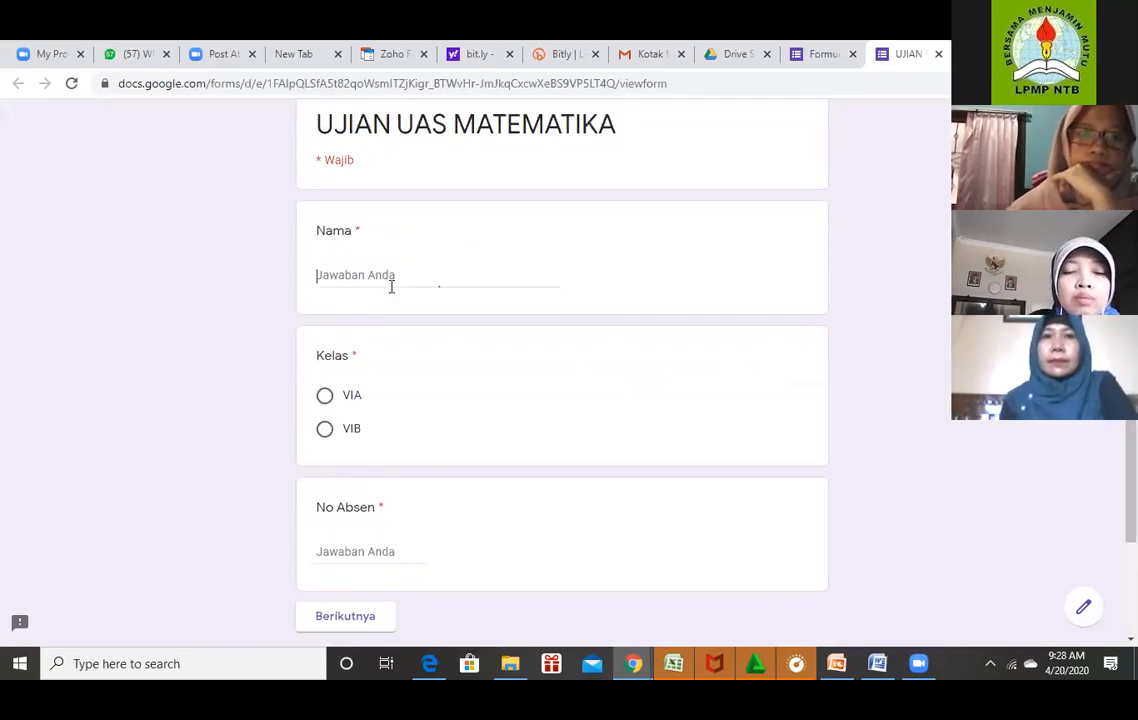
{"action": "type", "text": "yuyu"}
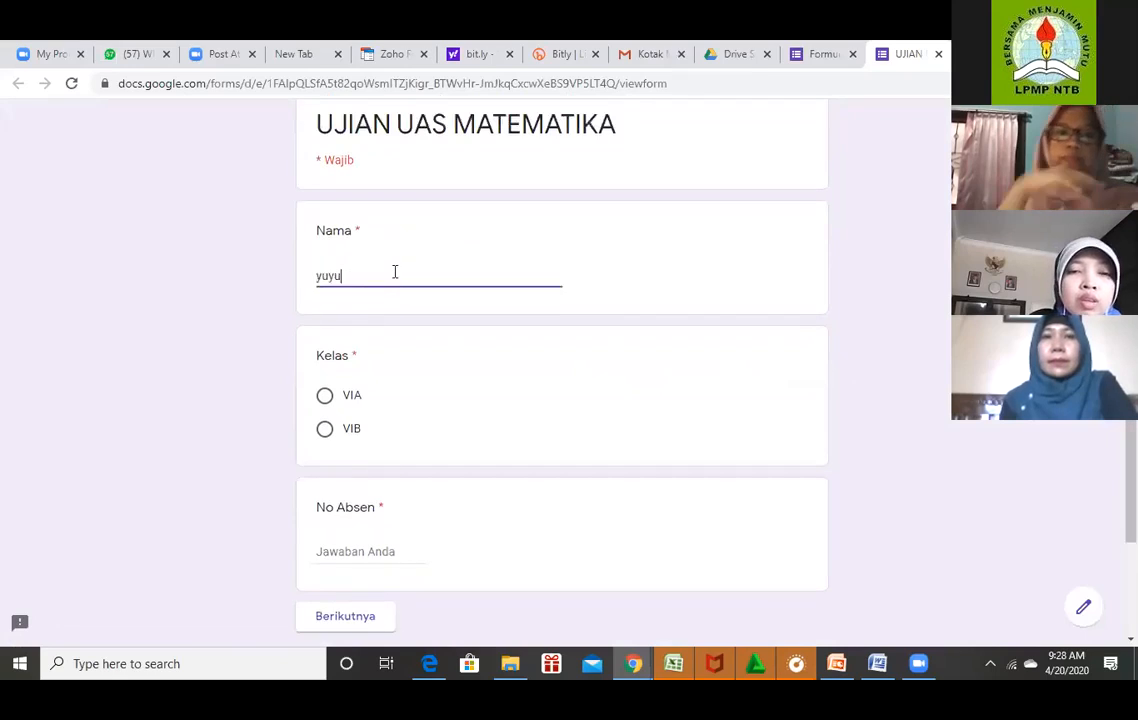
{"action": "type", "text": "n"}
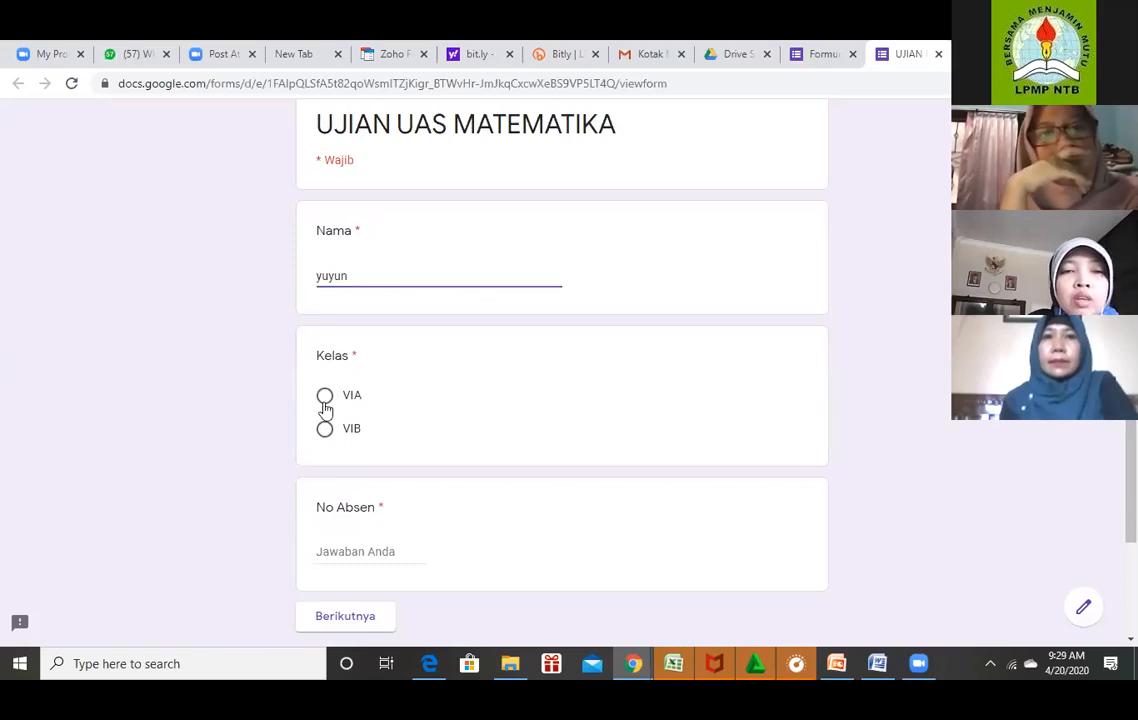
Choose Kelas VIA, enter No Absen 20, and continue to the next section.
{"action": "left_click", "coordinate": [325, 395]}
{"action": "scroll", "coordinate": [463, 440], "scroll_direction": "down", "scroll_amount": 2}
{"action": "left_click", "coordinate": [463, 440]}
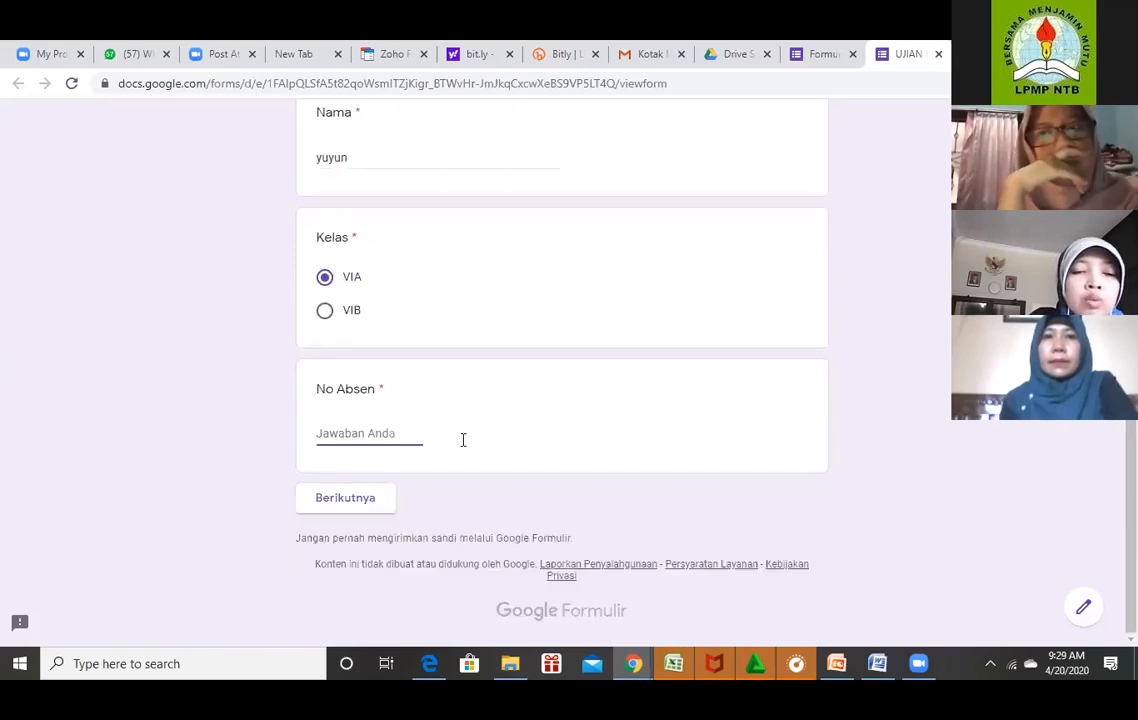
{"action": "type", "text": "20"}
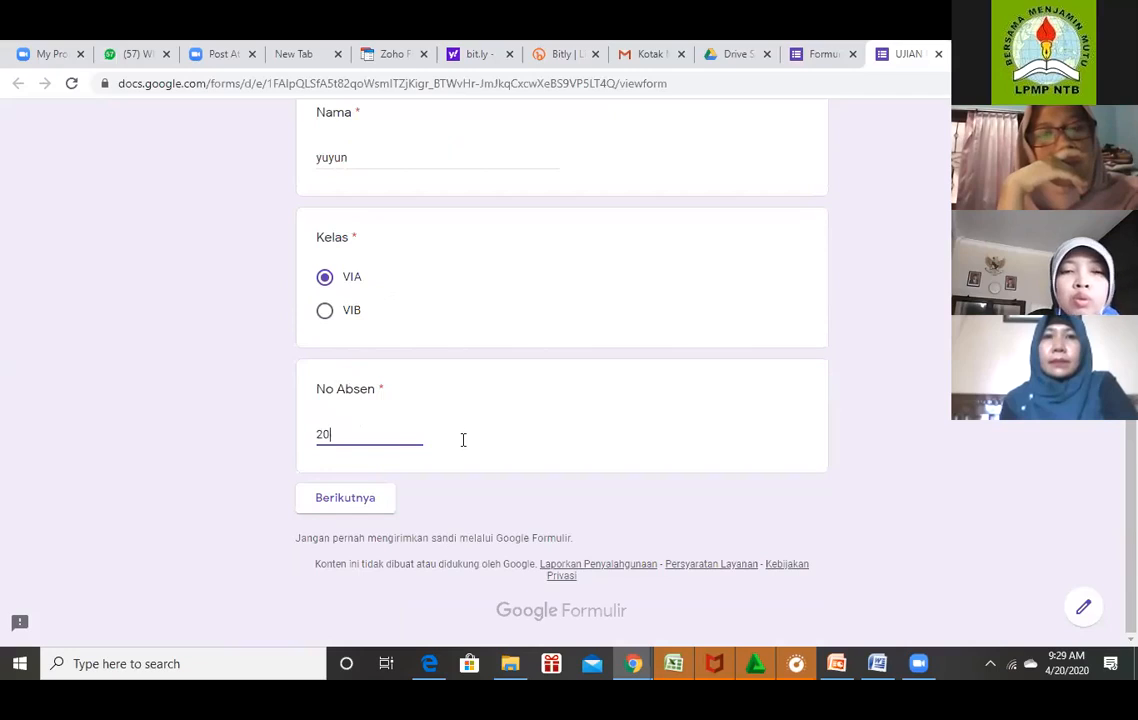
{"action": "left_click", "coordinate": [363, 508]}
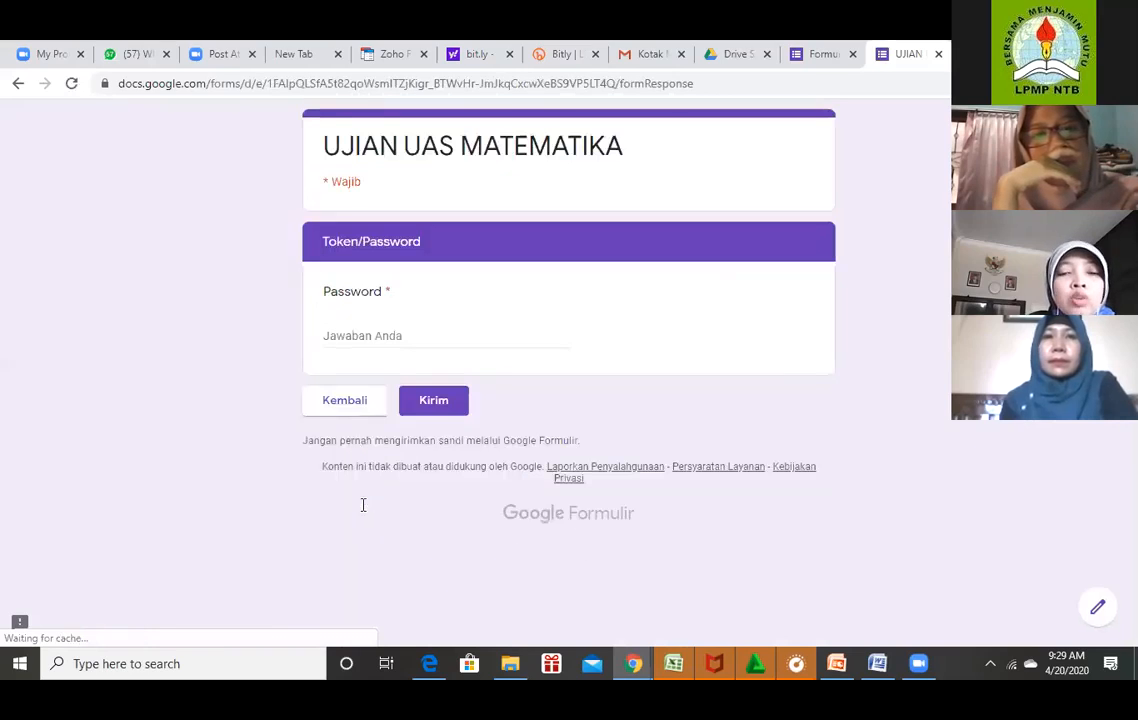
Enter the token in Password, correct it after the error, and submit the test response.
{"action": "left_click", "coordinate": [366, 330]}
{"action": "type", "text": "MATEMATIKA"}
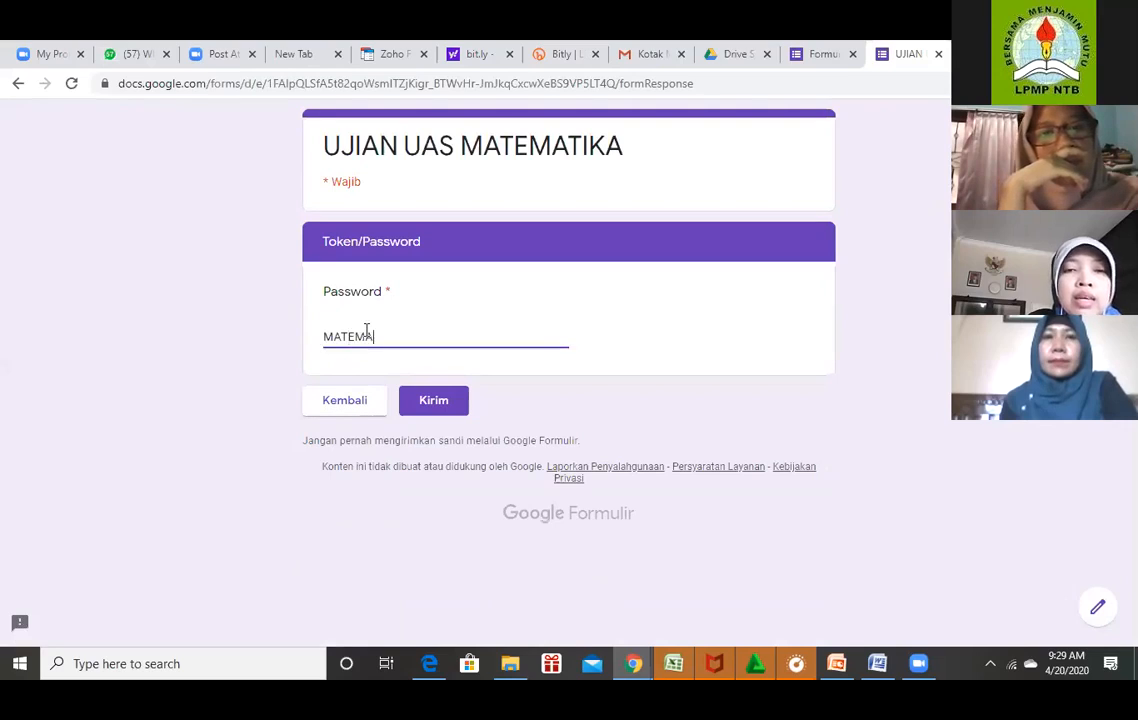
{"action": "left_click", "coordinate": [432, 400]}
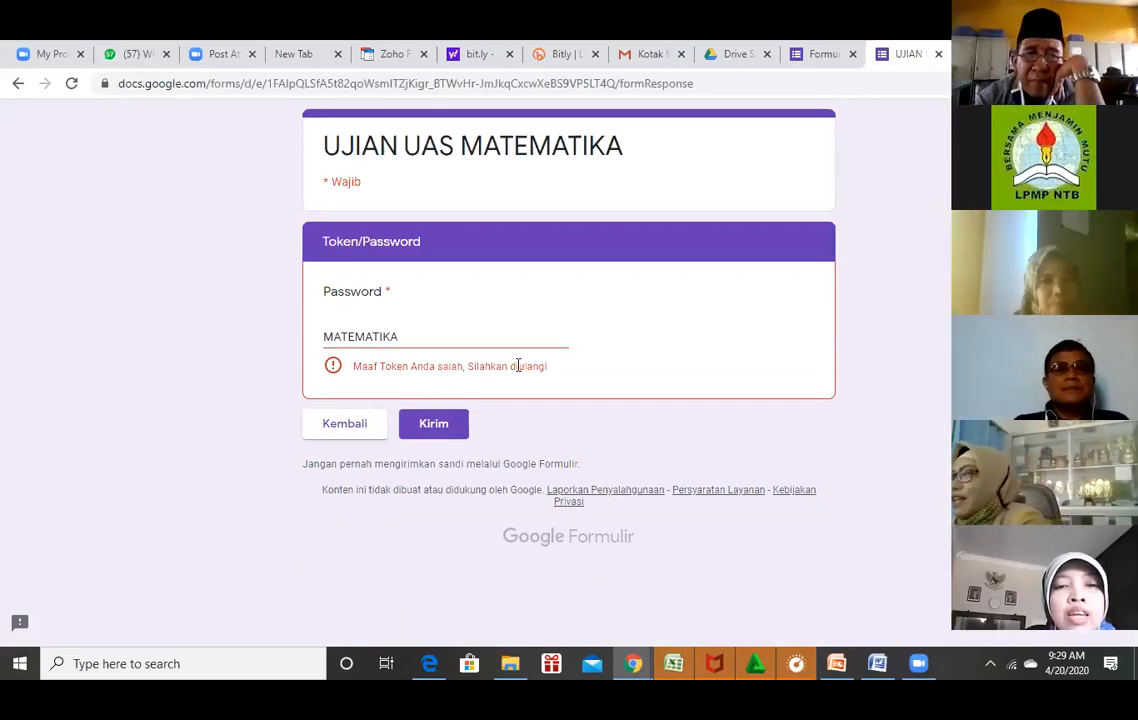
{"action": "left_click", "coordinate": [426, 337]}
{"action": "type", "text": "VI"}
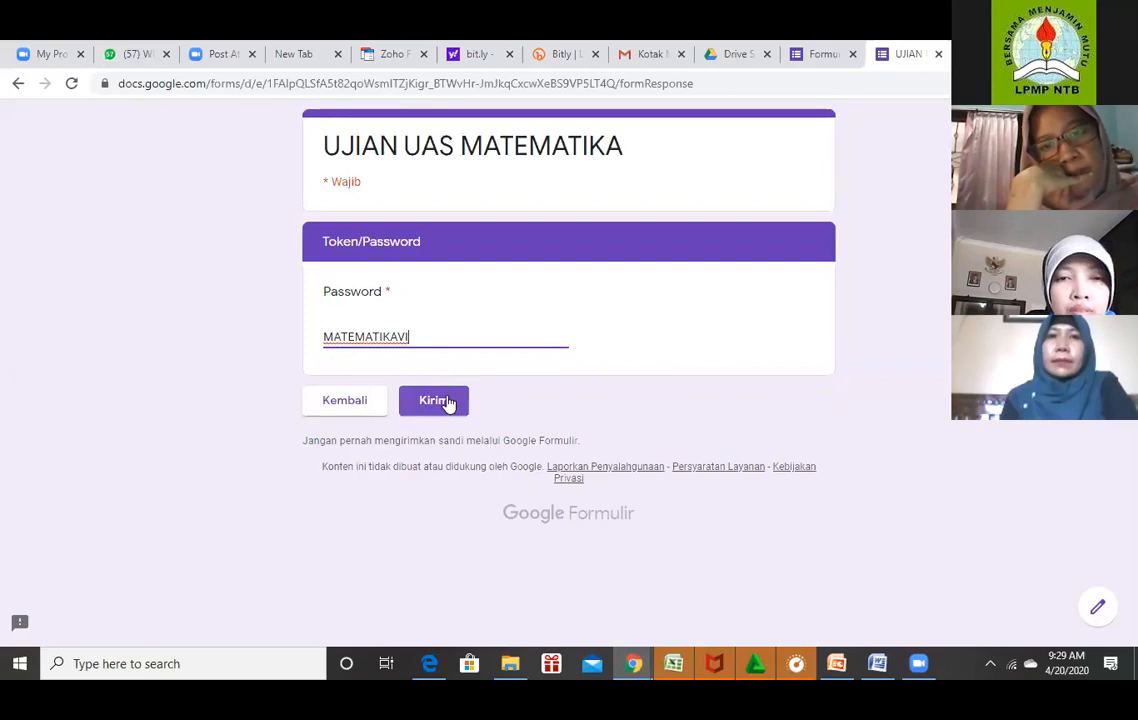
{"action": "left_click", "coordinate": [436, 400]}
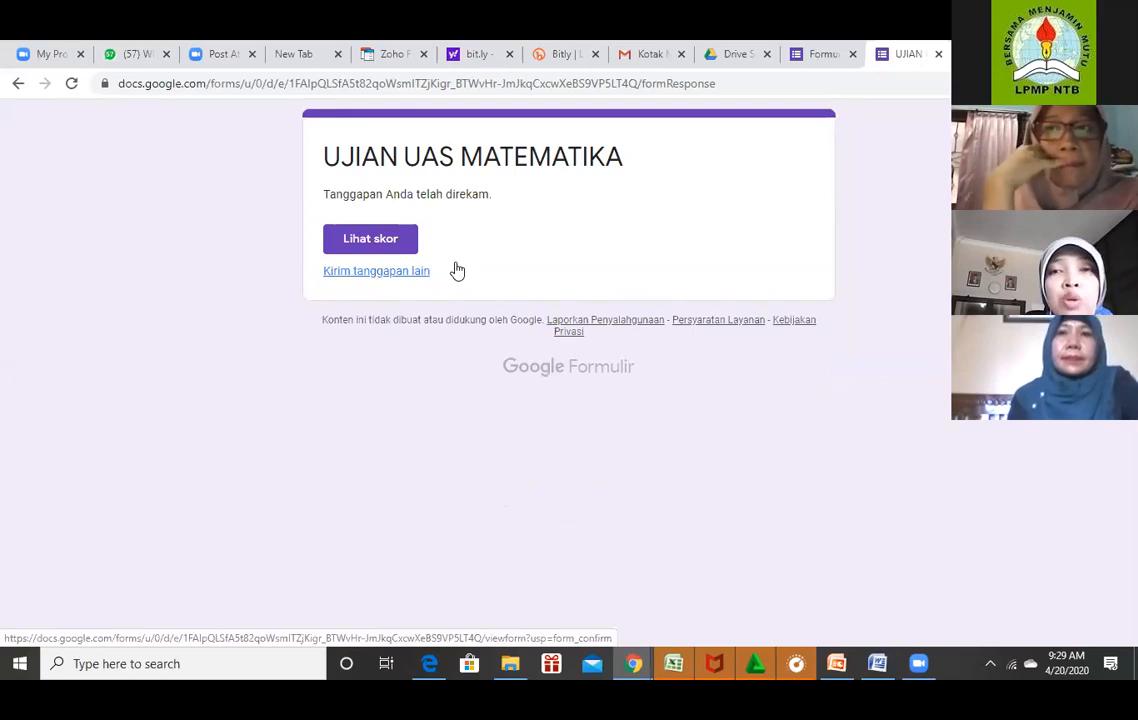
Return to the form editor and scroll down through the exam sections.
{"action": "left_click", "coordinate": [826, 62]}
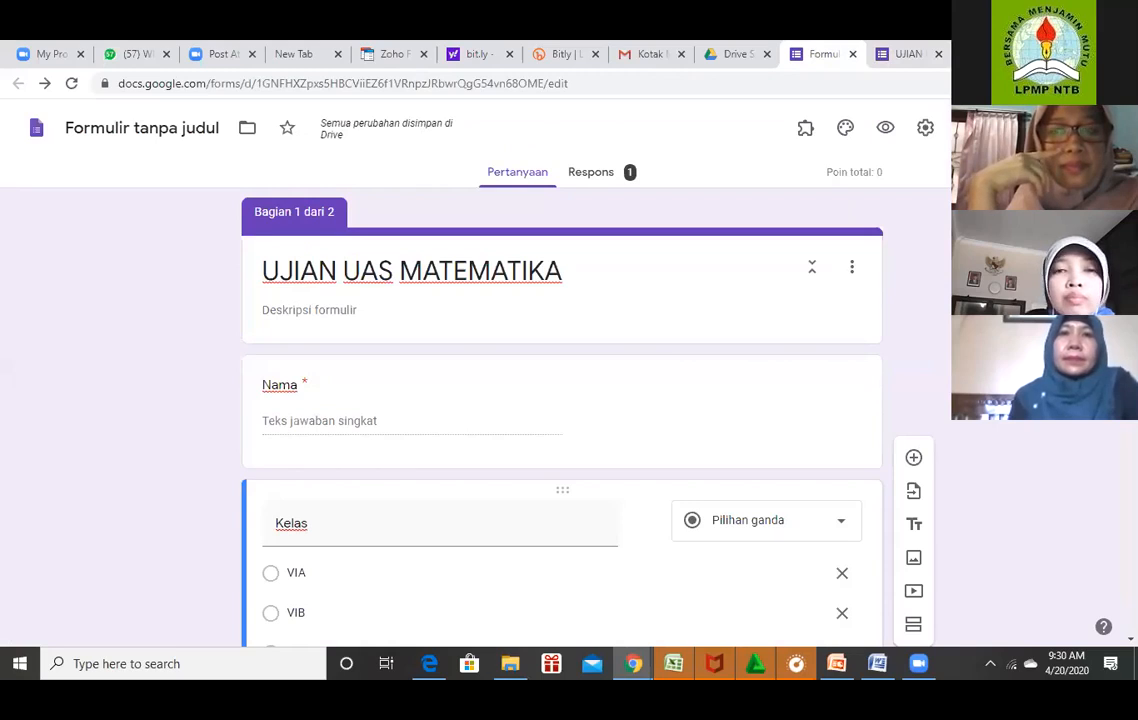
{"action": "scroll", "coordinate": [560, 420], "scroll_direction": "down", "scroll_amount": 1}
{"action": "scroll", "coordinate": [560, 420], "scroll_direction": "down", "scroll_amount": 1}
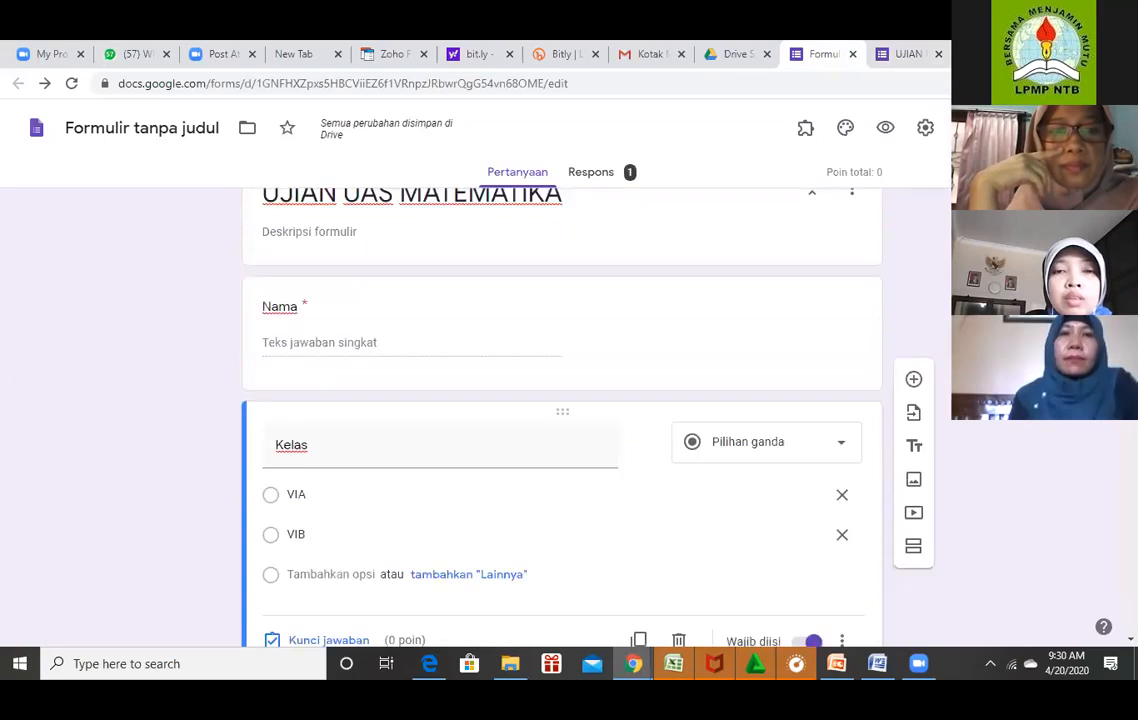
{"action": "scroll", "coordinate": [560, 420], "scroll_direction": "down", "scroll_amount": 3}
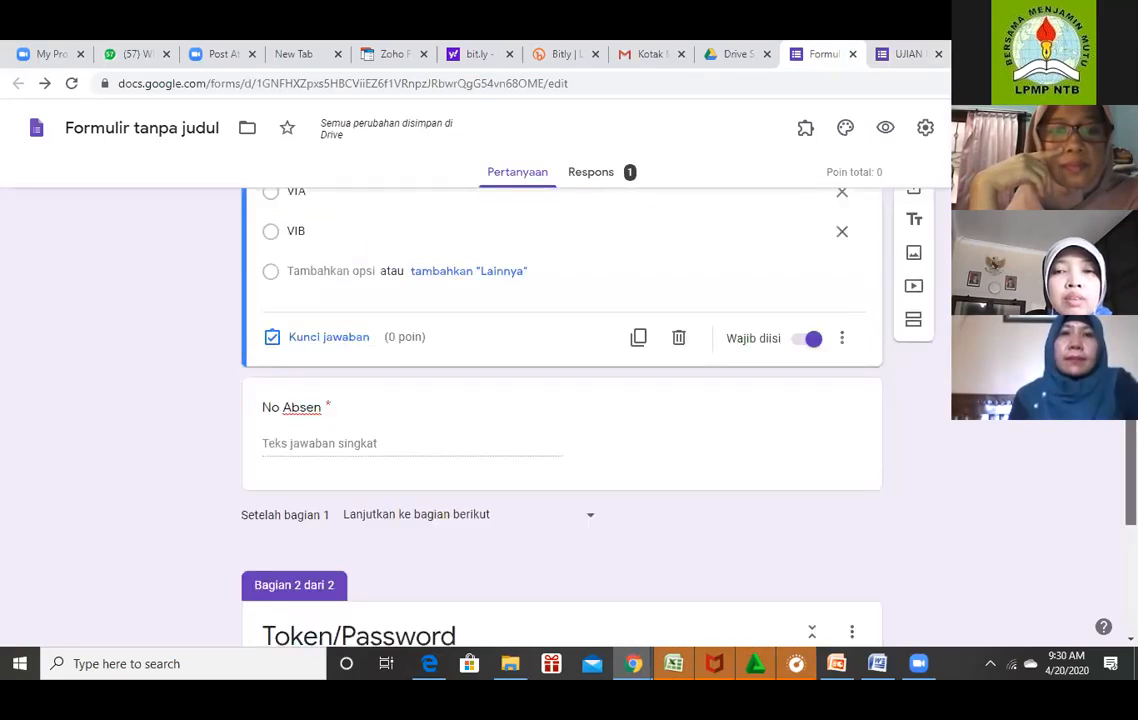
{"action": "scroll", "coordinate": [560, 420], "scroll_direction": "down", "scroll_amount": 2}
{"action": "scroll", "coordinate": [560, 420], "scroll_direction": "down", "scroll_amount": 1}
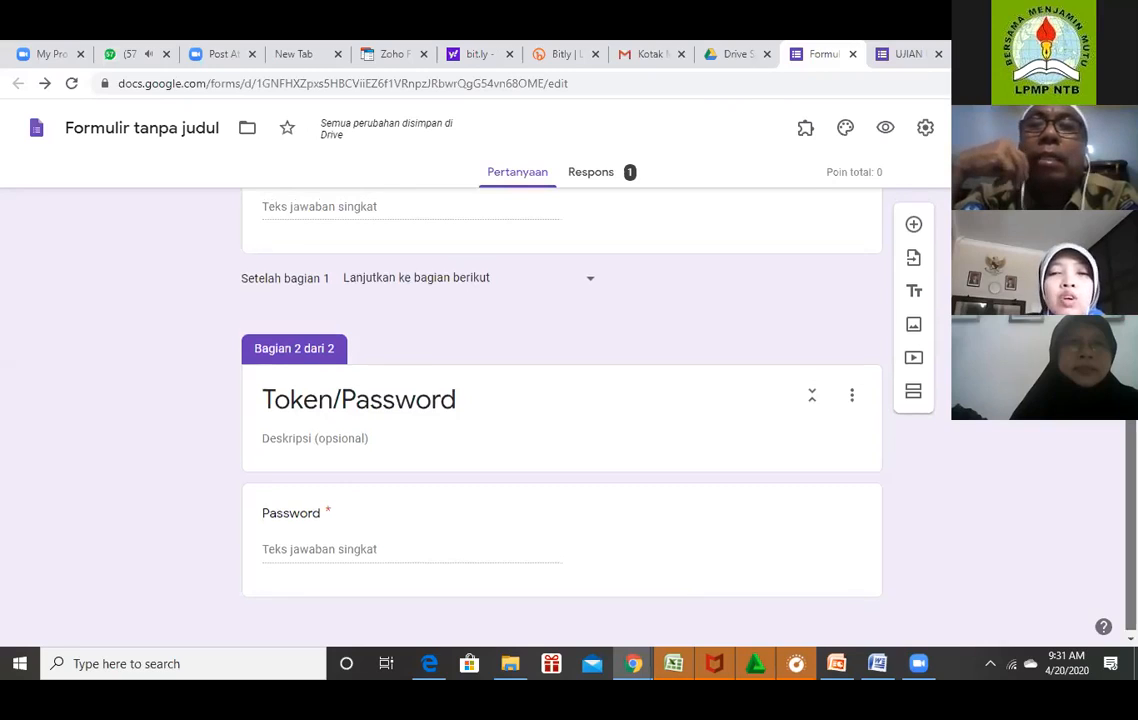
Review the form and select the Token/Password section card.
{"action": "scroll", "coordinate": [833, 488], "scroll_direction": "up", "scroll_amount": 1}
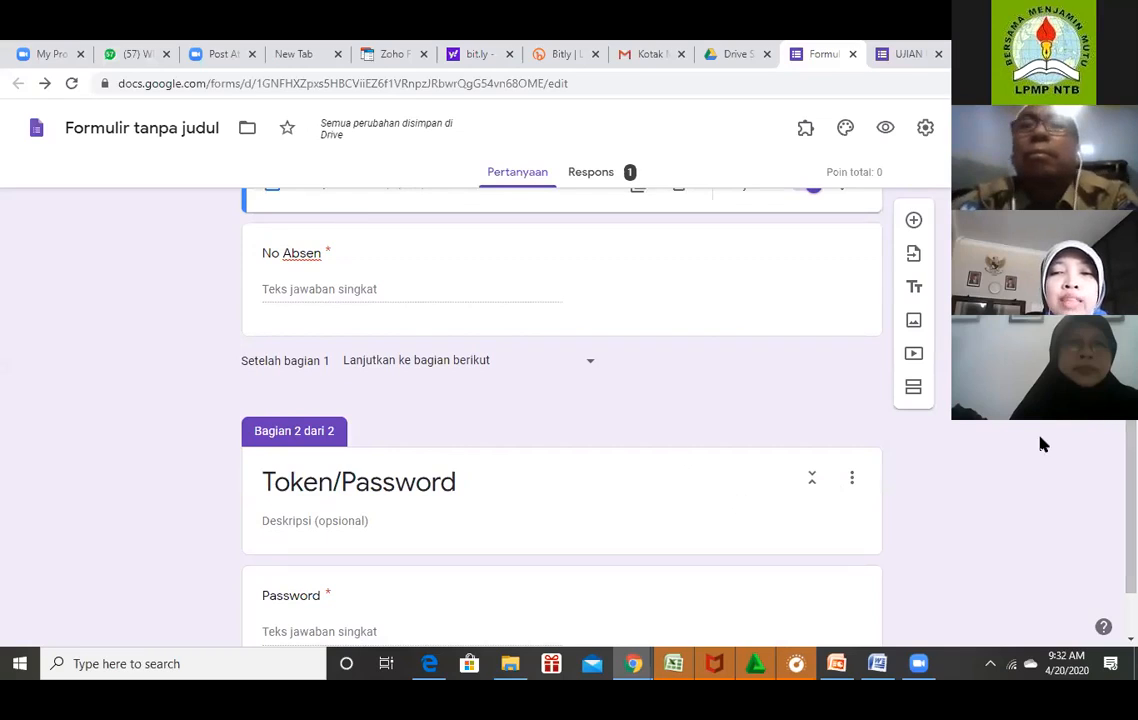
{"action": "scroll", "coordinate": [560, 400], "scroll_direction": "up", "scroll_amount": 3}
{"action": "scroll", "coordinate": [560, 400], "scroll_direction": "down", "scroll_amount": 1}
{"action": "scroll", "coordinate": [854, 341], "scroll_direction": "up", "scroll_amount": 1}
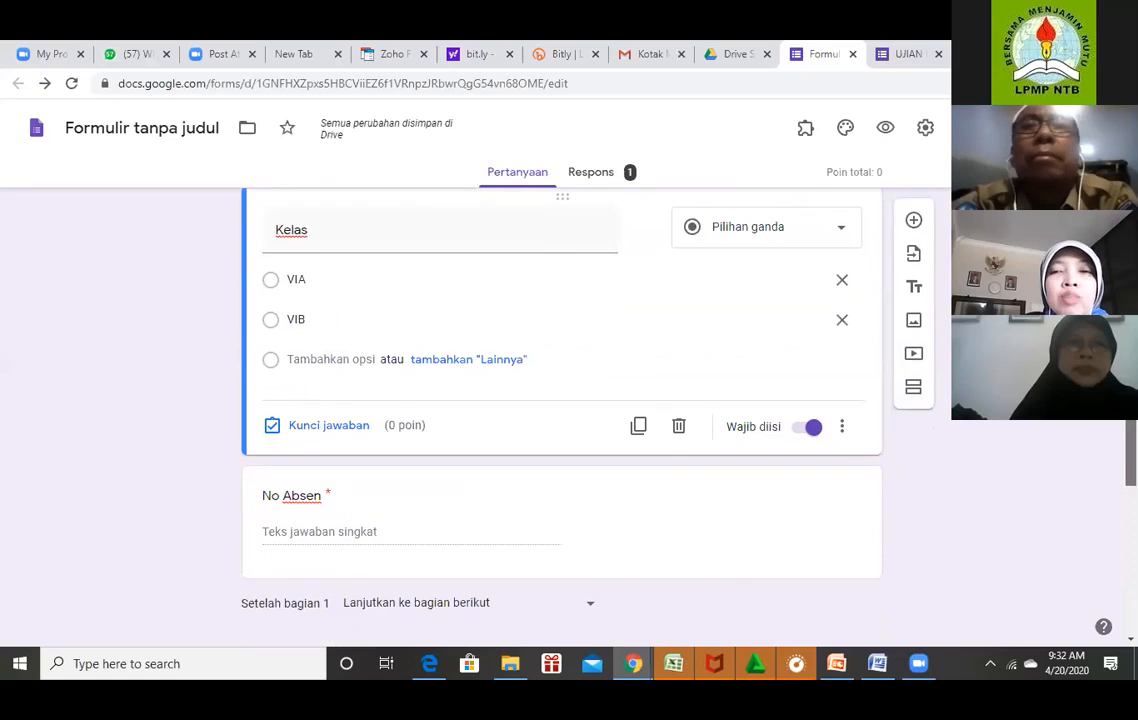
{"action": "scroll", "coordinate": [854, 341], "scroll_direction": "up", "scroll_amount": 2}
{"action": "scroll", "coordinate": [854, 341], "scroll_direction": "up", "scroll_amount": 1}
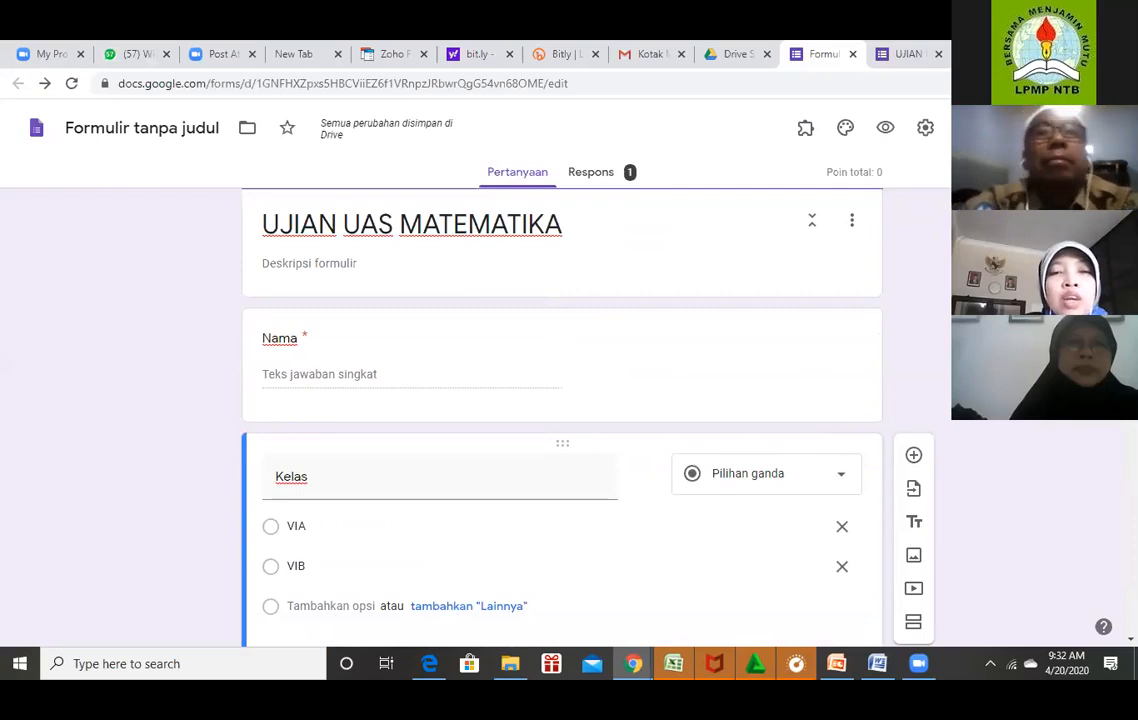
{"action": "scroll", "coordinate": [854, 341], "scroll_direction": "down", "scroll_amount": 4}
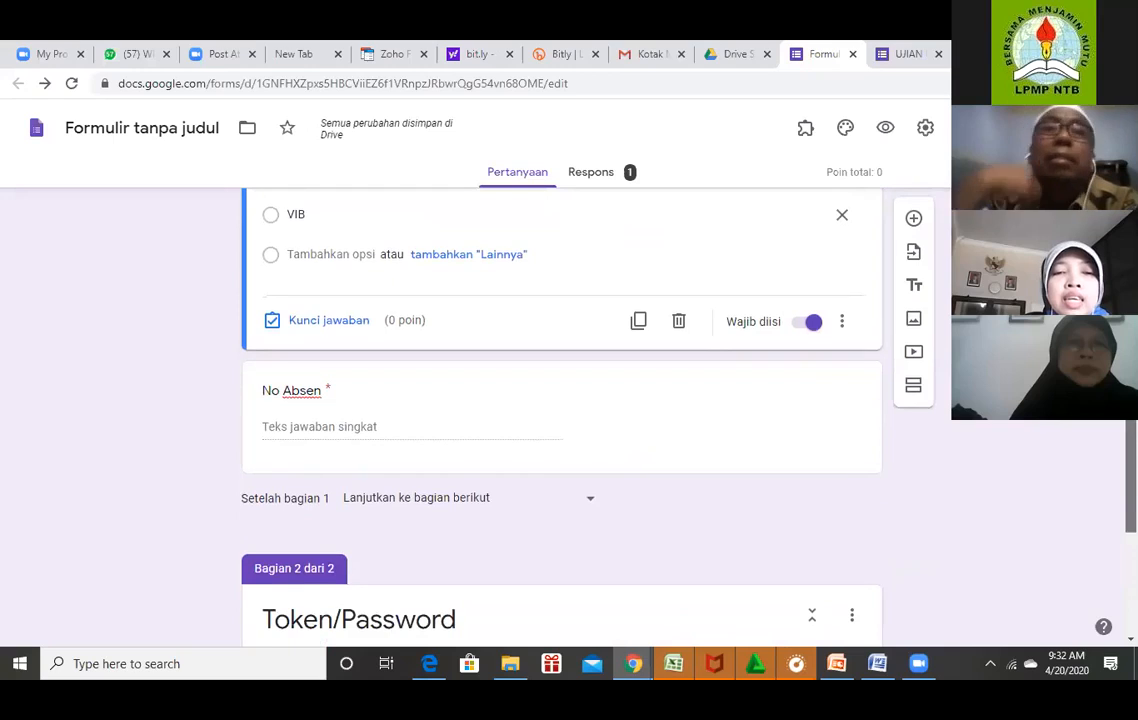
{"action": "left_click", "coordinate": [852, 620]}
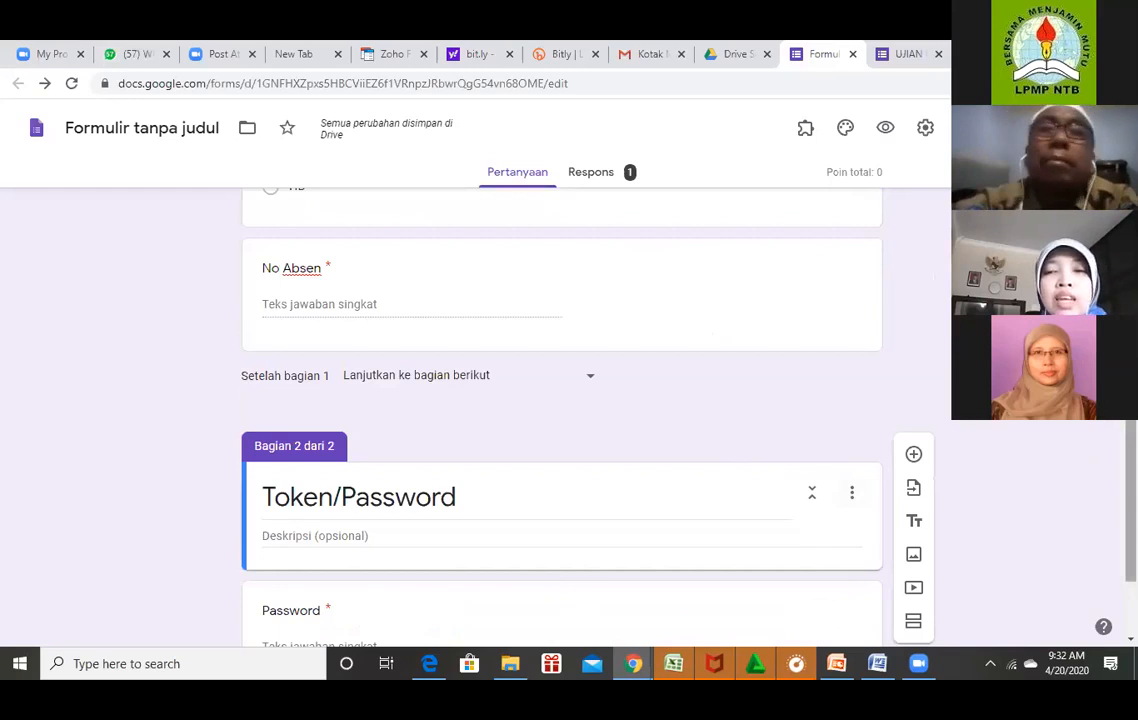
{"action": "scroll", "coordinate": [560, 420], "scroll_direction": "down", "scroll_amount": 2}
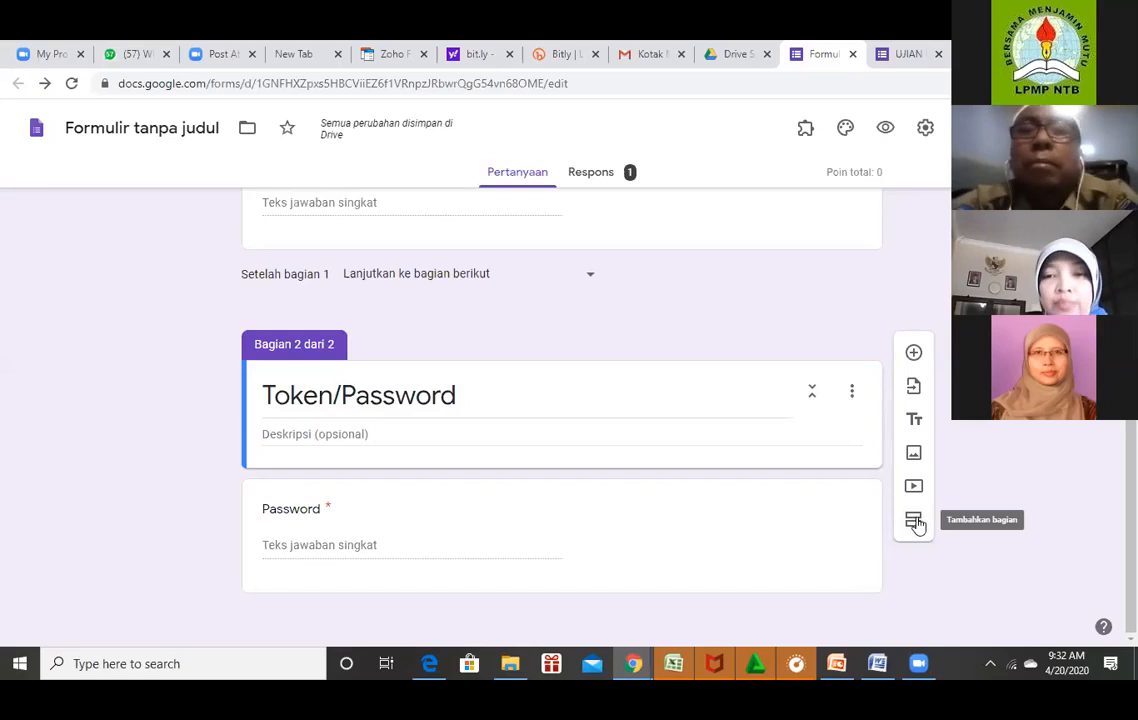
{"action": "left_click", "coordinate": [915, 521]}
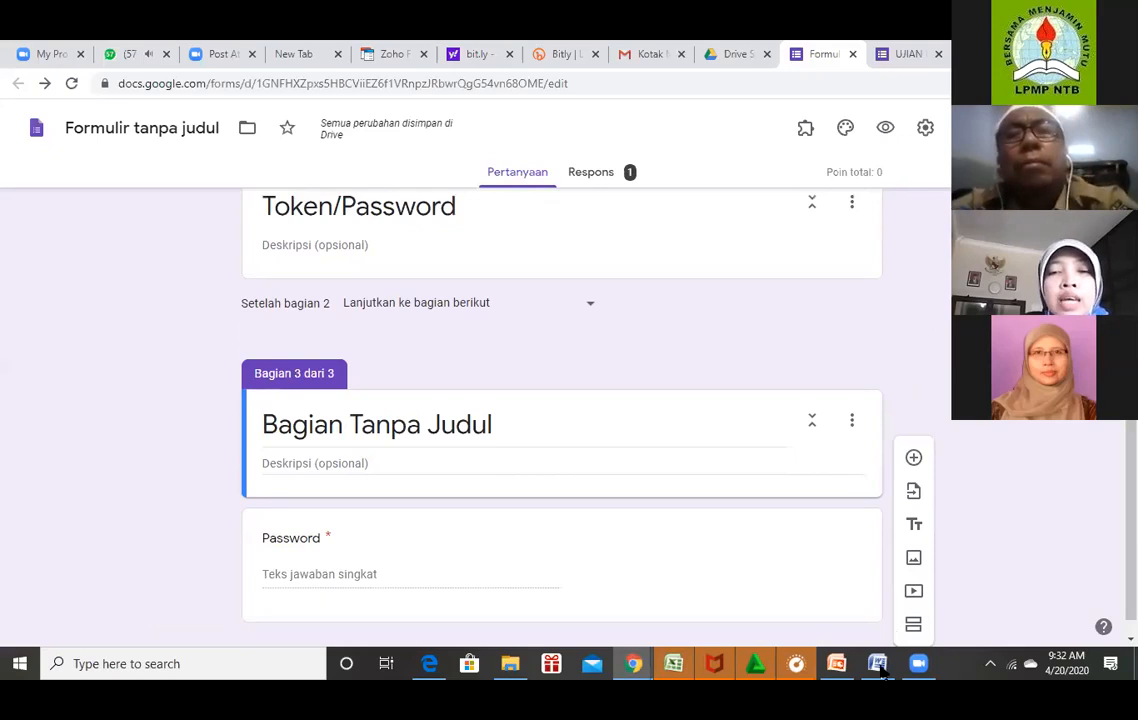
{"action": "mouse_move", "coordinate": [880, 673]}
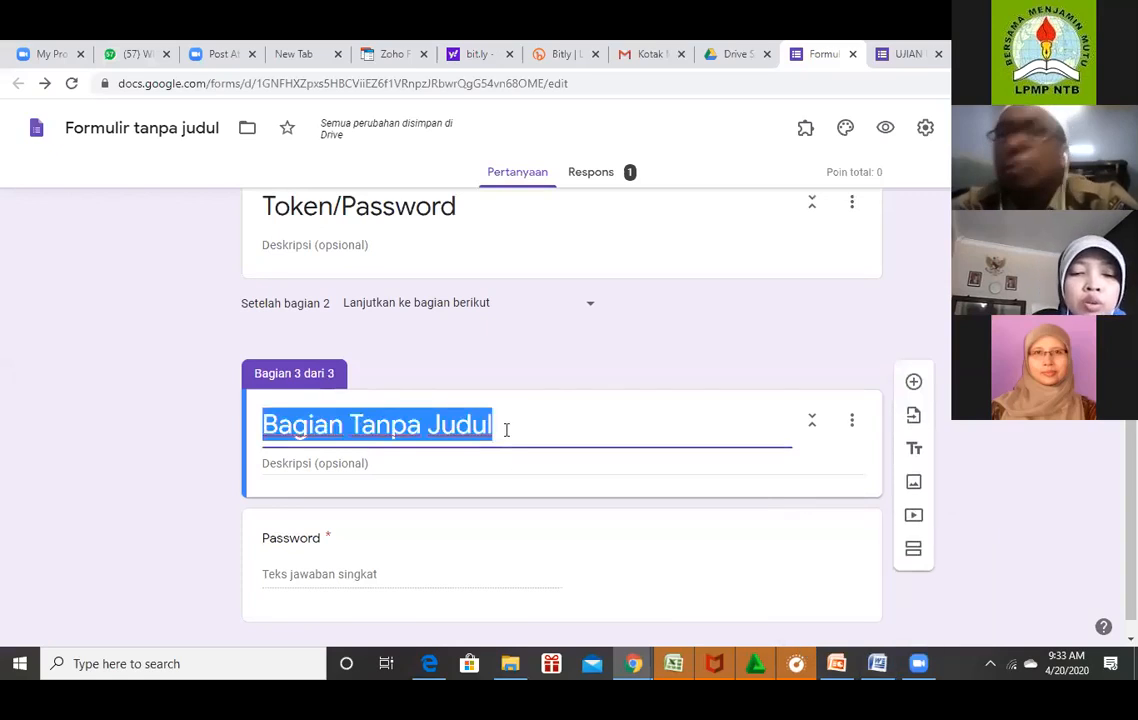
{"action": "type", "text": "SOAL MA"}
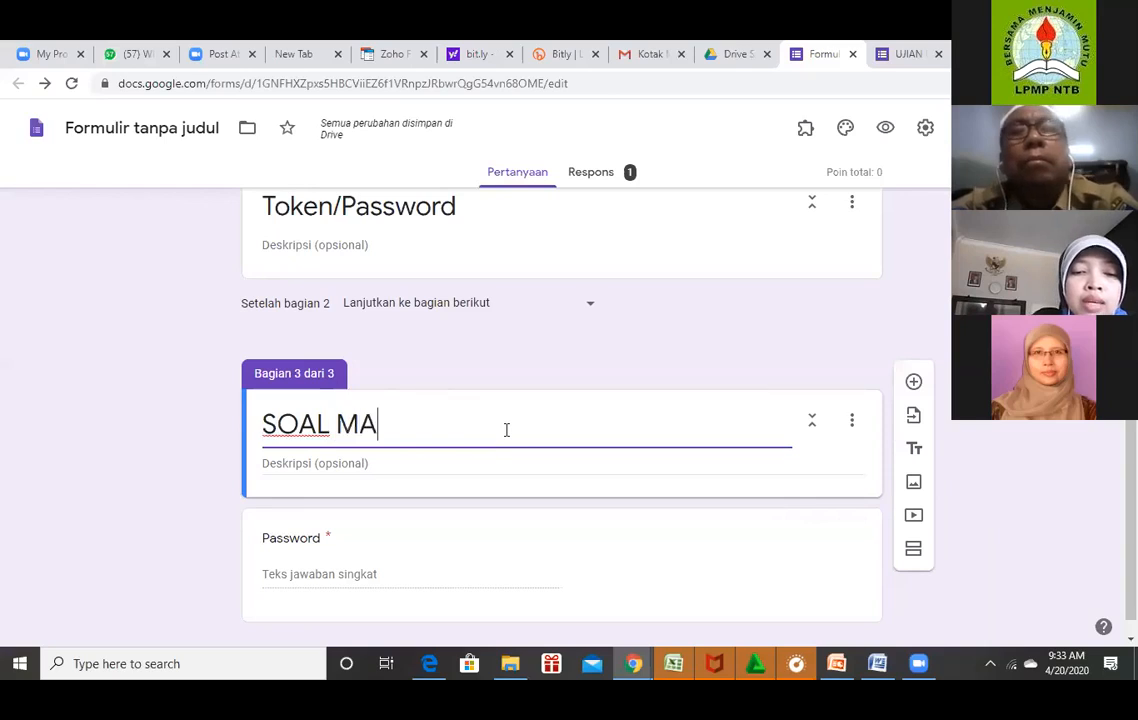
{"action": "type", "text": "TEMATIKA"}
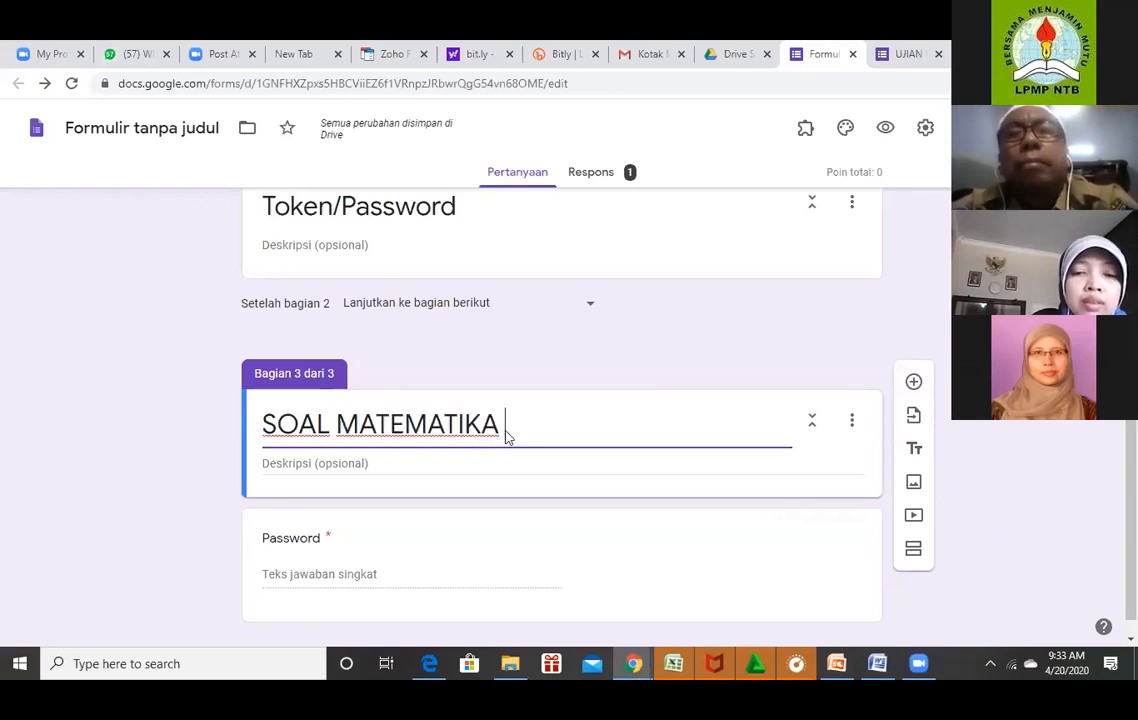
{"action": "type", "text": " VI"}
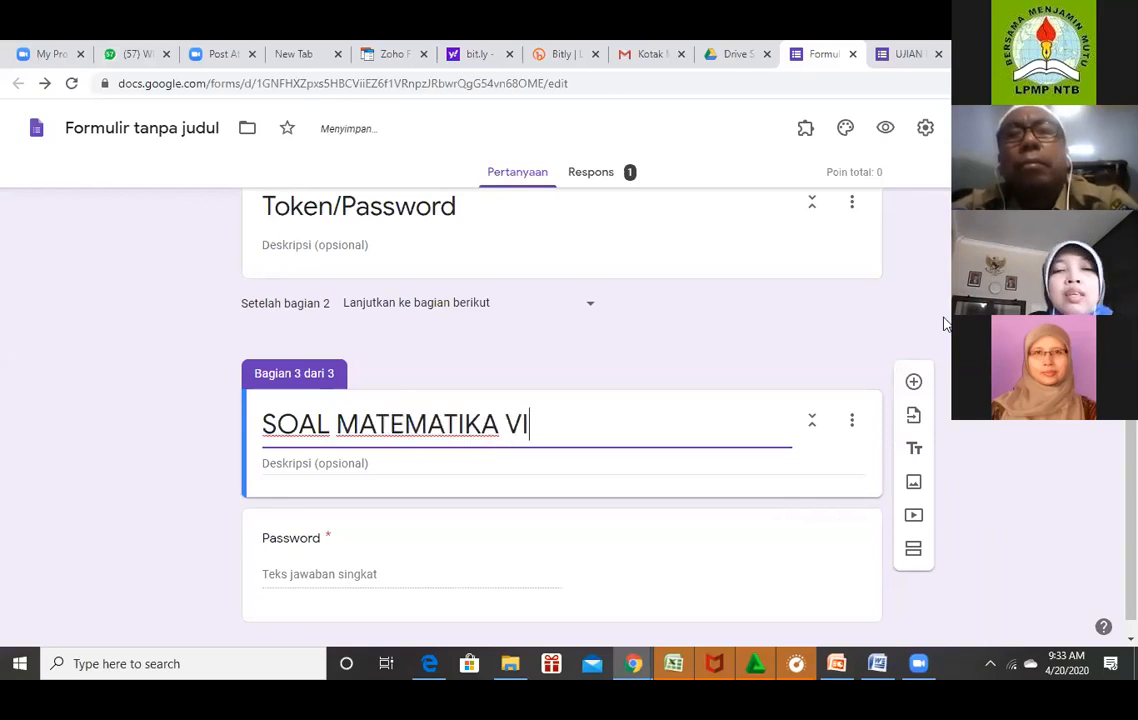
{"action": "scroll", "coordinate": [562, 430], "scroll_direction": "down", "scroll_amount": 1}
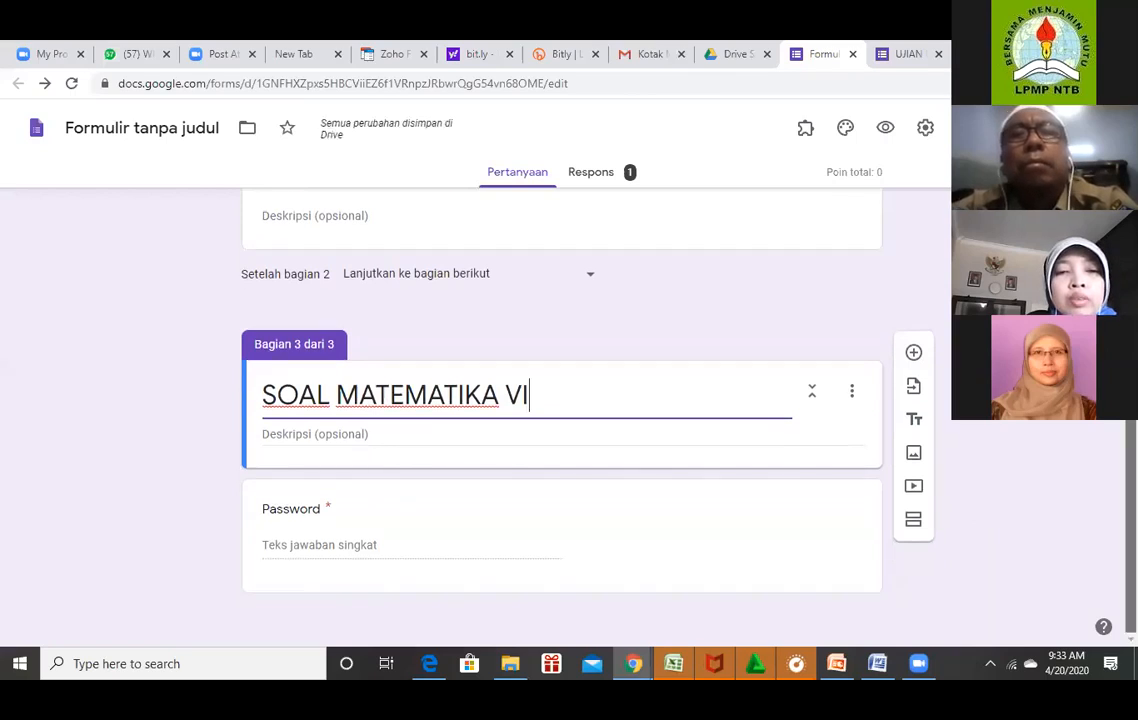
{"action": "left_click", "coordinate": [834, 521]}
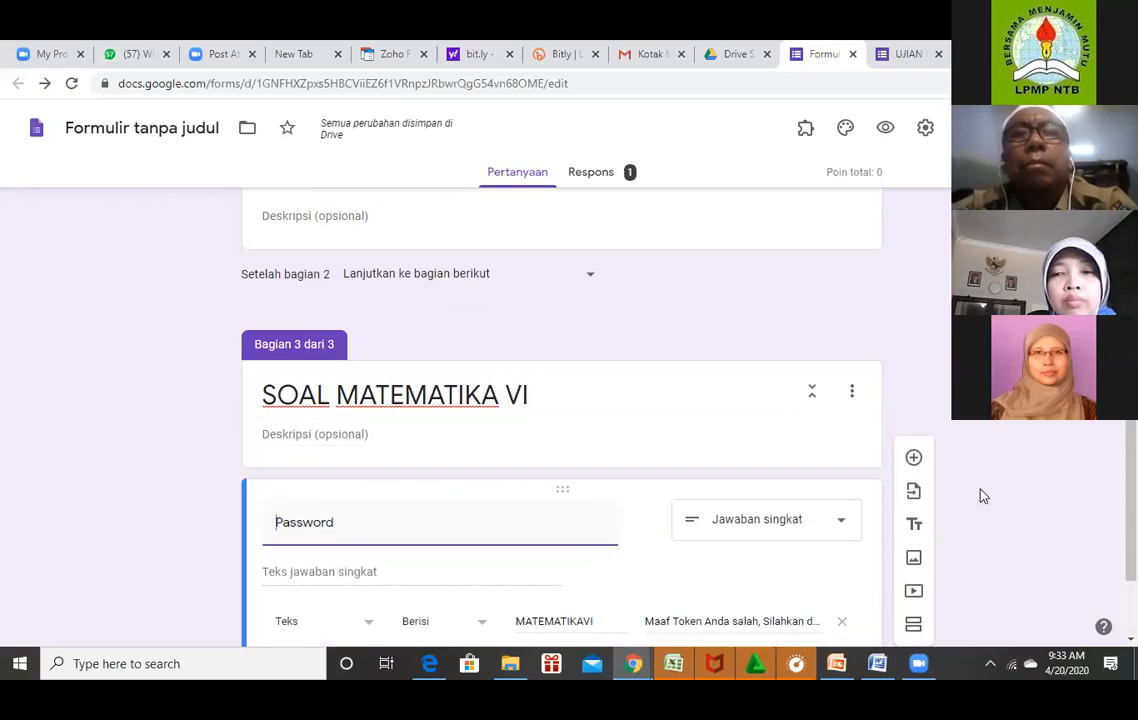
{"action": "scroll", "coordinate": [560, 400], "scroll_direction": "up", "scroll_amount": 1}
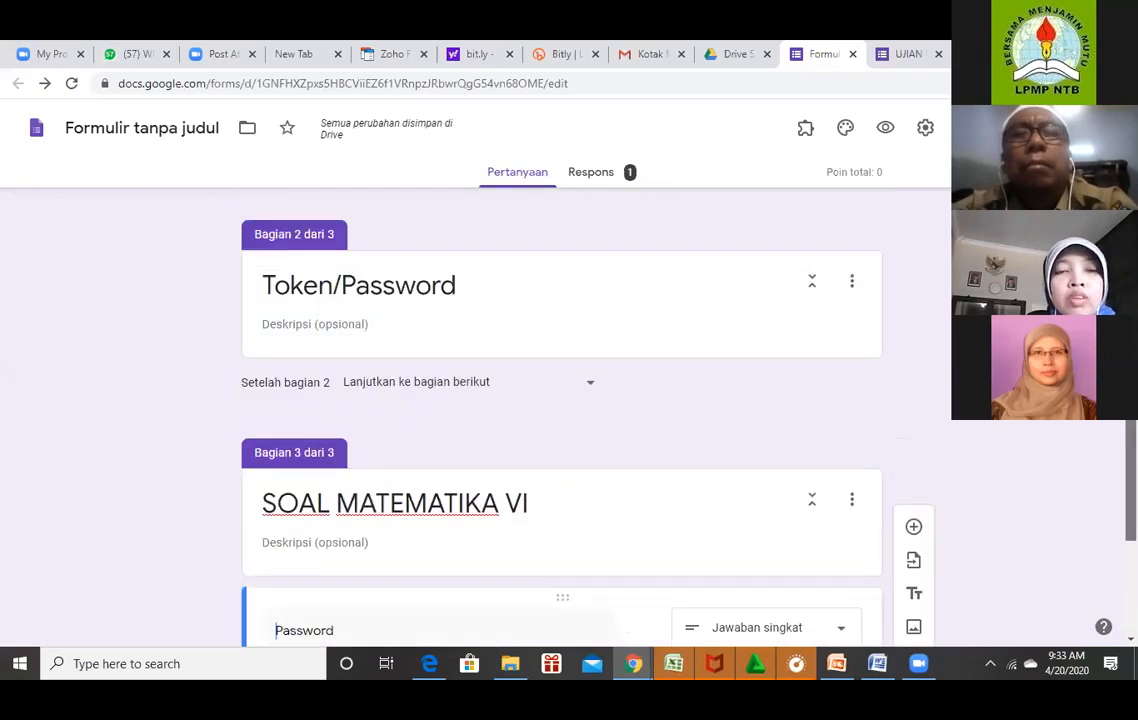
{"action": "scroll", "coordinate": [560, 400], "scroll_direction": "down", "scroll_amount": 1}
{"action": "key", "text": "ctrl+z"}
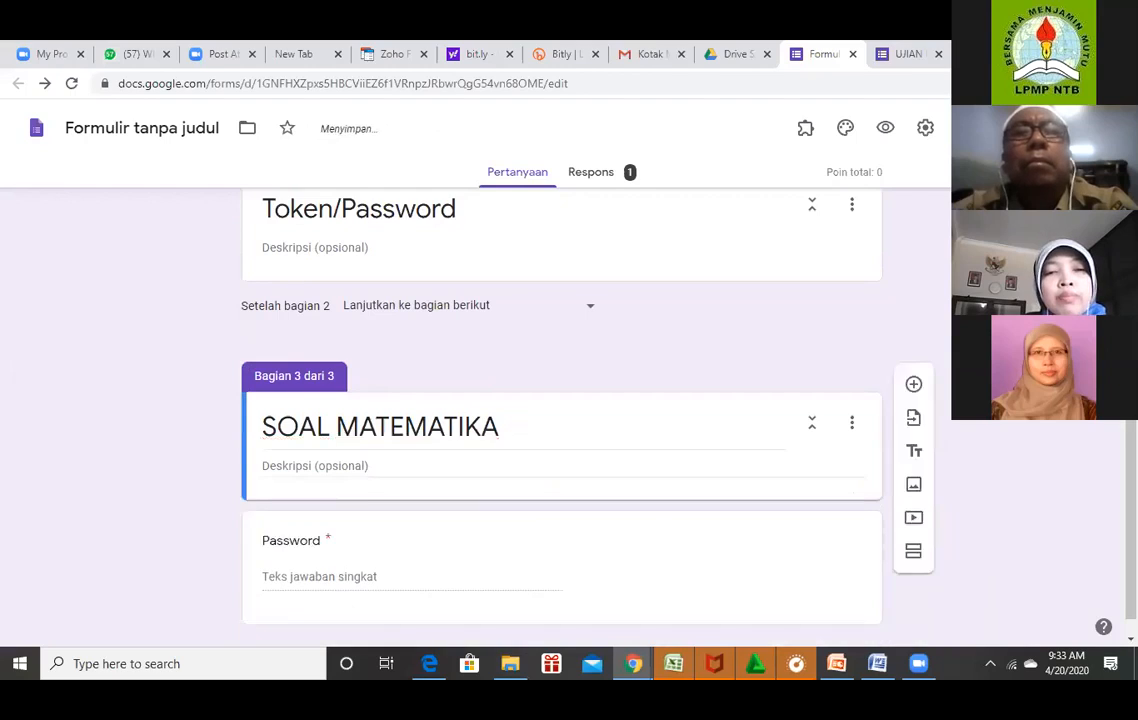
{"action": "key", "text": "ctrl+z"}
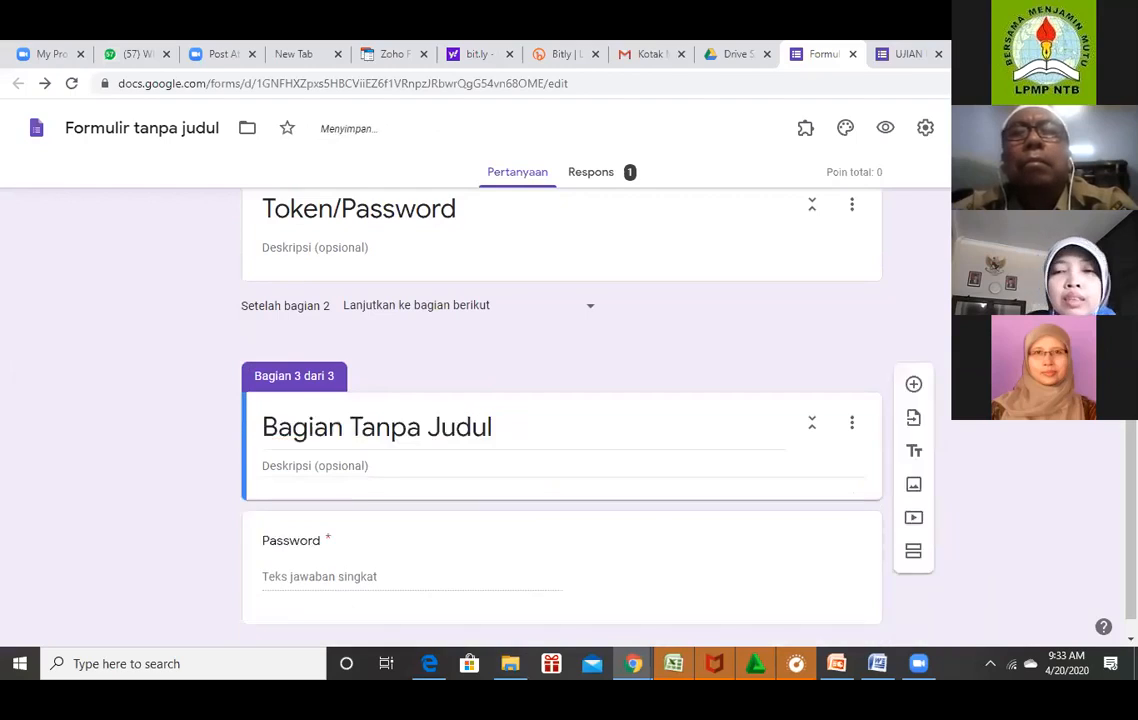
{"action": "key", "text": "ctrl+z"}
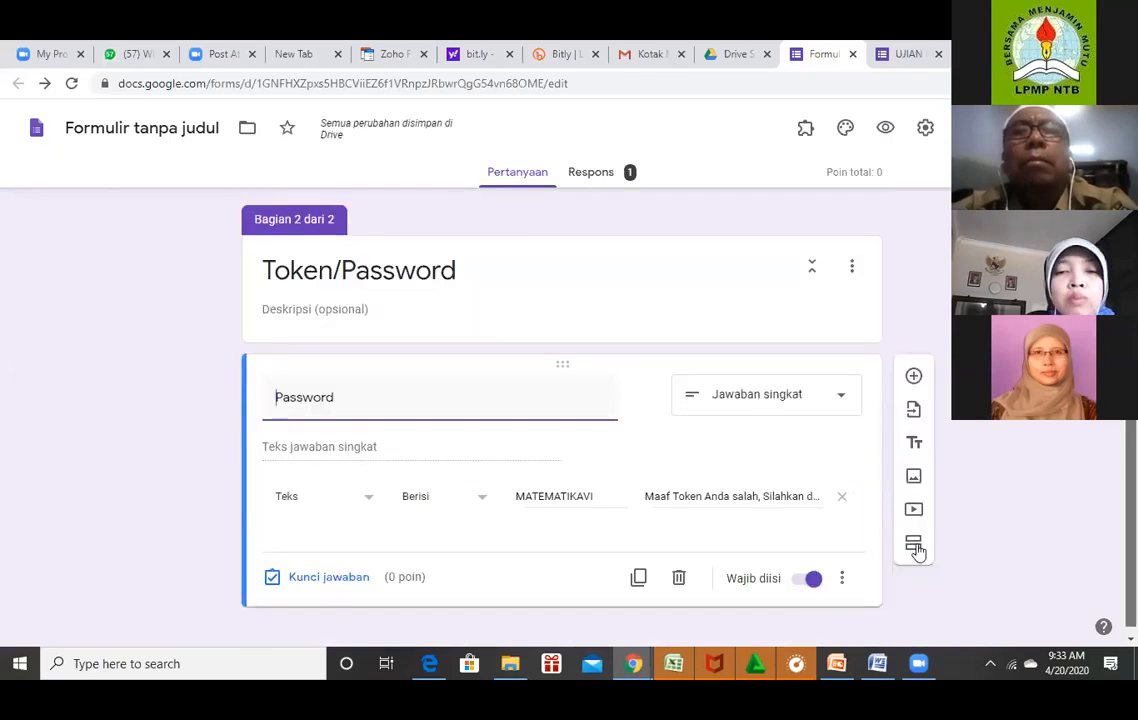
Add a third section titled 'SOAL MATEMATIKA KELAS VI'.
{"action": "left_click", "coordinate": [914, 545]}
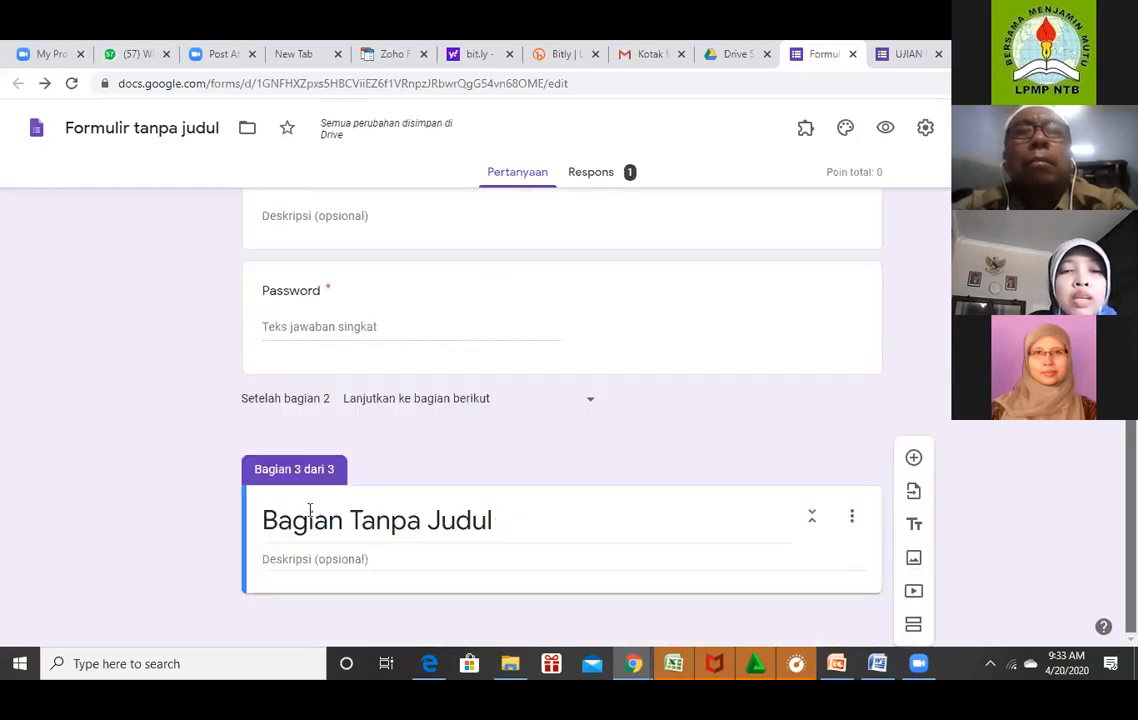
{"action": "left_click", "coordinate": [298, 512]}
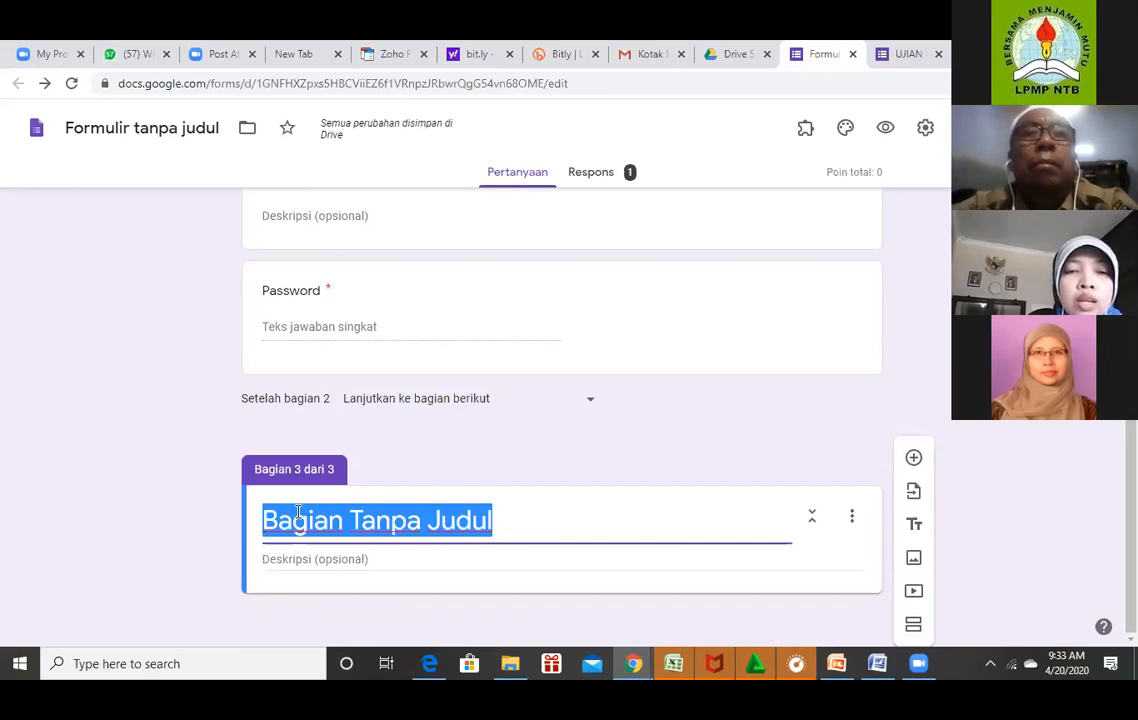
{"action": "type", "text": "SOAL"}
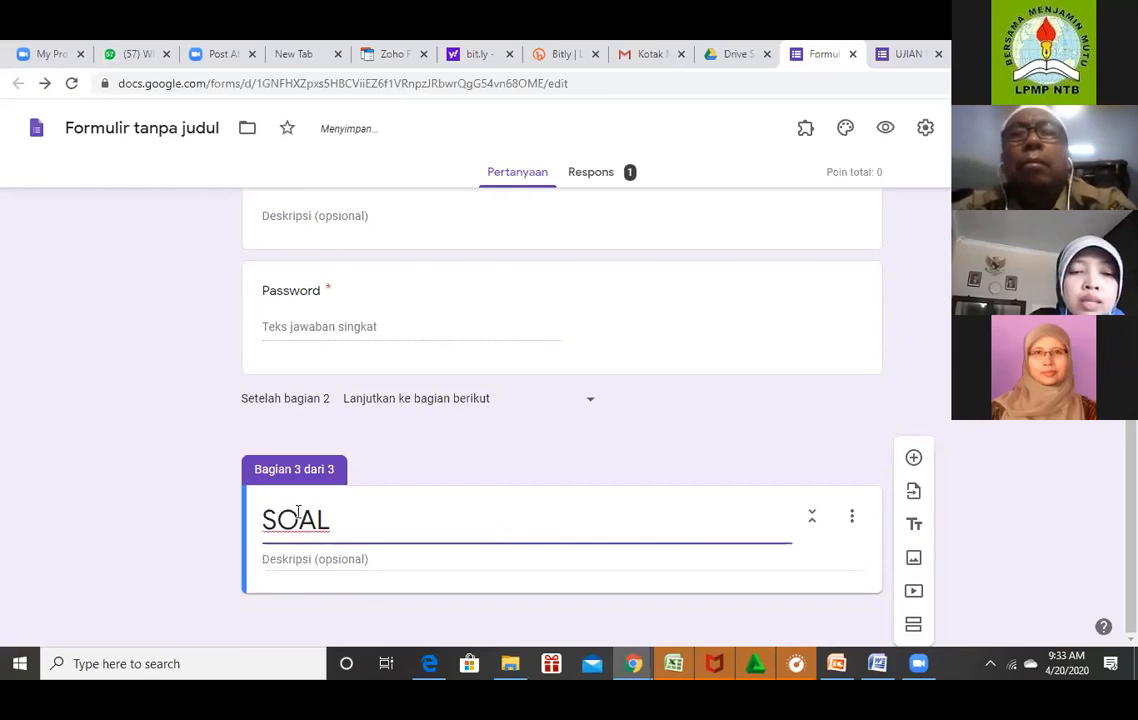
{"action": "type", "text": " MATEMAT"}
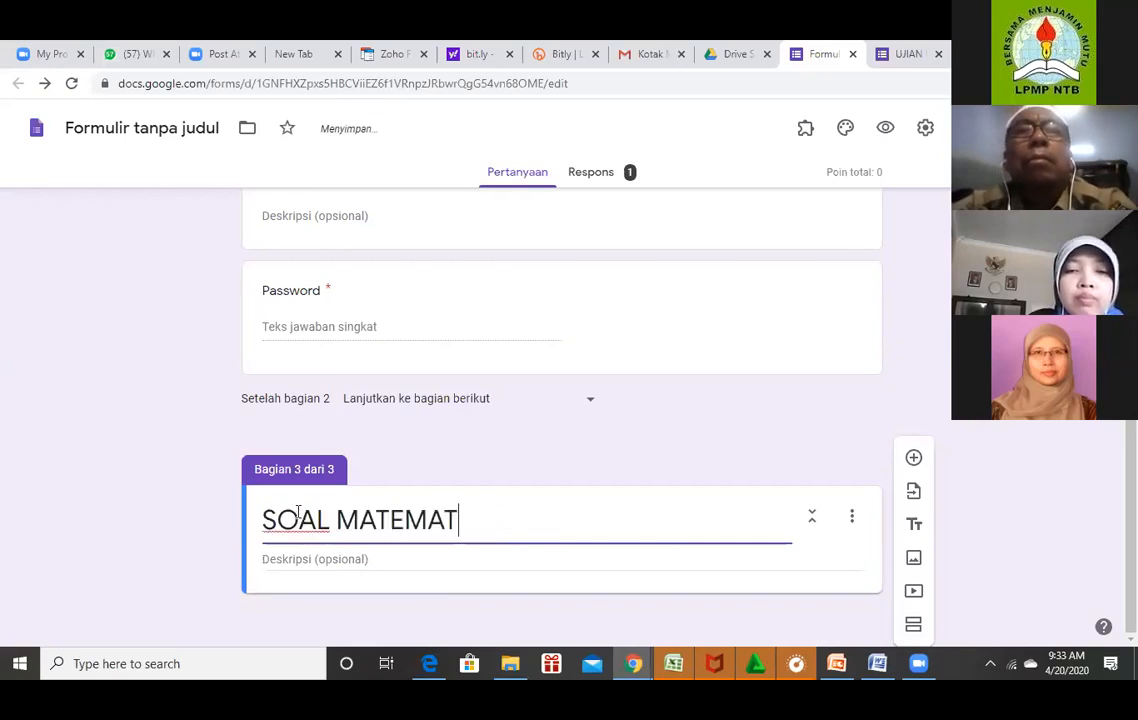
{"action": "type", "text": "IKA"}
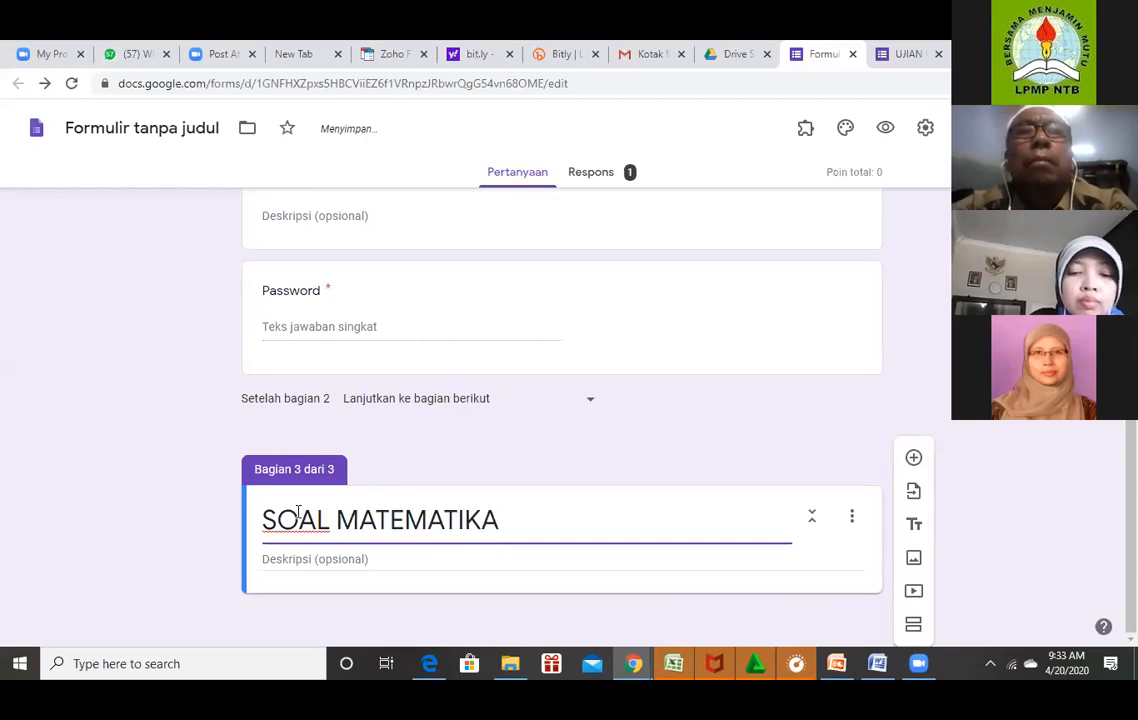
{"action": "type", "text": " KELAS"}
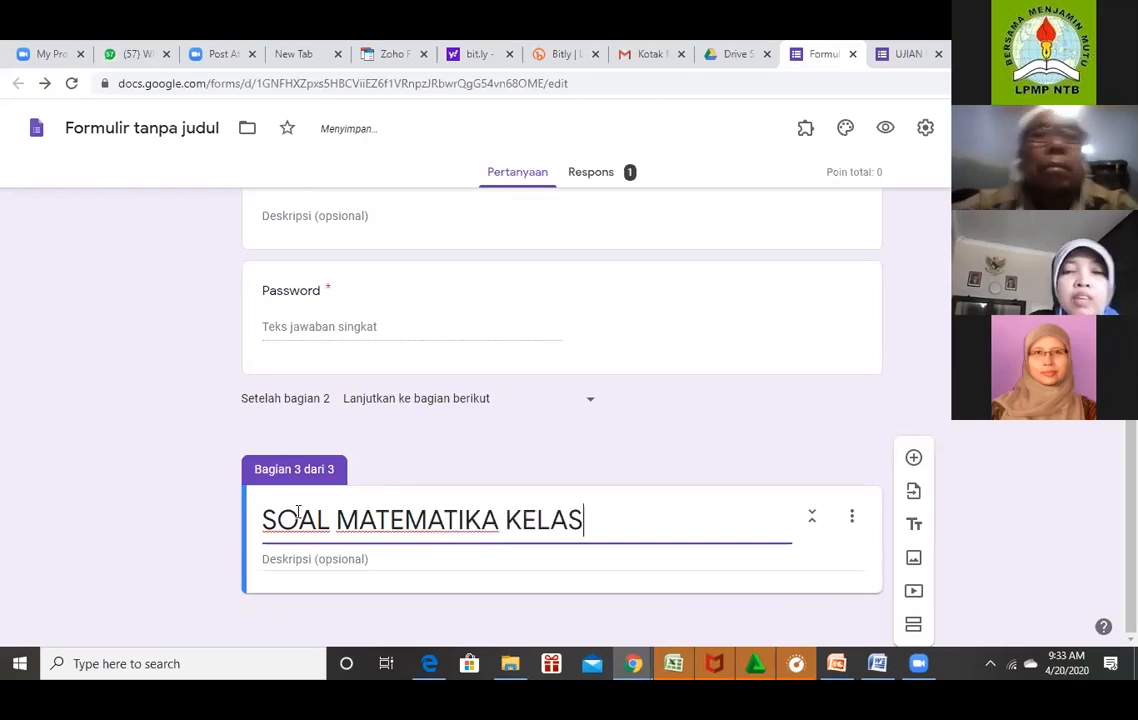
{"action": "type", "text": " VI"}
Write the section description 'Pilihlah salah satu jawaban yang benar.'.
{"action": "left_click", "coordinate": [300, 559]}
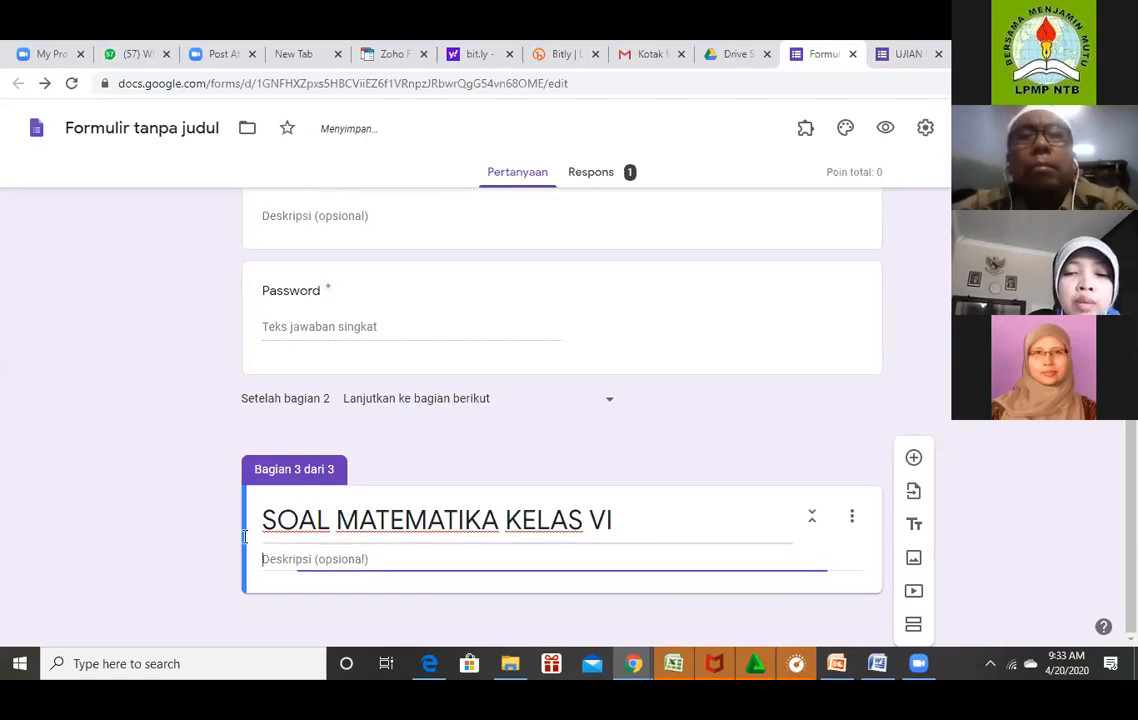
{"action": "type", "text": "Pilihlah sala"}
{"action": "key", "text": "BackSpace"}
{"action": "key", "text": "BackSpace"}
{"action": "key", "text": "BackSpace"}
{"action": "key", "text": "BackSpace"}
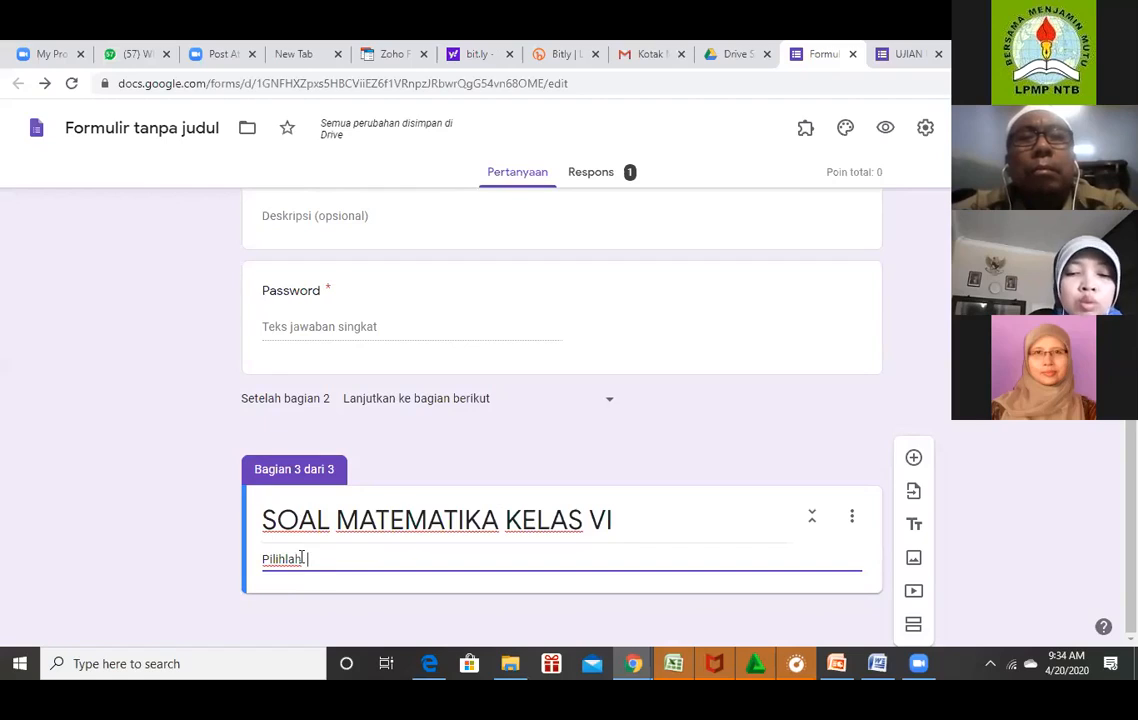
{"action": "type", "text": "salah satu jawa"}
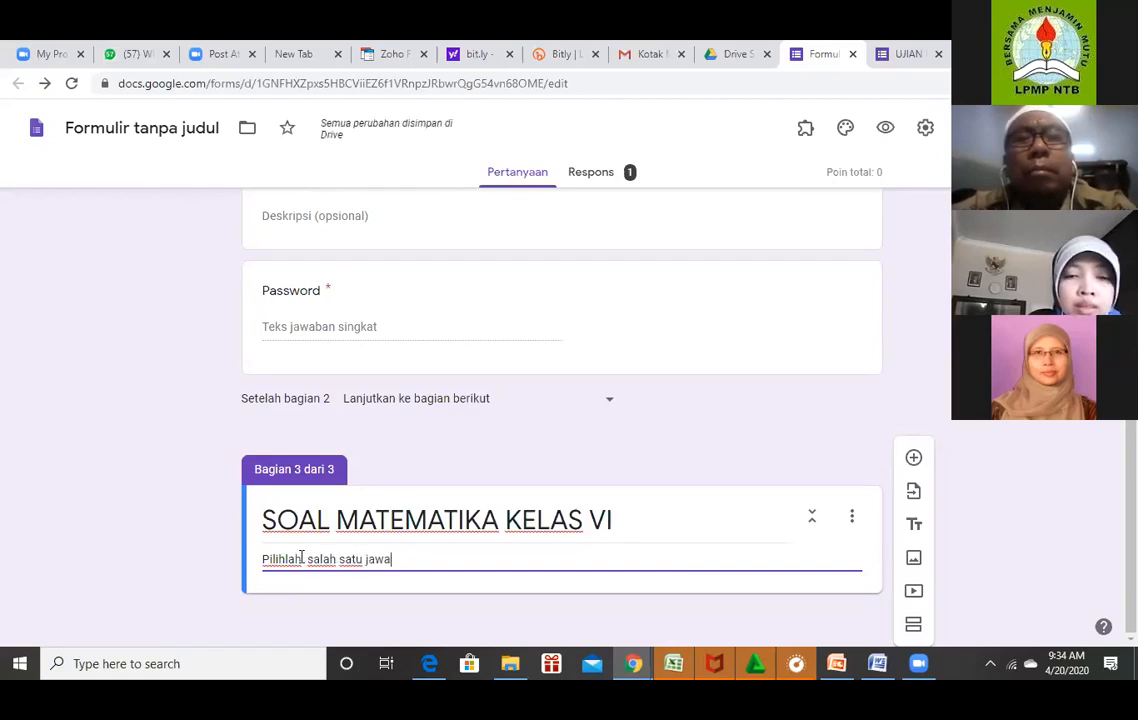
{"action": "type", "text": "ban yang bana"}
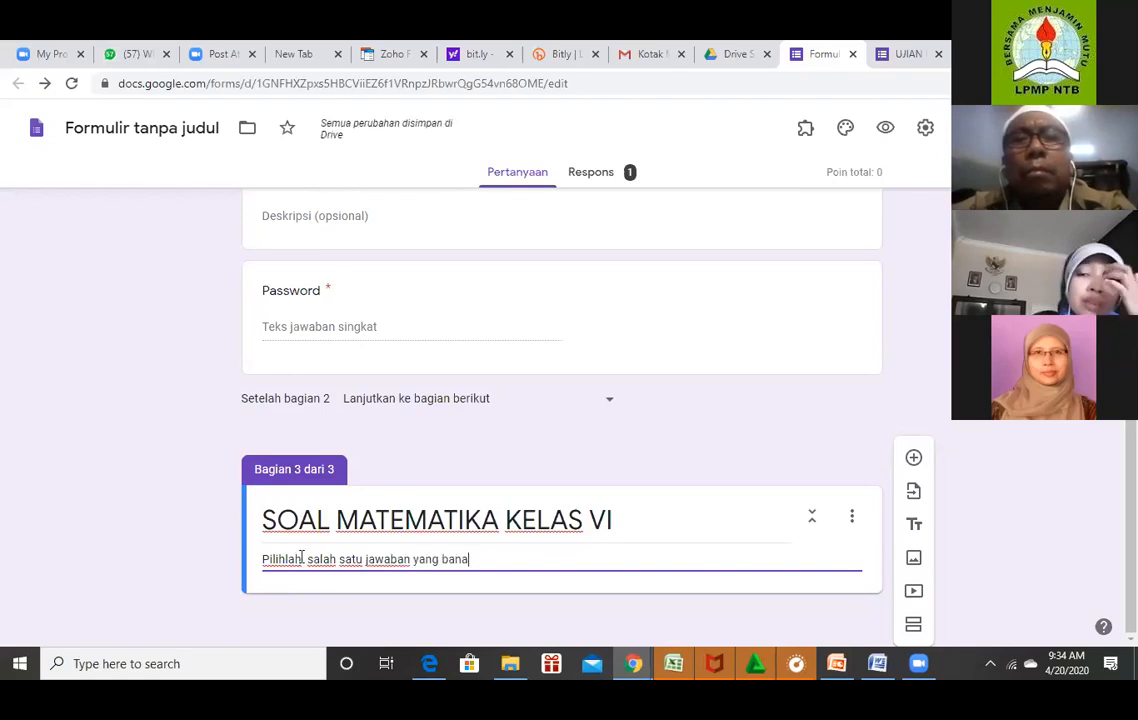
{"action": "type", "text": "r"}
{"action": "key", "text": "BackSpace"}
{"action": "key", "text": "BackSpace"}
{"action": "key", "text": "BackSpace"}
{"action": "key", "text": "BackSpace"}
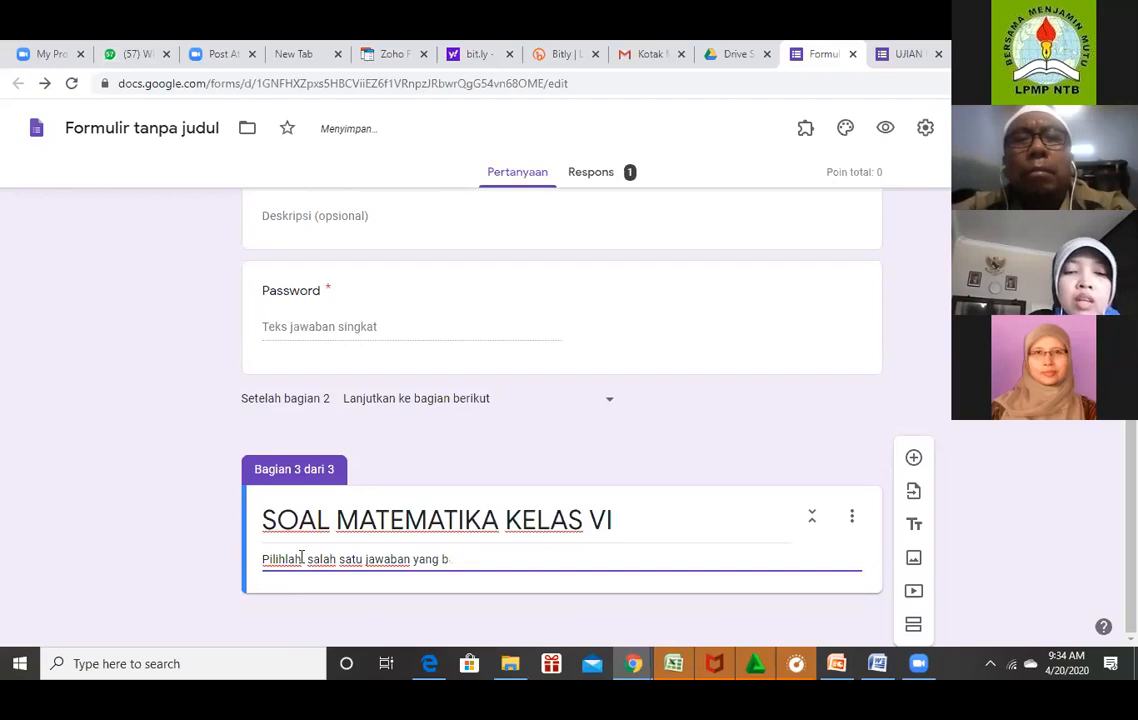
{"action": "type", "text": "enar"}
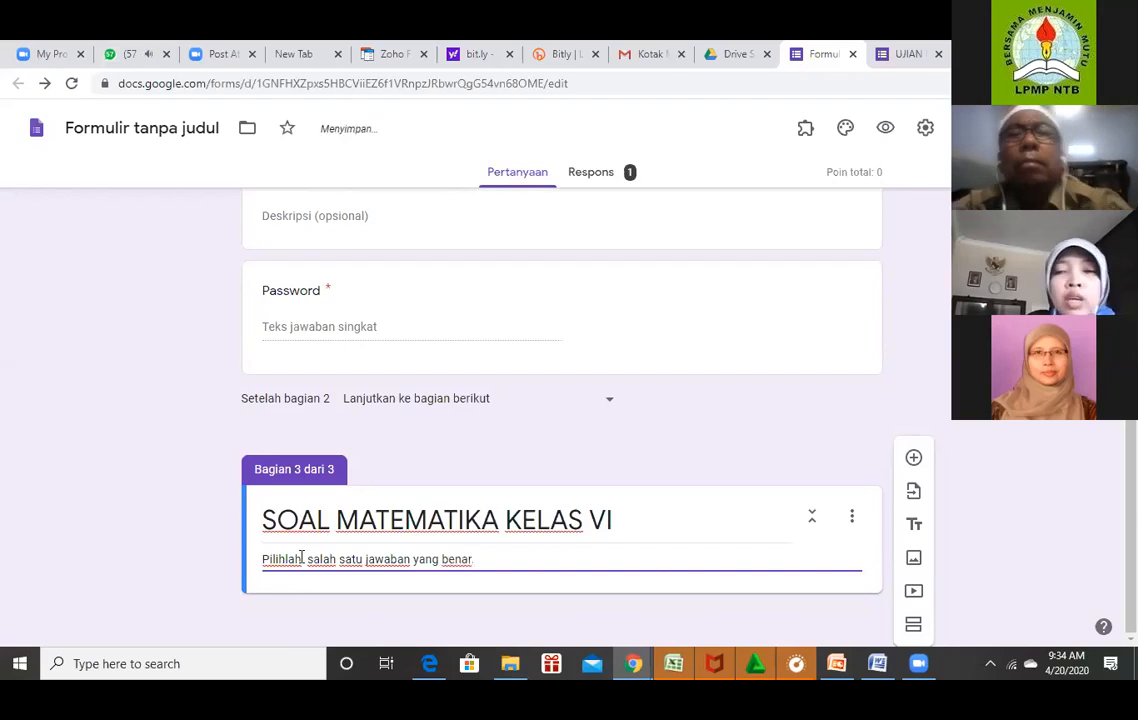
{"action": "type", "text": "."}
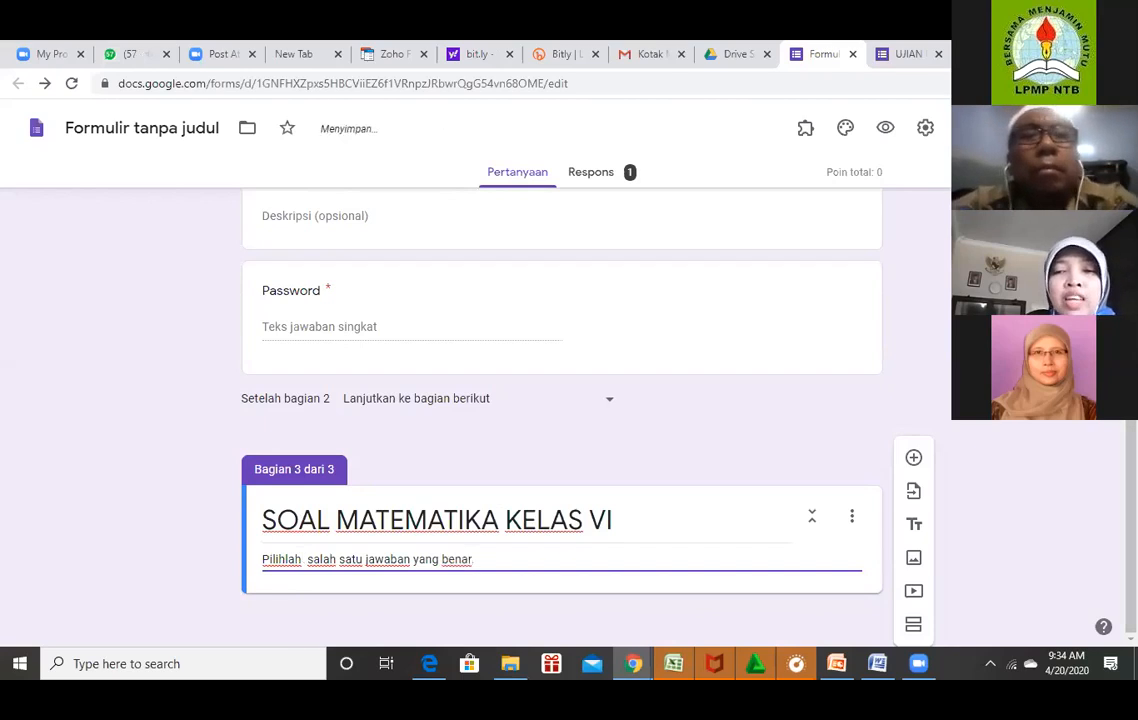
Insert a blank multiple-choice question below the SOAL MATEMATIKA KELAS VI description.
{"action": "left_click", "coordinate": [913, 460]}
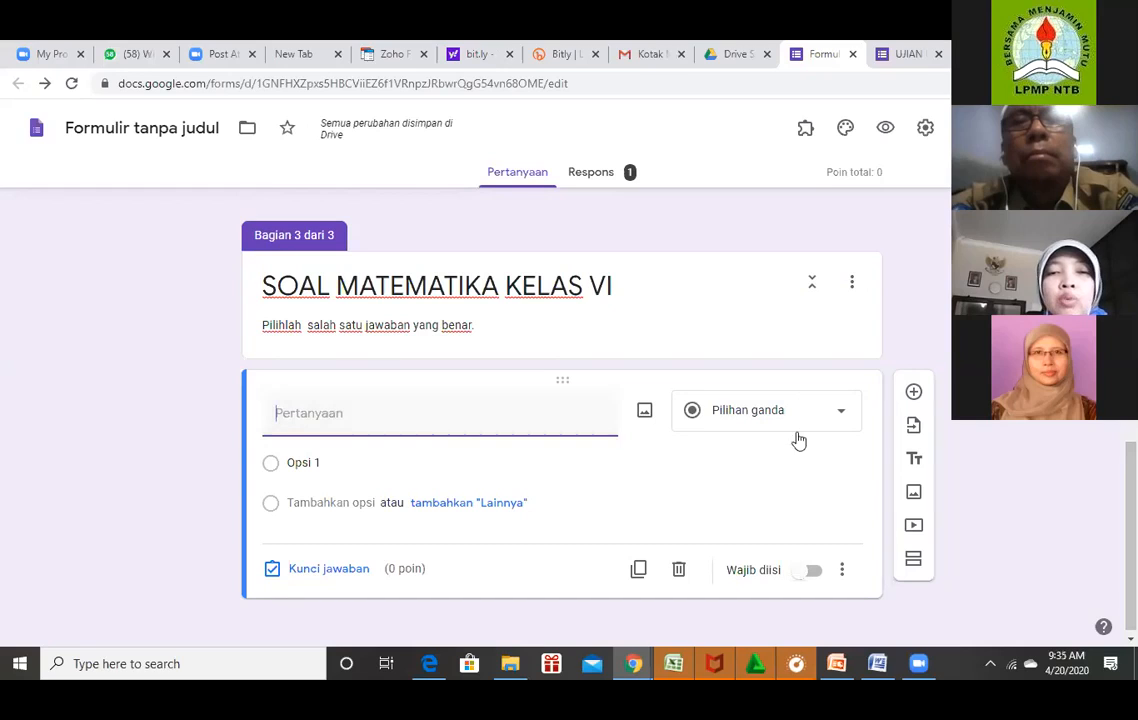
{"action": "mouse_move", "coordinate": [879, 668]}
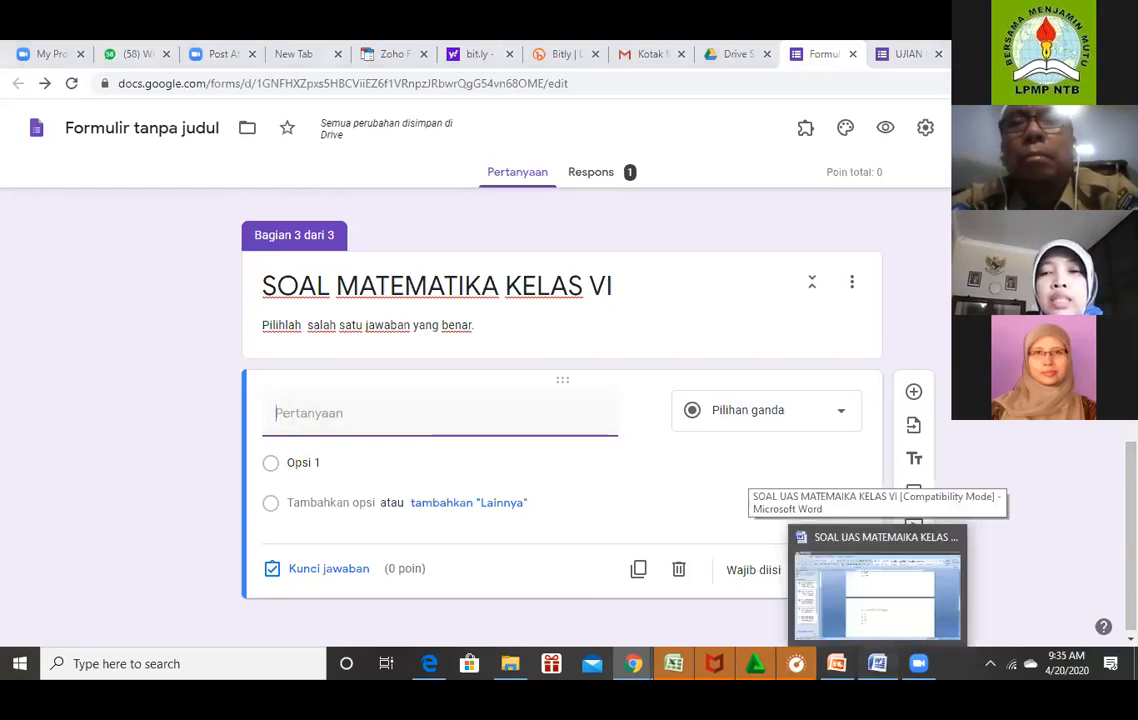
Copy question 1's text about the park lamps from the Word document, then return to the form.
{"action": "left_click", "coordinate": [877, 595]}
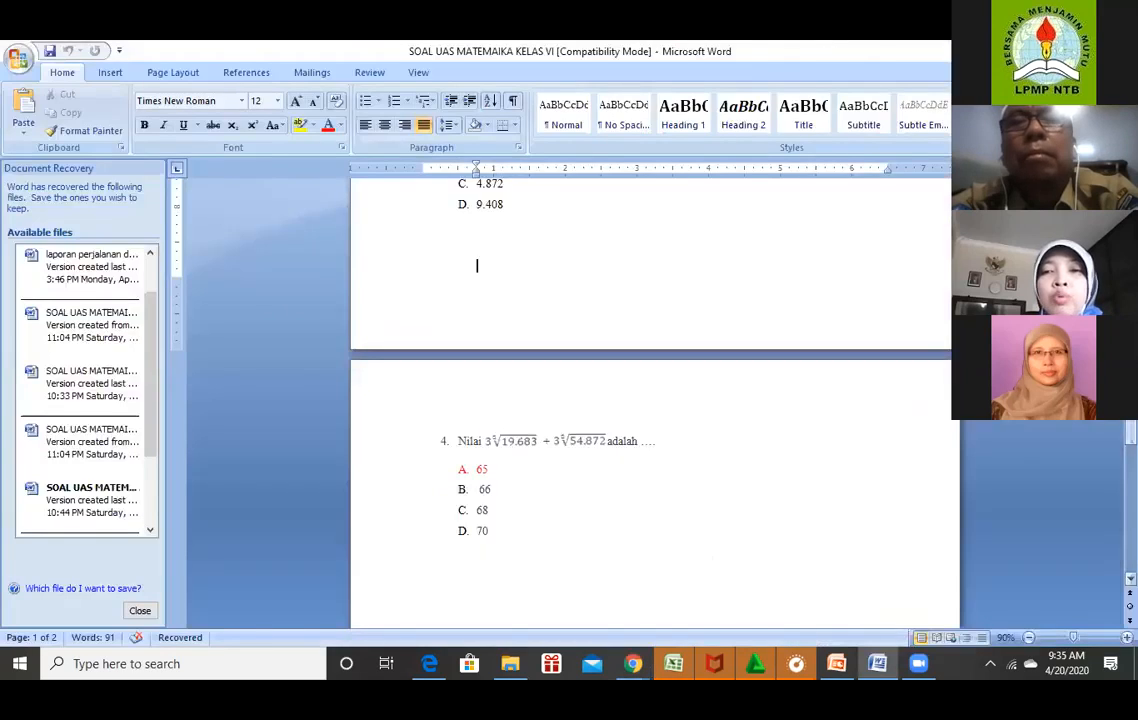
{"action": "scroll", "coordinate": [655, 403], "scroll_direction": "up", "scroll_amount": 12}
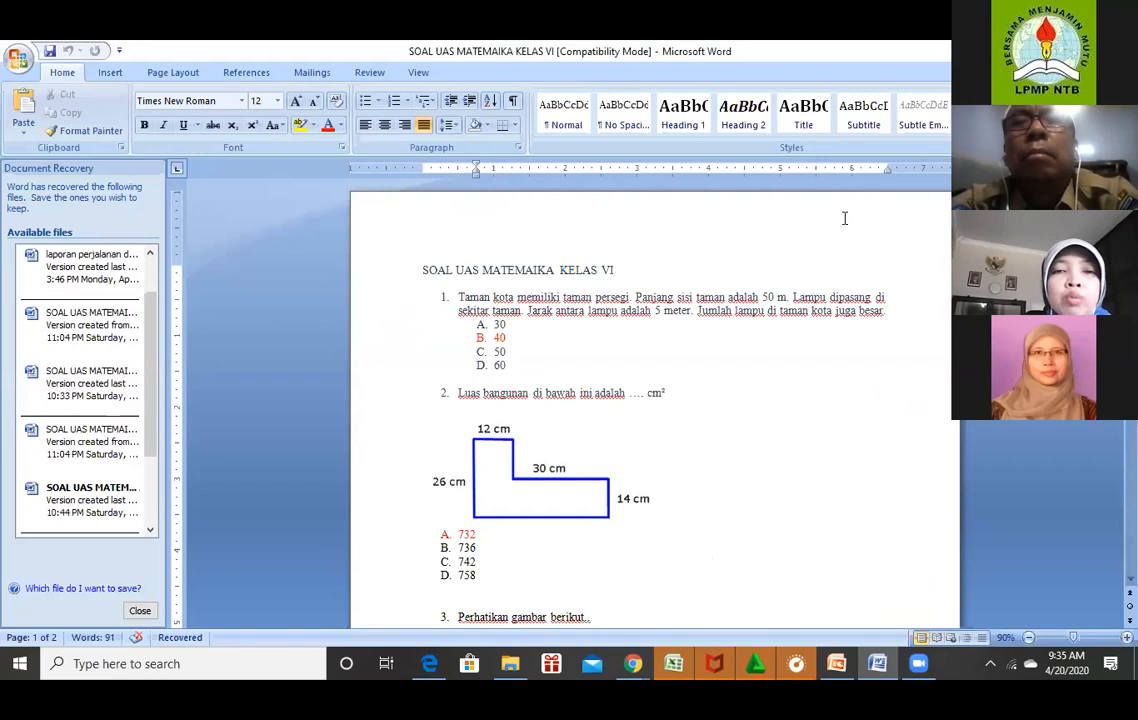
{"action": "left_click", "coordinate": [458, 296]}
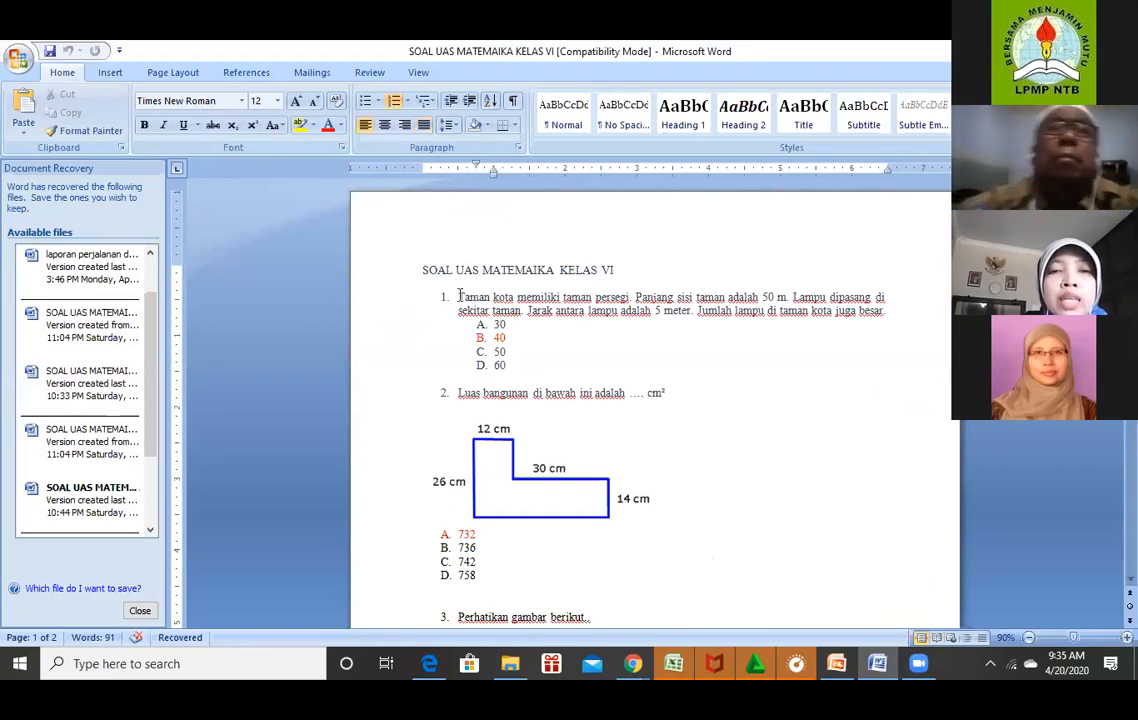
{"action": "left_click_drag", "start_coordinate": [458, 296], "coordinate": [892, 316]}
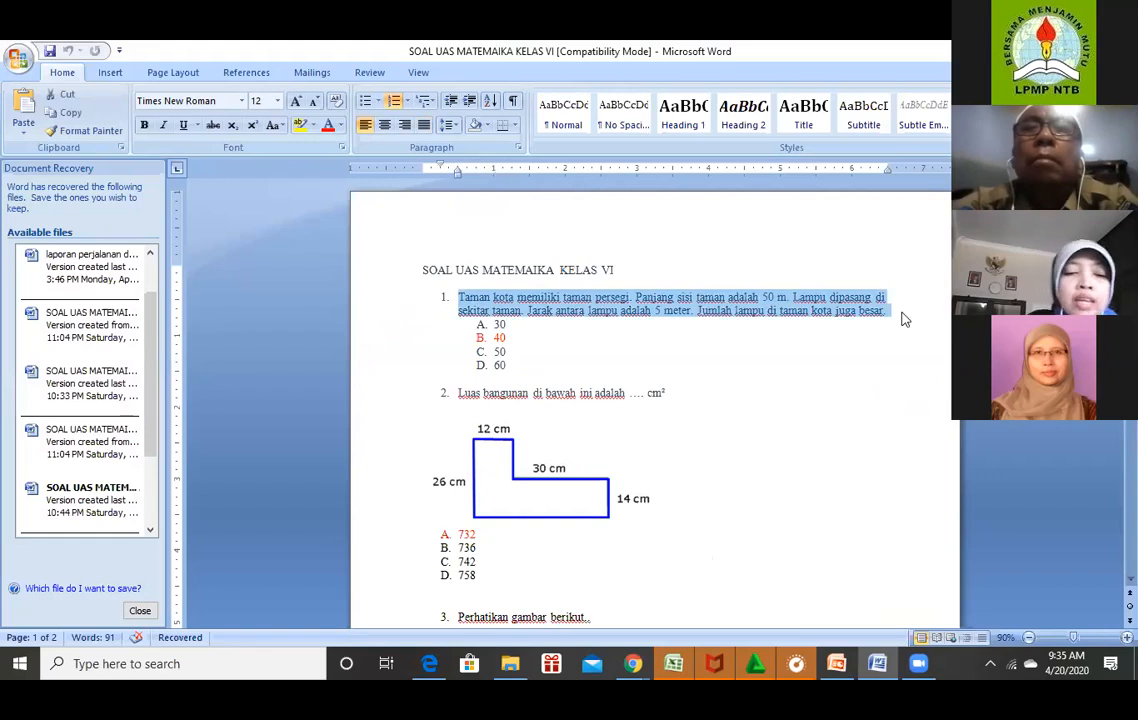
{"action": "left_click", "coordinate": [878, 665]}
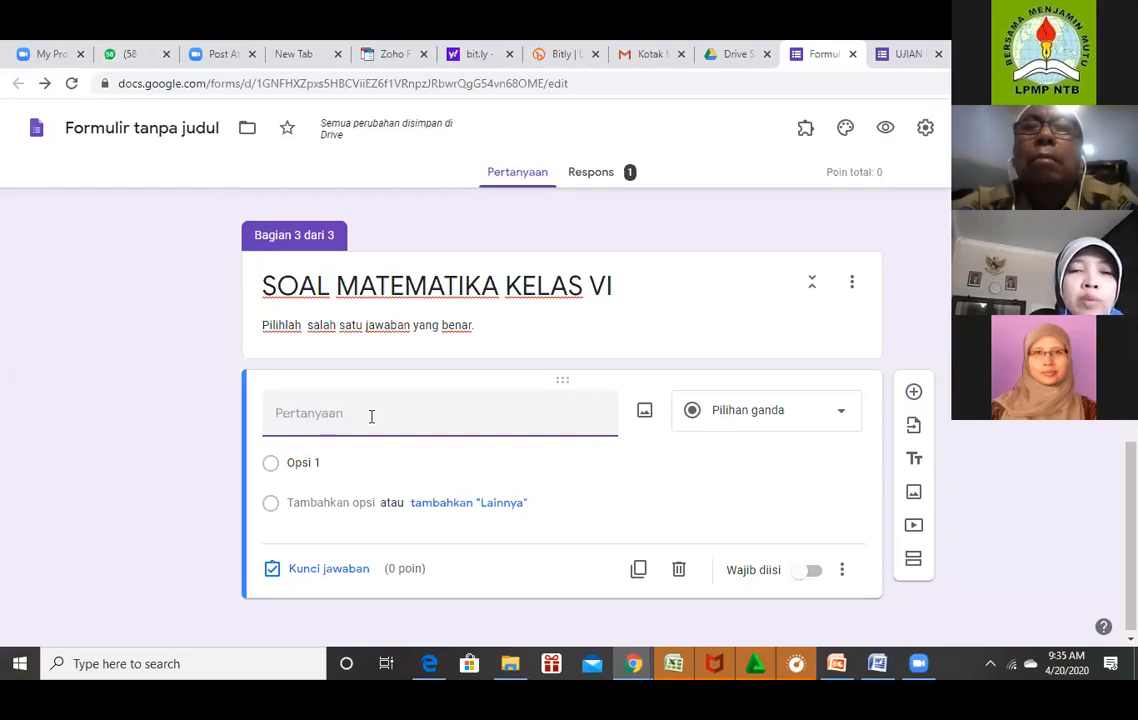
Paste question 1's lamp-and-square-park text into the new question.
{"action": "type", "text": "1.\tTaman kota memiliki taman persegi. Panjang sisi taman adalah 50 m. Lampu dipasang di sekitar taman. Jarak antara lampu adalah 5 meter. Jumlah lampu di taman kota juga besar."}
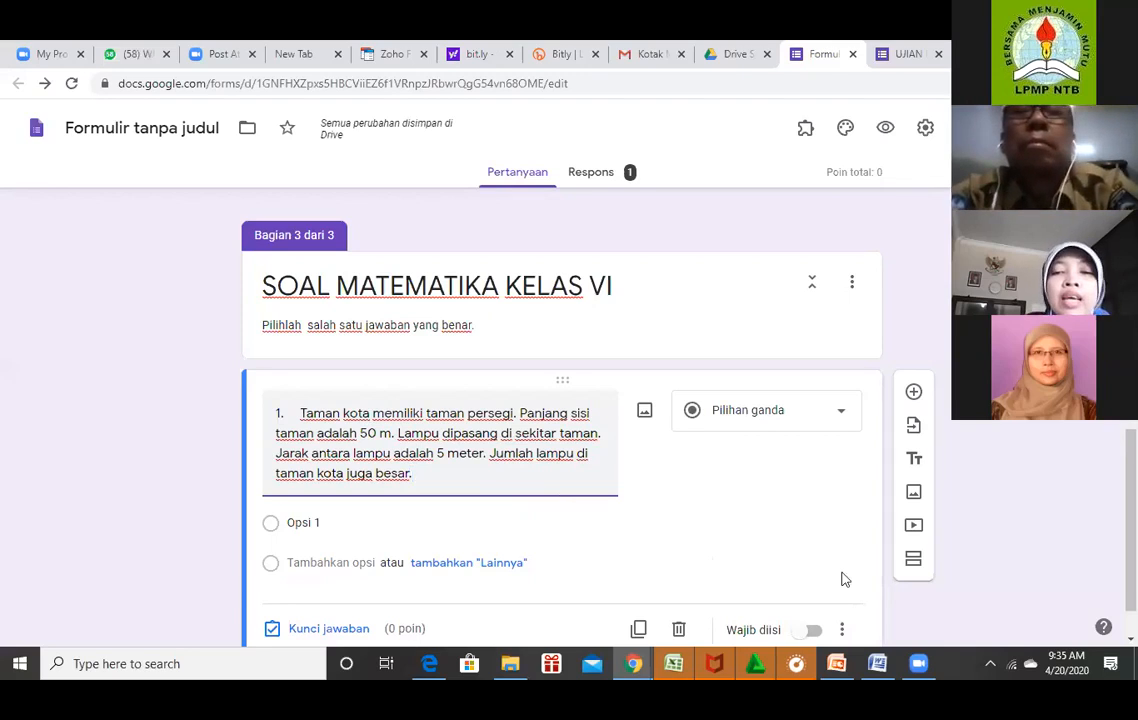
In Word, remove question 1's number and the A–D lettering from options 30–60.
{"action": "left_click", "coordinate": [878, 668]}
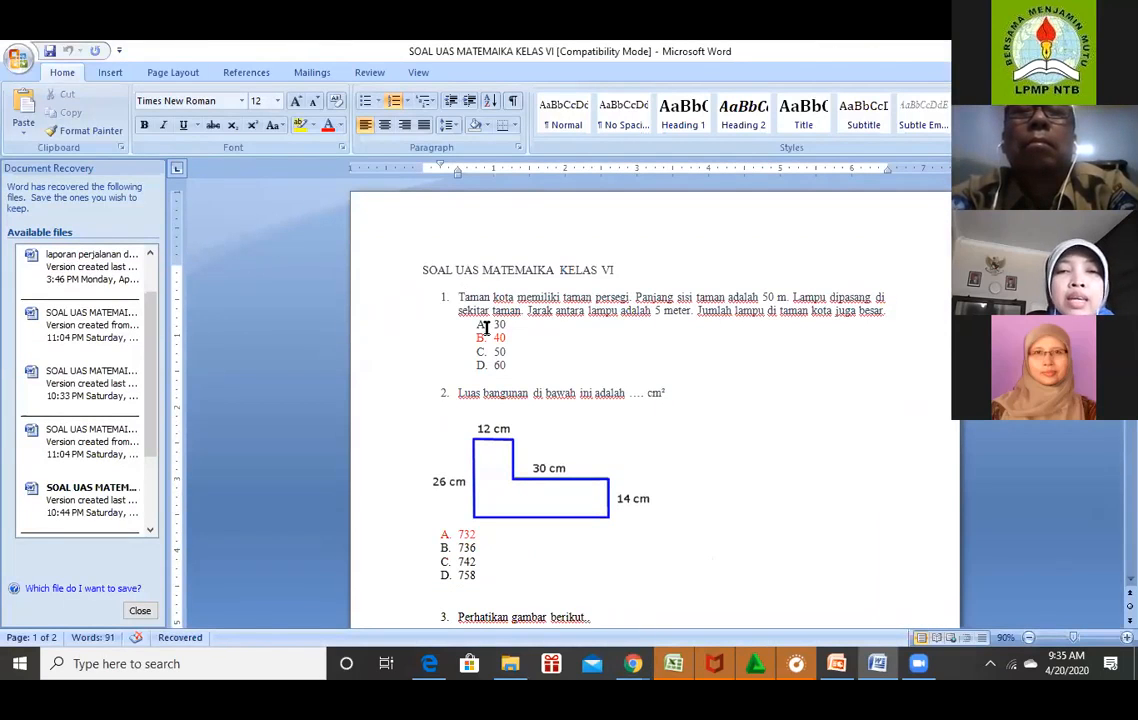
{"action": "key", "text": "BackSpace"}
{"action": "left_click_drag", "start_coordinate": [494, 325], "coordinate": [517, 369]}
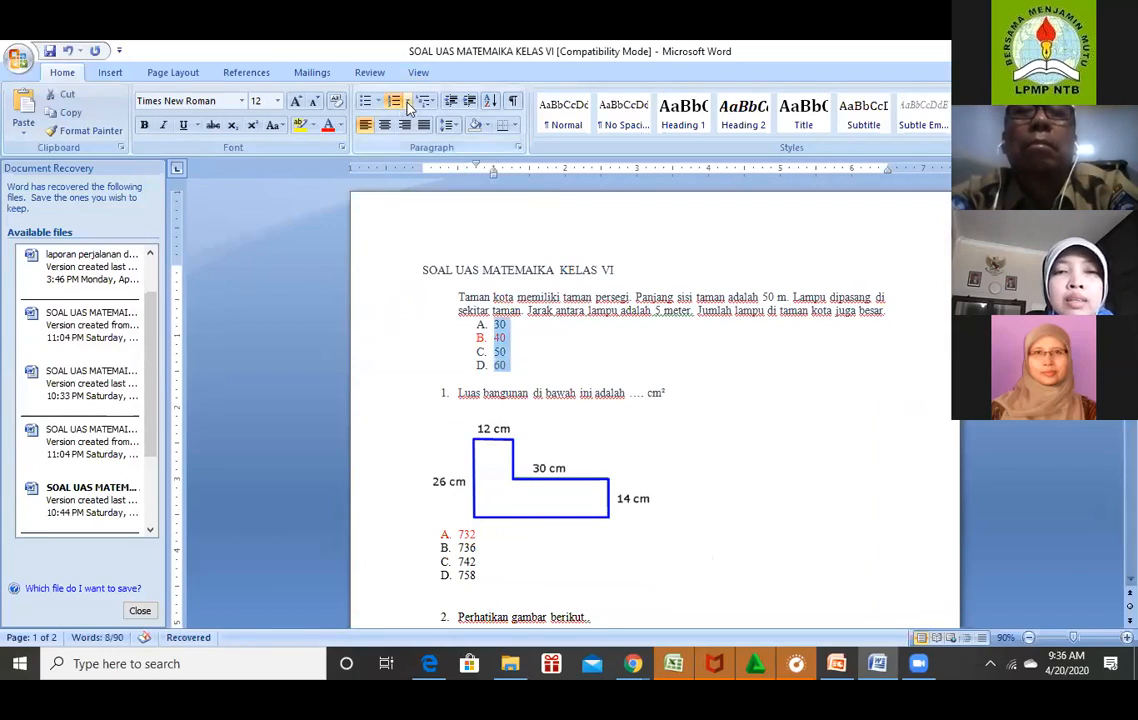
{"action": "left_click", "coordinate": [406, 101]}
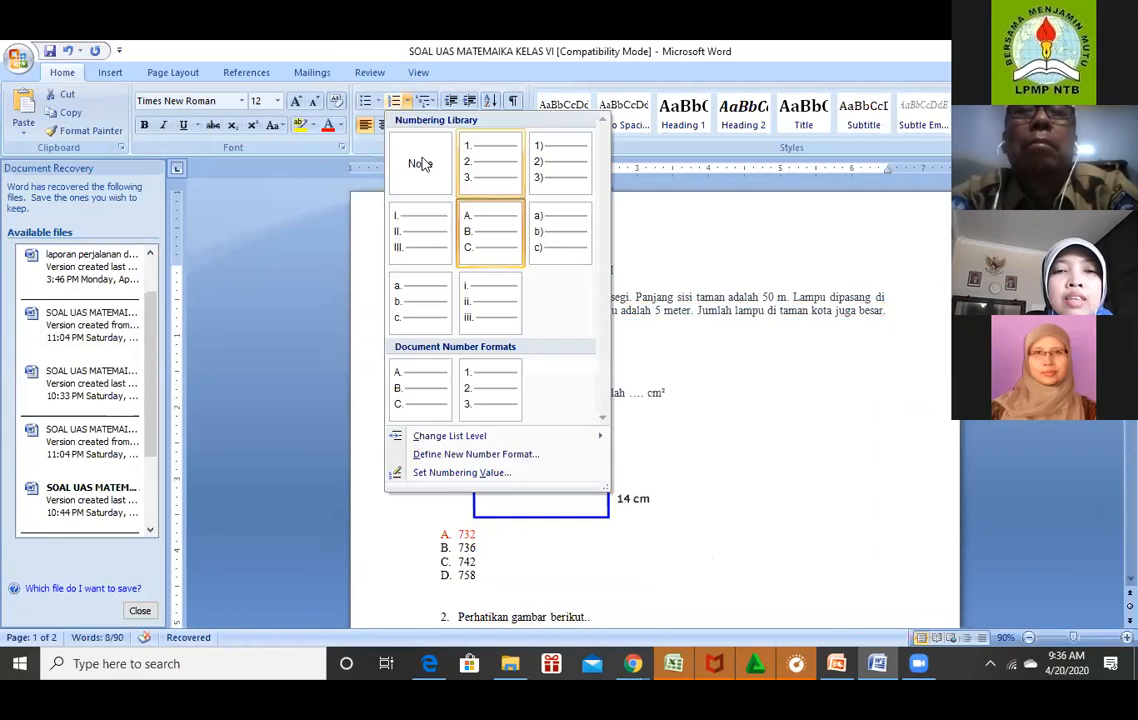
{"action": "left_click", "coordinate": [421, 163]}
{"action": "left_click", "coordinate": [508, 343]}
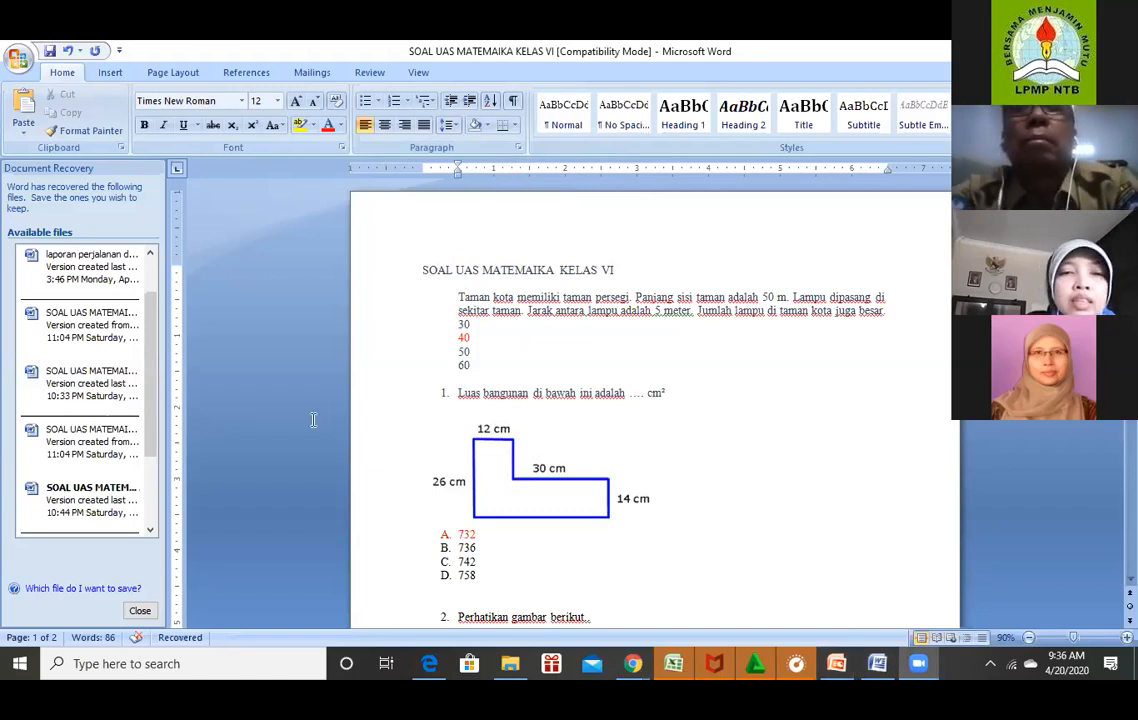
Prefix the form's first question text with '1.'.
{"action": "key", "text": "alt+Tab"}
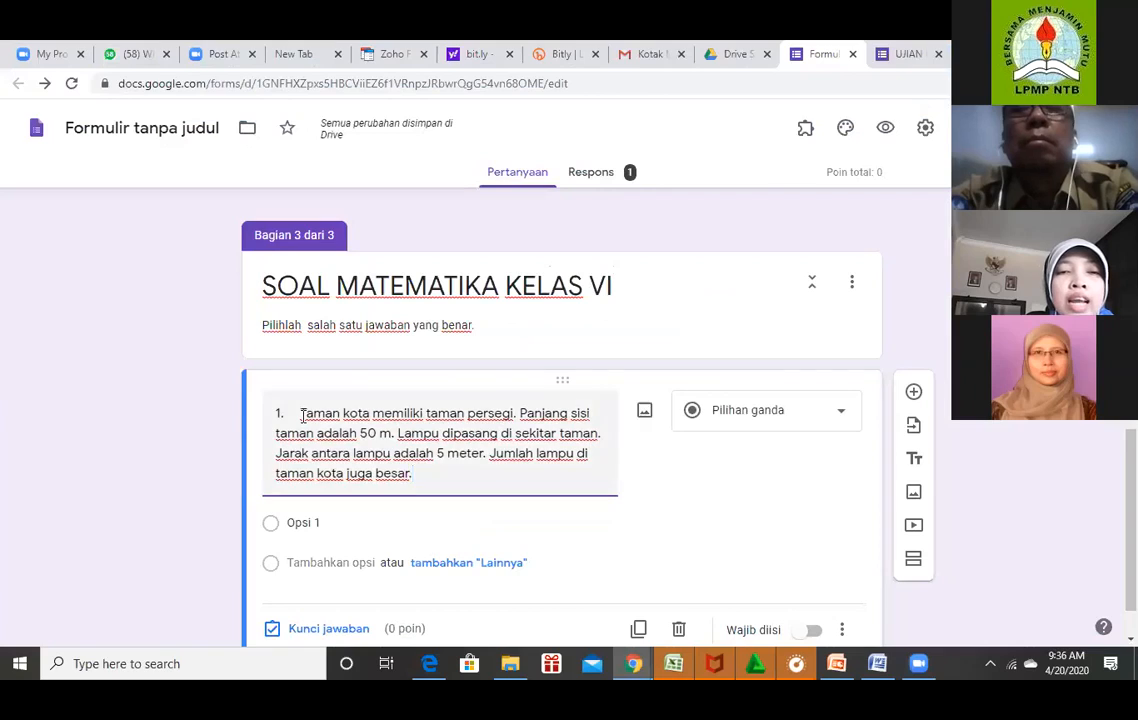
{"action": "left_click", "coordinate": [279, 413]}
{"action": "type", "text": "1."}
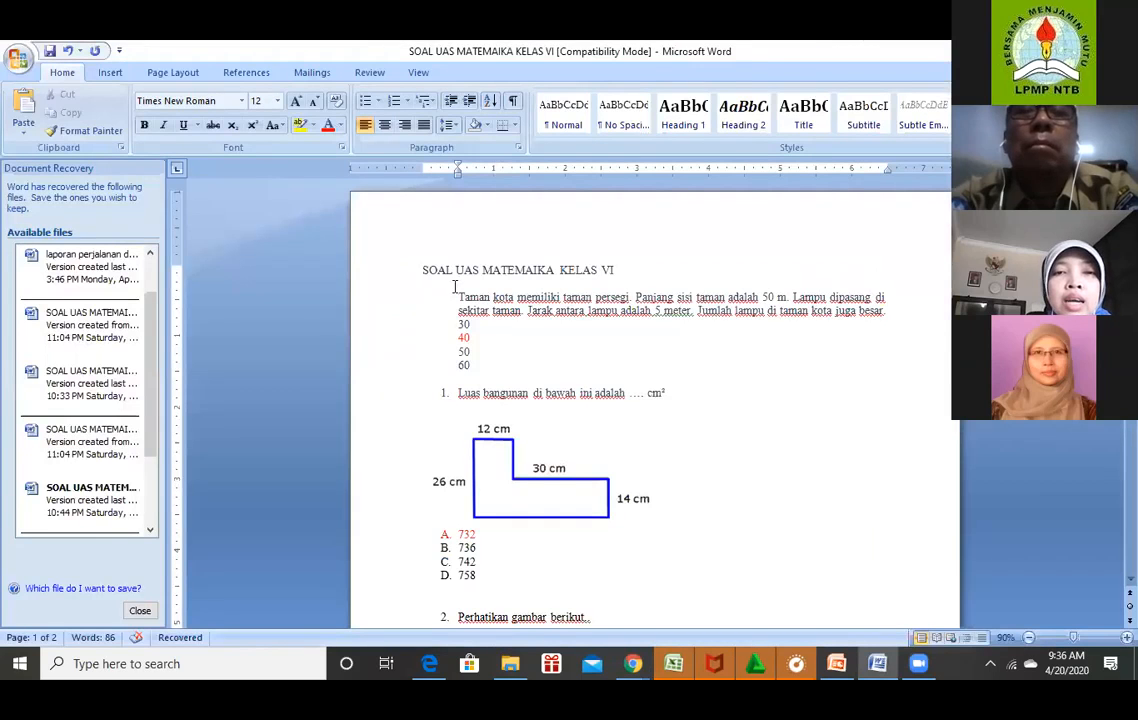
Copy question 1's unnumbered text from Word and delete the old numbered text in the form question.
{"action": "left_click_drag", "start_coordinate": [459, 298], "coordinate": [562, 298]}
{"action": "left_click_drag", "start_coordinate": [668, 288], "coordinate": [887, 313]}
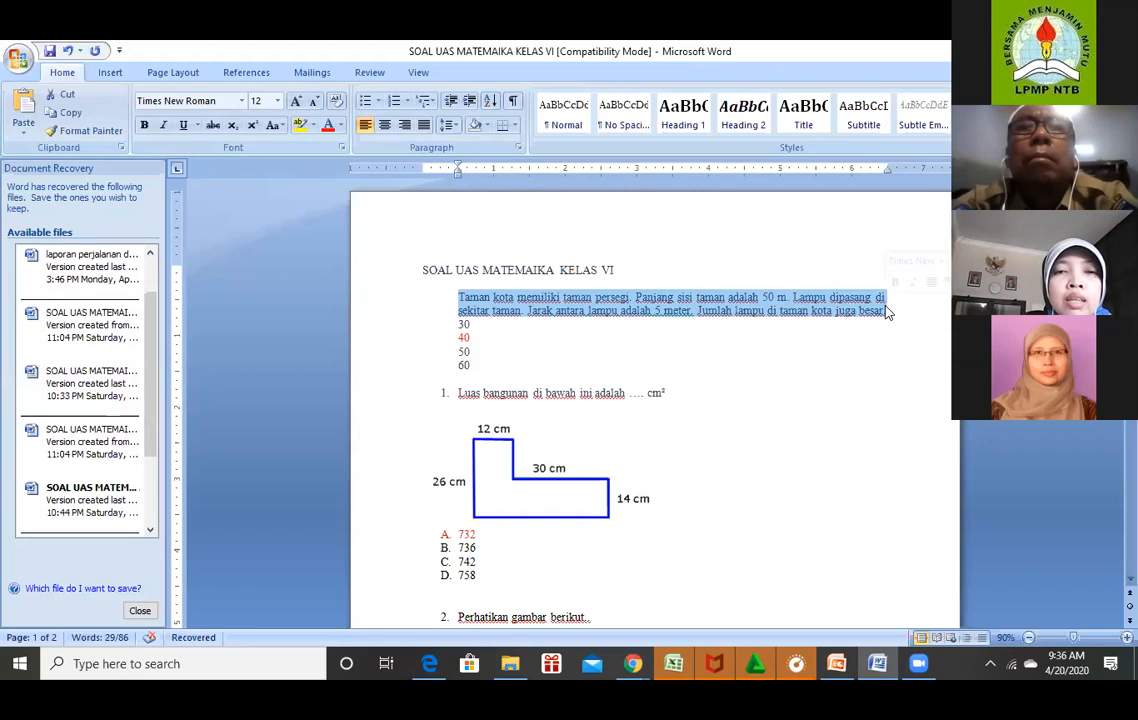
{"action": "key", "text": "alt+Tab"}
{"action": "left_click_drag", "start_coordinate": [277, 412], "coordinate": [458, 470]}
{"action": "key", "text": "ctrl+c"}
{"action": "key", "text": "BackSpace"}
{"action": "key", "text": "BackSpace"}
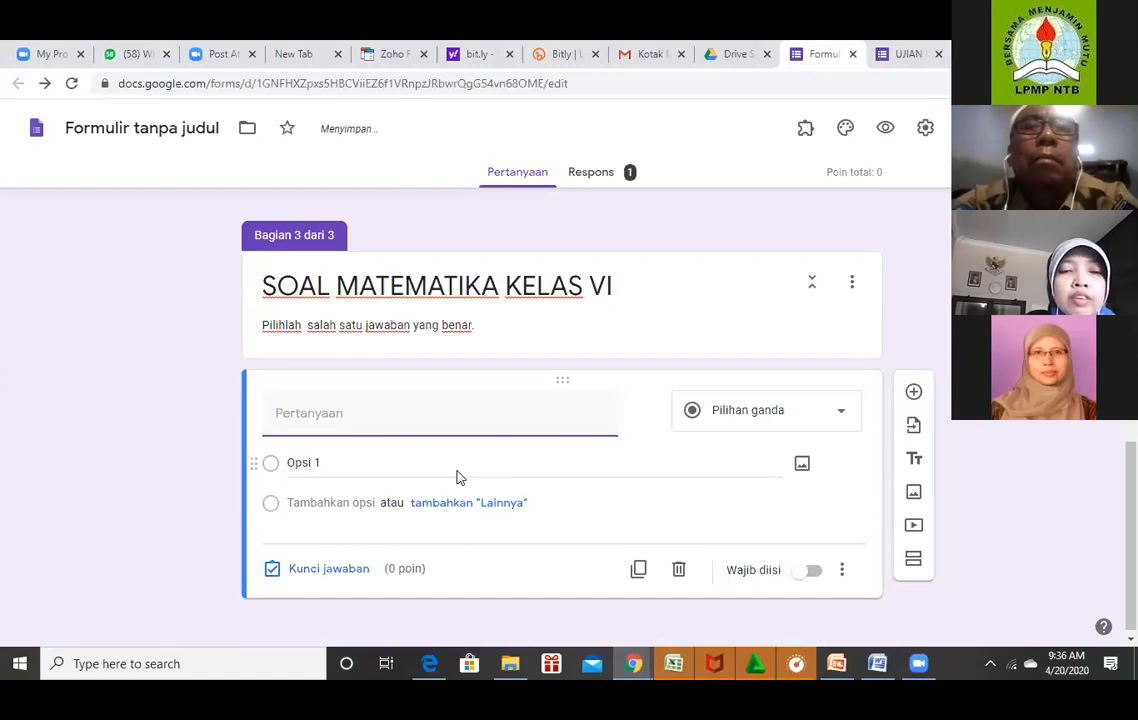
Paste question 1's unnumbered park-lamp text into the empty question field.
{"action": "key", "text": "ctrl+v"}
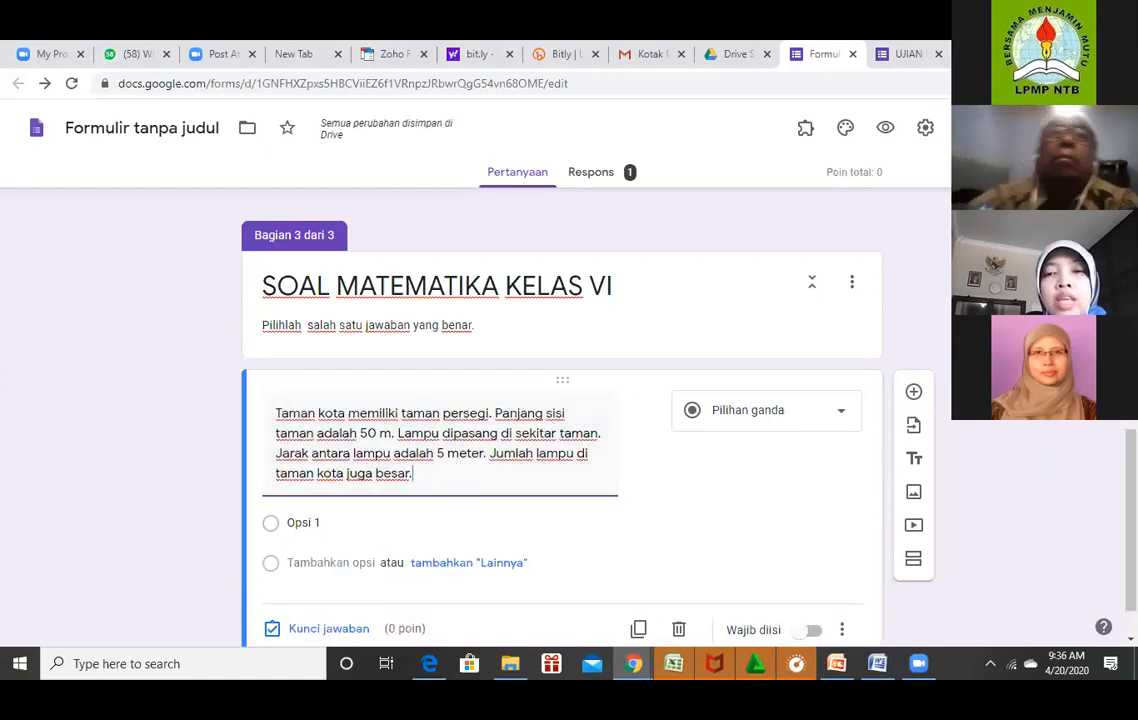
{"action": "scroll", "coordinate": [627, 496], "scroll_direction": "down", "scroll_amount": 1}
{"action": "scroll", "coordinate": [627, 496], "scroll_direction": "down", "scroll_amount": 1}
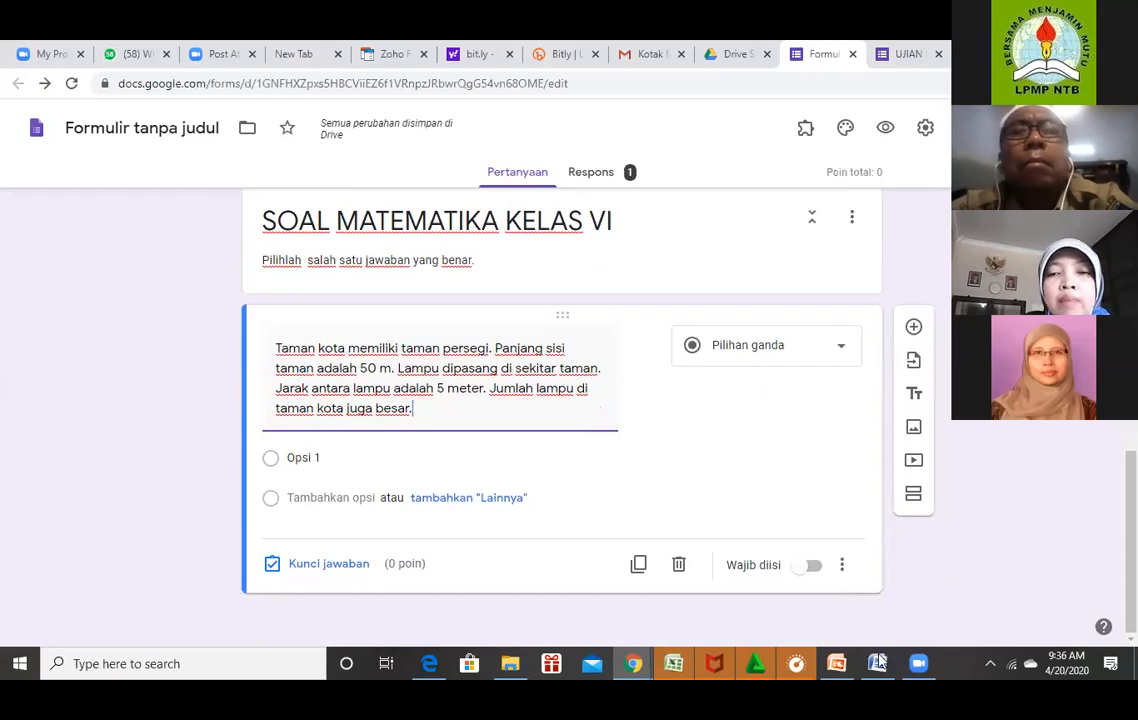
{"action": "mouse_move", "coordinate": [878, 663]}
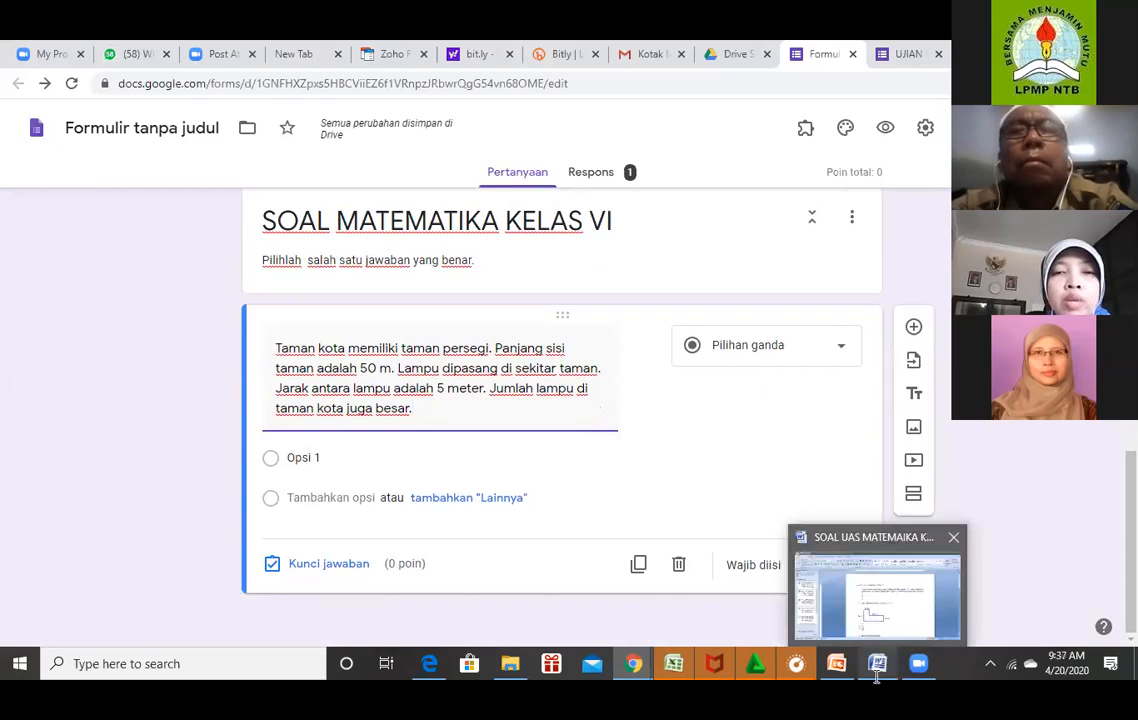
Copy the answer lines 30, 40, 50 and 60 from Word and return to the form's Opsi 1 field.
{"action": "key", "text": "alt+Tab"}
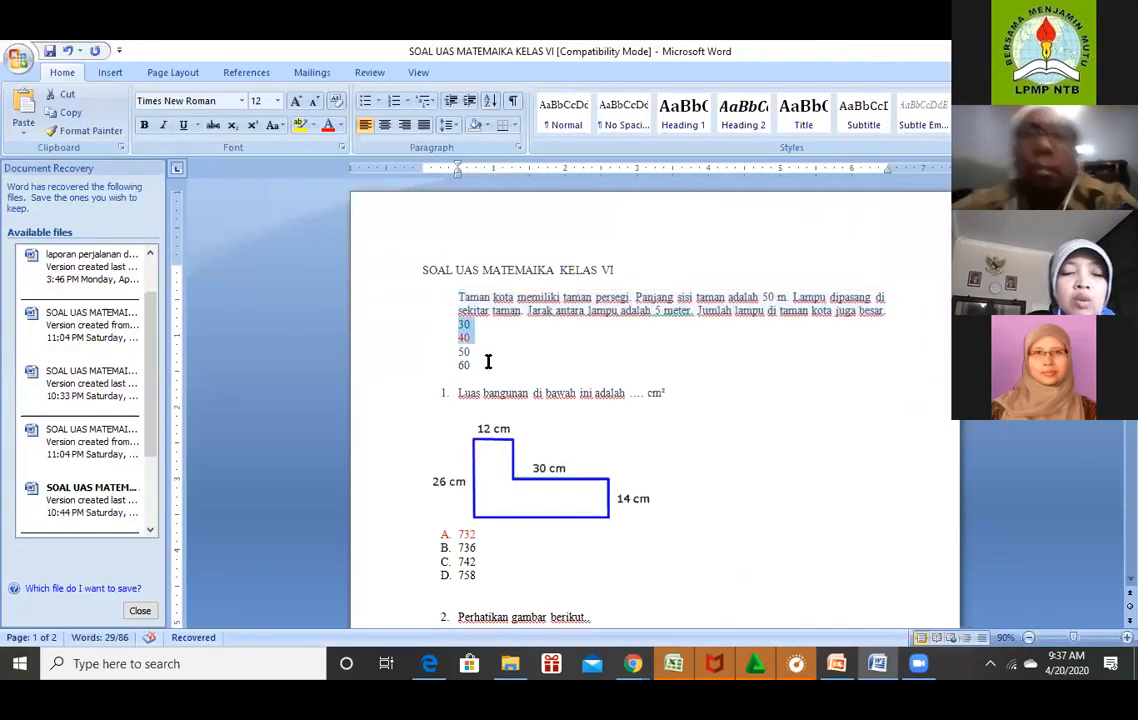
{"action": "left_click_drag", "start_coordinate": [488, 363], "coordinate": [487, 362]}
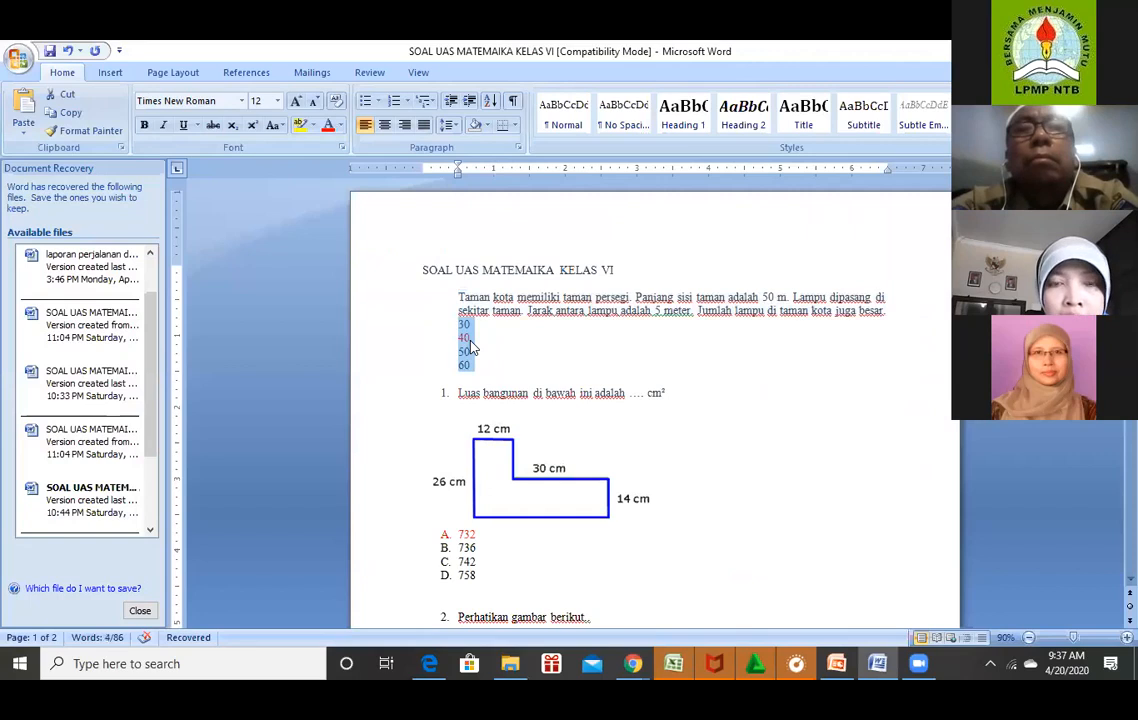
{"action": "left_click", "coordinate": [518, 335]}
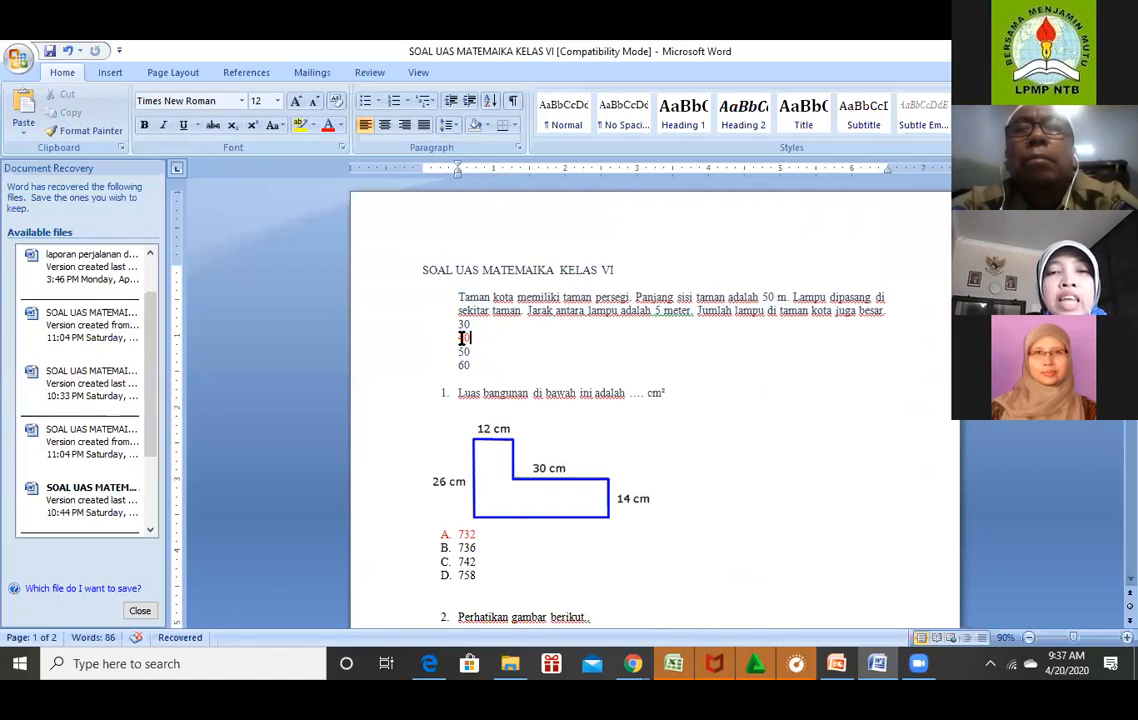
{"action": "left_click_drag", "start_coordinate": [460, 325], "coordinate": [490, 371]}
{"action": "key", "text": "ctrl+c"}
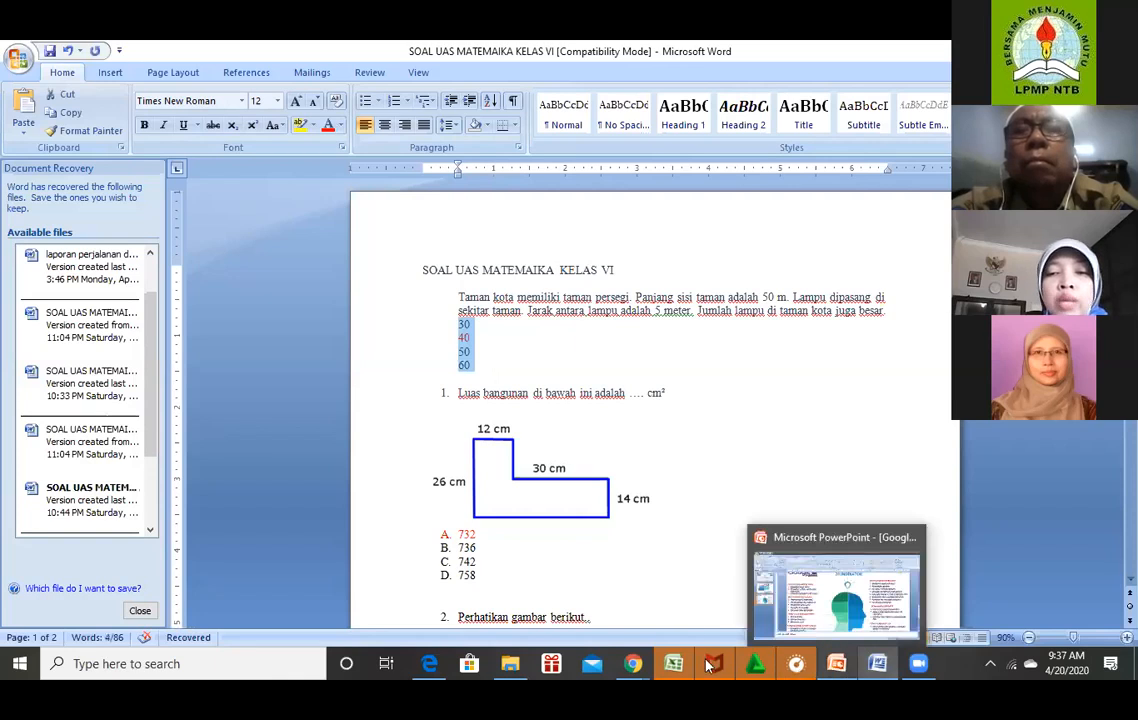
{"action": "left_click", "coordinate": [633, 663]}
{"action": "left_click", "coordinate": [690, 622]}
{"action": "left_click", "coordinate": [353, 450]}
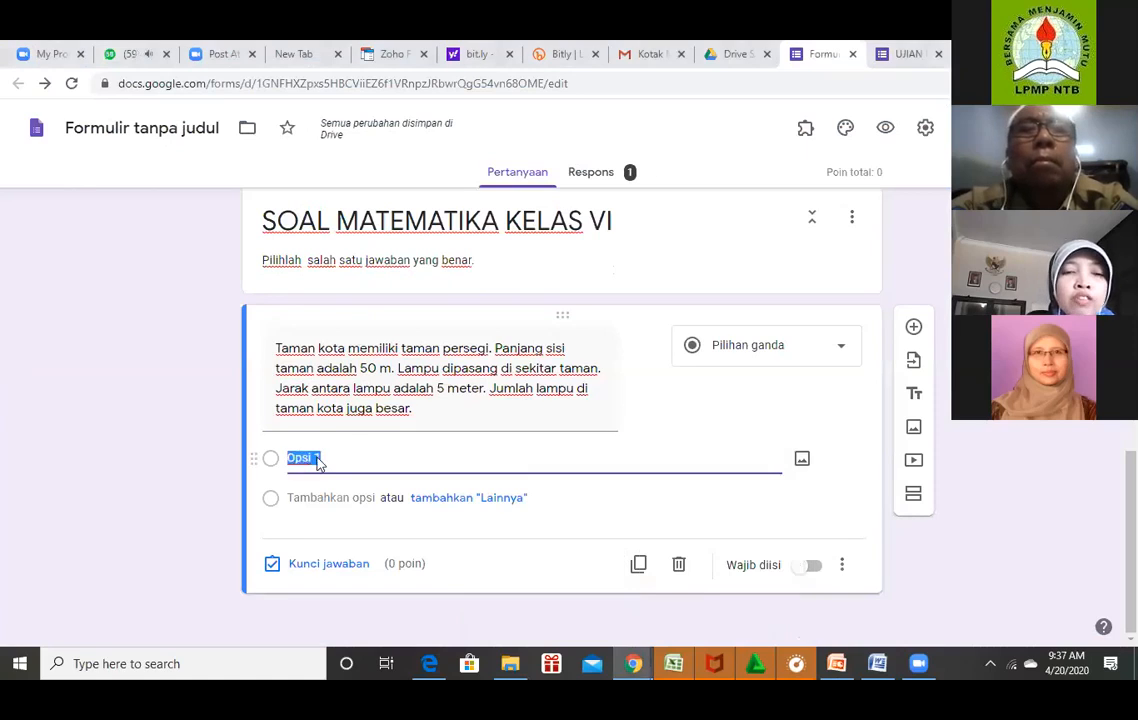
Paste 30, 40, 50 and 60 in as the question's four multiple-choice options.
{"action": "key", "text": "ctrl+v"}
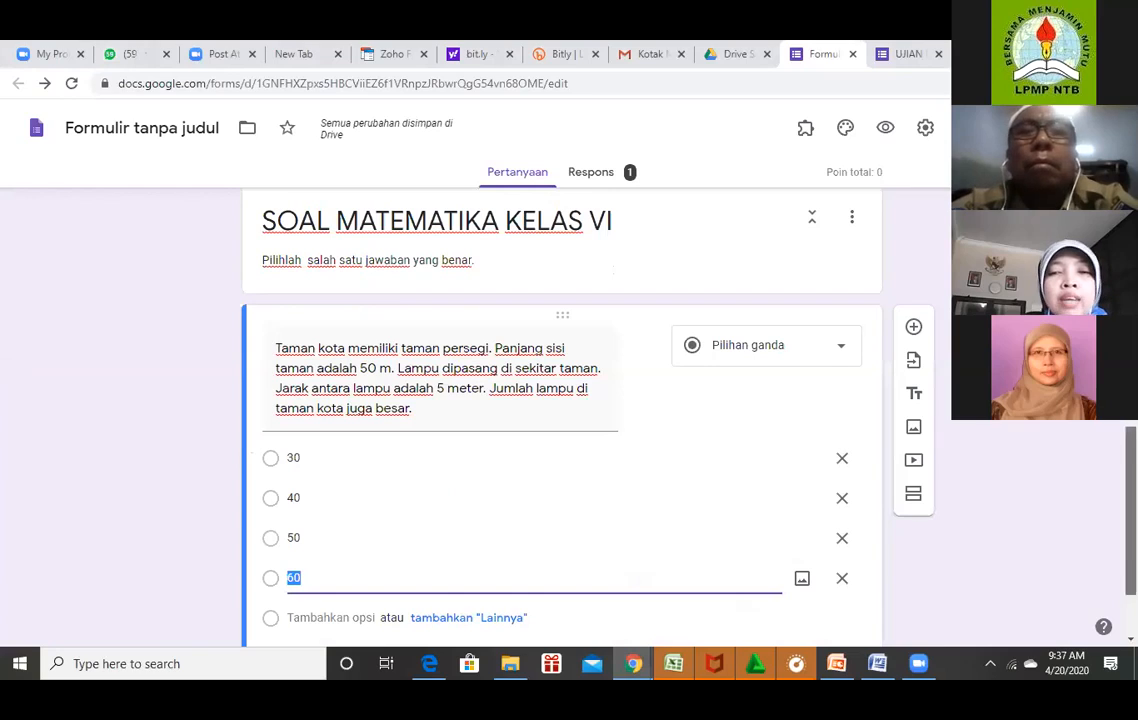
{"action": "scroll", "coordinate": [560, 420], "scroll_direction": "down", "scroll_amount": 1}
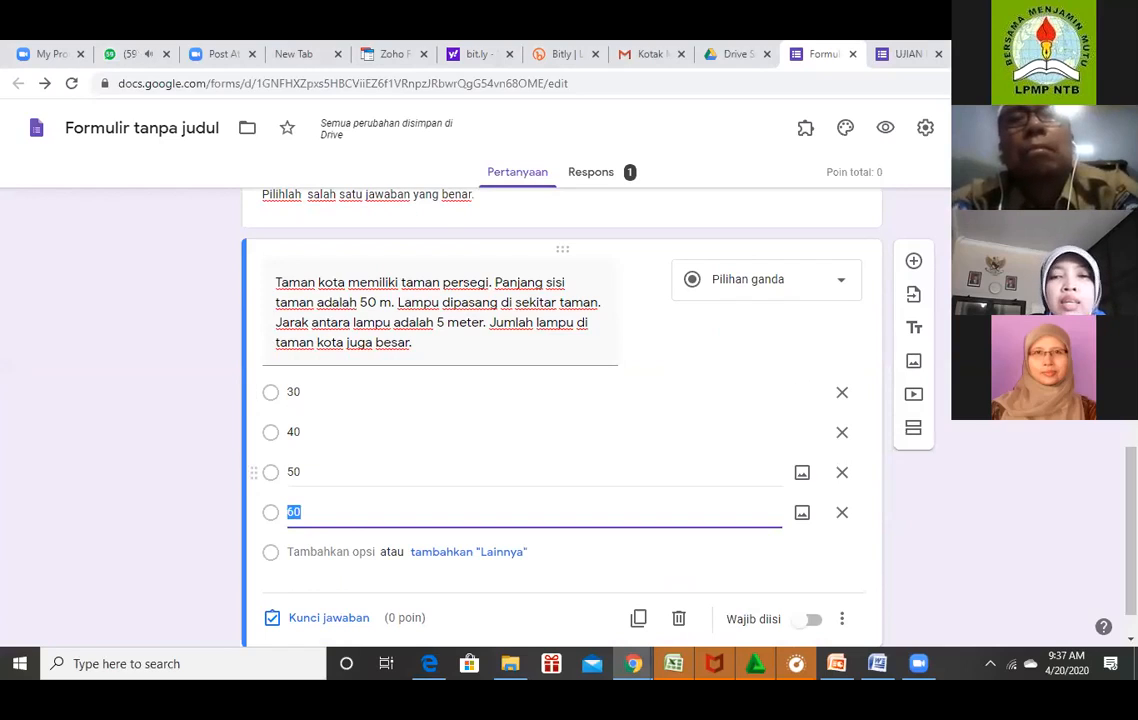
{"action": "scroll", "coordinate": [416, 413], "scroll_direction": "down", "scroll_amount": 1}
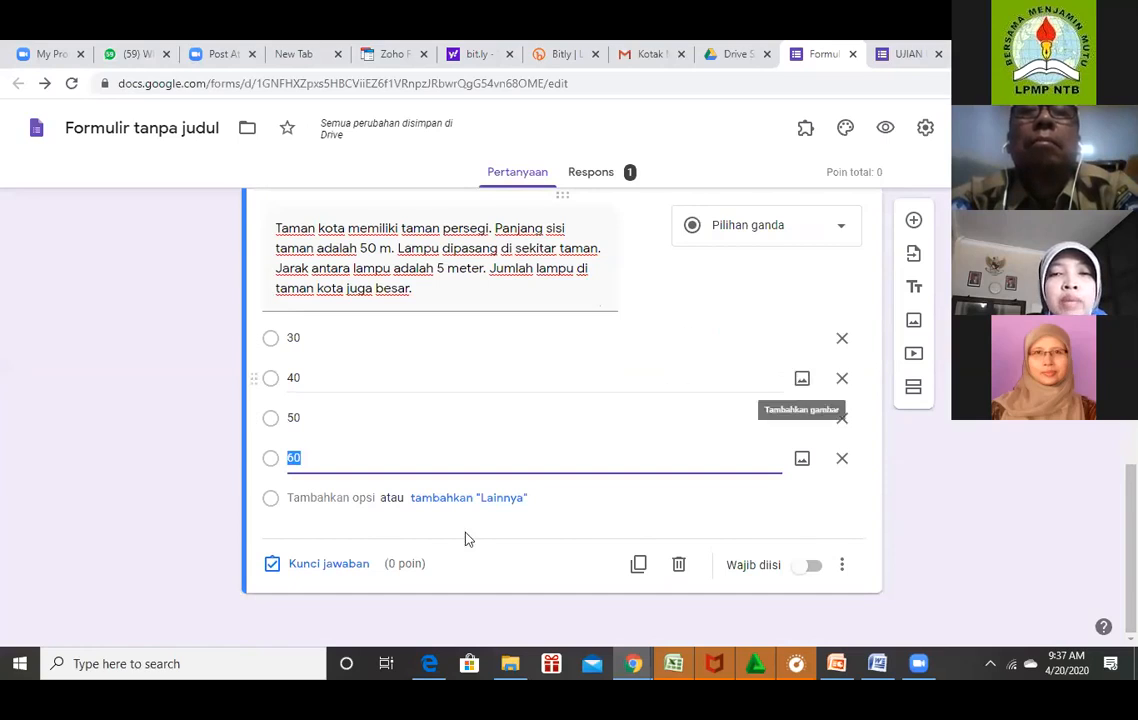
Open the lamp question's answer key and enter 25 as its point value.
{"action": "left_click", "coordinate": [275, 567]}
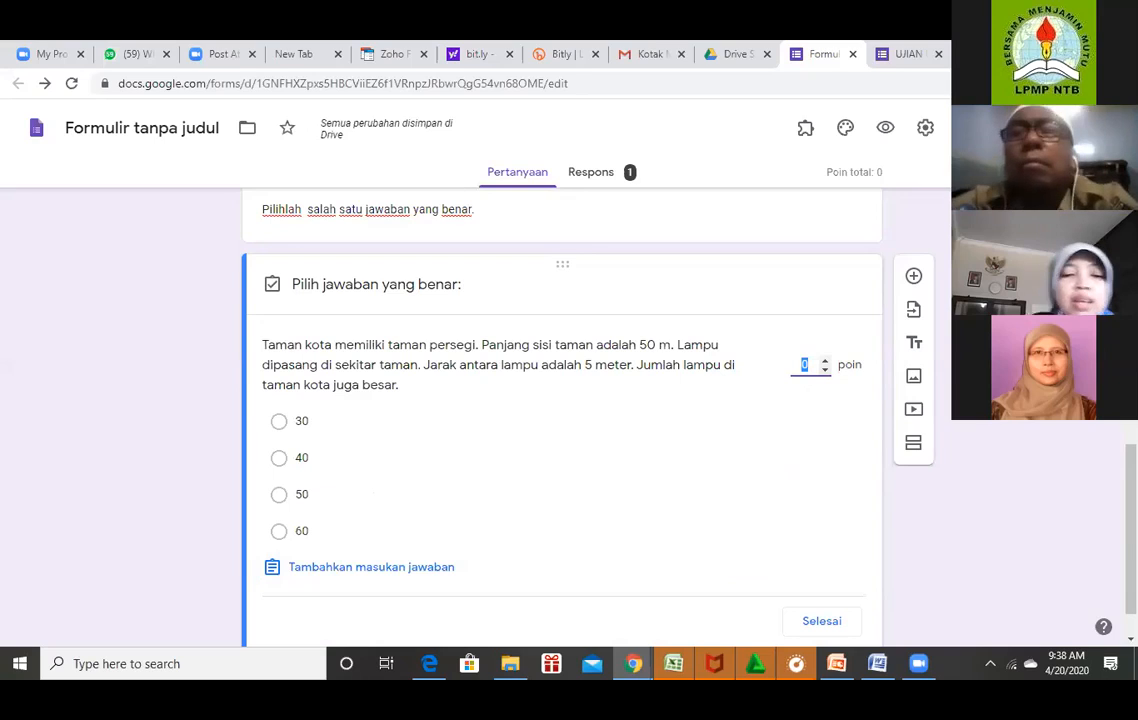
{"action": "type", "text": "25"}
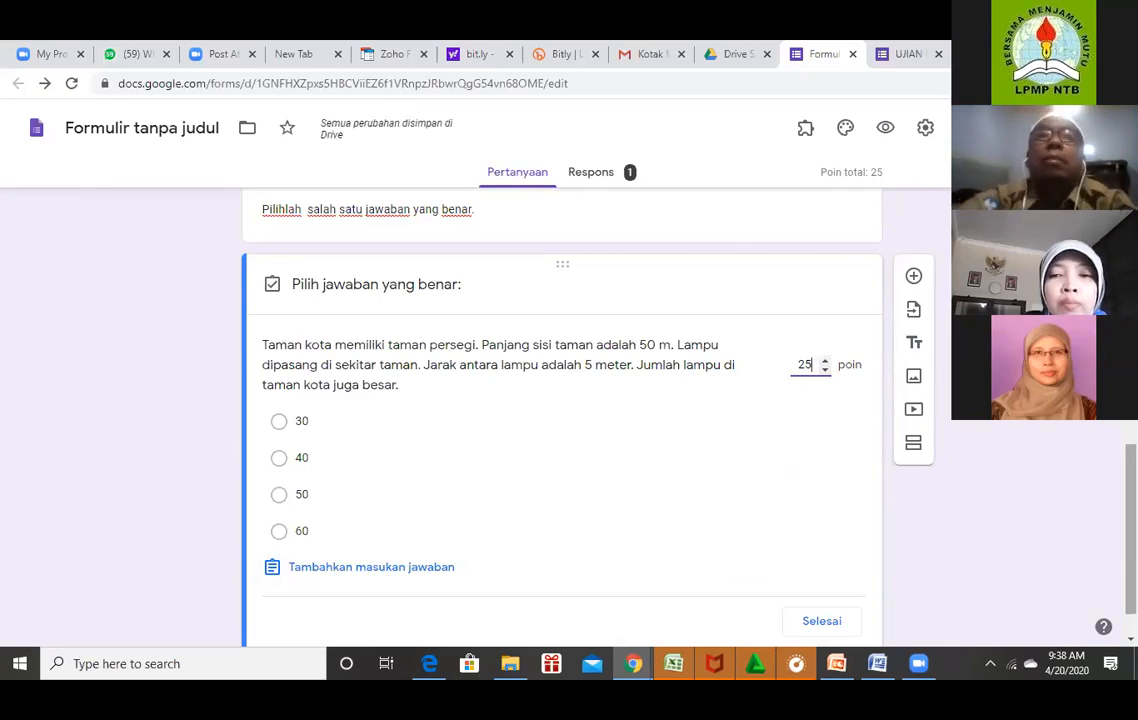
{"action": "scroll", "coordinate": [562, 420], "scroll_direction": "down", "scroll_amount": 1}
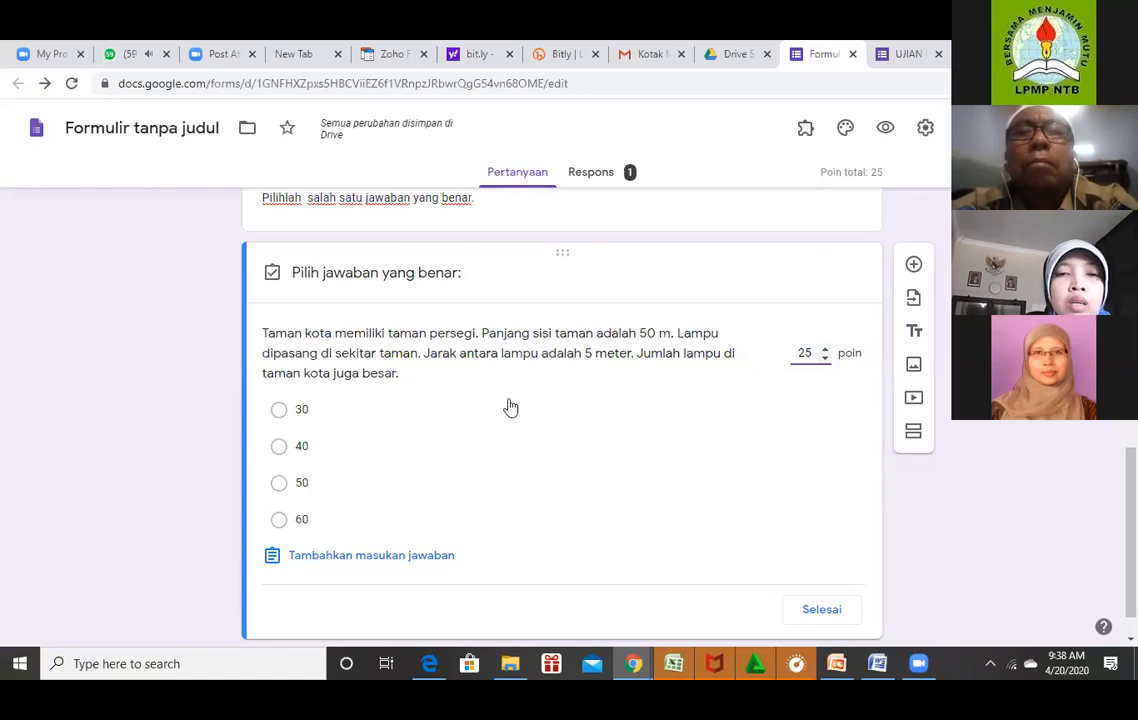
Mark 40 as the correct answer and finish the answer key.
{"action": "left_click", "coordinate": [284, 457]}
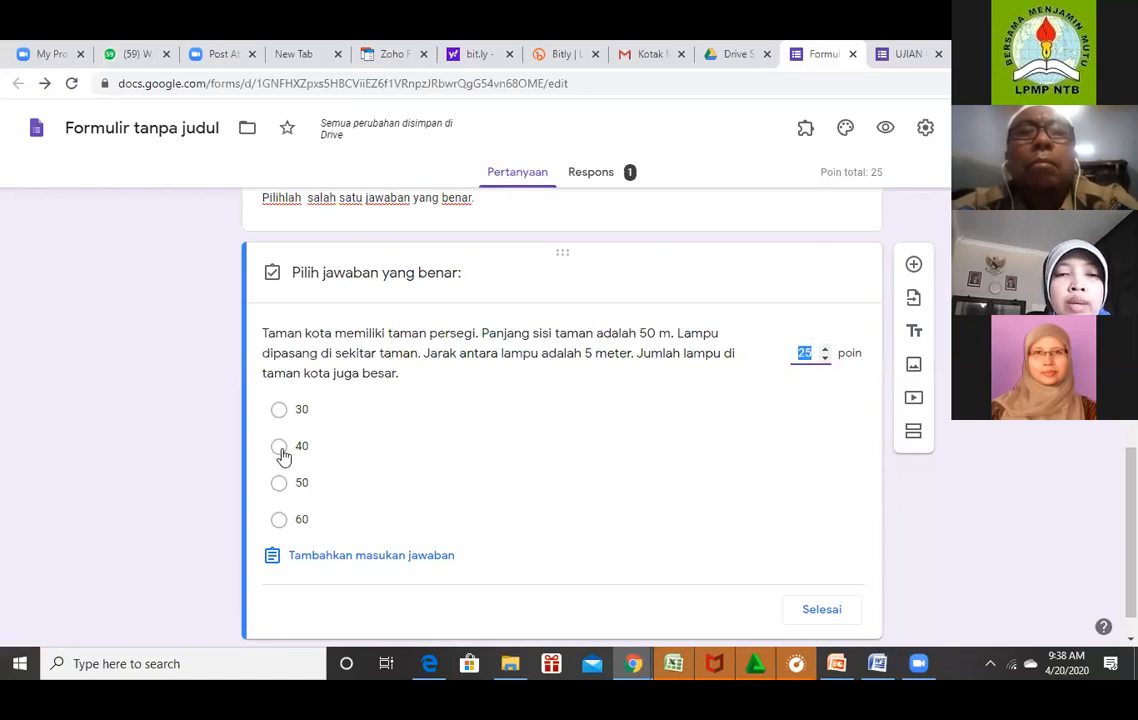
{"action": "left_click", "coordinate": [284, 455]}
{"action": "left_click", "coordinate": [280, 447]}
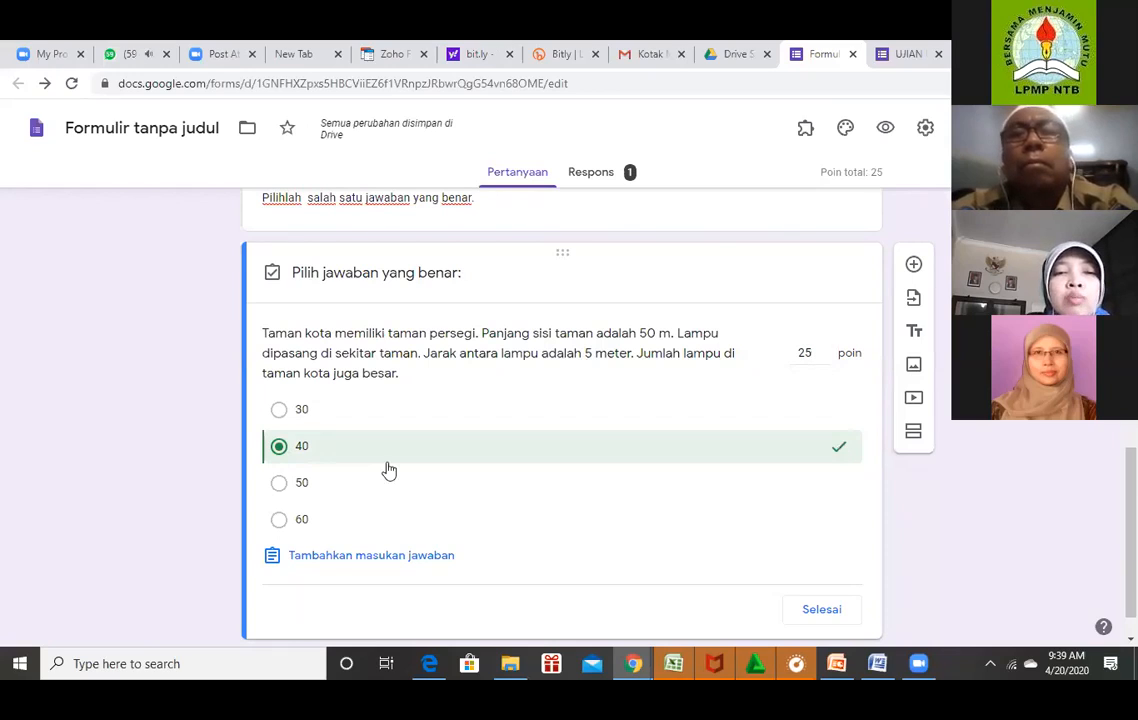
{"action": "scroll", "coordinate": [560, 400], "scroll_direction": "down", "scroll_amount": 1}
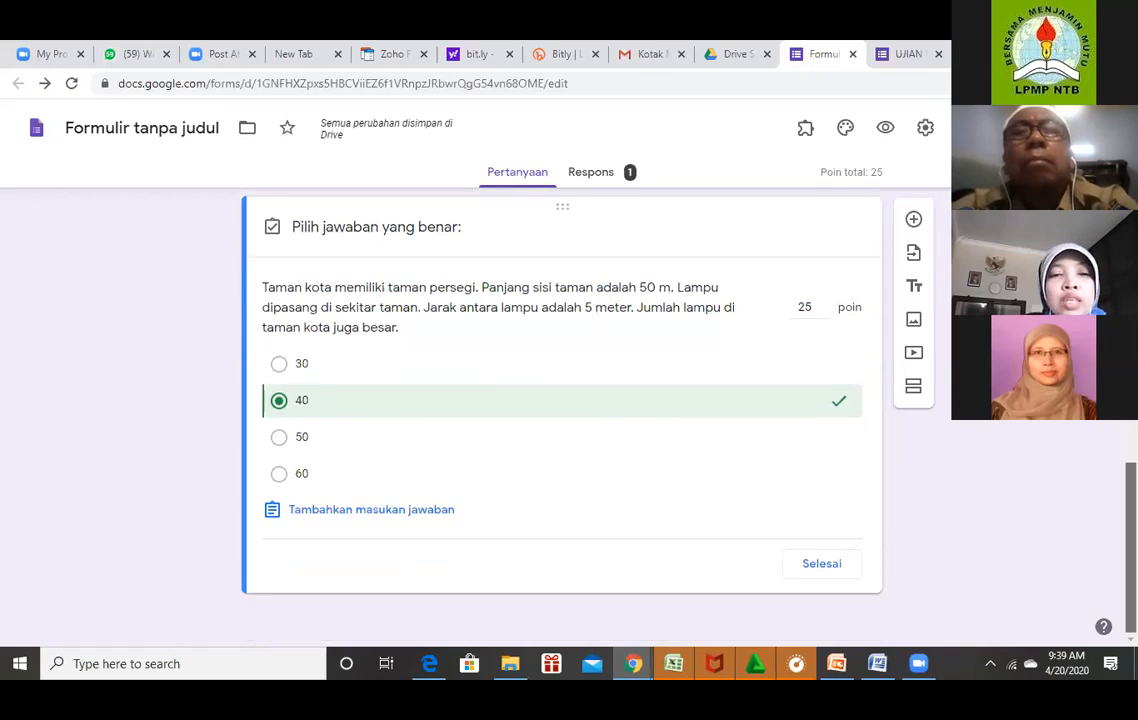
{"action": "left_click", "coordinate": [822, 566]}
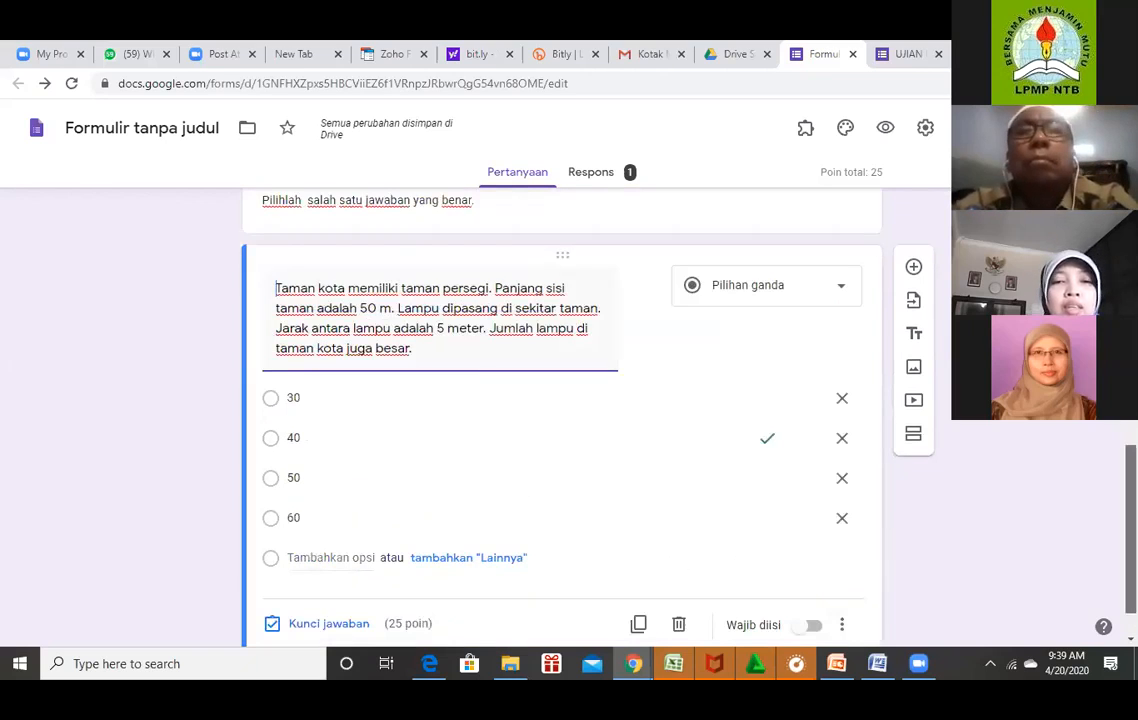
Switch on Wajib diisi so the lamp question is required.
{"action": "scroll", "coordinate": [560, 420], "scroll_direction": "down", "scroll_amount": 1}
{"action": "scroll", "coordinate": [560, 420], "scroll_direction": "up", "scroll_amount": 1}
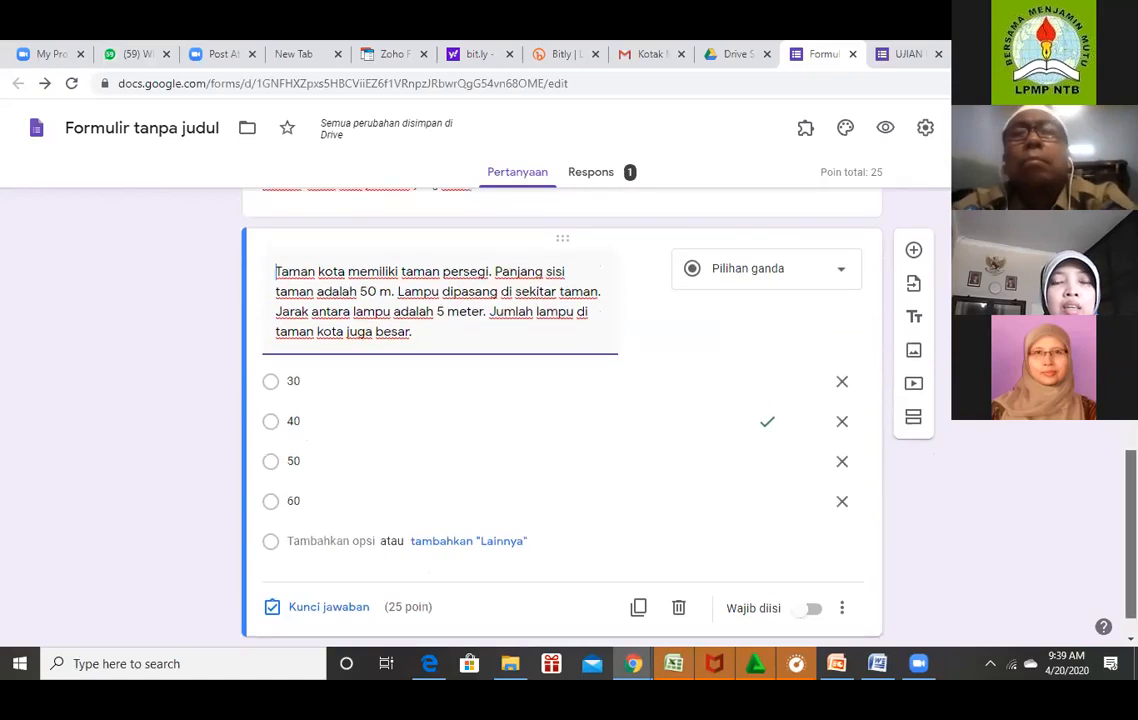
{"action": "scroll", "coordinate": [560, 420], "scroll_direction": "down", "scroll_amount": 1}
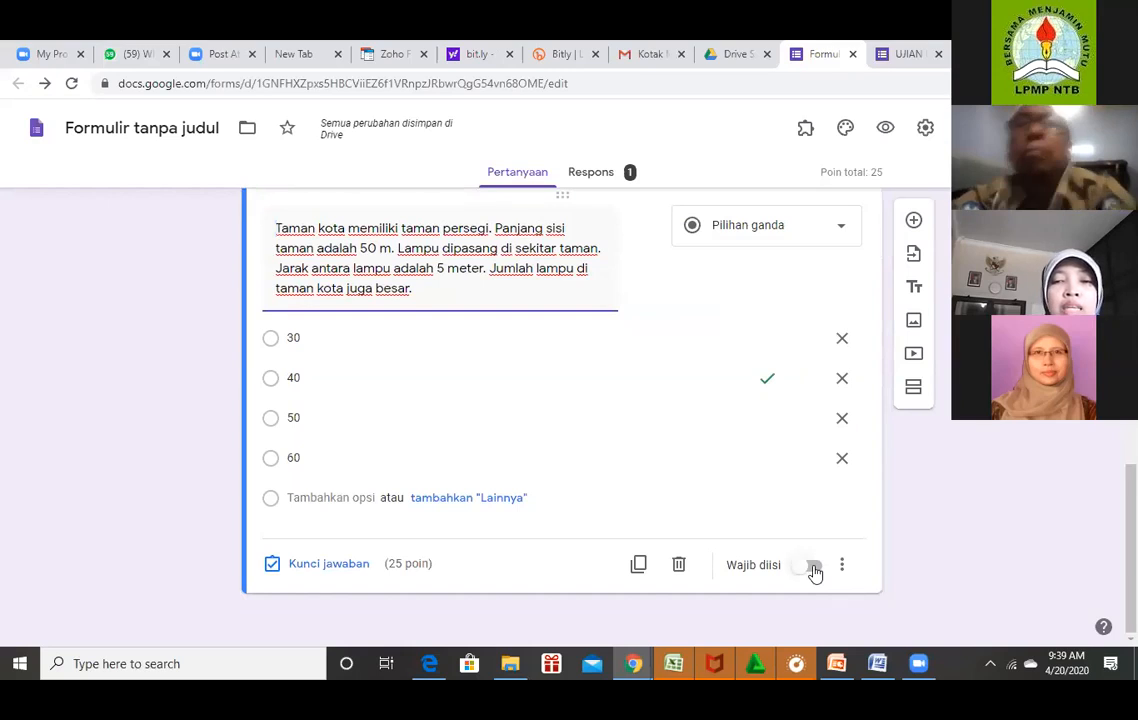
{"action": "left_click", "coordinate": [813, 566]}
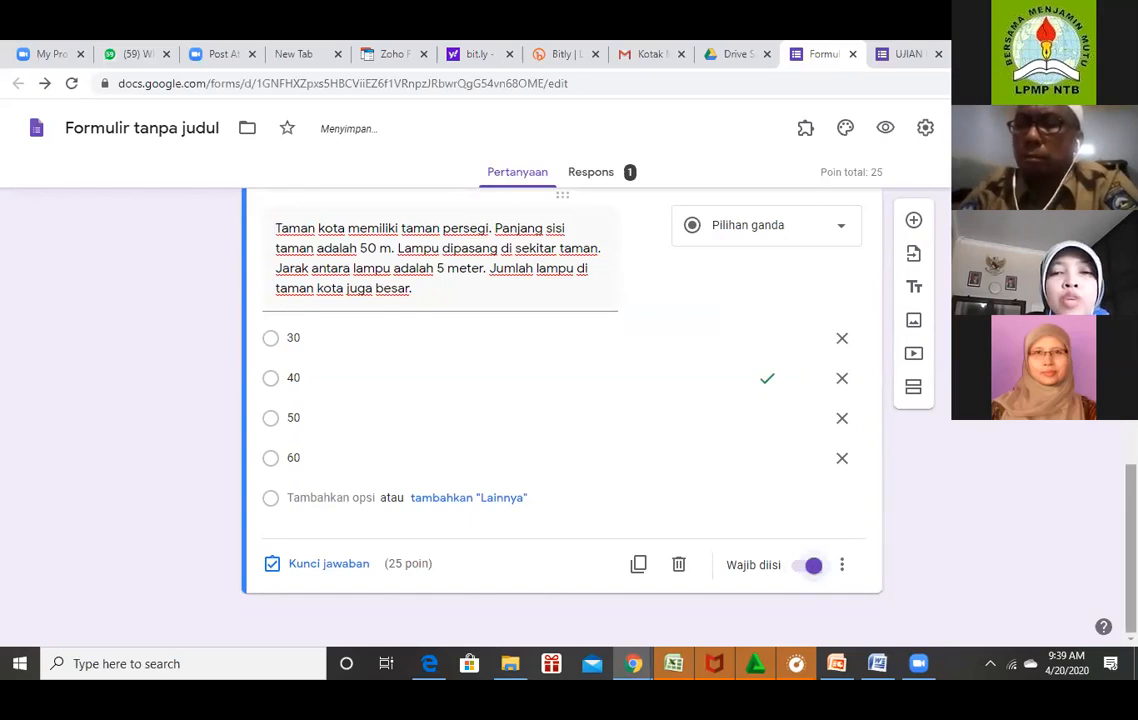
{"action": "left_click", "coordinate": [877, 664]}
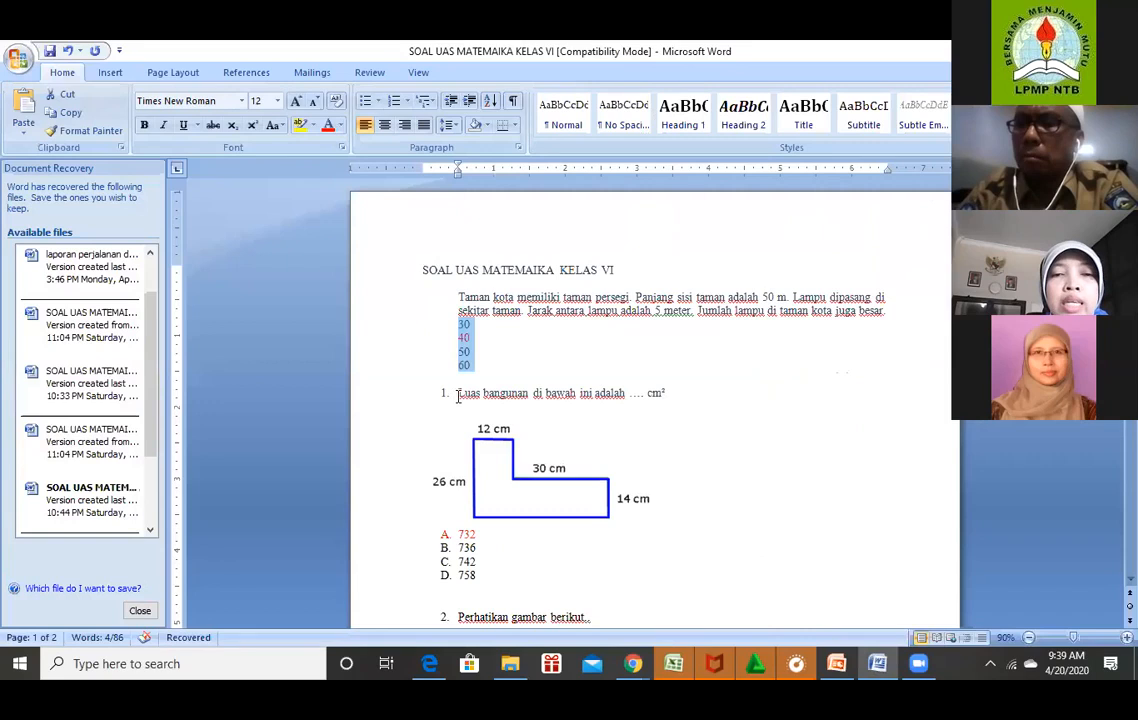
Remove the '1.' before 'Luas bangunan' and set the 732–758 answers' numbering to None.
{"action": "left_click", "coordinate": [457, 396]}
{"action": "key", "text": "BackSpace"}
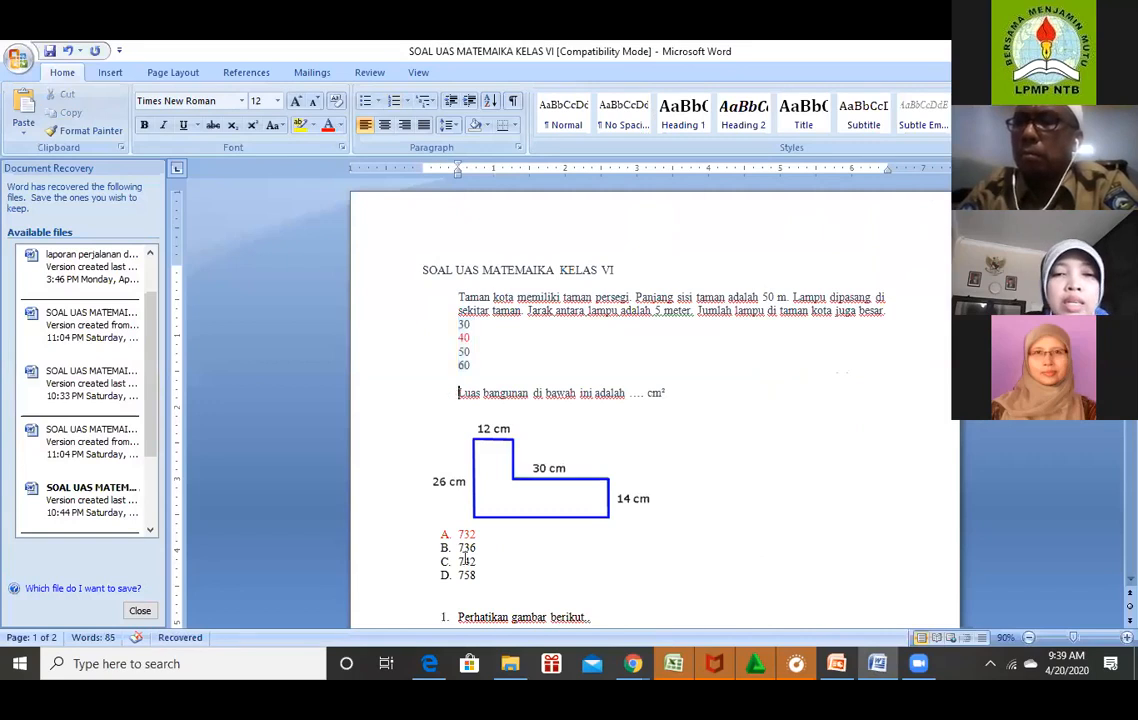
{"action": "left_click_drag", "start_coordinate": [491, 586], "coordinate": [435, 515]}
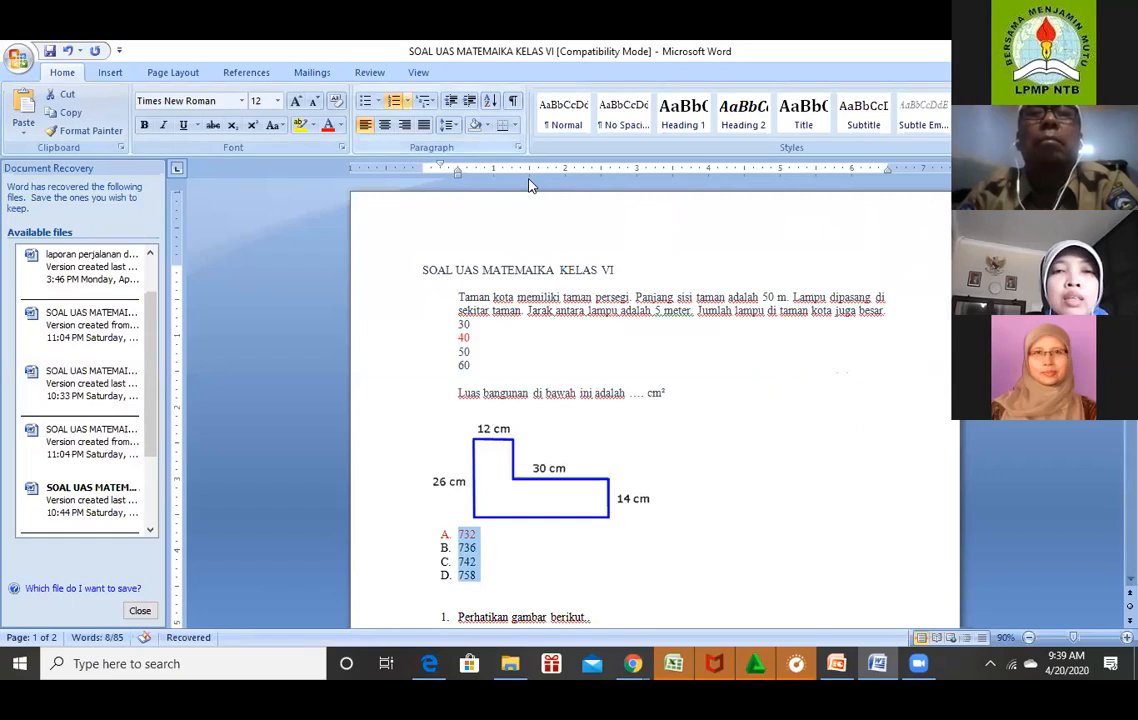
{"action": "left_click", "coordinate": [407, 104]}
{"action": "left_click", "coordinate": [416, 166]}
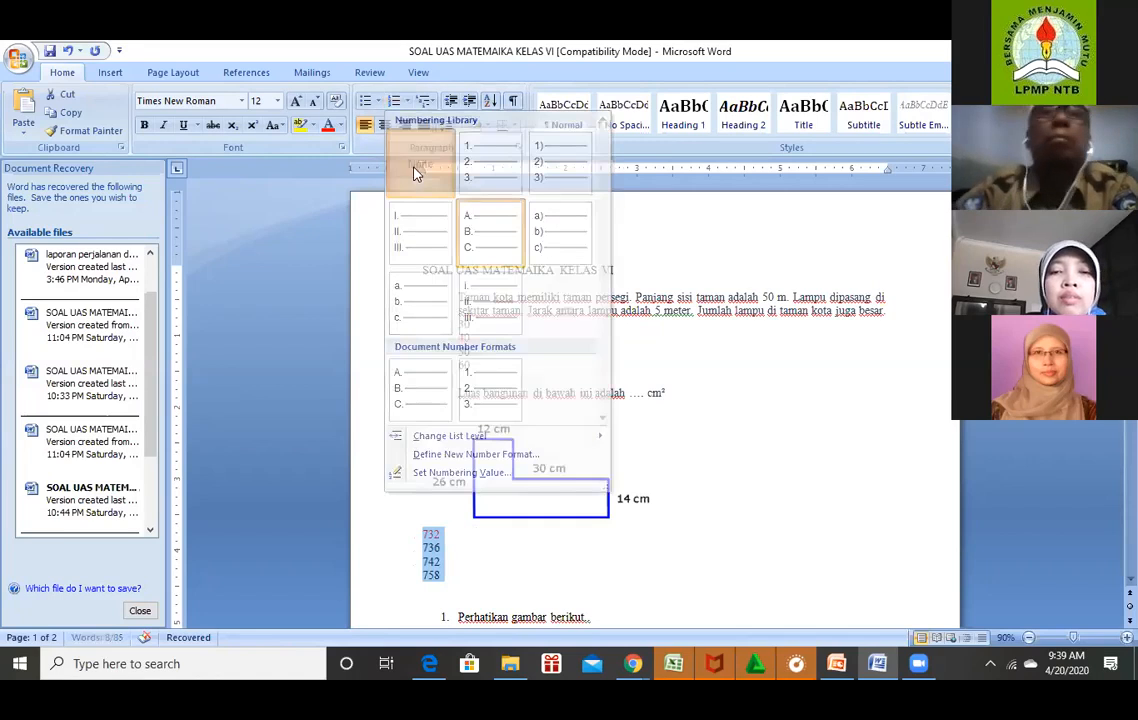
{"action": "left_click", "coordinate": [744, 437]}
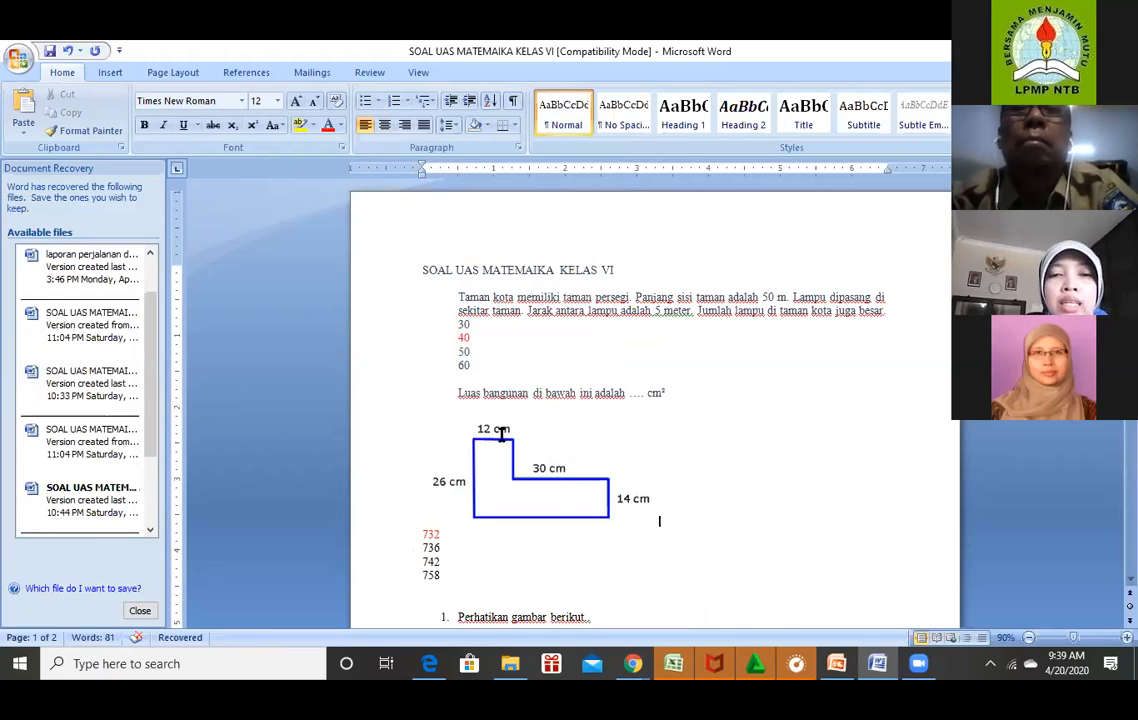
{"action": "left_click", "coordinate": [507, 478]}
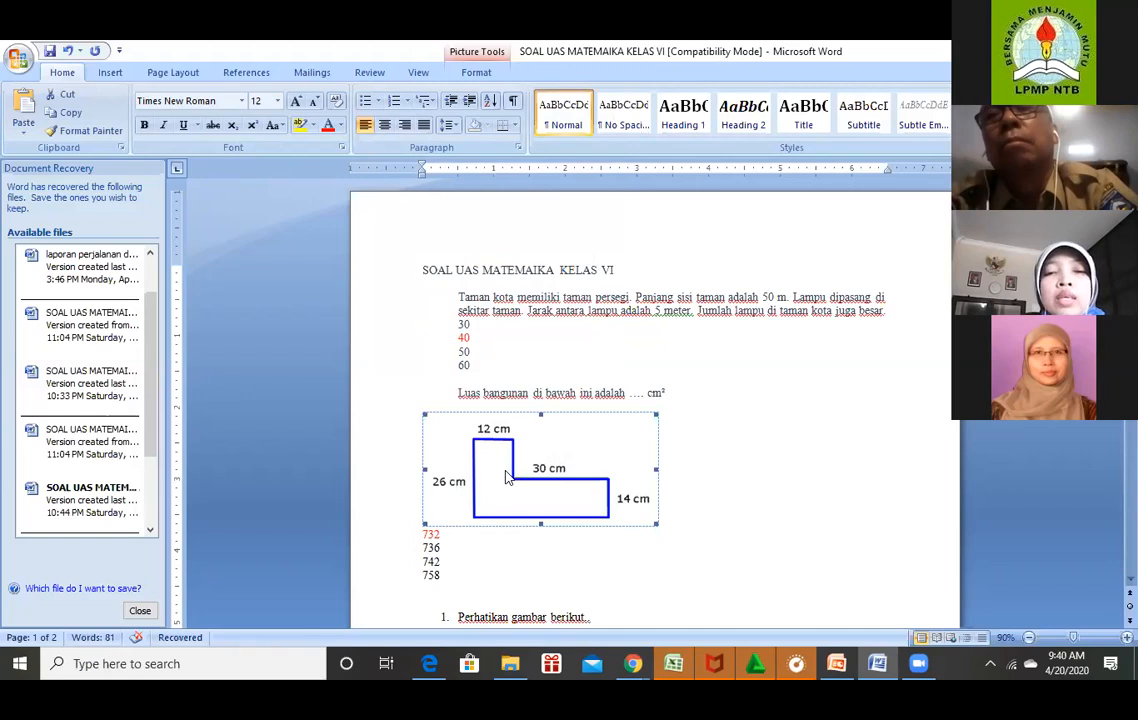
{"action": "left_click", "coordinate": [748, 446]}
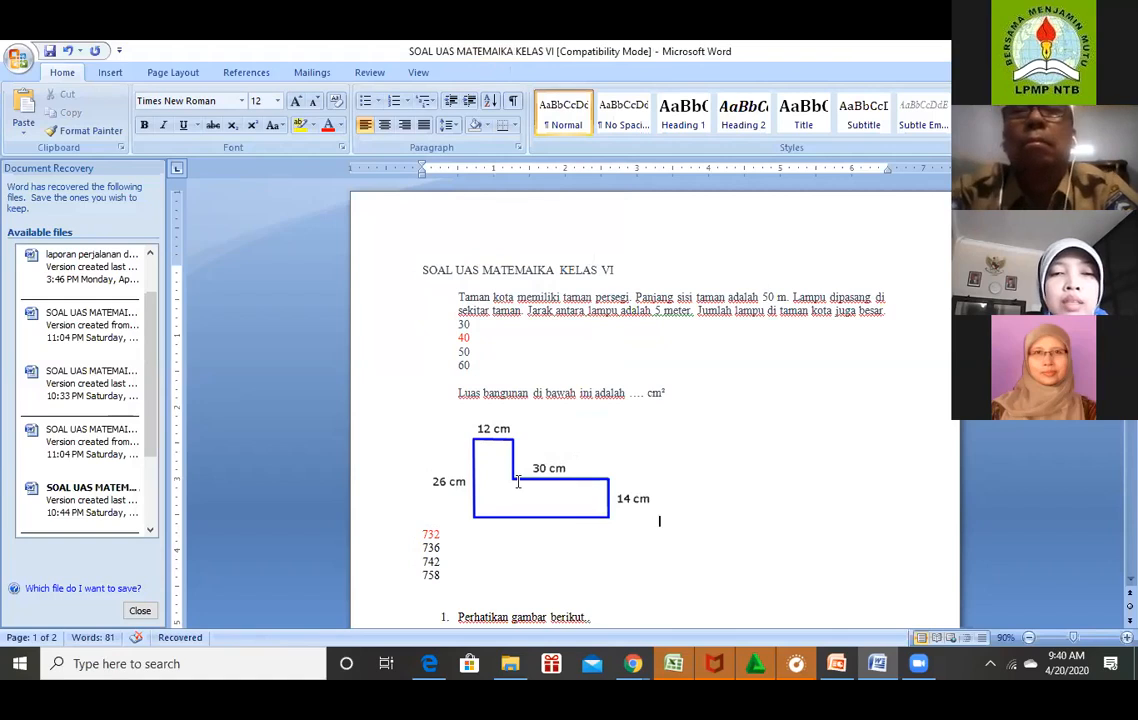
Search Windows for 'snip' and launch Snipping Tool from the results.
{"action": "left_click", "coordinate": [255, 661]}
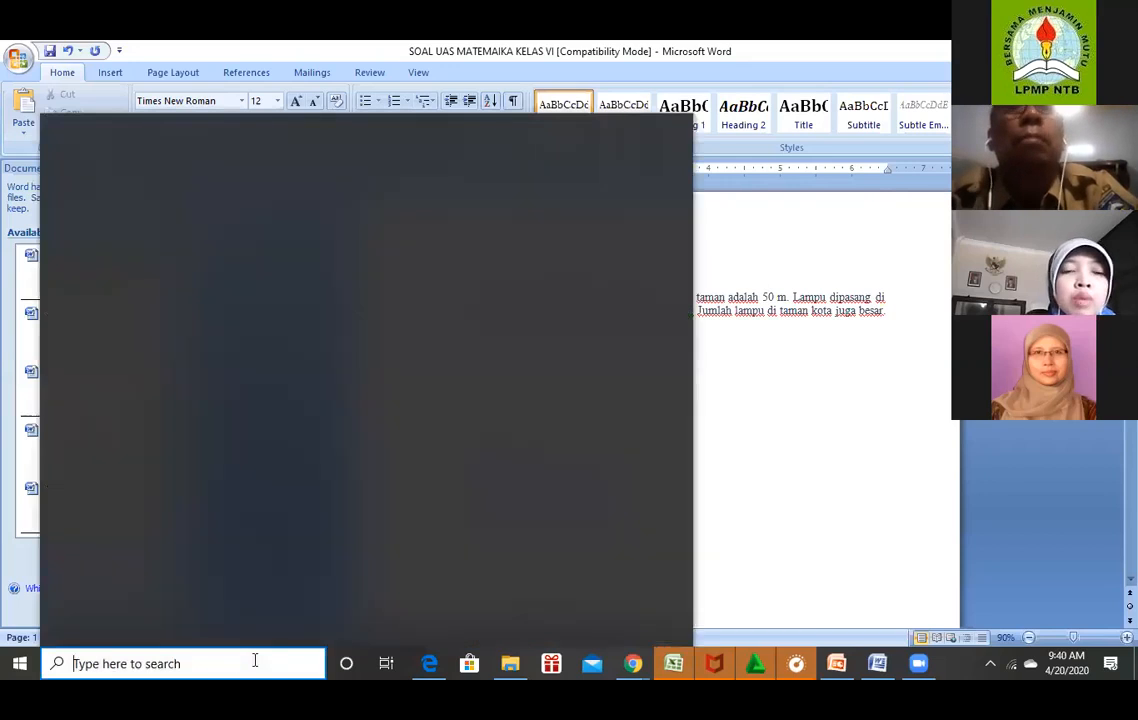
{"action": "type", "text": "s"}
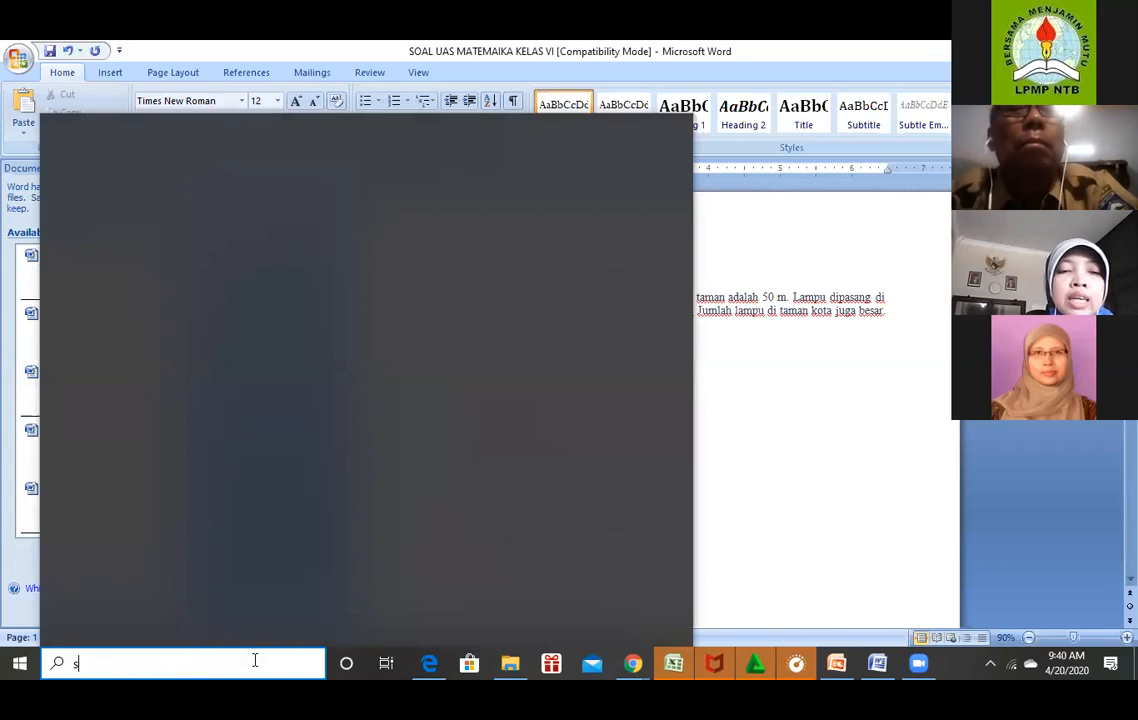
{"action": "type", "text": "ni"}
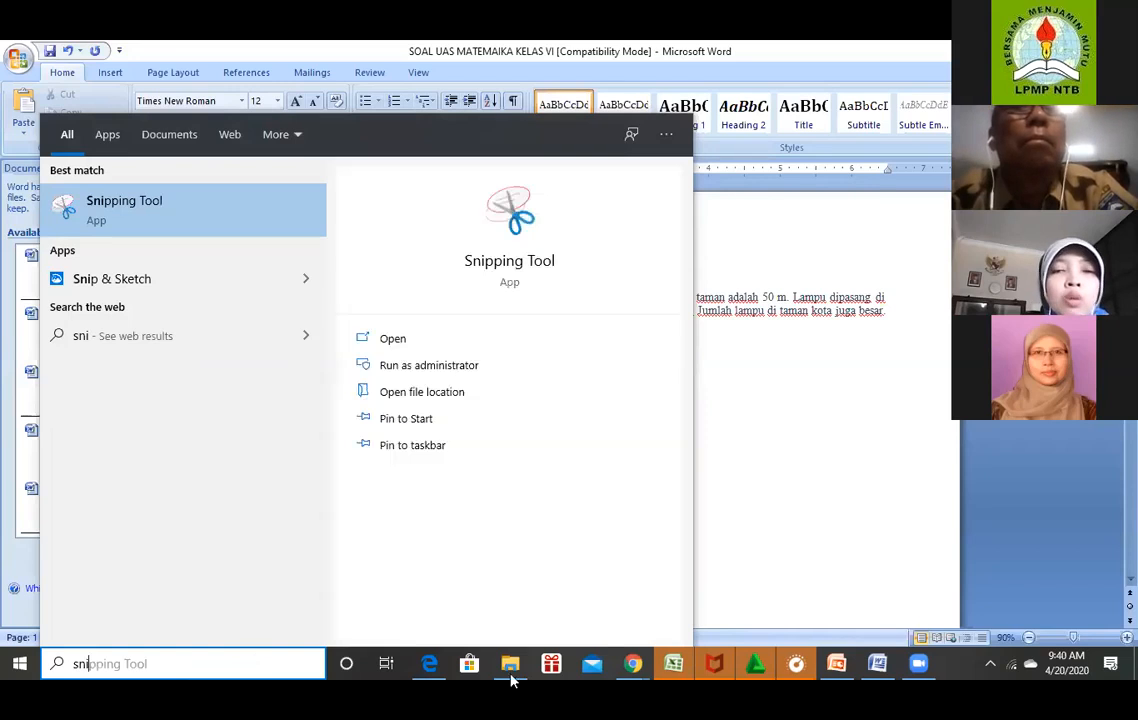
{"action": "left_click", "coordinate": [769, 472]}
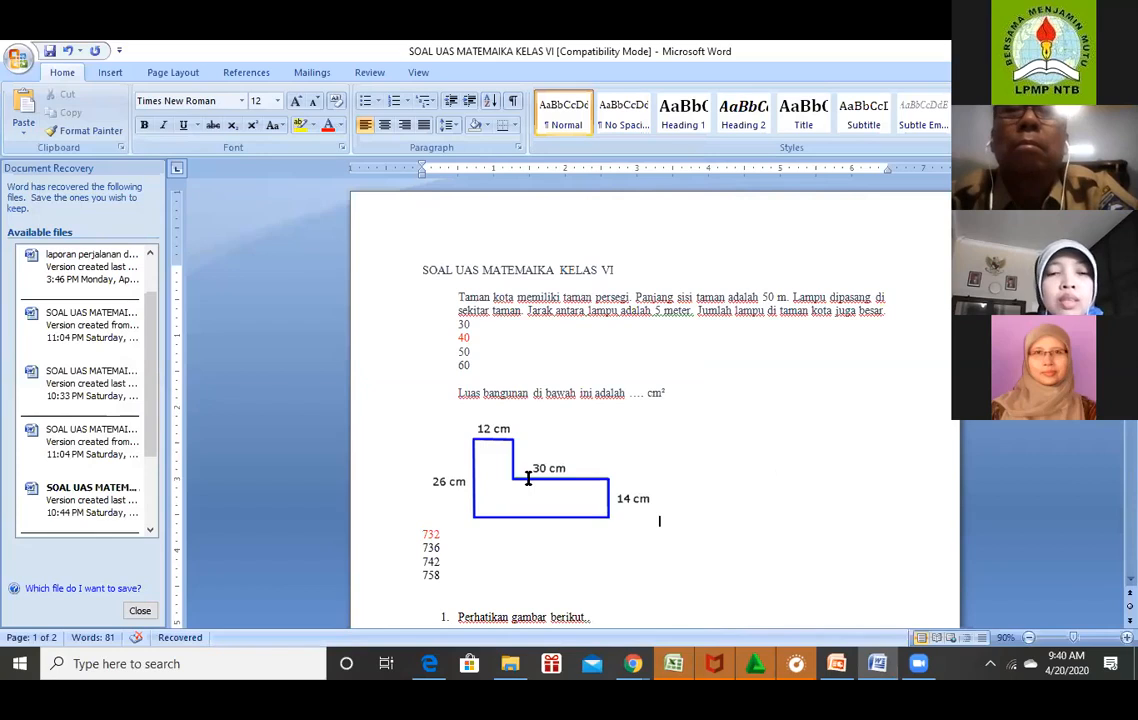
{"action": "left_click", "coordinate": [257, 664]}
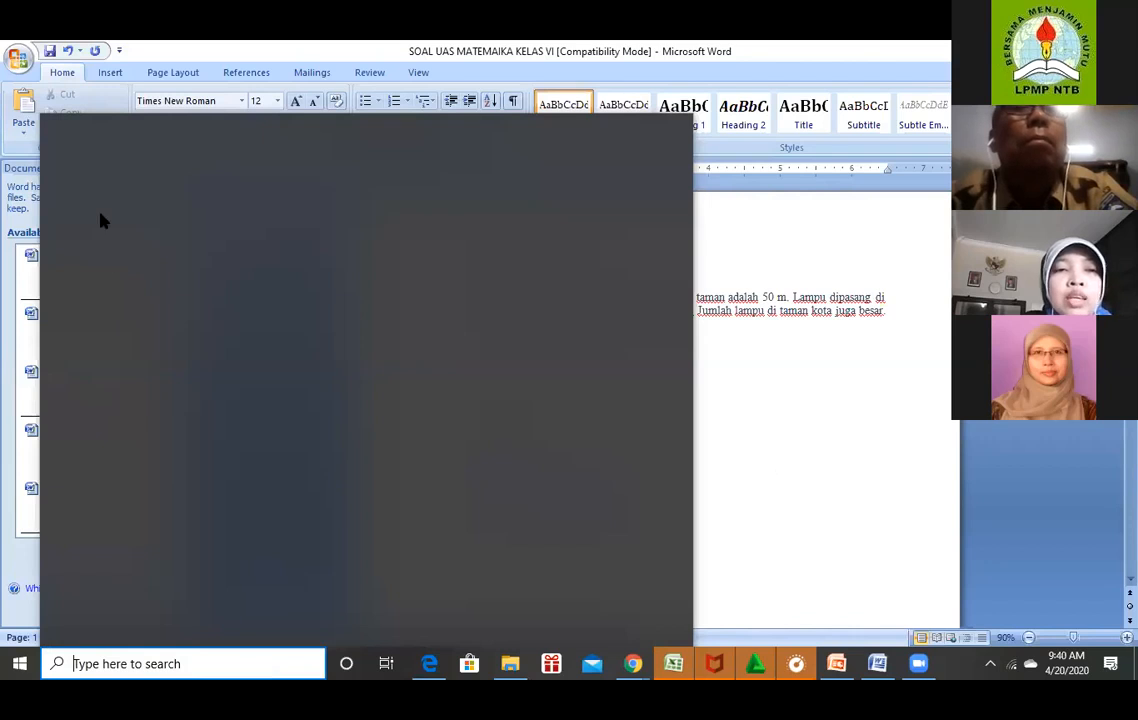
{"action": "type", "text": "snip"}
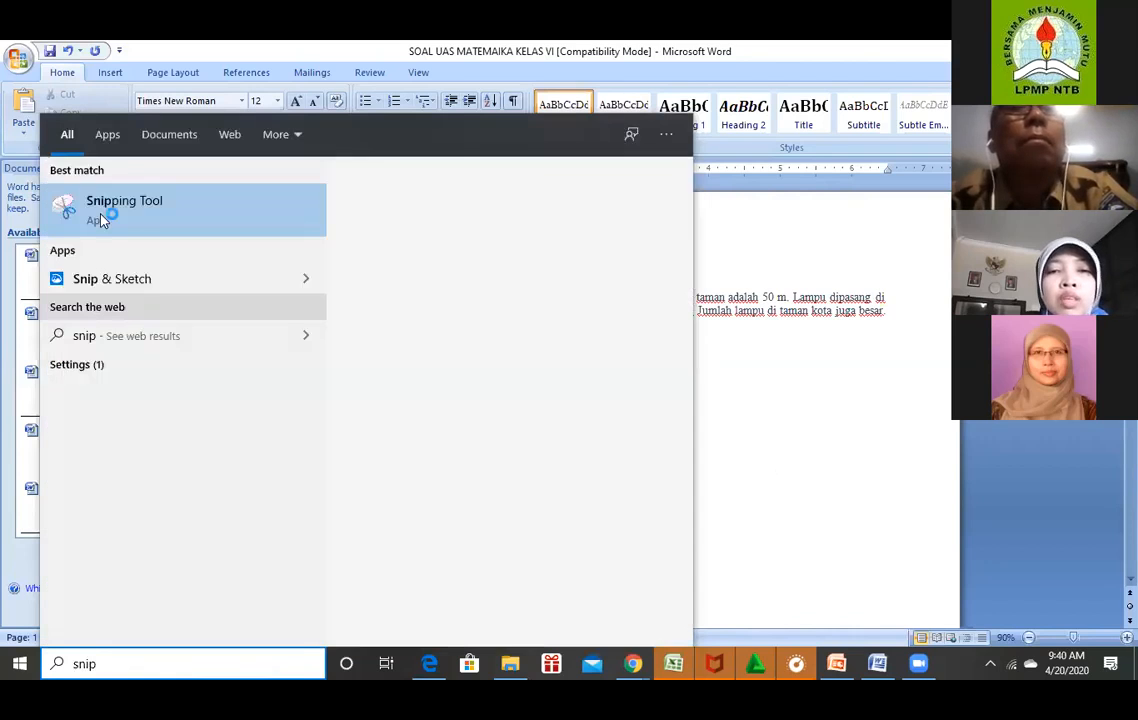
{"action": "left_click", "coordinate": [101, 219]}
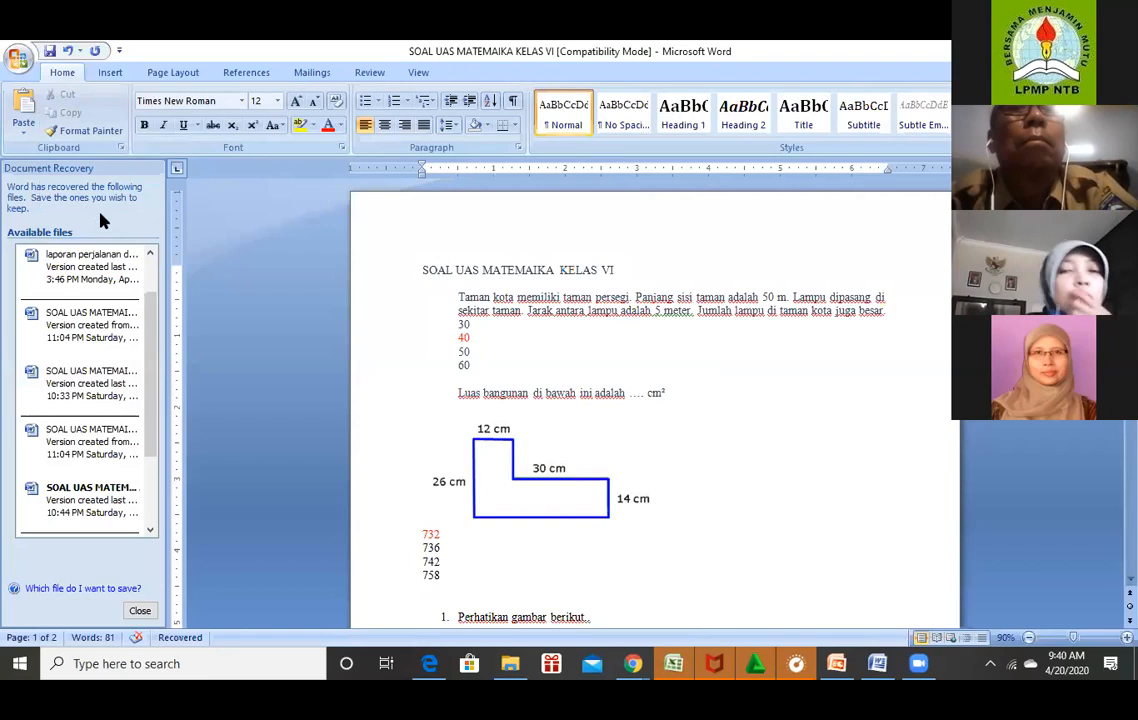
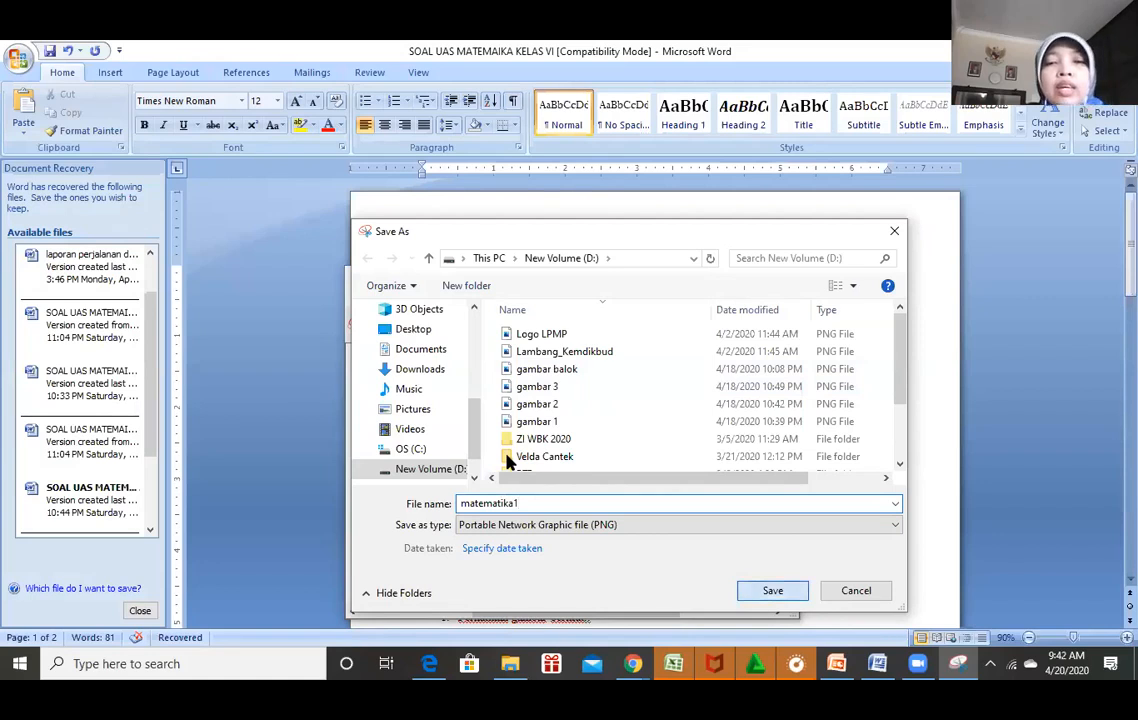
Save the L-shaped figure as PNG 'matematika1' on drive D and return to Word.
{"action": "key", "text": "Return"}
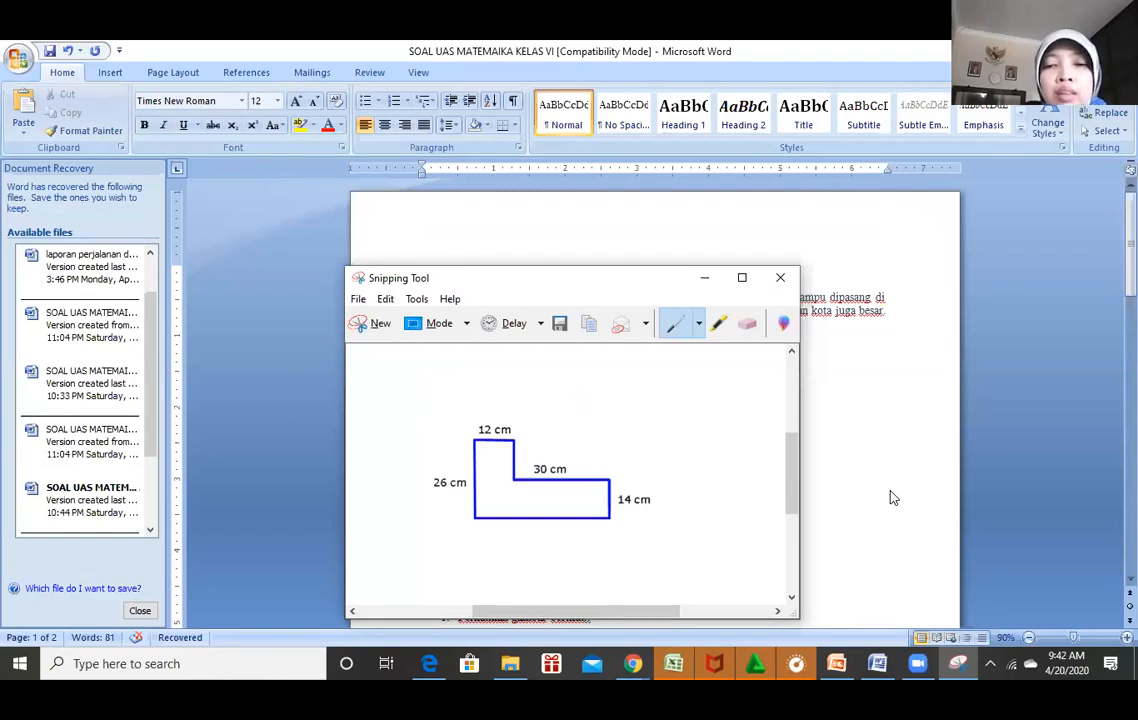
{"action": "left_click", "coordinate": [842, 576]}
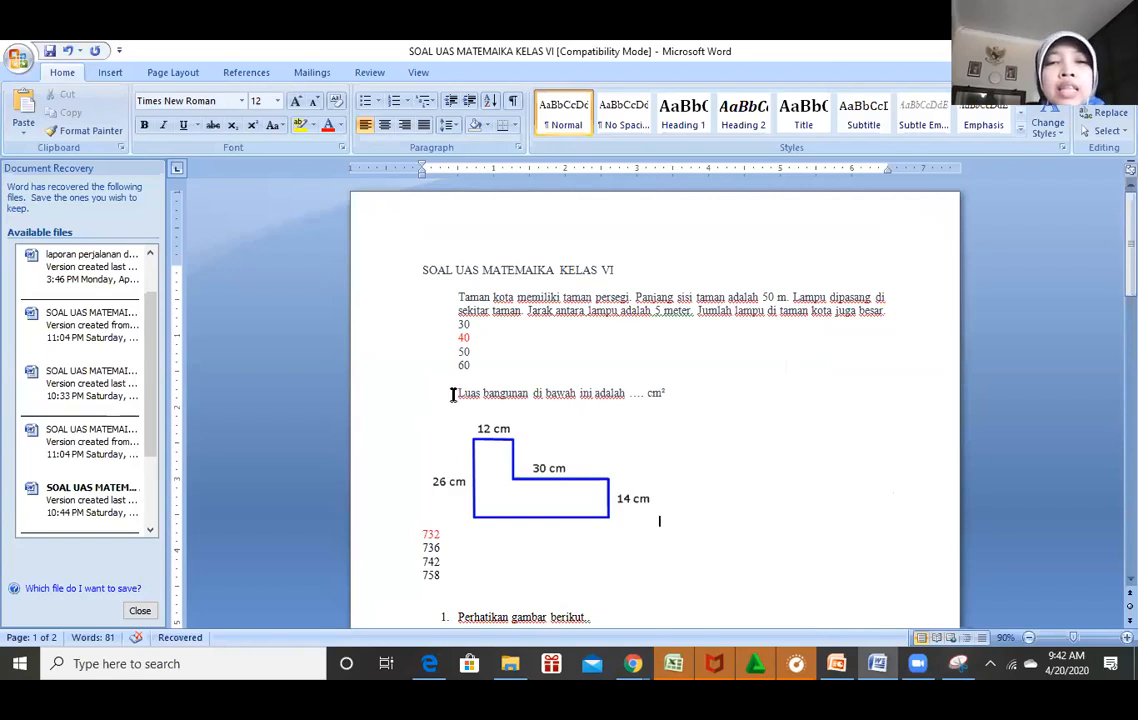
Copy the question 'Luas bangunan di bawah ini adalah .... cm²' and switch to the Google Form.
{"action": "left_click_drag", "start_coordinate": [458, 392], "coordinate": [680, 396]}
{"action": "key", "text": "ctrl+c"}
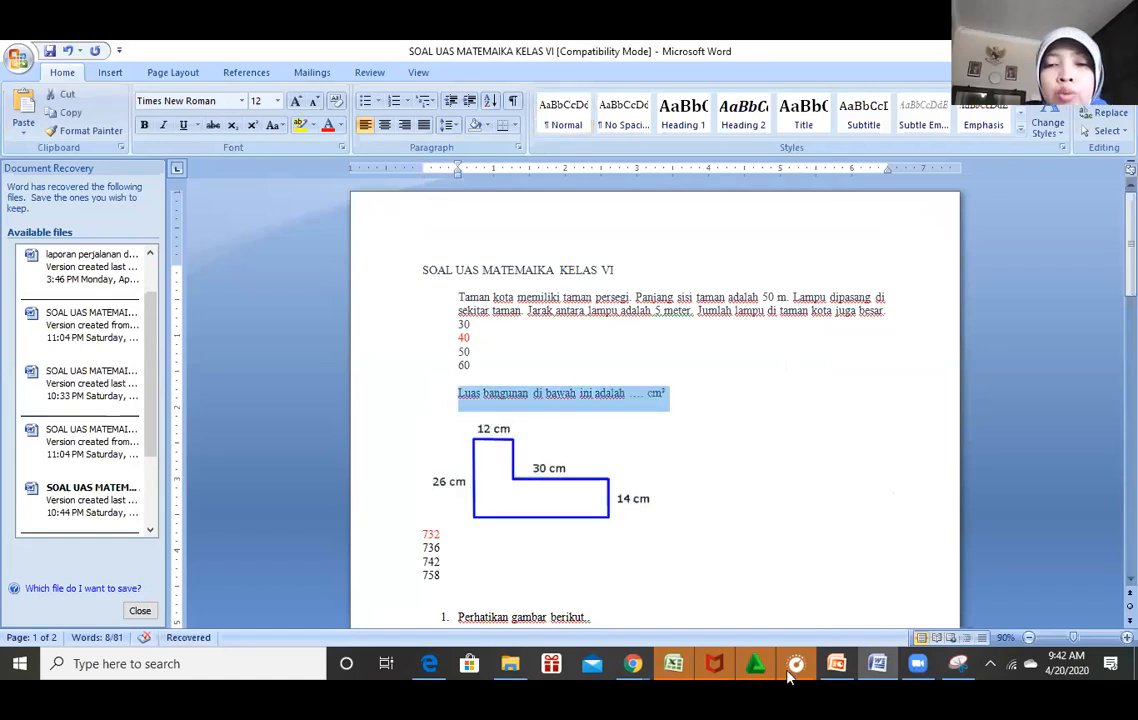
{"action": "left_click", "coordinate": [634, 667]}
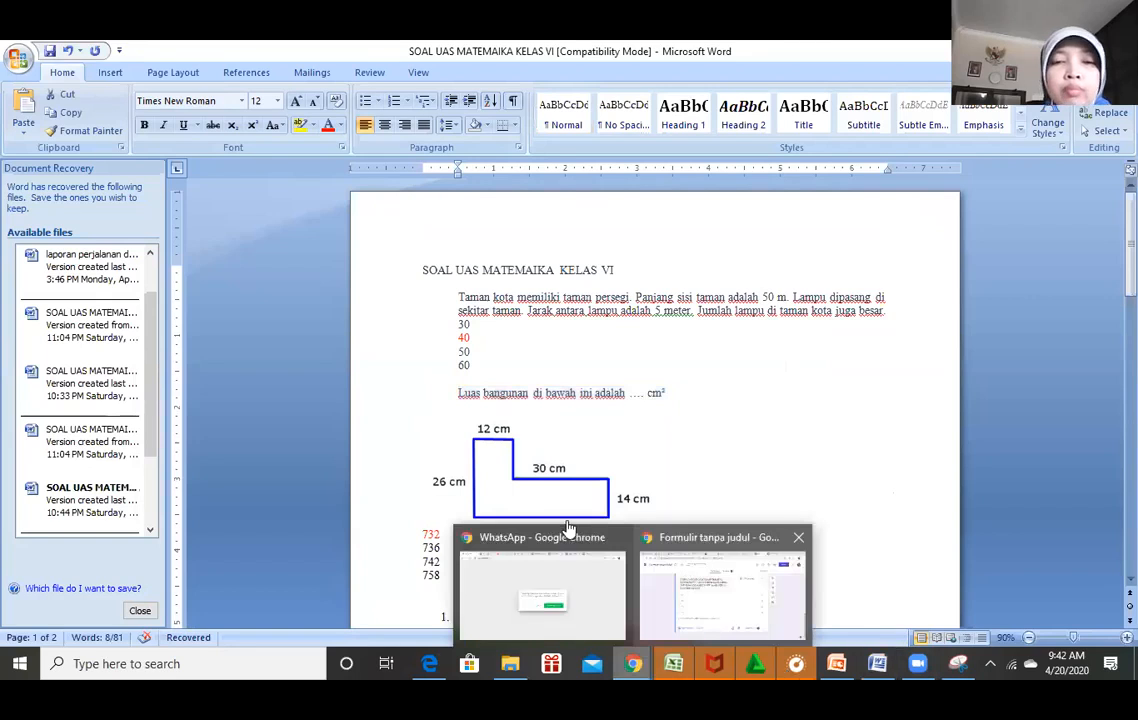
{"action": "left_click", "coordinate": [686, 577]}
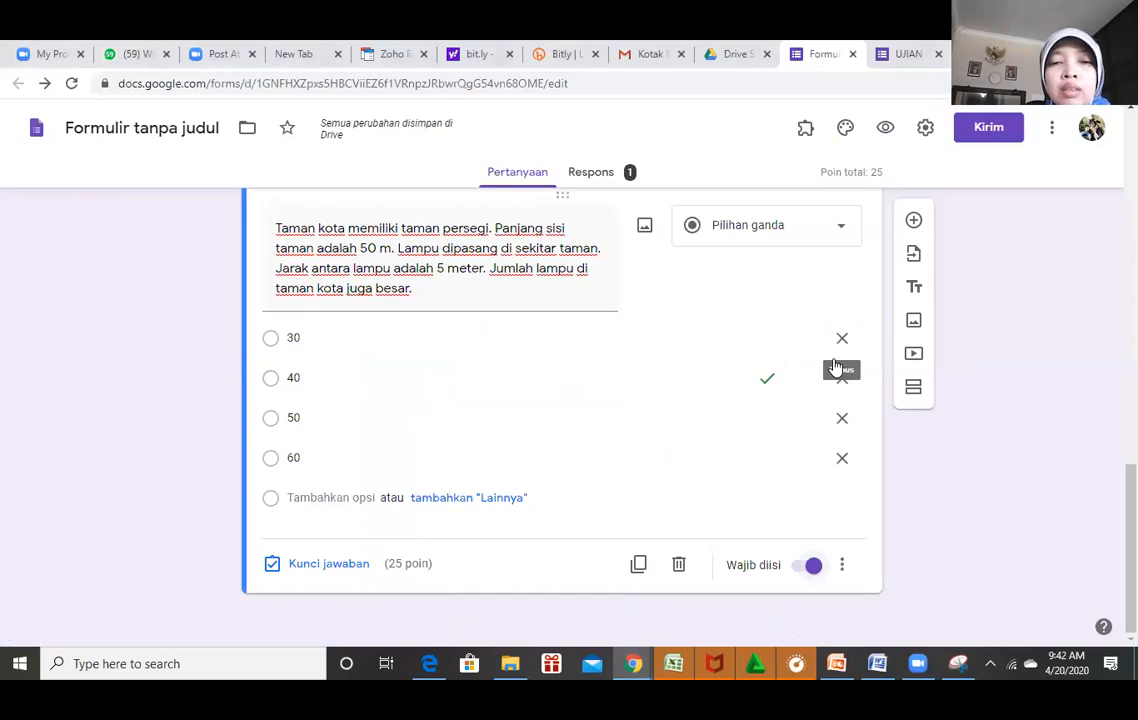
Add a question titled 'Luas bangunan di bawah ini adalah .... cm²' and start inserting its image.
{"action": "scroll", "coordinate": [1057, 421], "scroll_direction": "up", "scroll_amount": 1}
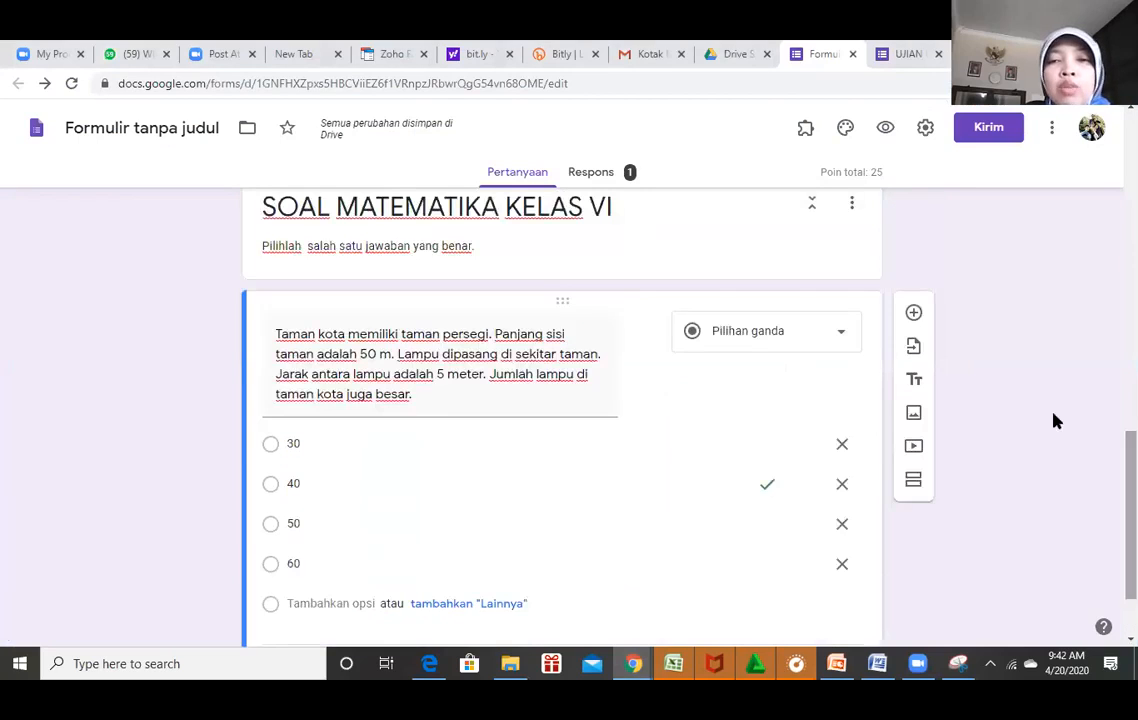
{"action": "left_click", "coordinate": [913, 313]}
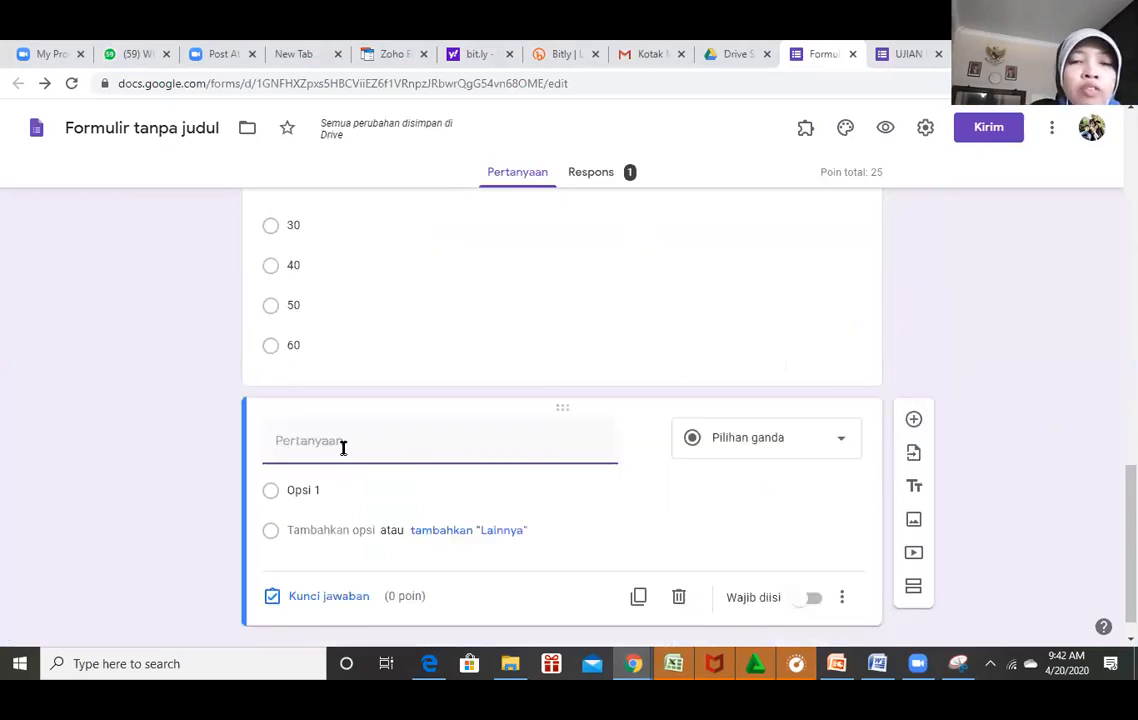
{"action": "key", "text": "ctrl+v"}
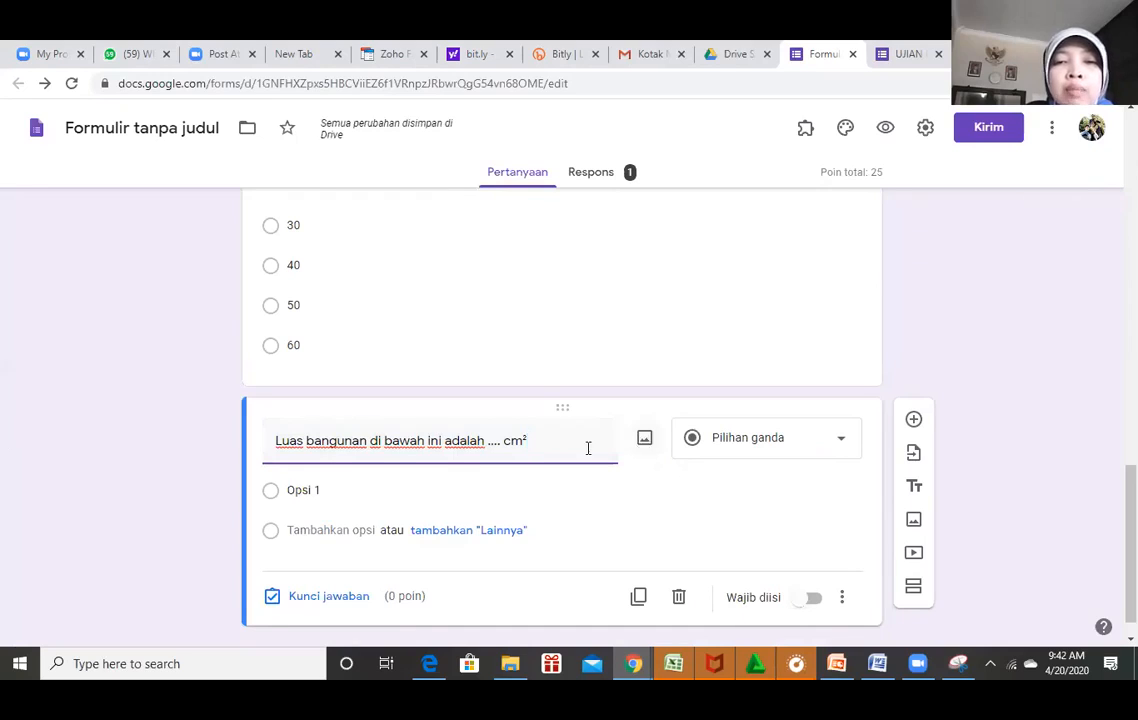
{"action": "left_click", "coordinate": [644, 440]}
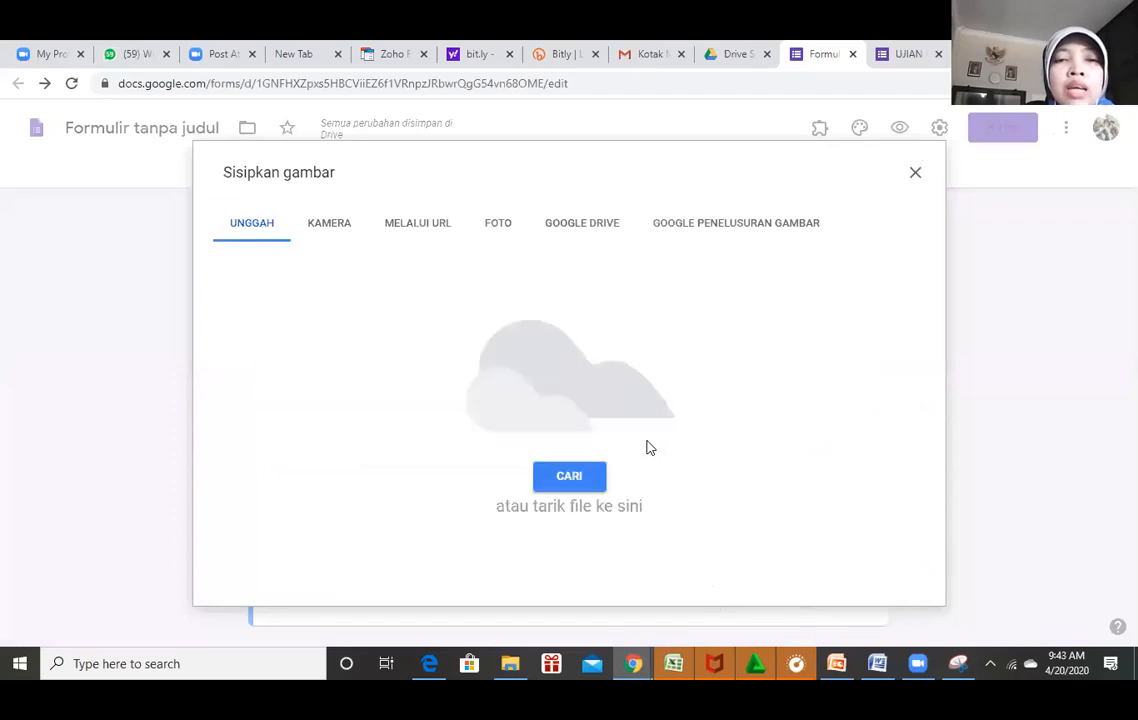
Upload the matematika1 L-shape figure from the computer into the area question.
{"action": "left_click", "coordinate": [572, 479]}
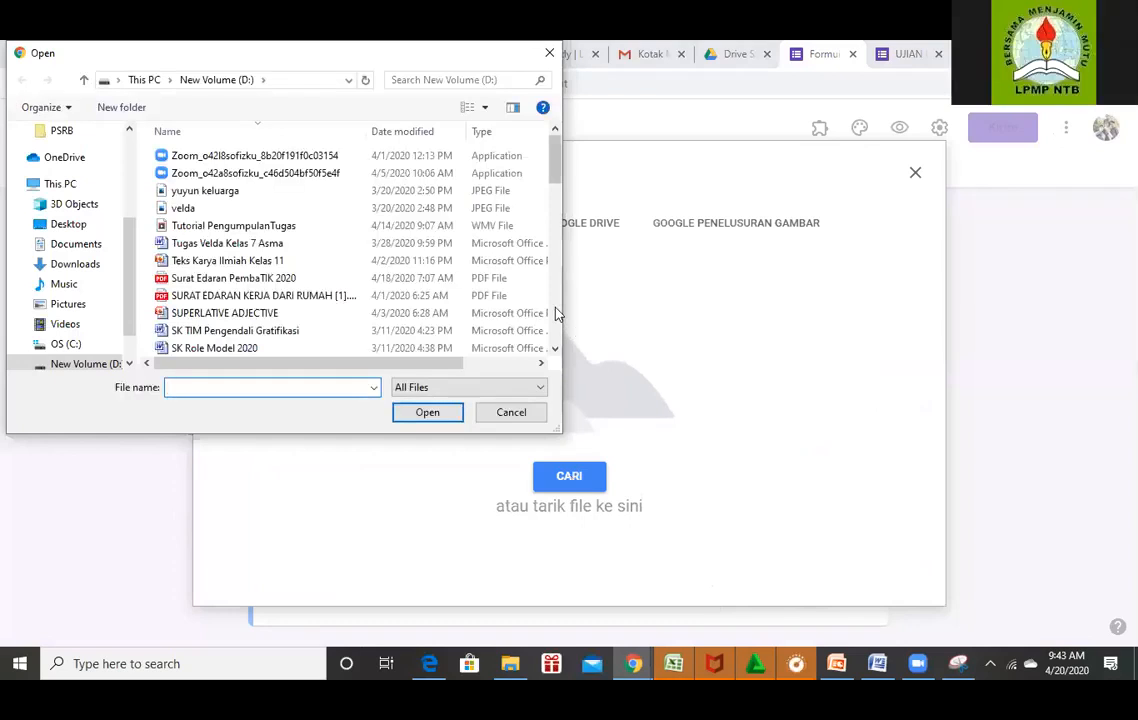
{"action": "scroll", "coordinate": [557, 328], "scroll_direction": "down", "scroll_amount": 10}
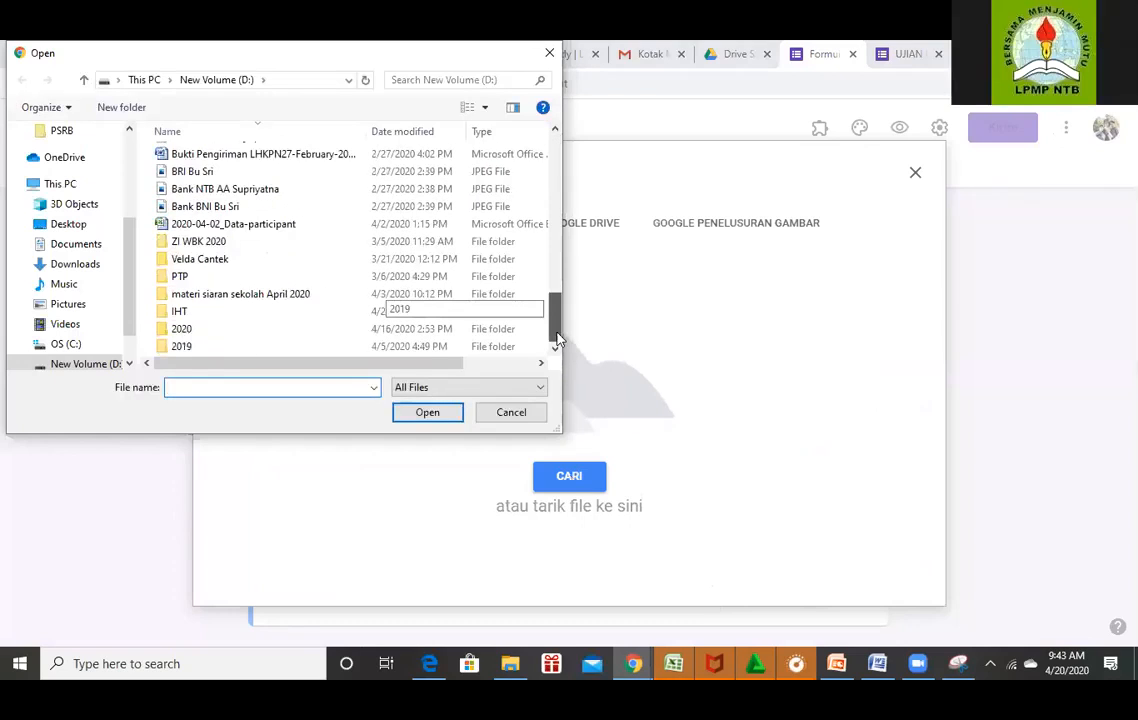
{"action": "scroll", "coordinate": [562, 285], "scroll_direction": "up", "scroll_amount": 2}
{"action": "scroll", "coordinate": [563, 278], "scroll_direction": "up", "scroll_amount": 2}
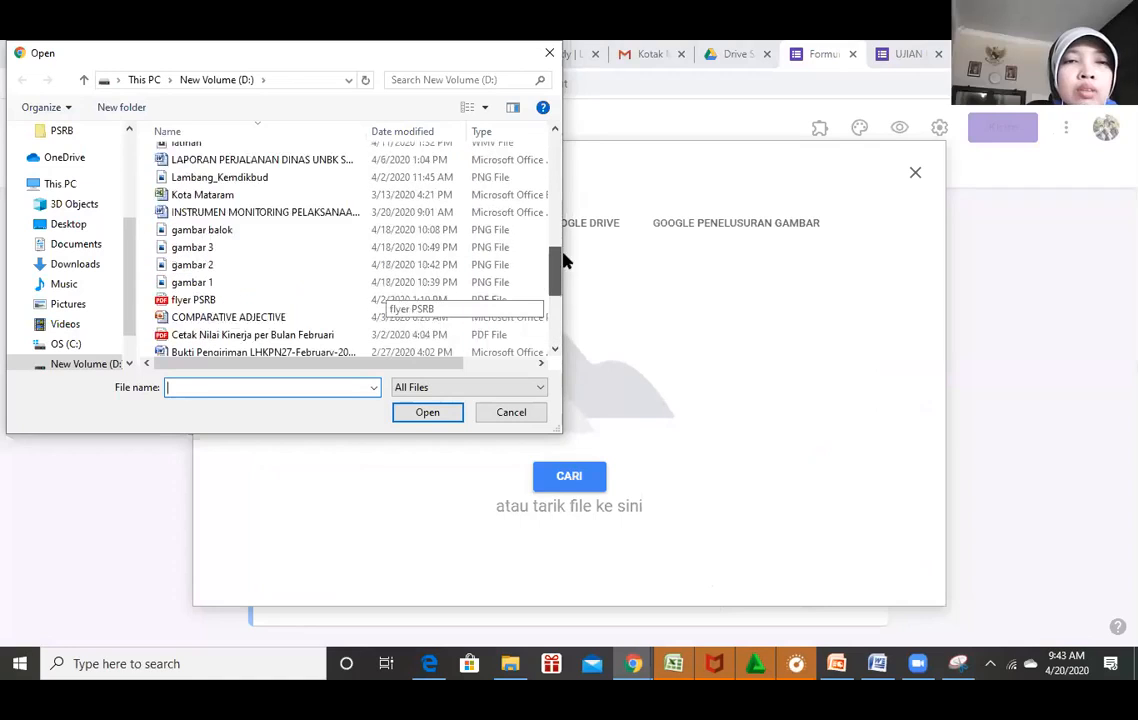
{"action": "scroll", "coordinate": [562, 250], "scroll_direction": "up", "scroll_amount": 2}
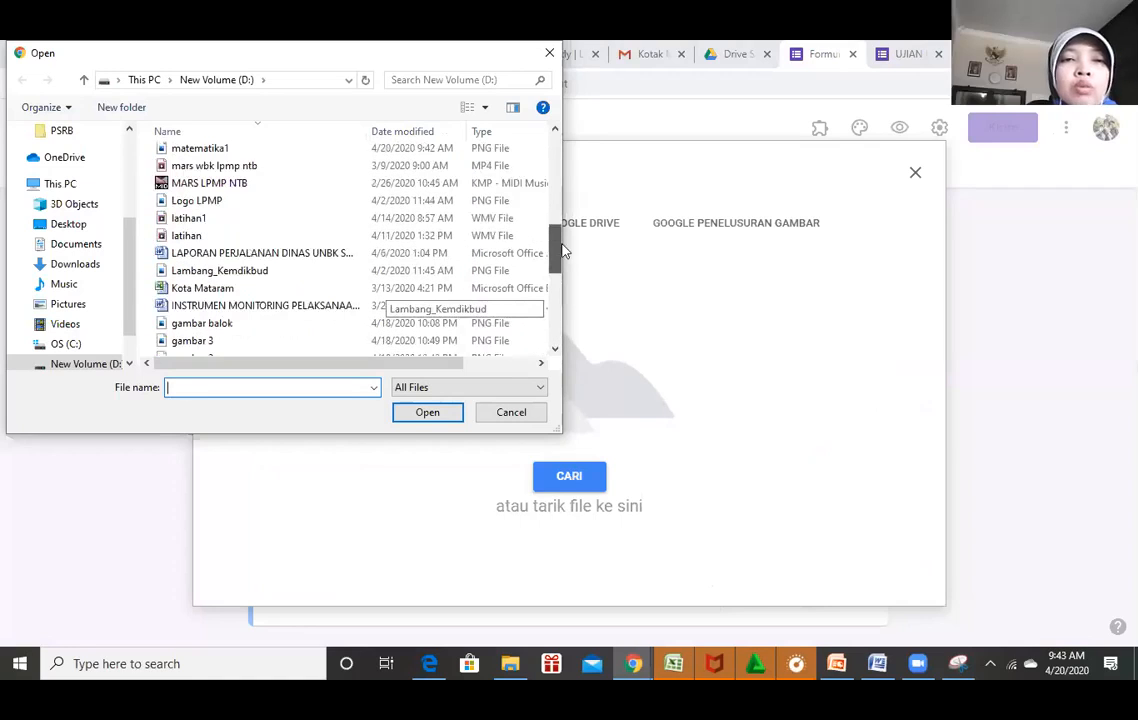
{"action": "scroll", "coordinate": [212, 180], "scroll_direction": "up", "scroll_amount": 1}
{"action": "left_click", "coordinate": [208, 170]}
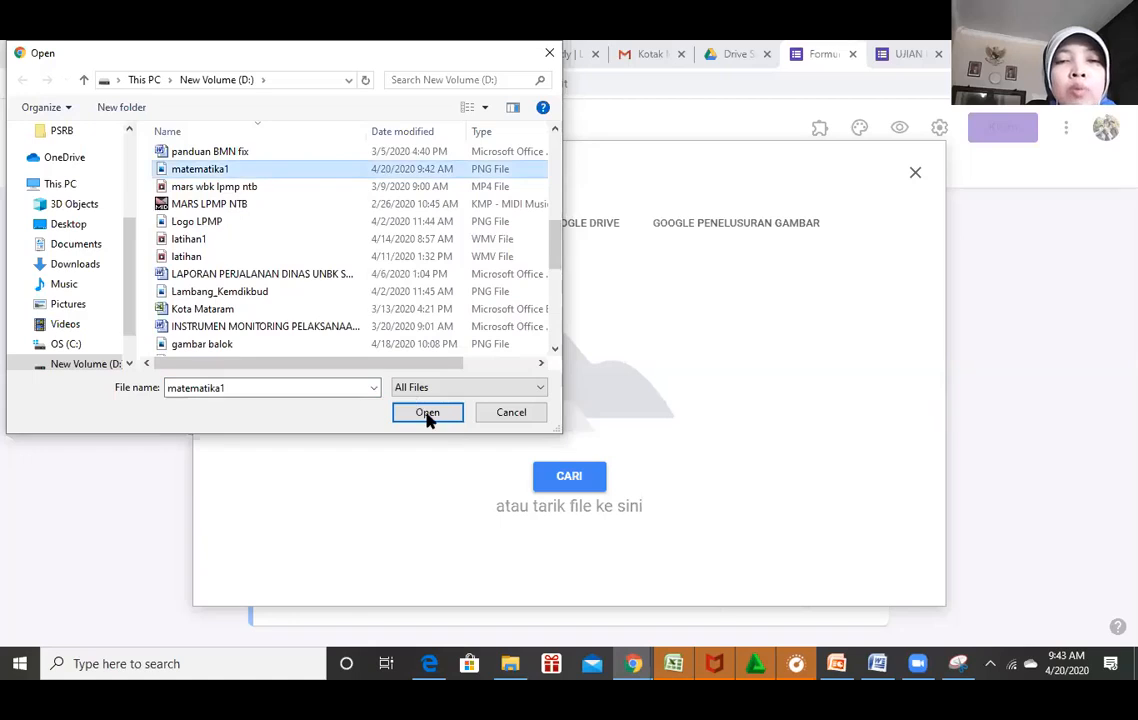
{"action": "left_click", "coordinate": [427, 413]}
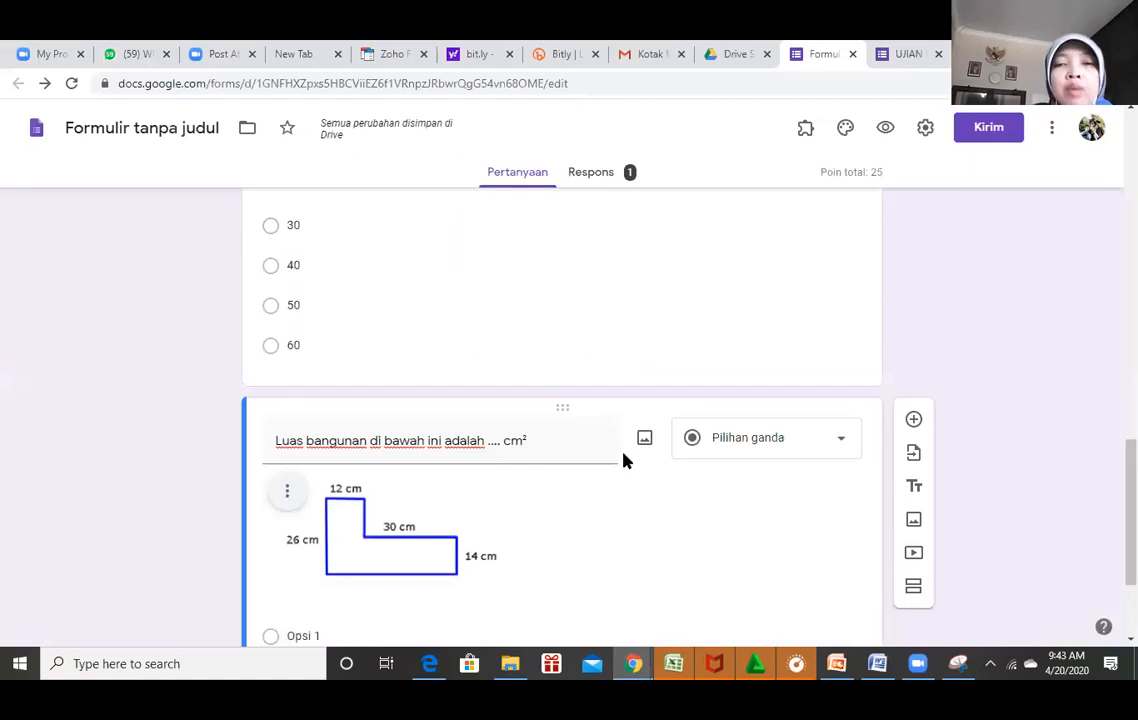
Review the question and its figure, then go back to Word's answers 732, 736, 742, 758.
{"action": "scroll", "coordinate": [560, 420], "scroll_direction": "down", "scroll_amount": 1}
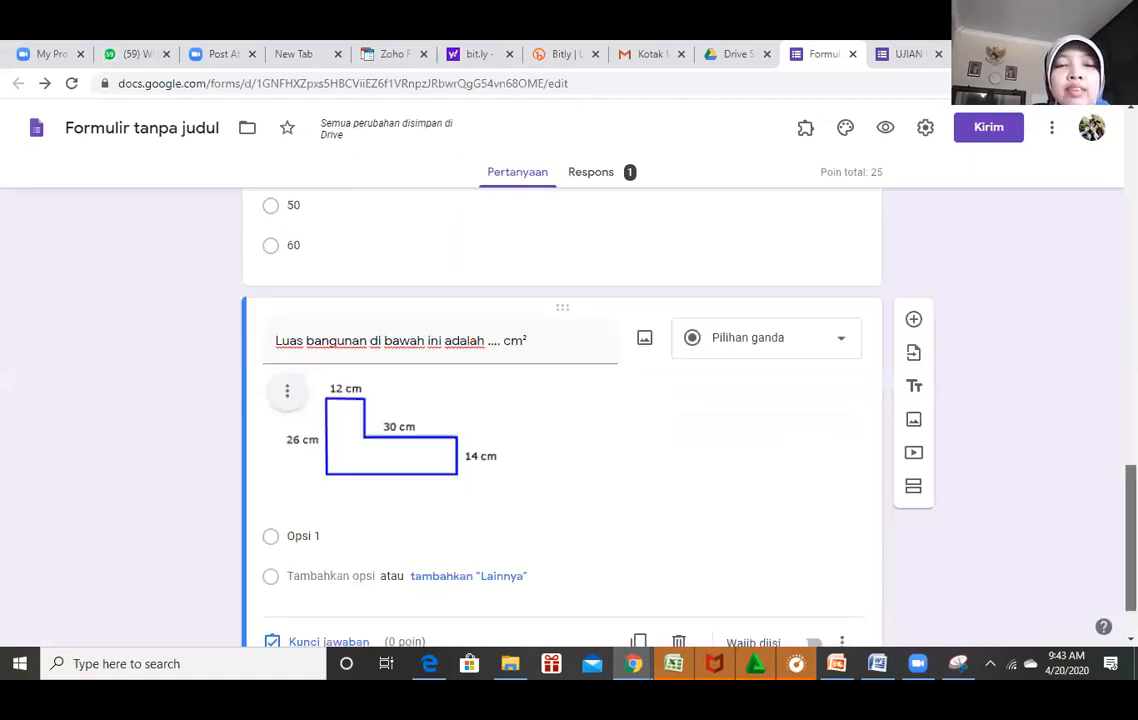
{"action": "scroll", "coordinate": [236, 320], "scroll_direction": "down", "scroll_amount": 1}
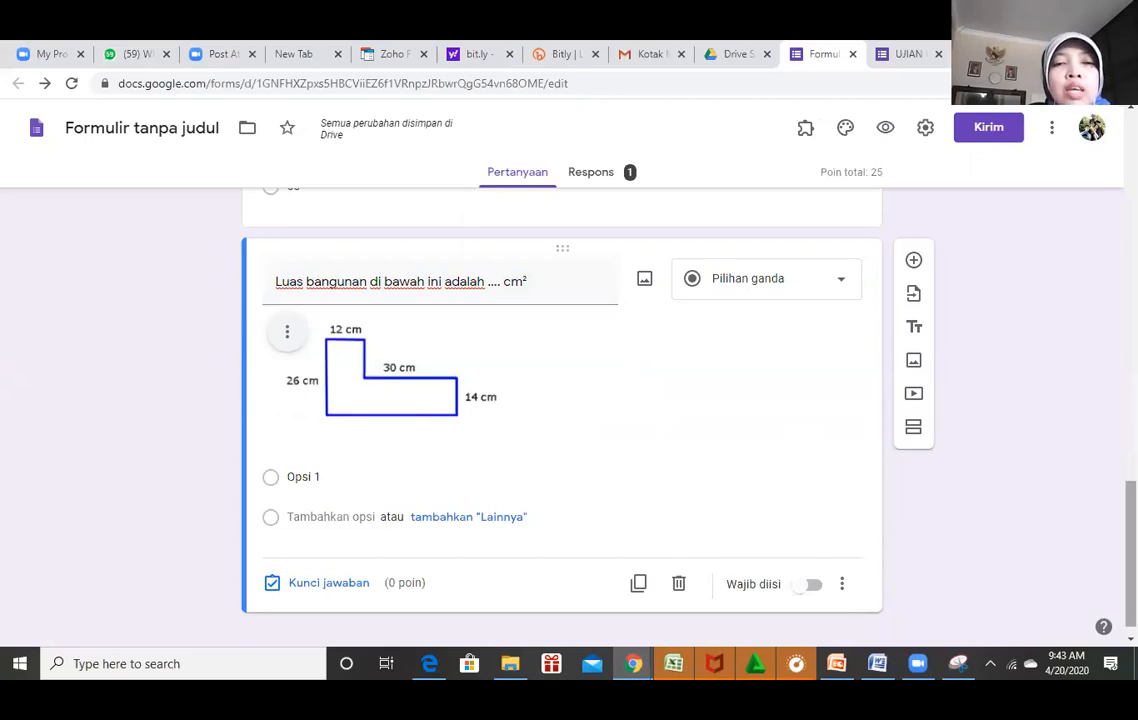
{"action": "scroll", "coordinate": [287, 521], "scroll_direction": "down", "scroll_amount": 1}
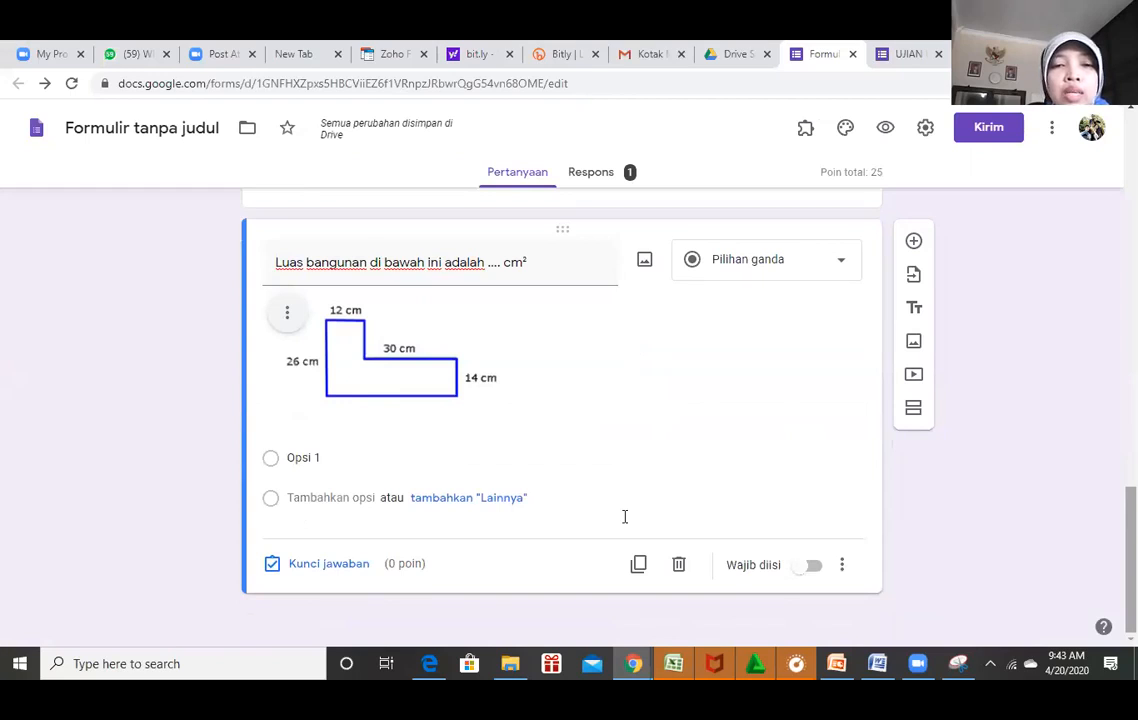
{"action": "left_click", "coordinate": [877, 663]}
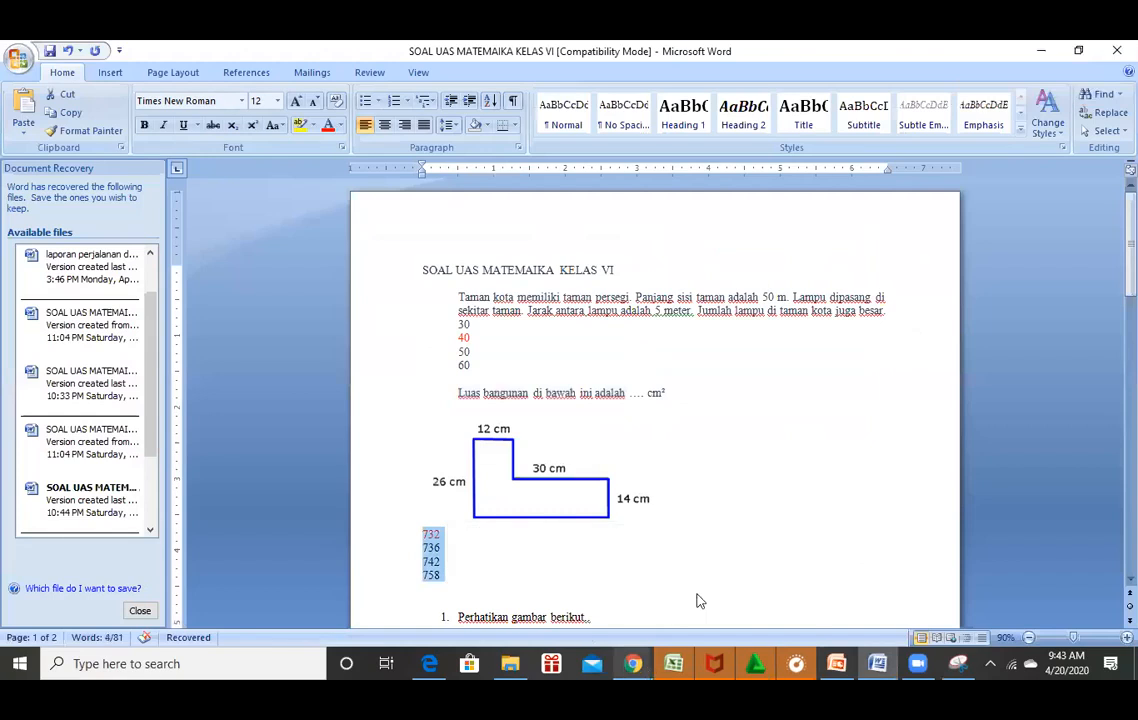
Paste 732, 736, 742 and 758 as the area question's options and open its answer key.
{"action": "left_click", "coordinate": [633, 663]}
{"action": "left_click", "coordinate": [700, 598]}
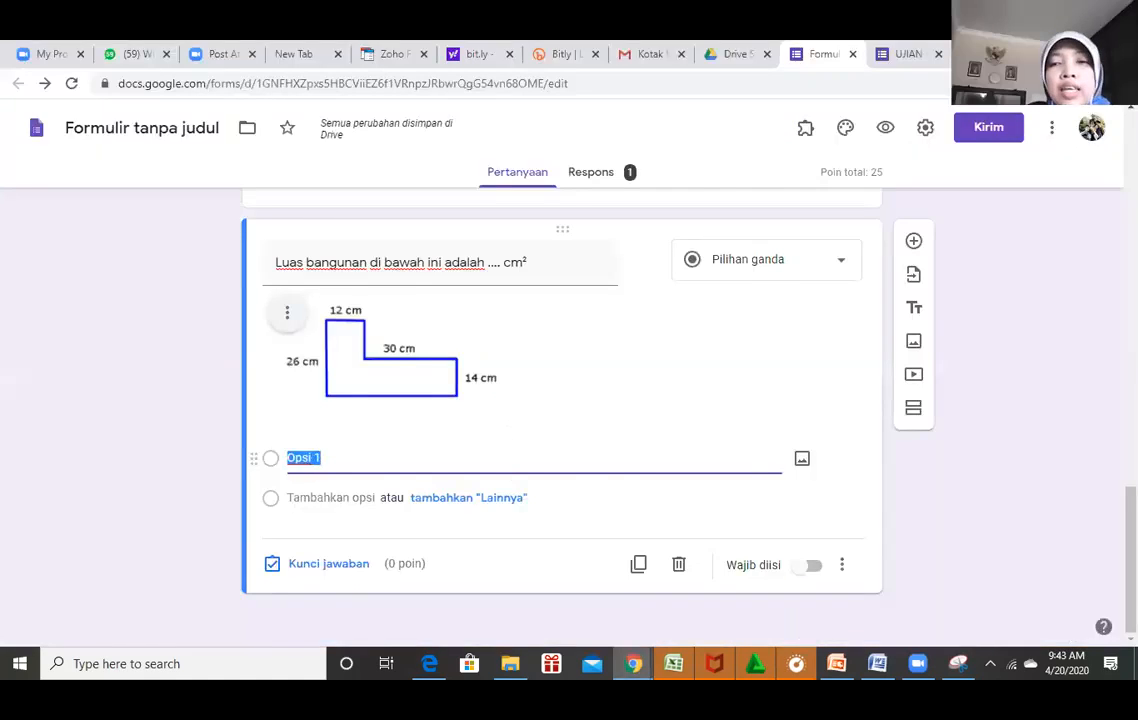
{"action": "key", "text": "ctrl+v"}
{"action": "scroll", "coordinate": [562, 415], "scroll_direction": "down", "scroll_amount": 1}
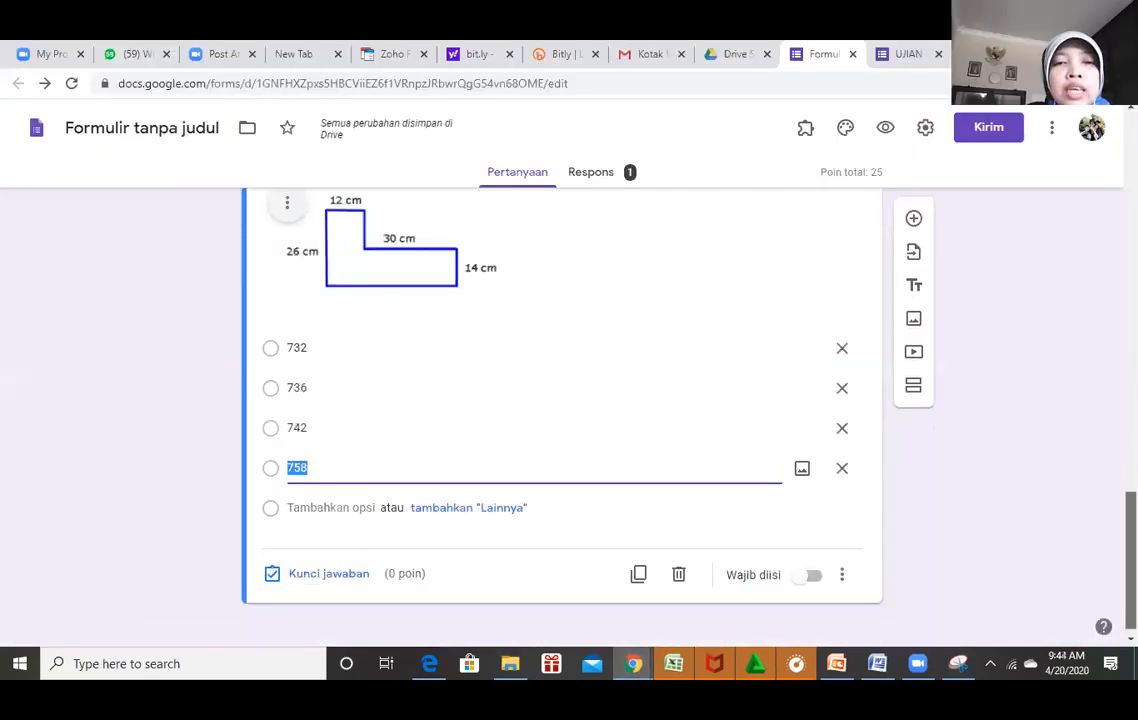
{"action": "scroll", "coordinate": [562, 415], "scroll_direction": "up", "scroll_amount": 1}
{"action": "scroll", "coordinate": [562, 415], "scroll_direction": "down", "scroll_amount": 1}
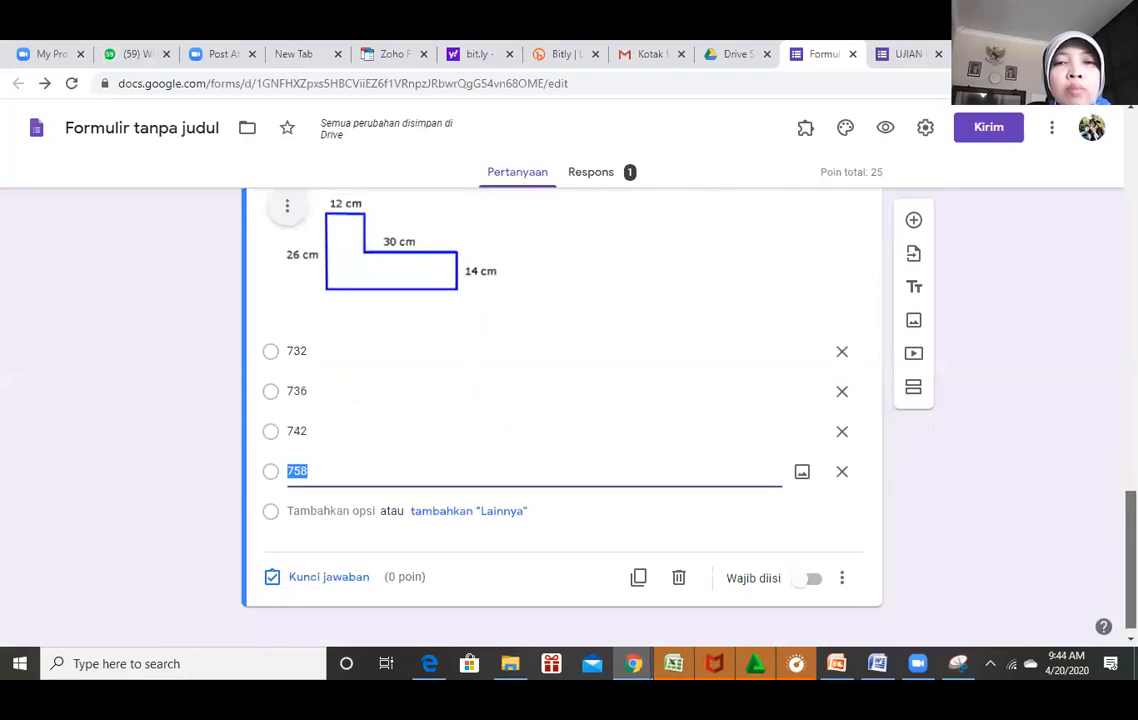
{"action": "scroll", "coordinate": [562, 415], "scroll_direction": "up", "scroll_amount": 1}
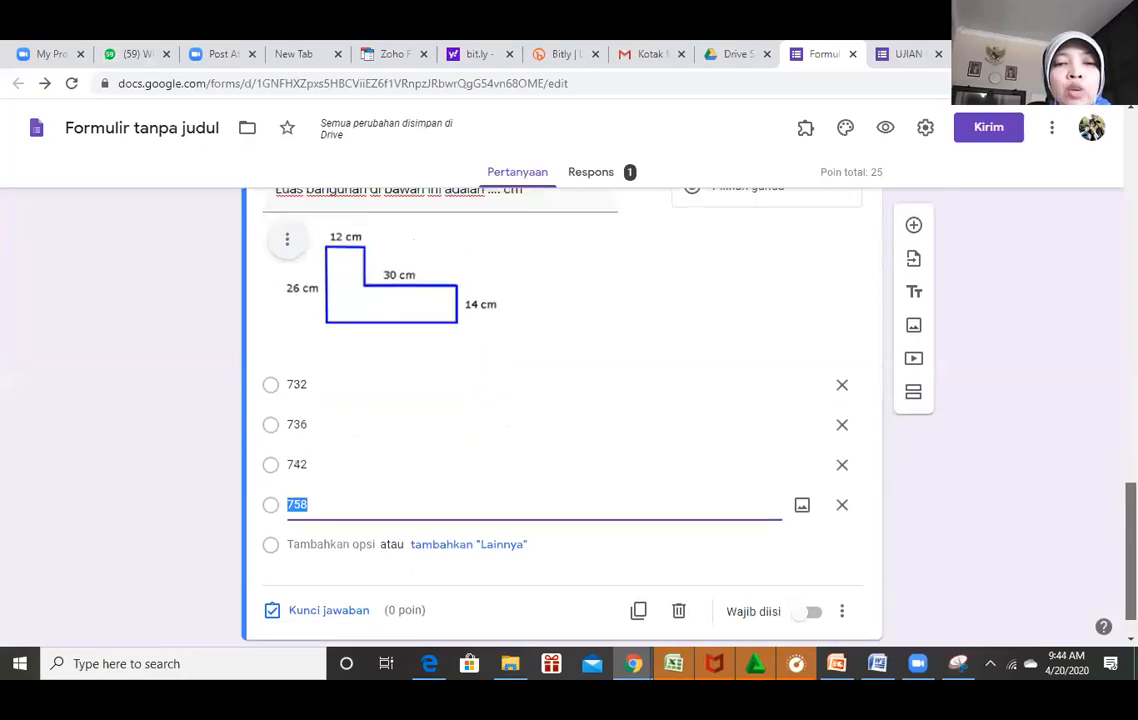
{"action": "scroll", "coordinate": [562, 415], "scroll_direction": "down", "scroll_amount": 1}
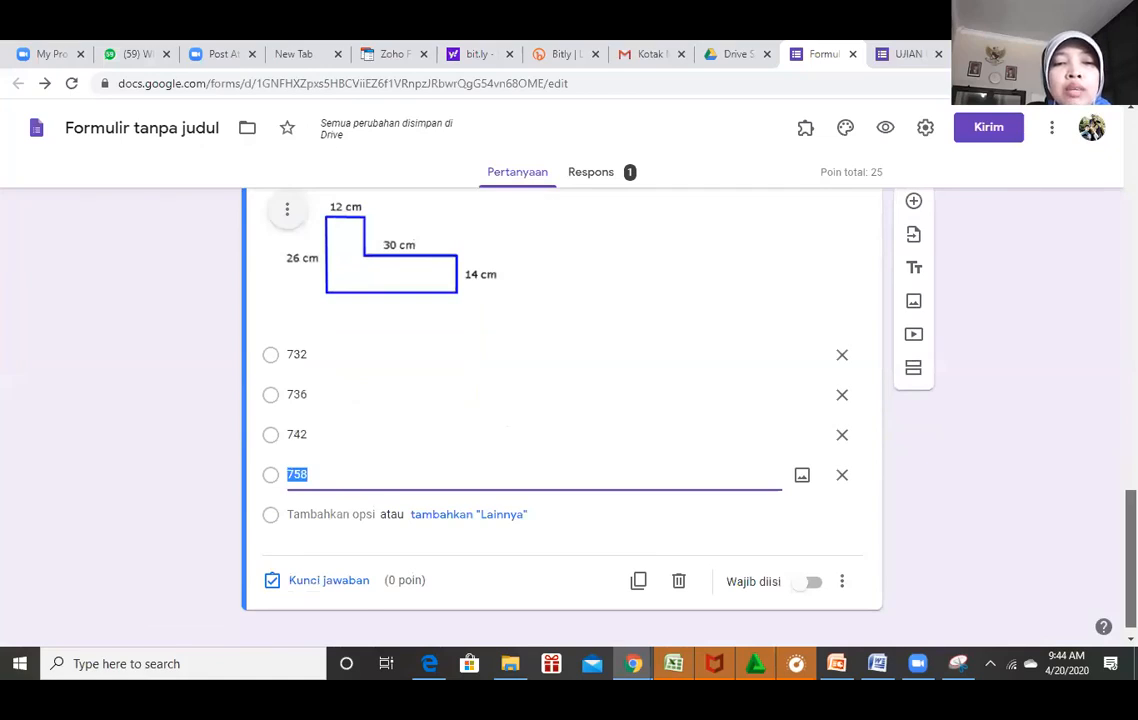
{"action": "left_click", "coordinate": [328, 580]}
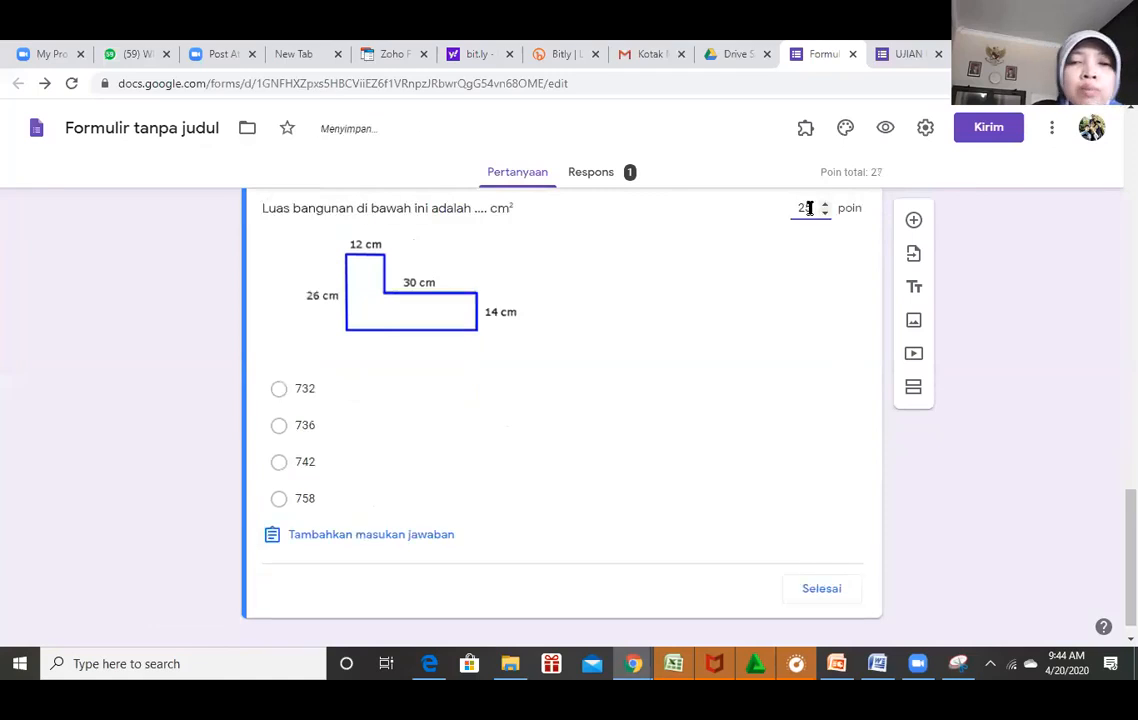
Mark 732 as the correct answer and make the area question required.
{"action": "left_click", "coordinate": [884, 676]}
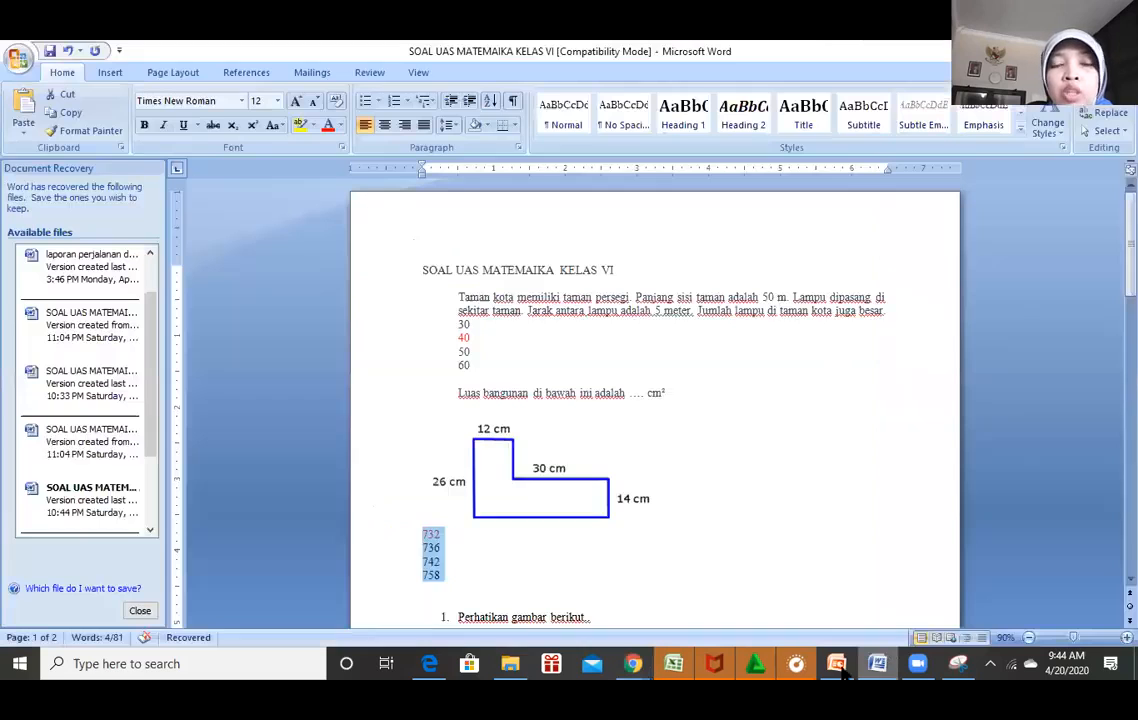
{"action": "left_click", "coordinate": [643, 673]}
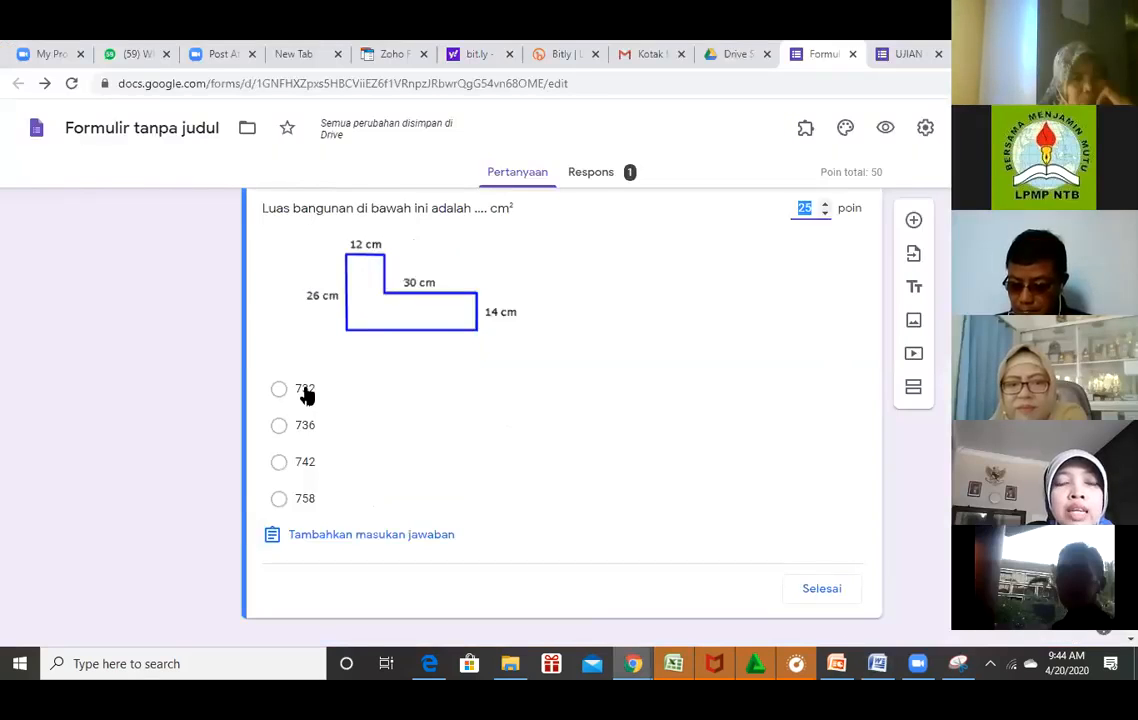
{"action": "left_click", "coordinate": [307, 393]}
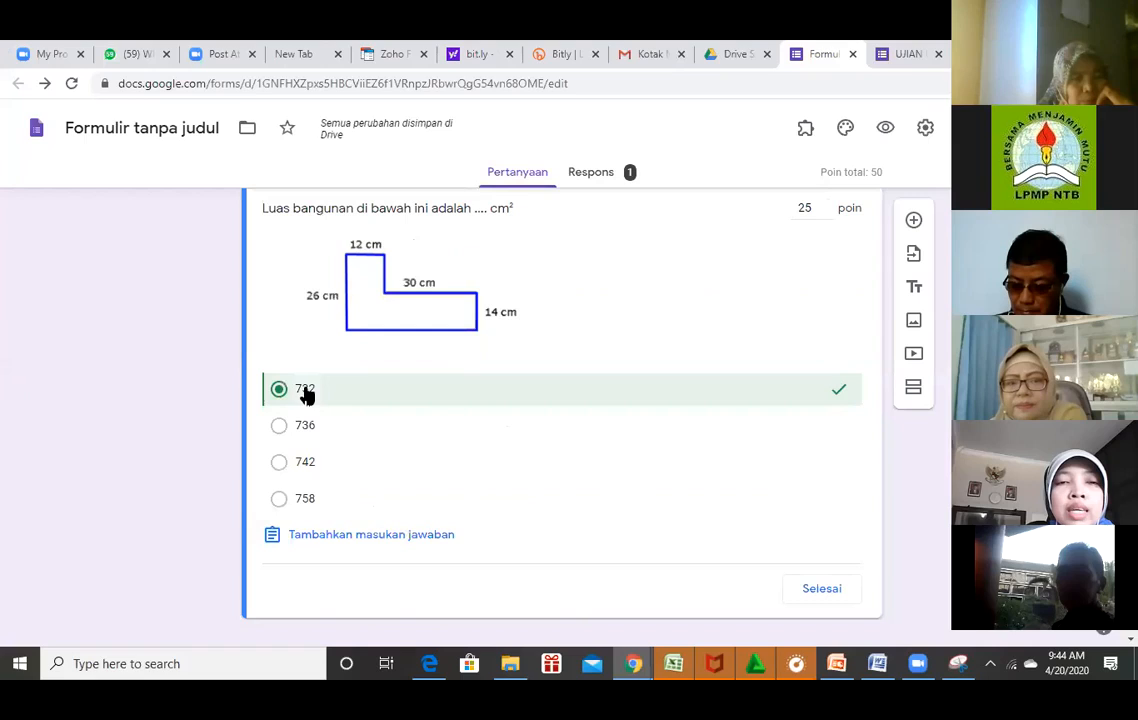
{"action": "left_click", "coordinate": [845, 586]}
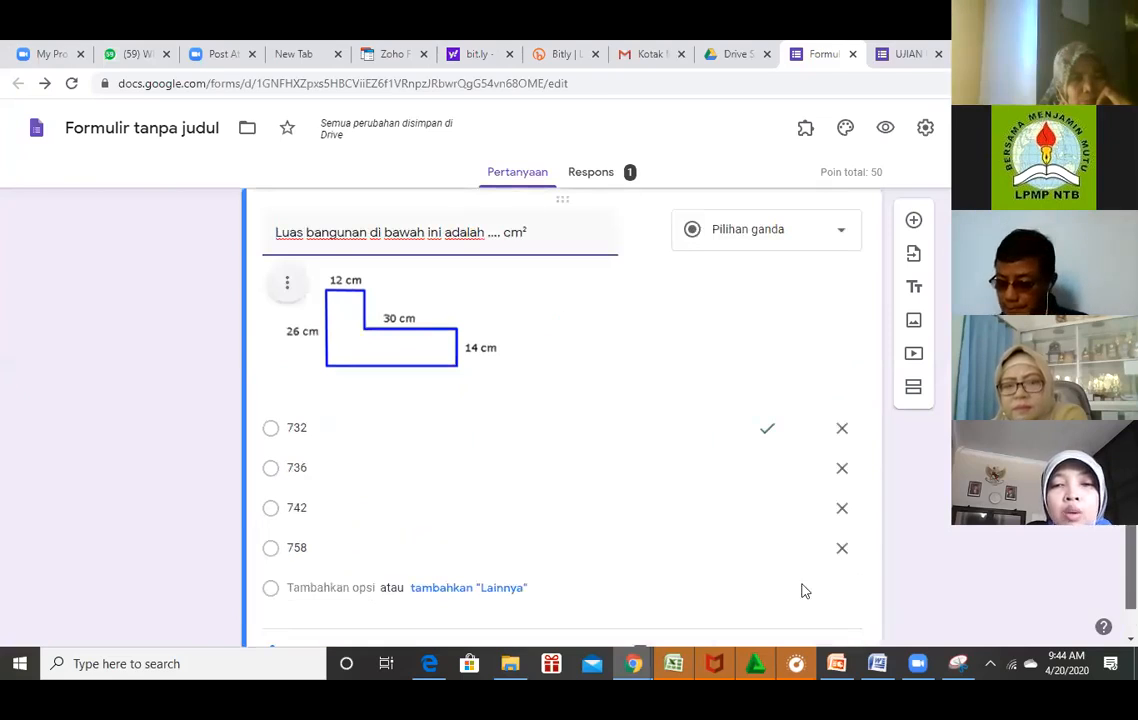
{"action": "scroll", "coordinate": [814, 579], "scroll_direction": "down", "scroll_amount": 1}
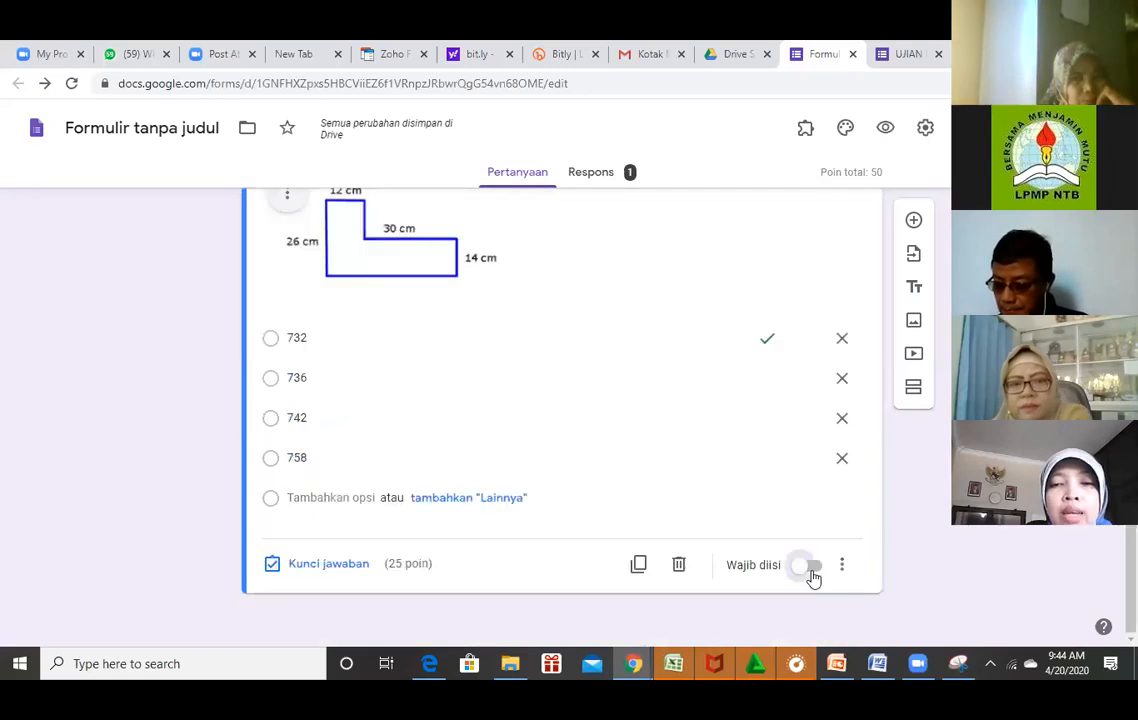
{"action": "left_click", "coordinate": [814, 579]}
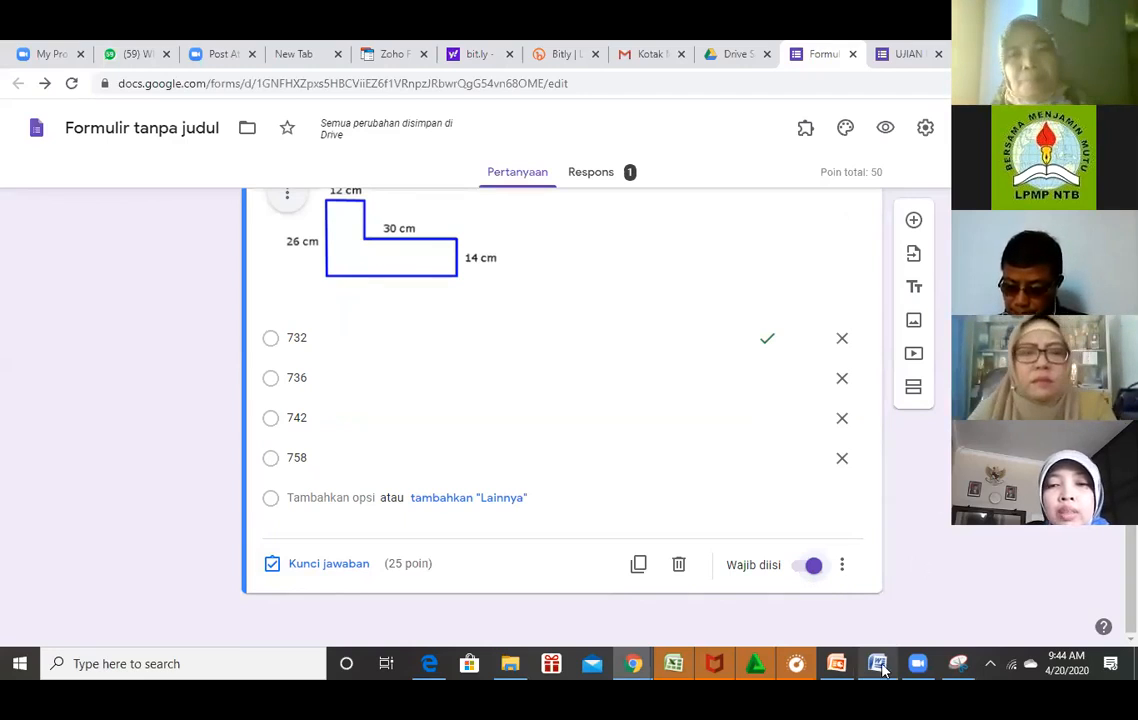
Bring the Word exam back, deselect the answer options, and open Windows search.
{"action": "key", "text": "alt+Tab"}
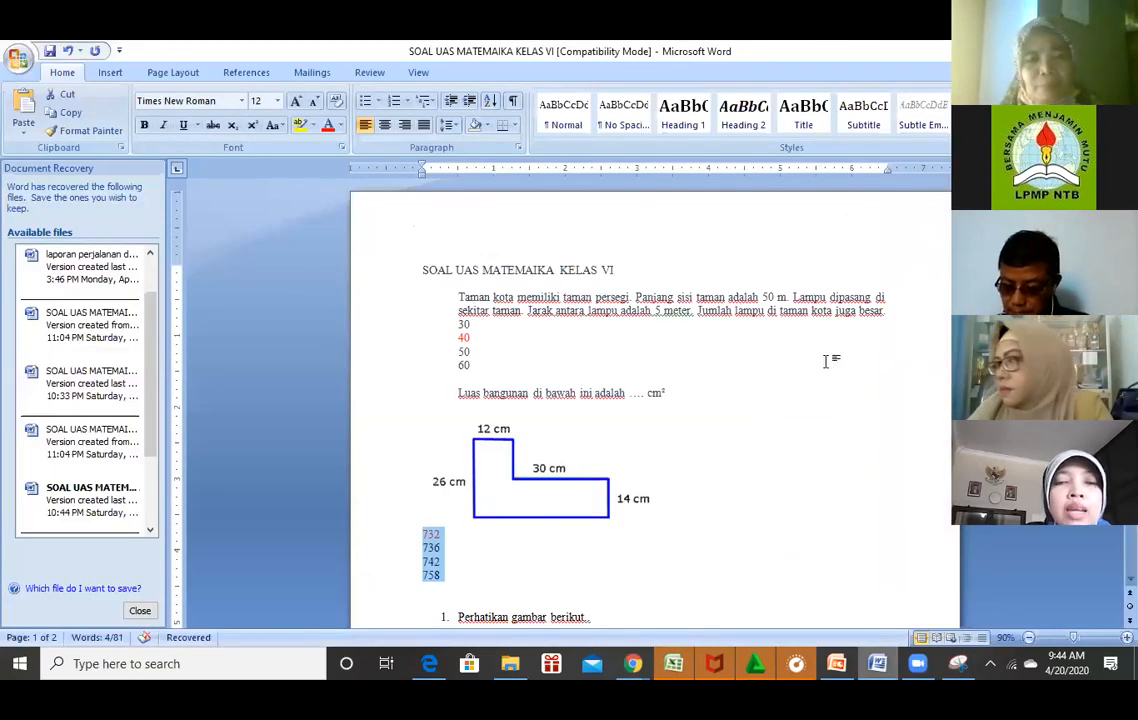
{"action": "left_click", "coordinate": [827, 362]}
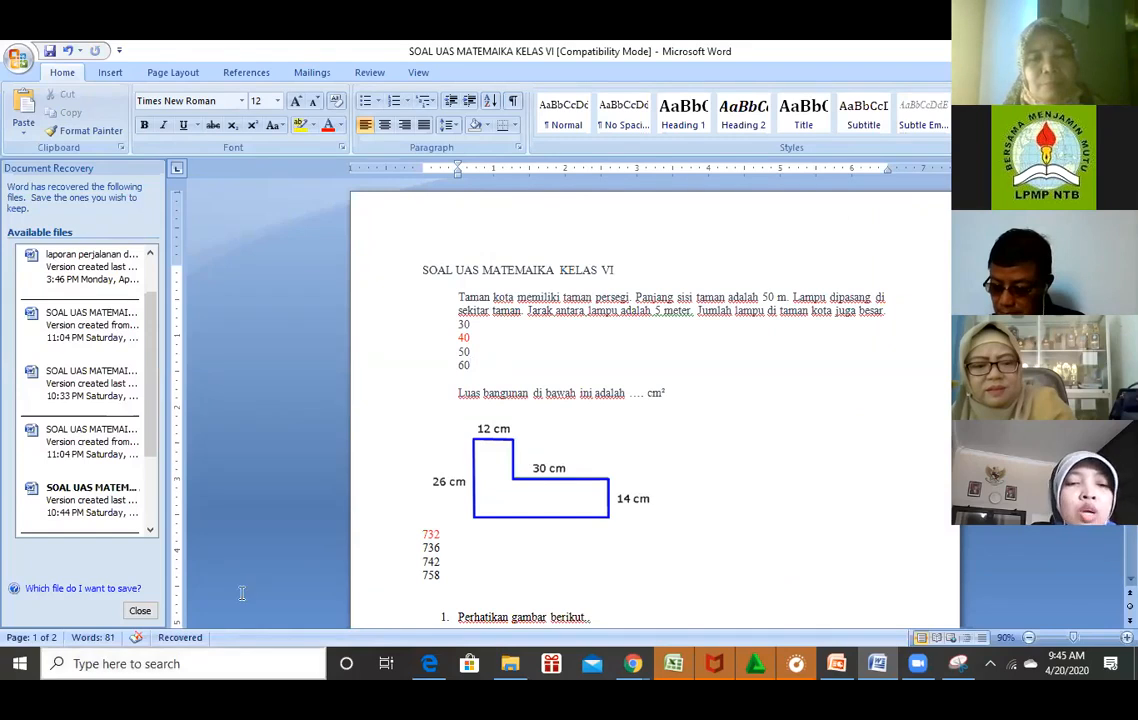
{"action": "left_click", "coordinate": [195, 668]}
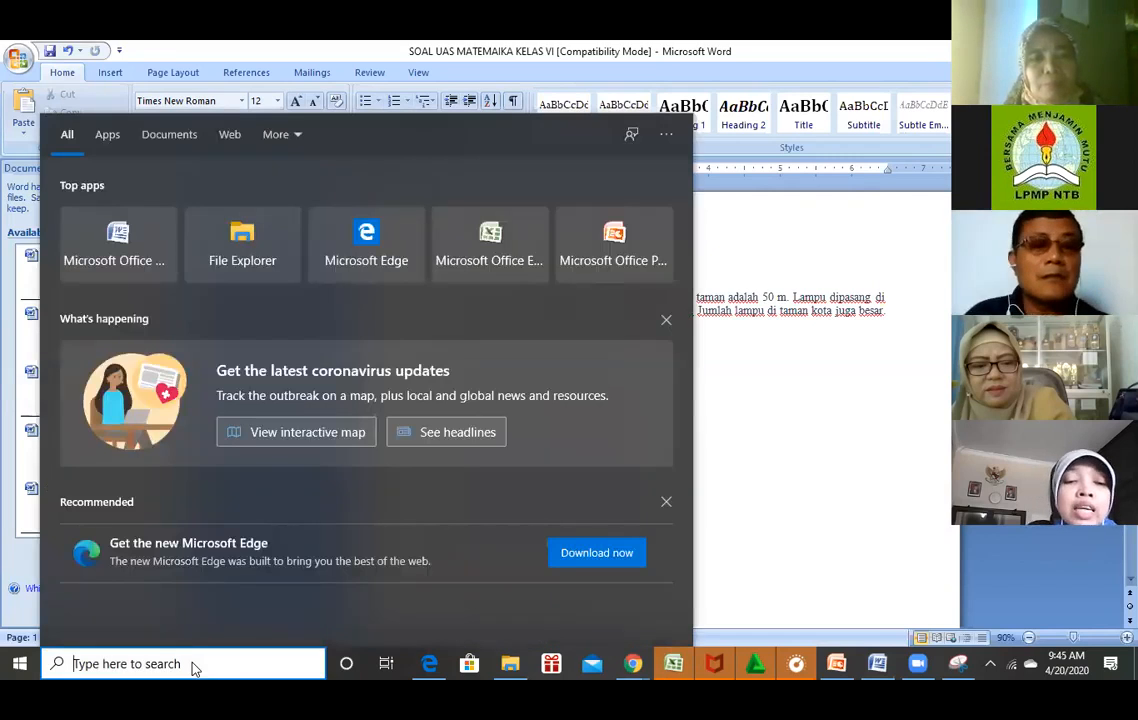
Search for 'sniping' and launch Snipping Tool from the results.
{"action": "type", "text": "s"}
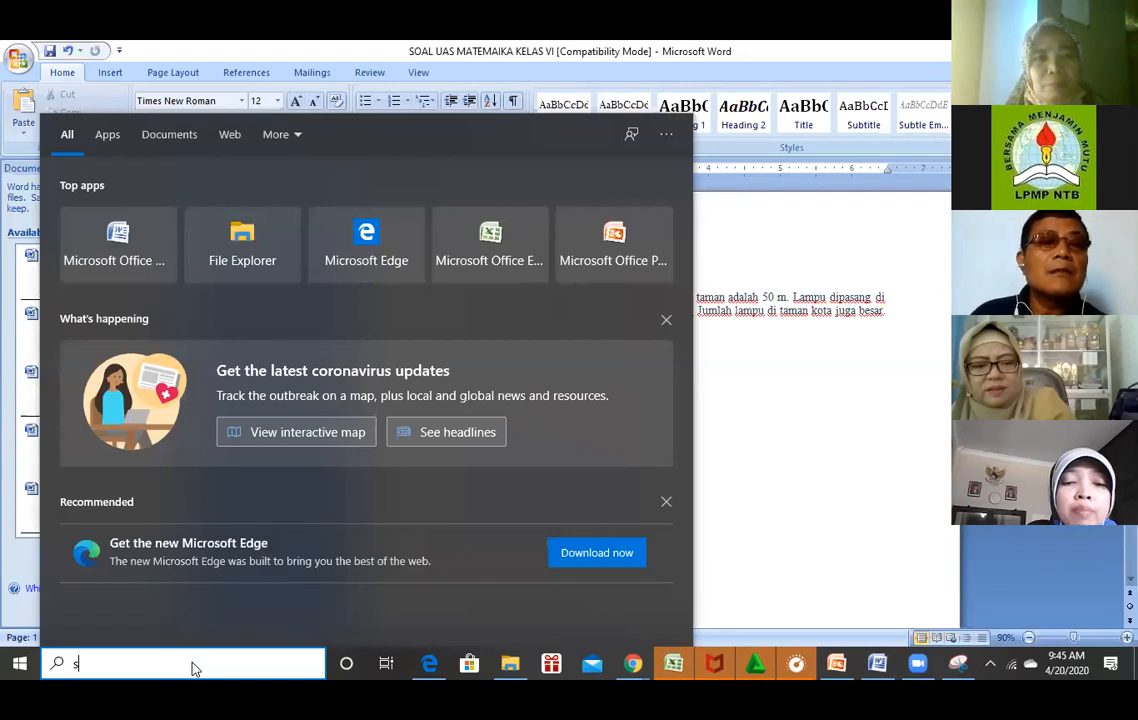
{"action": "type", "text": "nip"}
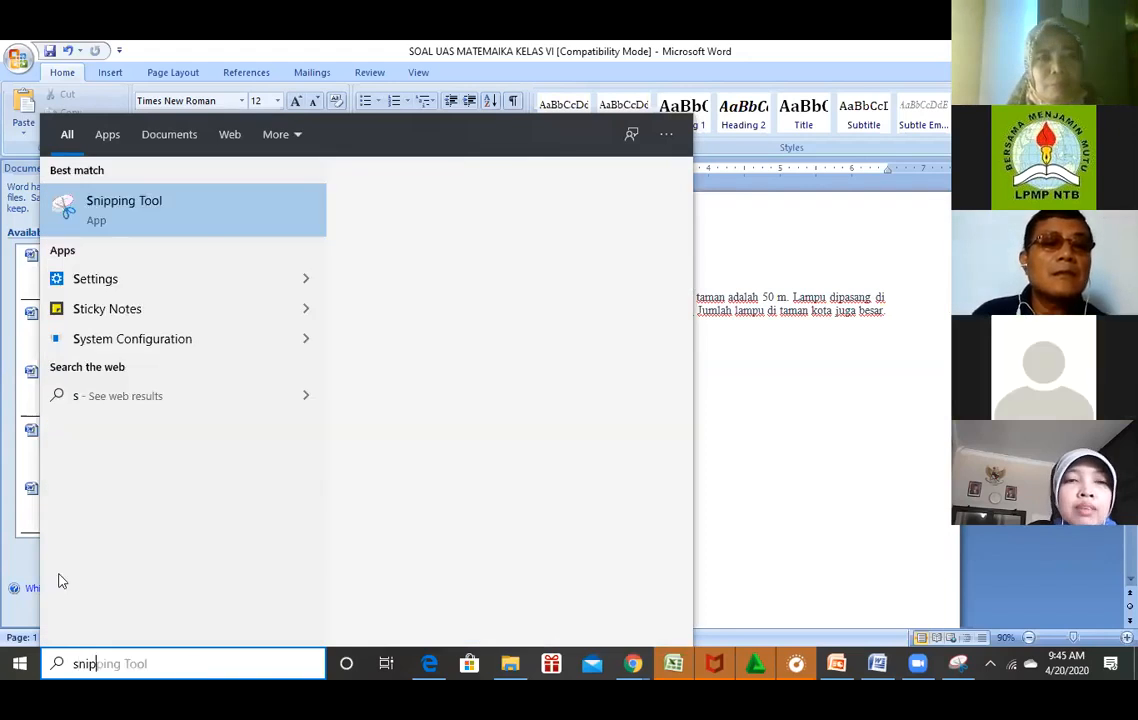
{"action": "type", "text": "ing"}
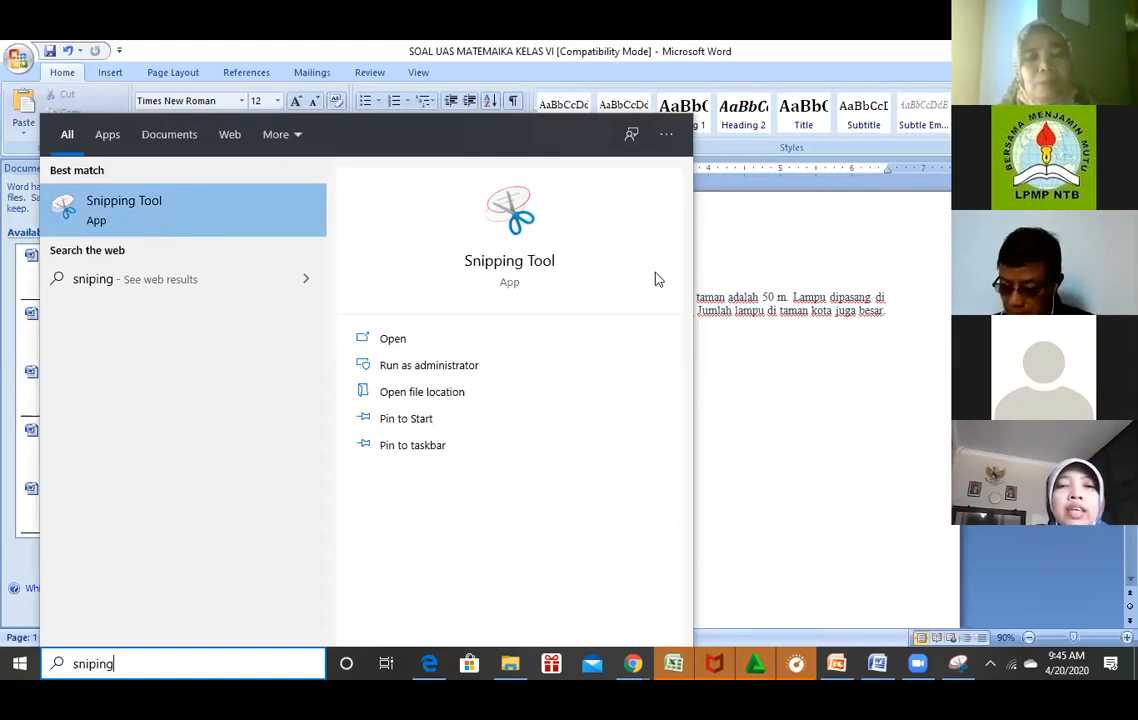
{"action": "left_click", "coordinate": [582, 332]}
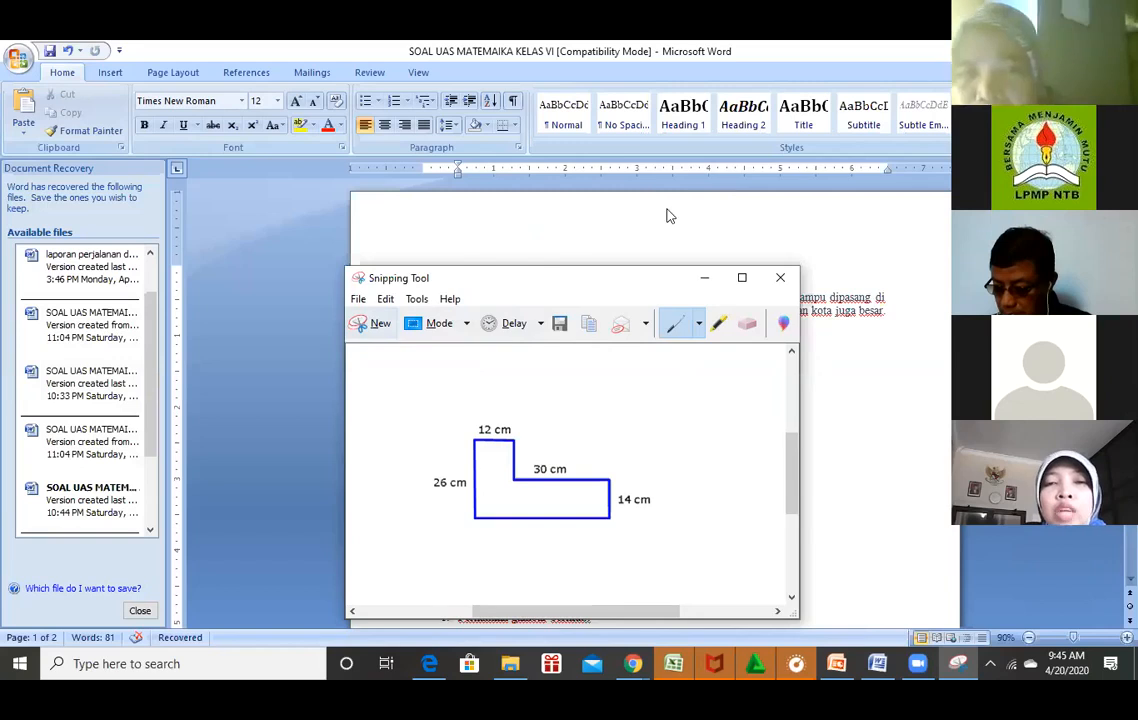
Capture a new snip of the L-shaped area figure from the Word question.
{"action": "left_click_drag", "start_coordinate": [410, 278], "coordinate": [695, 159]}
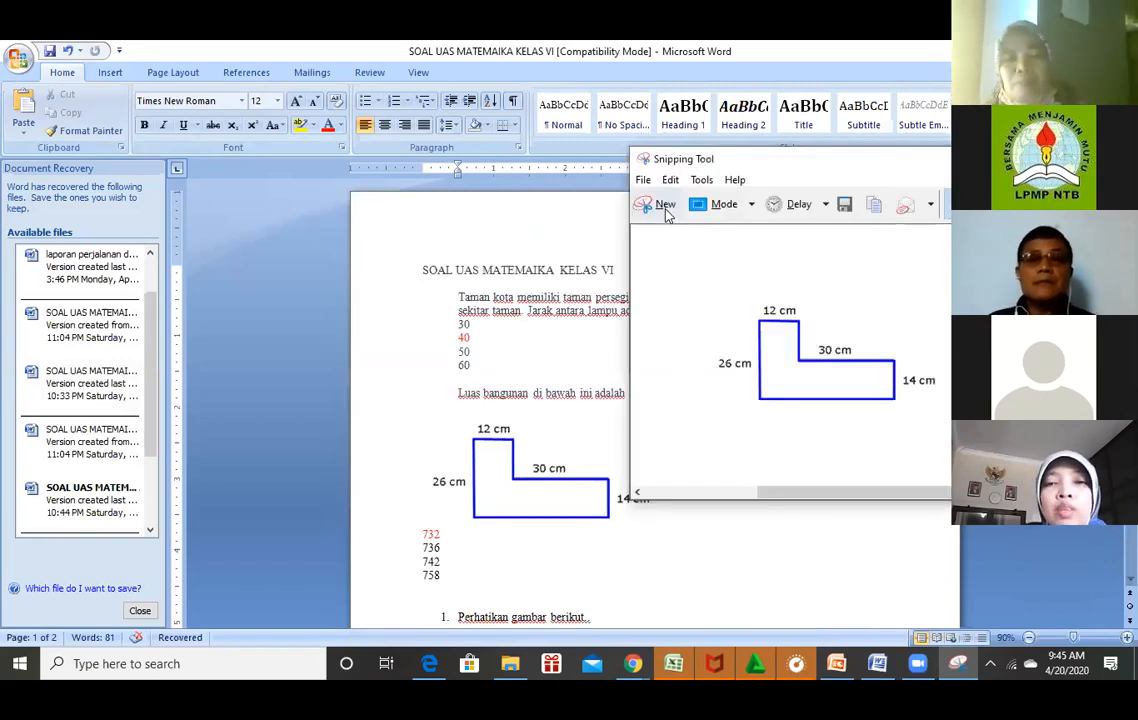
{"action": "left_click", "coordinate": [666, 210]}
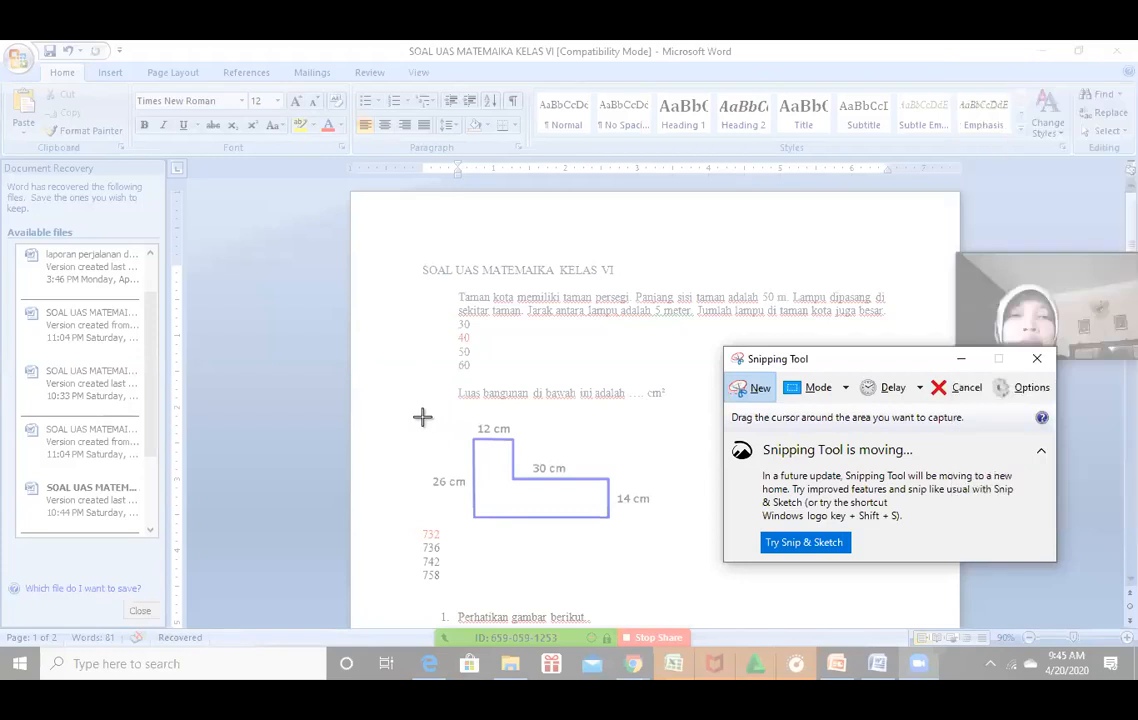
{"action": "left_click_drag", "start_coordinate": [422, 417], "coordinate": [462, 420]}
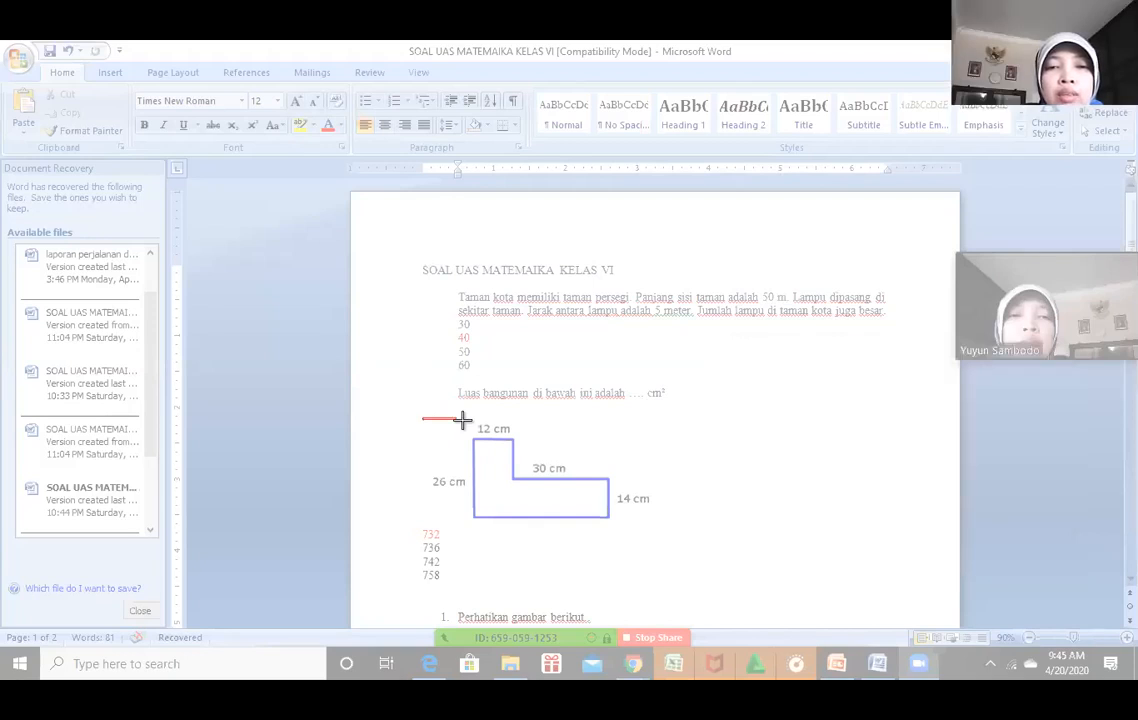
{"action": "left_click_drag", "start_coordinate": [462, 420], "coordinate": [659, 525]}
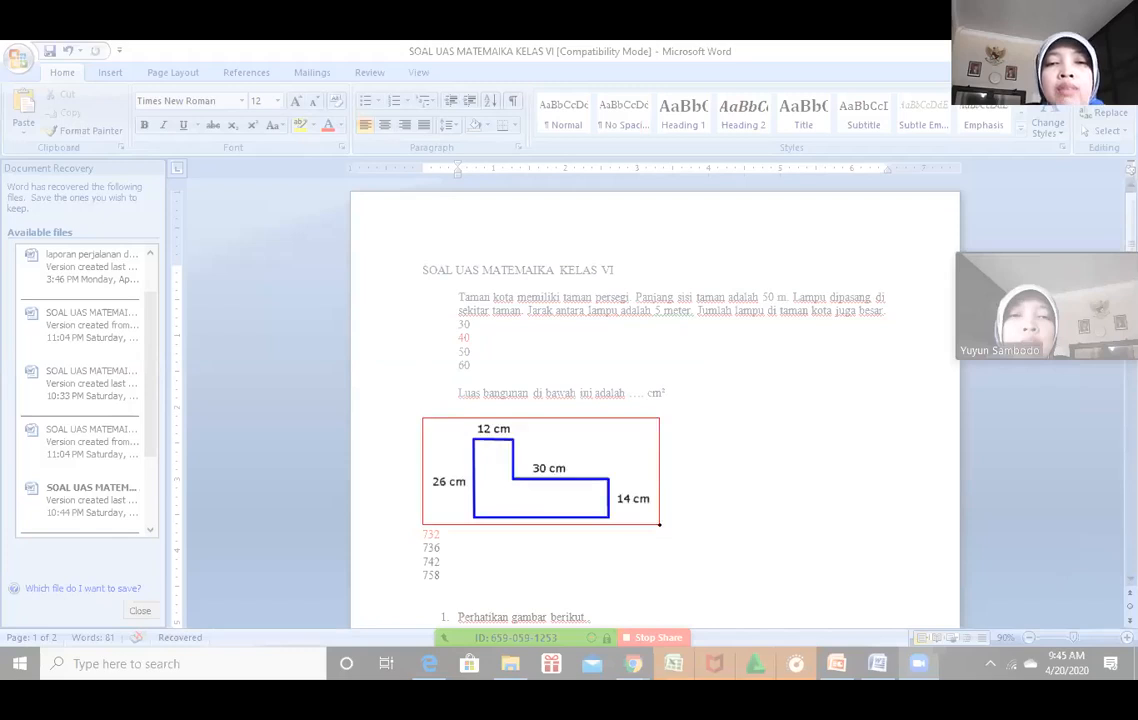
{"action": "left_click_drag", "start_coordinate": [659, 524], "coordinate": [659, 524]}
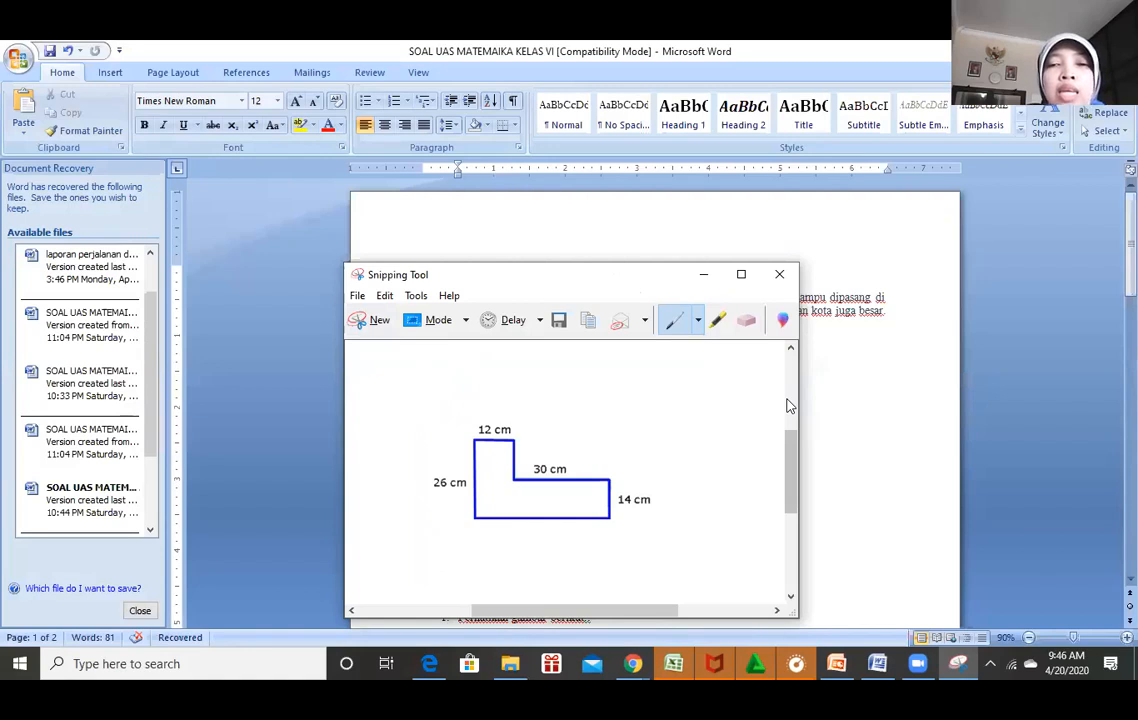
Save the snip as PNG 'Capture' on drive D.
{"action": "left_click", "coordinate": [384, 295]}
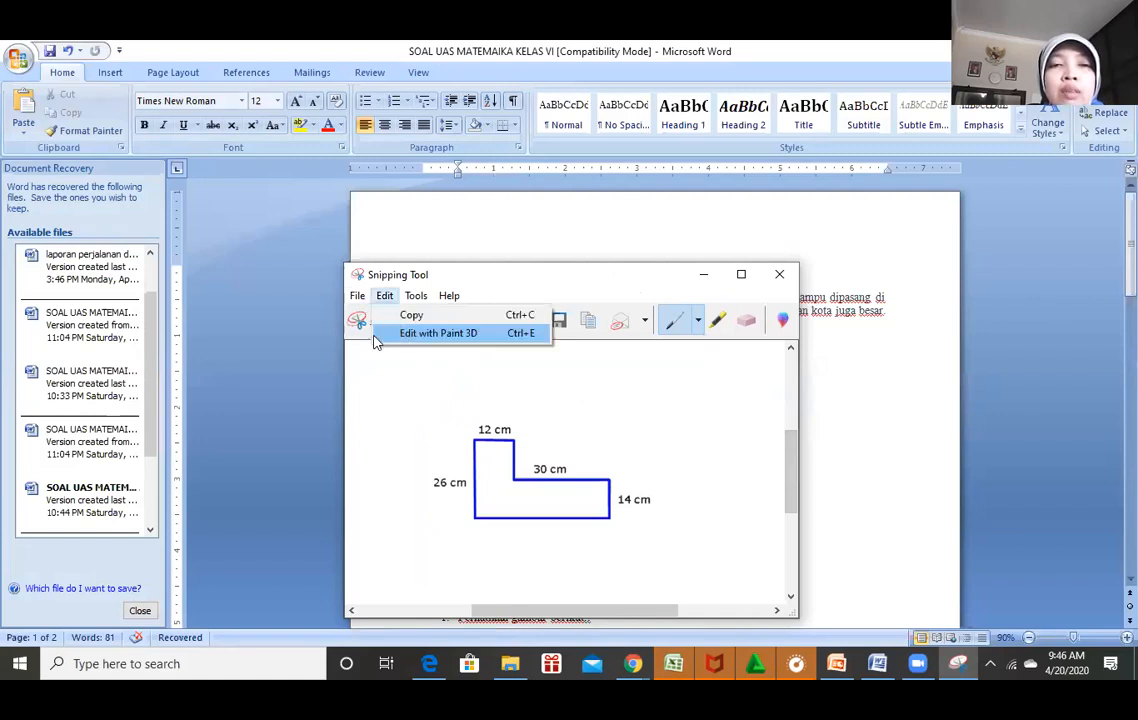
{"action": "left_click", "coordinate": [357, 295]}
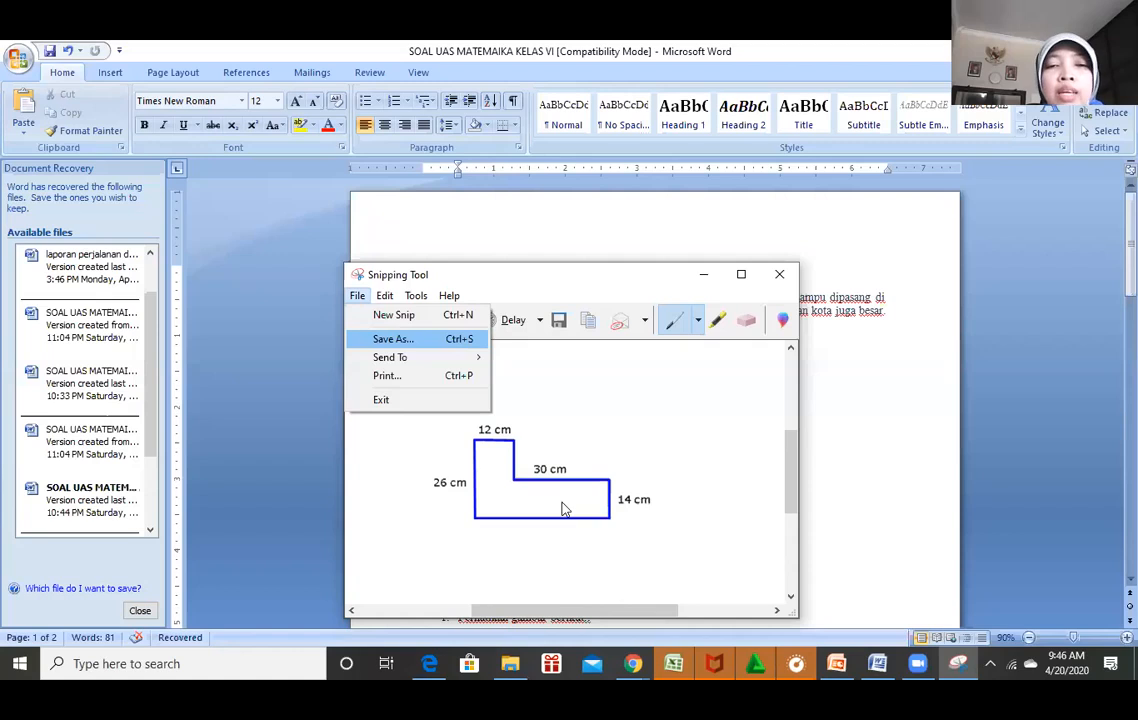
{"action": "key", "text": "Return"}
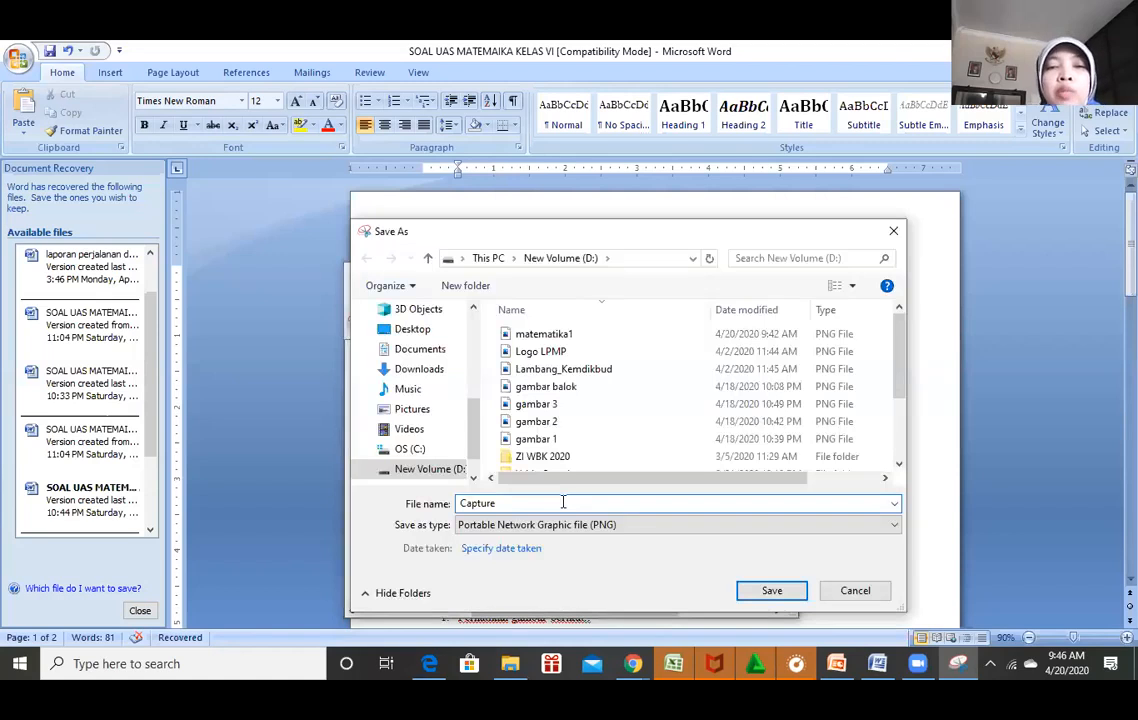
{"action": "left_click", "coordinate": [770, 592]}
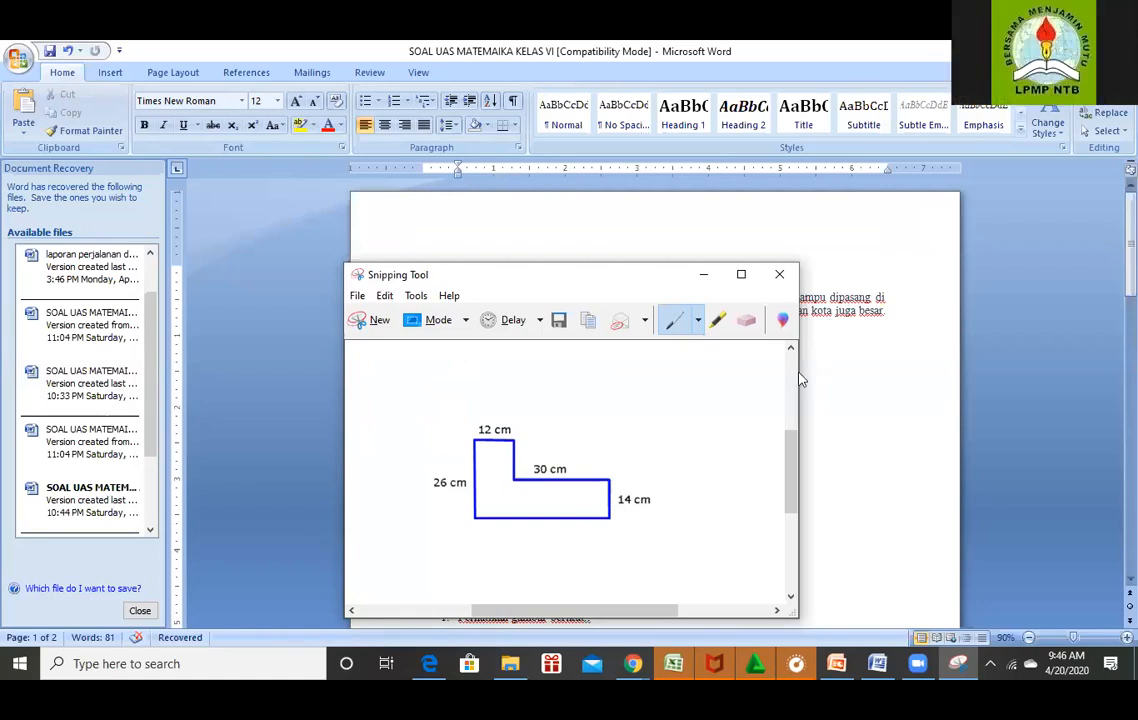
Close Snipping Tool and add a blank multiple-choice question below the L-shaped building question.
{"action": "left_click", "coordinate": [779, 277]}
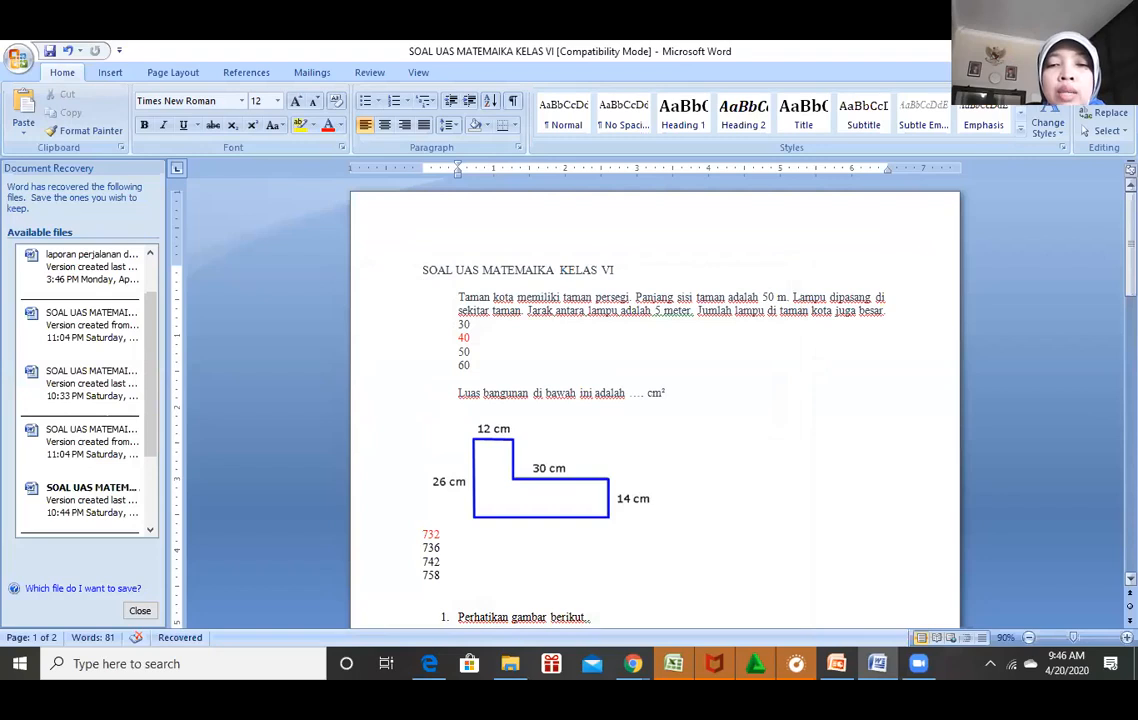
{"action": "left_click", "coordinate": [633, 664]}
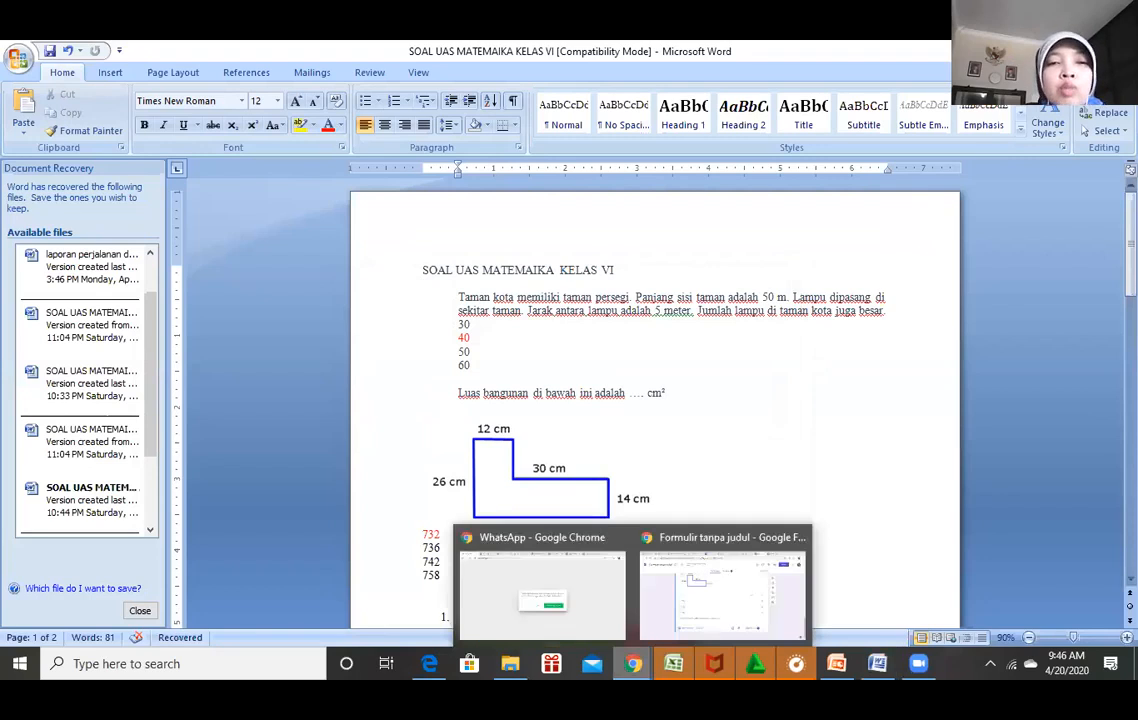
{"action": "left_click", "coordinate": [722, 588]}
{"action": "scroll", "coordinate": [562, 420], "scroll_direction": "up", "scroll_amount": 2}
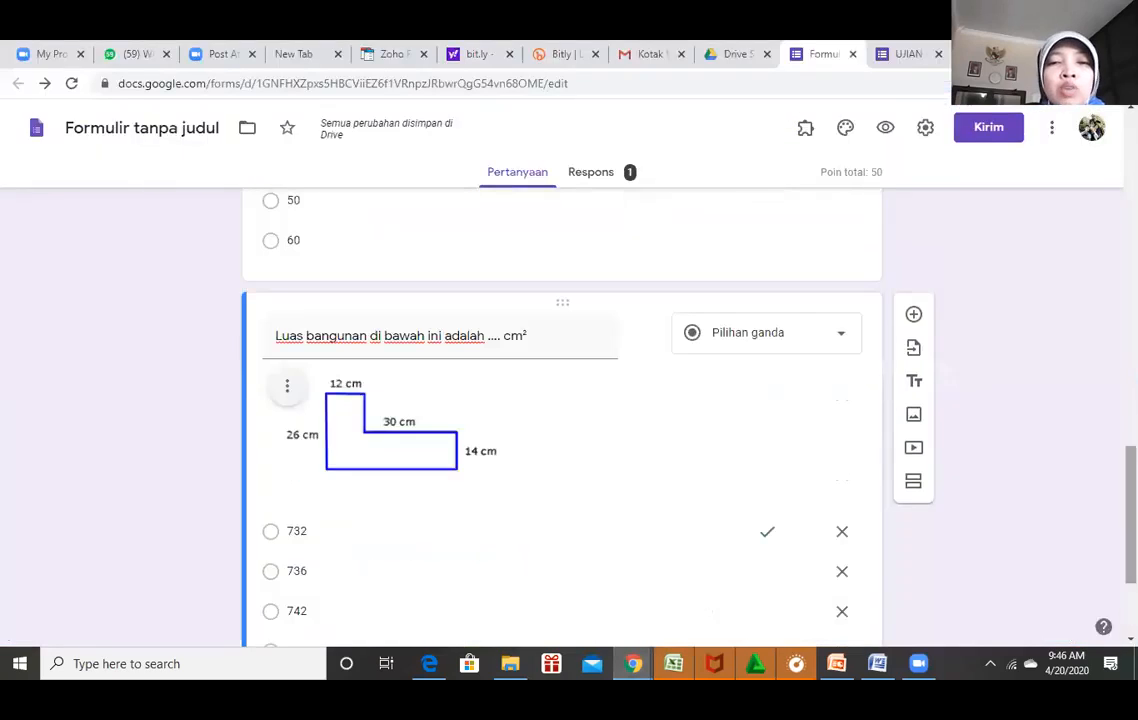
{"action": "scroll", "coordinate": [562, 420], "scroll_direction": "down", "scroll_amount": 1}
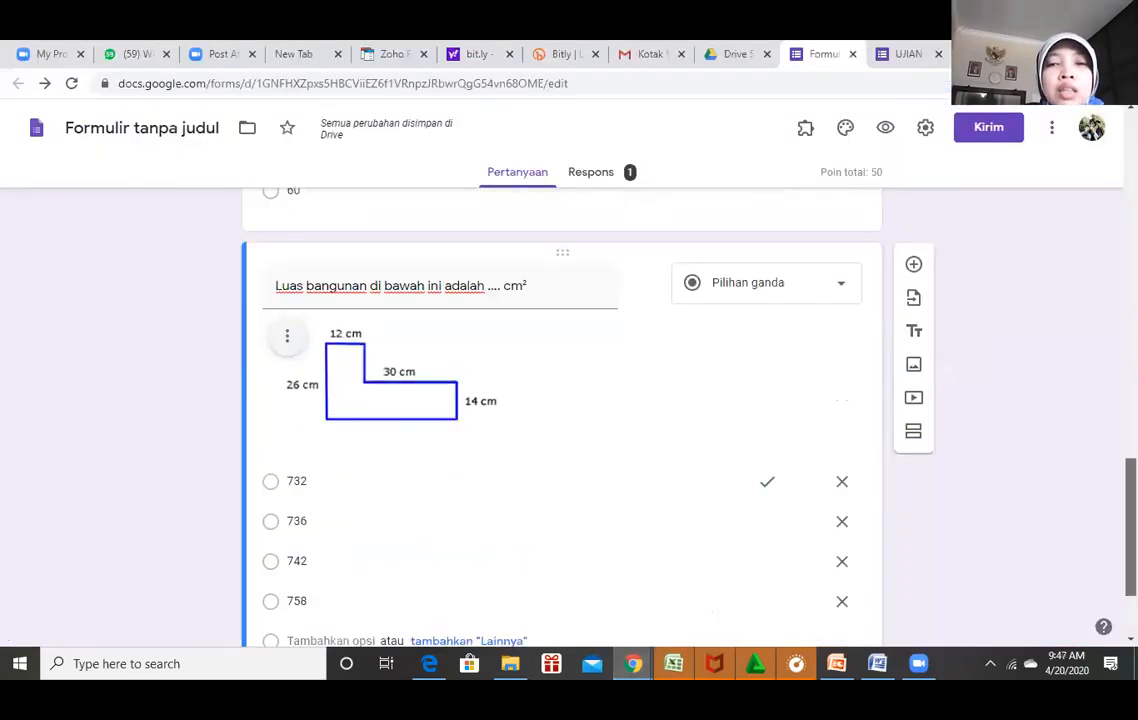
{"action": "scroll", "coordinate": [562, 420], "scroll_direction": "up", "scroll_amount": 1}
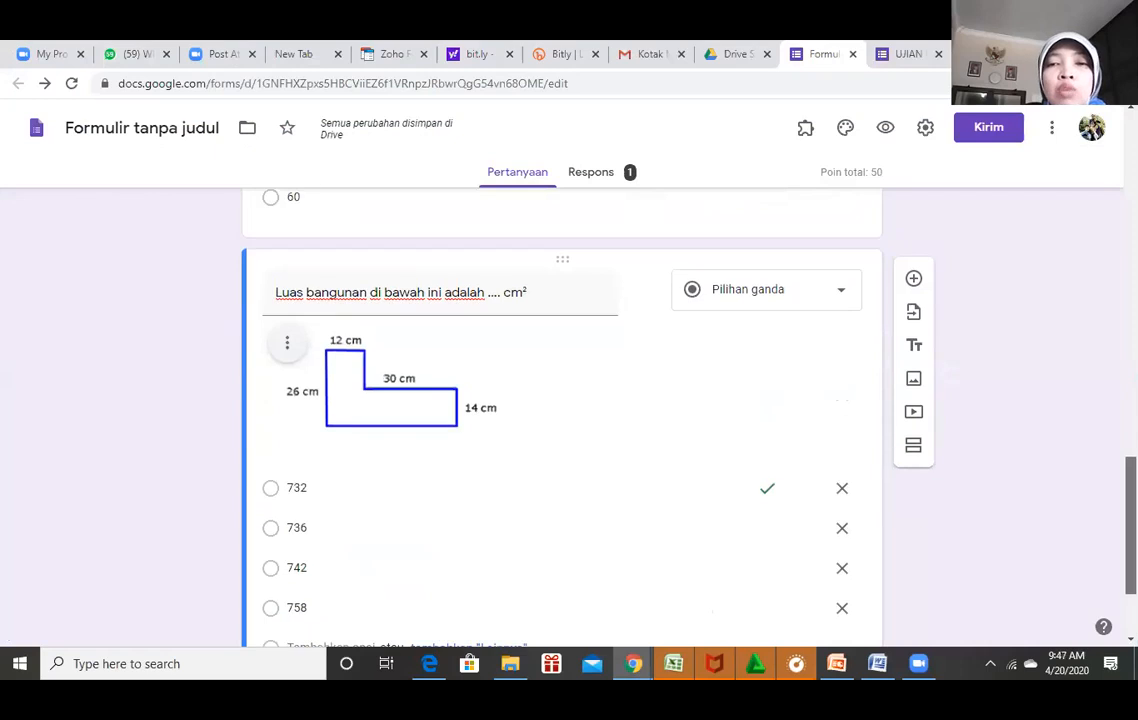
{"action": "left_click", "coordinate": [913, 278]}
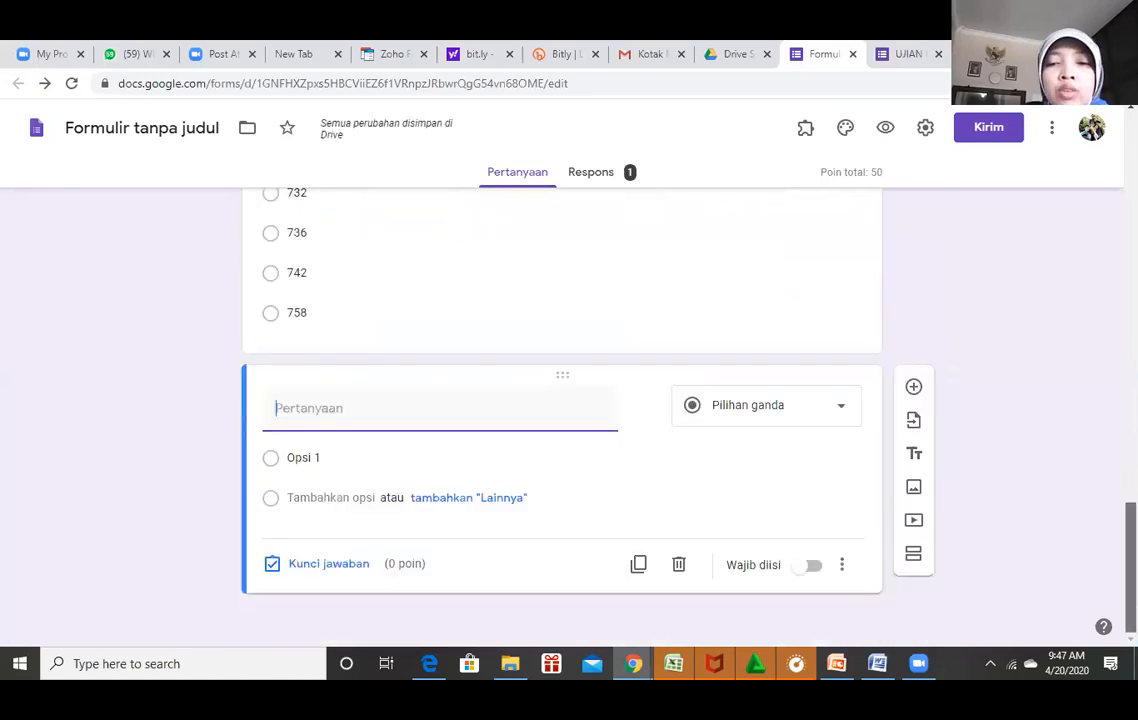
In Word, strip the '1' from the 28 cm cube question and the A–D lettering from options 4.536–9.408.
{"action": "key", "text": "alt+Tab"}
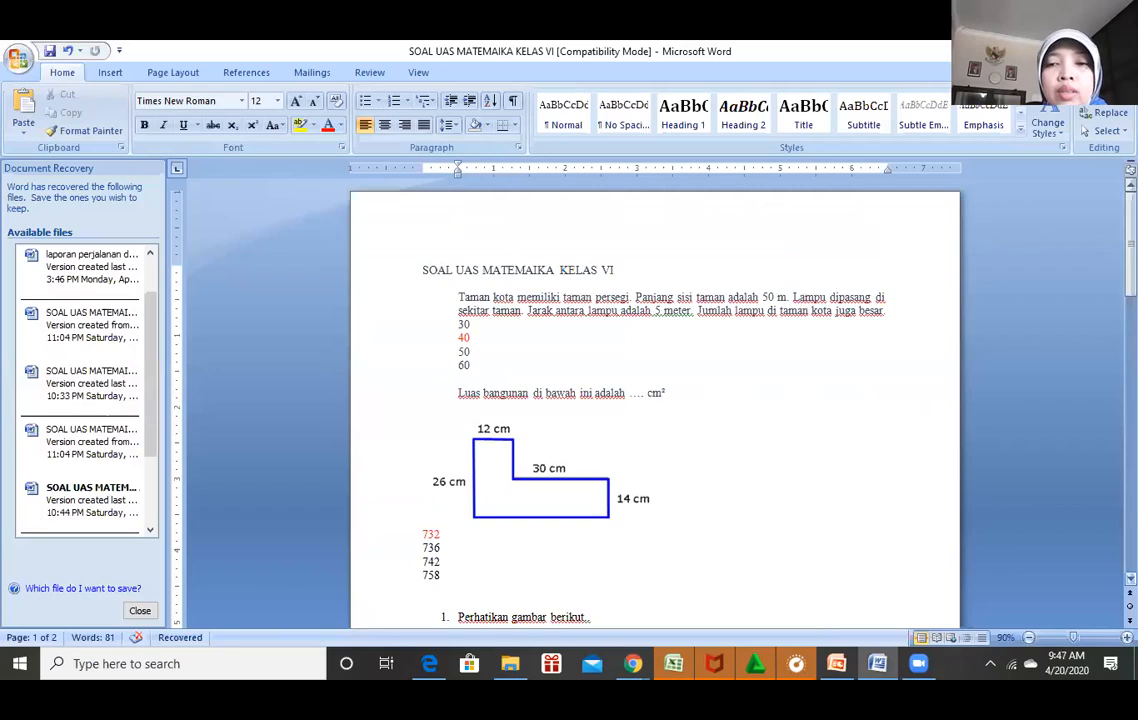
{"action": "scroll", "coordinate": [655, 400], "scroll_direction": "down", "scroll_amount": 1}
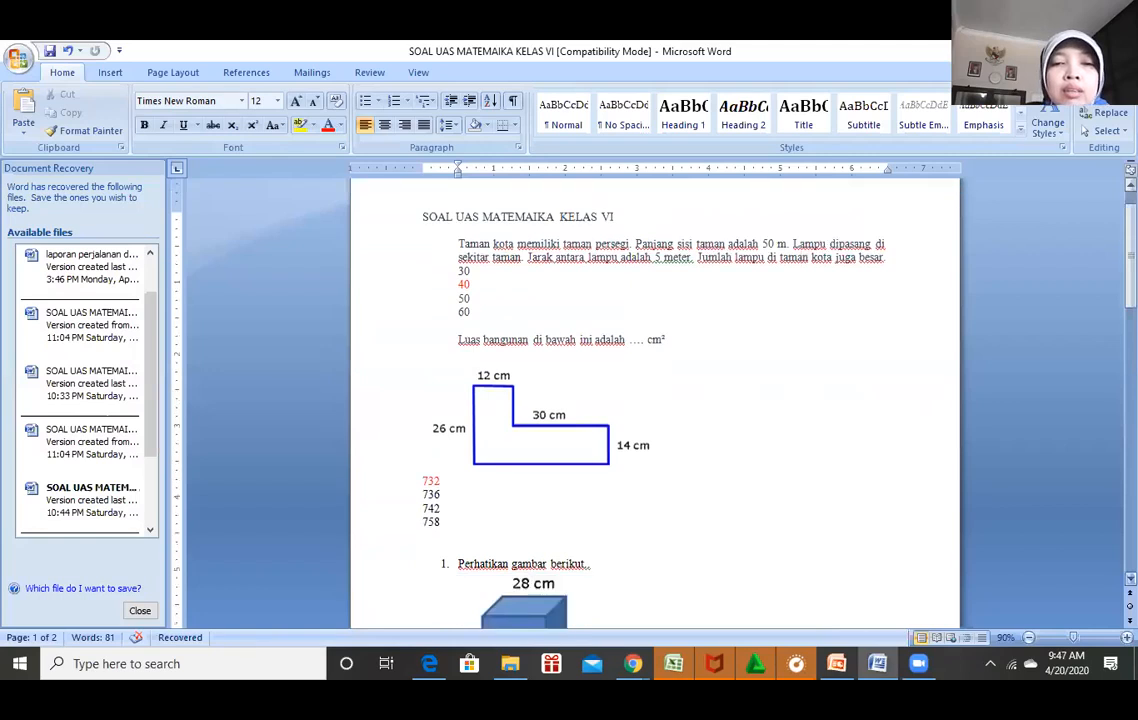
{"action": "scroll", "coordinate": [655, 400], "scroll_direction": "down", "scroll_amount": 3}
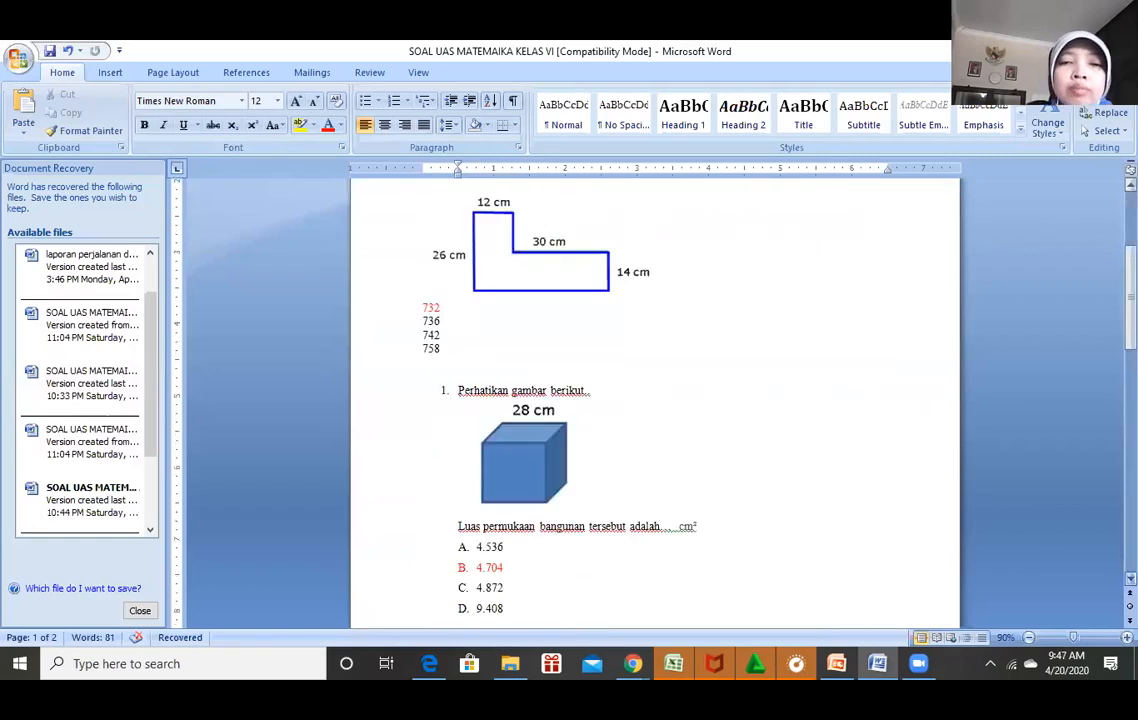
{"action": "key", "text": "BackSpace"}
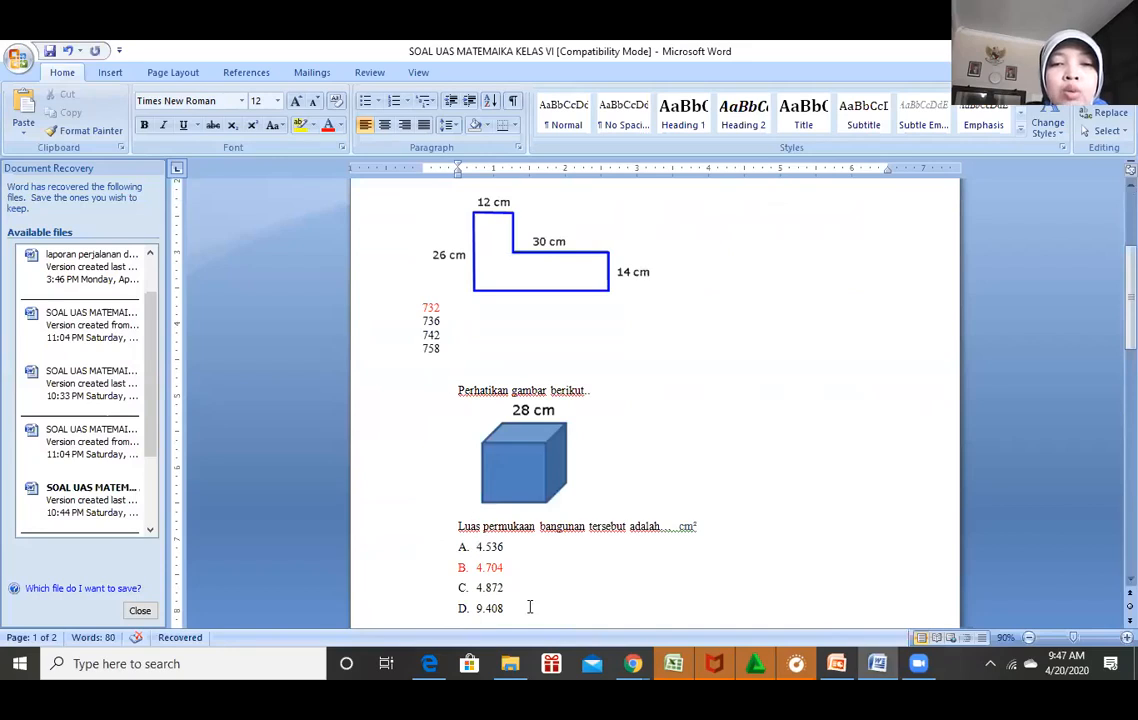
{"action": "left_click_drag", "start_coordinate": [477, 547], "coordinate": [508, 609]}
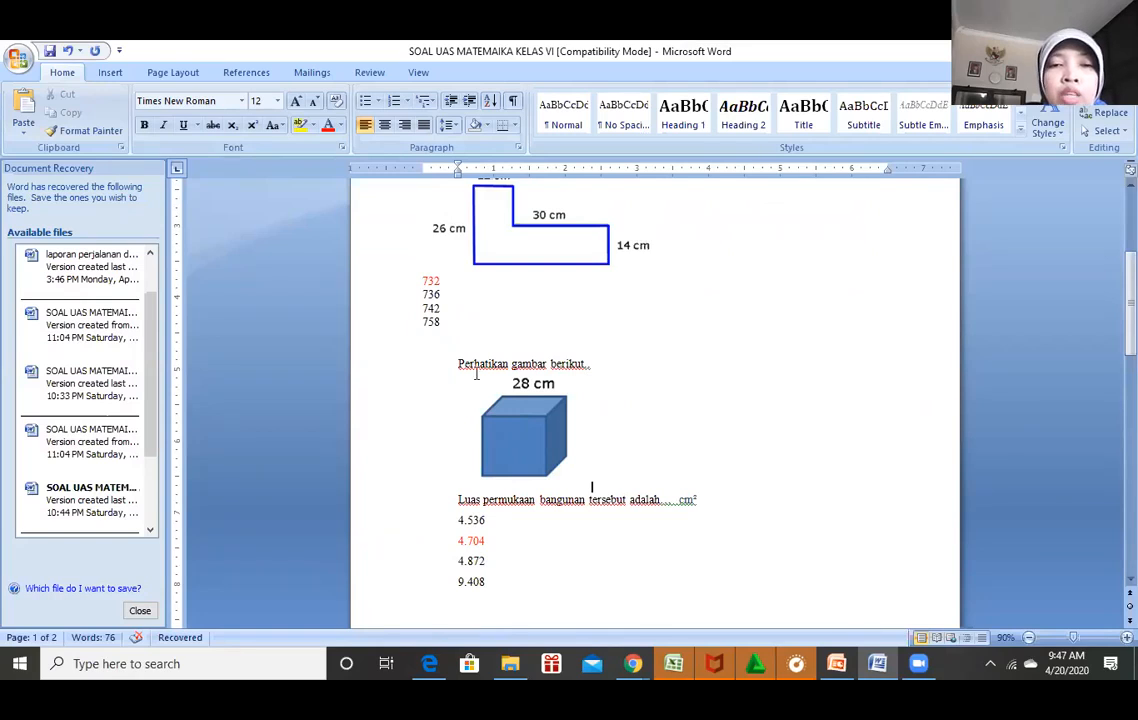
{"action": "left_click", "coordinate": [524, 418]}
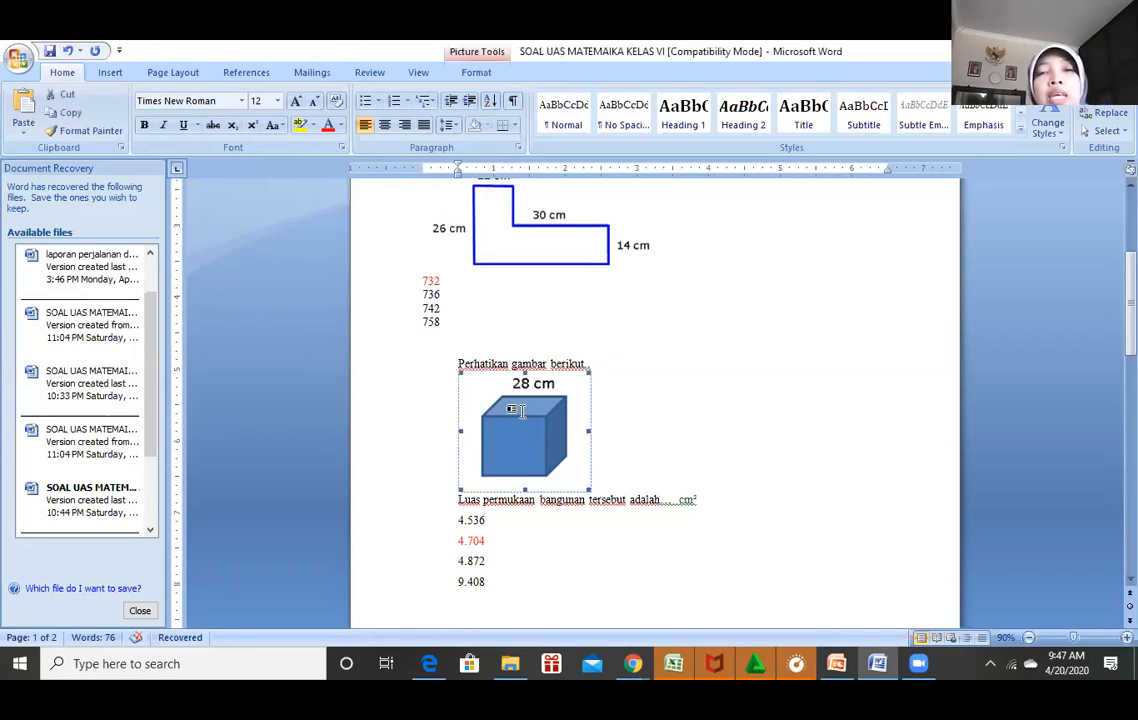
{"action": "left_click", "coordinate": [594, 485]}
{"action": "left_click", "coordinate": [600, 372]}
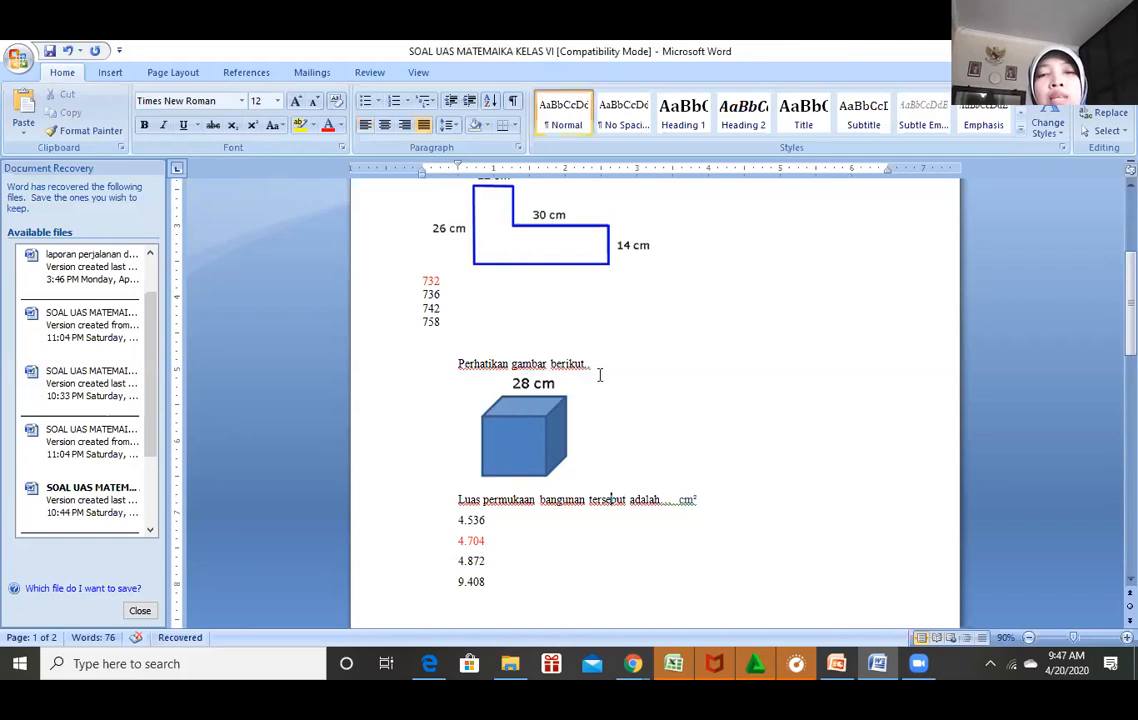
{"action": "left_click", "coordinate": [633, 662]}
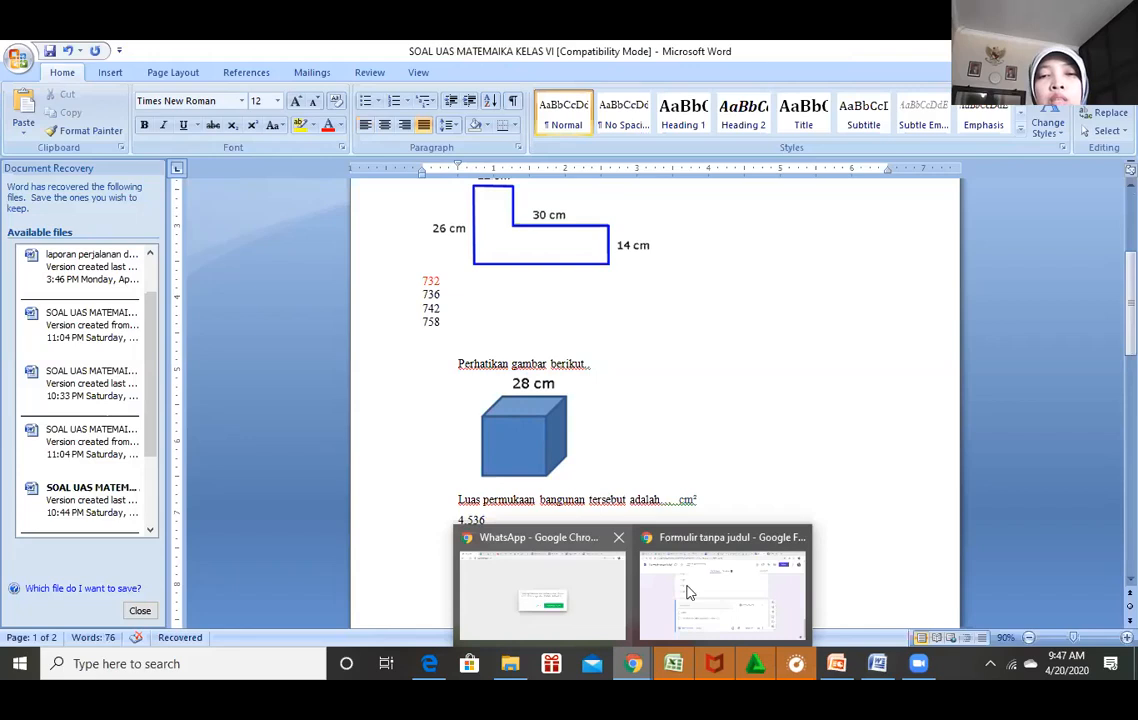
{"action": "mouse_move", "coordinate": [687, 592]}
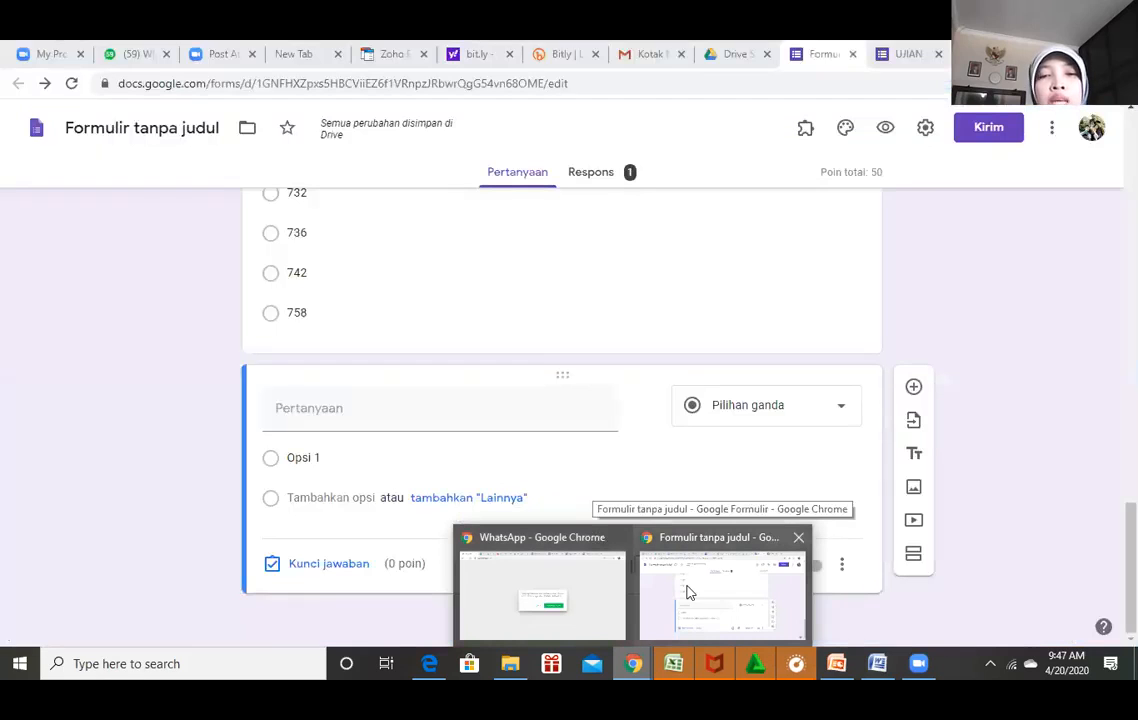
{"action": "left_click", "coordinate": [387, 407]}
{"action": "type", "text": "mmmmmmmmm"}
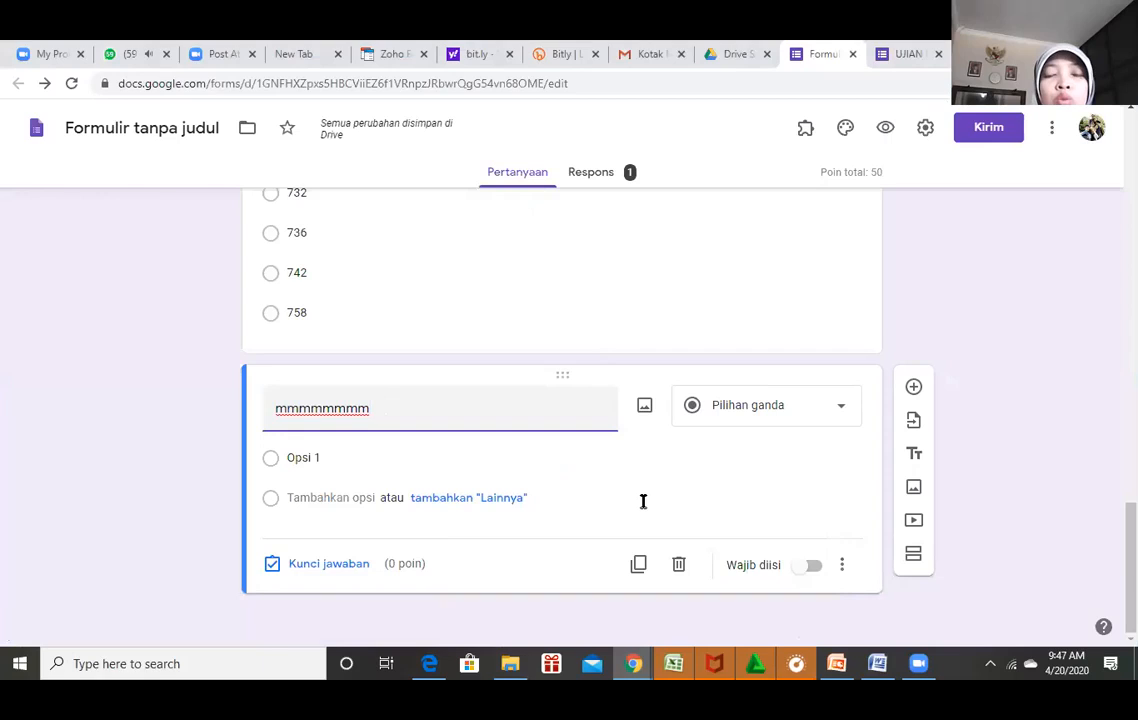
{"action": "key", "text": "BackSpace"}
{"action": "key", "text": "BackSpace"}
{"action": "key", "text": "BackSpace"}
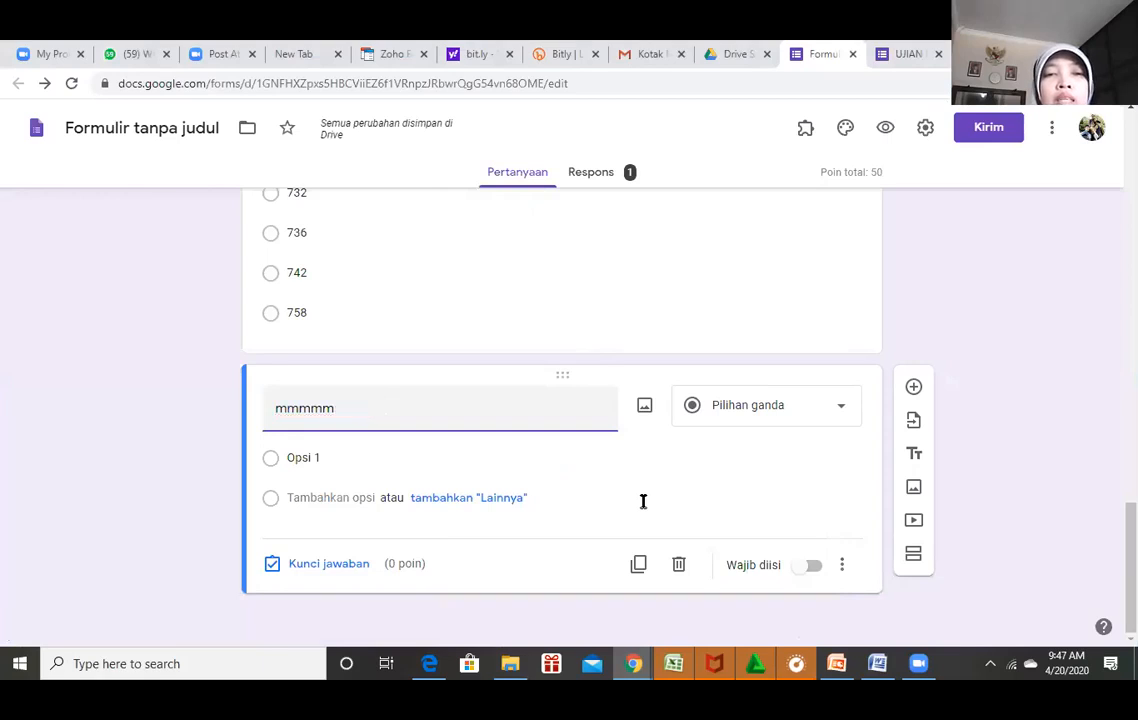
{"action": "key", "text": "BackSpace"}
{"action": "key", "text": "BackSpace"}
{"action": "key", "text": "BackSpace"}
{"action": "key", "text": "BackSpace"}
{"action": "key", "text": "BackSpace"}
{"action": "key", "text": "BackSpace"}
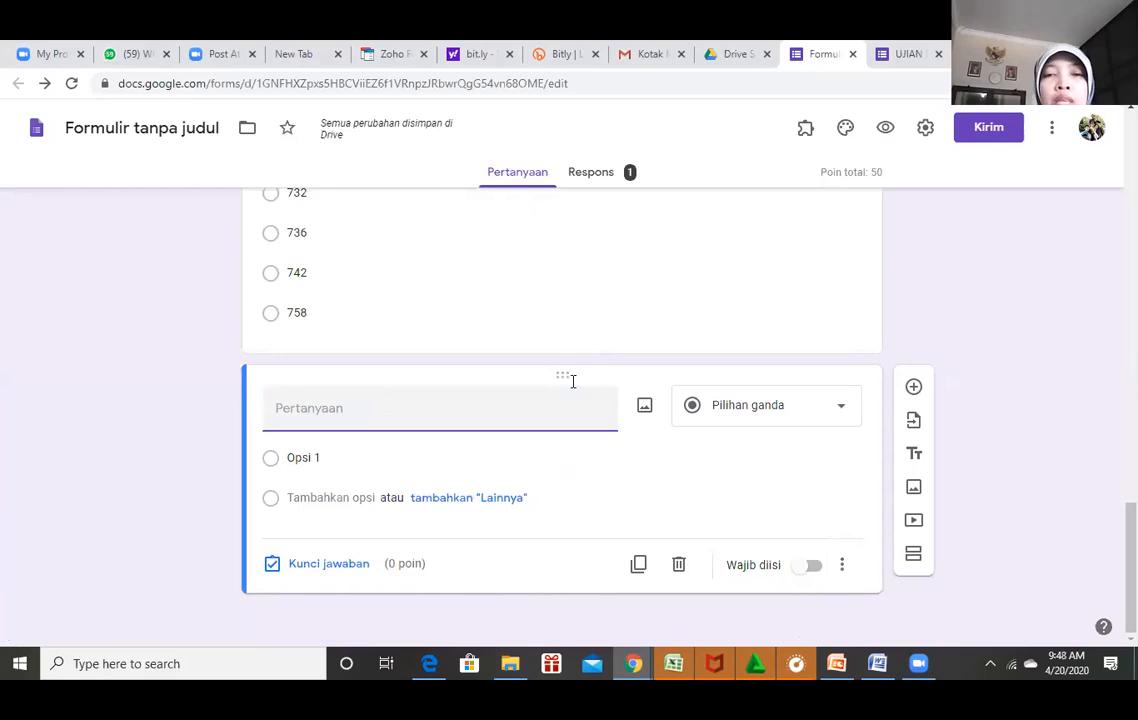
{"action": "key", "text": "alt+Tab"}
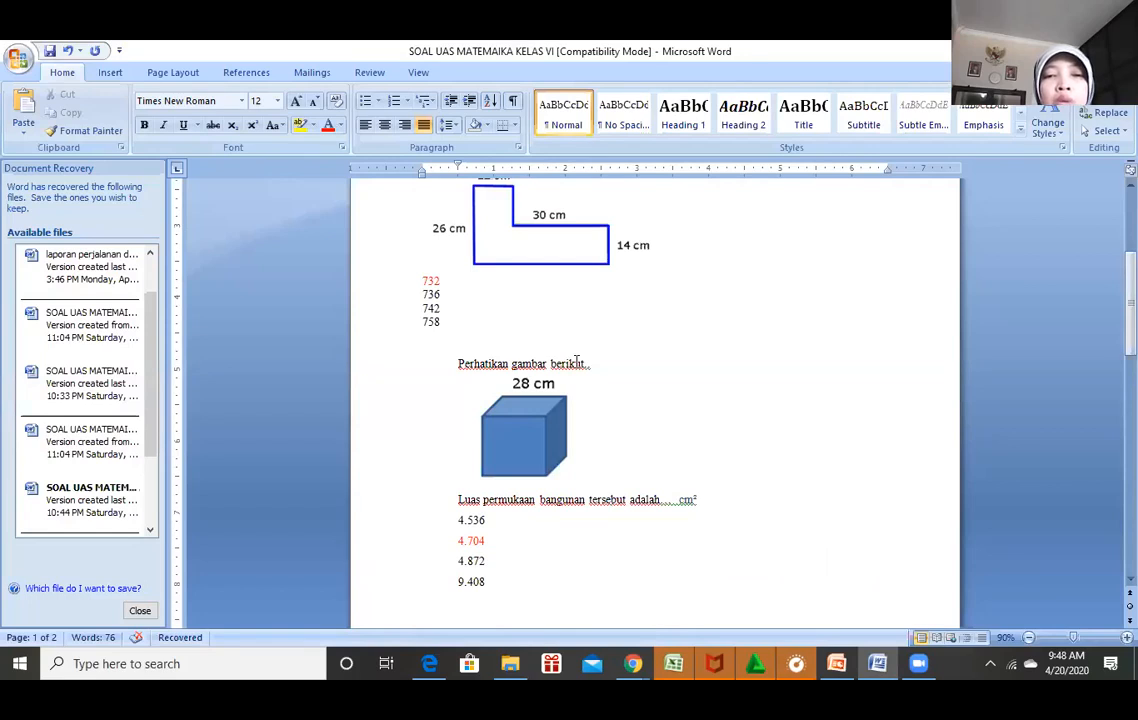
Copy the cube question's sentence 'Luas permukaan bangunan tersebut adalah…. cm²' and return to the form.
{"action": "left_click", "coordinate": [469, 354]}
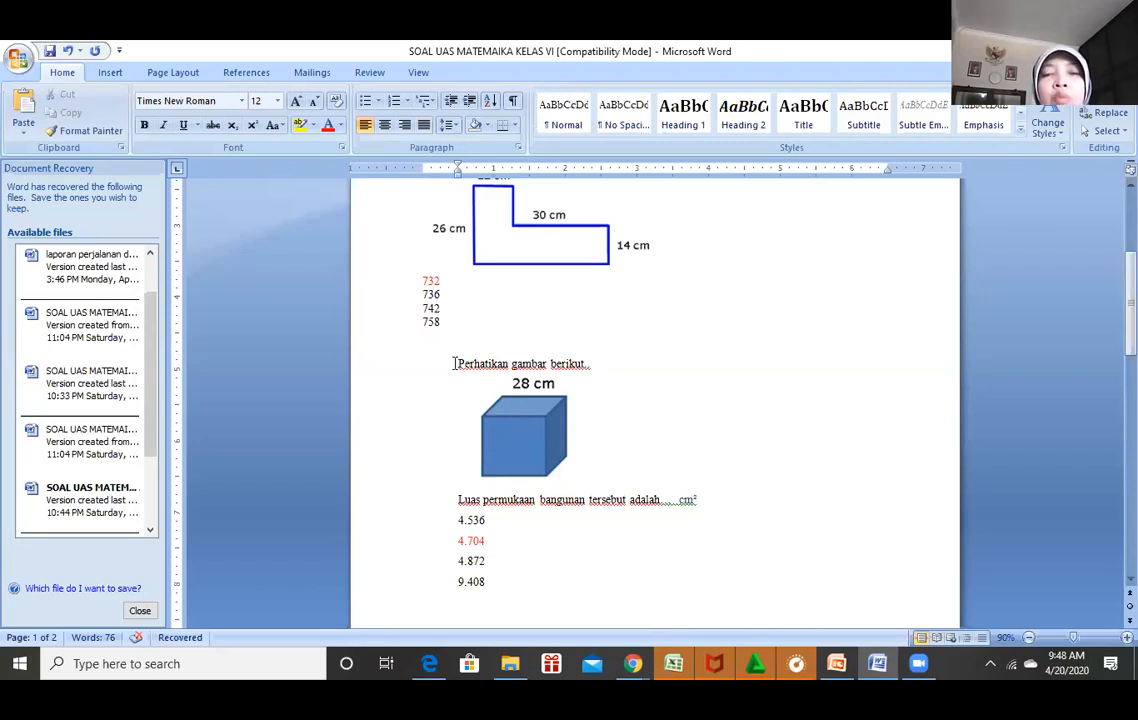
{"action": "left_click_drag", "start_coordinate": [458, 363], "coordinate": [536, 443]}
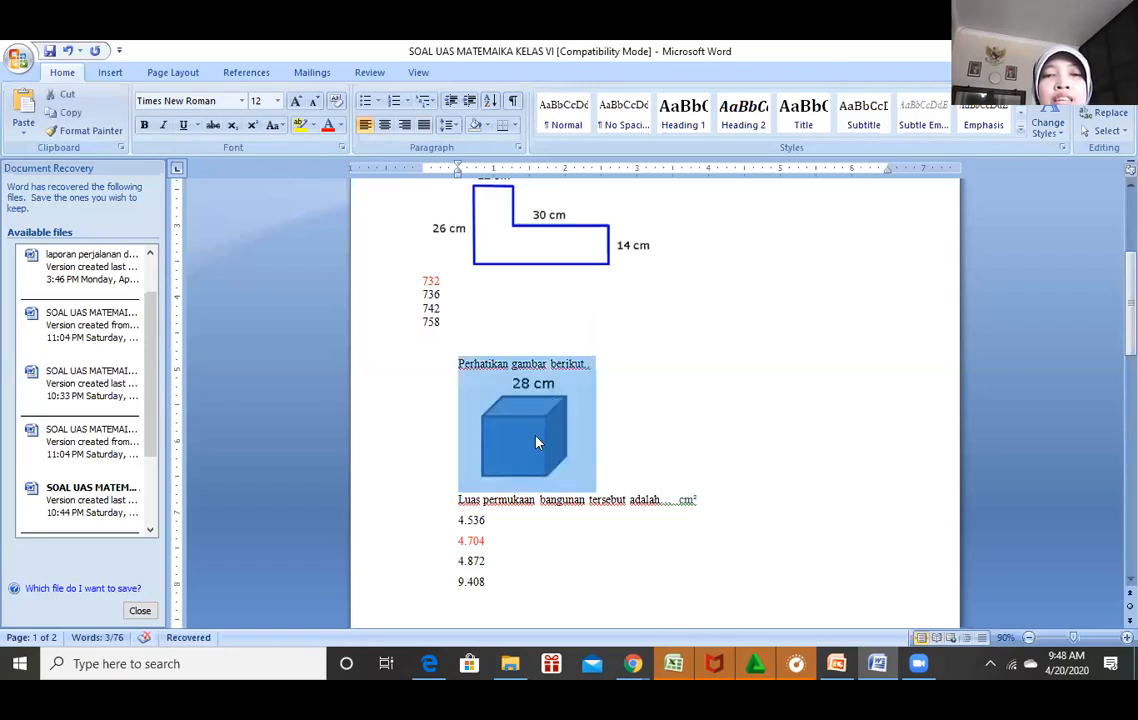
{"action": "left_click", "coordinate": [536, 443]}
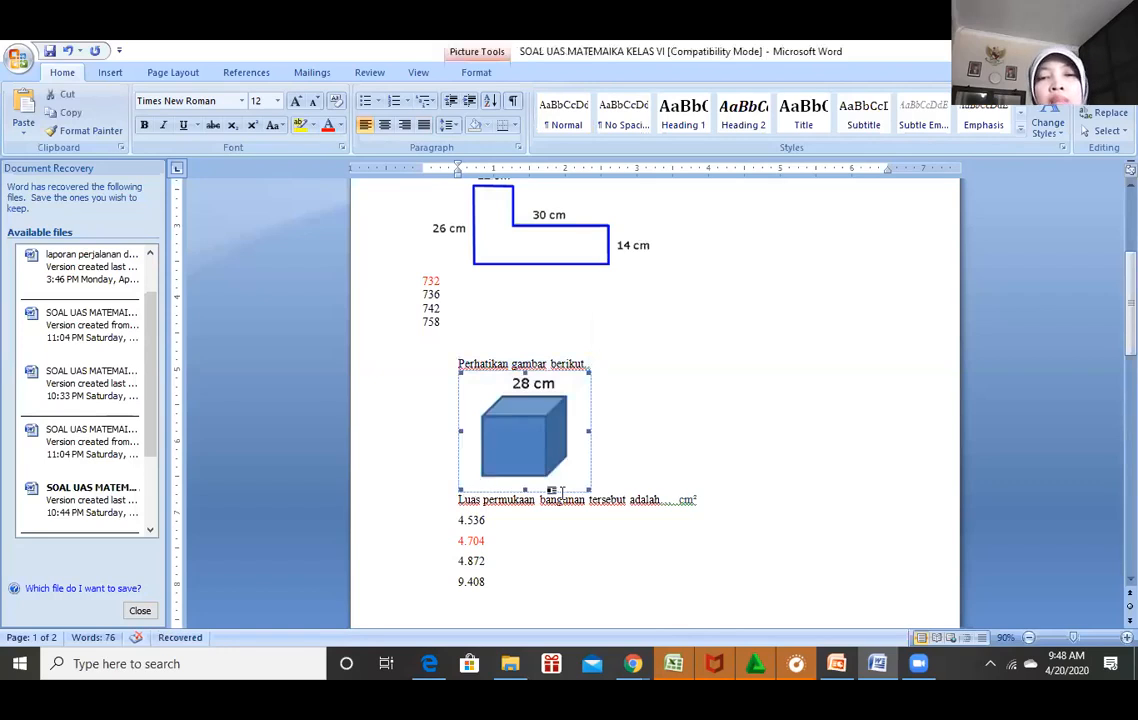
{"action": "left_click", "coordinate": [727, 490]}
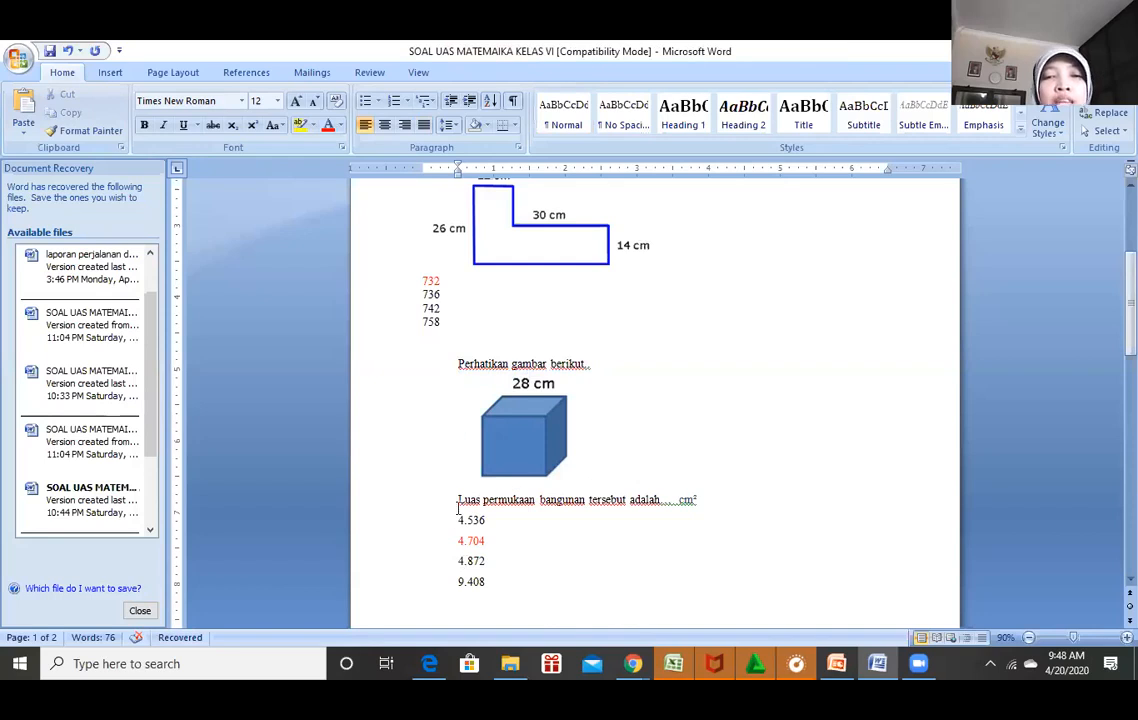
{"action": "left_click_drag", "start_coordinate": [458, 502], "coordinate": [700, 509]}
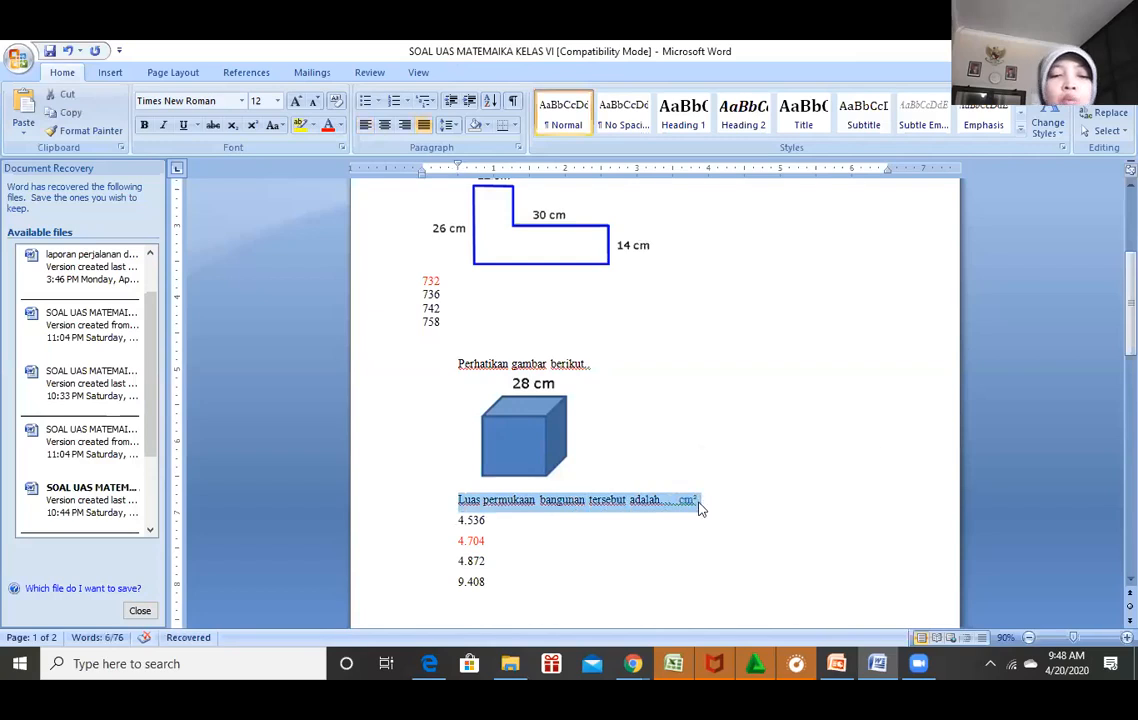
{"action": "left_click", "coordinate": [872, 662]}
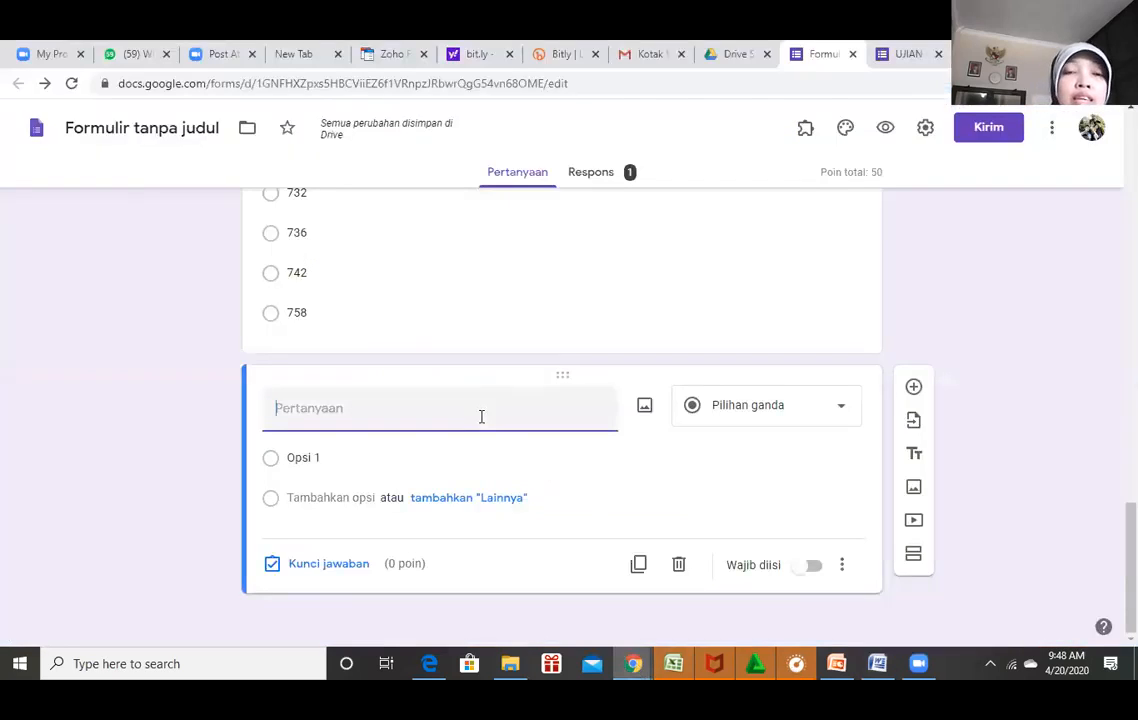
Paste the sentence as the new question's title and edit it to 'Luas permukaan bangun dibawah adalah... cm²'.
{"action": "type", "text": "Luas permukaan bangunan tersebut adalah... cm²"}
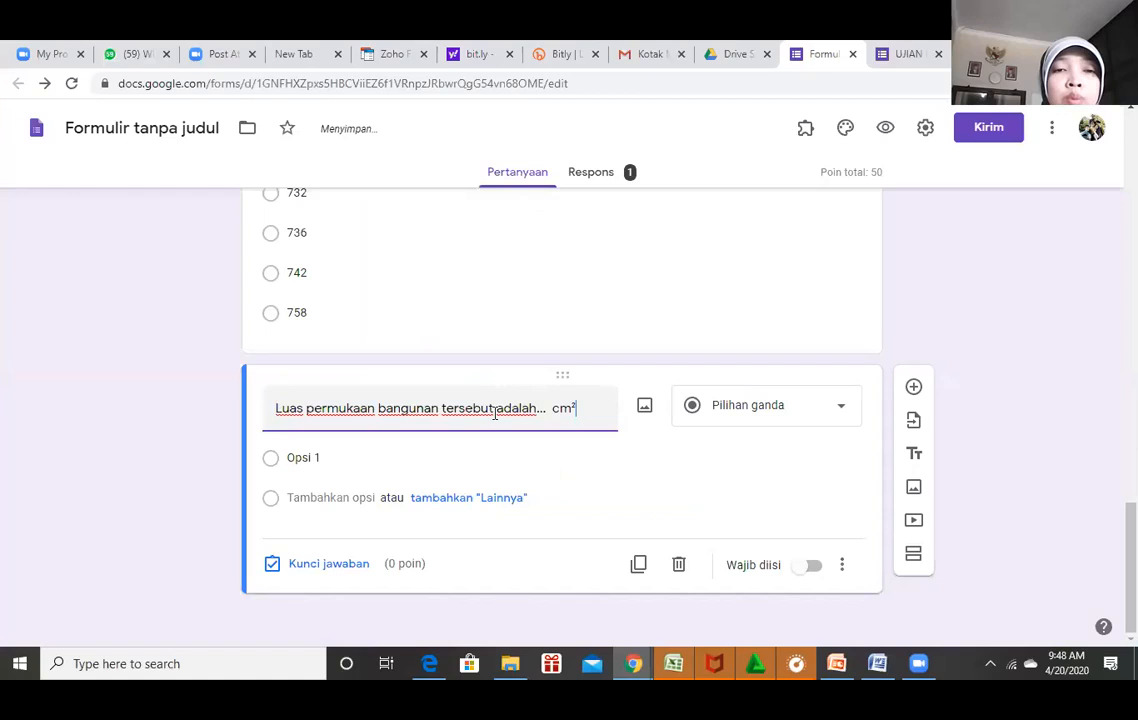
{"action": "left_click", "coordinate": [443, 408]}
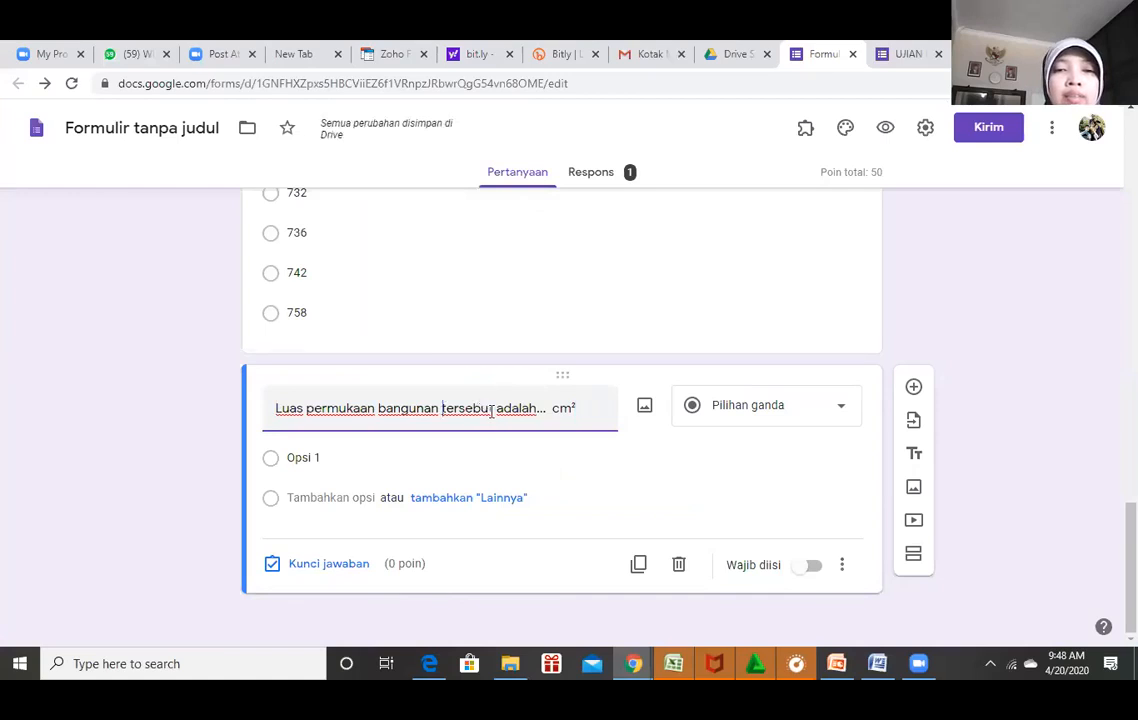
{"action": "left_click_drag", "start_coordinate": [493, 406], "coordinate": [438, 405]}
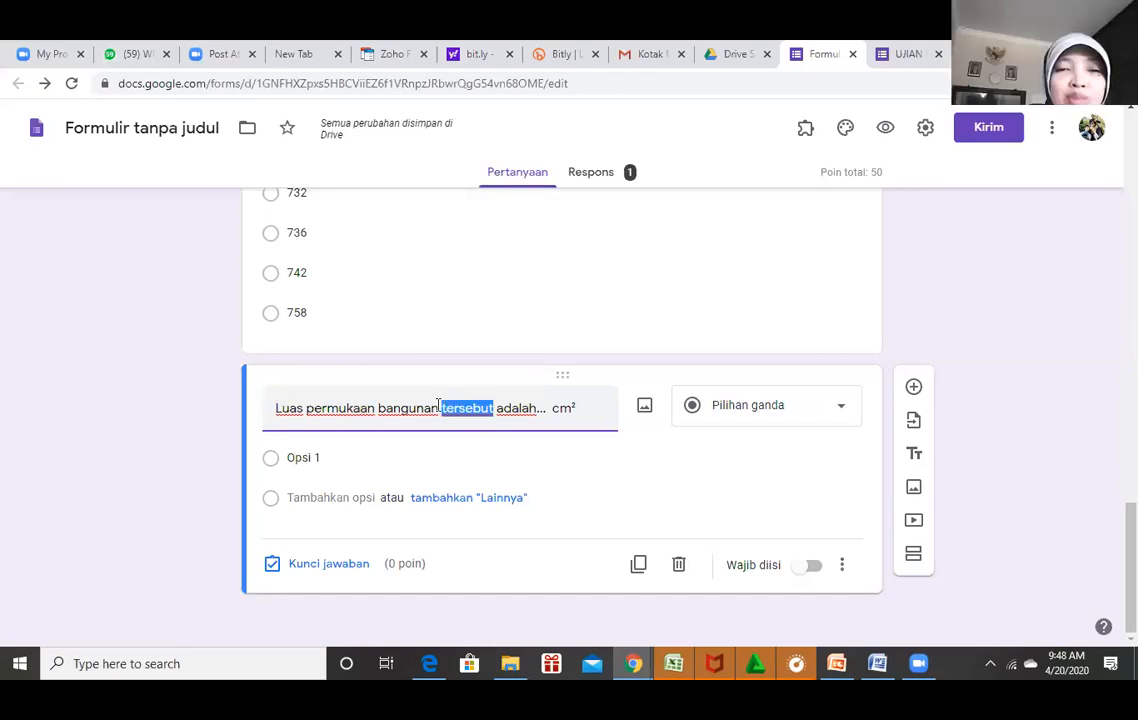
{"action": "left_click", "coordinate": [438, 407]}
{"action": "key", "text": "BackSpace"}
{"action": "key", "text": "BackSpace"}
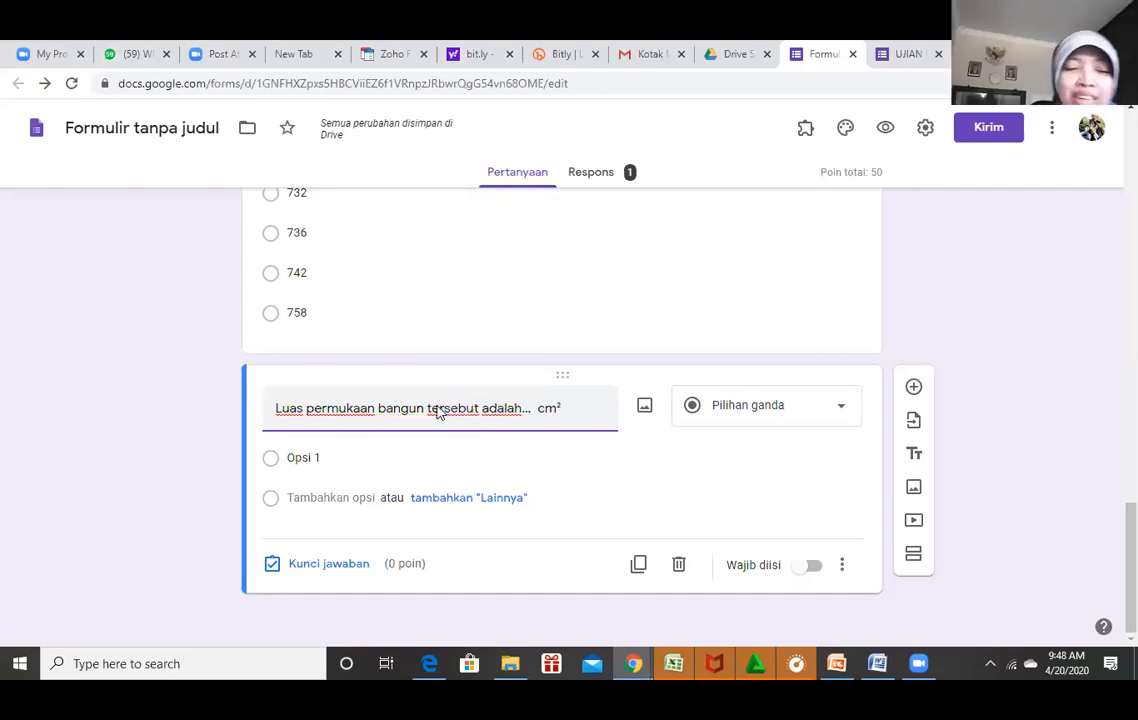
{"action": "type", "text": "diba"}
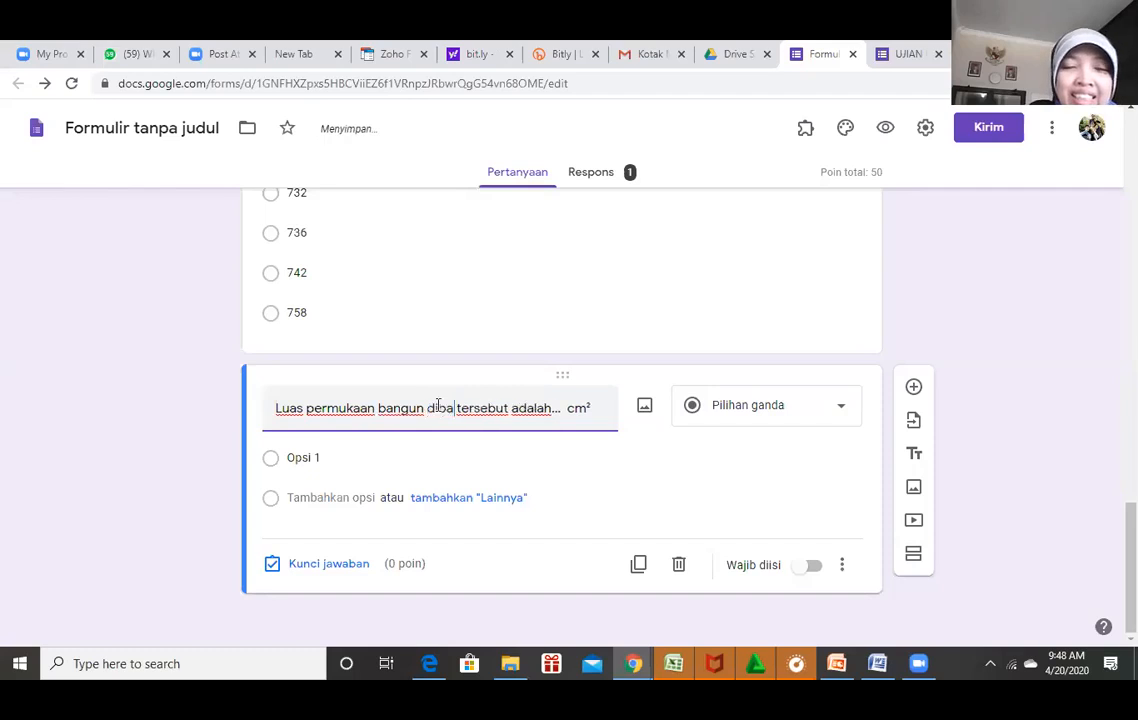
{"action": "type", "text": "wah"}
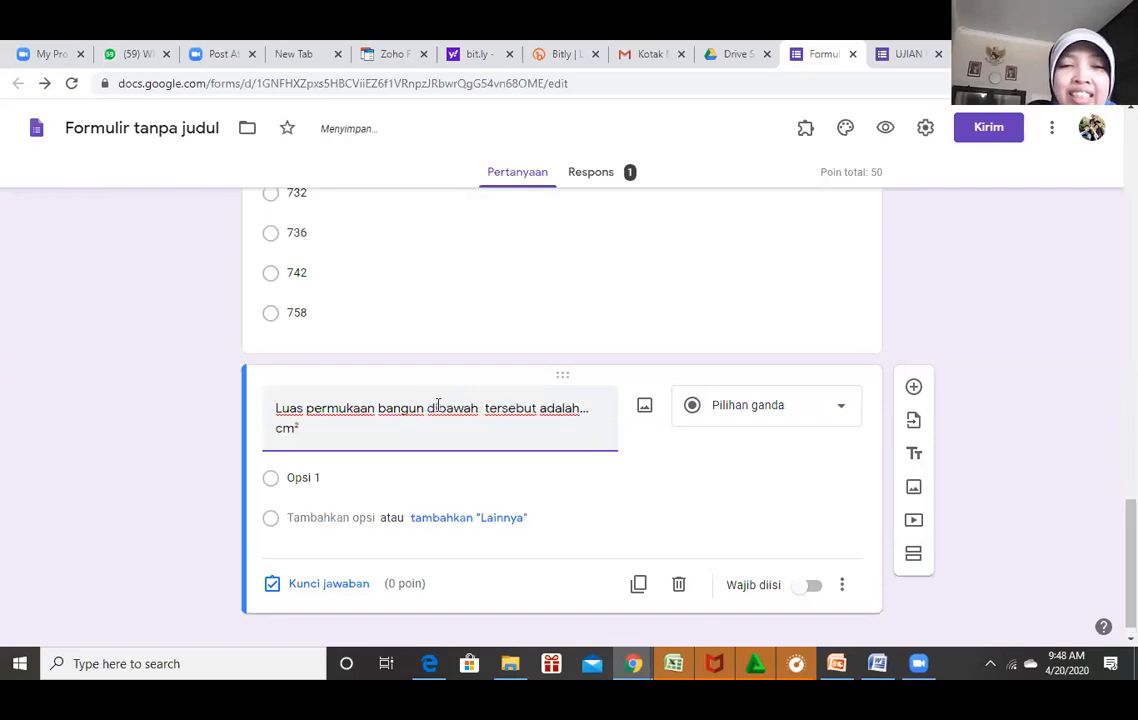
{"action": "key", "text": "Delete"}
{"action": "key", "text": "Delete"}
{"action": "key", "text": "Delete"}
{"action": "key", "text": "Delete"}
{"action": "key", "text": "Delete"}
{"action": "key", "text": "Delete"}
{"action": "key", "text": "Delete"}
{"action": "key", "text": "Delete"}
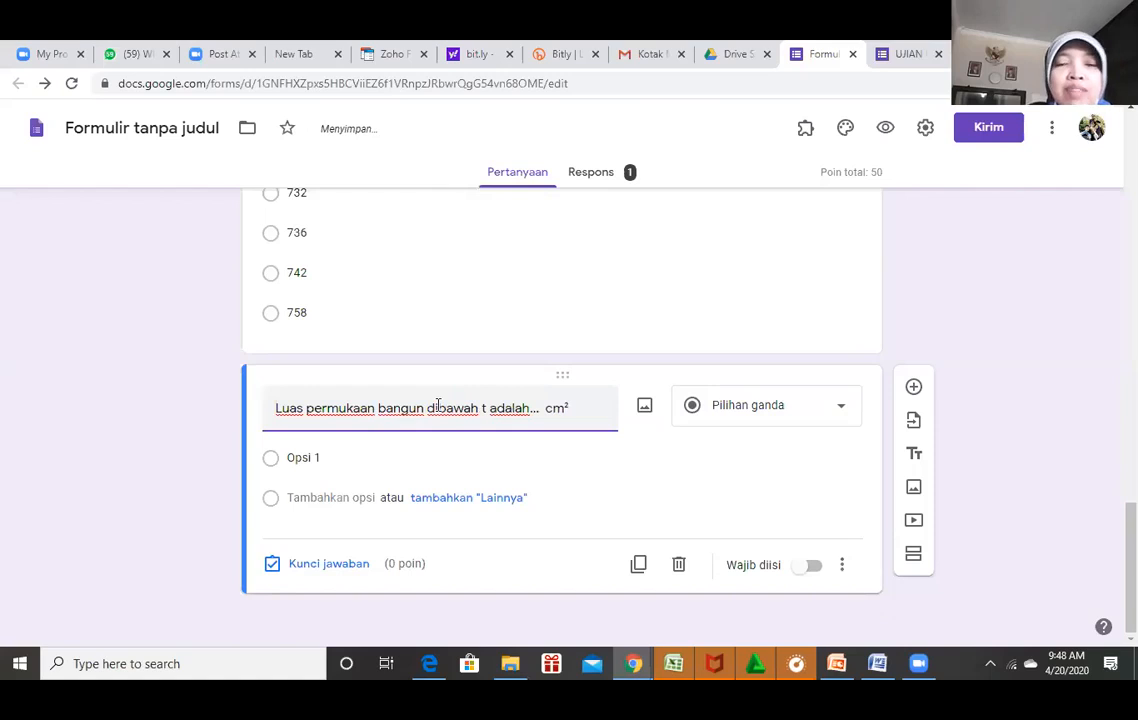
{"action": "key", "text": "Delete"}
{"action": "key", "text": "Delete"}
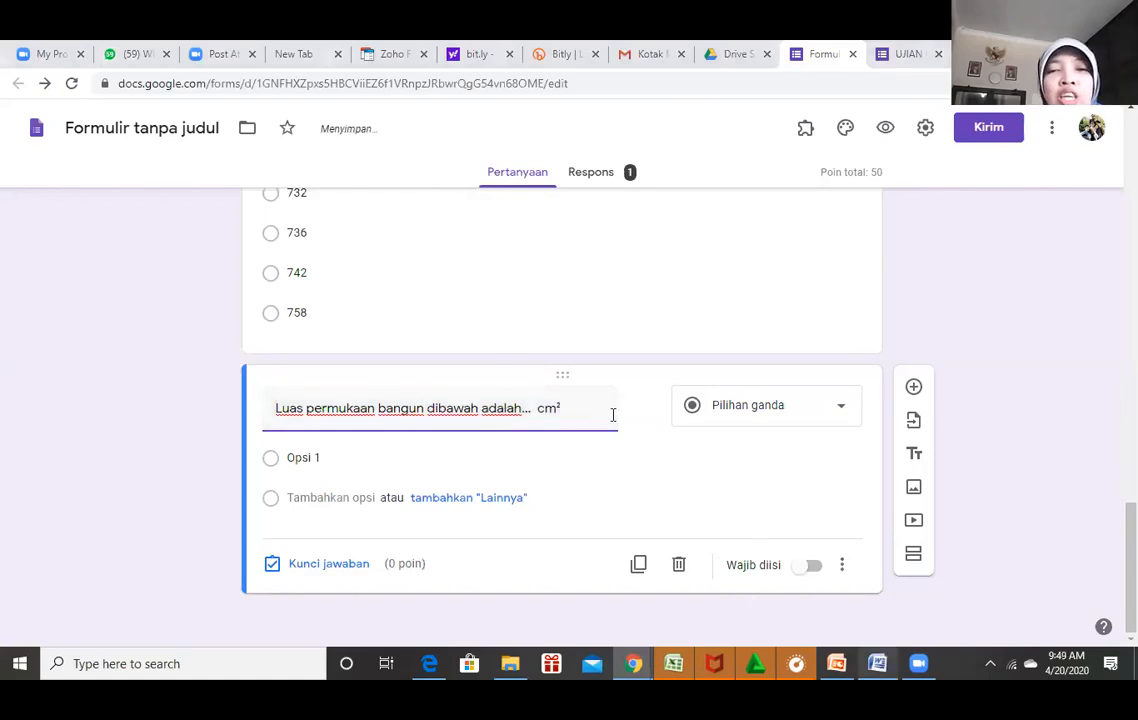
{"action": "key", "text": "alt+Tab"}
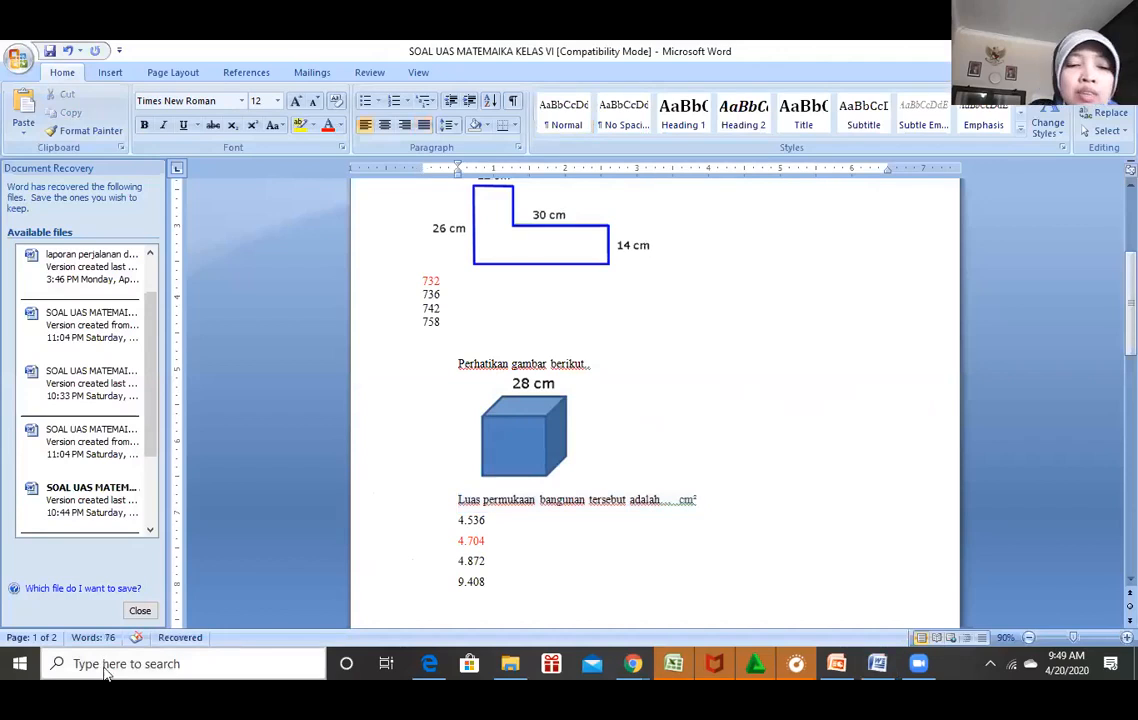
Launch Snipping Tool and capture the whole 28 cm cube figure, redoing an initial label-only snip.
{"action": "left_click", "coordinate": [104, 668]}
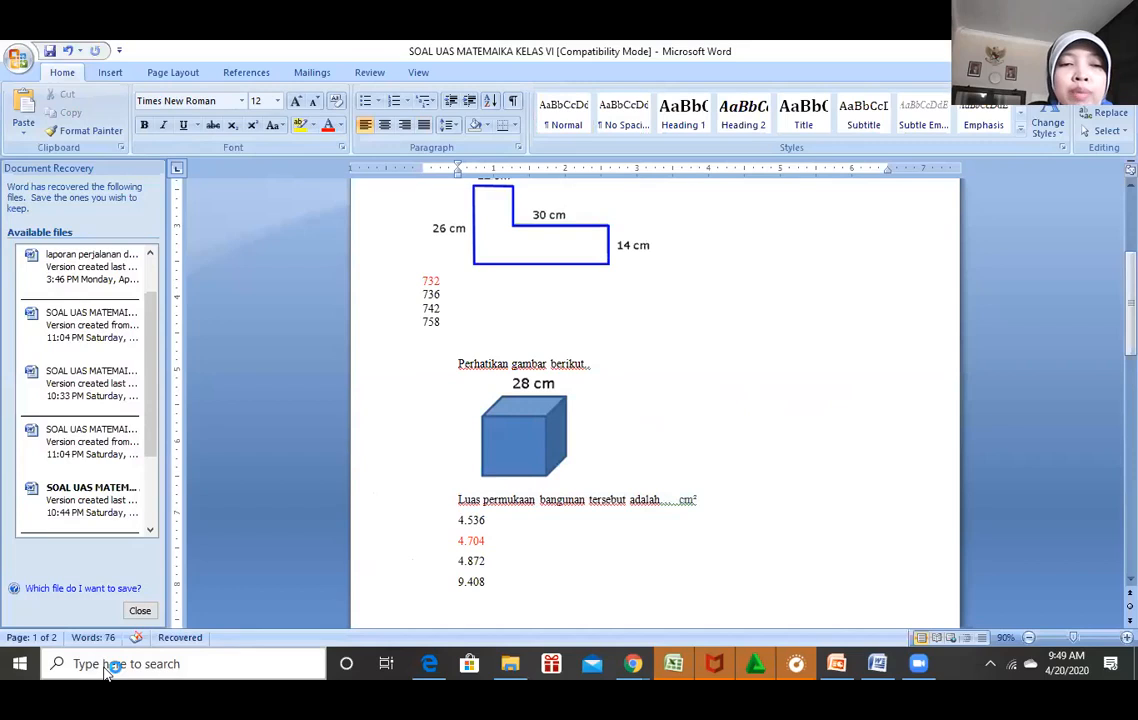
{"action": "type", "text": "snipi"}
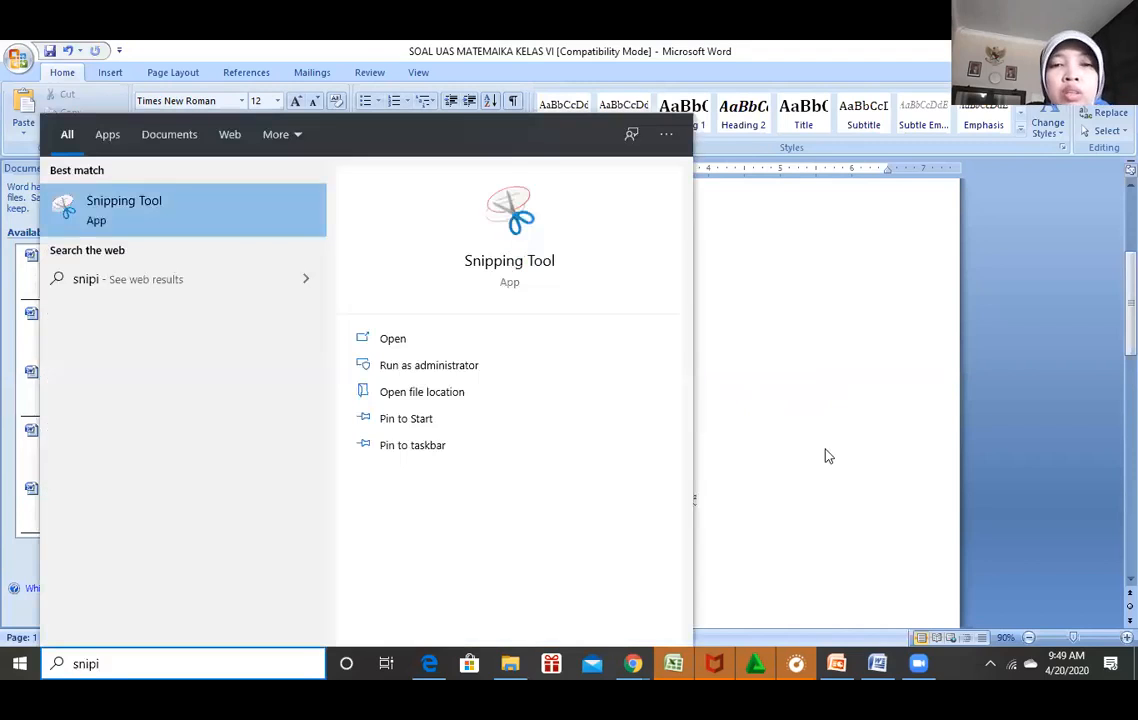
{"action": "left_click", "coordinate": [823, 455]}
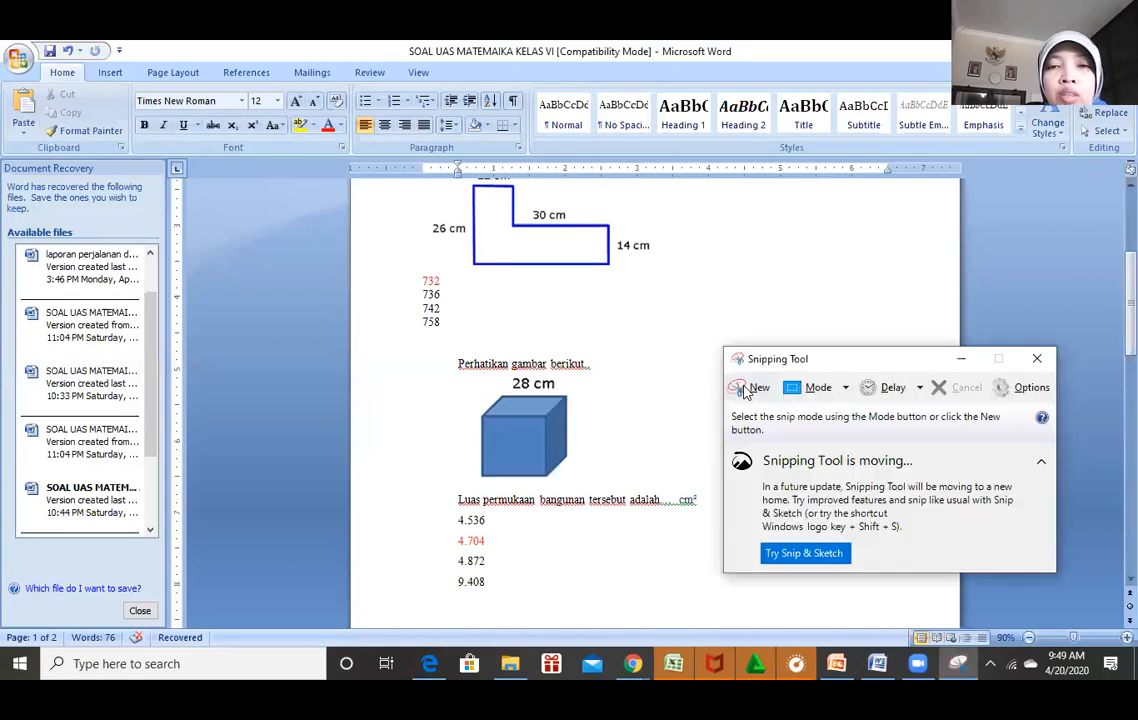
{"action": "left_click", "coordinate": [738, 387]}
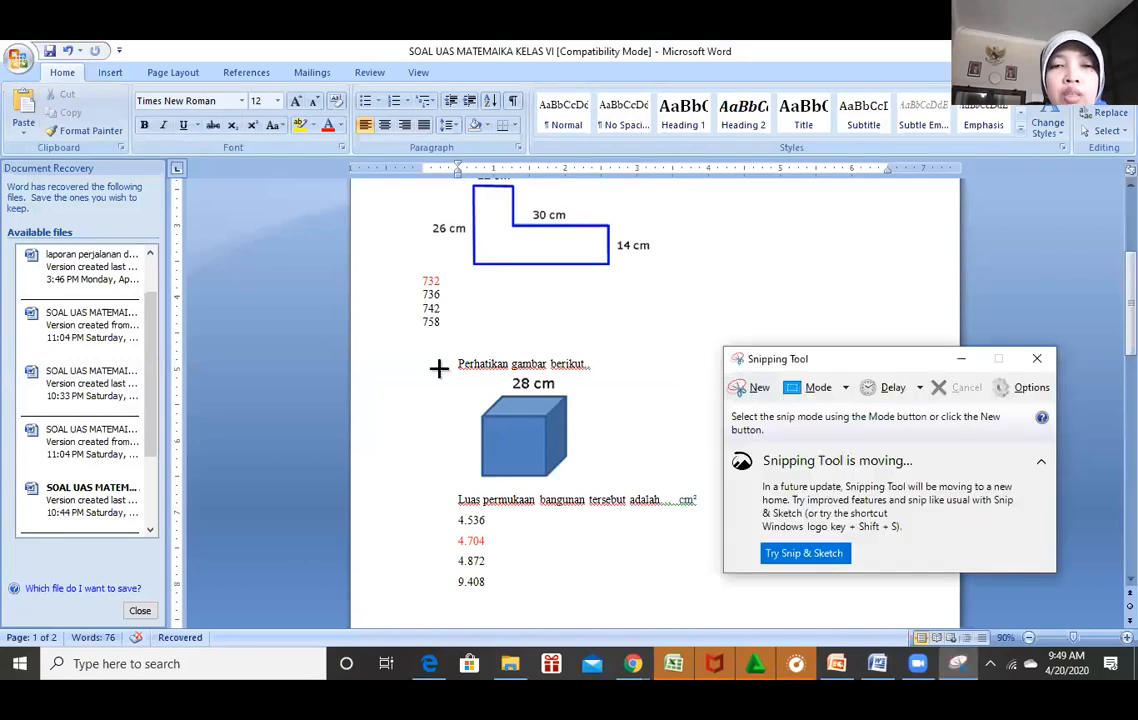
{"action": "left_click_drag", "start_coordinate": [460, 382], "coordinate": [578, 397]}
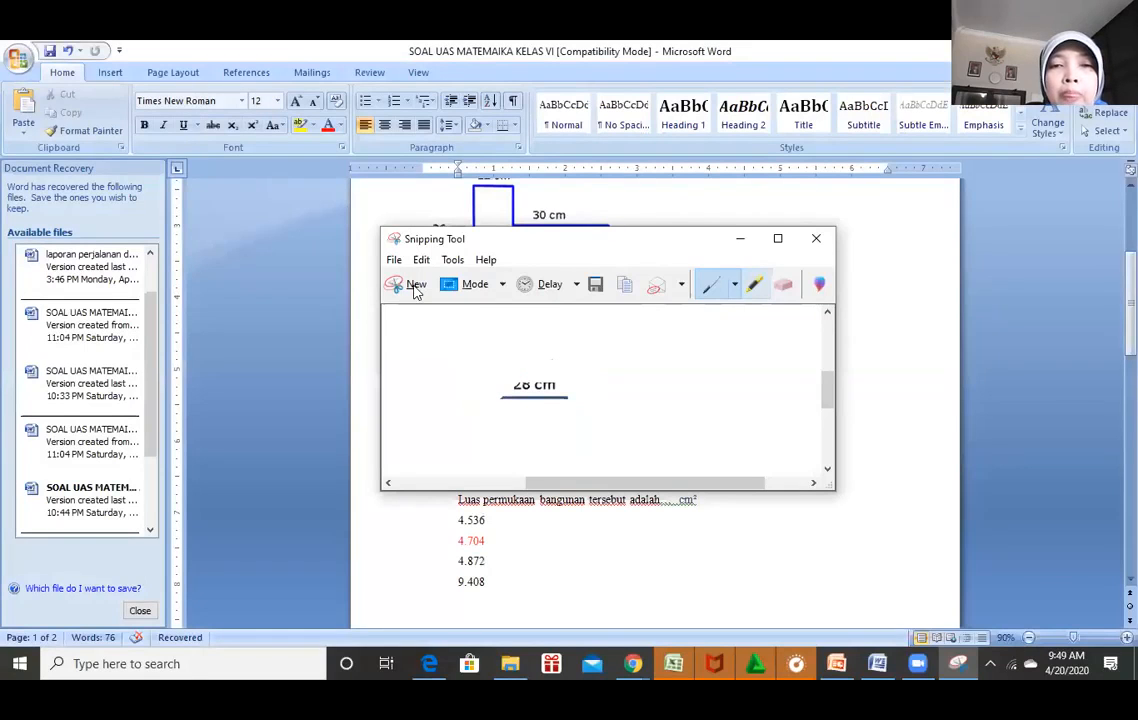
{"action": "left_click", "coordinate": [416, 291]}
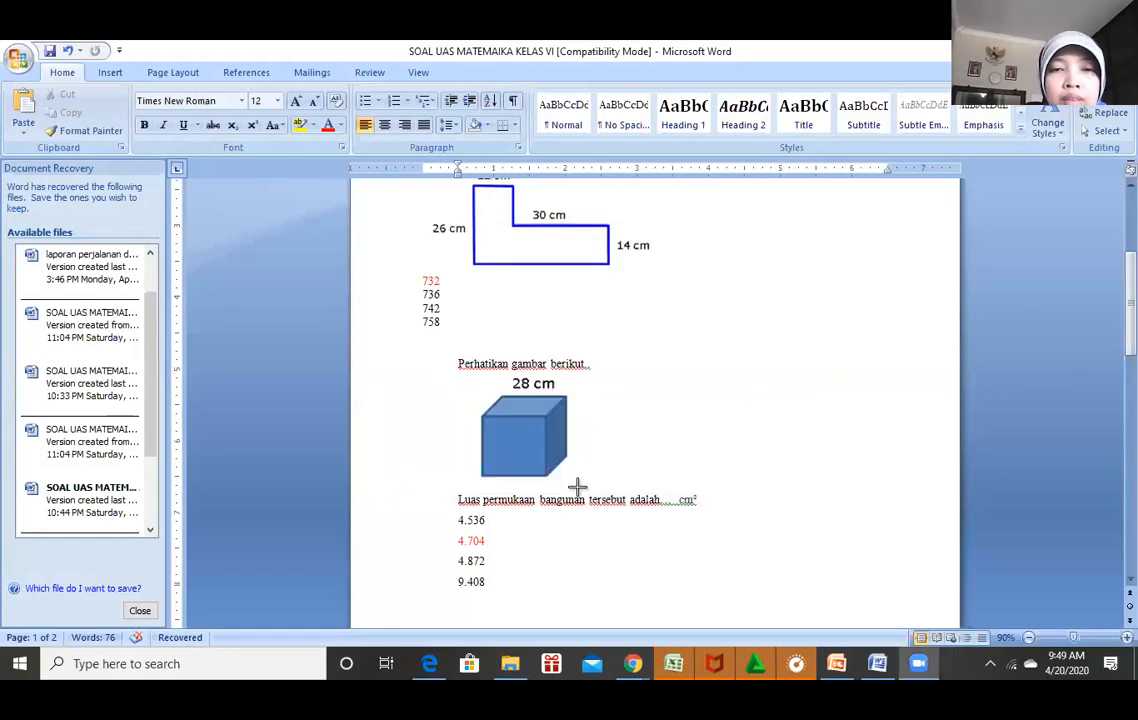
{"action": "left_click_drag", "start_coordinate": [455, 374], "coordinate": [577, 486]}
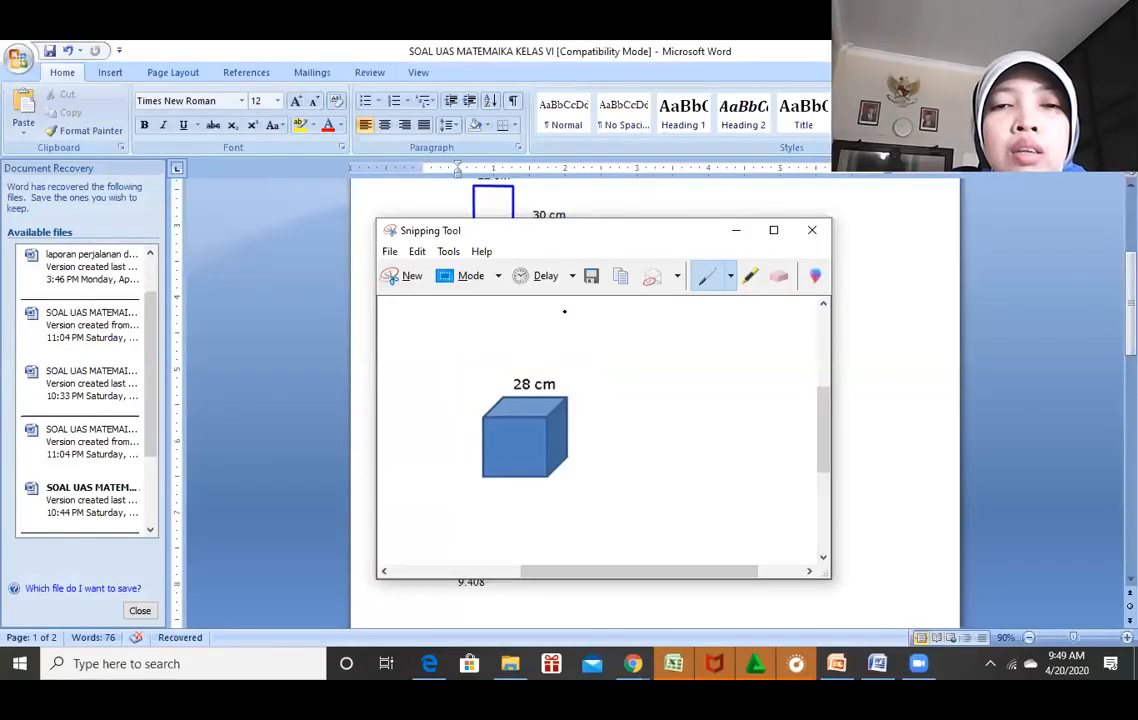
Save the cube snip as PNG 'matematika2' on drive D and return to the Google Form.
{"action": "left_click", "coordinate": [391, 254]}
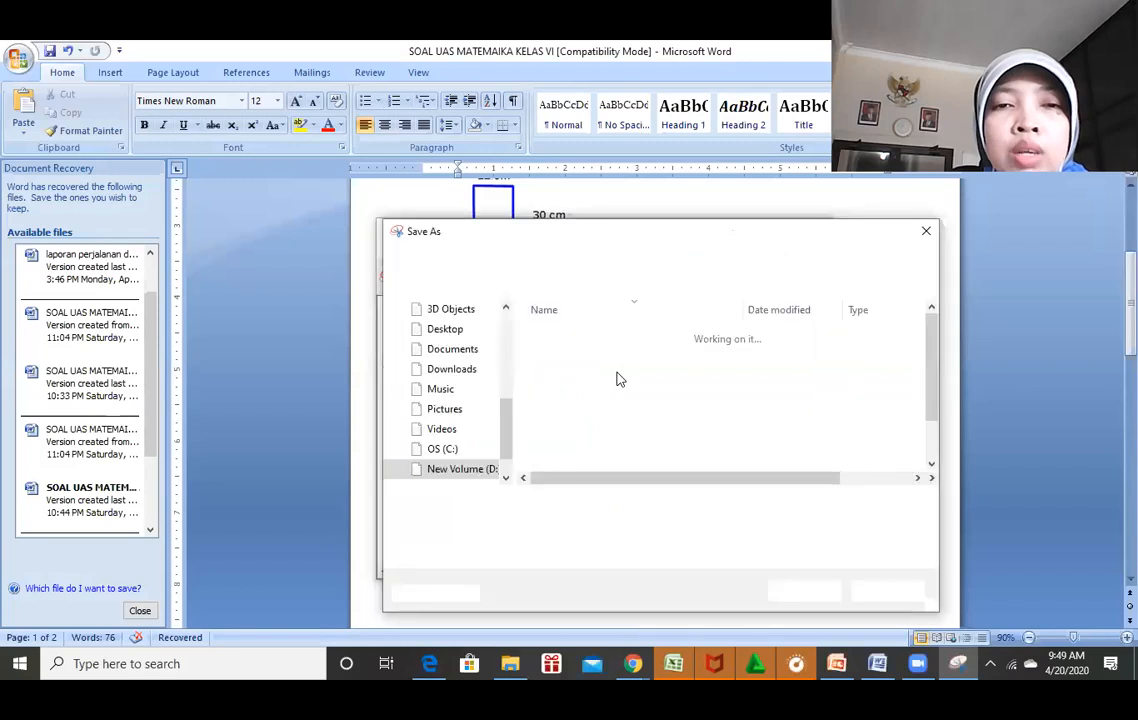
{"action": "type", "text": "ma"}
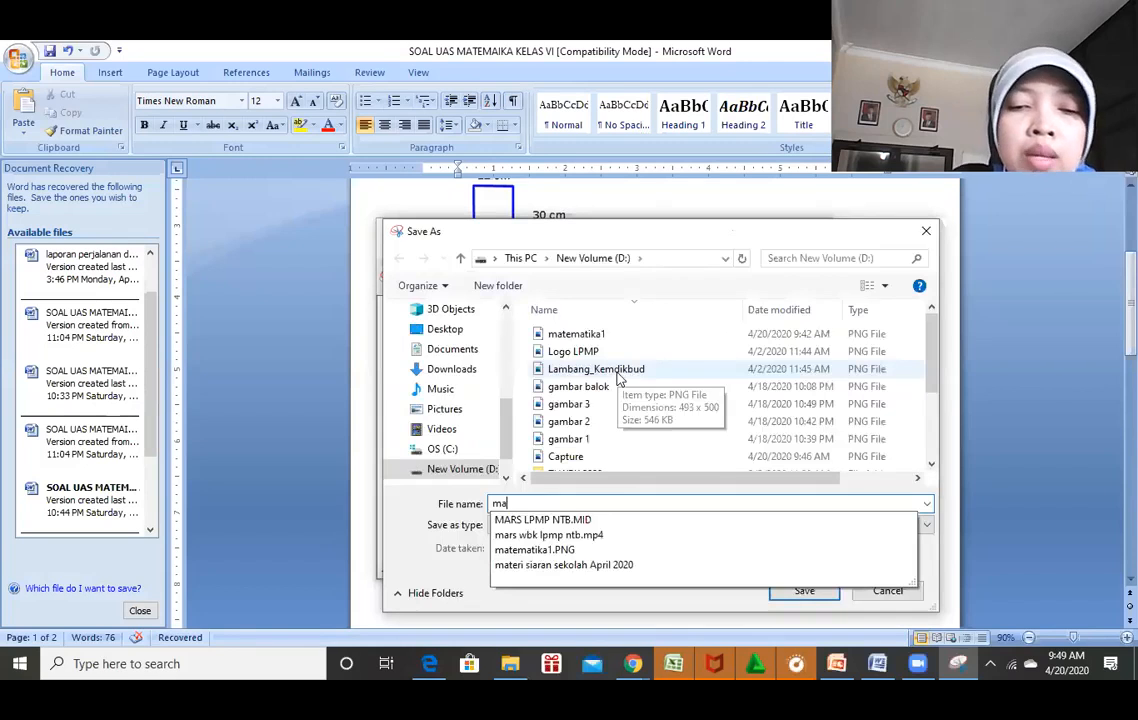
{"action": "type", "text": "tematika2"}
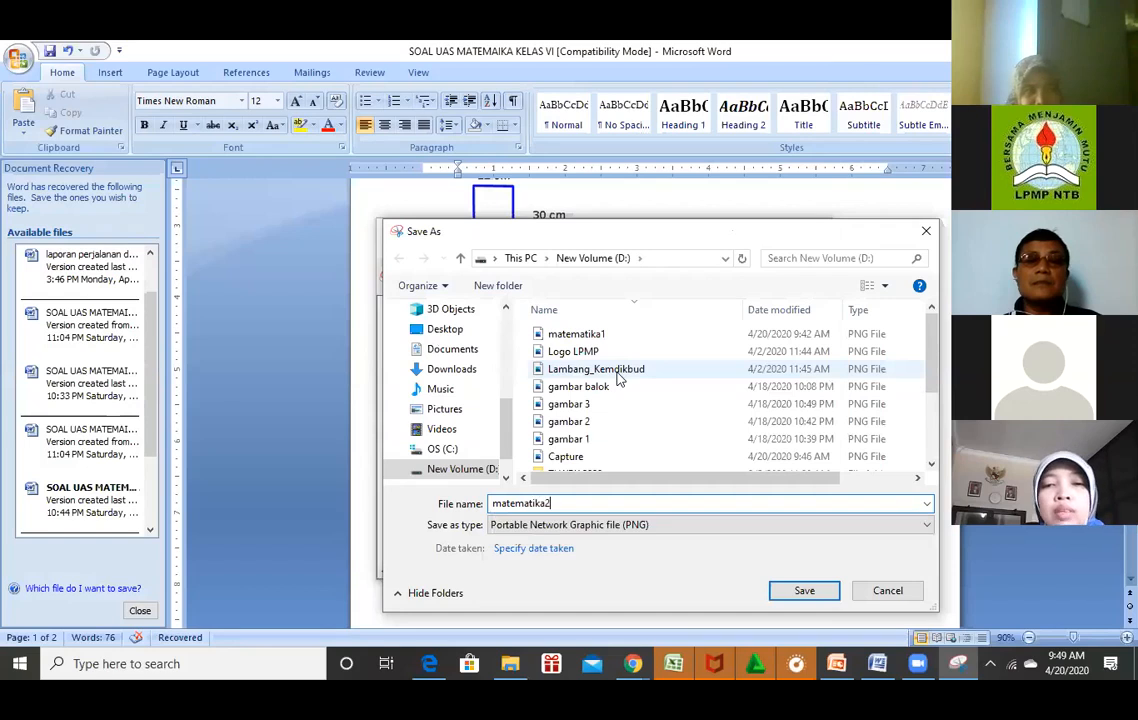
{"action": "left_click", "coordinate": [828, 597]}
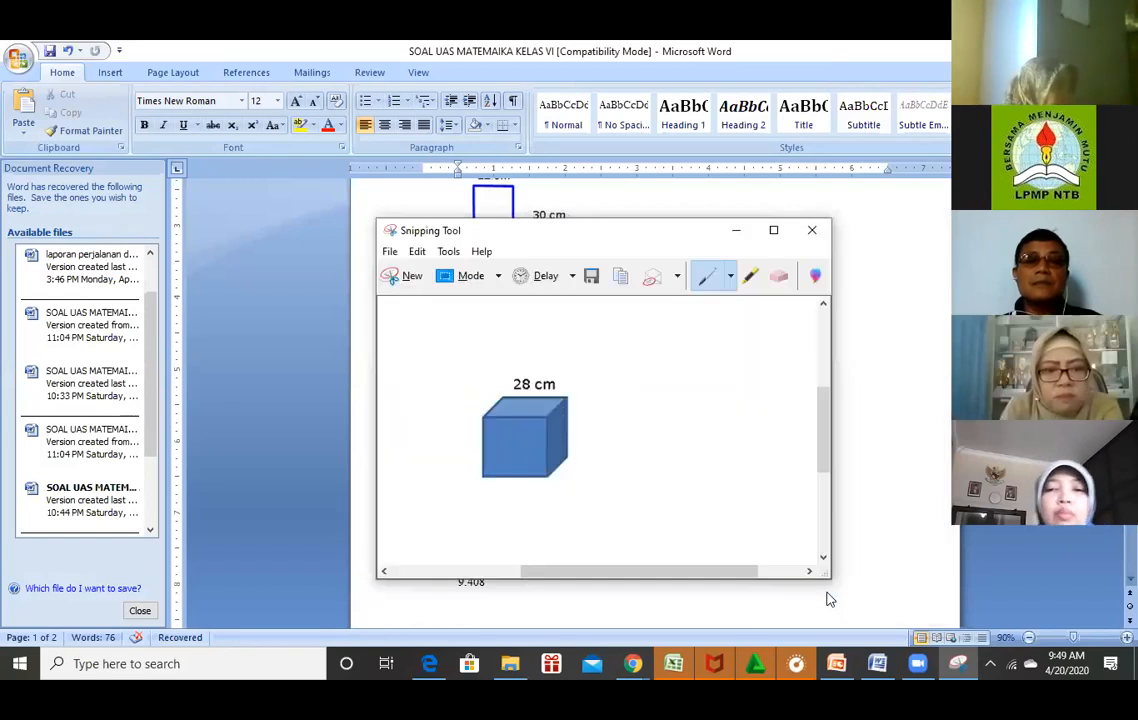
{"action": "left_click", "coordinate": [633, 665]}
{"action": "left_click", "coordinate": [726, 611]}
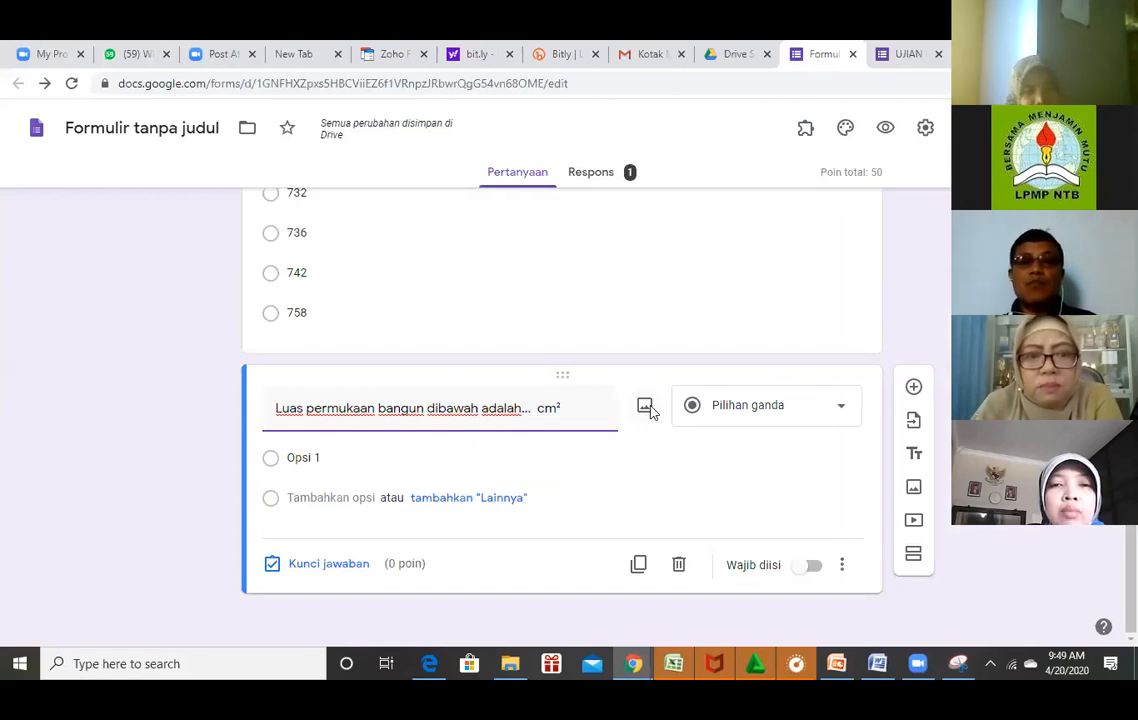
Upload the matematika2 image as the picture under the cube surface-area question.
{"action": "left_click", "coordinate": [645, 407]}
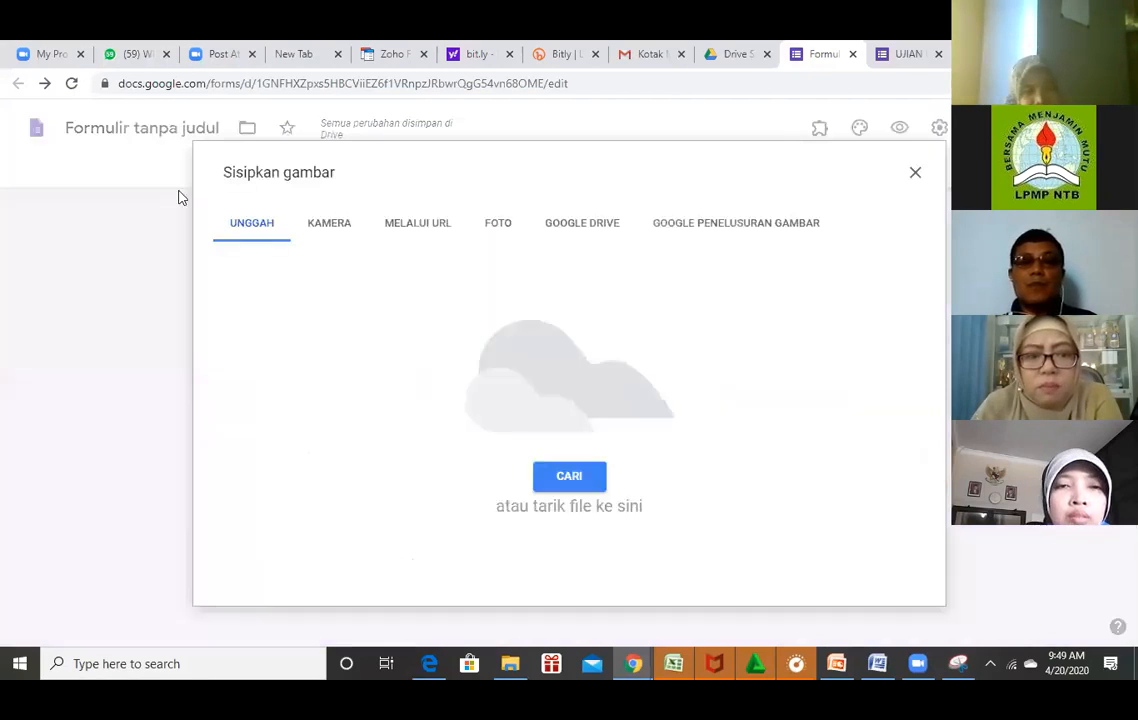
{"action": "left_click", "coordinate": [240, 230]}
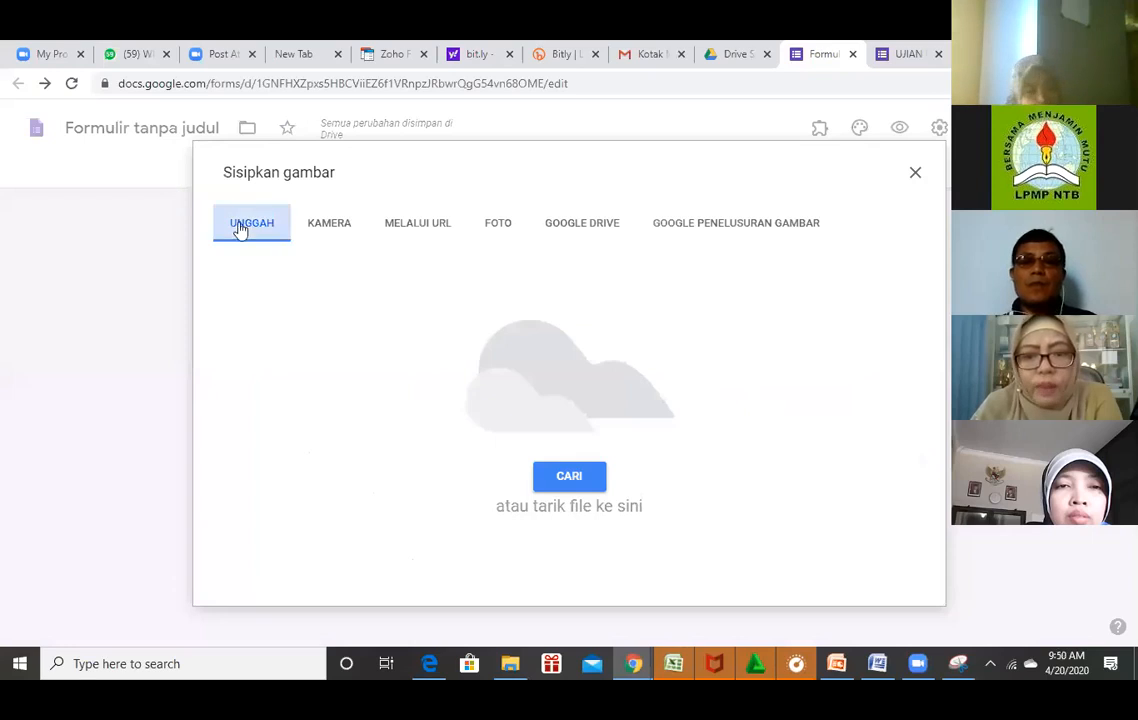
{"action": "left_click", "coordinate": [570, 479]}
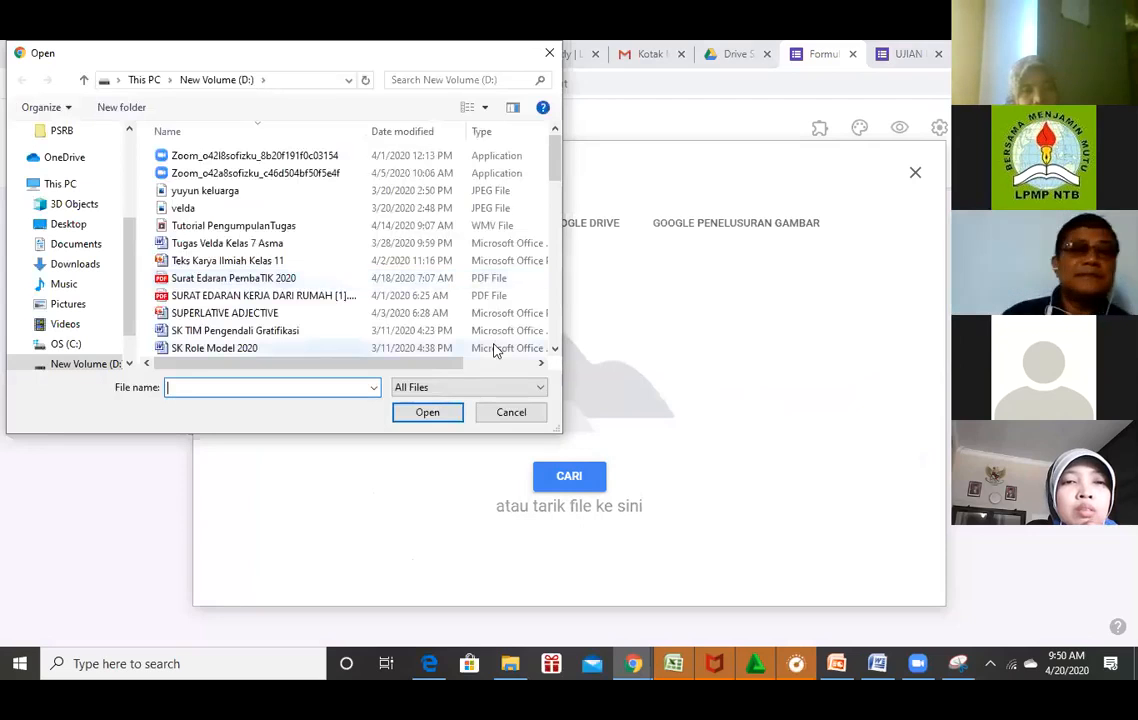
{"action": "scroll", "coordinate": [555, 323], "scroll_direction": "down", "scroll_amount": 3}
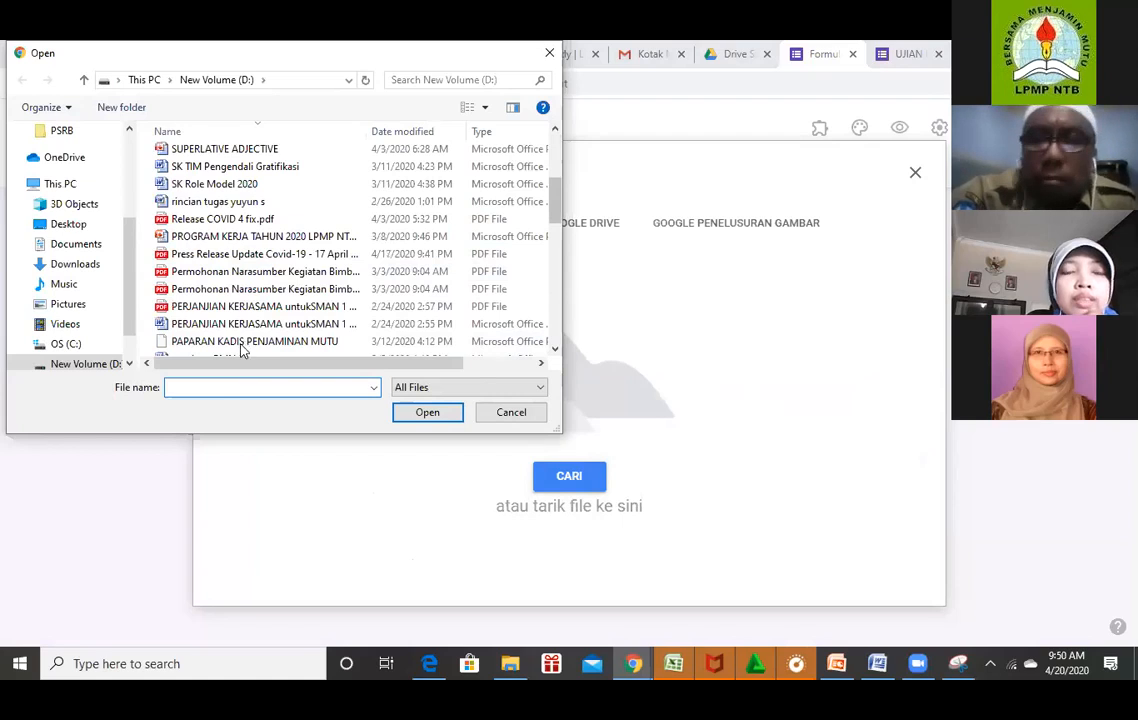
{"action": "scroll", "coordinate": [241, 345], "scroll_direction": "down", "scroll_amount": 1}
{"action": "left_click", "coordinate": [205, 343]}
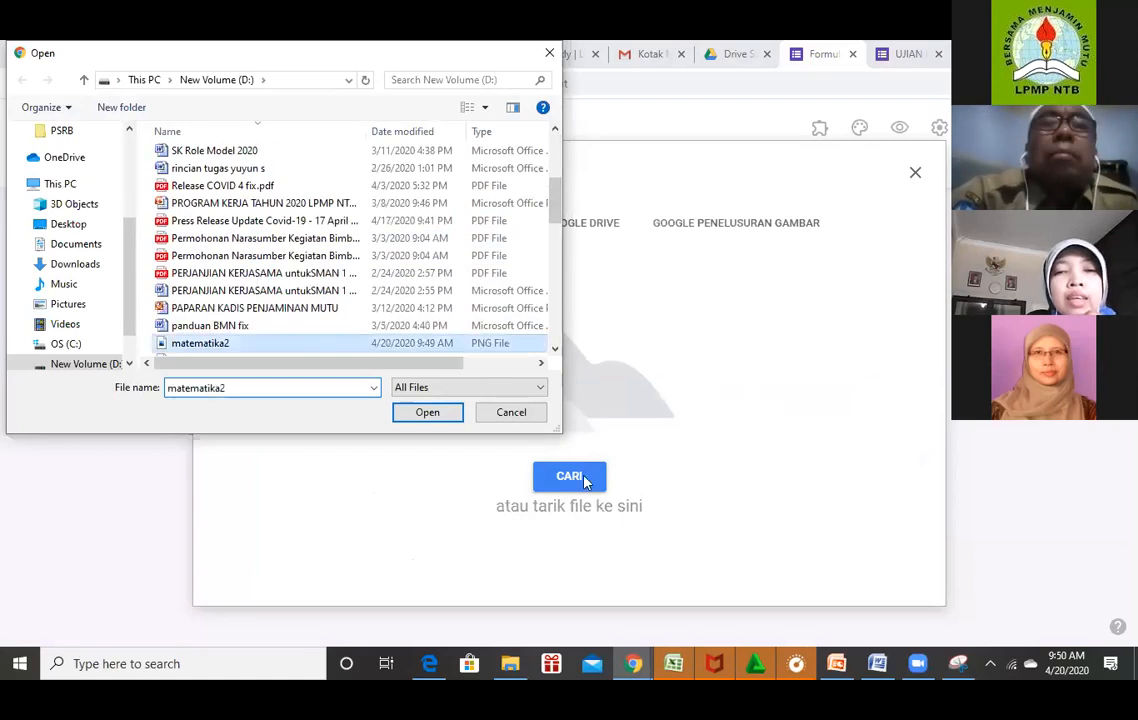
{"action": "left_click", "coordinate": [430, 413]}
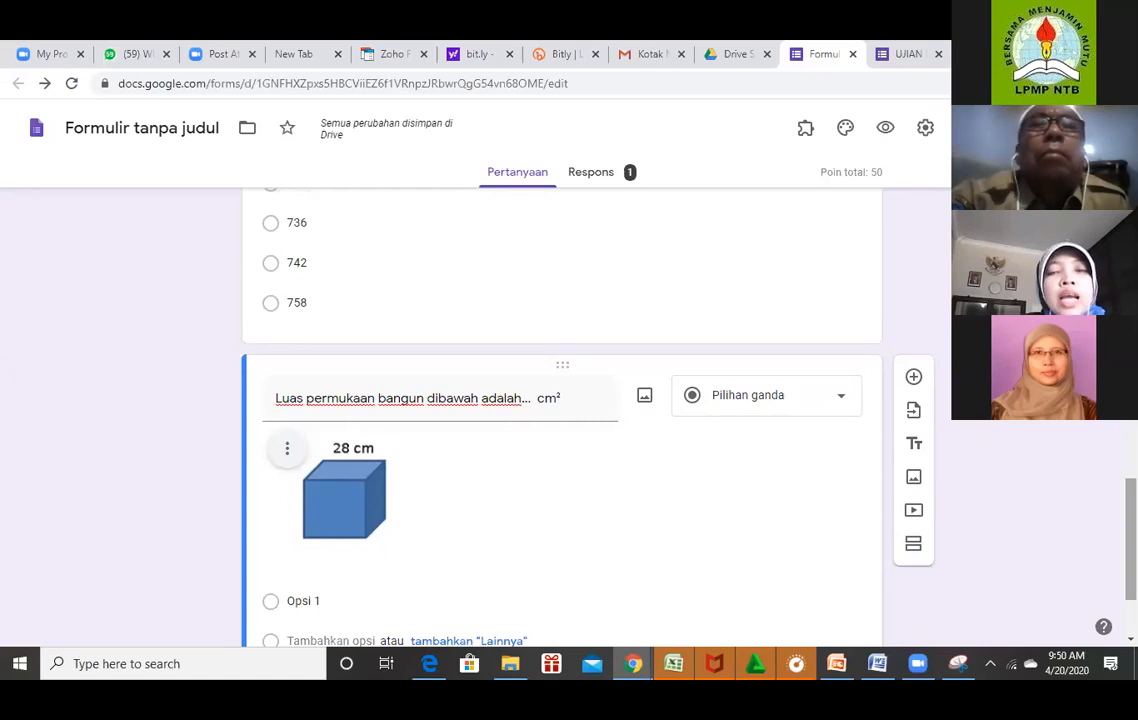
Copy options 4.536, 4.704, 4.872 and 9.408 from Word and paste them as the cube question's choices.
{"action": "scroll", "coordinate": [560, 420], "scroll_direction": "down", "scroll_amount": 2}
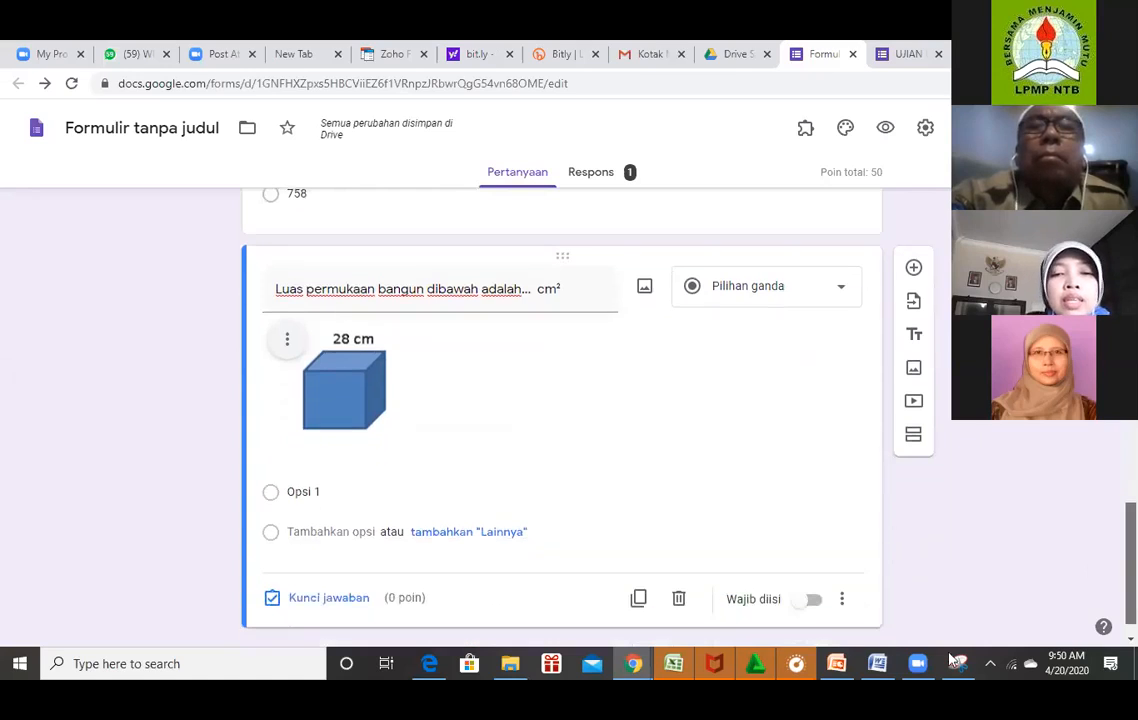
{"action": "left_click", "coordinate": [877, 663]}
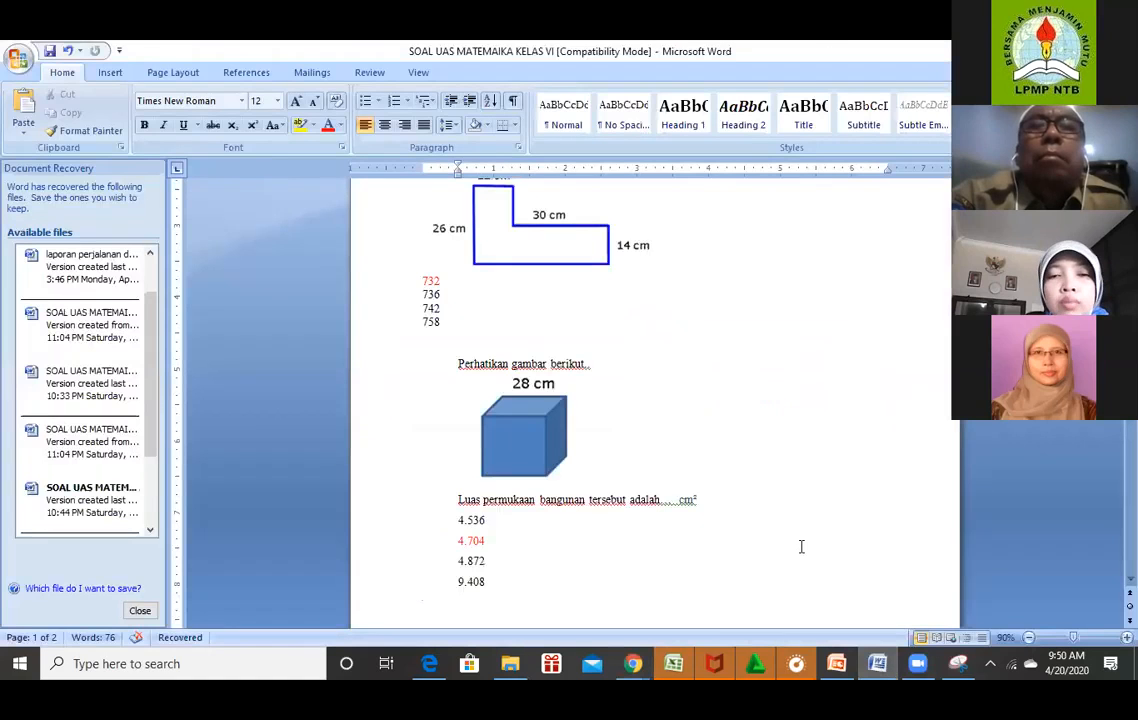
{"action": "left_click_drag", "start_coordinate": [473, 520], "coordinate": [493, 587]}
{"action": "key", "text": "ctrl+c"}
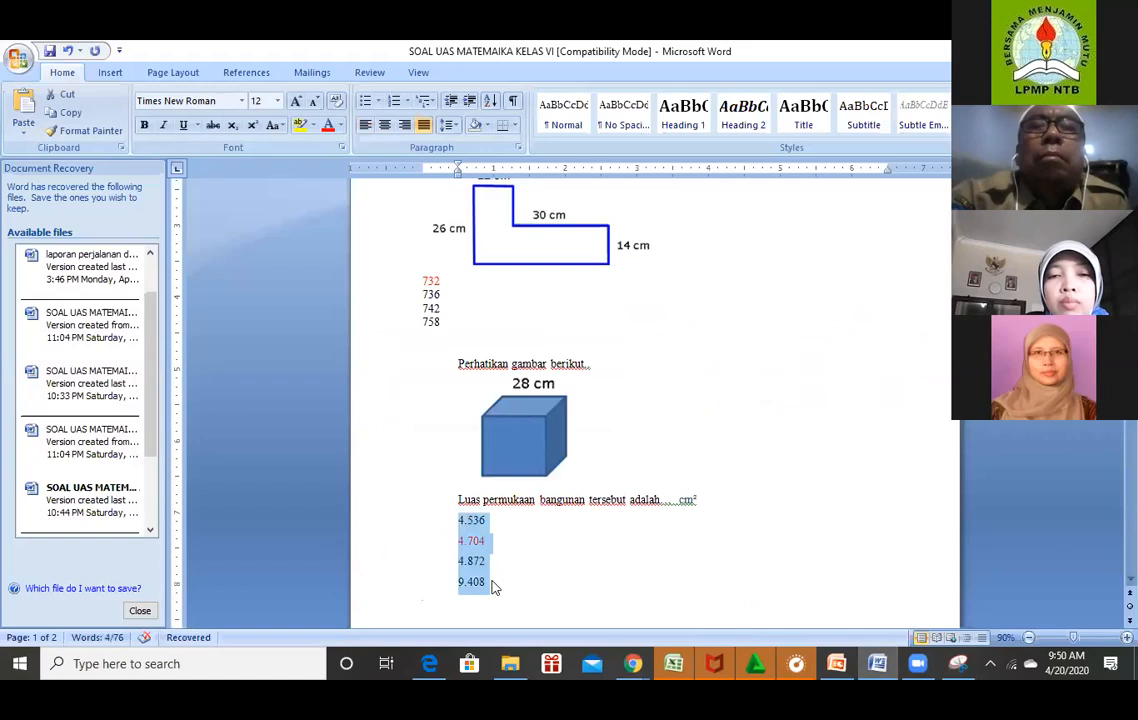
{"action": "left_click", "coordinate": [634, 666]}
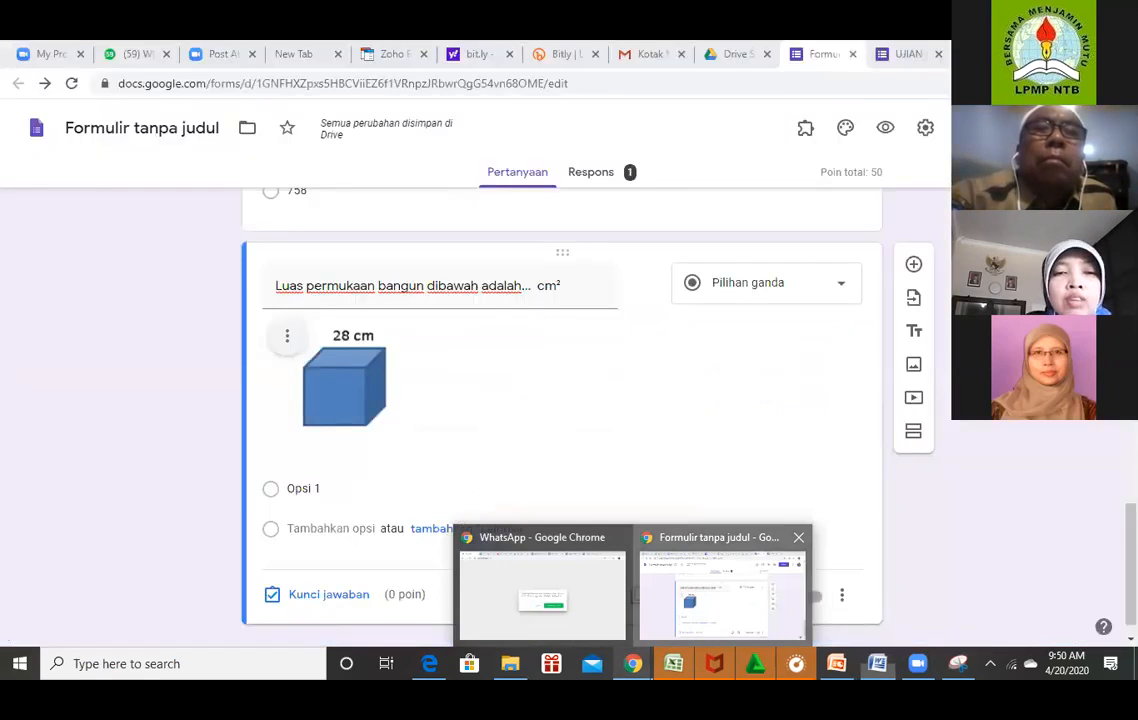
{"action": "key", "text": "ctrl+v"}
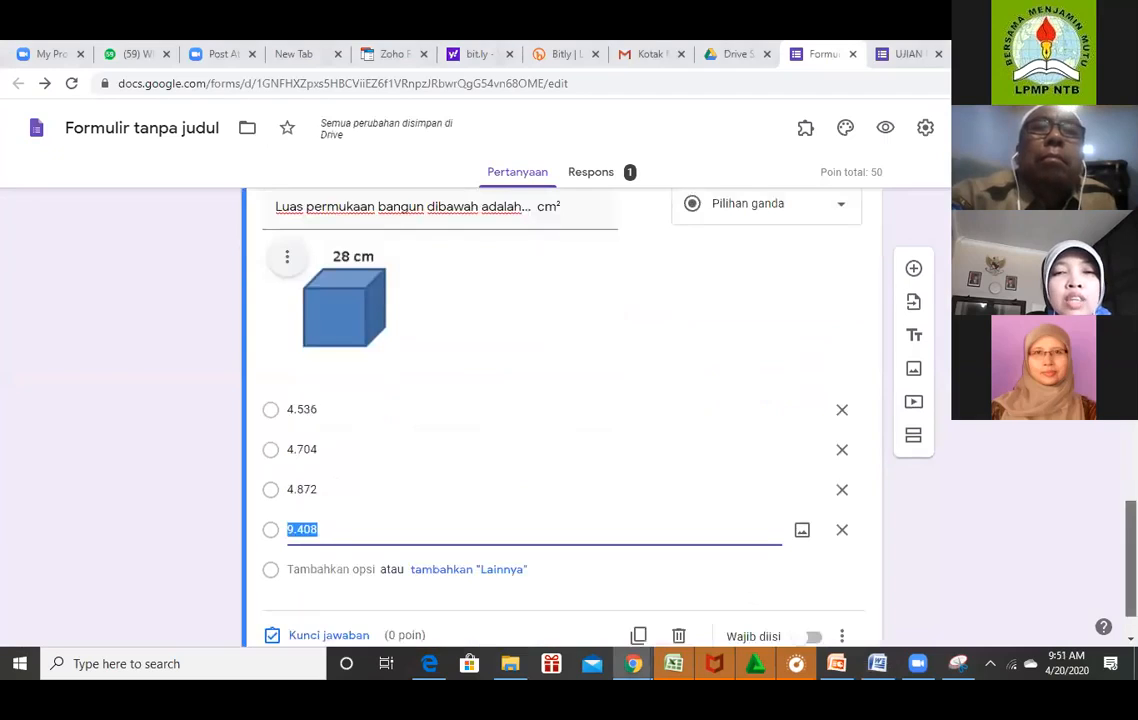
Open the answer key (Kunci jawaban) for the cube surface-area question.
{"action": "scroll", "coordinate": [562, 400], "scroll_direction": "up", "scroll_amount": 1}
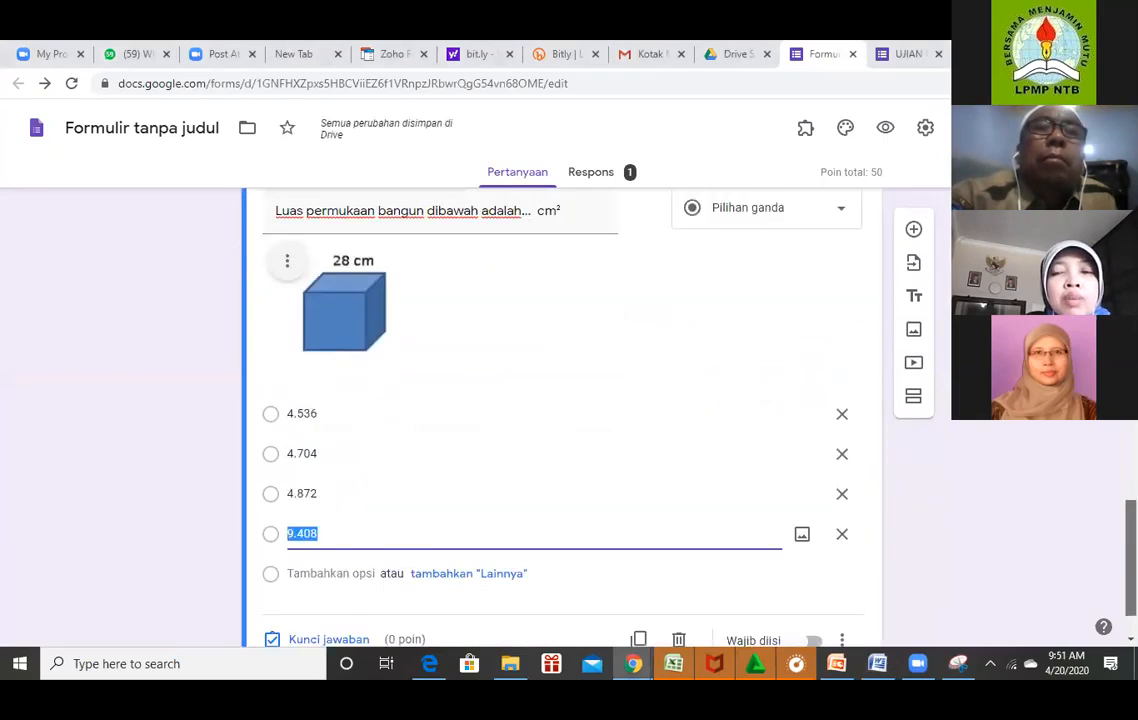
{"action": "scroll", "coordinate": [436, 271], "scroll_direction": "up", "scroll_amount": 1}
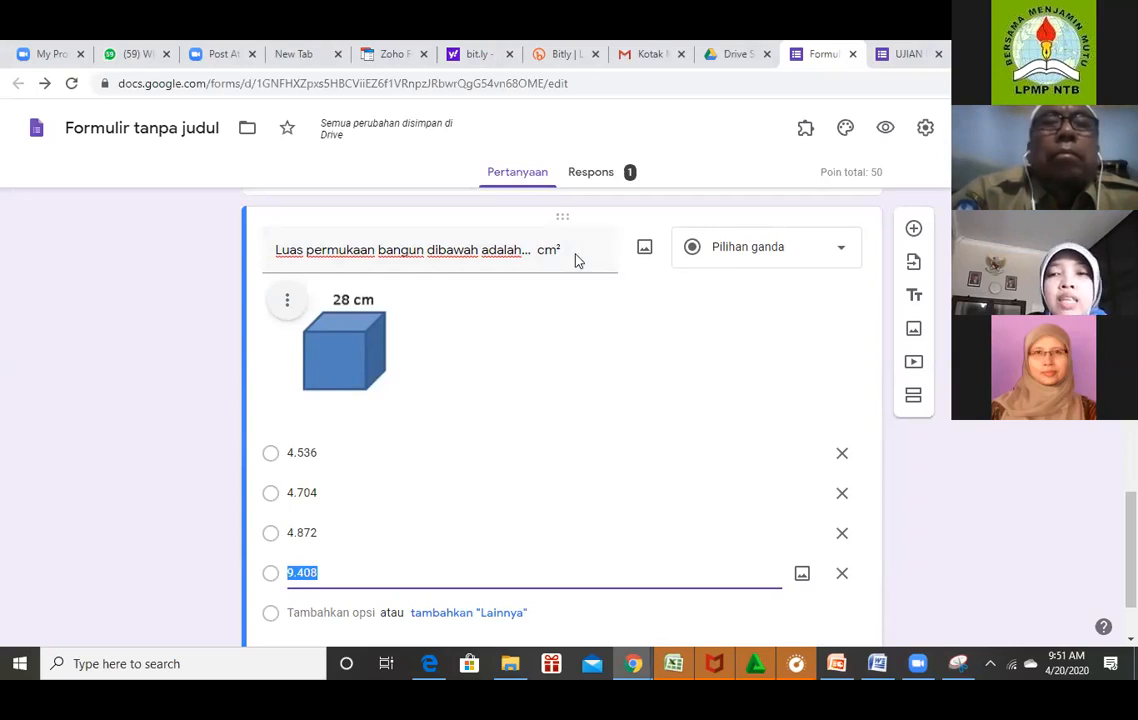
{"action": "scroll", "coordinate": [560, 400], "scroll_direction": "down", "scroll_amount": 1}
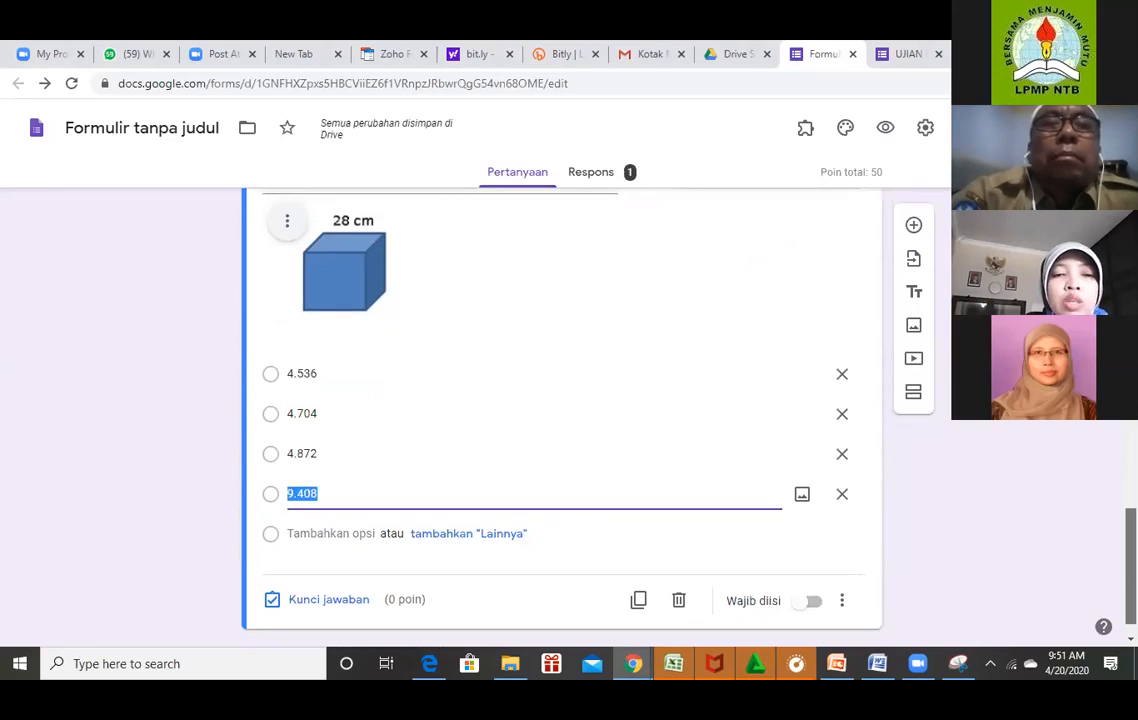
{"action": "left_click", "coordinate": [328, 600]}
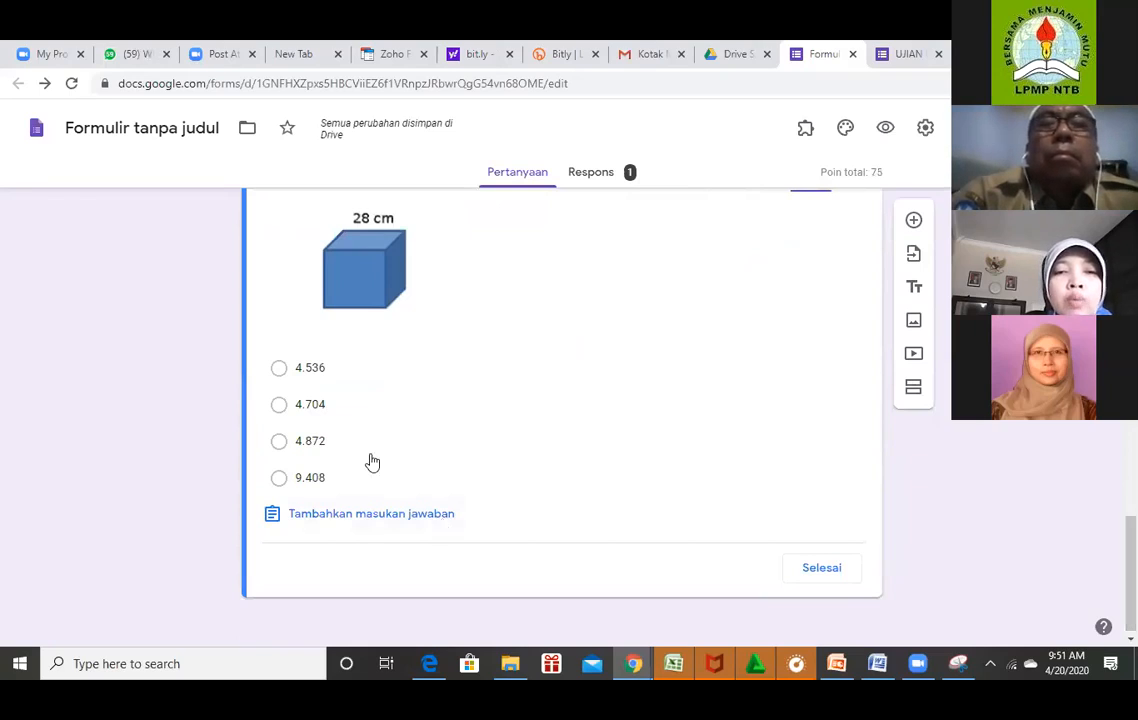
After checking Word, mark 4.704 as the cube question's correct answer worth 25 points.
{"action": "left_click", "coordinate": [884, 672]}
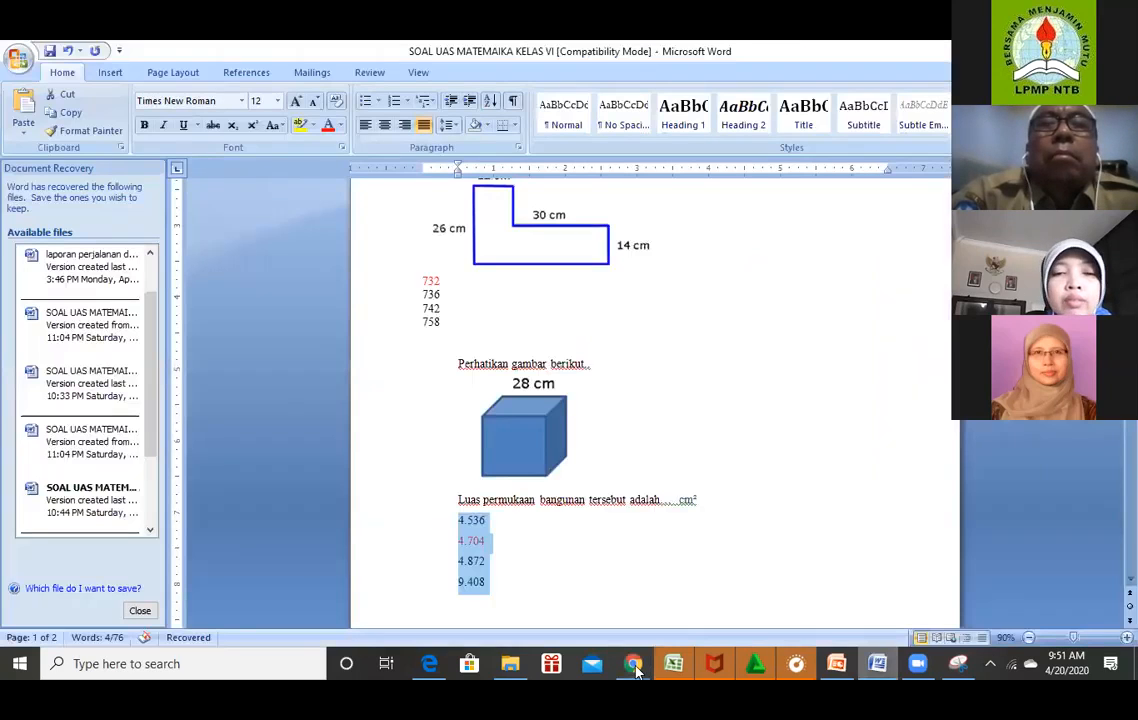
{"action": "left_click", "coordinate": [636, 672]}
{"action": "left_click", "coordinate": [709, 598]}
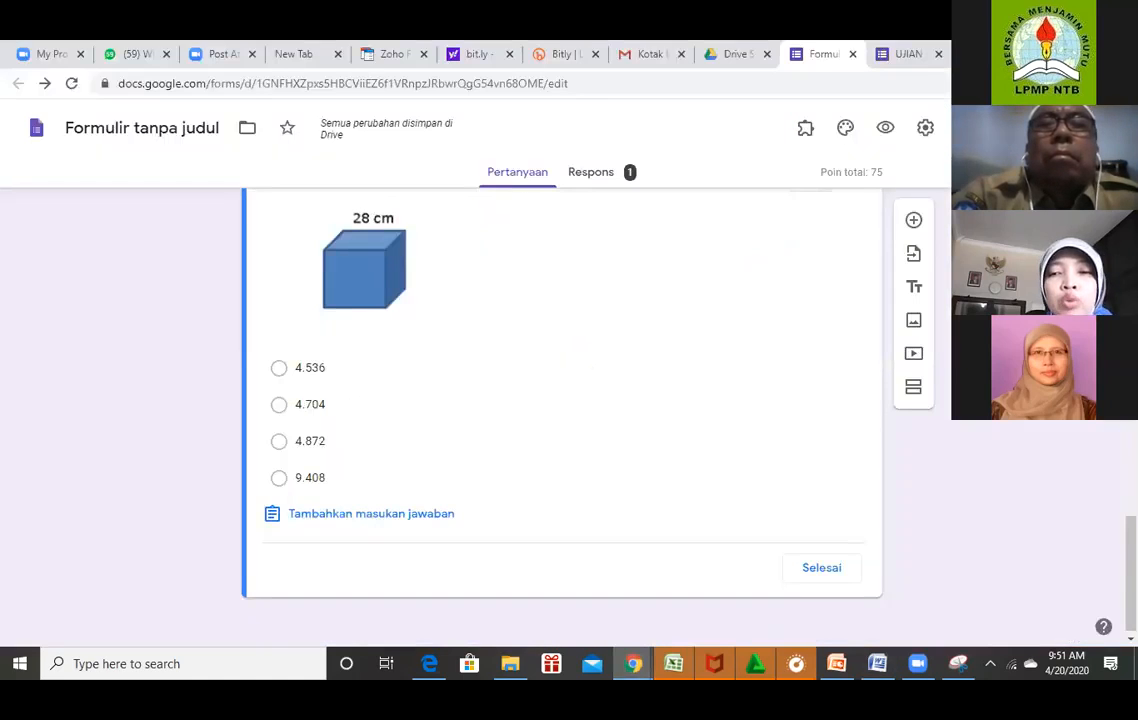
{"action": "left_click", "coordinate": [279, 405]}
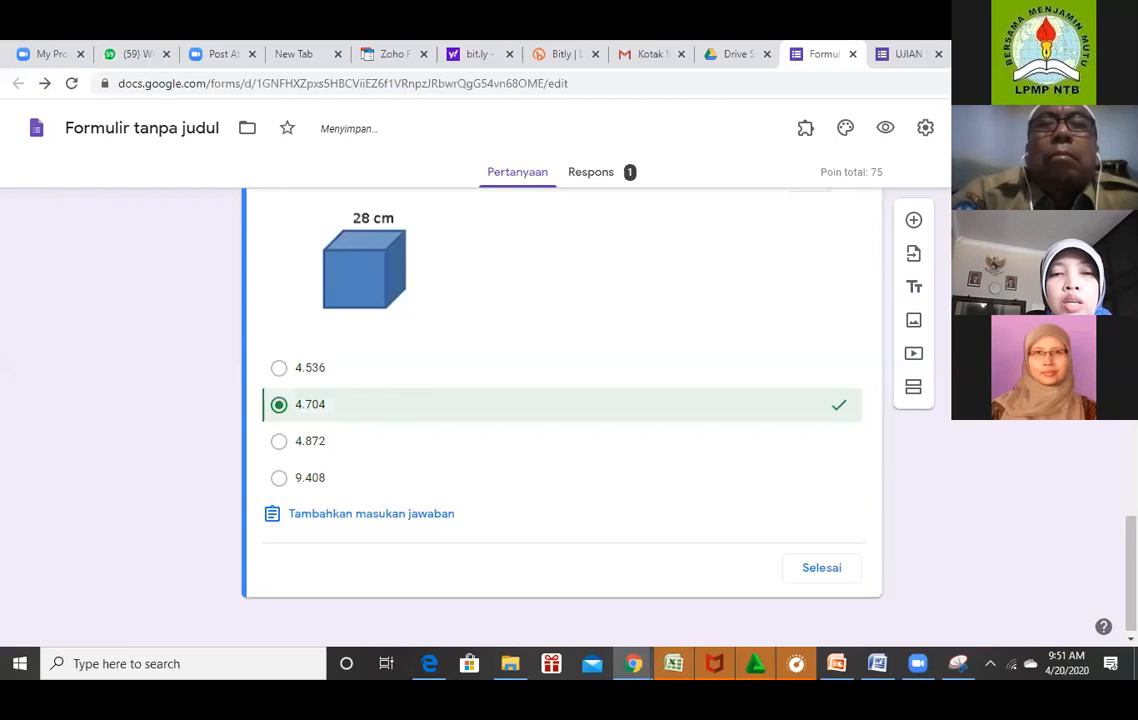
{"action": "left_click", "coordinate": [821, 564]}
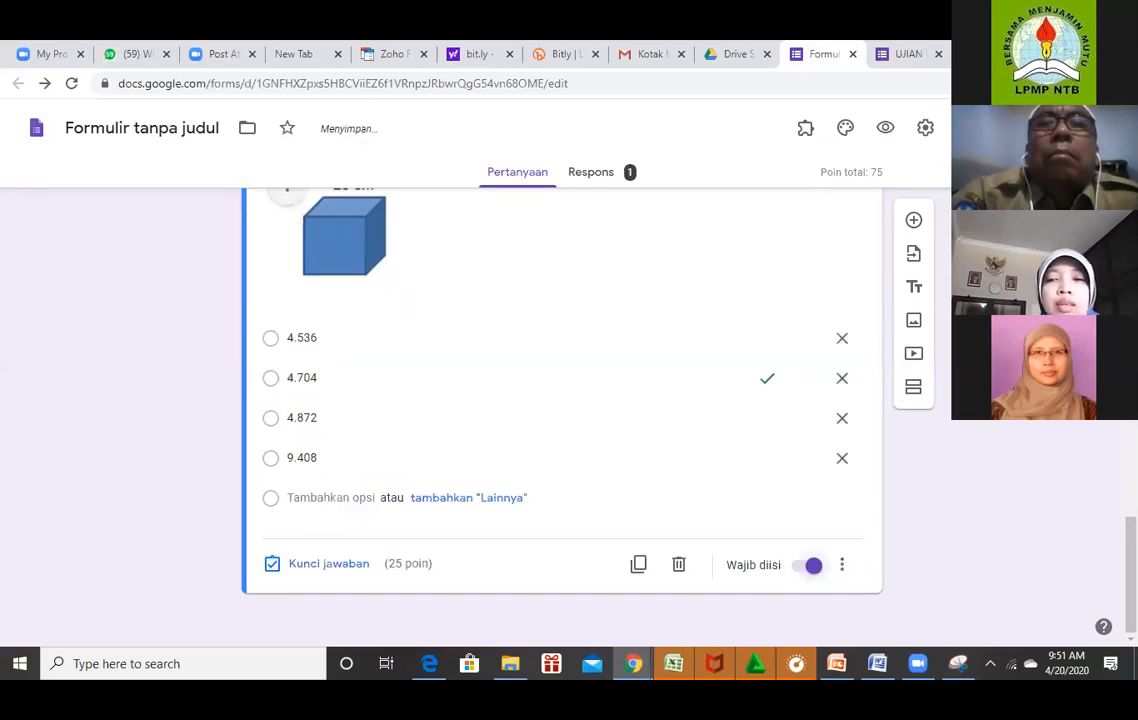
Add a new blank multiple-choice question below the finished cube question.
{"action": "scroll", "coordinate": [560, 420], "scroll_direction": "up", "scroll_amount": 2}
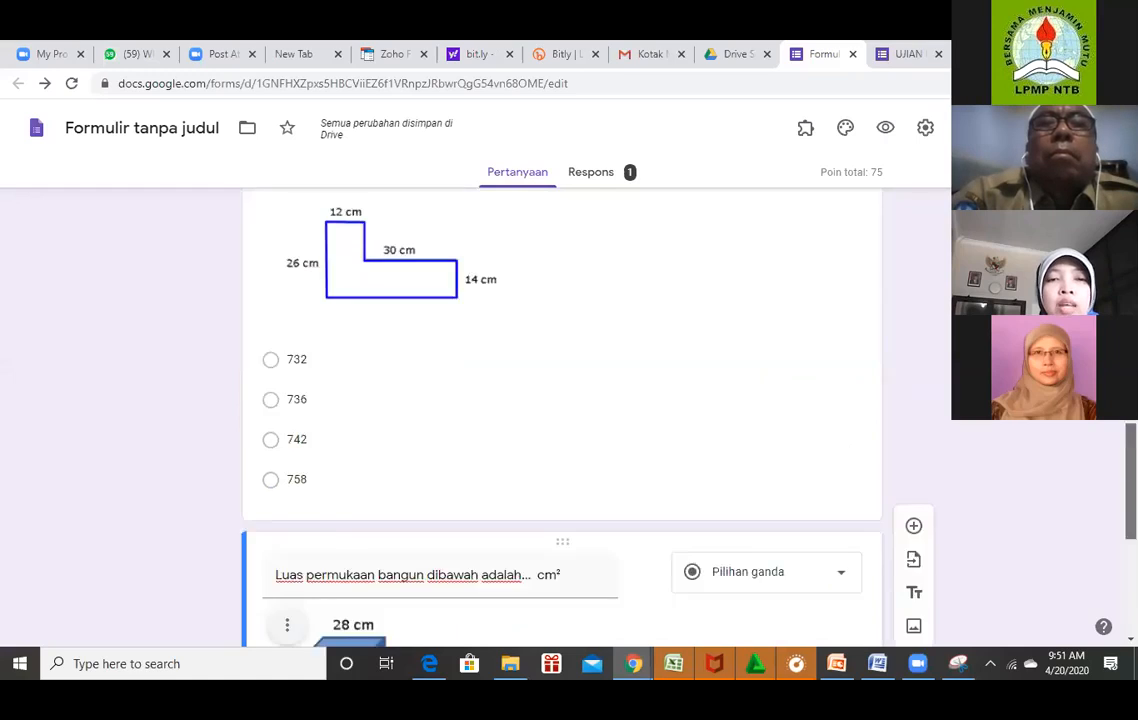
{"action": "scroll", "coordinate": [560, 415], "scroll_direction": "up", "scroll_amount": 3}
{"action": "scroll", "coordinate": [560, 415], "scroll_direction": "down", "scroll_amount": 5}
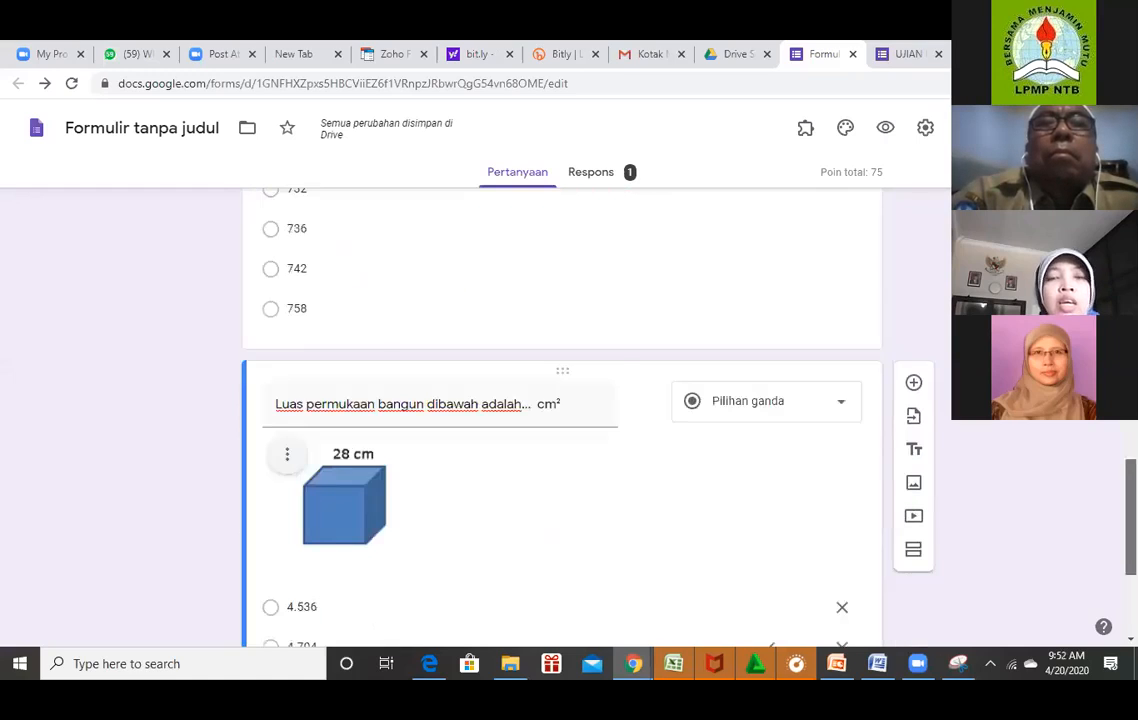
{"action": "scroll", "coordinate": [560, 415], "scroll_direction": "down", "scroll_amount": 2}
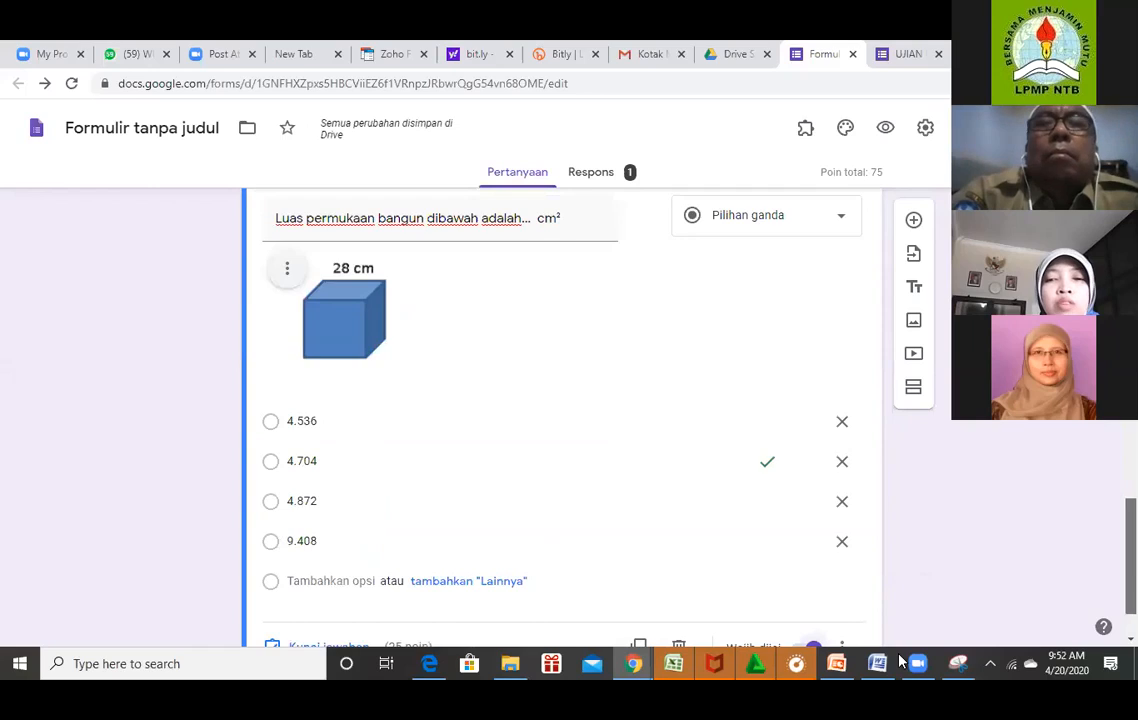
{"action": "scroll", "coordinate": [560, 415], "scroll_direction": "down", "scroll_amount": 1}
{"action": "scroll", "coordinate": [560, 415], "scroll_direction": "down", "scroll_amount": 1}
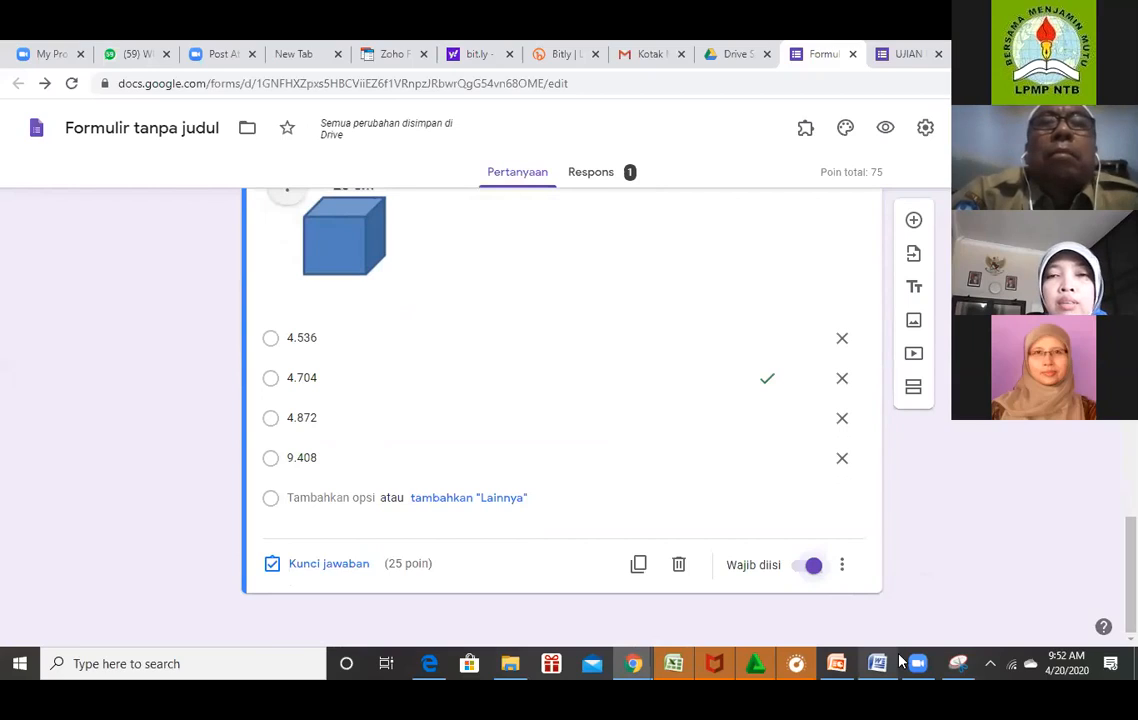
{"action": "left_click", "coordinate": [915, 222]}
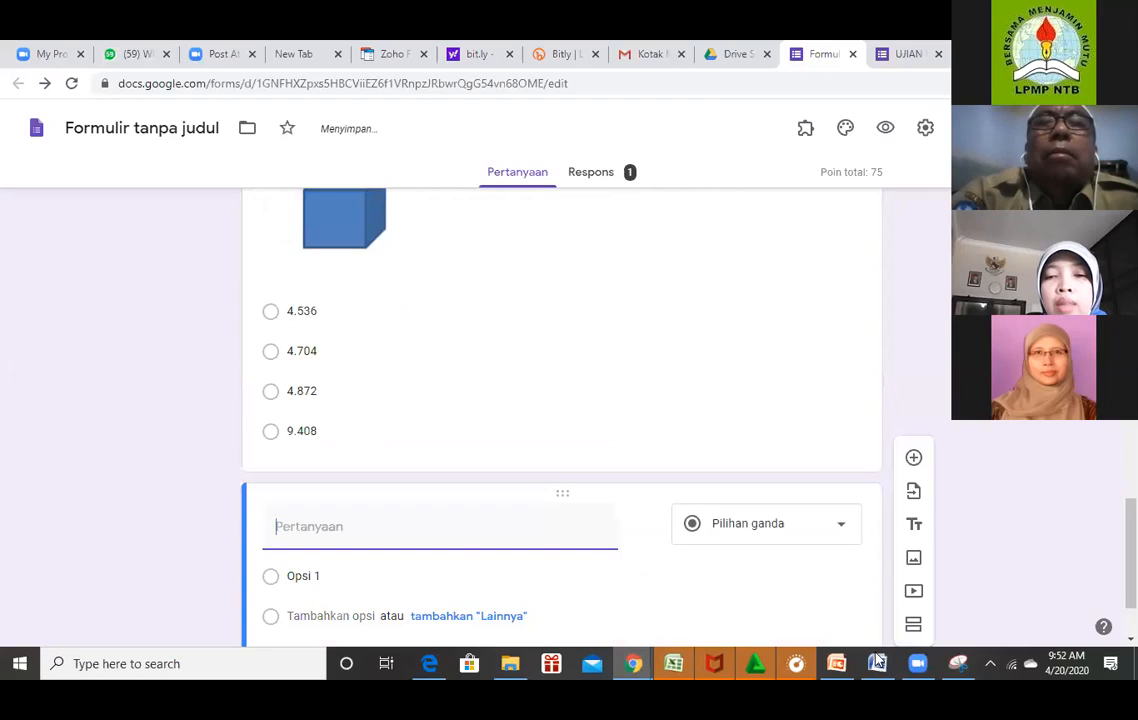
{"action": "mouse_move", "coordinate": [877, 661]}
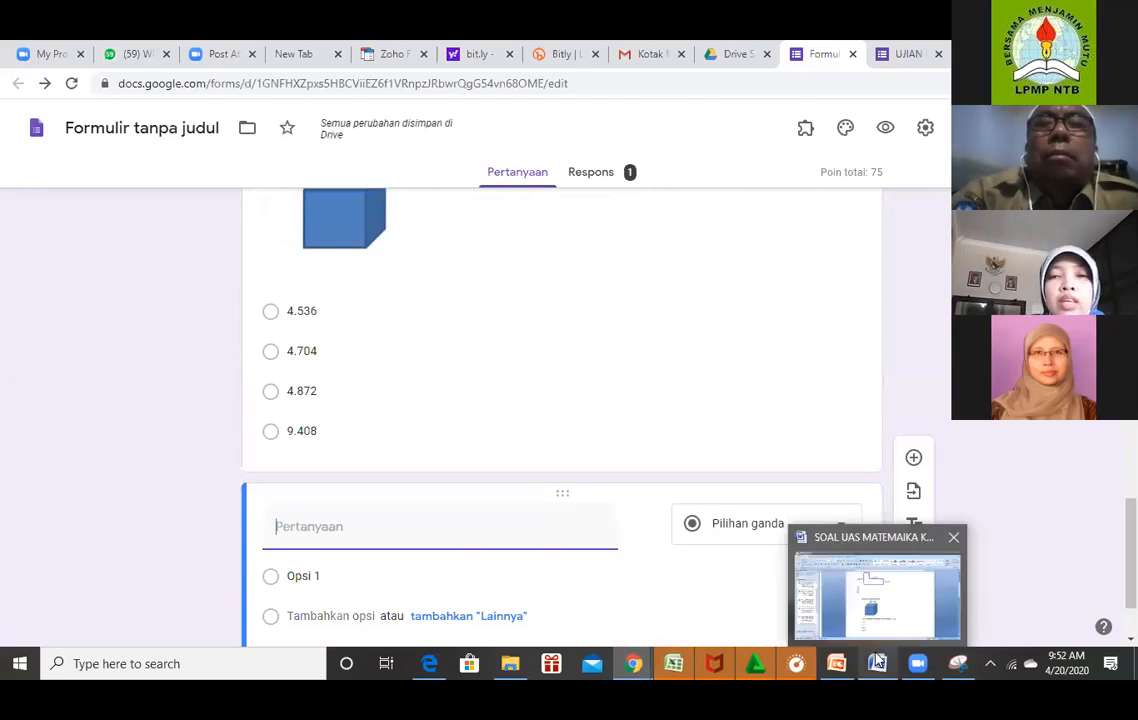
{"action": "left_click", "coordinate": [904, 602]}
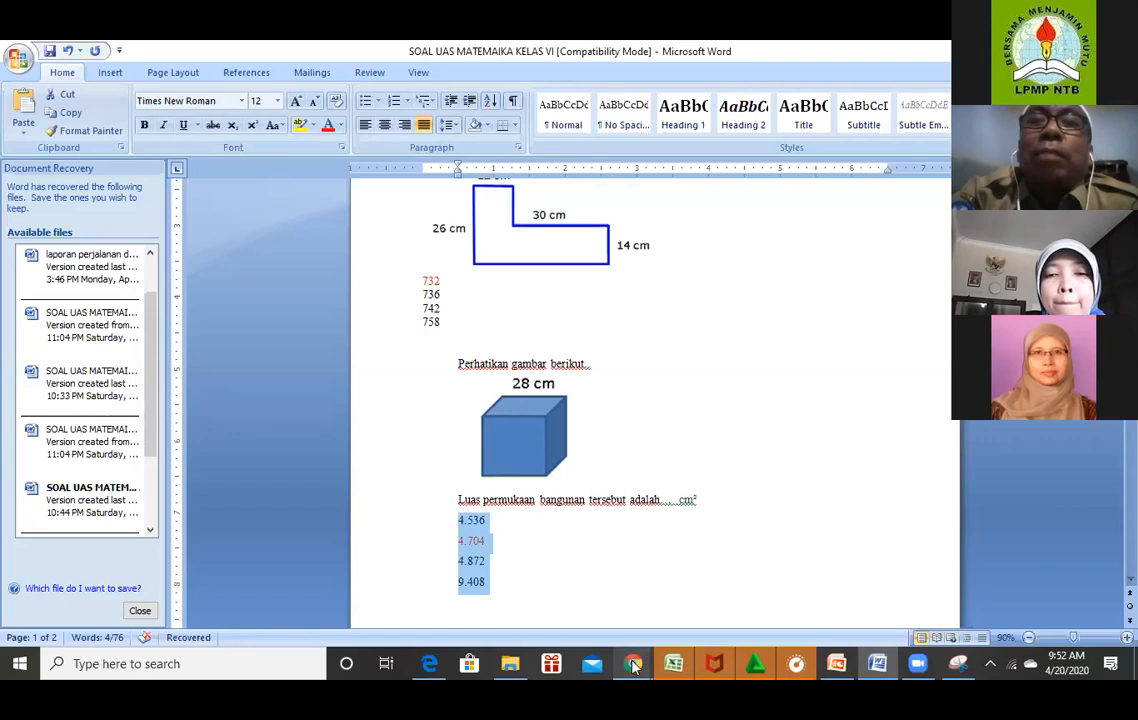
{"action": "mouse_move", "coordinate": [632, 664]}
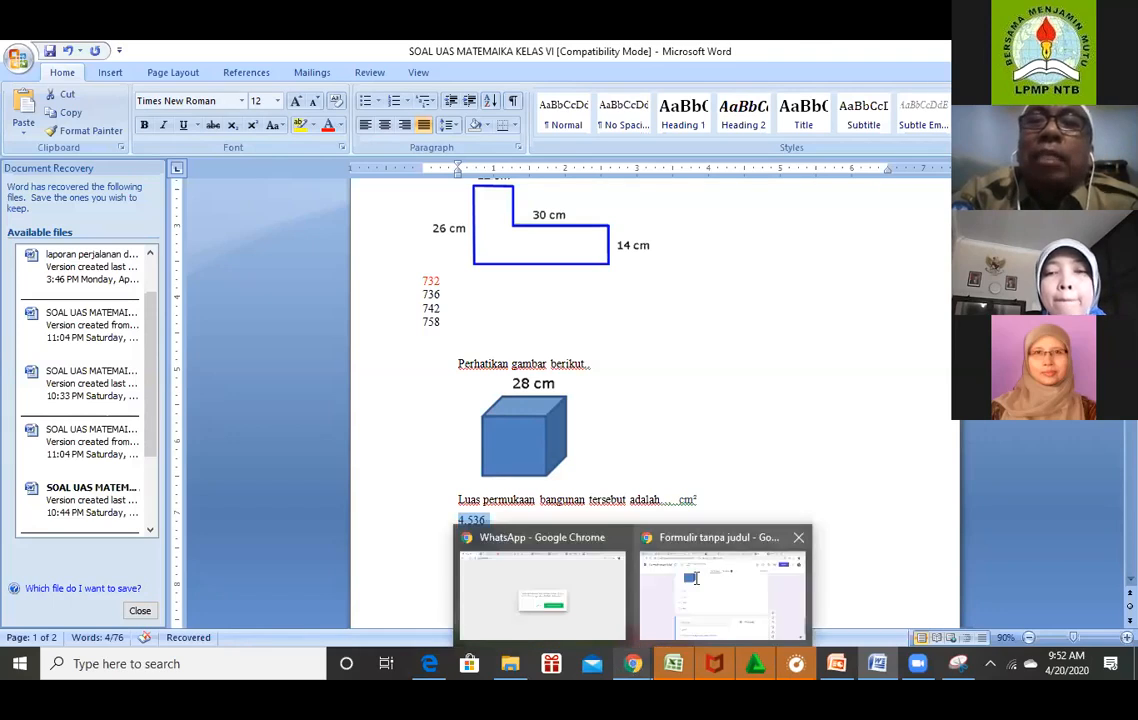
{"action": "left_click", "coordinate": [696, 578]}
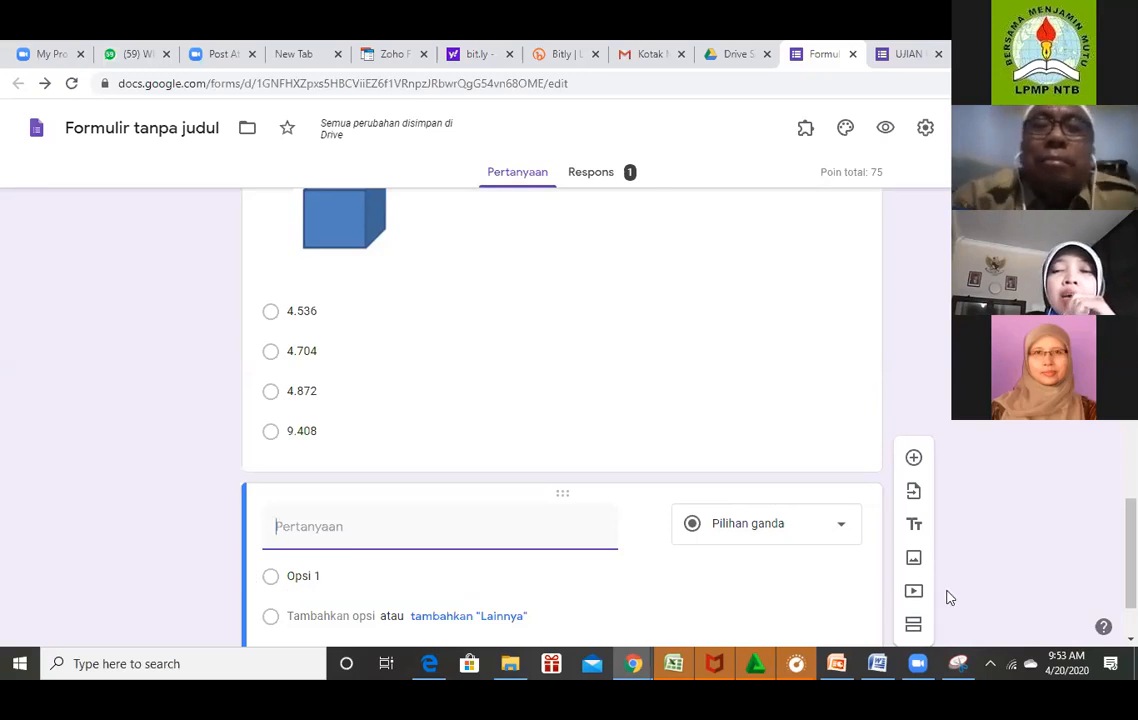
Review the 75-point form, then switch to Word and deselect the cube question's four answer lines.
{"action": "scroll", "coordinate": [561, 400], "scroll_direction": "up", "scroll_amount": 1}
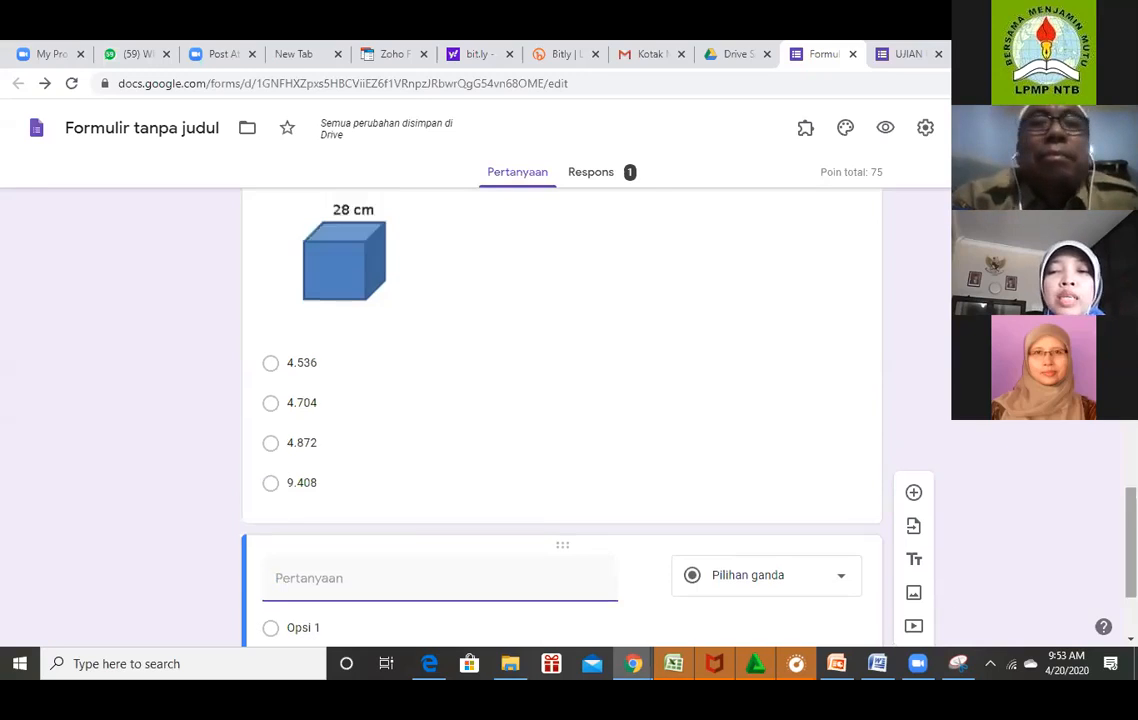
{"action": "scroll", "coordinate": [561, 420], "scroll_direction": "up", "scroll_amount": 4}
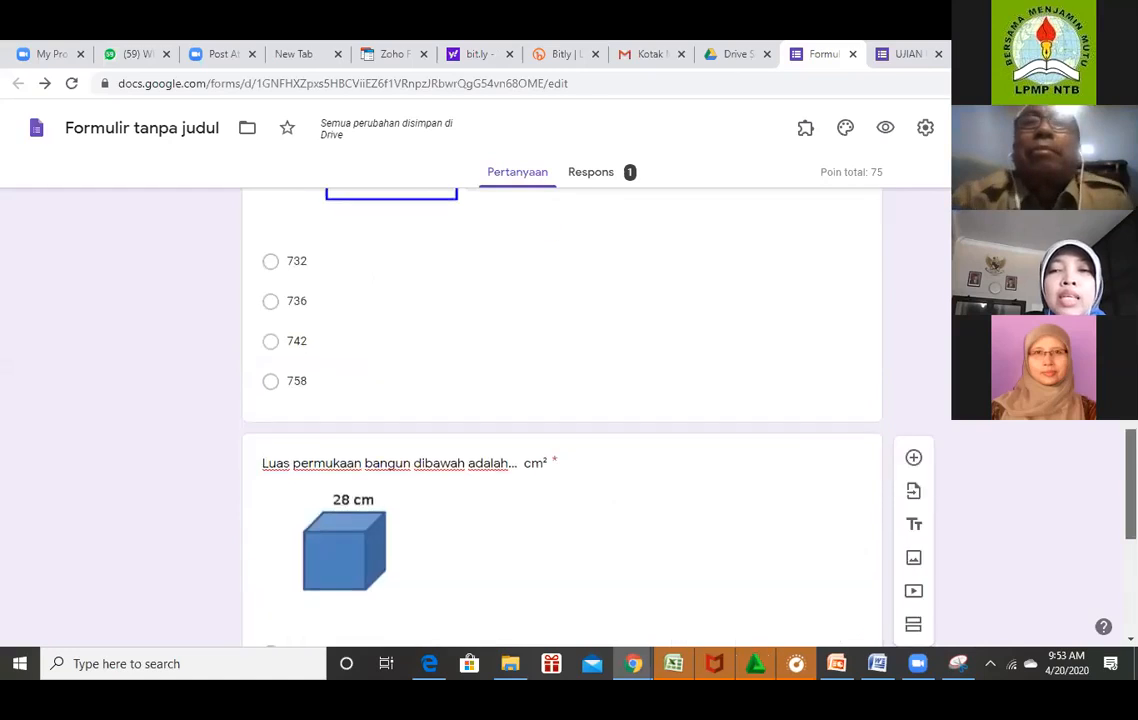
{"action": "scroll", "coordinate": [561, 420], "scroll_direction": "up", "scroll_amount": 4}
{"action": "scroll", "coordinate": [561, 420], "scroll_direction": "up", "scroll_amount": 4}
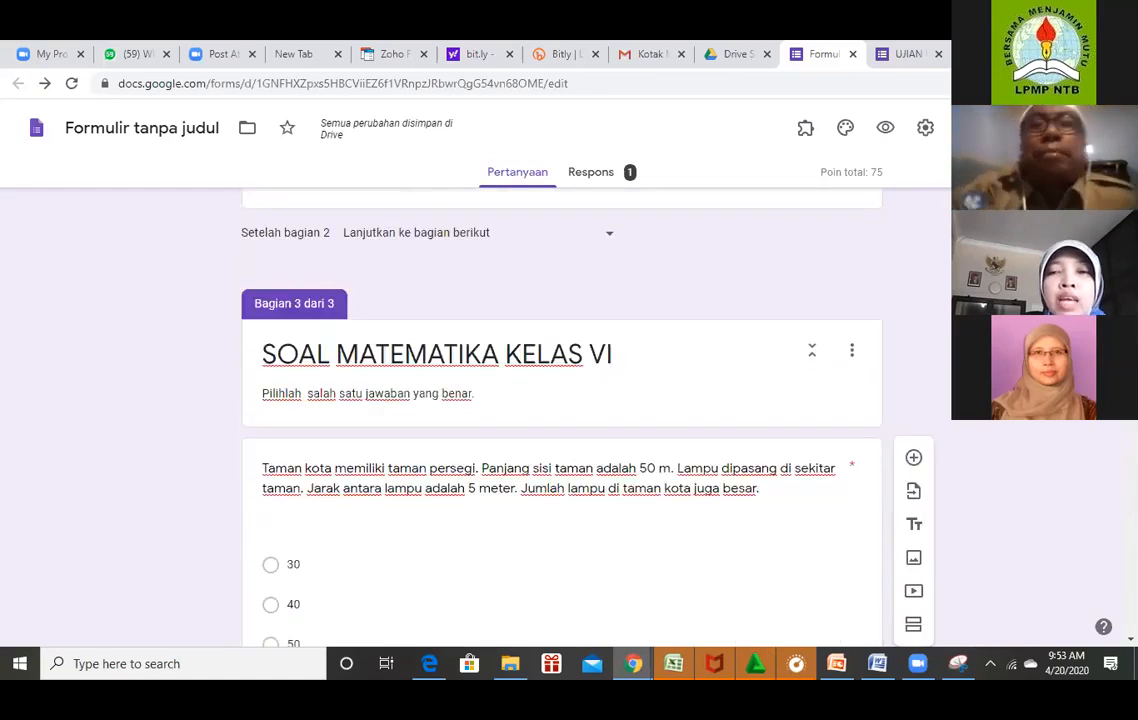
{"action": "scroll", "coordinate": [561, 420], "scroll_direction": "down", "scroll_amount": 4}
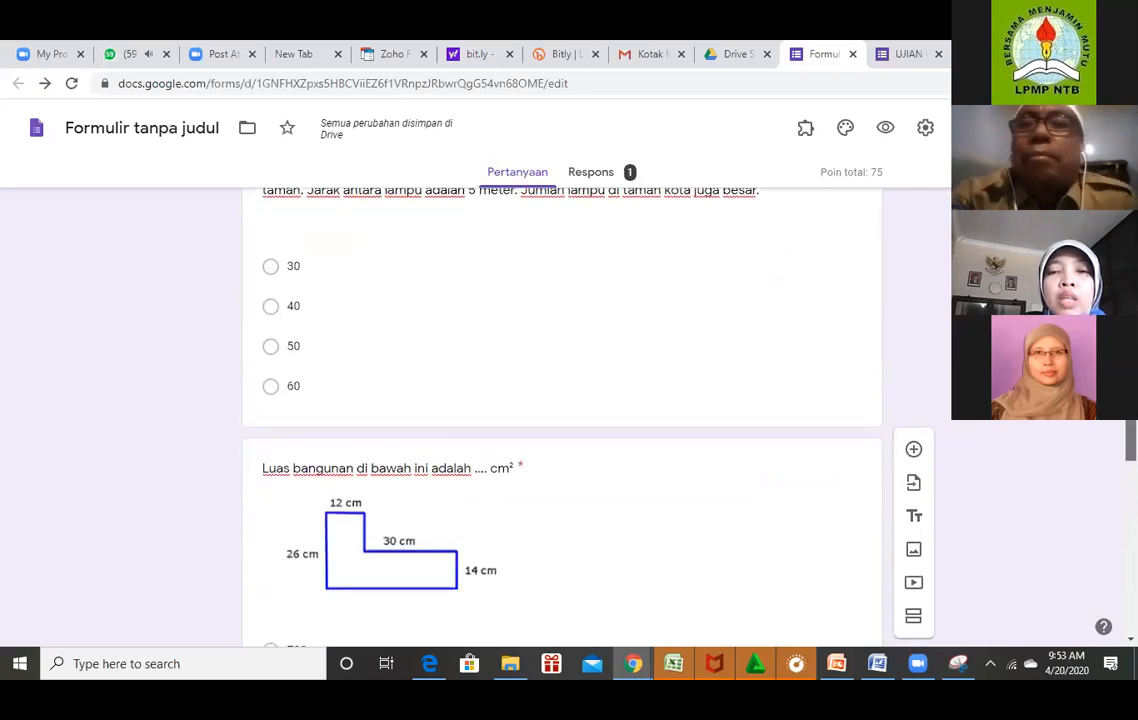
{"action": "scroll", "coordinate": [561, 420], "scroll_direction": "down", "scroll_amount": 1}
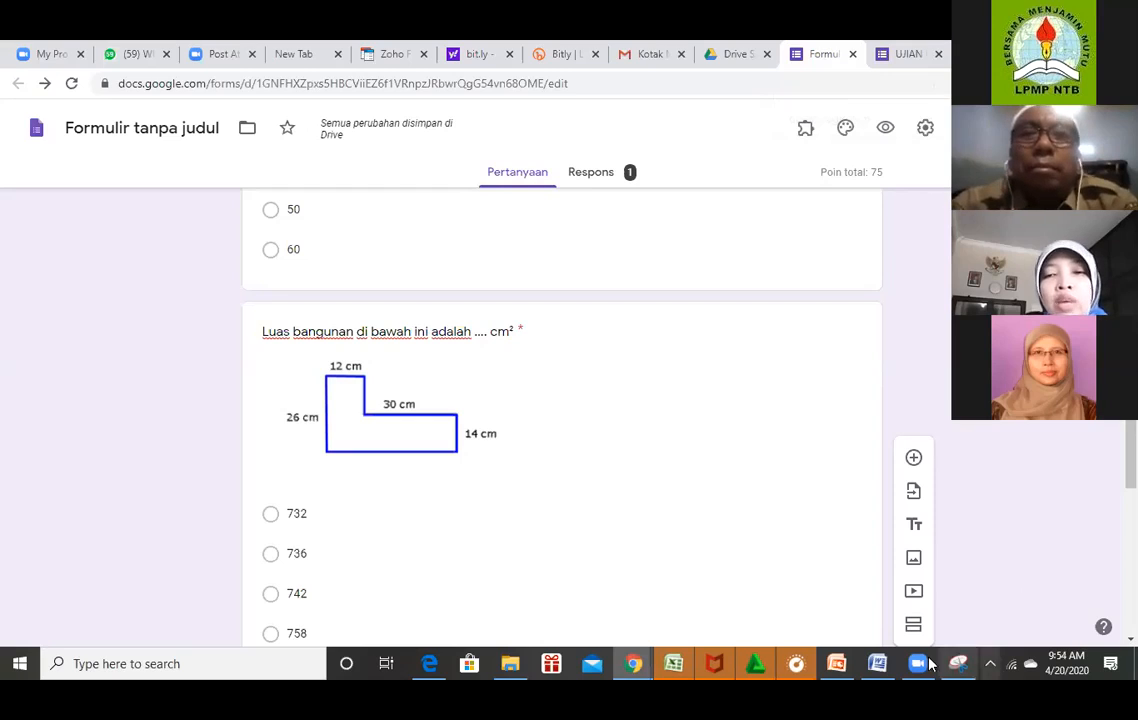
{"action": "left_click", "coordinate": [878, 663]}
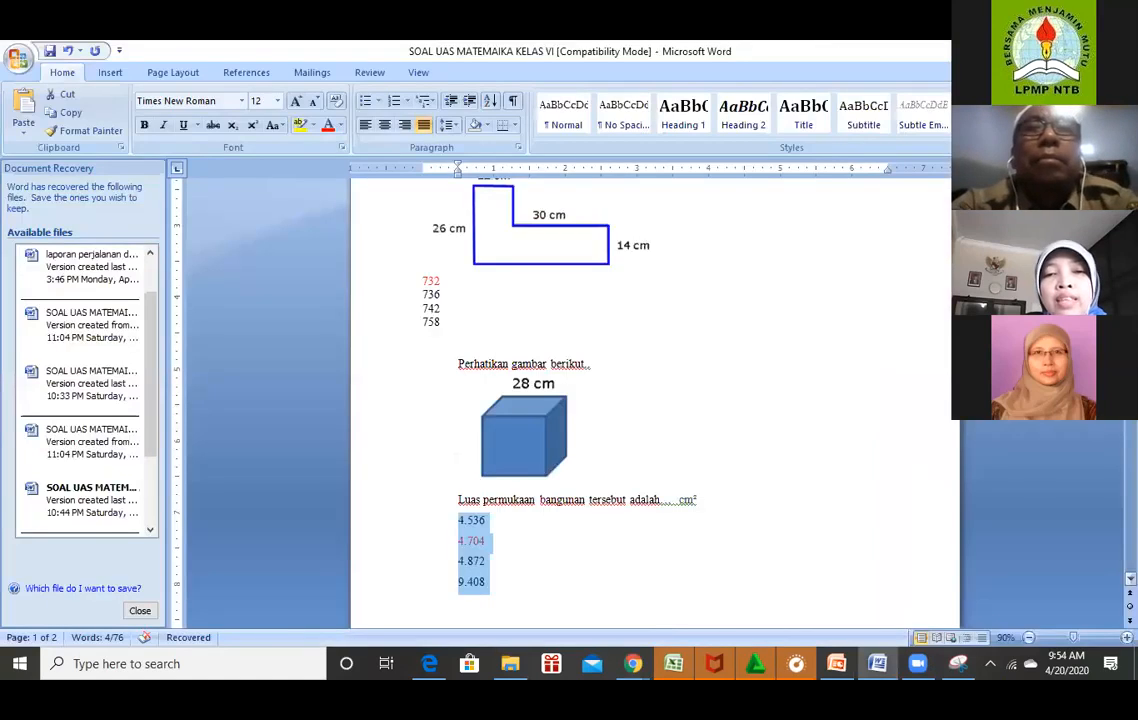
{"action": "left_click", "coordinate": [833, 491]}
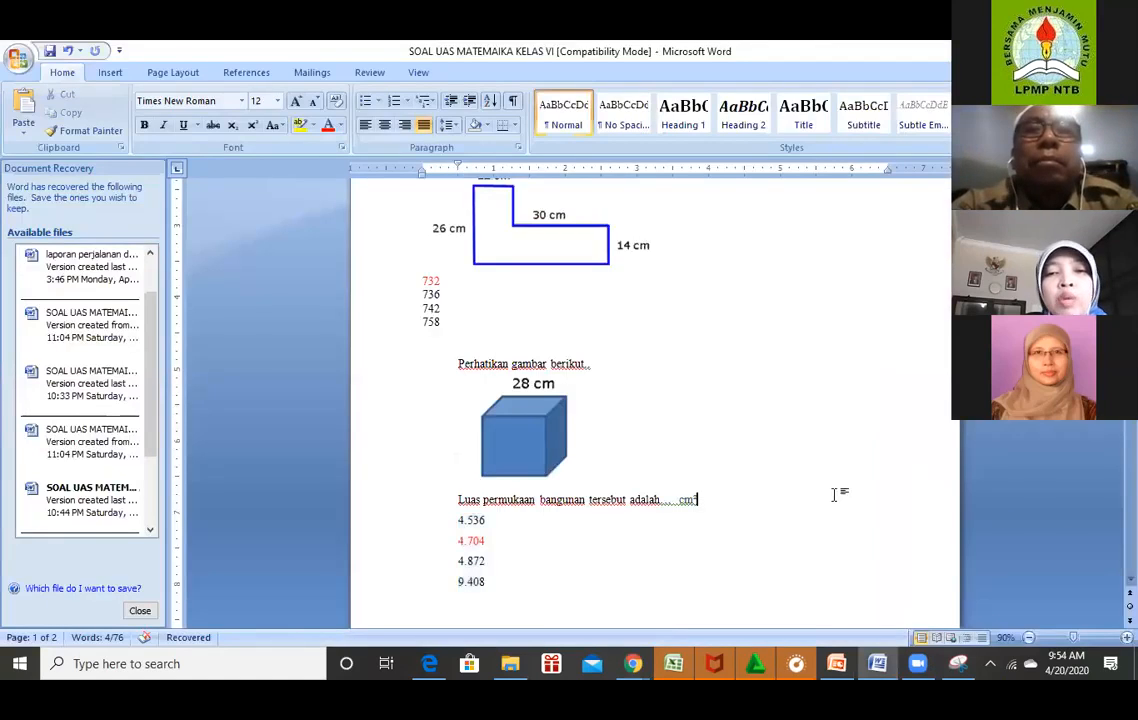
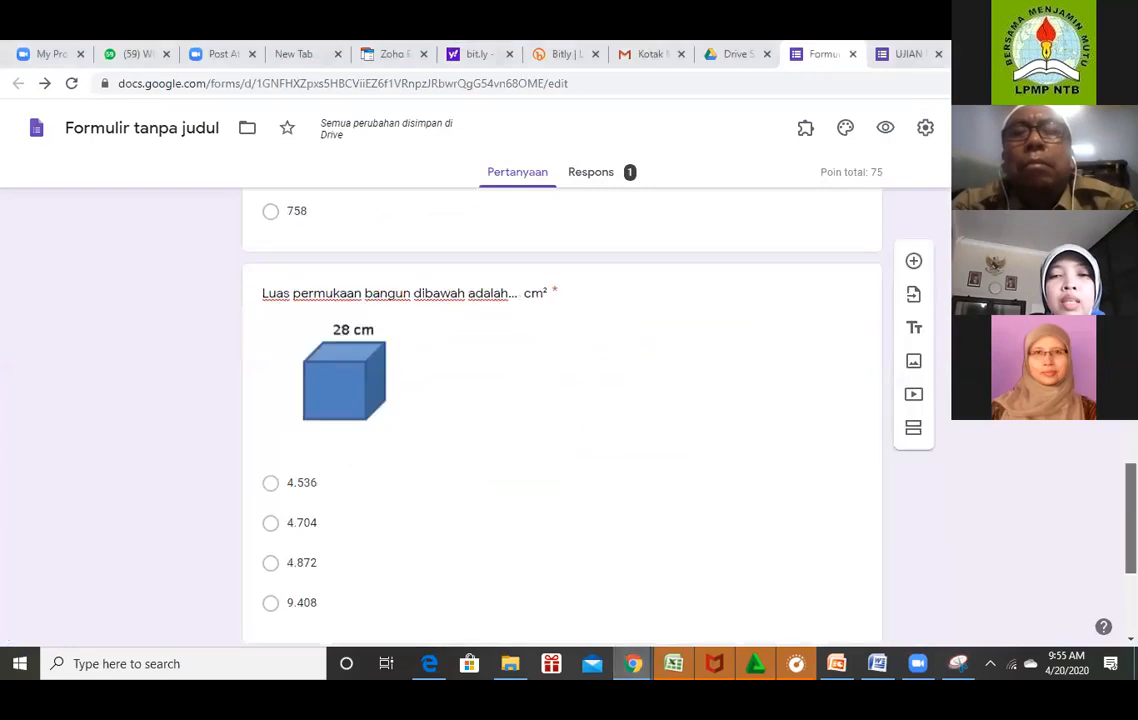
Scroll down past the finished cube surface-area question.
{"action": "scroll", "coordinate": [560, 420], "scroll_direction": "down", "scroll_amount": 3}
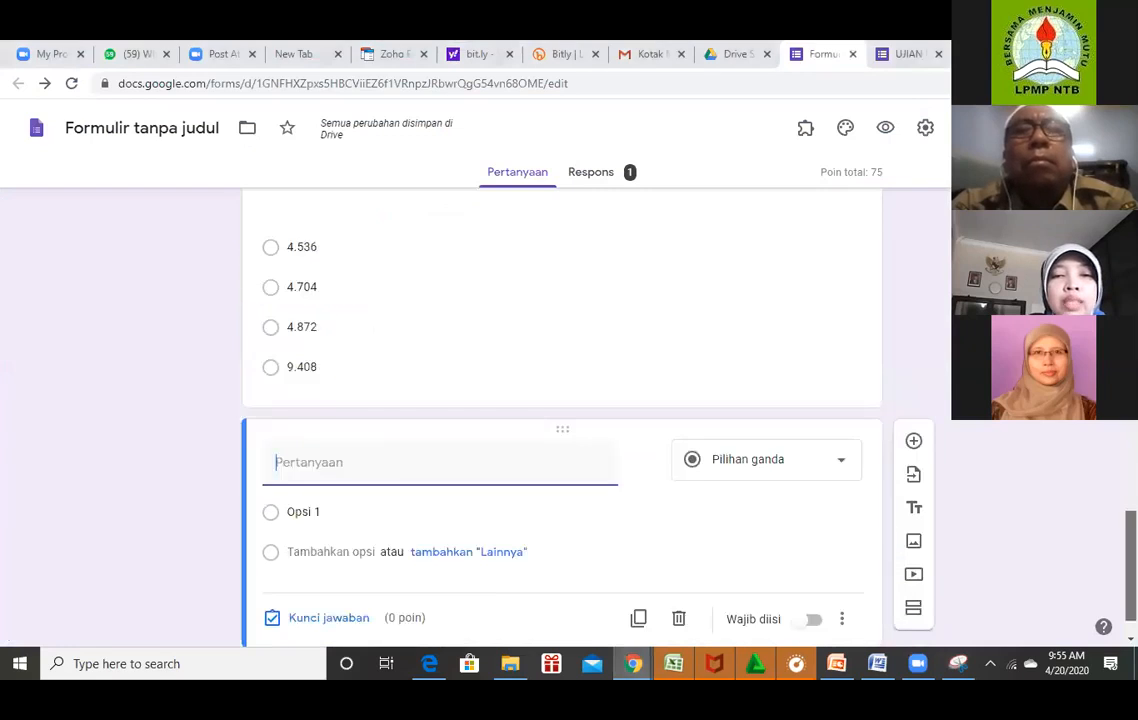
{"action": "scroll", "coordinate": [395, 467], "scroll_direction": "down", "scroll_amount": 1}
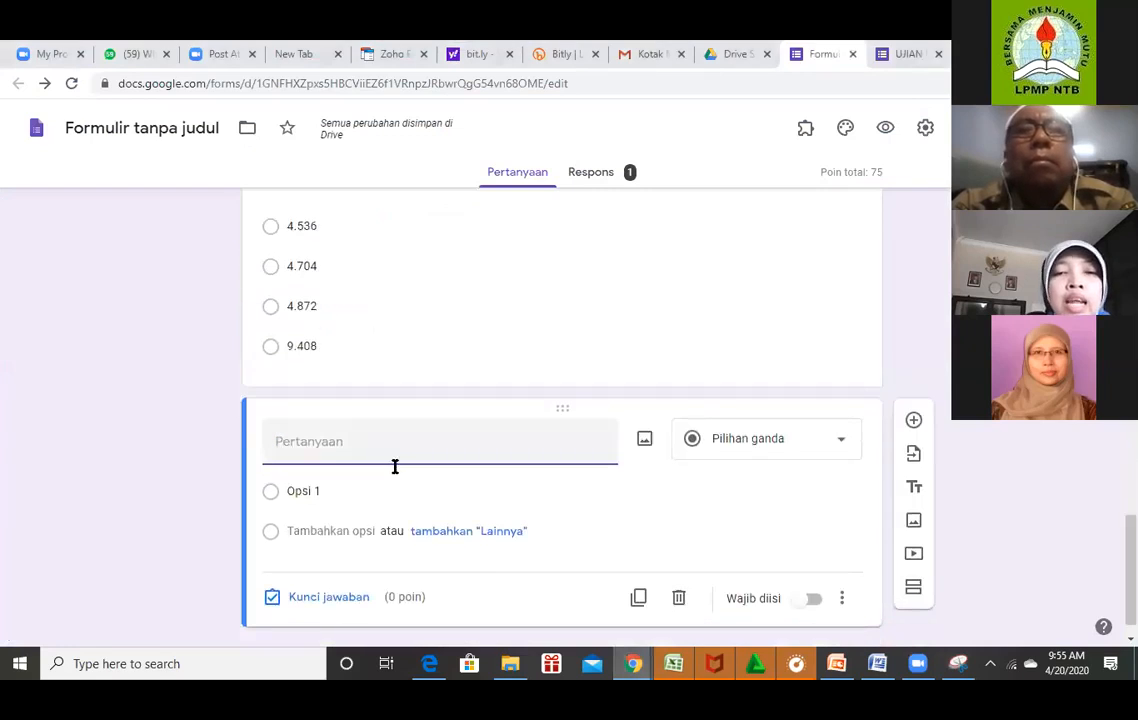
Upload the matematika3 image, showing the 28 cm cube surface-area prompt, into the new question.
{"action": "left_click", "coordinate": [645, 442]}
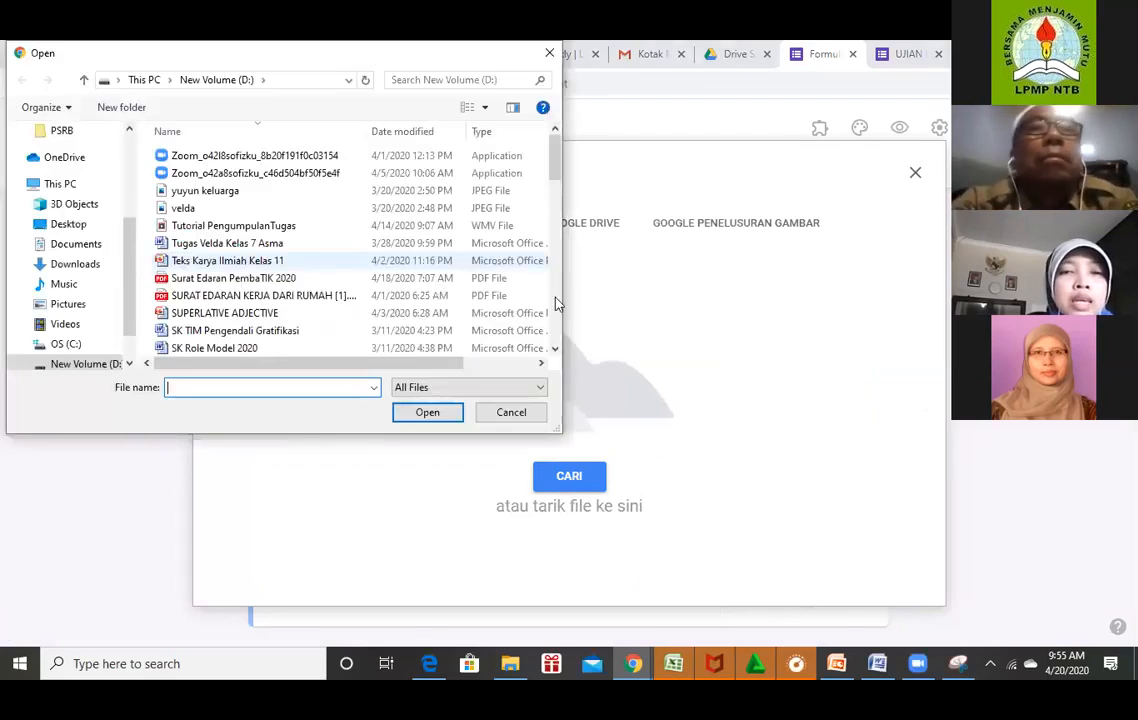
{"action": "left_click", "coordinate": [557, 303]}
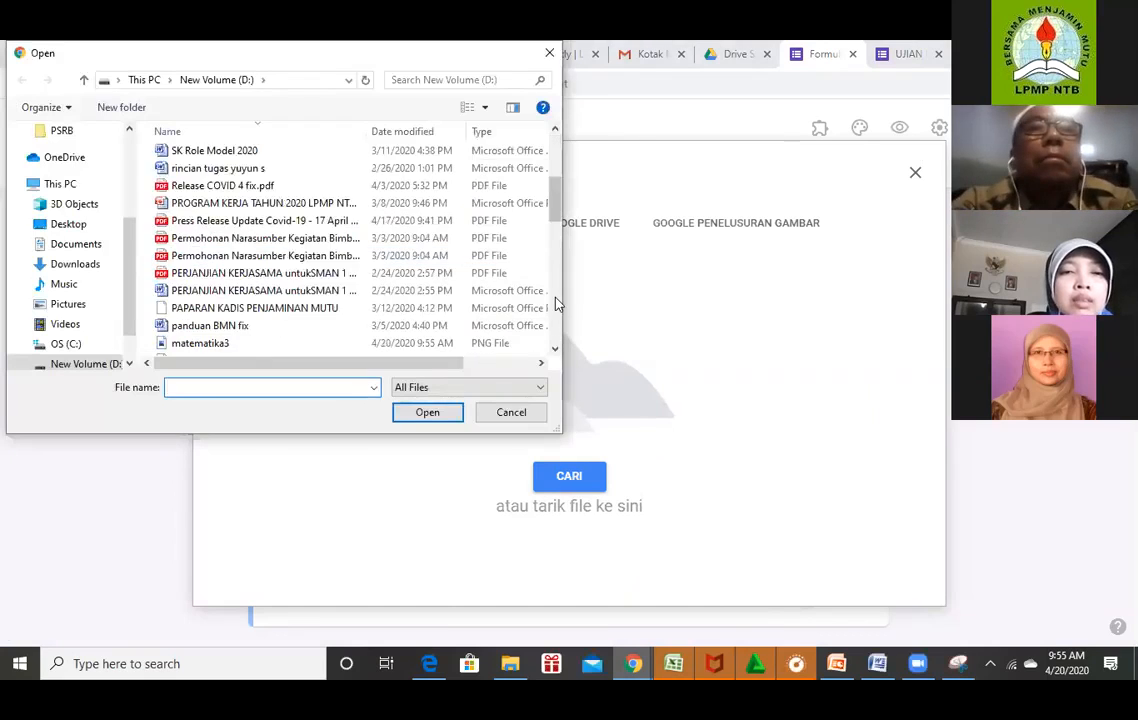
{"action": "left_click", "coordinate": [228, 343]}
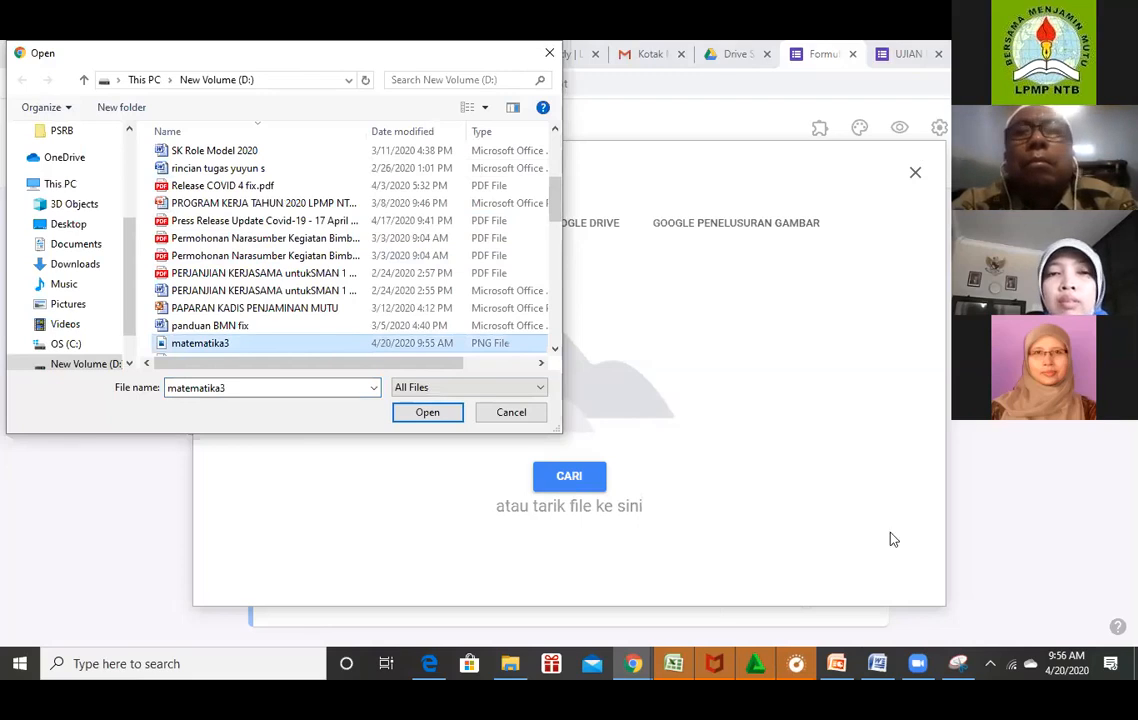
{"action": "key", "text": "Return"}
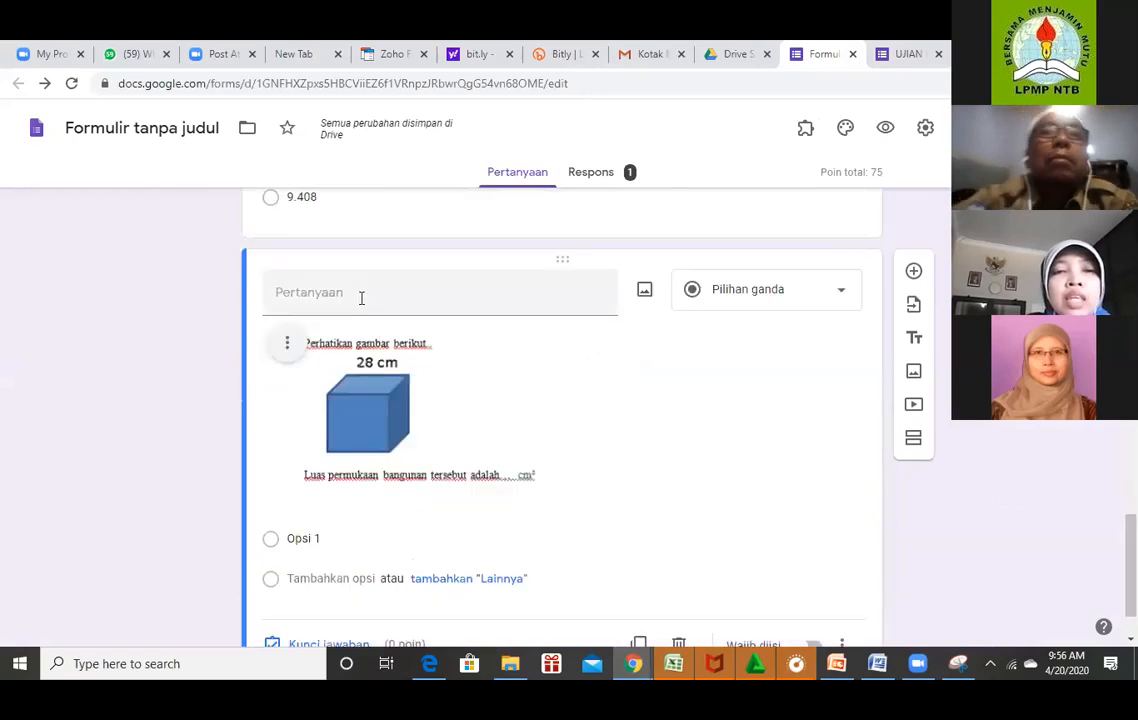
Copy the answer choices 4.536, 4.704, 4.872 and 9.408 from Word for the new question.
{"action": "left_click", "coordinate": [361, 297]}
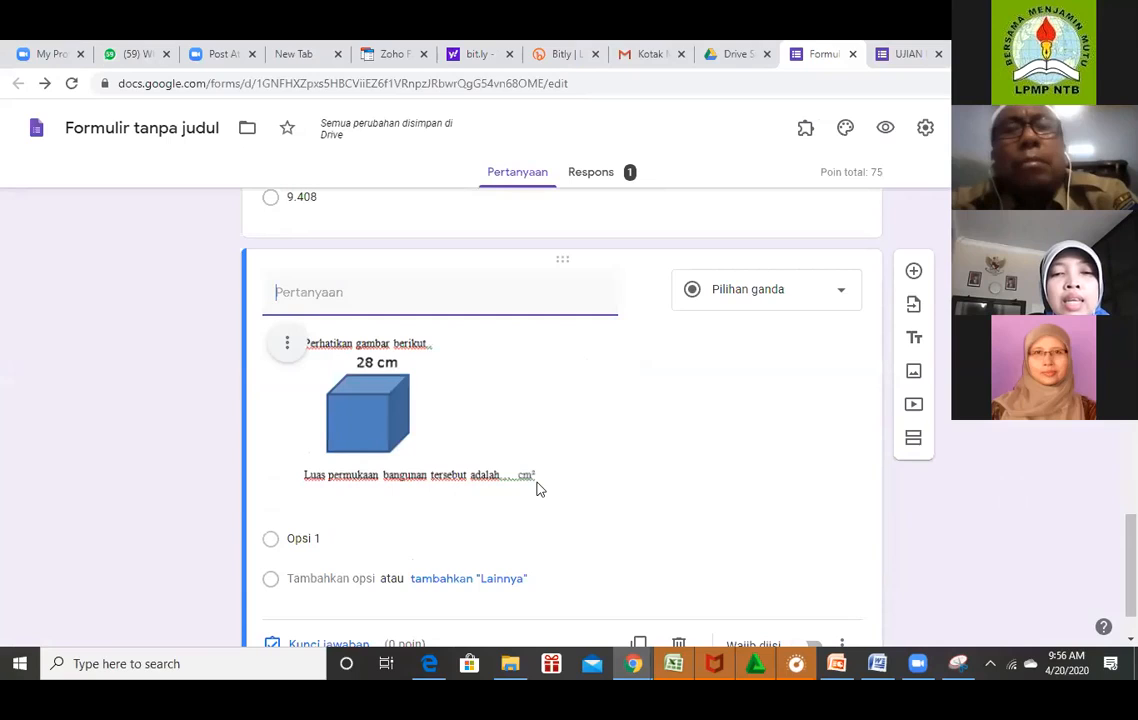
{"action": "left_click", "coordinate": [876, 663]}
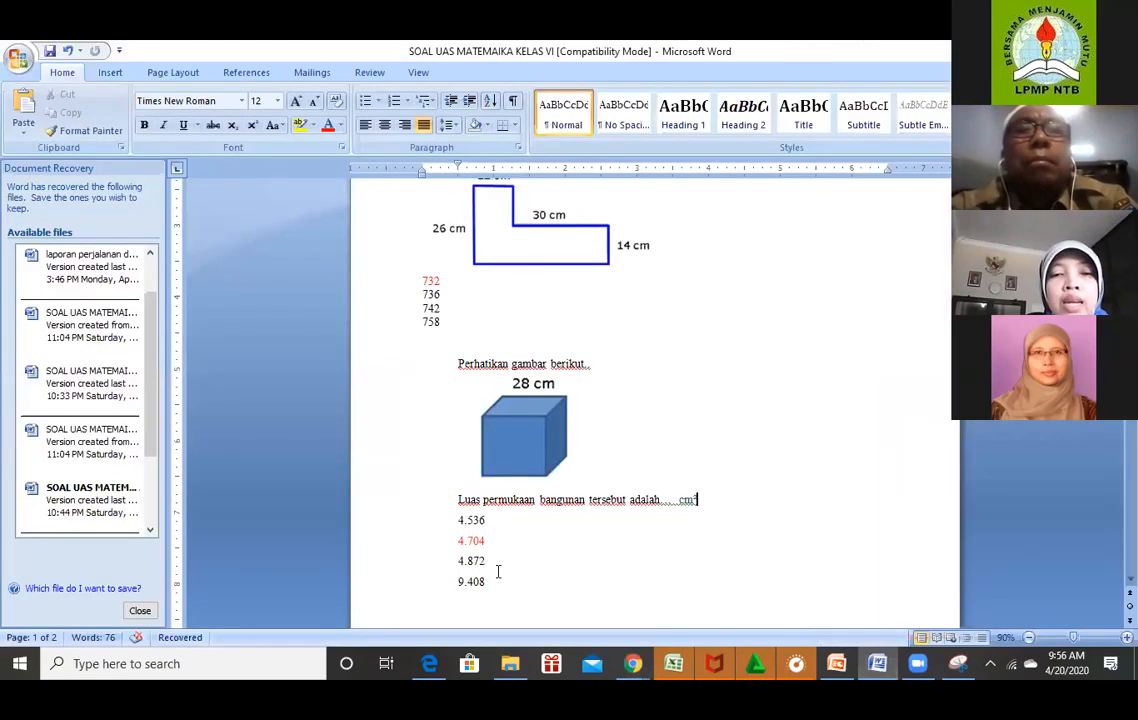
{"action": "left_click_drag", "start_coordinate": [458, 520], "coordinate": [498, 575]}
{"action": "key", "text": "ctrl+c"}
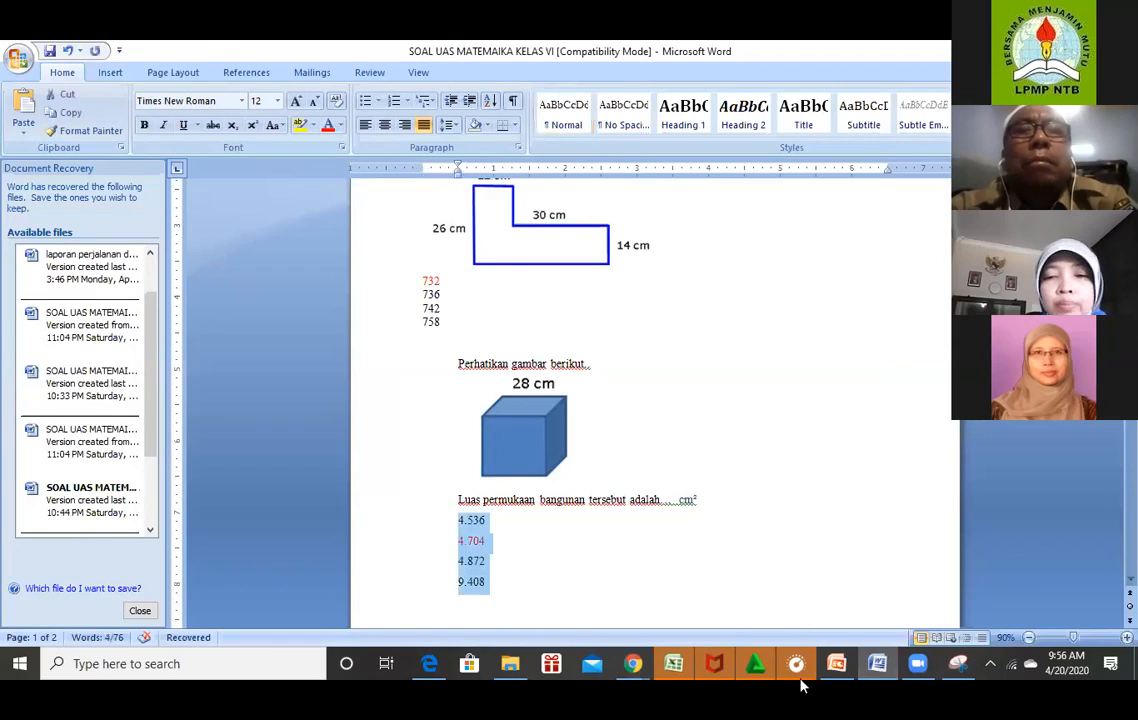
{"action": "left_click", "coordinate": [636, 667]}
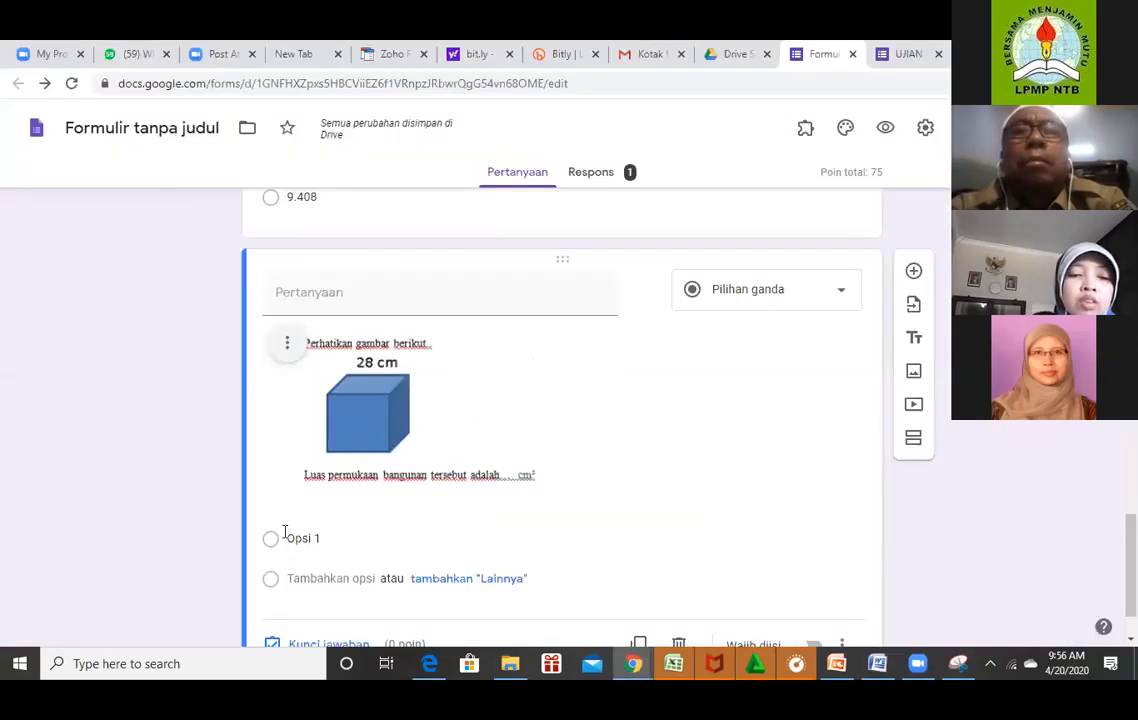
{"action": "left_click", "coordinate": [290, 538]}
Paste 4.536, 4.704, 4.872 and 9.408 as the new question's options.
{"action": "key", "text": "ctrl+v"}
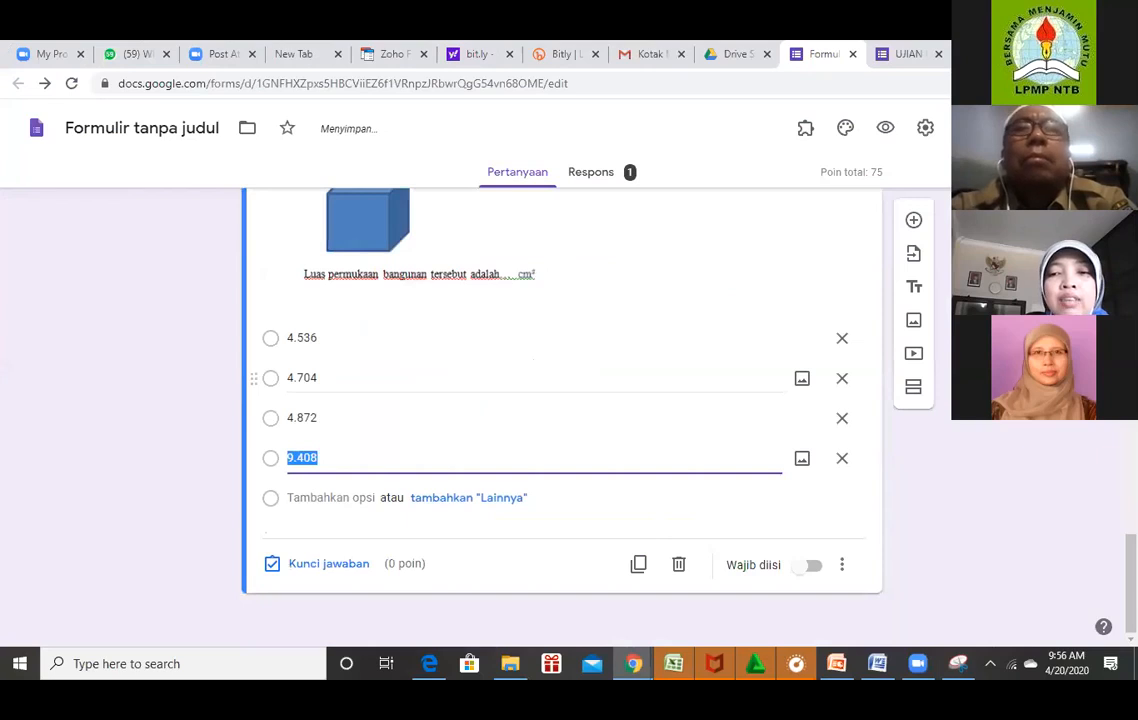
{"action": "scroll", "coordinate": [853, 315], "scroll_direction": "up", "scroll_amount": 3}
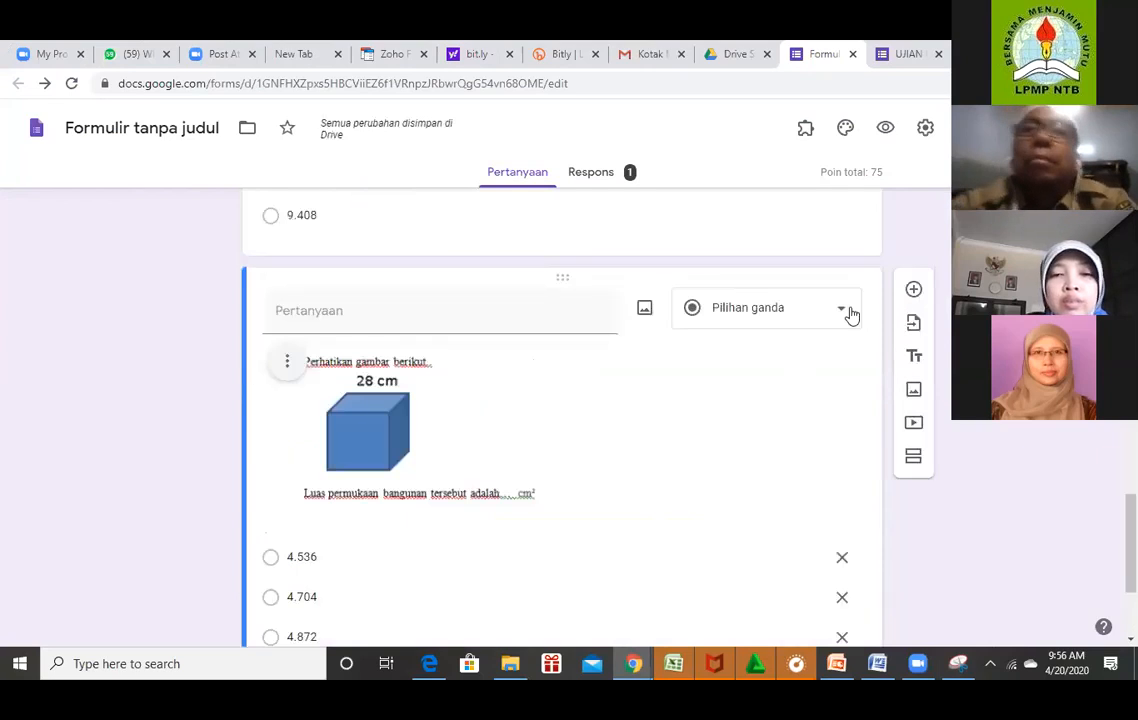
{"action": "scroll", "coordinate": [851, 315], "scroll_direction": "down", "scroll_amount": 3}
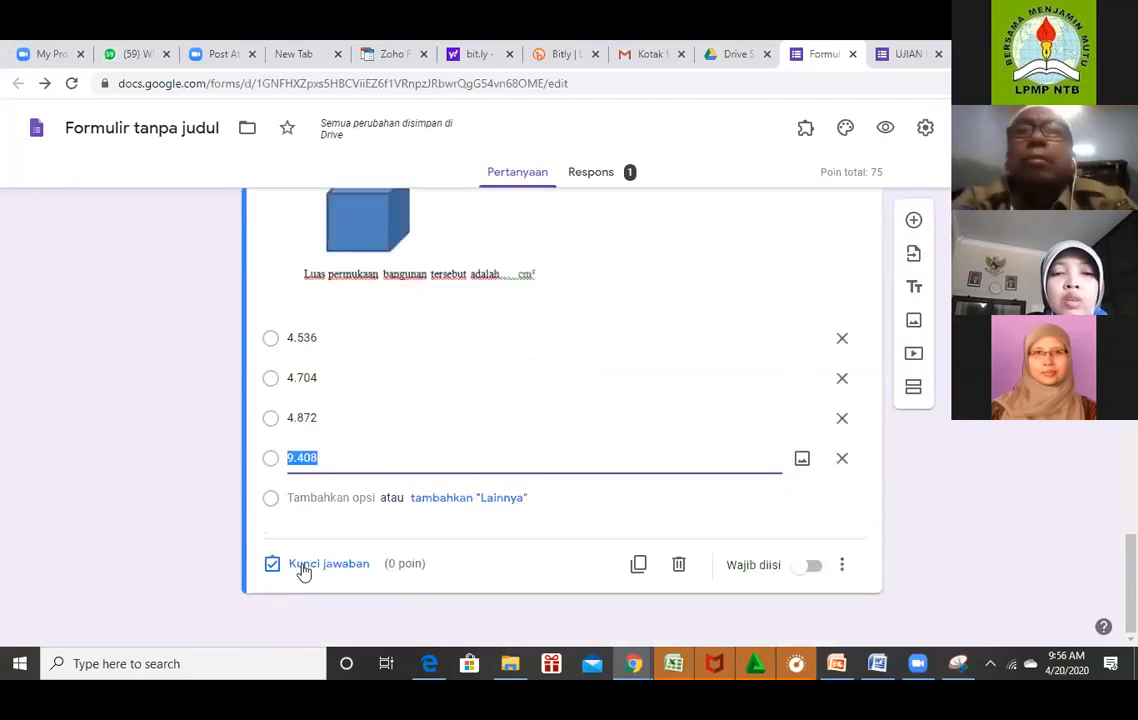
Mark 4.704 as the correct answer worth 10 points.
{"action": "left_click", "coordinate": [329, 563]}
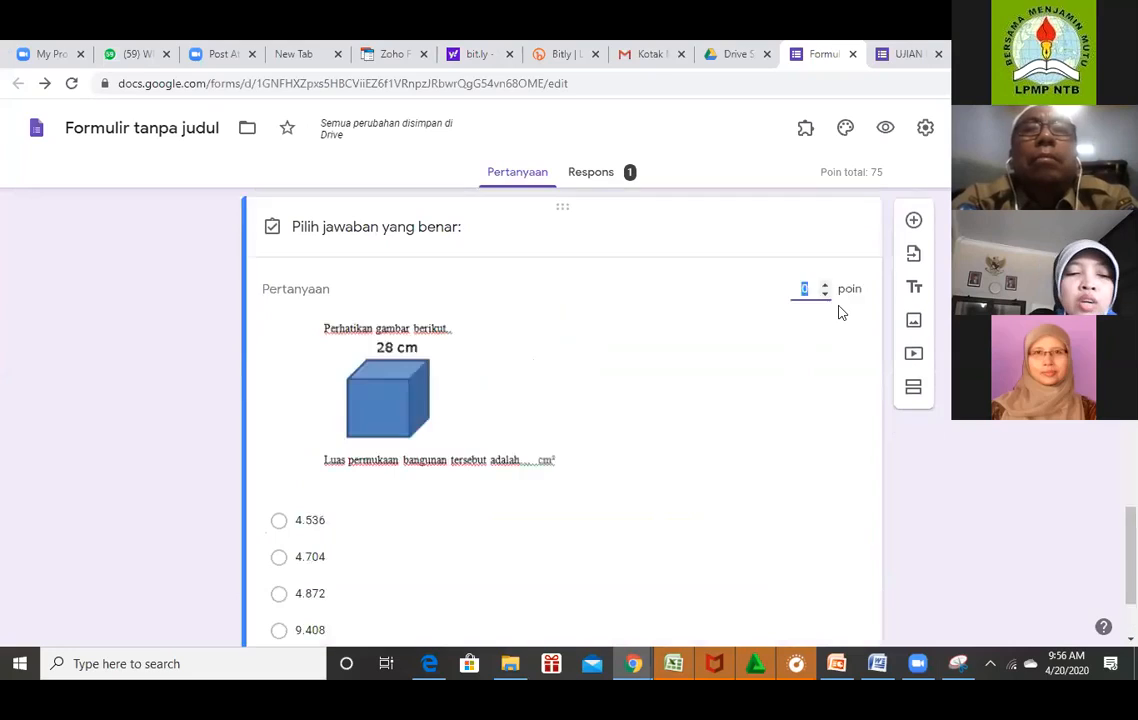
{"action": "type", "text": "1"}
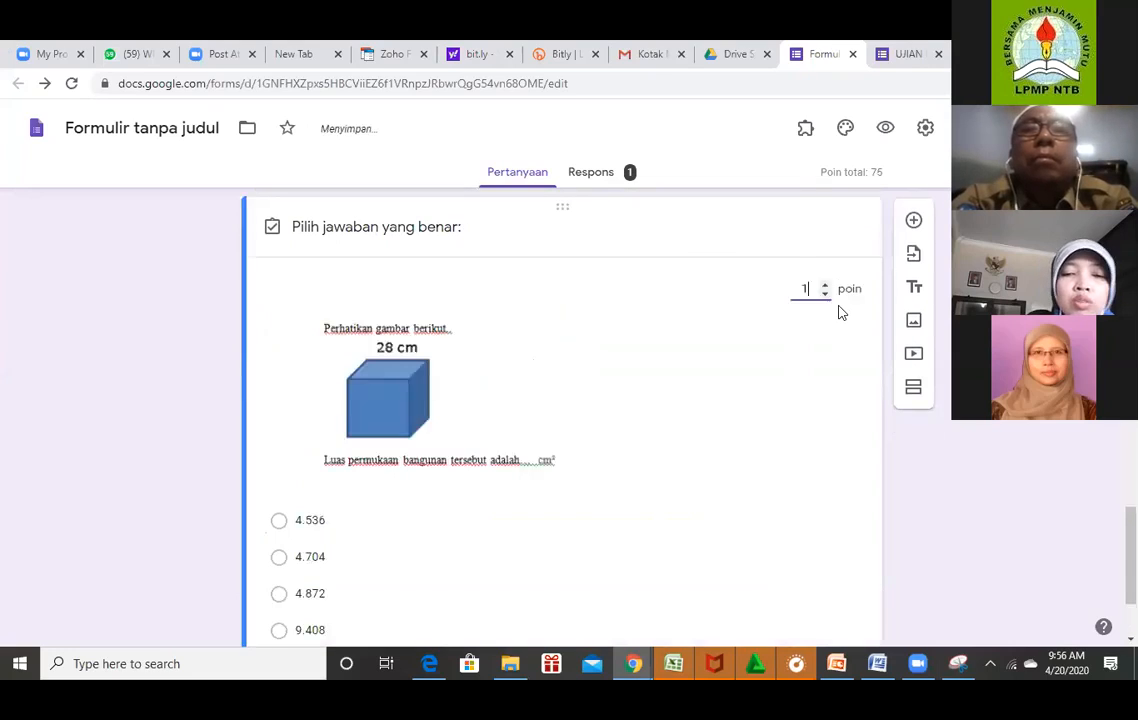
{"action": "type", "text": "0"}
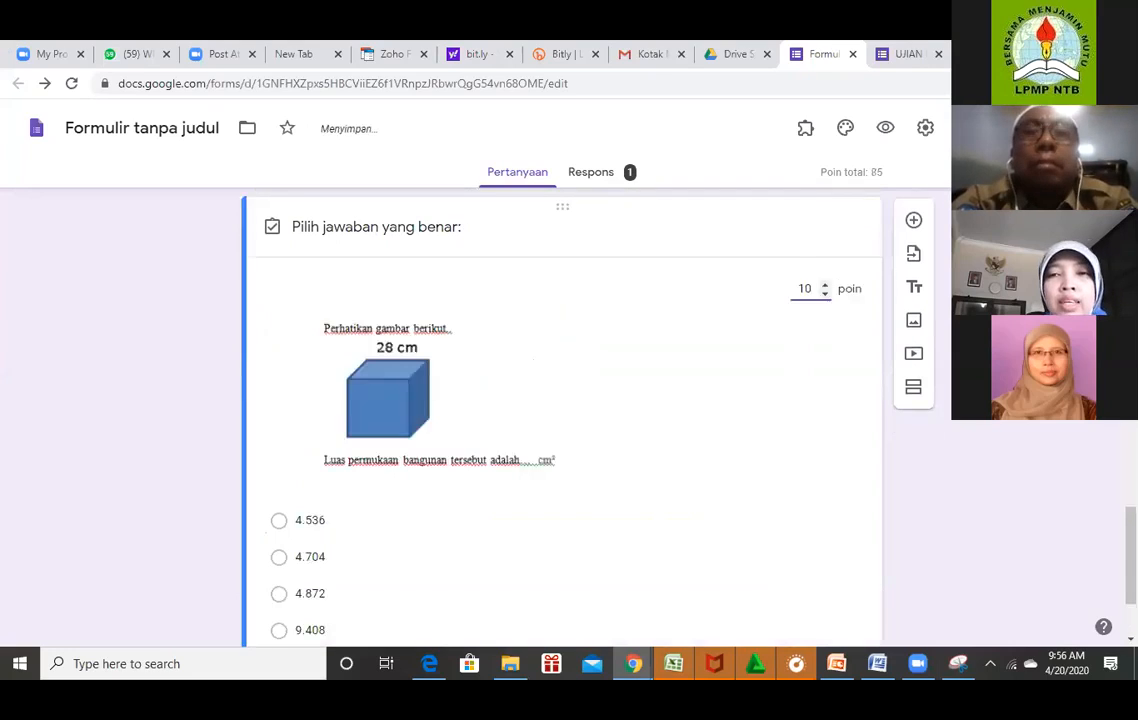
{"action": "scroll", "coordinate": [560, 420], "scroll_direction": "down", "scroll_amount": 1}
{"action": "scroll", "coordinate": [419, 530], "scroll_direction": "down", "scroll_amount": 2}
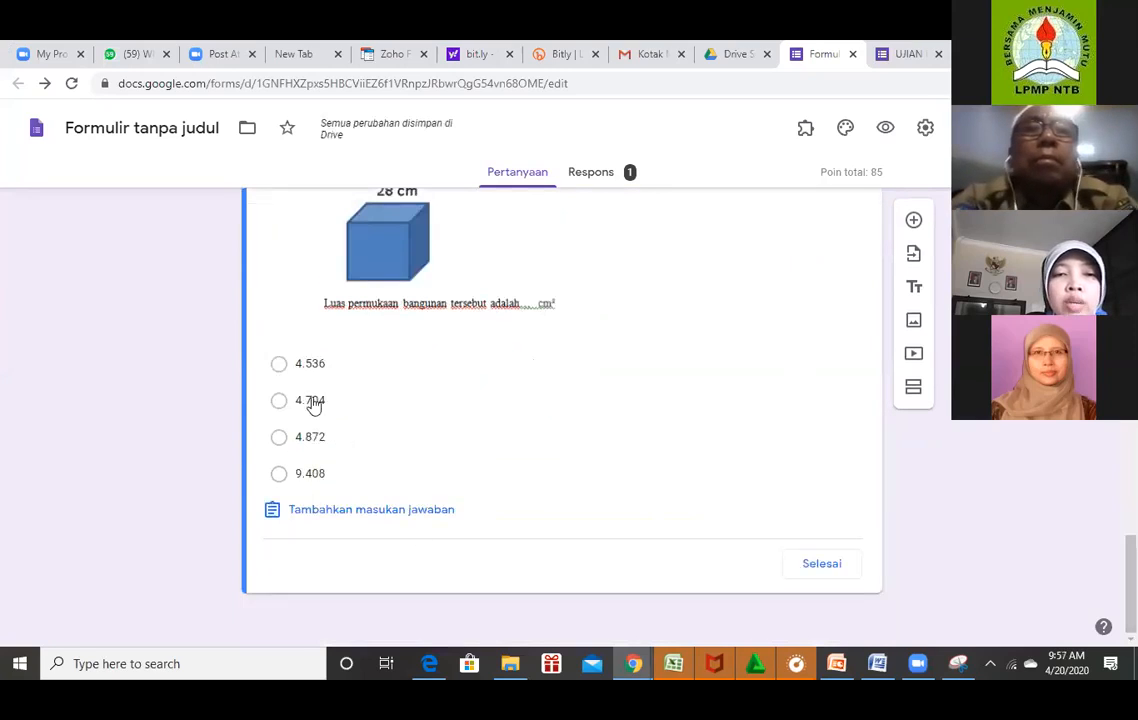
{"action": "left_click", "coordinate": [354, 402]}
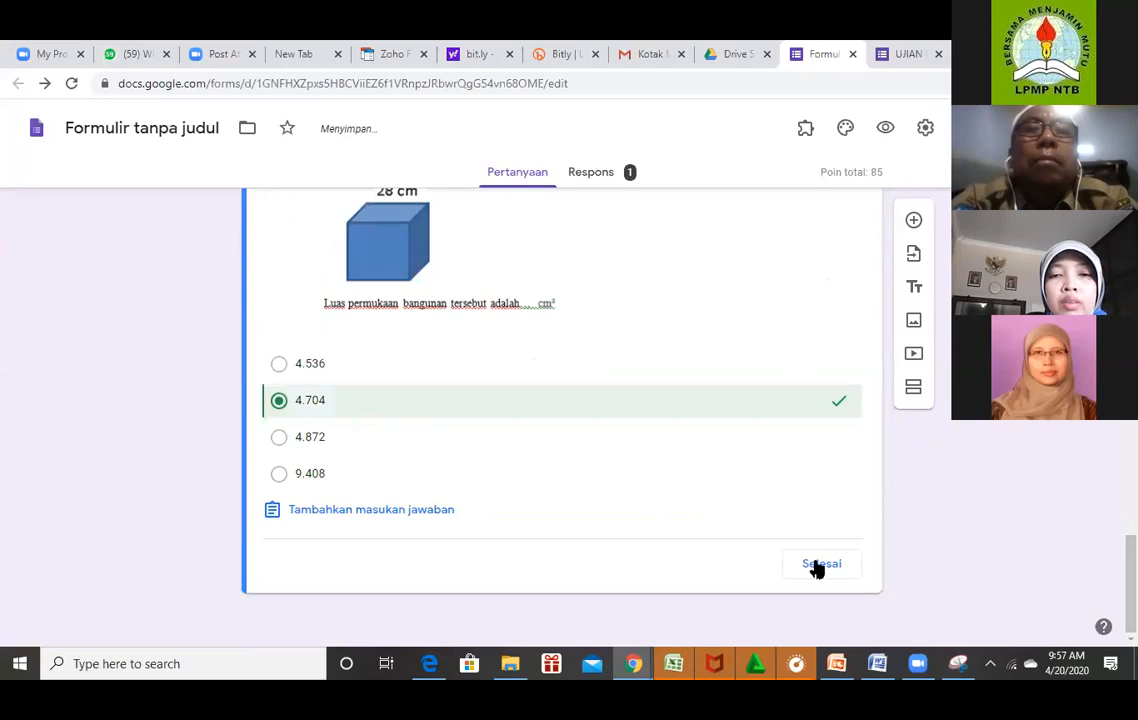
{"action": "left_click", "coordinate": [818, 565]}
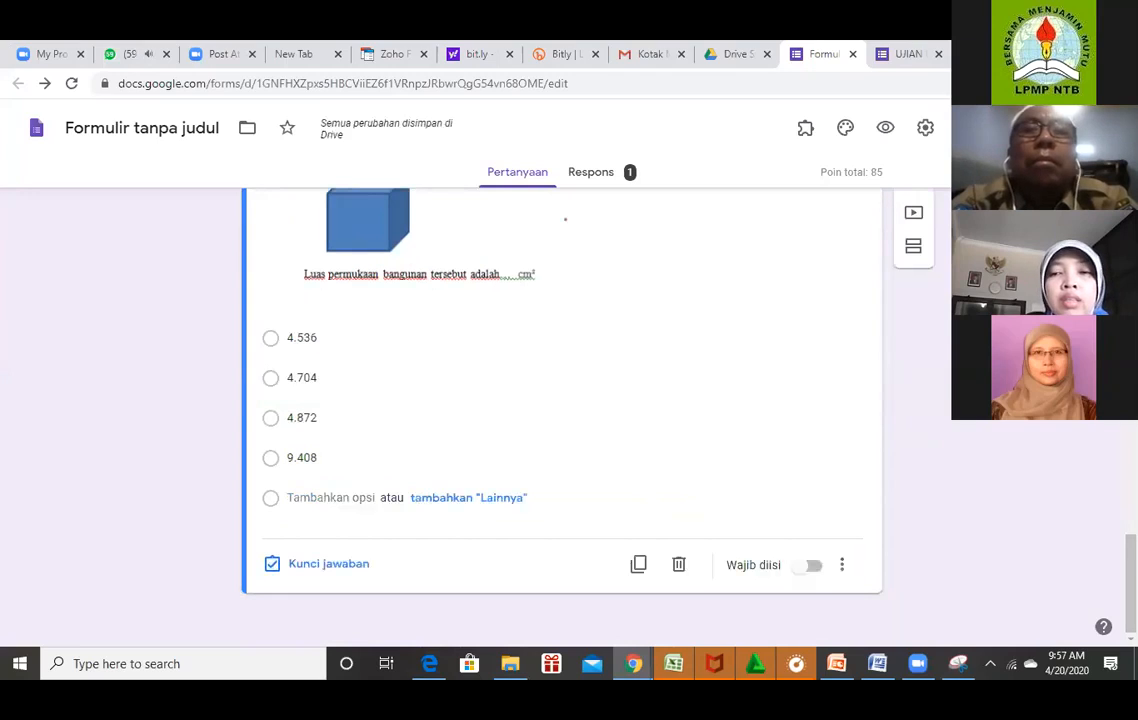
{"action": "mouse_move", "coordinate": [1131, 583]}
{"action": "left_mouse_down"}
{"action": "mouse_move", "coordinate": [1131, 455]}
{"action": "mouse_move", "coordinate": [1131, 560]}
{"action": "left_mouse_up"}
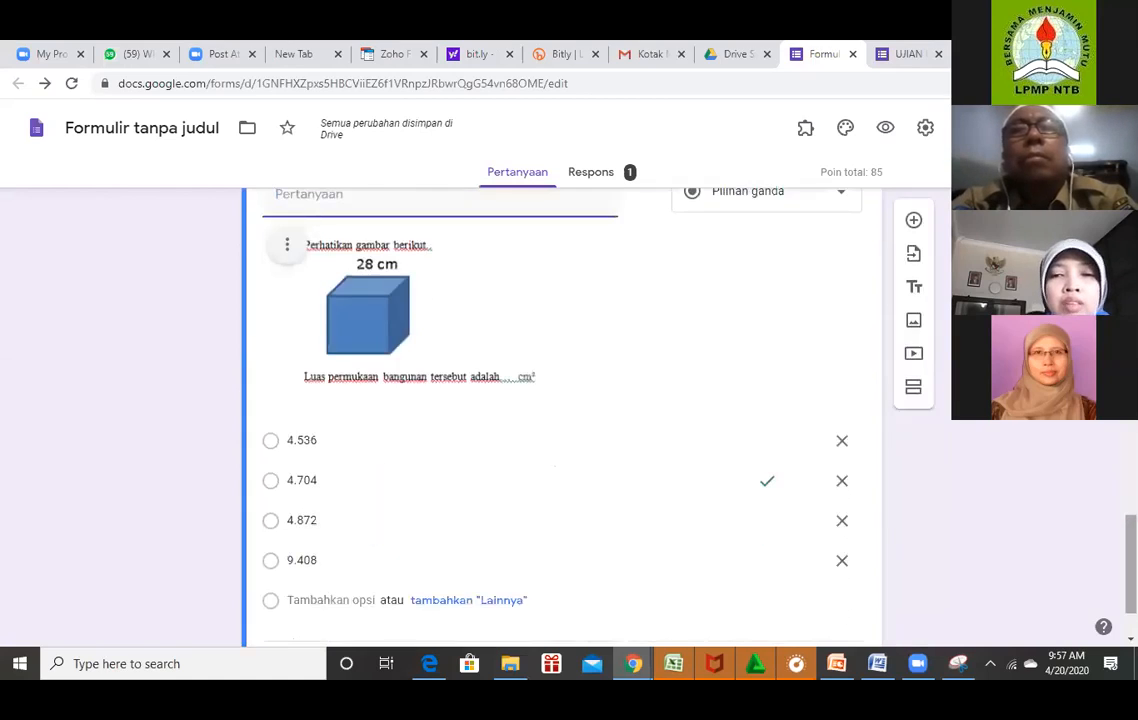
Set the L-shape area question to 25 points with 732 correct, checking against Word.
{"action": "scroll", "coordinate": [560, 415], "scroll_direction": "up", "scroll_amount": 5}
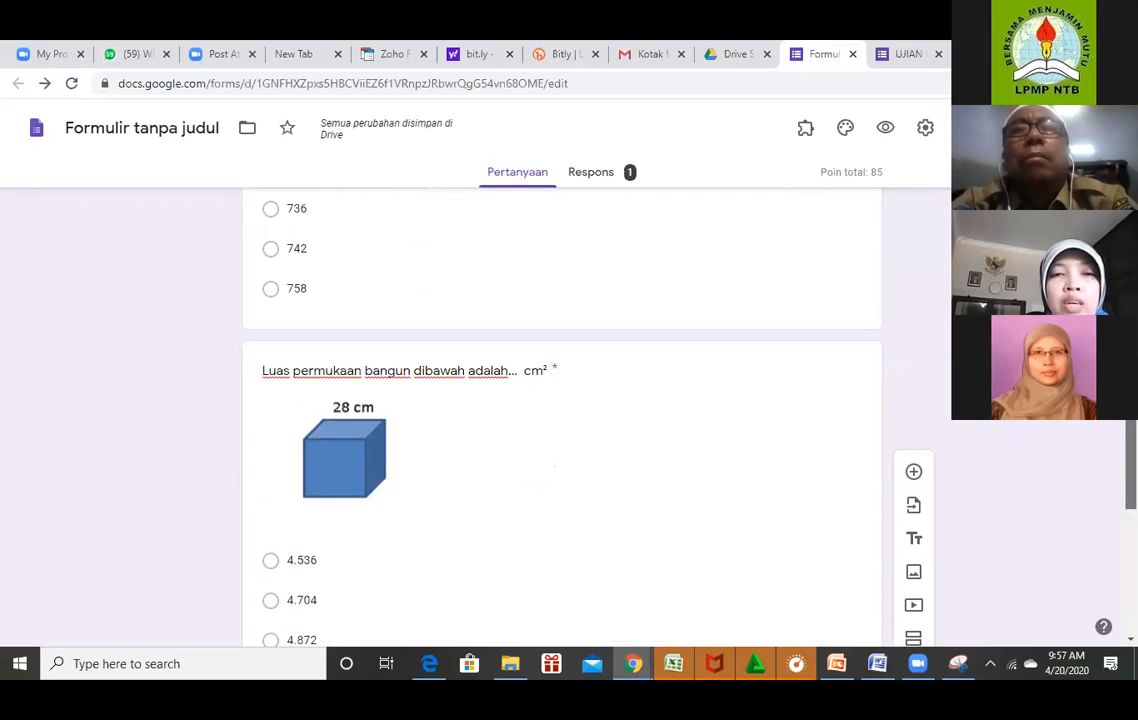
{"action": "scroll", "coordinate": [627, 460], "scroll_direction": "up", "scroll_amount": 3}
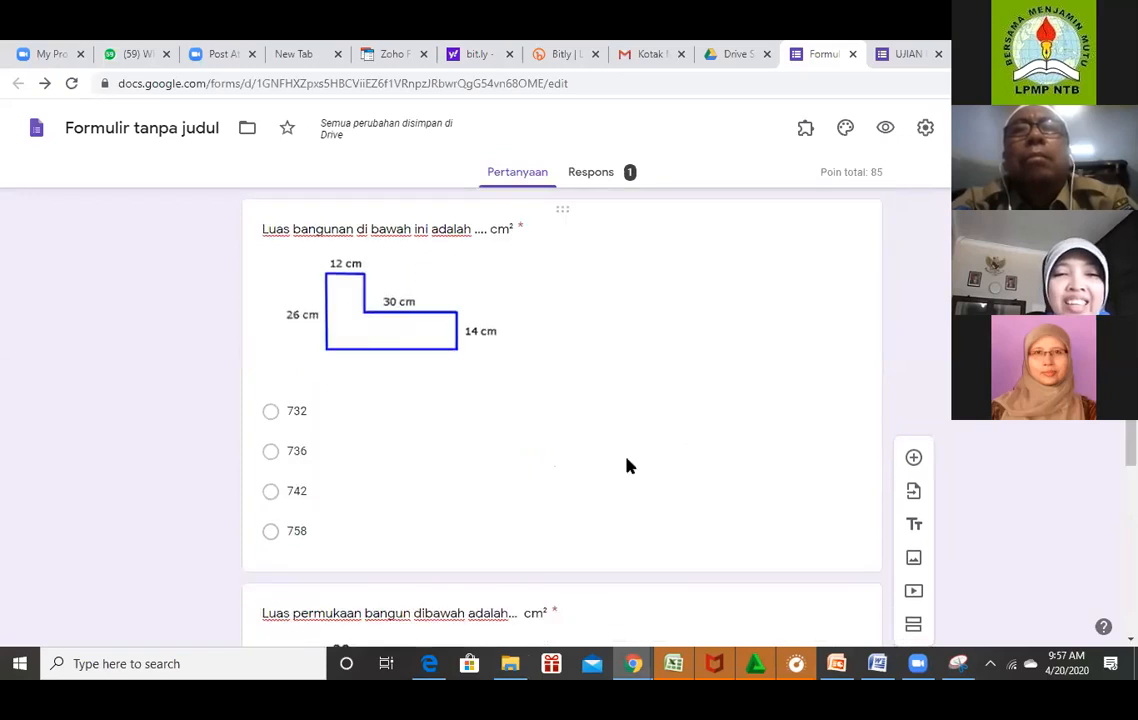
{"action": "left_click", "coordinate": [554, 460]}
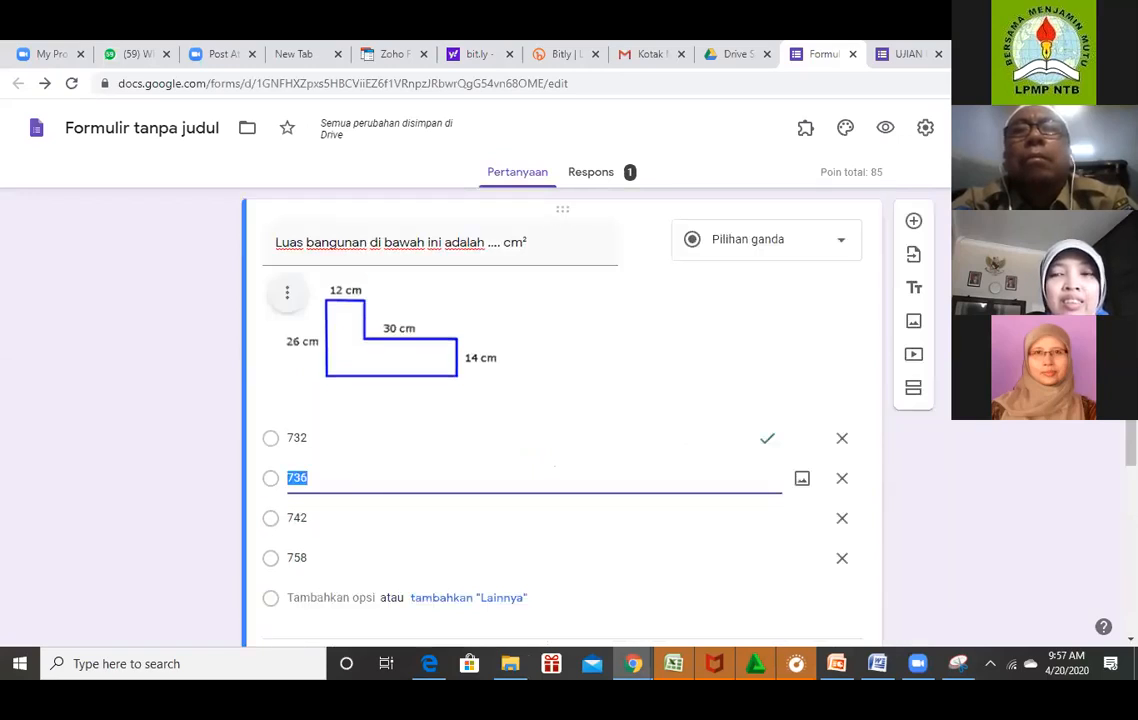
{"action": "scroll", "coordinate": [327, 368], "scroll_direction": "down", "scroll_amount": 3}
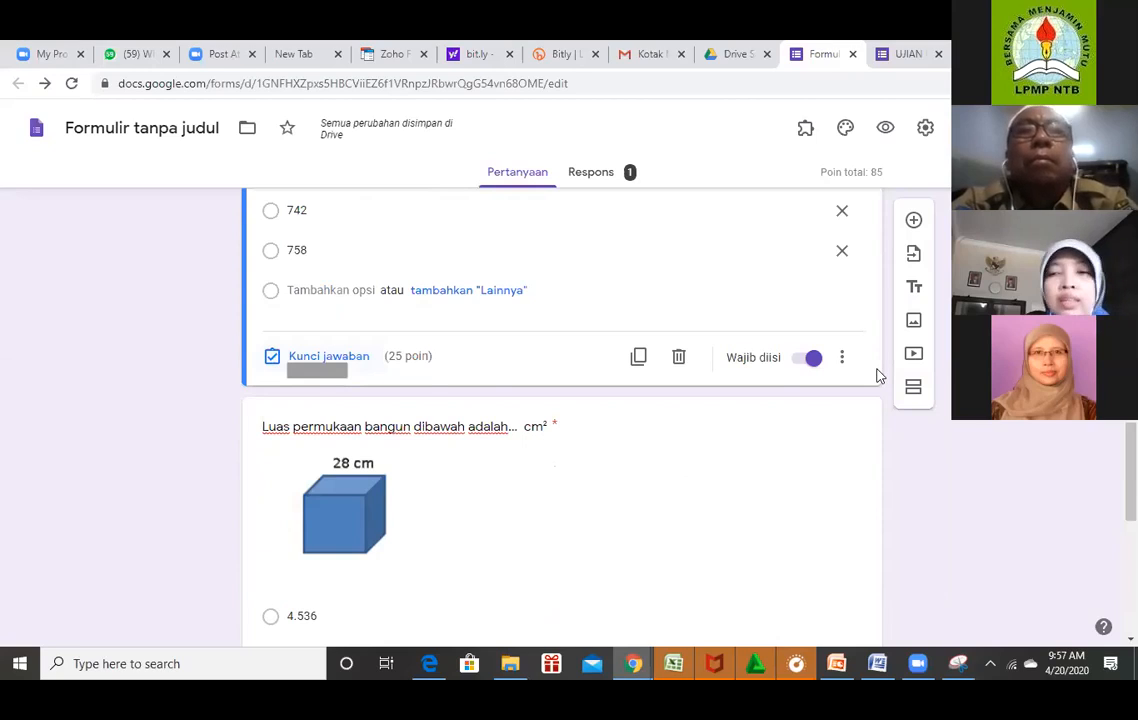
{"action": "key", "text": "BackSpace"}
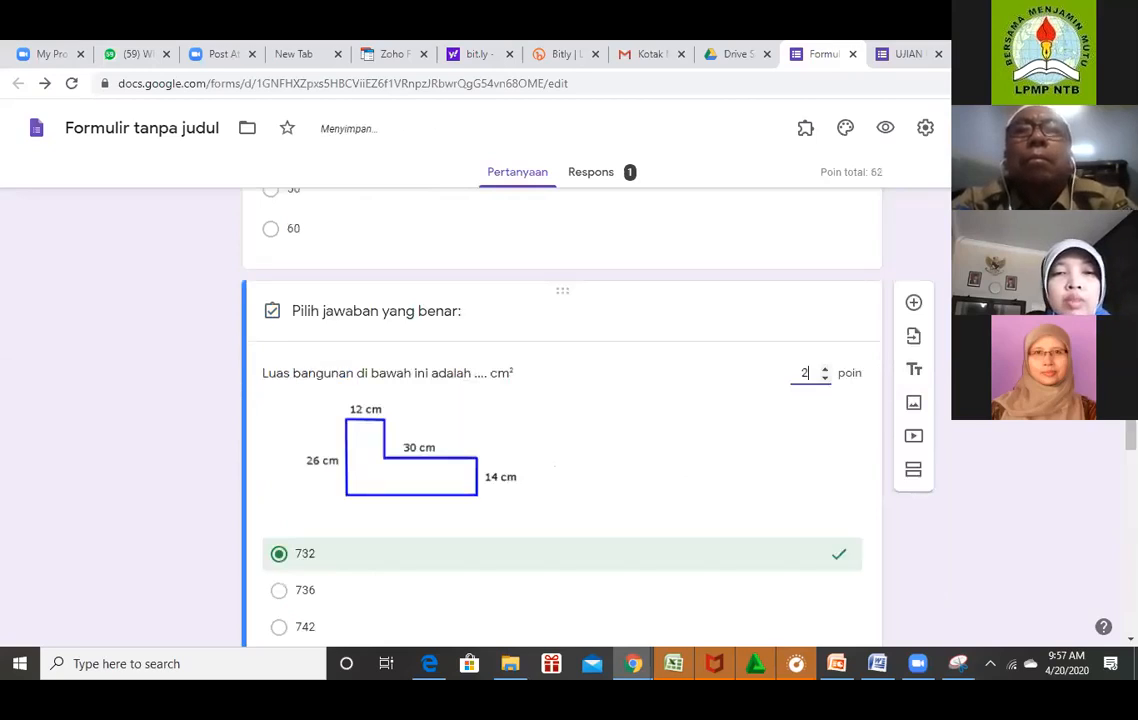
{"action": "type", "text": "5"}
{"action": "scroll", "coordinate": [562, 430], "scroll_direction": "down", "scroll_amount": 3}
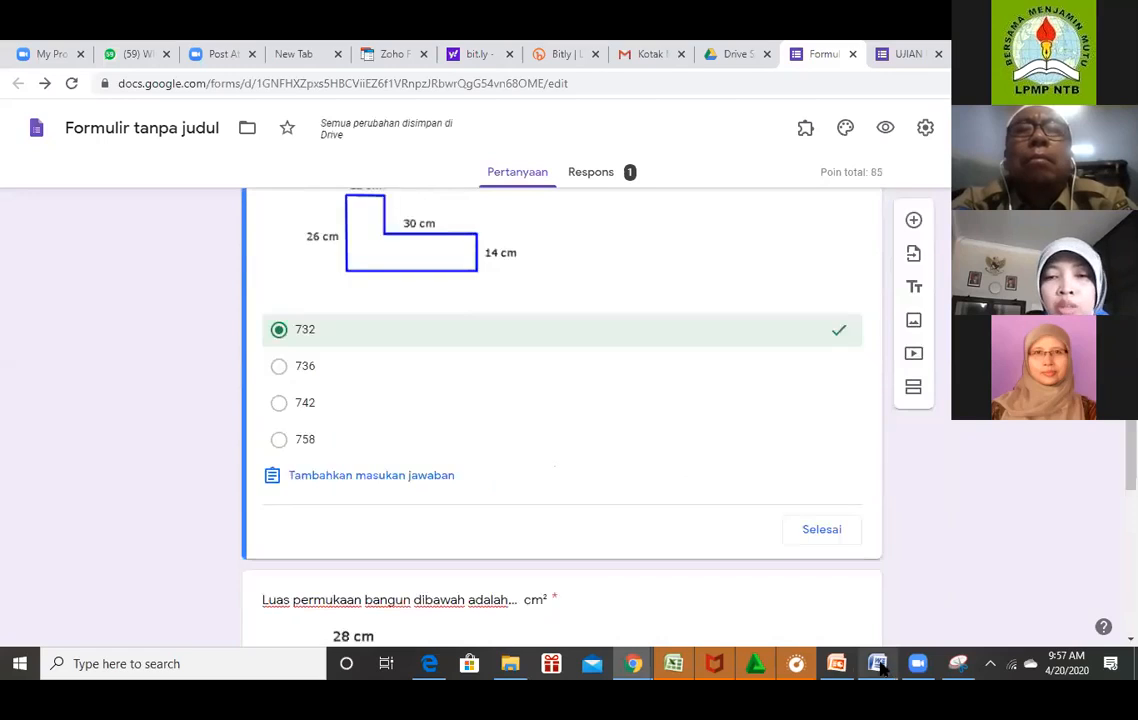
{"action": "left_click", "coordinate": [878, 664]}
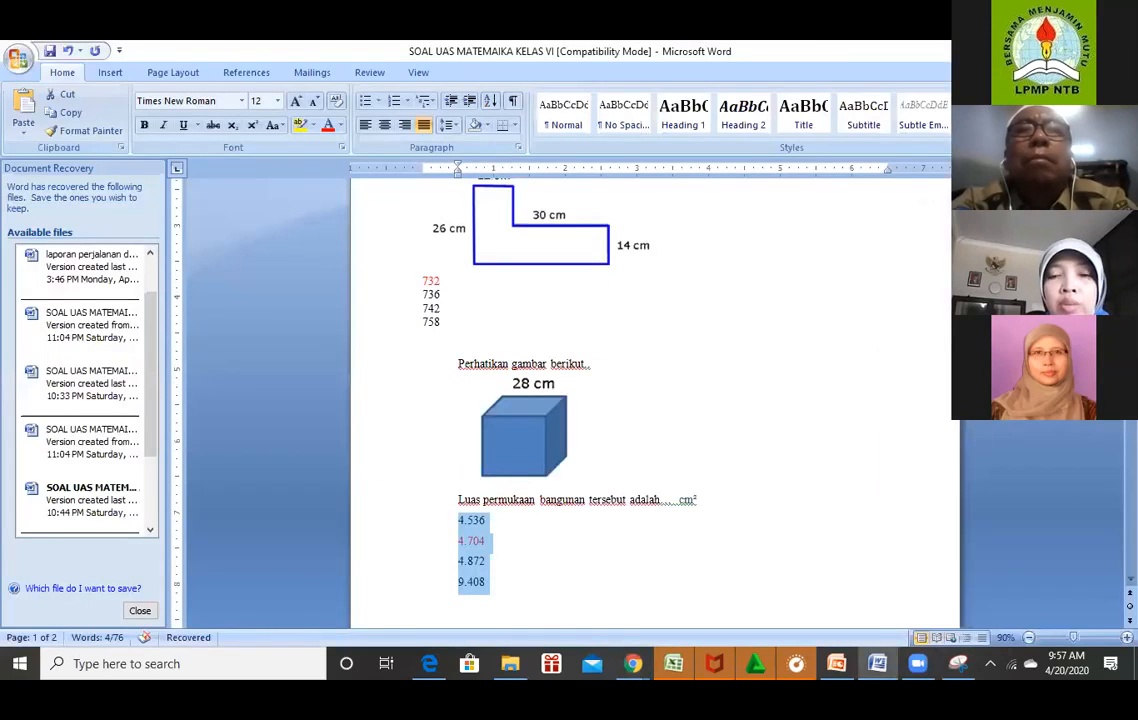
{"action": "left_click", "coordinate": [633, 665]}
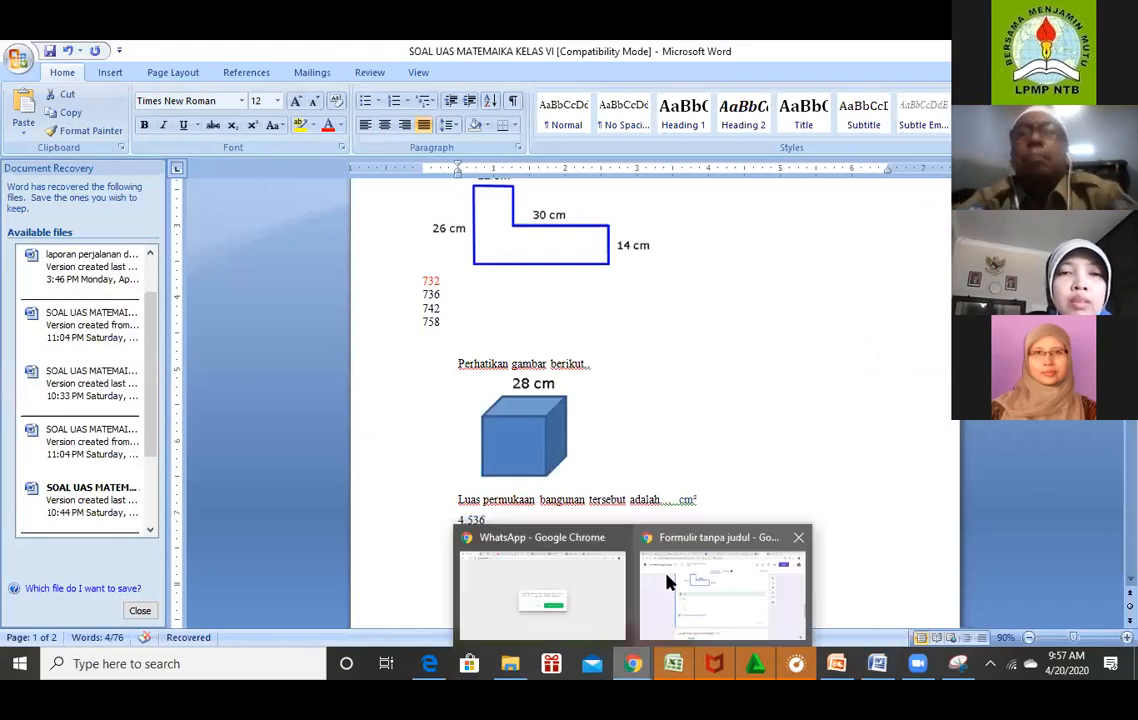
{"action": "left_click", "coordinate": [722, 595]}
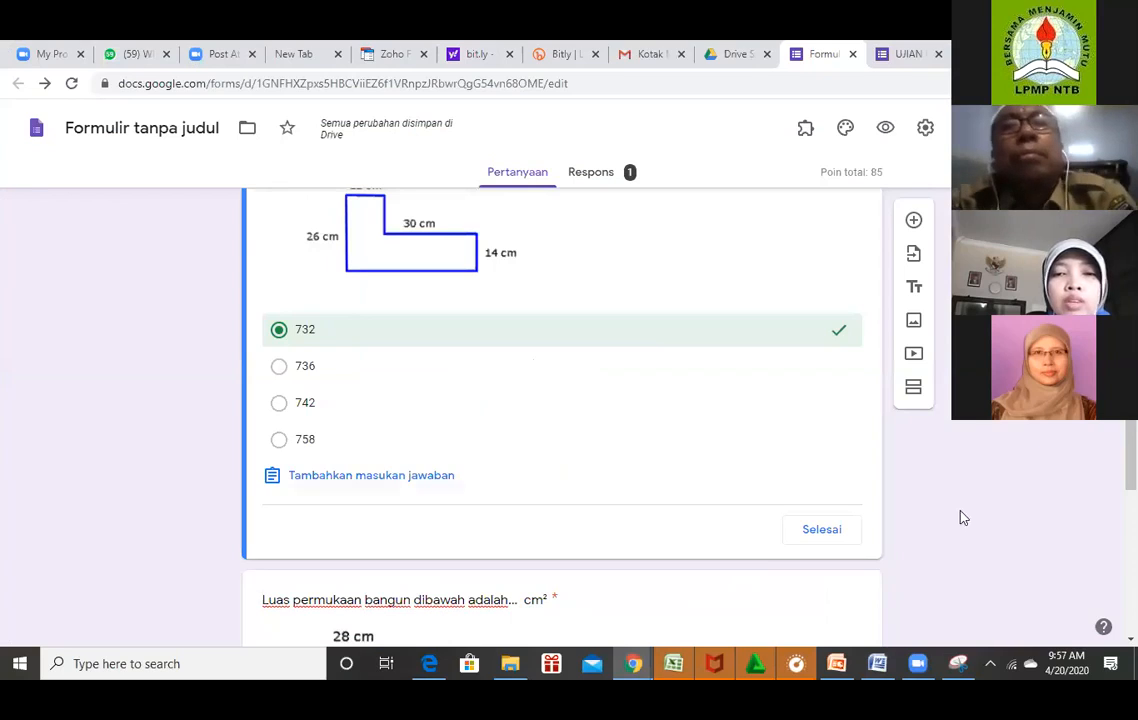
{"action": "left_click", "coordinate": [822, 529]}
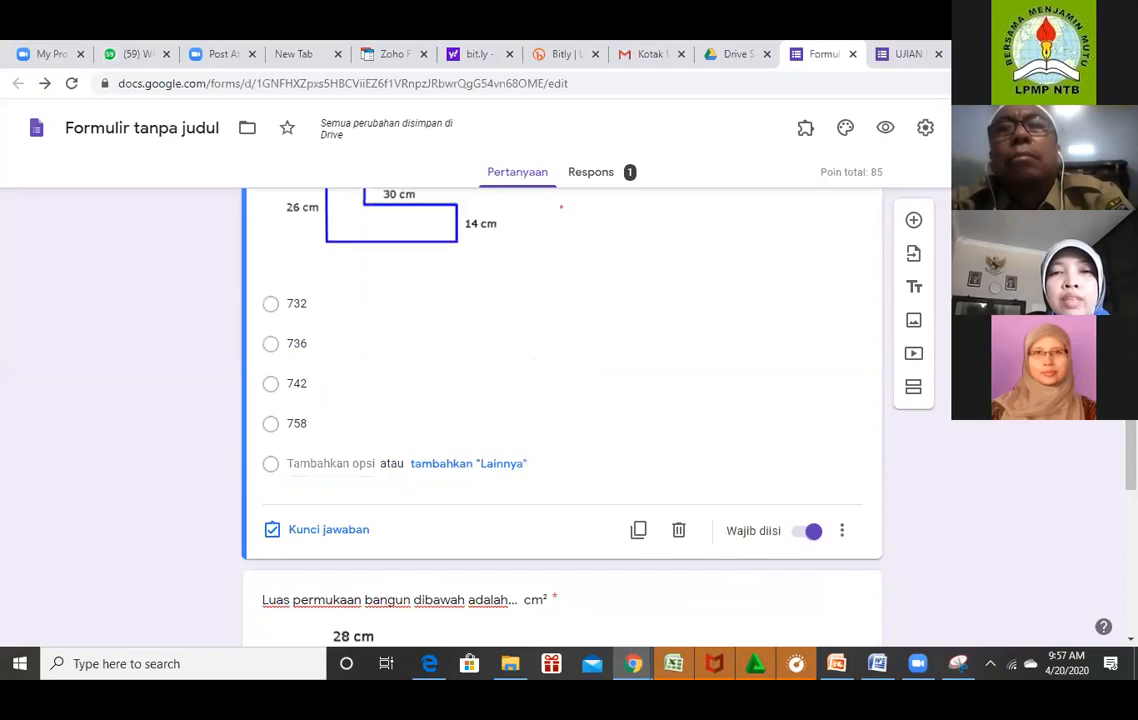
{"action": "scroll", "coordinate": [562, 410], "scroll_direction": "up", "scroll_amount": 3}
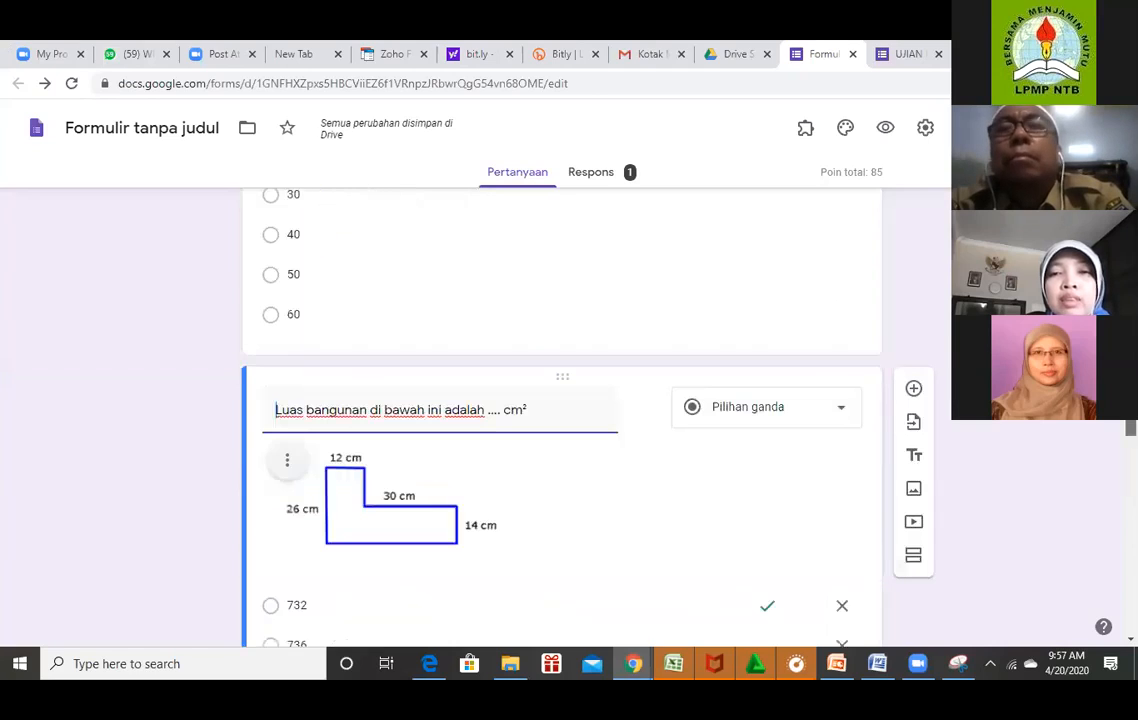
Open the last cube question, keyed 4.704 correct for 10 points, for editing.
{"action": "scroll", "coordinate": [562, 410], "scroll_direction": "up", "scroll_amount": 3}
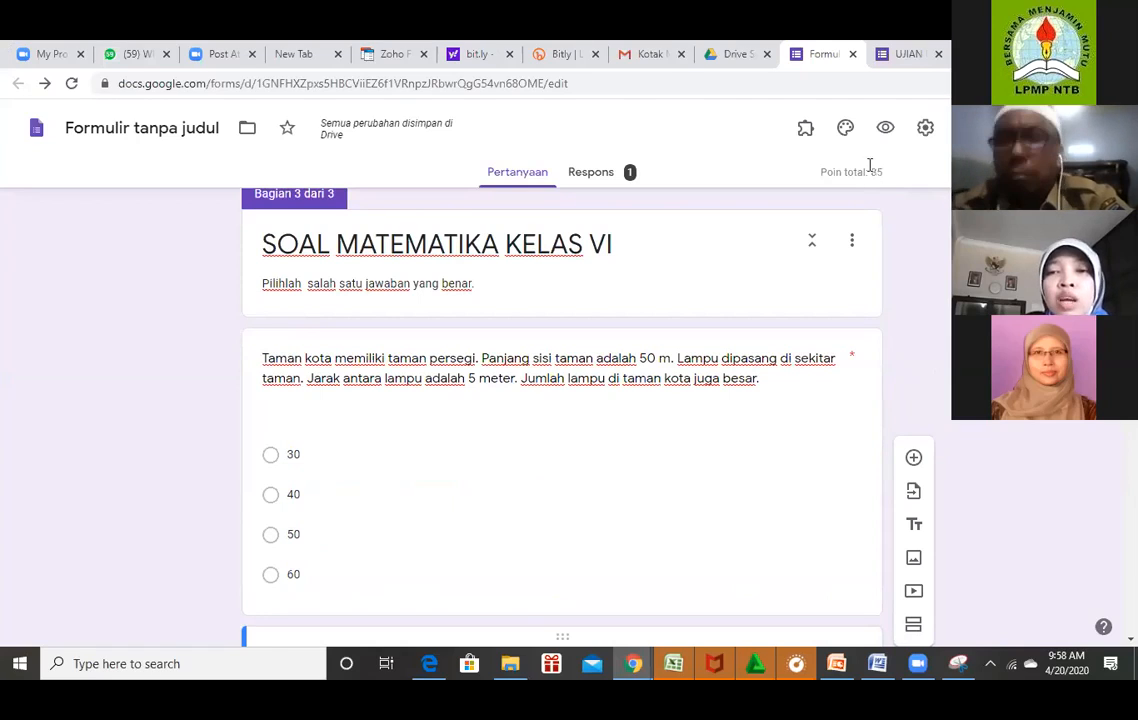
{"action": "scroll", "coordinate": [561, 415], "scroll_direction": "down", "scroll_amount": 3}
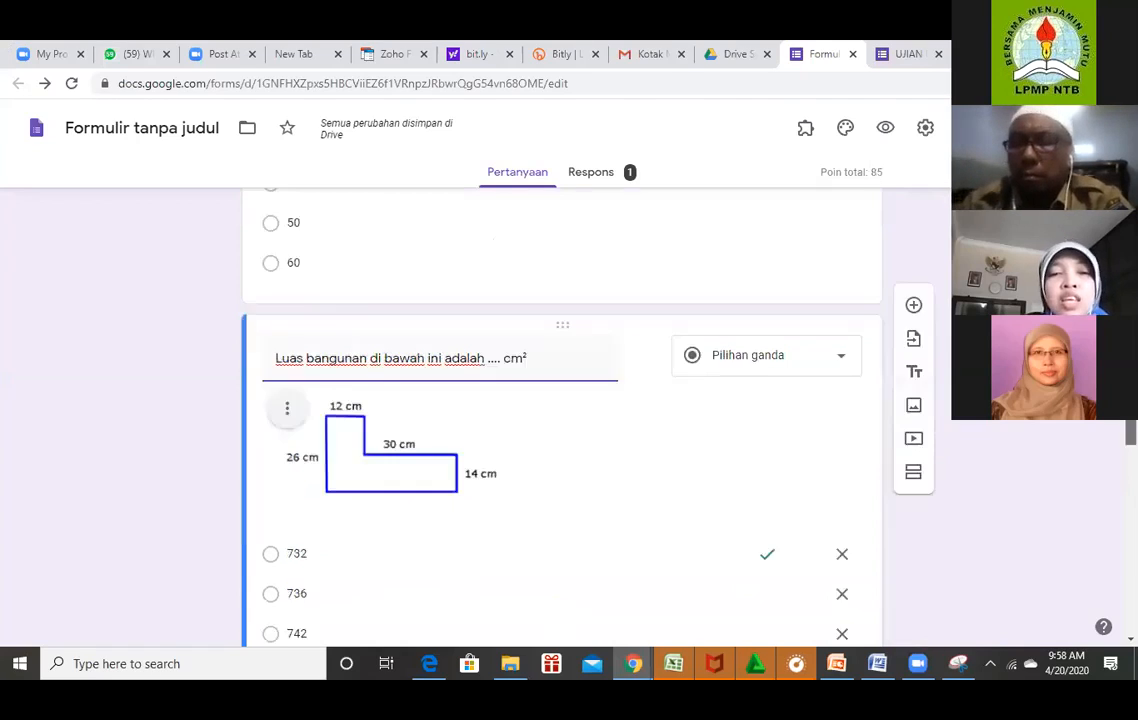
{"action": "scroll", "coordinate": [561, 415], "scroll_direction": "down", "scroll_amount": 3}
{"action": "scroll", "coordinate": [561, 415], "scroll_direction": "down", "scroll_amount": 3}
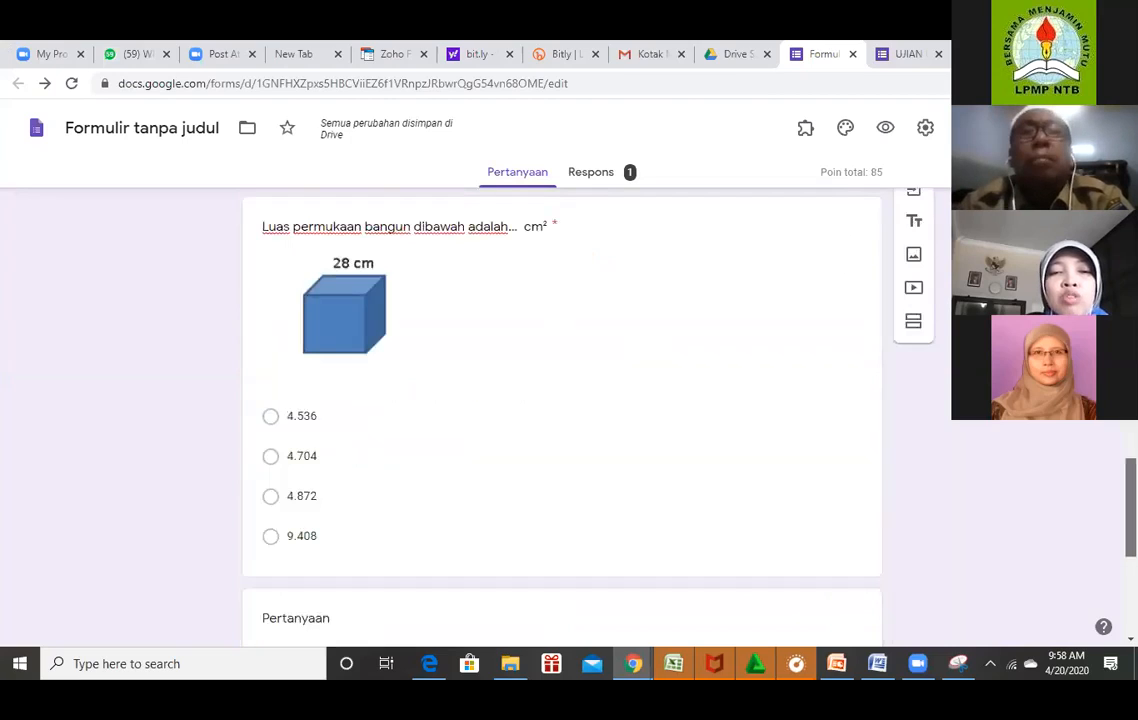
{"action": "scroll", "coordinate": [561, 415], "scroll_direction": "down", "scroll_amount": 3}
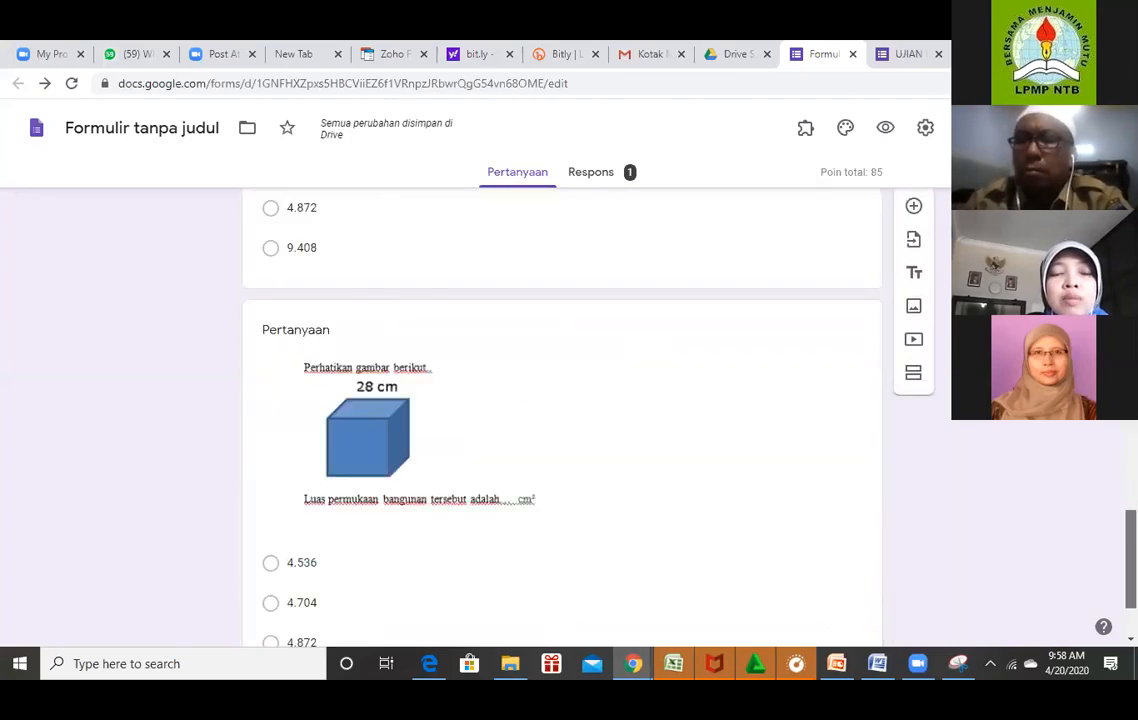
{"action": "scroll", "coordinate": [561, 415], "scroll_direction": "down", "scroll_amount": 1}
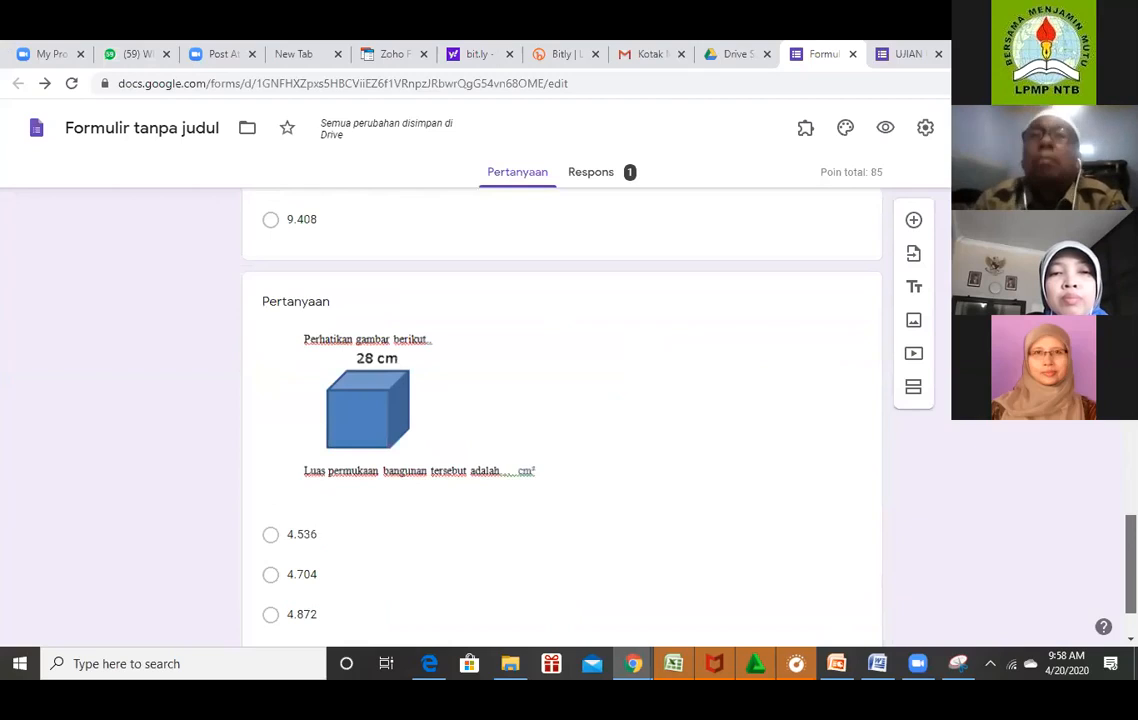
{"action": "scroll", "coordinate": [561, 415], "scroll_direction": "up", "scroll_amount": 1}
{"action": "scroll", "coordinate": [561, 415], "scroll_direction": "down", "scroll_amount": 1}
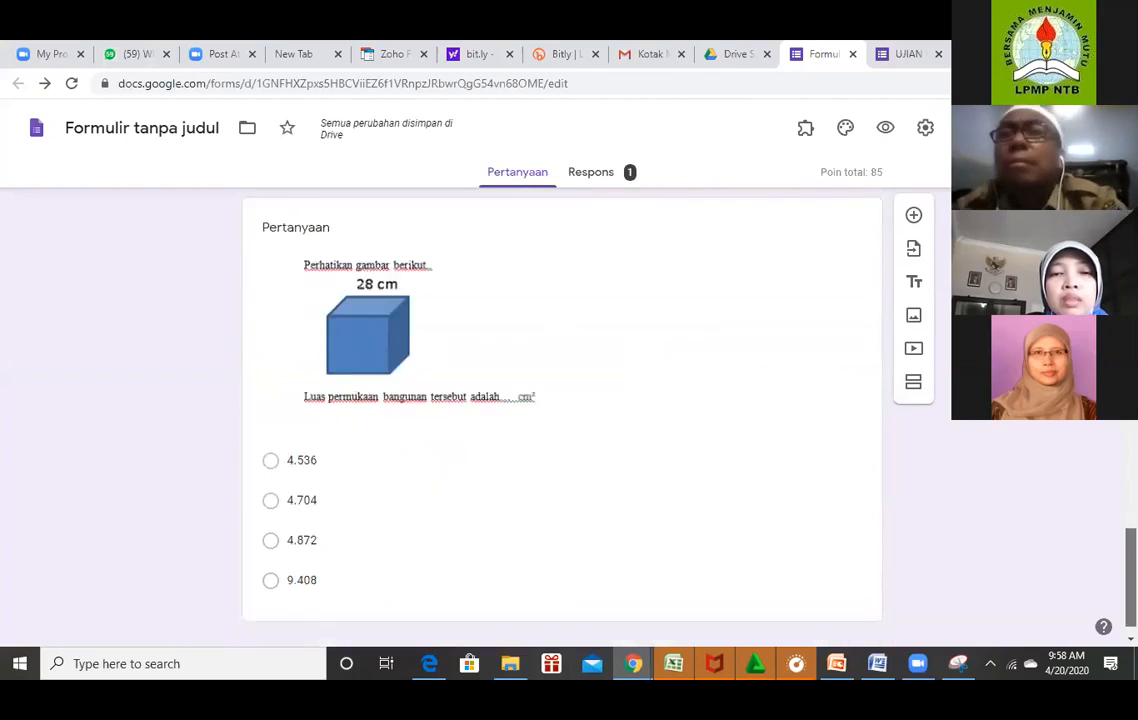
{"action": "scroll", "coordinate": [1041, 611], "scroll_direction": "down", "scroll_amount": 1}
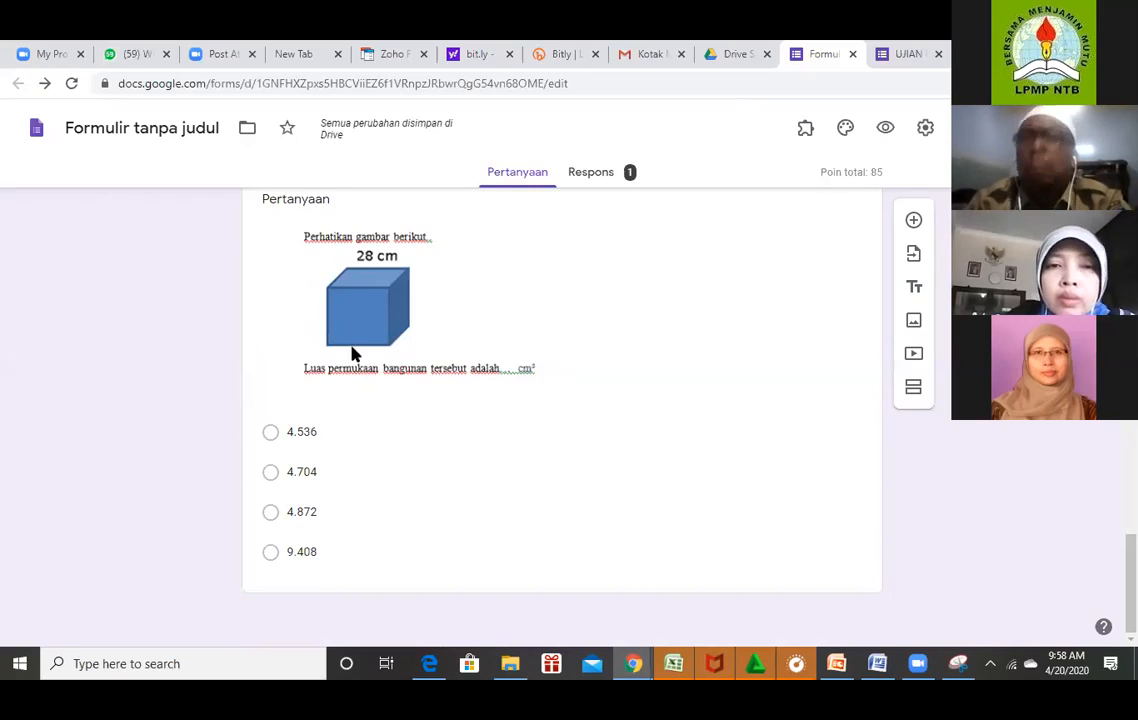
{"action": "left_click", "coordinate": [703, 261]}
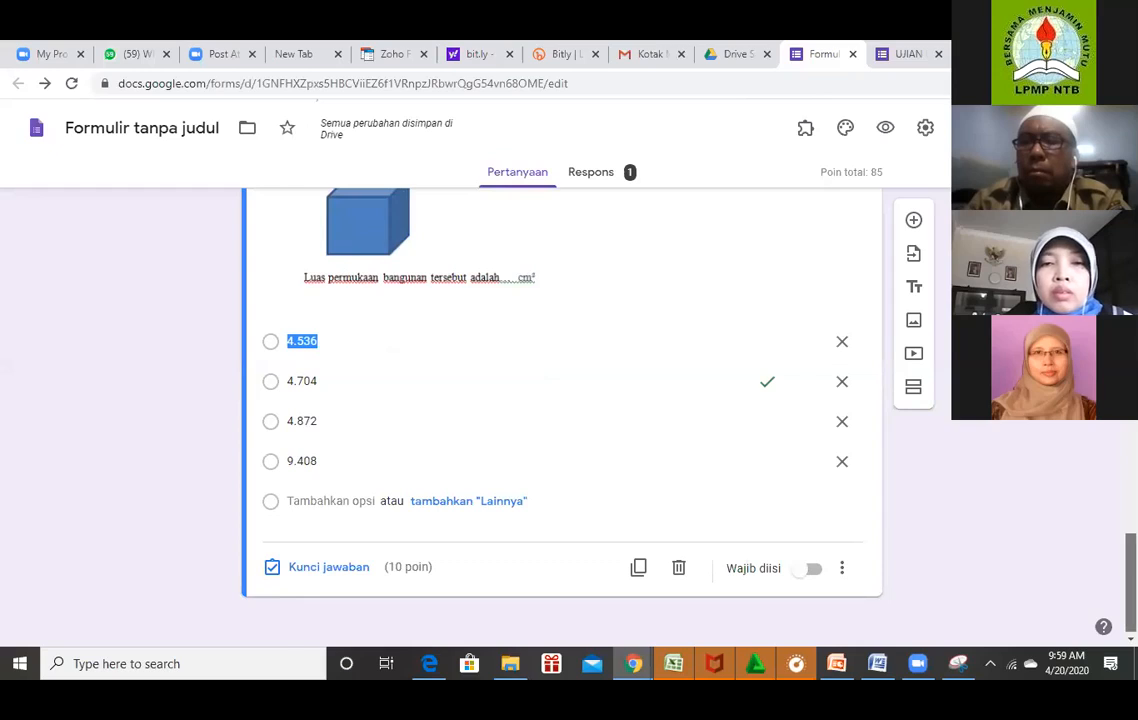
Add a blank multiple-choice question after the cube question, then bring up the Word file.
{"action": "scroll", "coordinate": [430, 331], "scroll_direction": "up", "scroll_amount": 2}
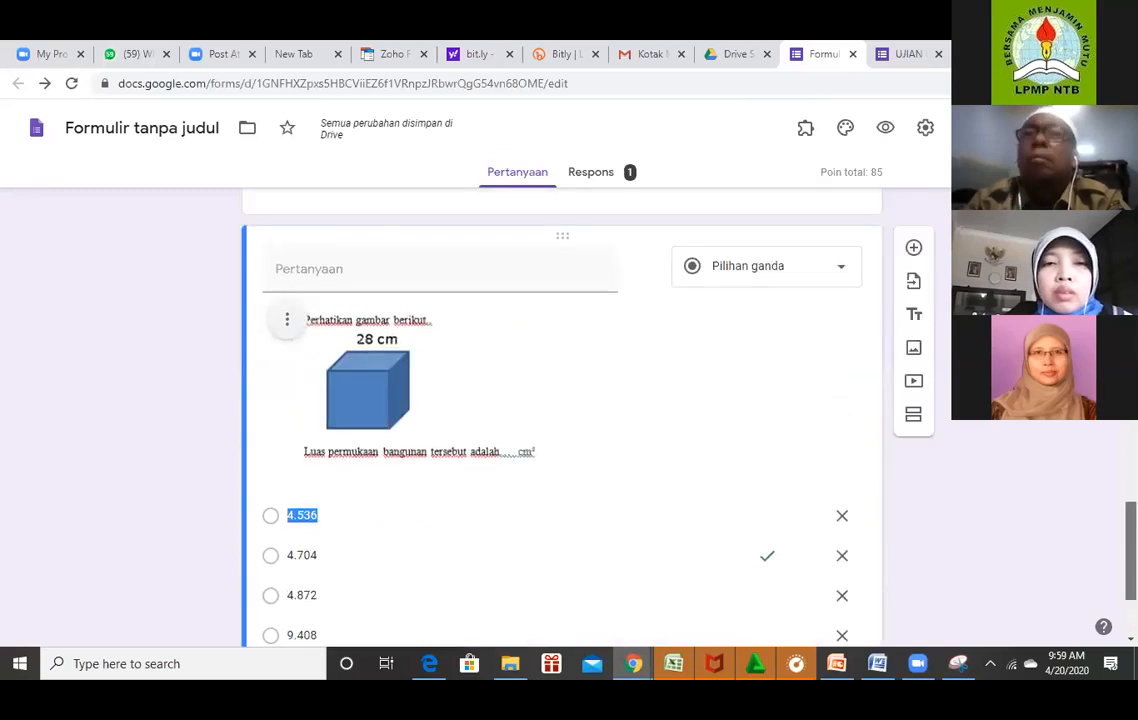
{"action": "left_click", "coordinate": [374, 272]}
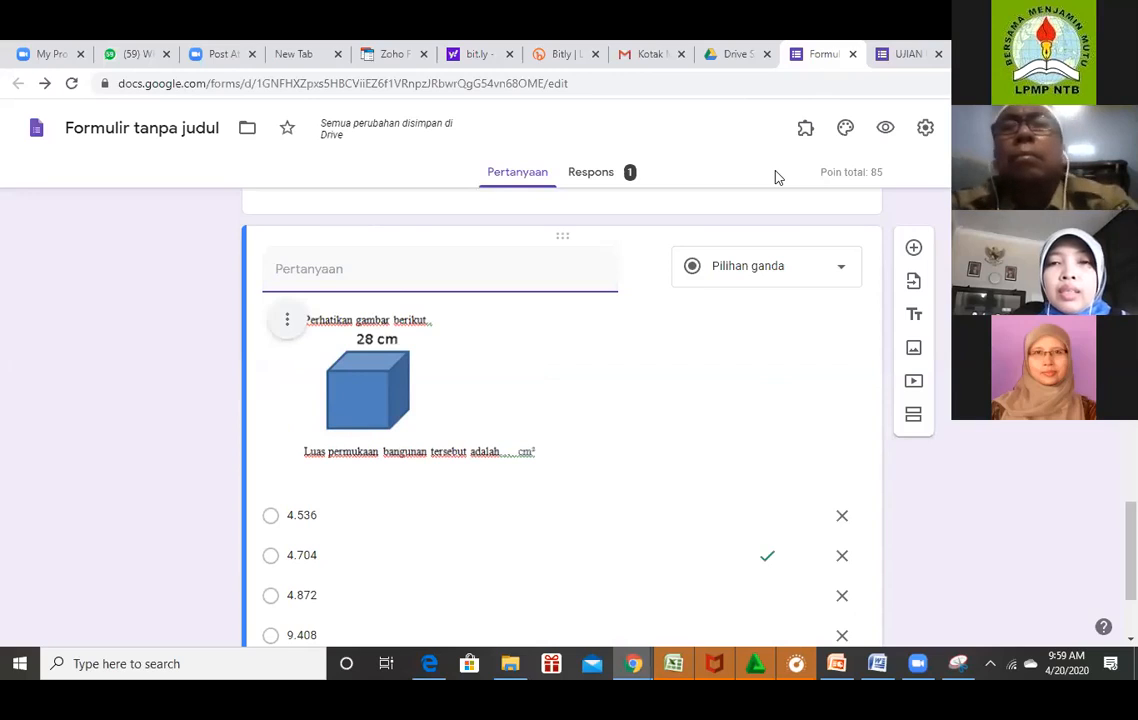
{"action": "left_click_drag", "start_coordinate": [1131, 550], "coordinate": [1131, 583]}
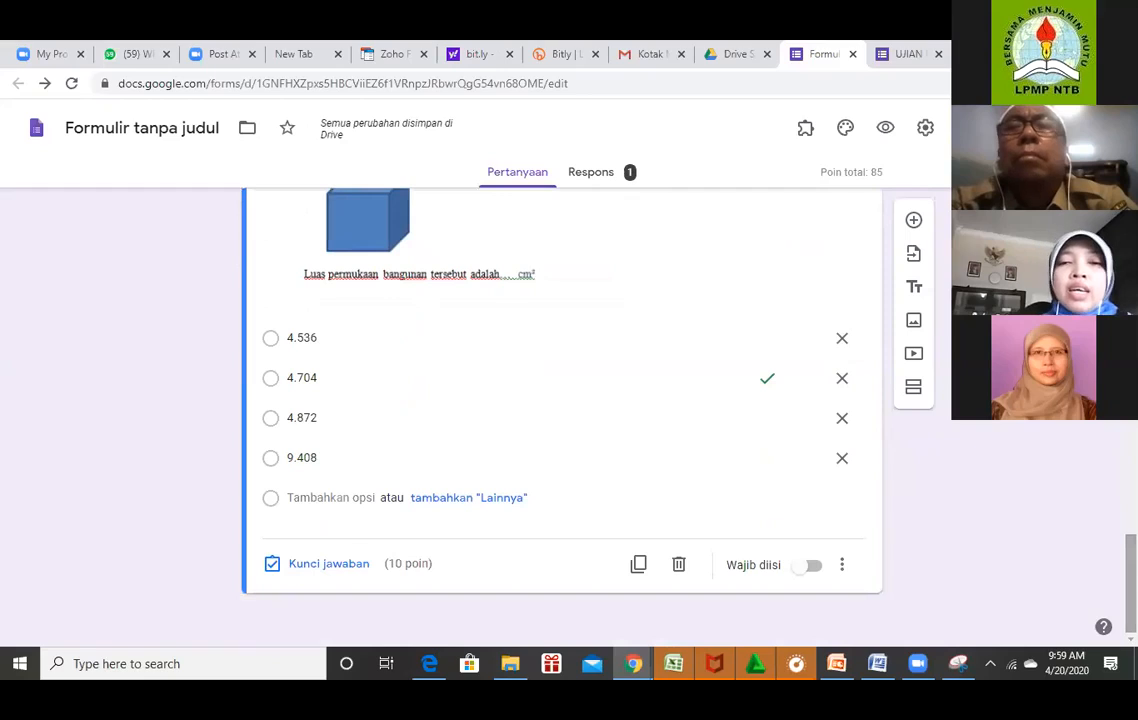
{"action": "left_click", "coordinate": [914, 222]}
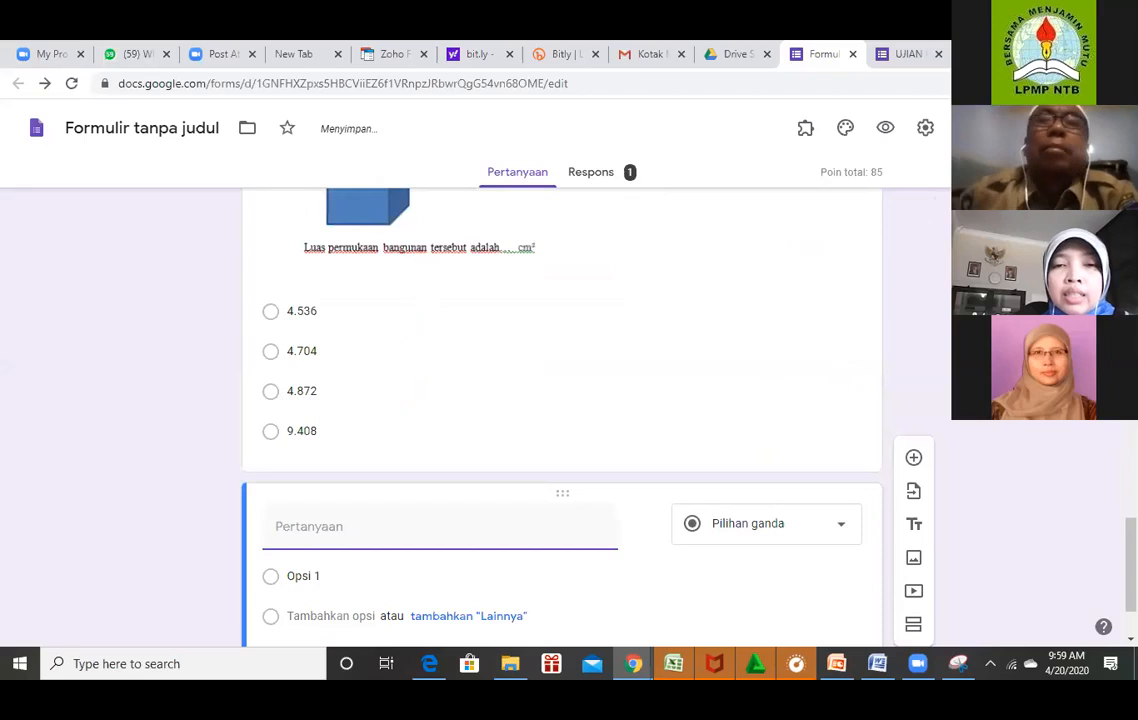
{"action": "key", "text": "alt+Tab"}
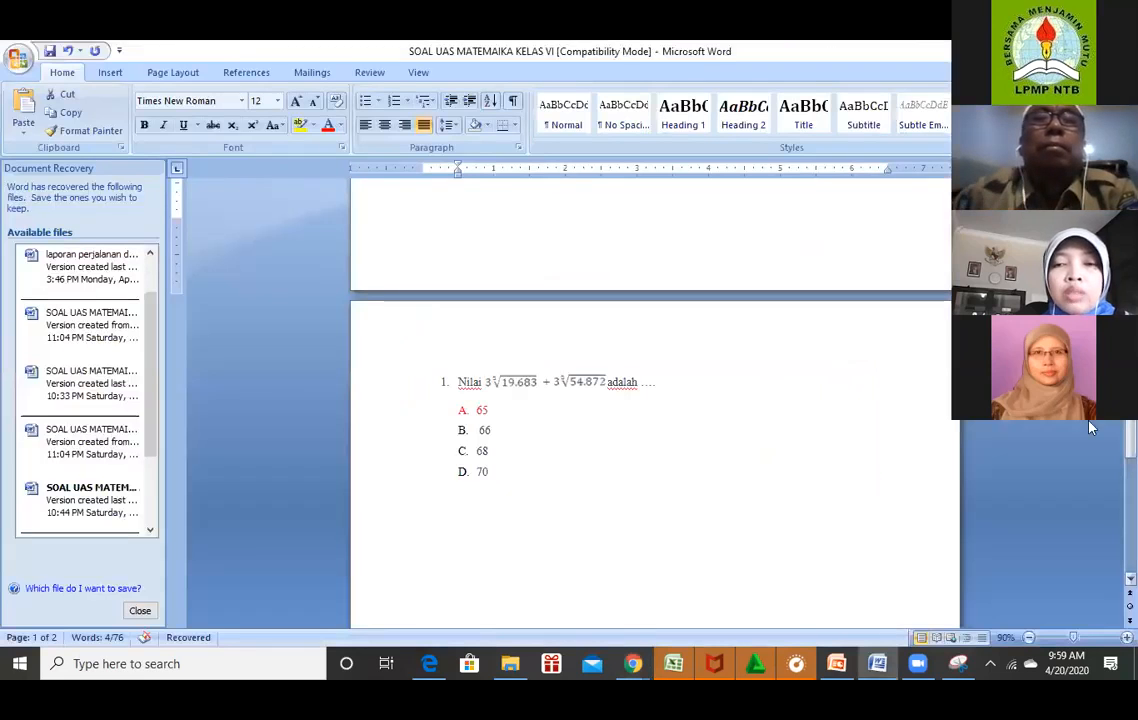
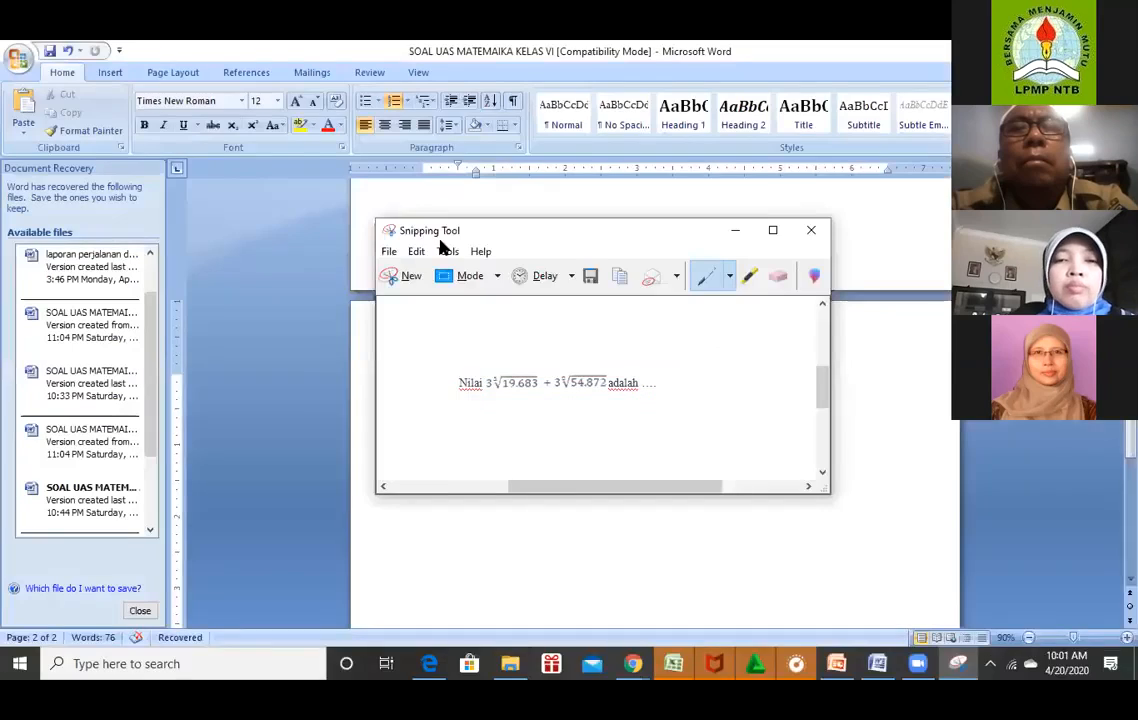
Save the cube-root question snip as a PNG image named matematika4.
{"action": "key", "text": "alt+f"}
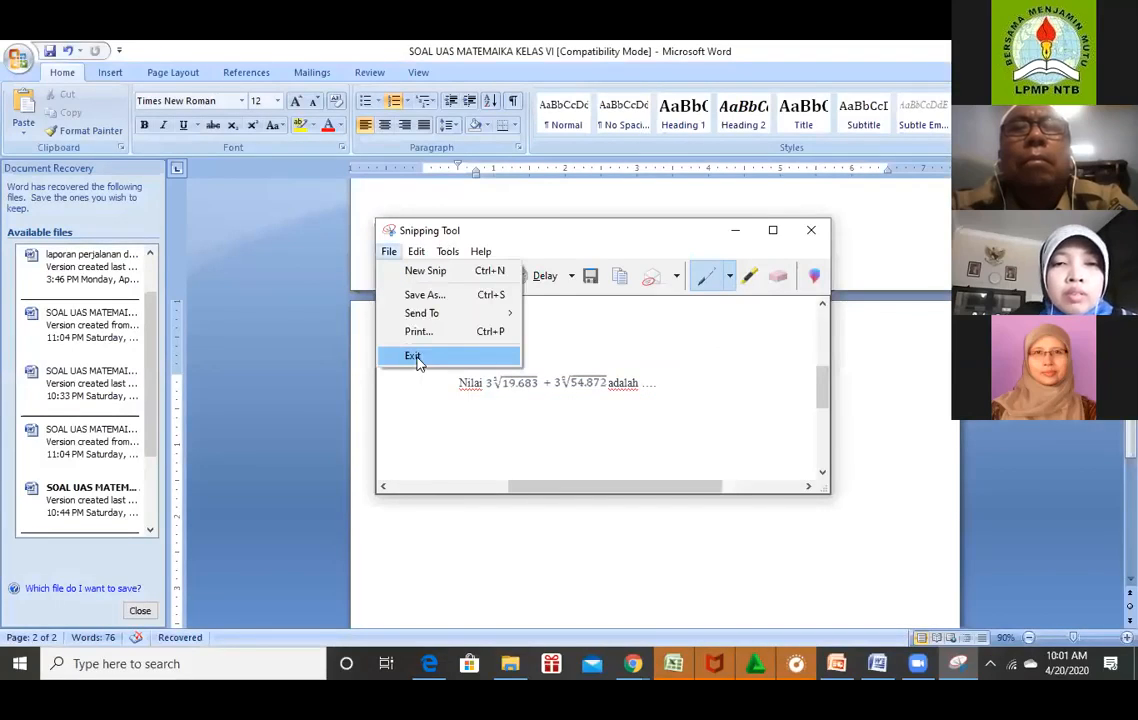
{"action": "left_click", "coordinate": [425, 295]}
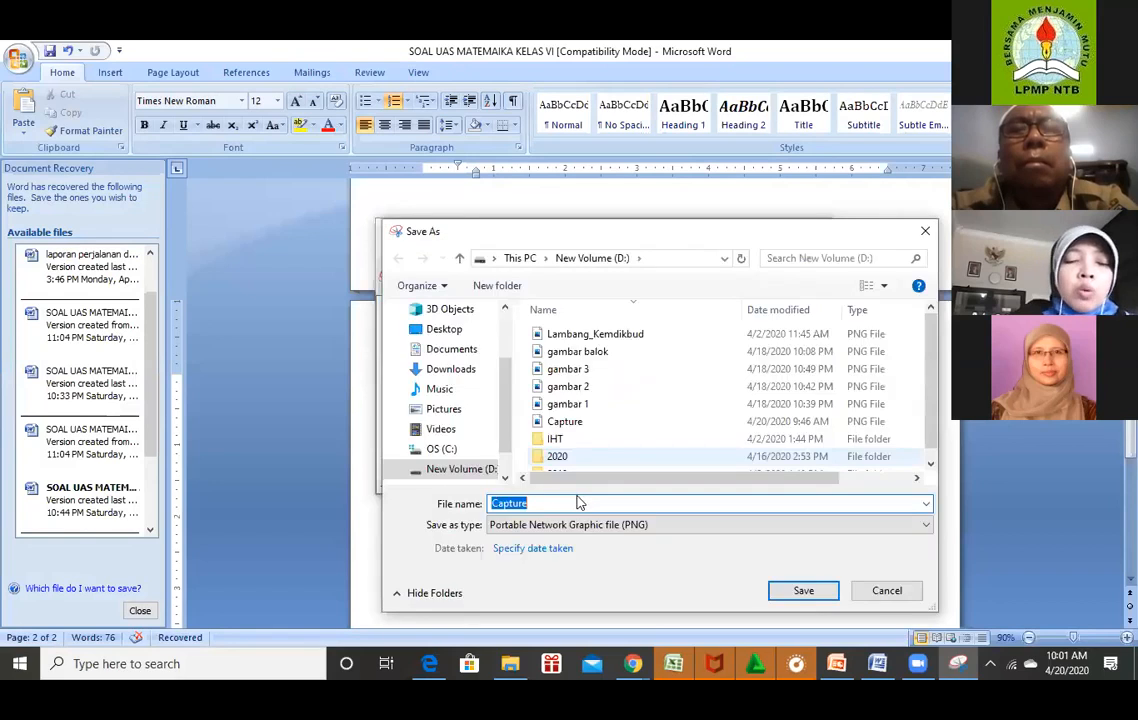
{"action": "type", "text": "matemat"}
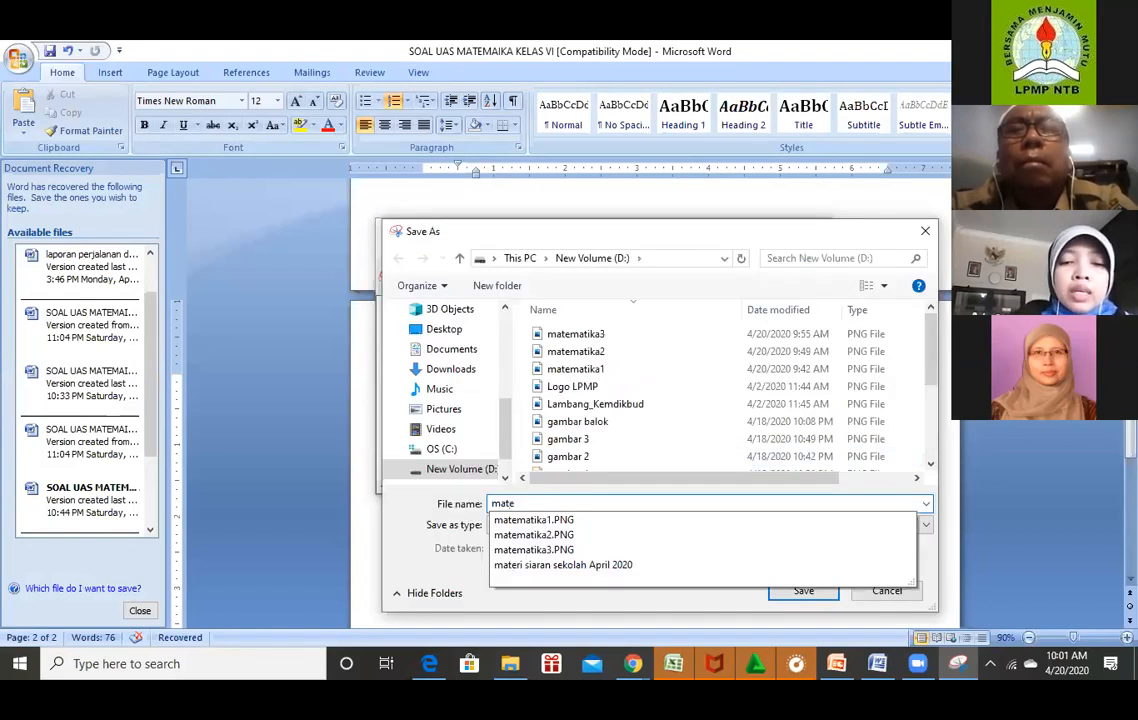
{"action": "type", "text": "i"}
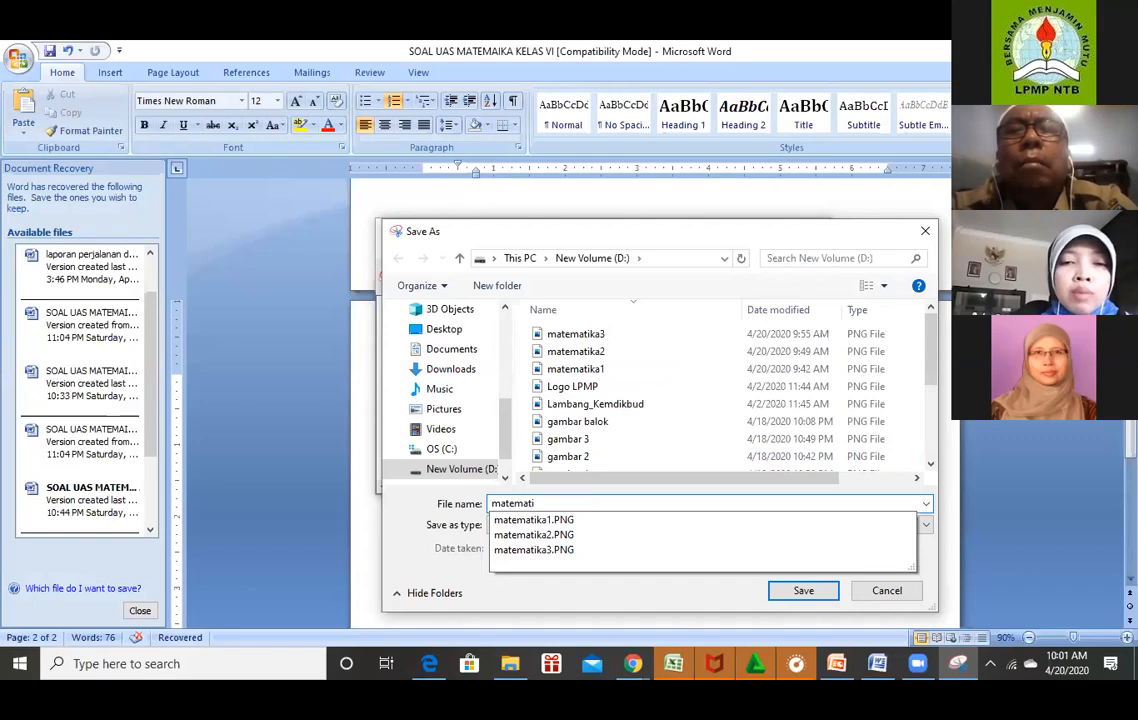
{"action": "type", "text": "ka4"}
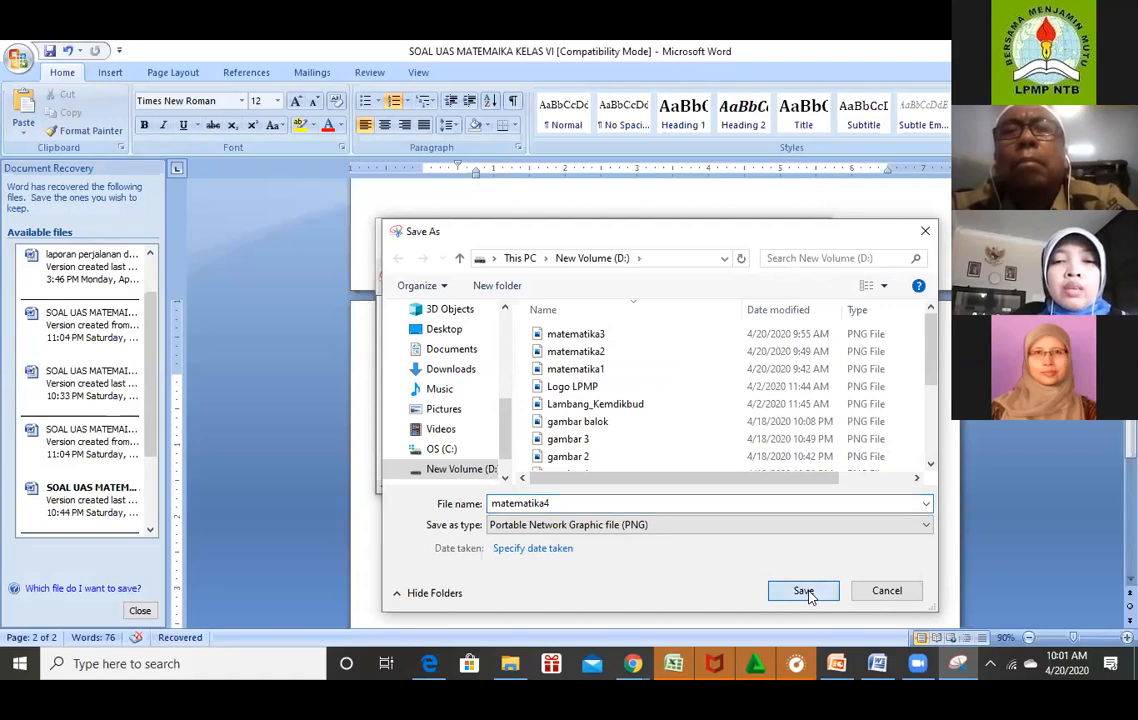
{"action": "left_click", "coordinate": [805, 592]}
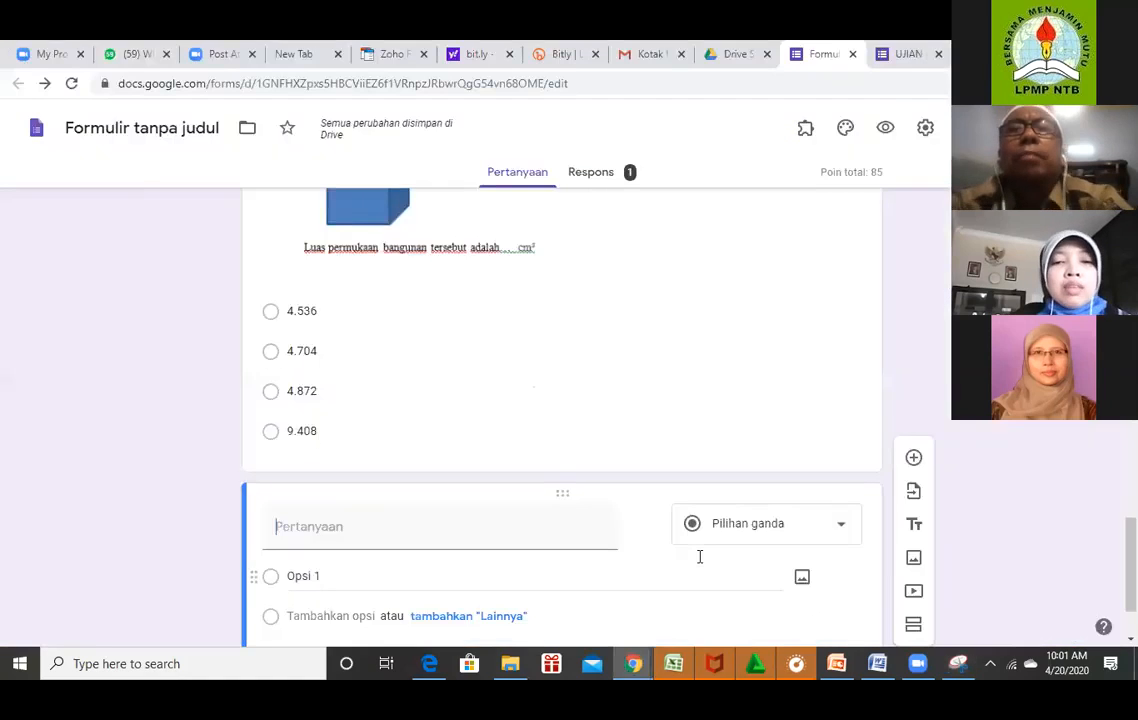
Upload the matematika4 image into the new question, then select answers 65–70 in Word.
{"action": "left_click", "coordinate": [353, 533]}
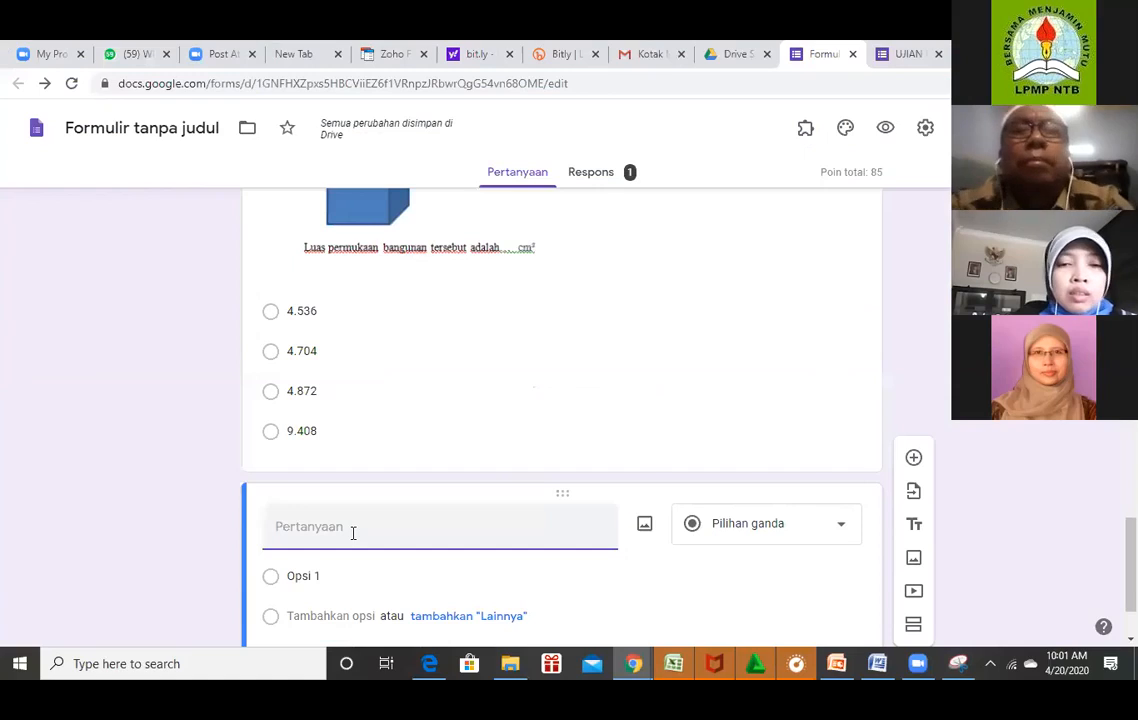
{"action": "left_click", "coordinate": [645, 527]}
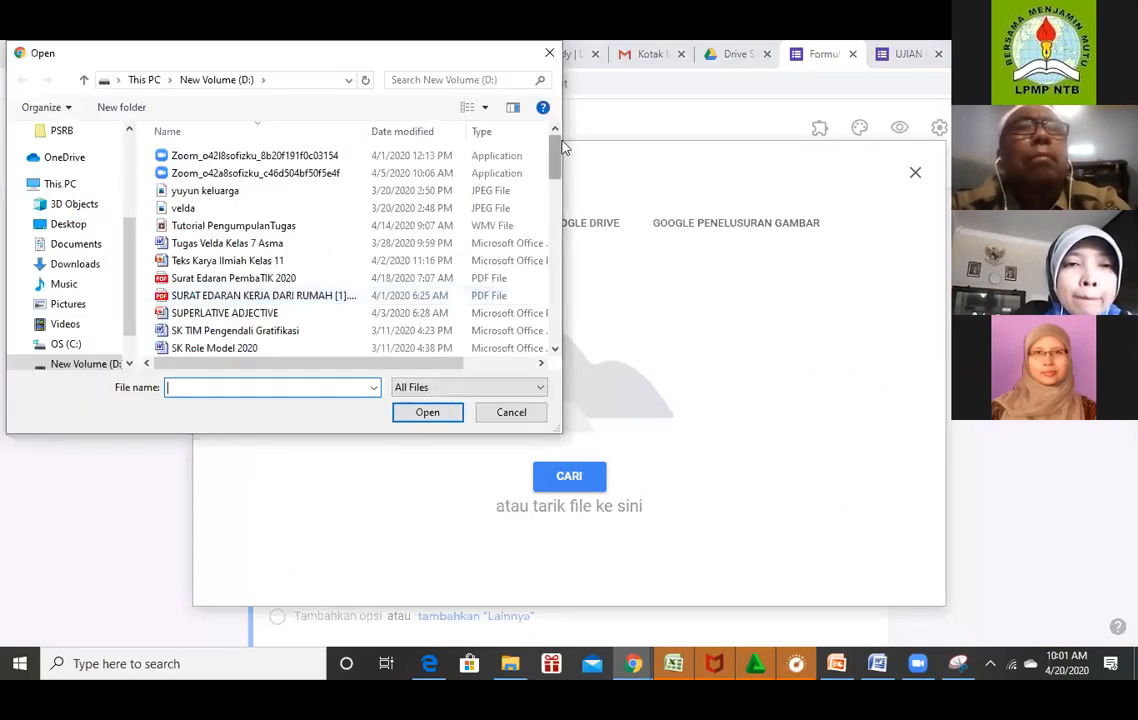
{"action": "scroll", "coordinate": [211, 250], "scroll_direction": "down", "scroll_amount": 5}
{"action": "left_click", "coordinate": [211, 247]}
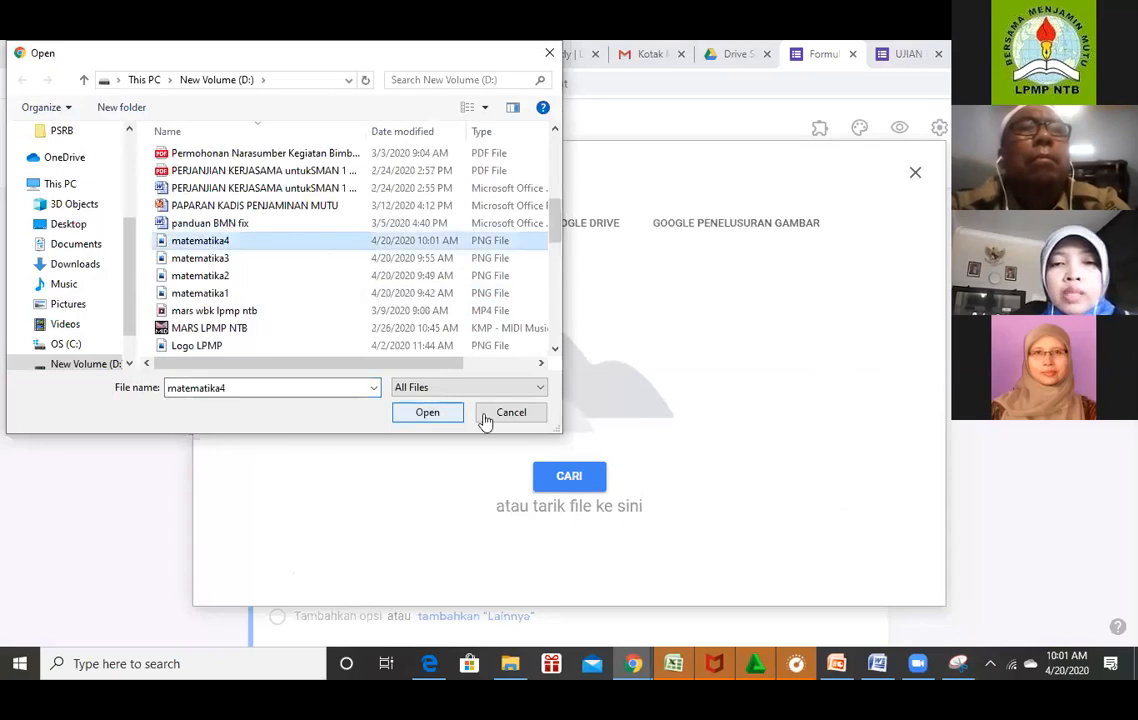
{"action": "key", "text": "Return"}
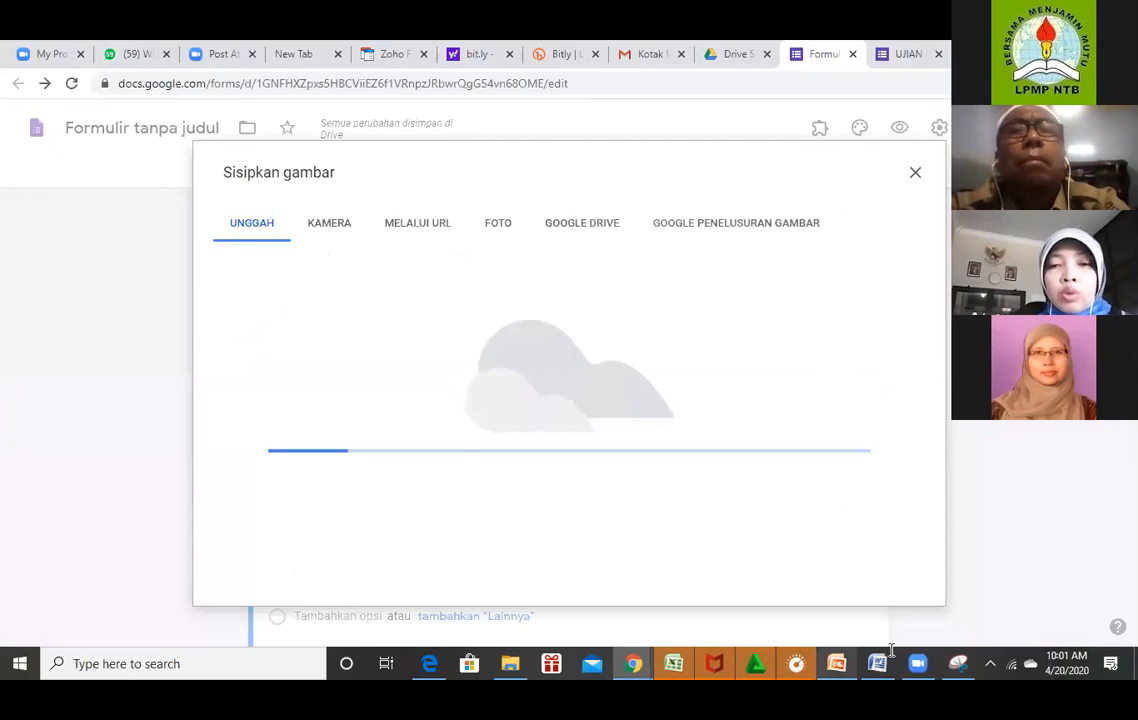
{"action": "left_click", "coordinate": [880, 662]}
{"action": "left_click_drag", "start_coordinate": [500, 469], "coordinate": [477, 410]}
{"action": "key", "text": "ctrl+c"}
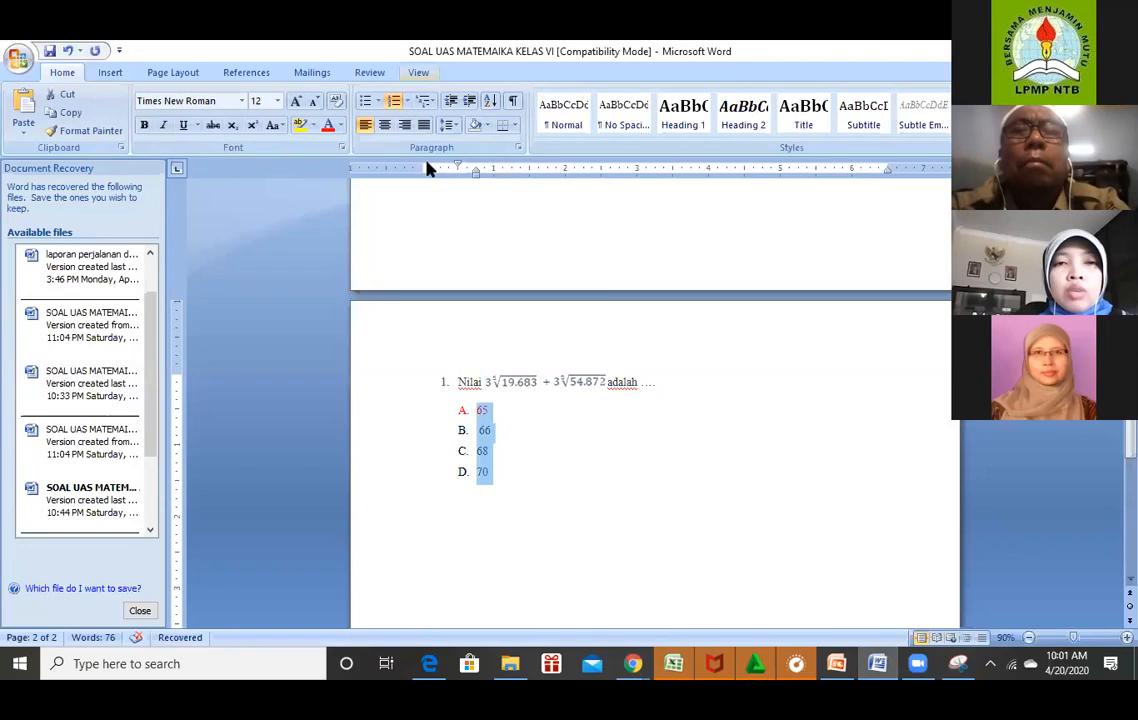
Remove the A–D lettering in Word and paste 65, 66, 68, 70 as the question's options.
{"action": "left_click", "coordinate": [406, 101]}
{"action": "left_click", "coordinate": [420, 164]}
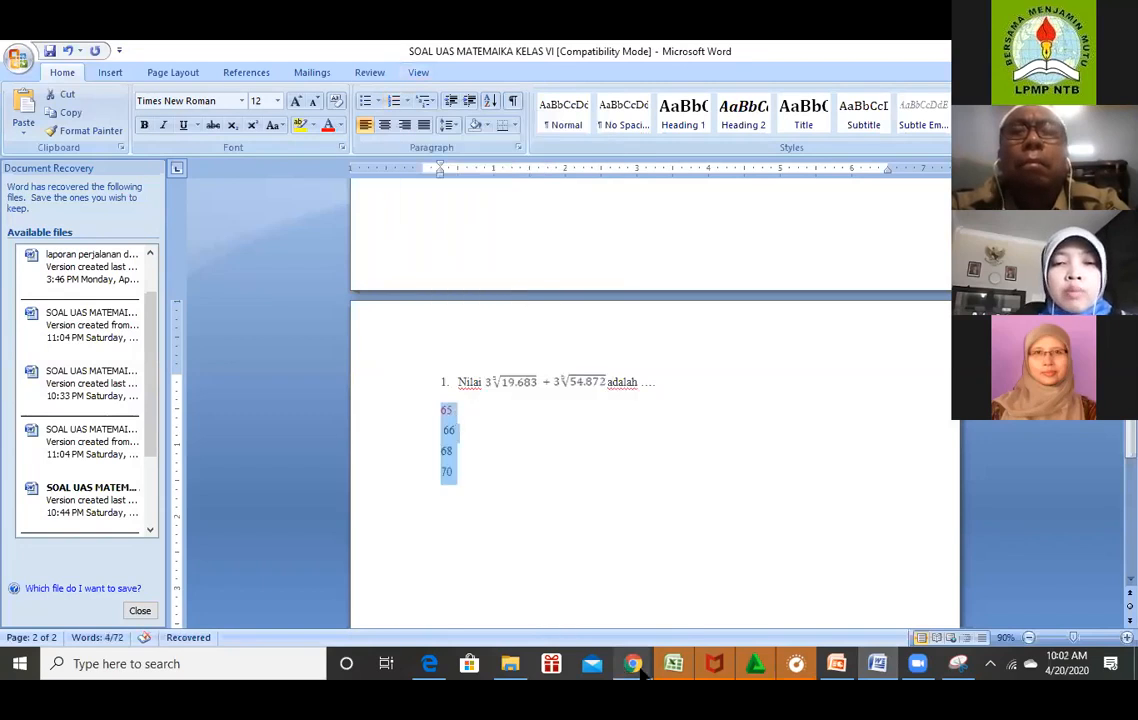
{"action": "mouse_move", "coordinate": [633, 663]}
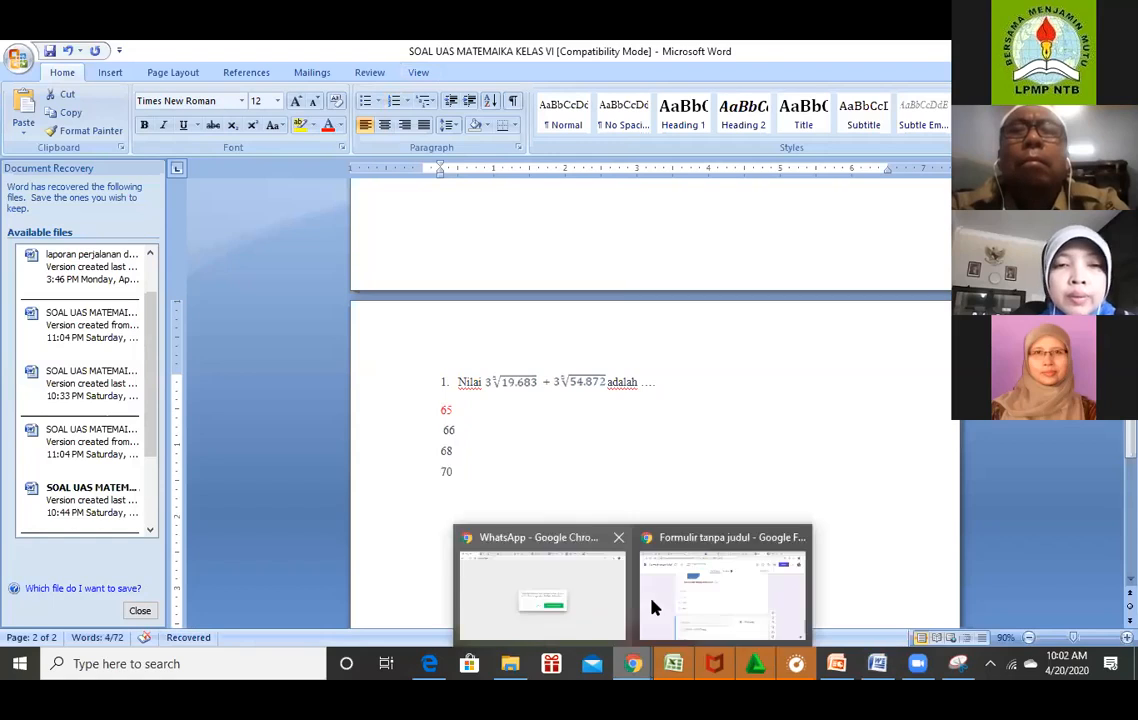
{"action": "left_click", "coordinate": [650, 592]}
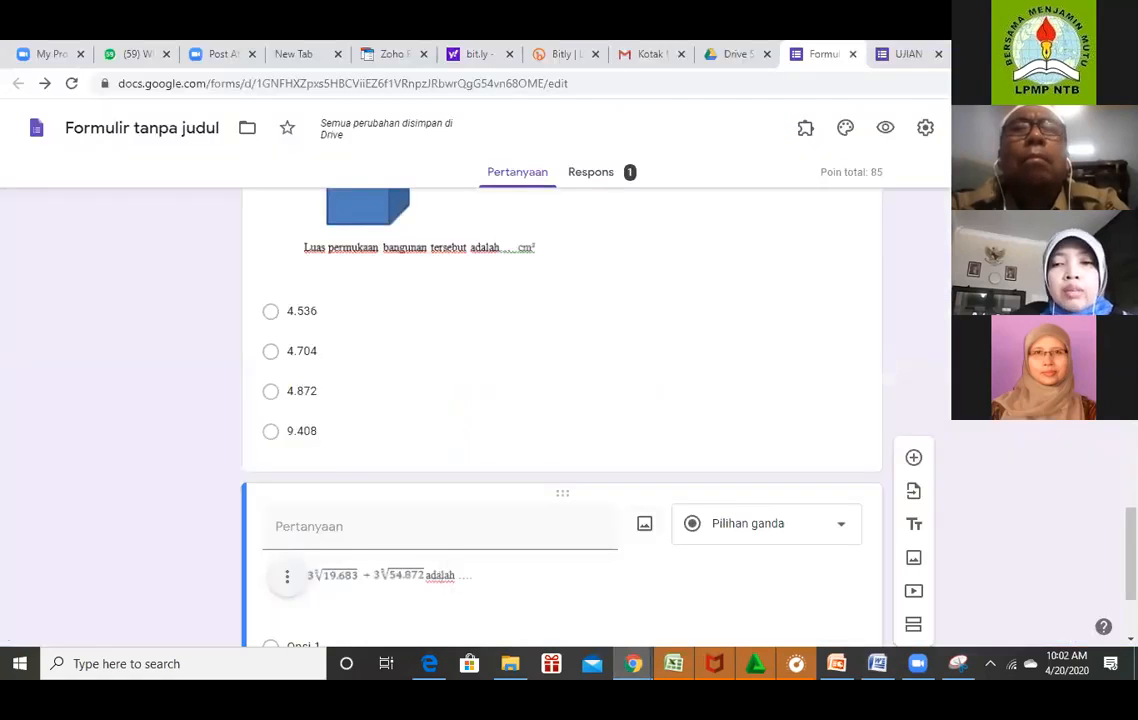
{"action": "scroll", "coordinate": [508, 446], "scroll_direction": "down", "scroll_amount": 2}
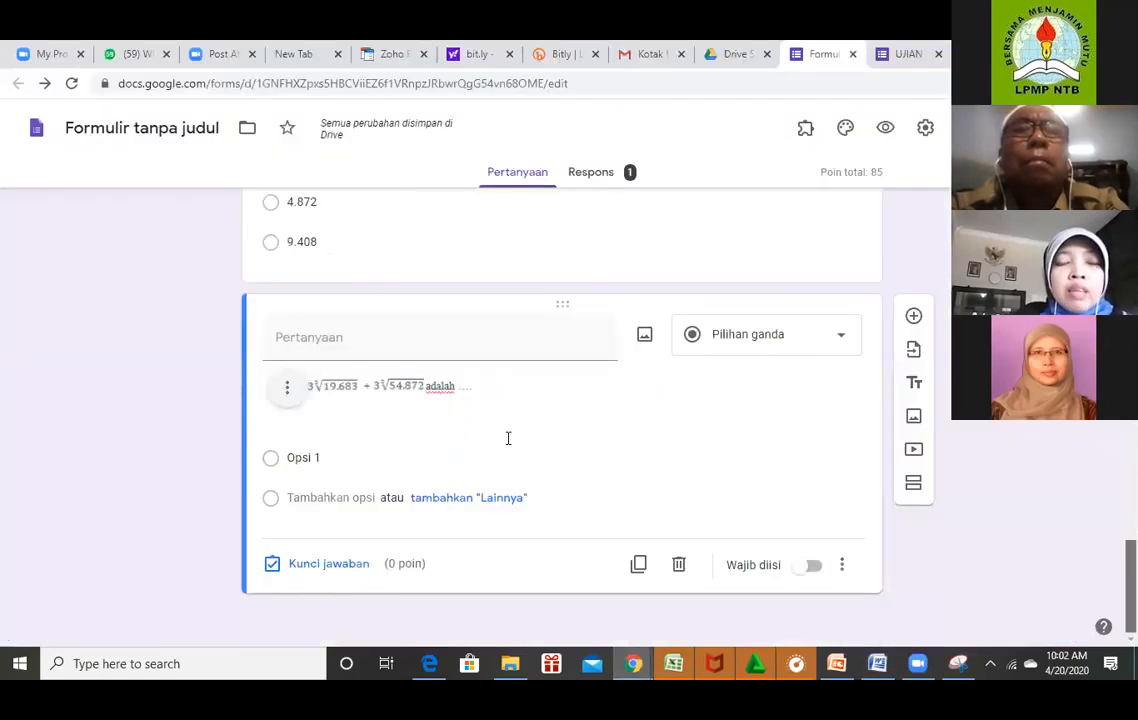
{"action": "left_click", "coordinate": [335, 459]}
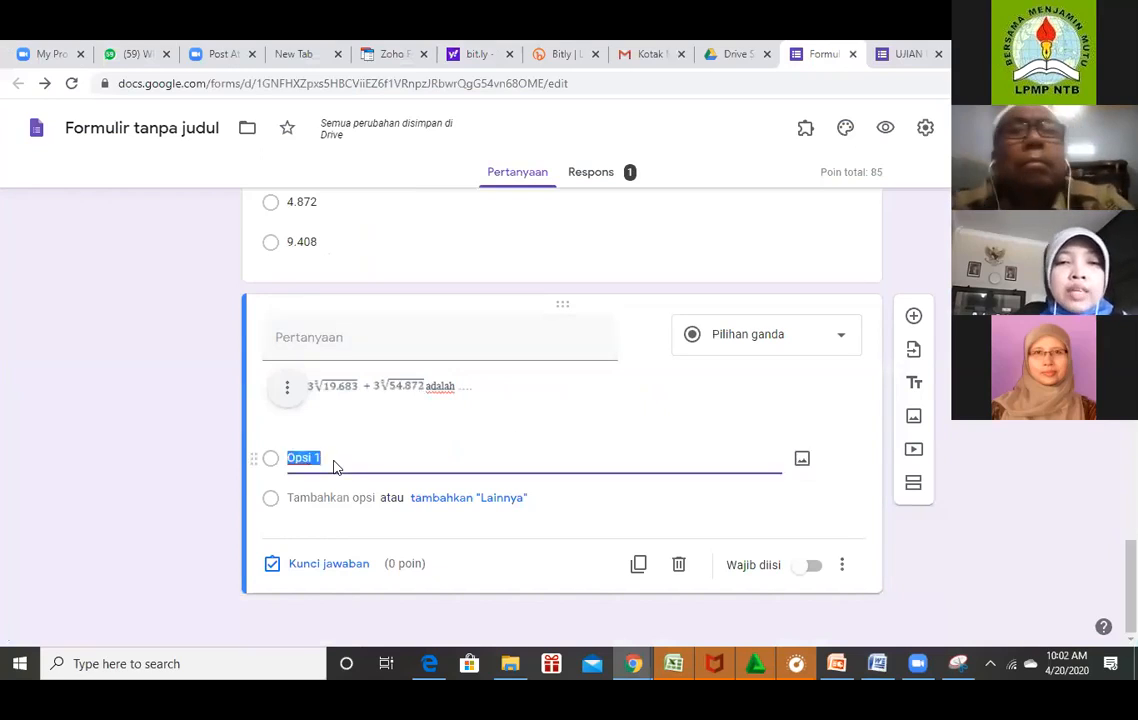
{"action": "key", "text": "ctrl+v"}
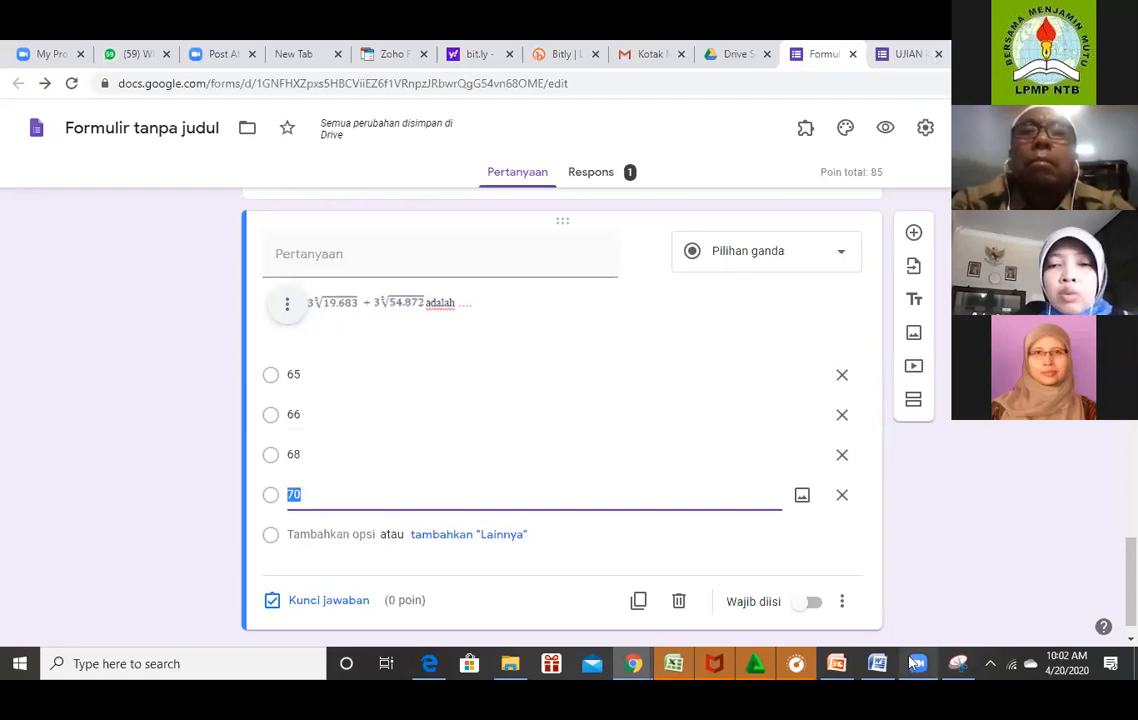
Set the answer key to 65 for 10 points and turn on Wajib diisi.
{"action": "left_click", "coordinate": [876, 665]}
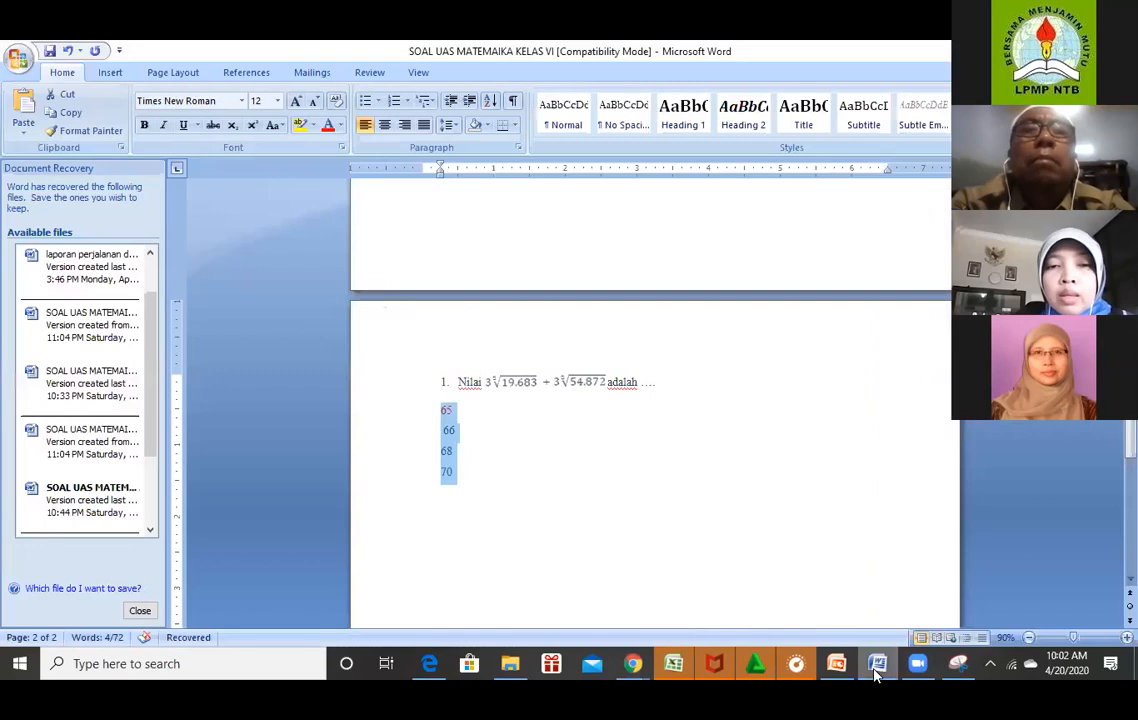
{"action": "left_click", "coordinate": [638, 666]}
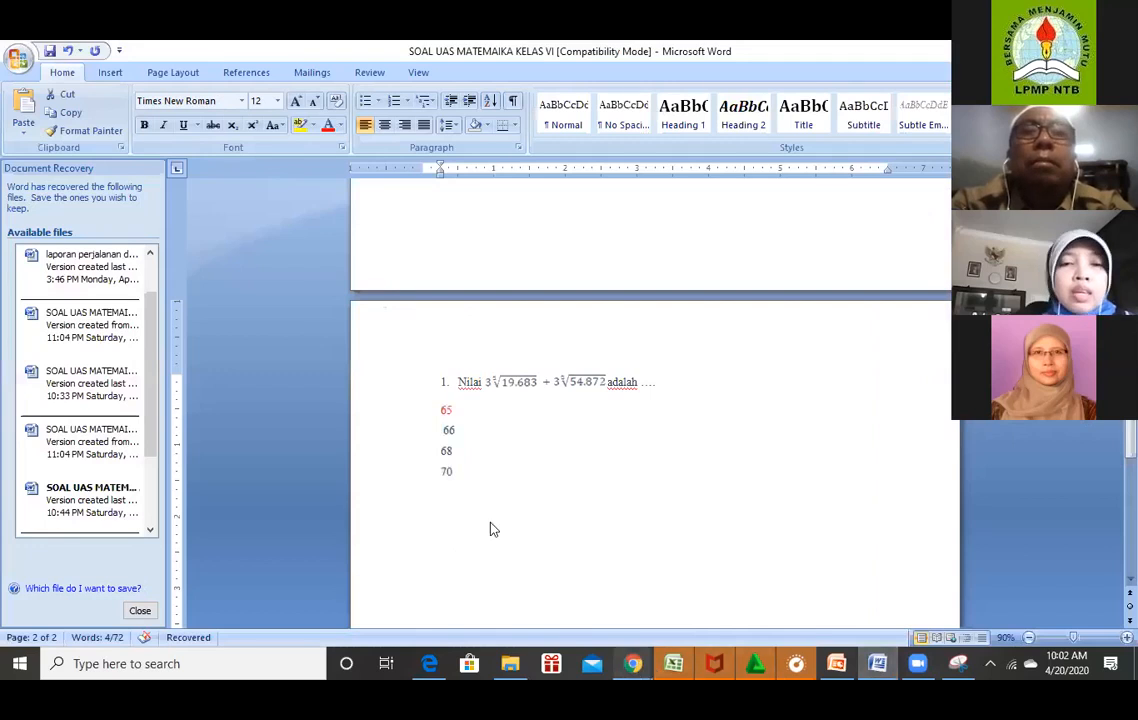
{"action": "left_click", "coordinate": [719, 617]}
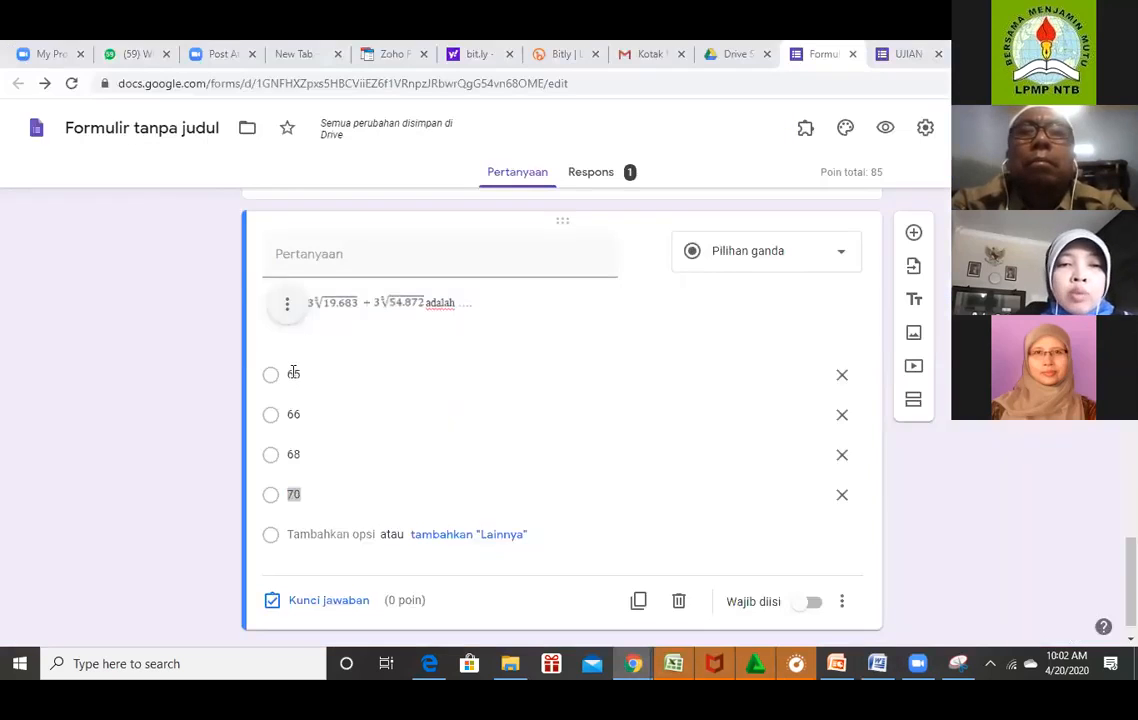
{"action": "left_click", "coordinate": [280, 375]}
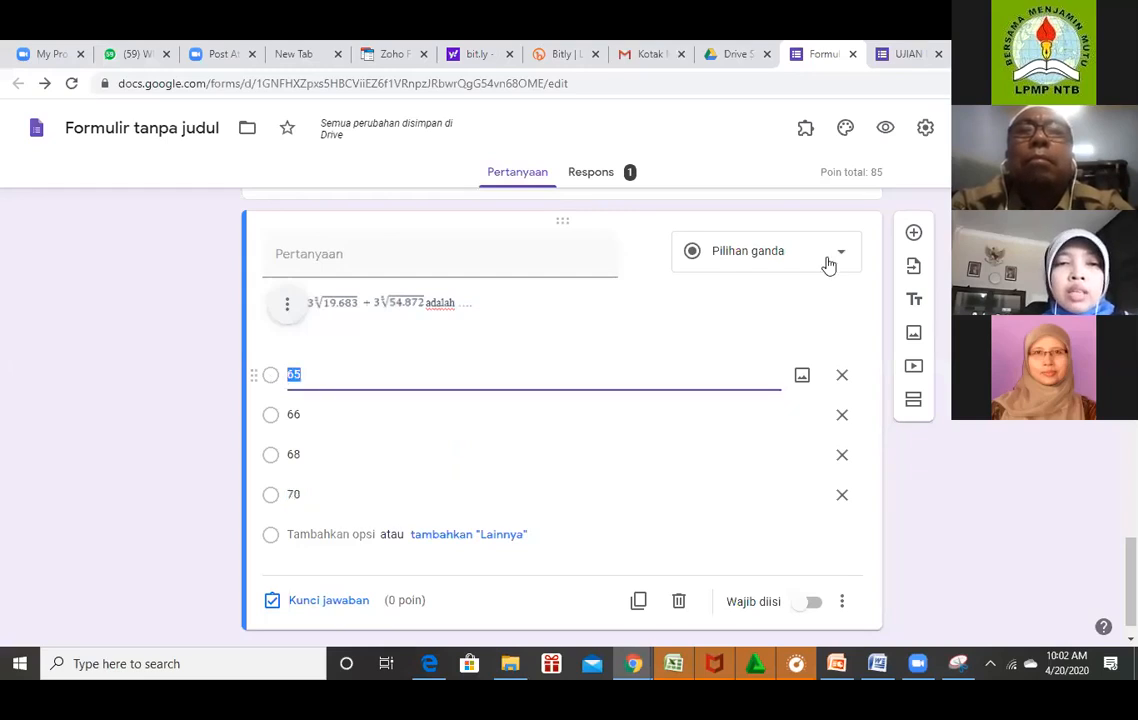
{"action": "left_click", "coordinate": [315, 603]}
{"action": "type", "text": "1"}
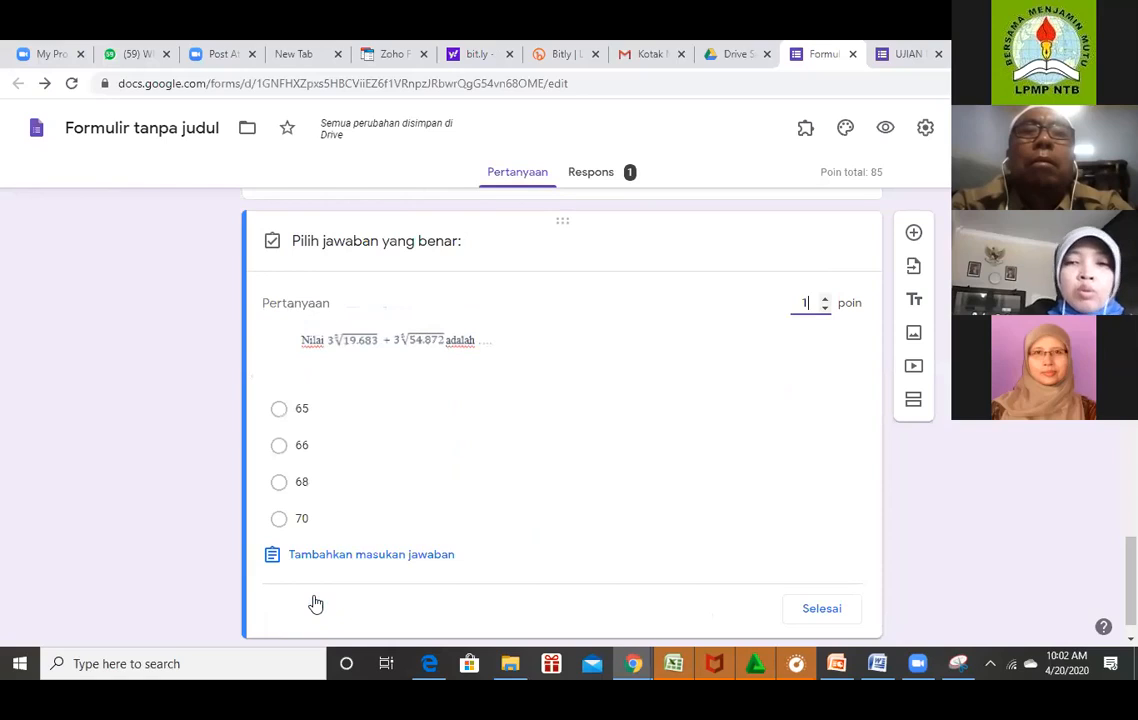
{"action": "type", "text": "0"}
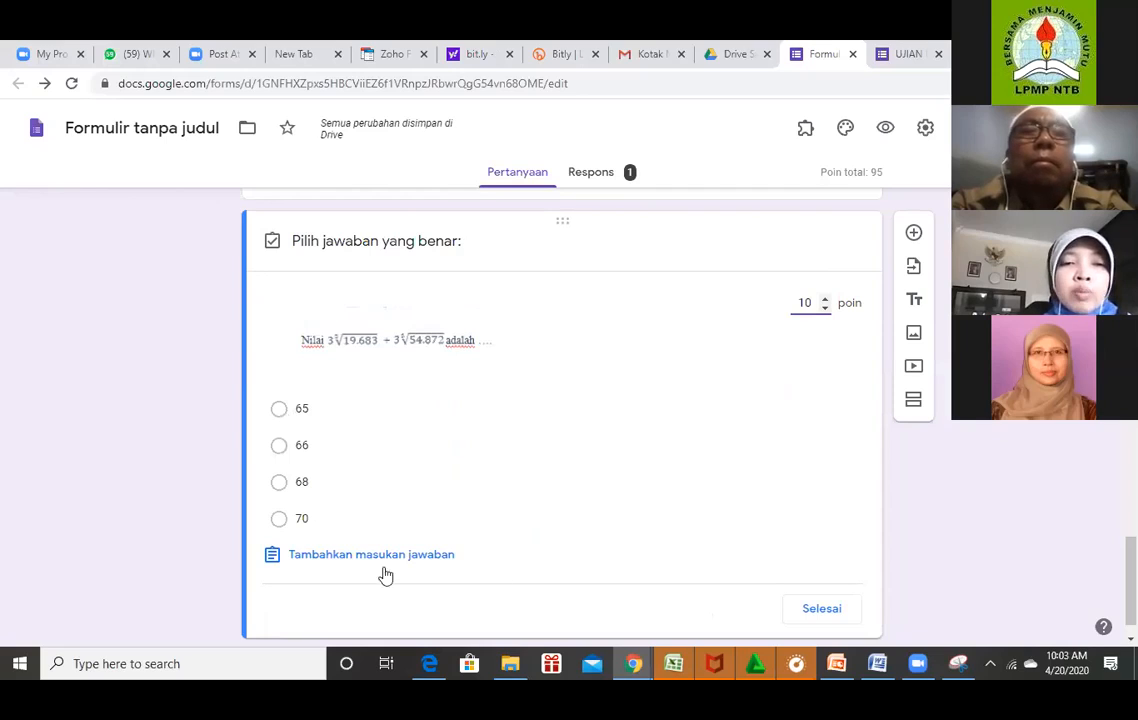
{"action": "left_click", "coordinate": [281, 409]}
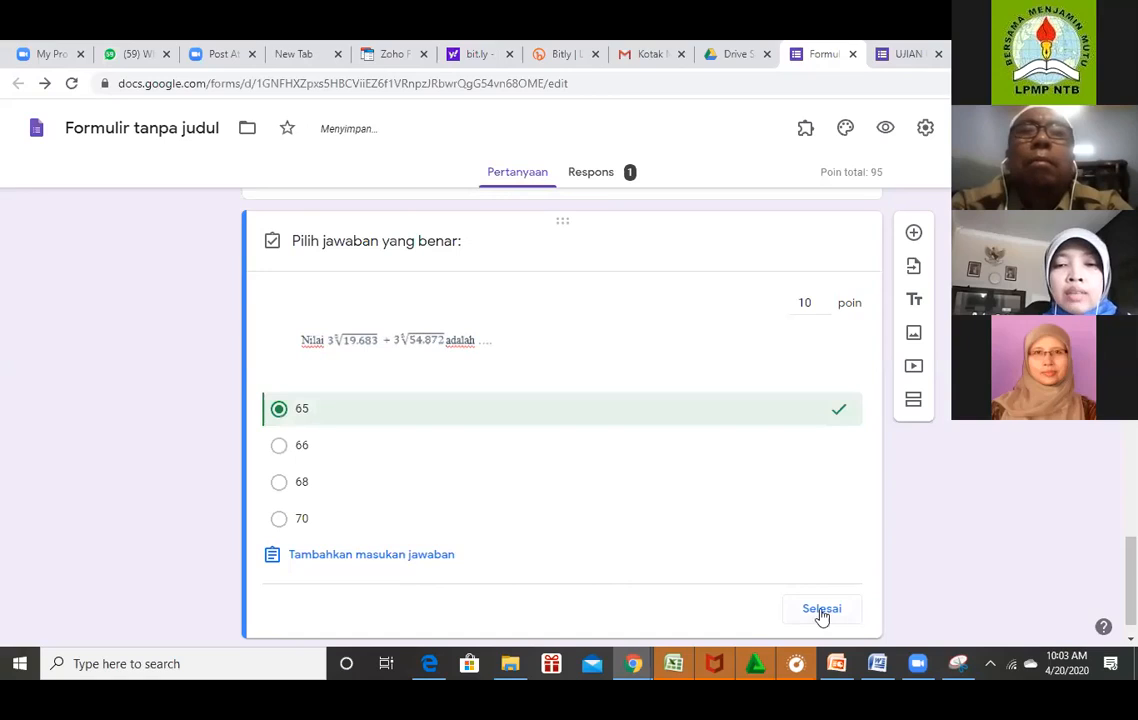
{"action": "left_click", "coordinate": [820, 611]}
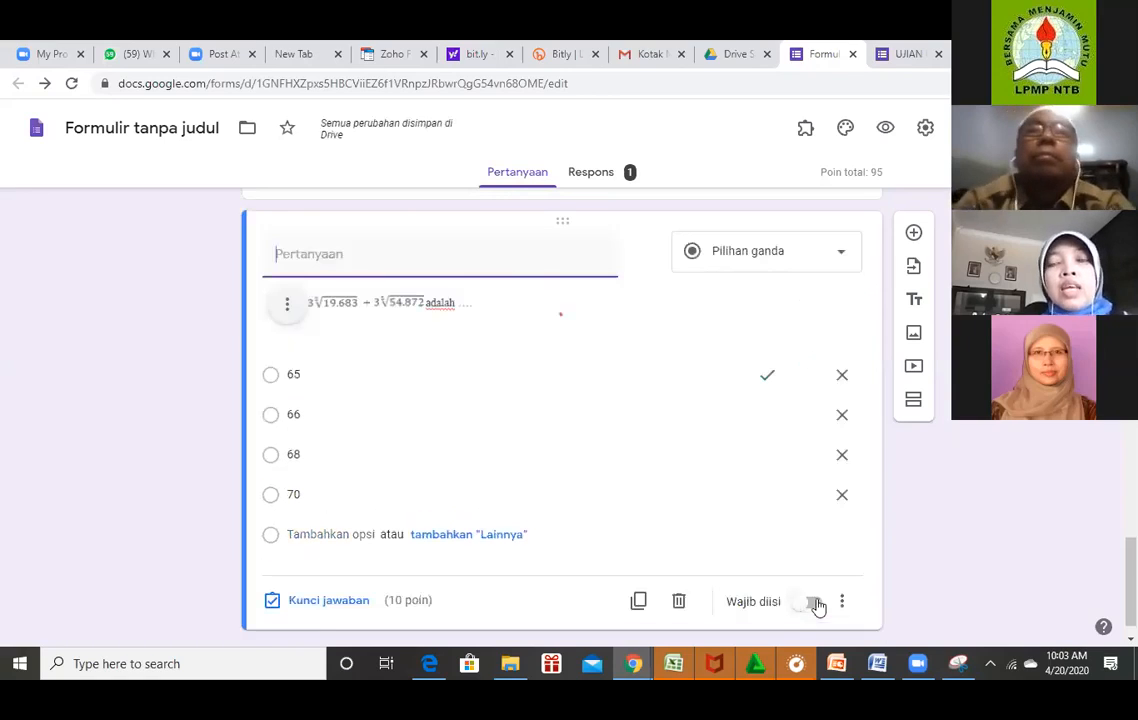
{"action": "left_click", "coordinate": [816, 603]}
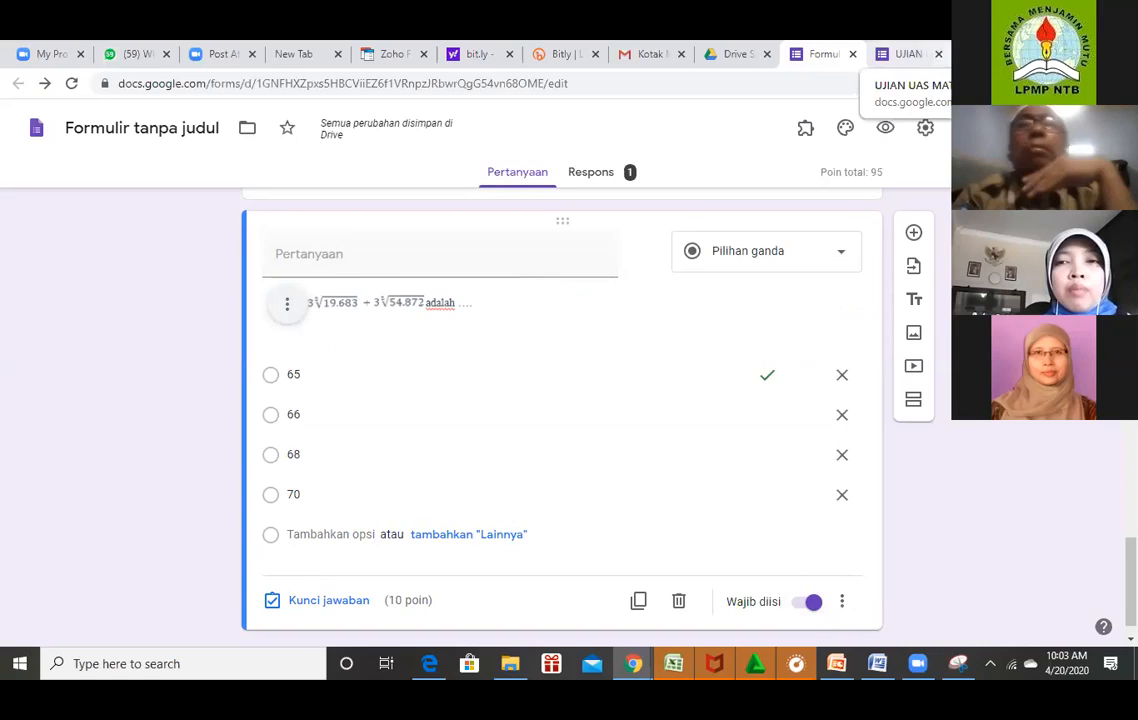
Search Google in a new tab for codecogs.com and open the CodeCogs Latex Editor sitelink.
{"action": "key", "text": "ctrl+t"}
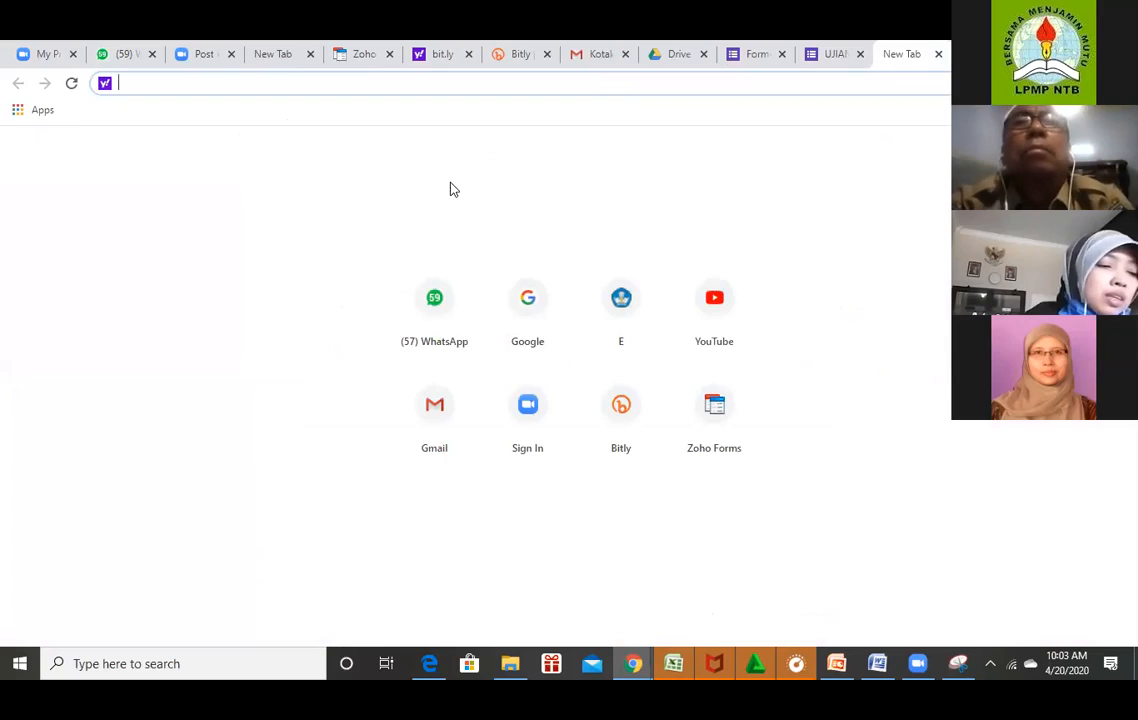
{"action": "left_click", "coordinate": [549, 307]}
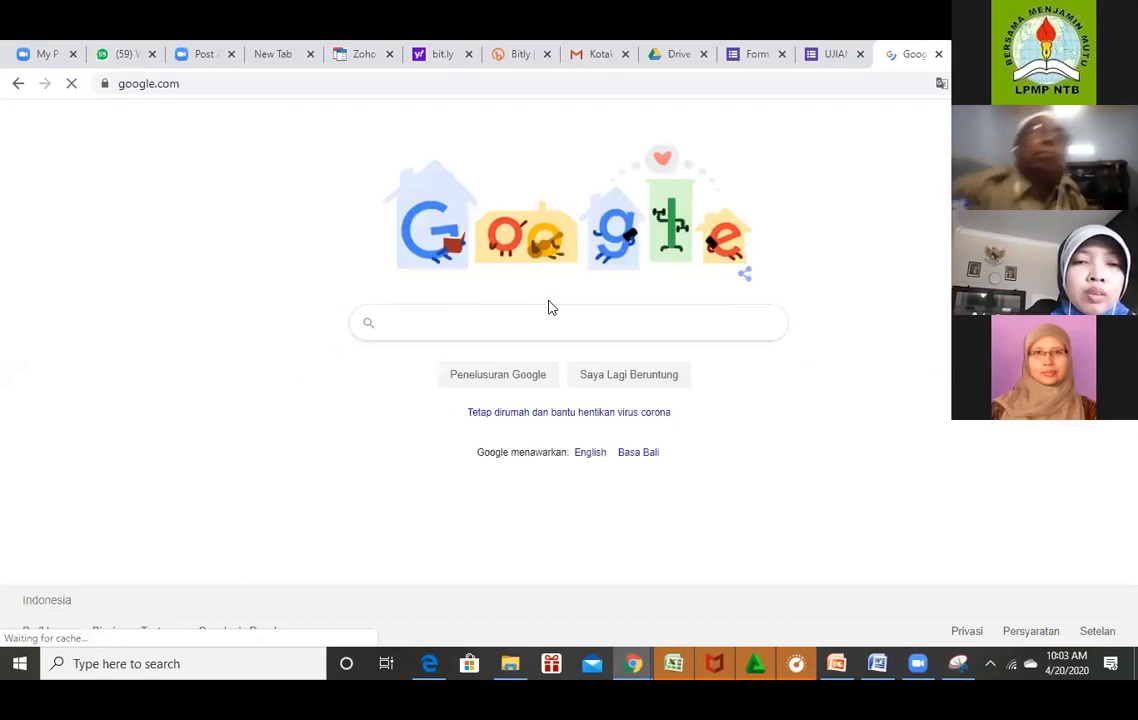
{"action": "type", "text": "code"}
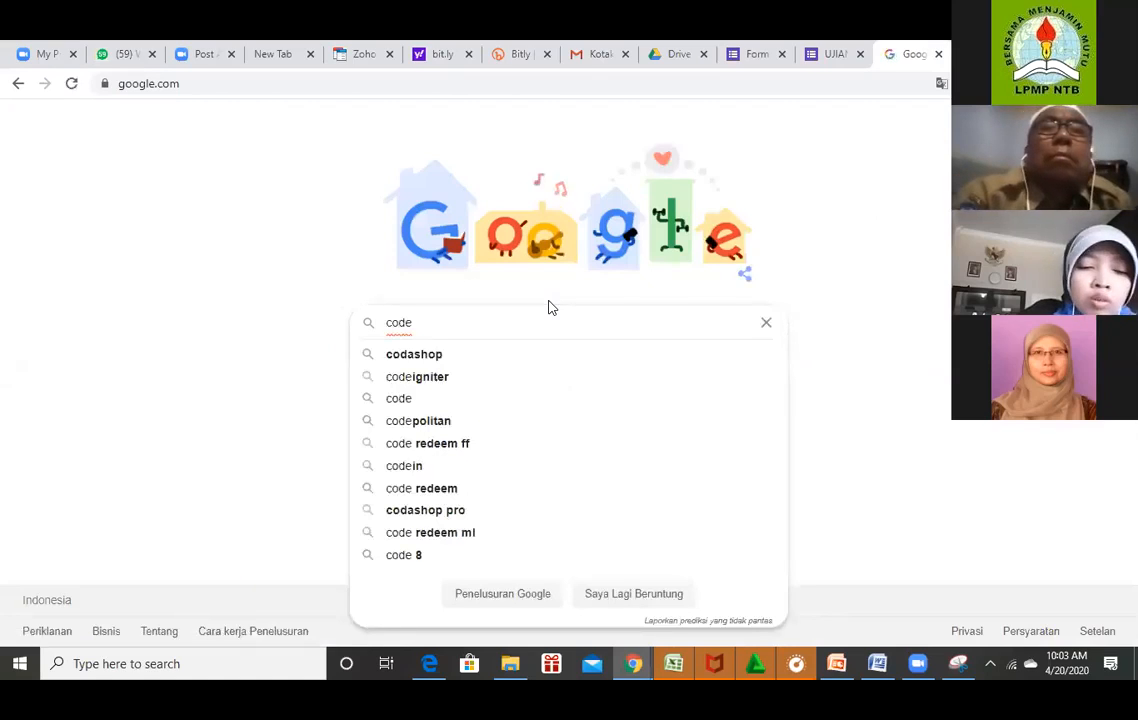
{"action": "type", "text": "c"}
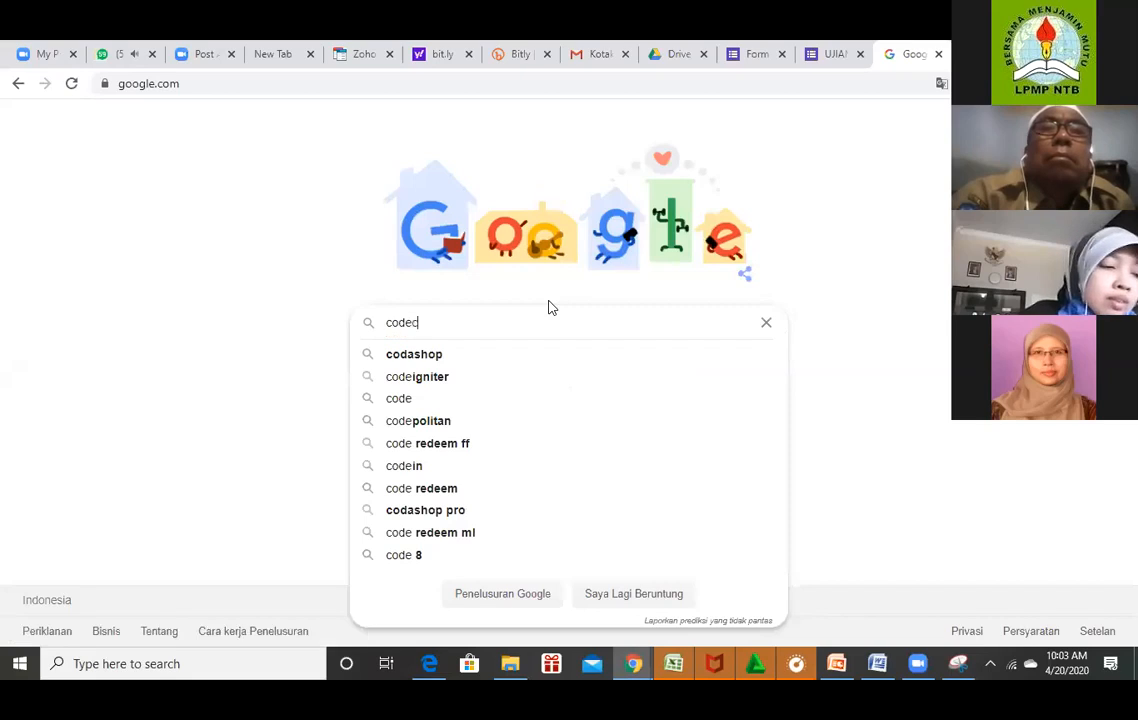
{"action": "type", "text": "ogs"}
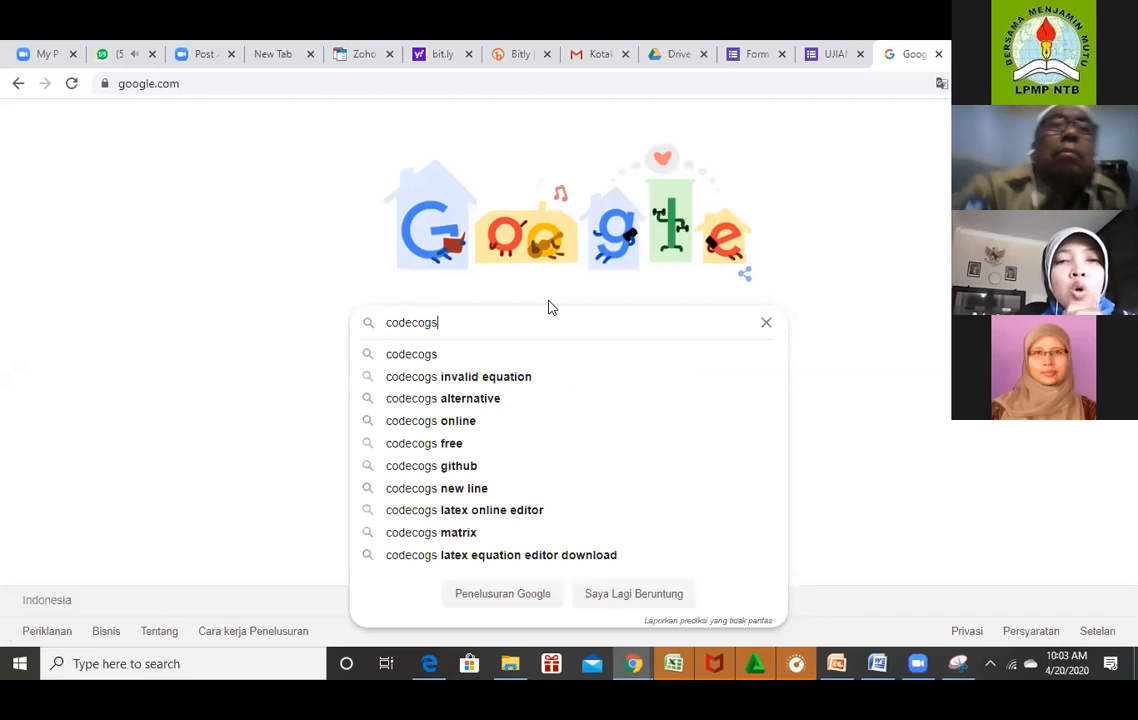
{"action": "type", "text": ".com"}
{"action": "key", "text": "Return"}
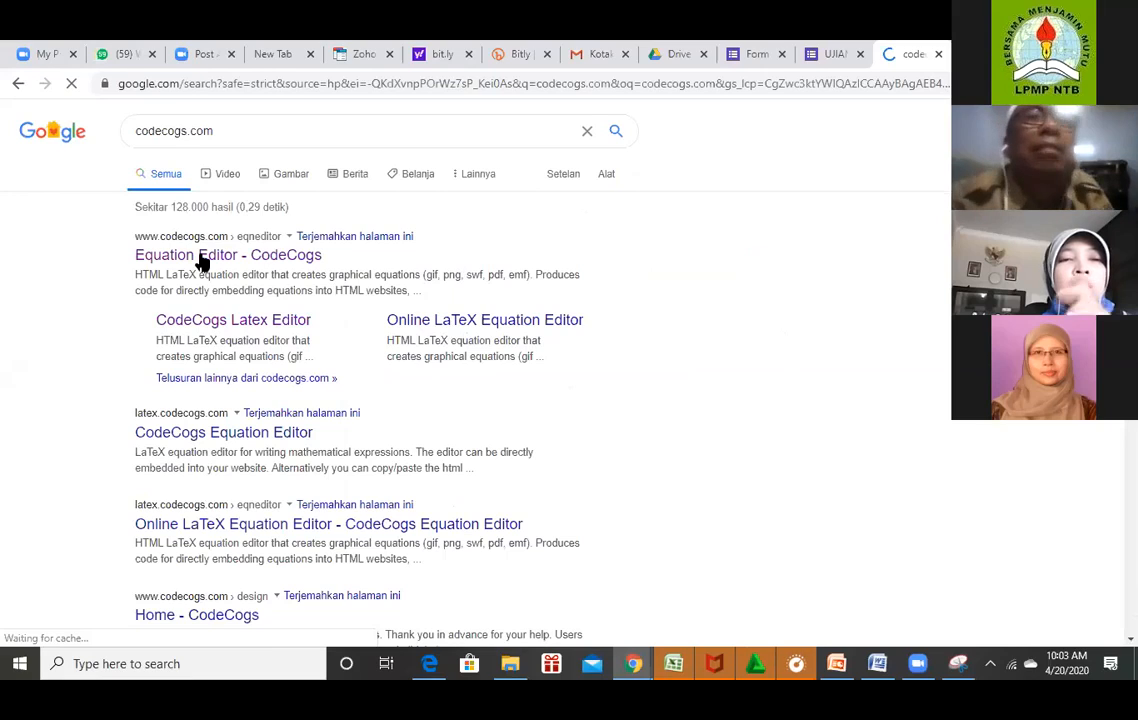
{"action": "left_click", "coordinate": [244, 260]}
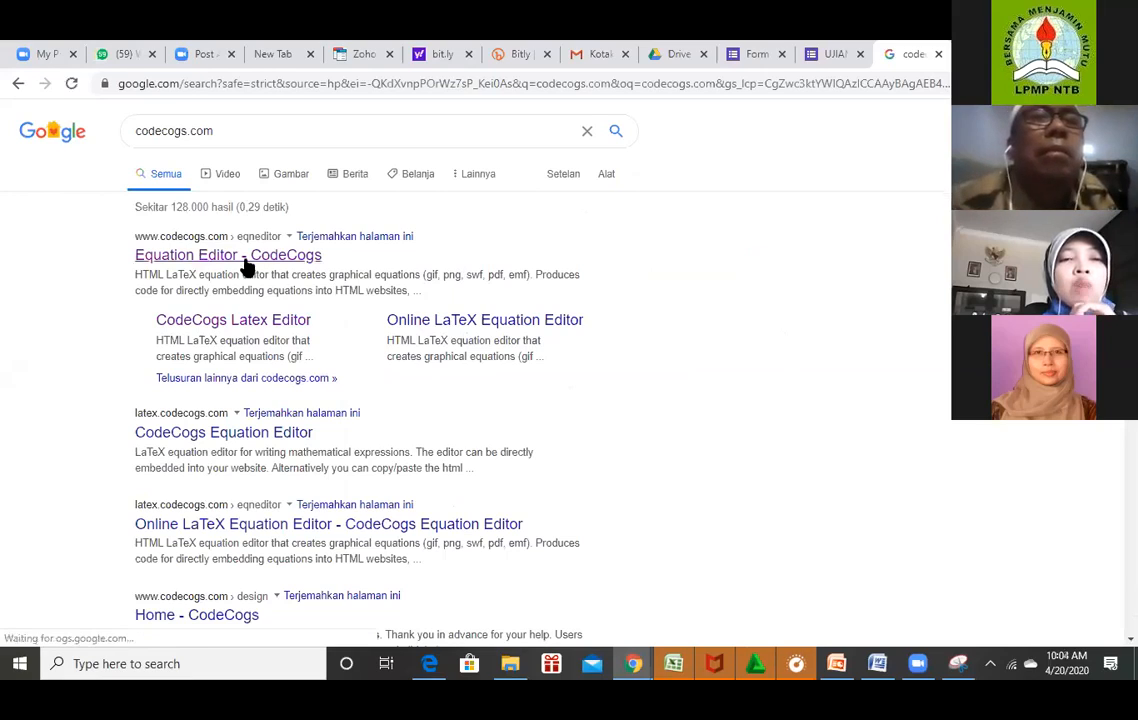
{"action": "left_click", "coordinate": [220, 325]}
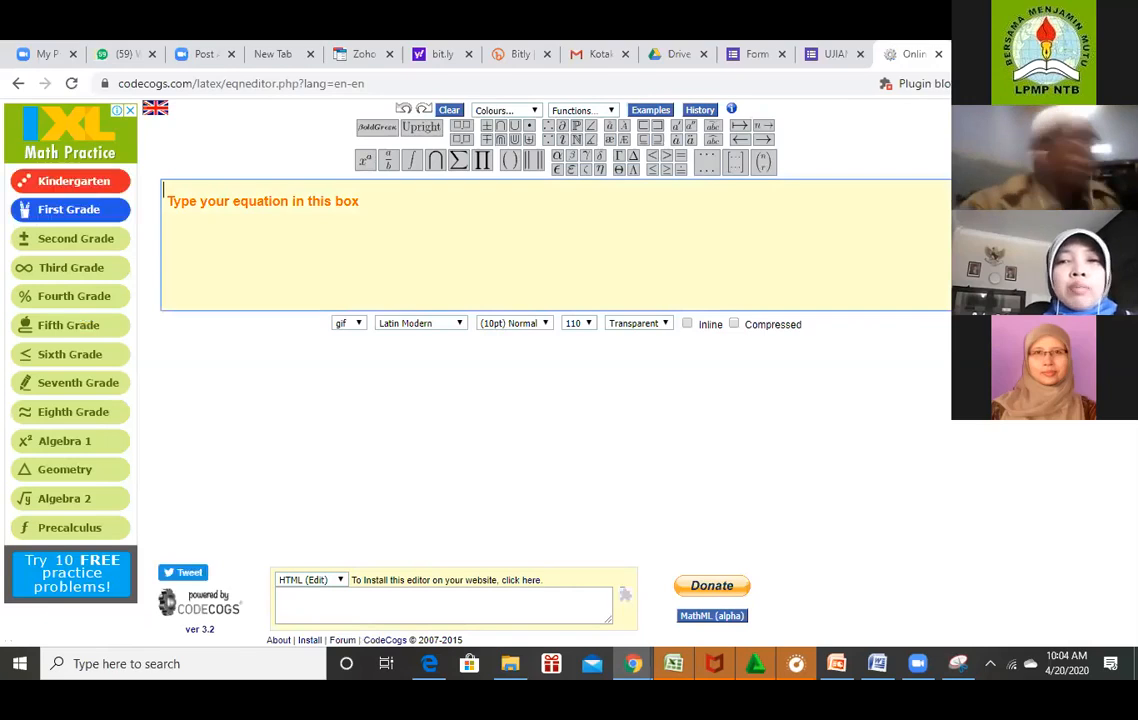
Check the exam question in Word, then type 'Nilai dari' in the CodeCogs equation box.
{"action": "left_click", "coordinate": [877, 665]}
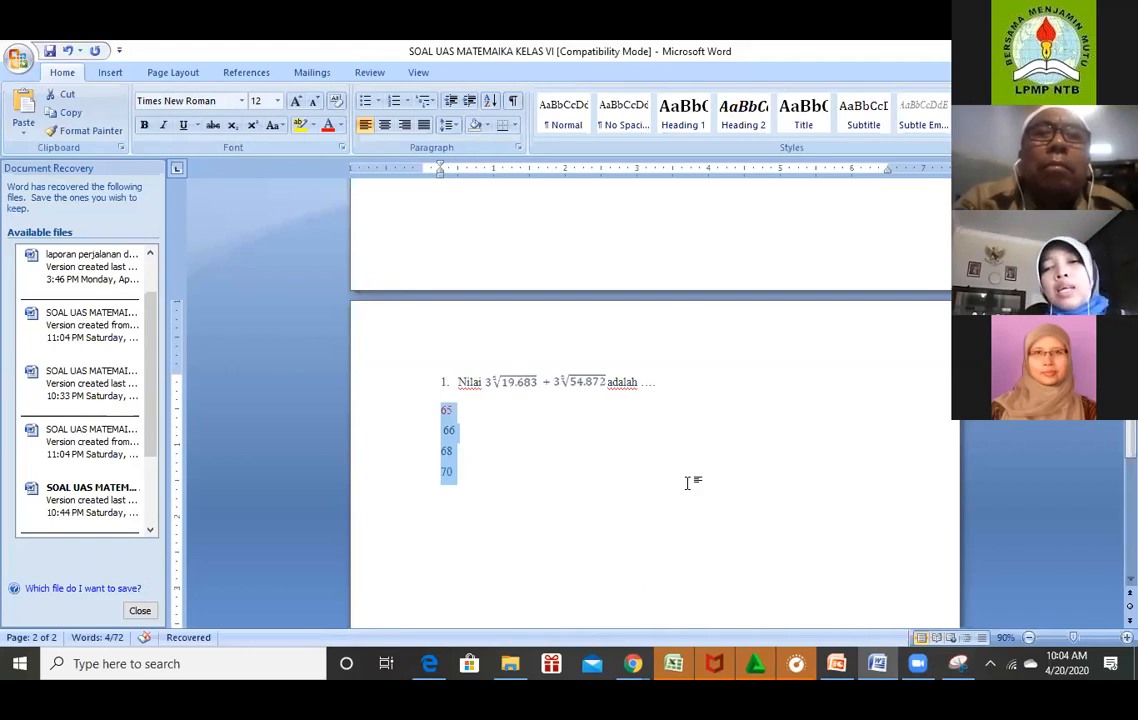
{"action": "mouse_move", "coordinate": [877, 660]}
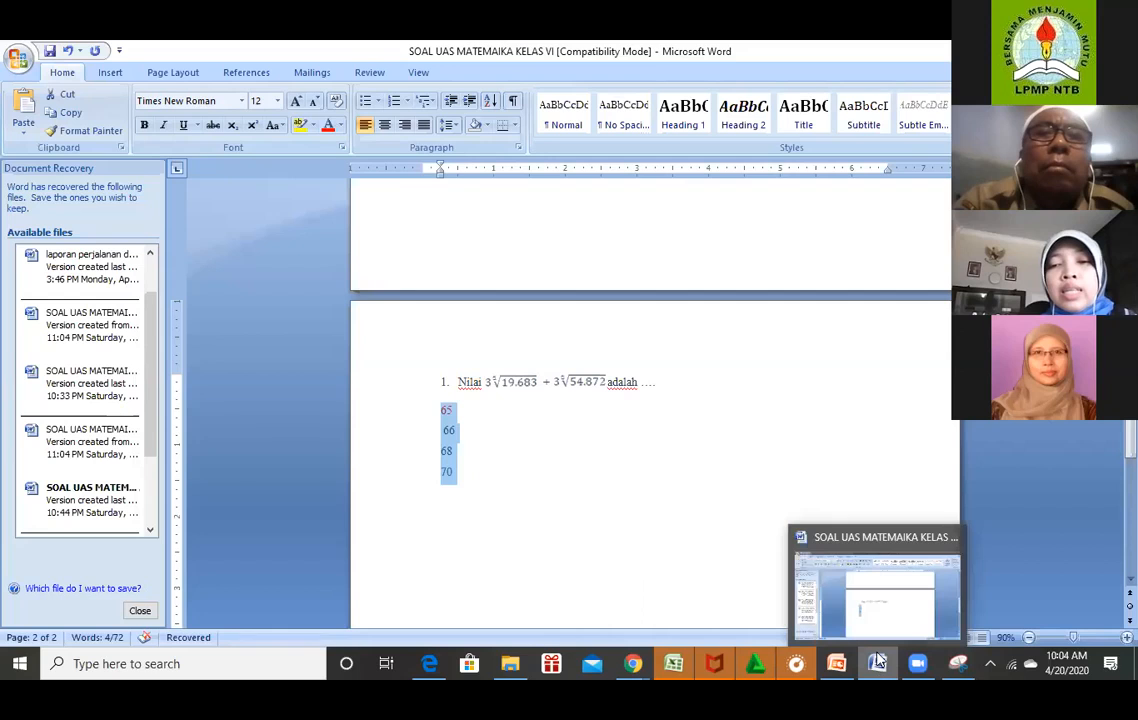
{"action": "mouse_move", "coordinate": [633, 663]}
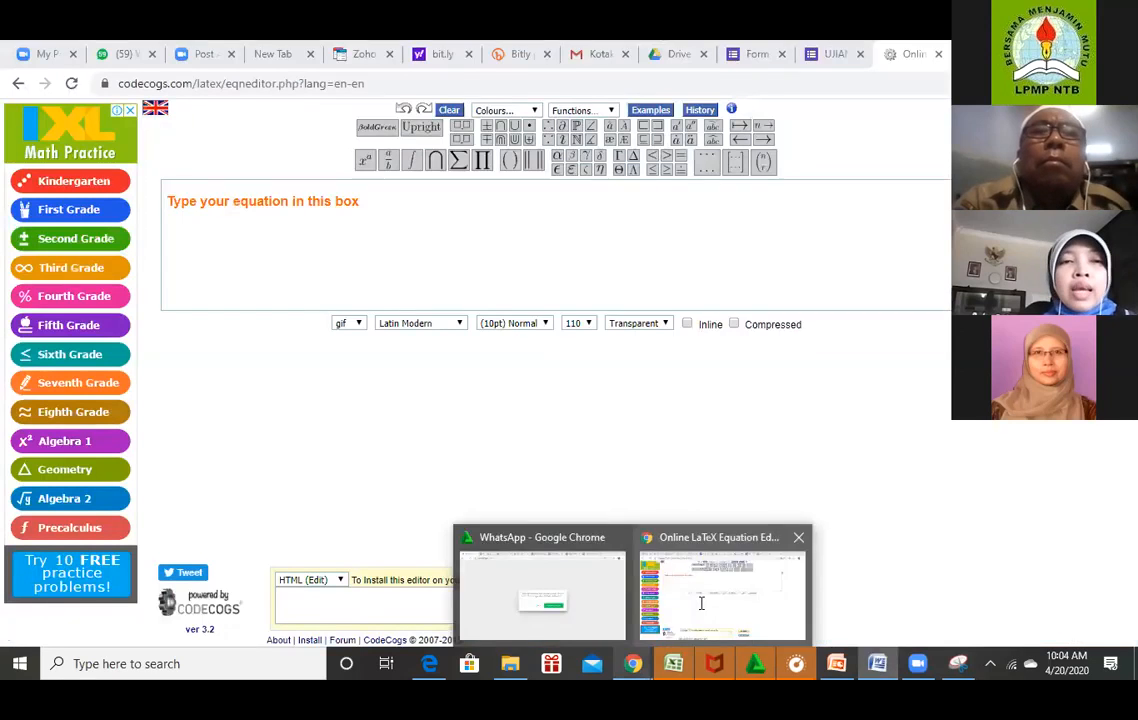
{"action": "left_click", "coordinate": [703, 605]}
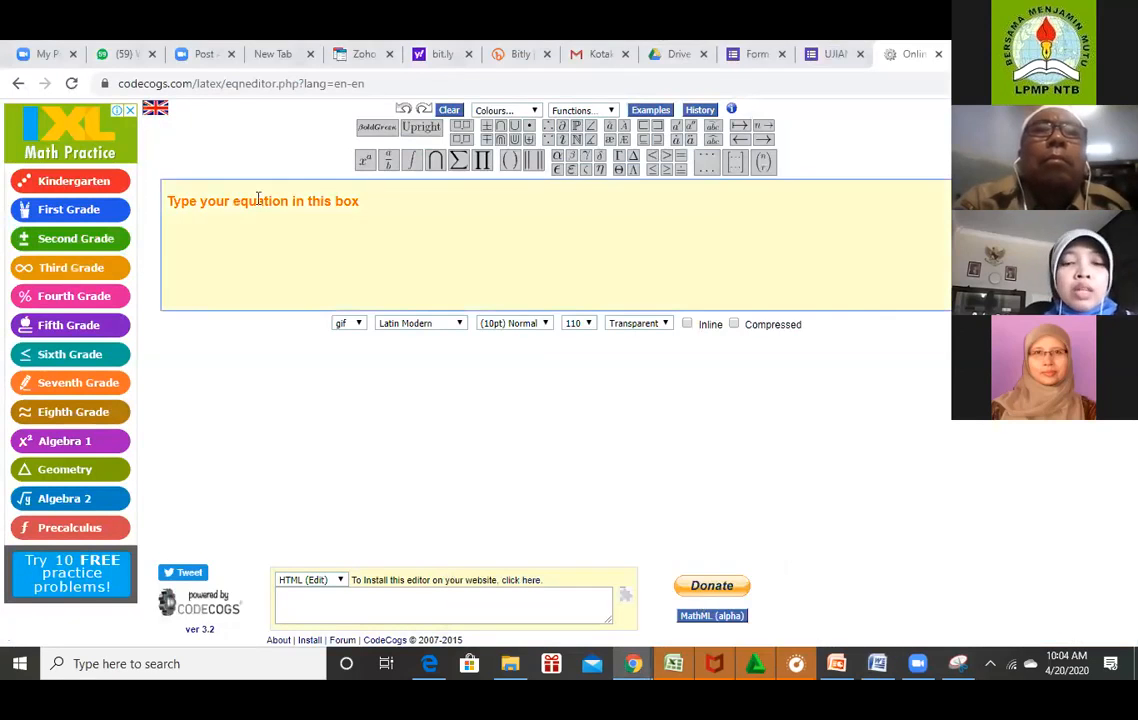
{"action": "type", "text": "Ni"}
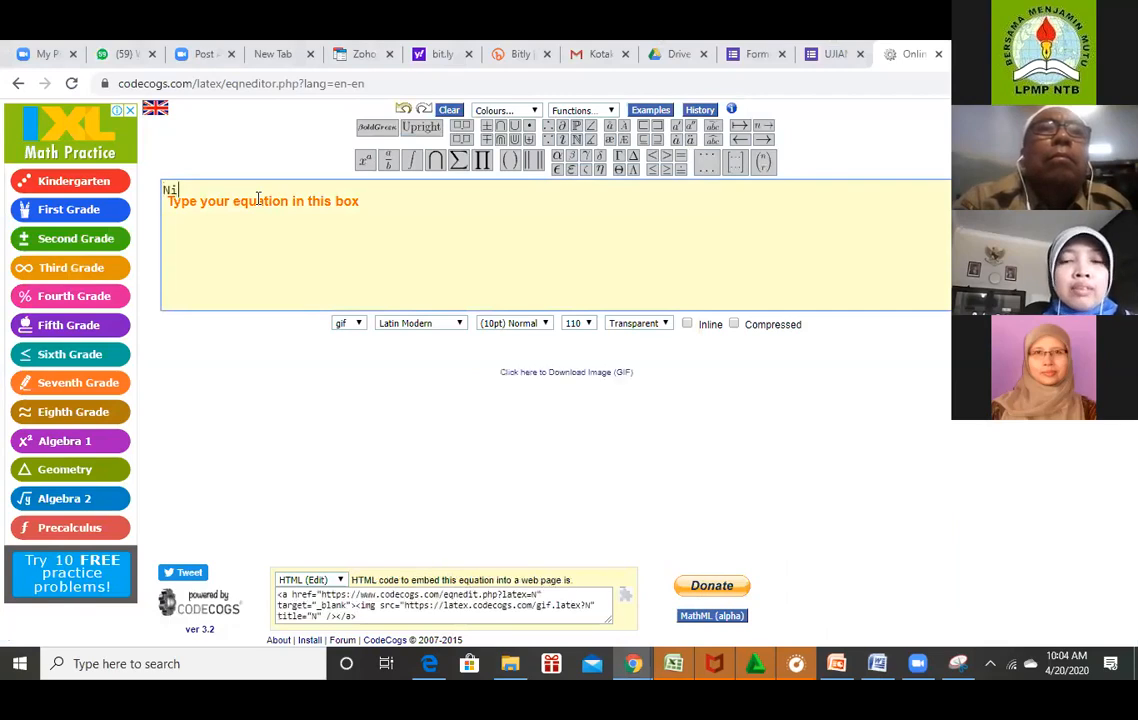
{"action": "type", "text": "lai"}
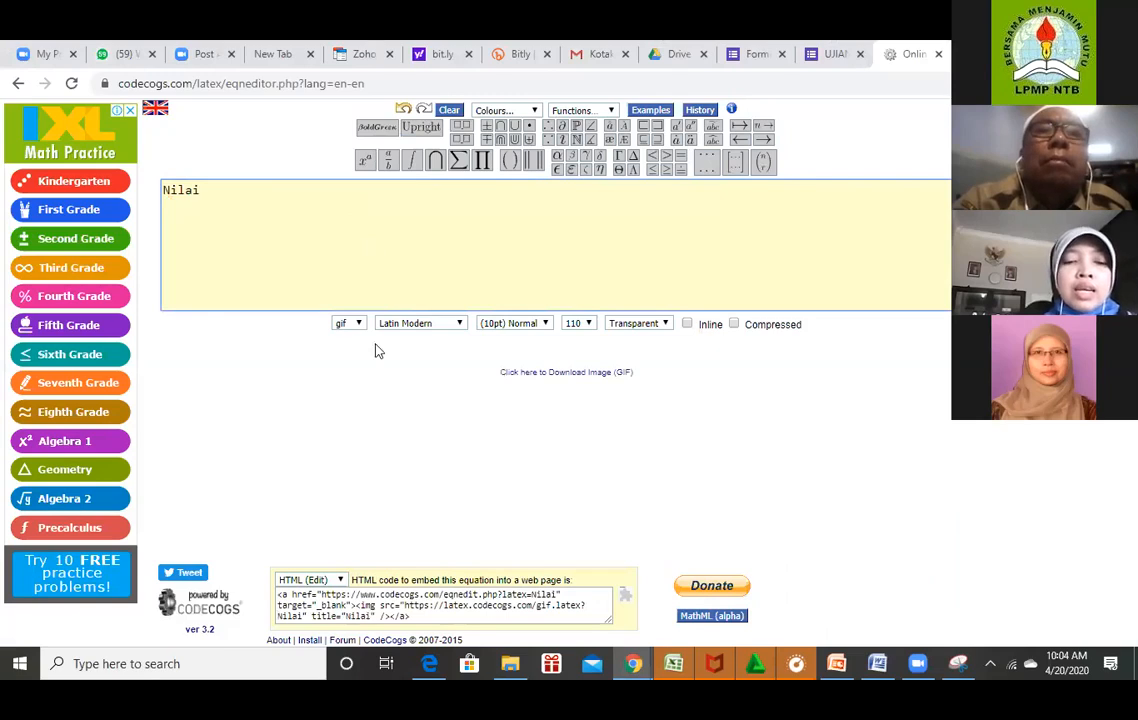
{"action": "type", "text": "dari"}
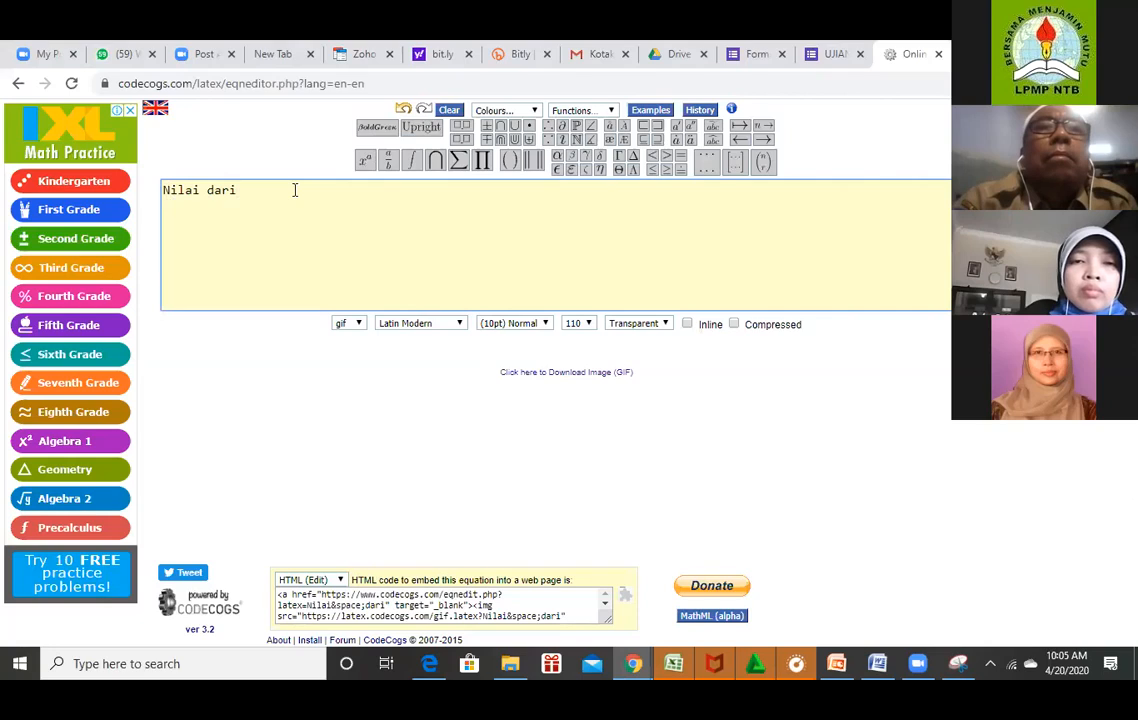
Try swapping the words for an integral symbol, then remove it and retype 'Nilai dari'.
{"action": "key", "text": "BackSpace"}
{"action": "key", "text": "BackSpace"}
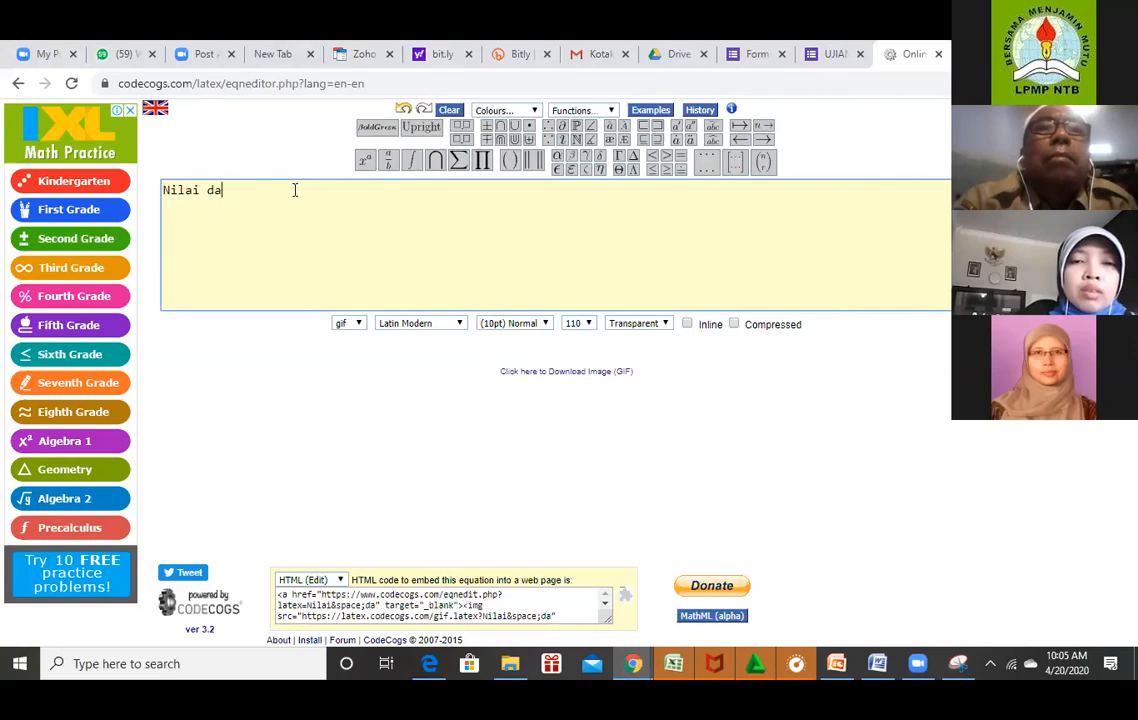
{"action": "key", "text": "BackSpace"}
{"action": "key", "text": "BackSpace"}
{"action": "key", "text": "BackSpace"}
{"action": "key", "text": "BackSpace"}
{"action": "key", "text": "BackSpace"}
{"action": "key", "text": "BackSpace"}
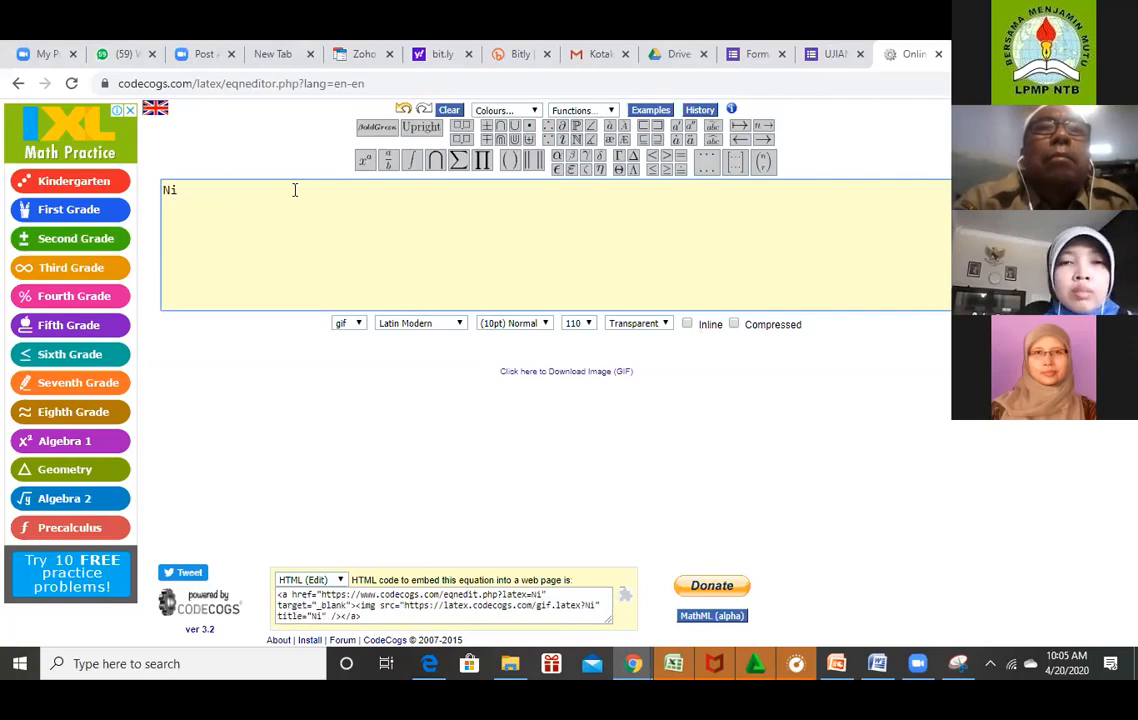
{"action": "left_click", "coordinate": [409, 162]}
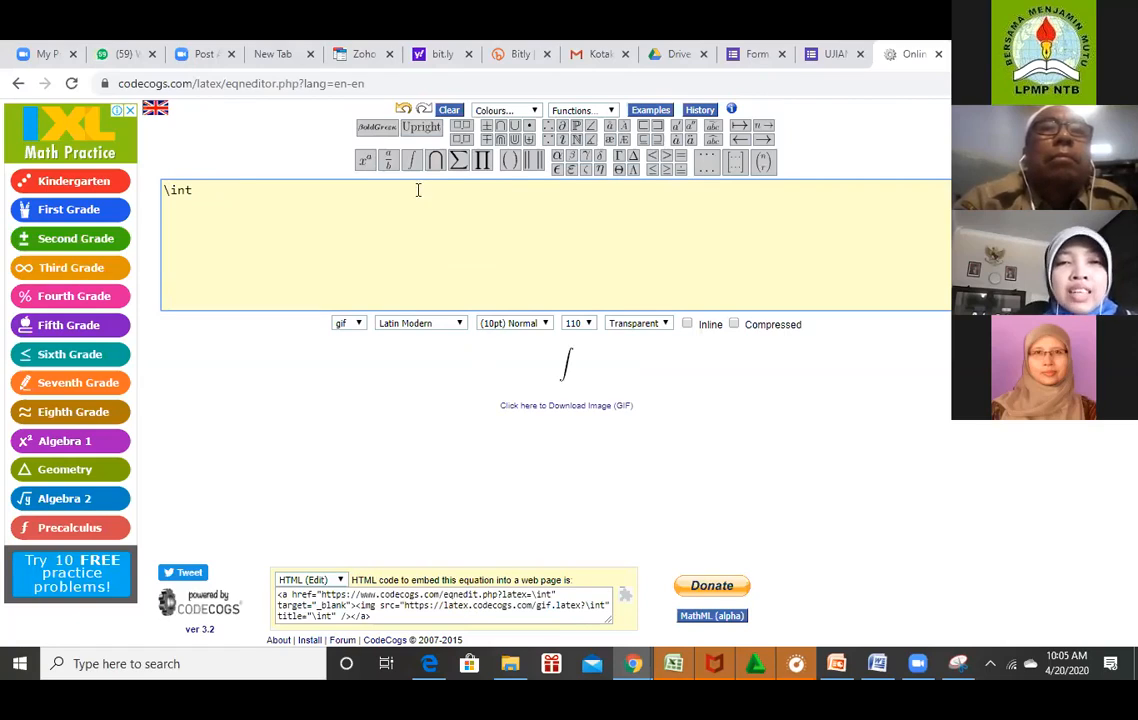
{"action": "mouse_move", "coordinate": [409, 172]}
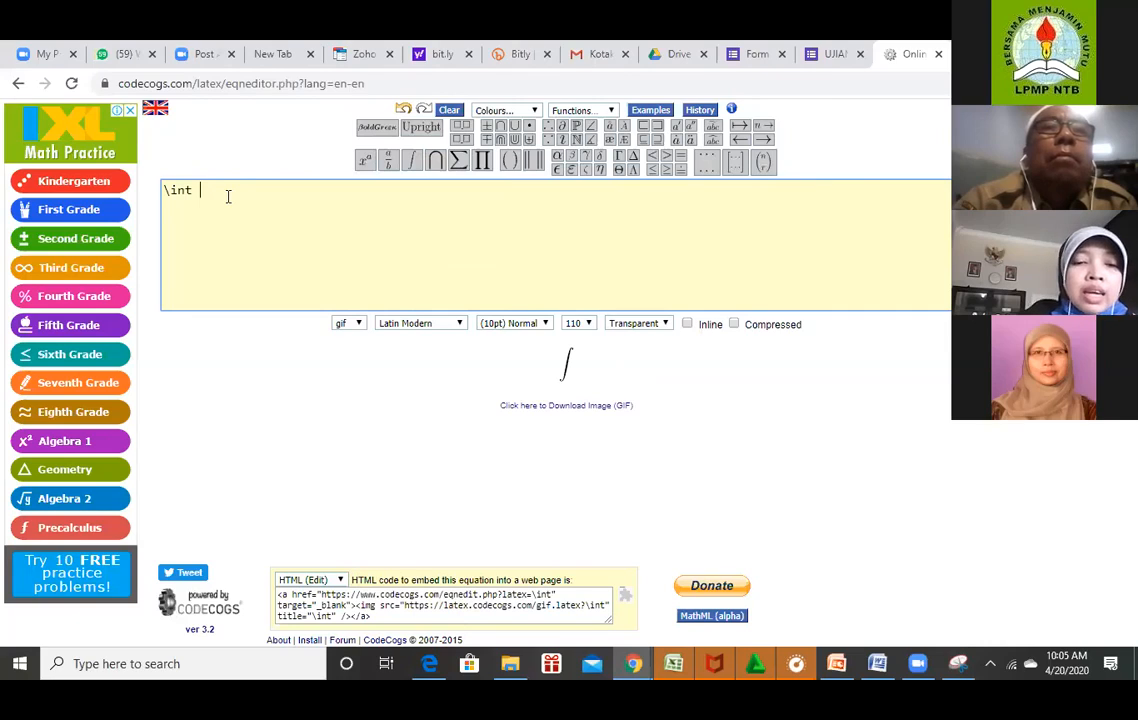
{"action": "key", "text": "BackSpace"}
{"action": "key", "text": "BackSpace"}
{"action": "key", "text": "BackSpace"}
{"action": "key", "text": "BackSpace"}
{"action": "key", "text": "BackSpace"}
{"action": "type", "text": "Nilai dari"}
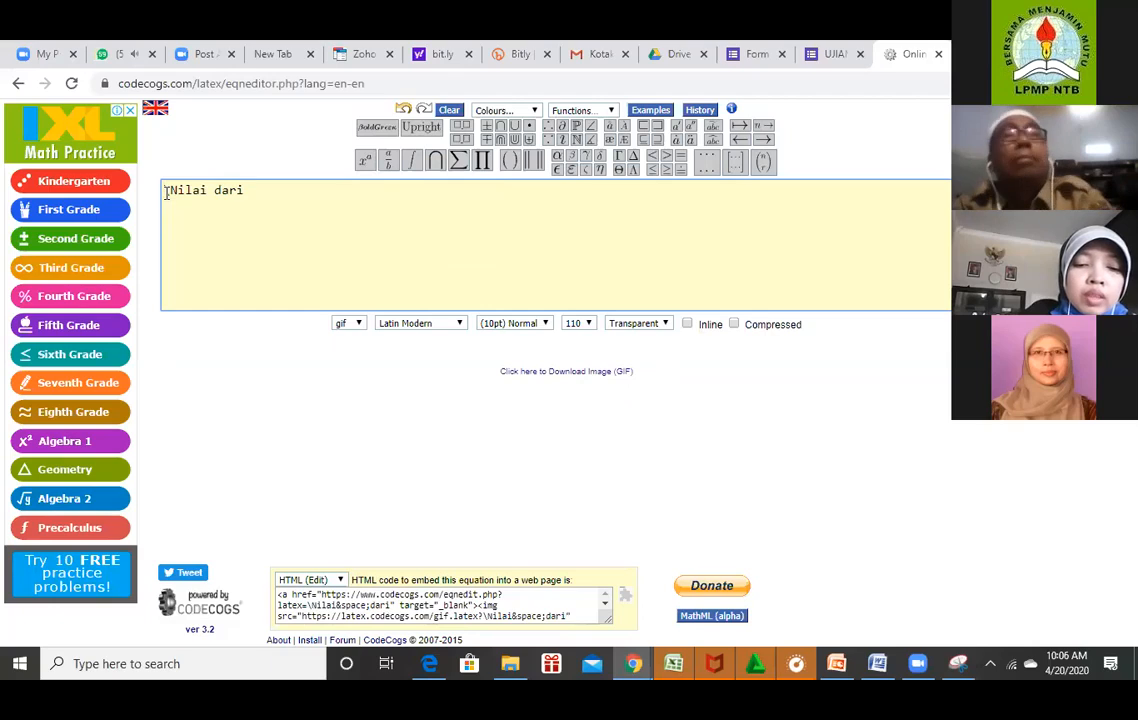
Wrap the words as \text{Nilai dari}, then erase it, leaving only 'Te' in the box.
{"action": "type", "text": "tex"}
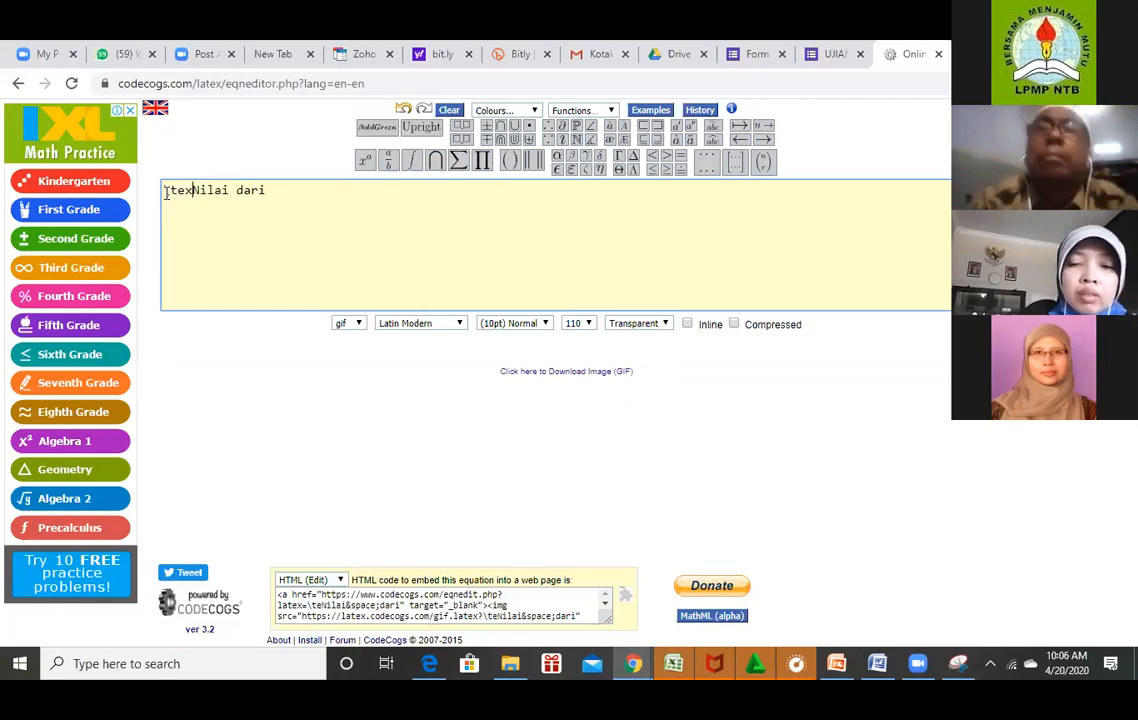
{"action": "type", "text": "t"}
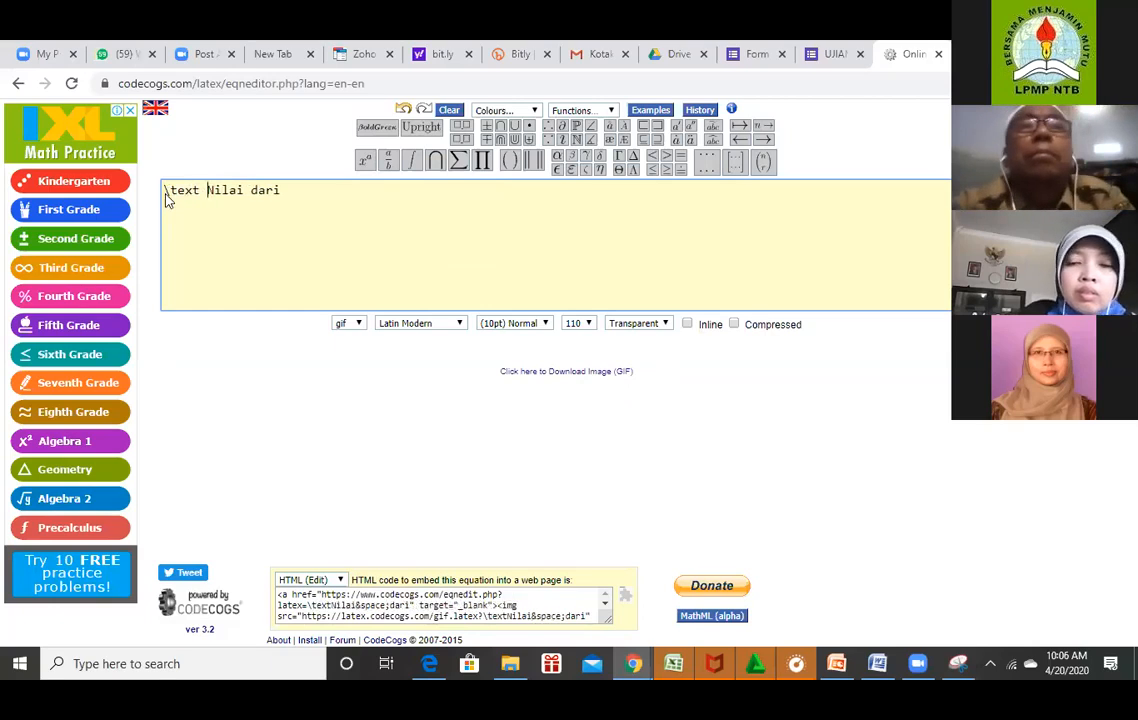
{"action": "key", "text": "BackSpace"}
{"action": "type", "text": "{}"}
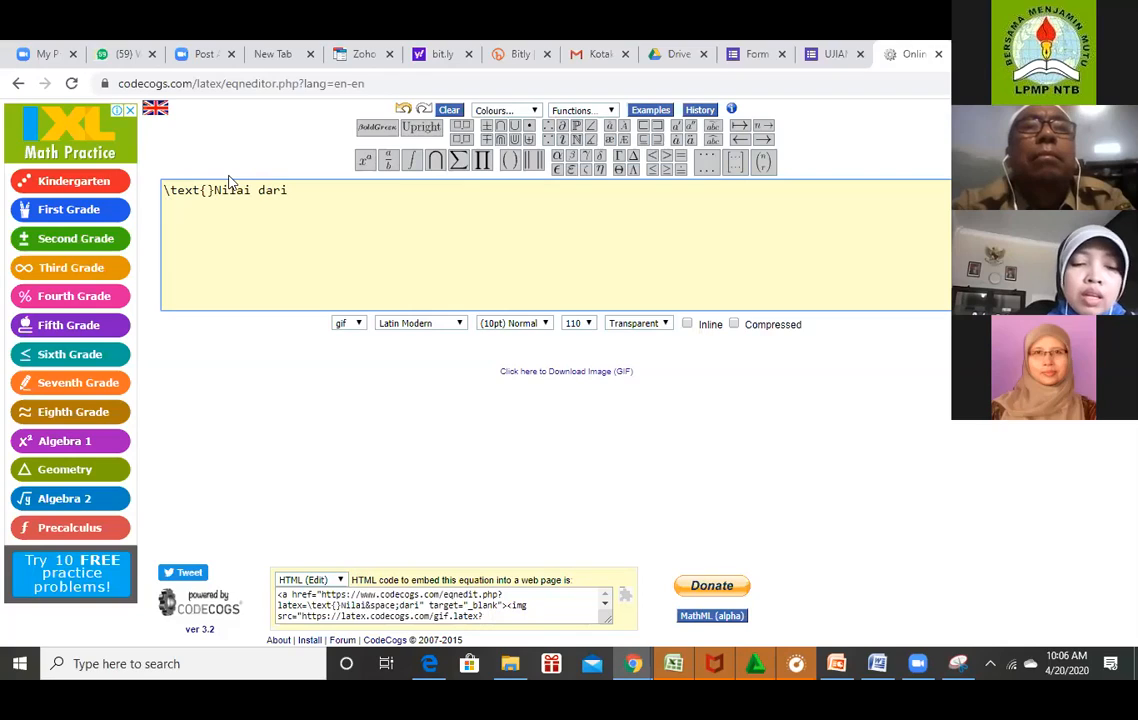
{"action": "type", "text": "Nilai dari"}
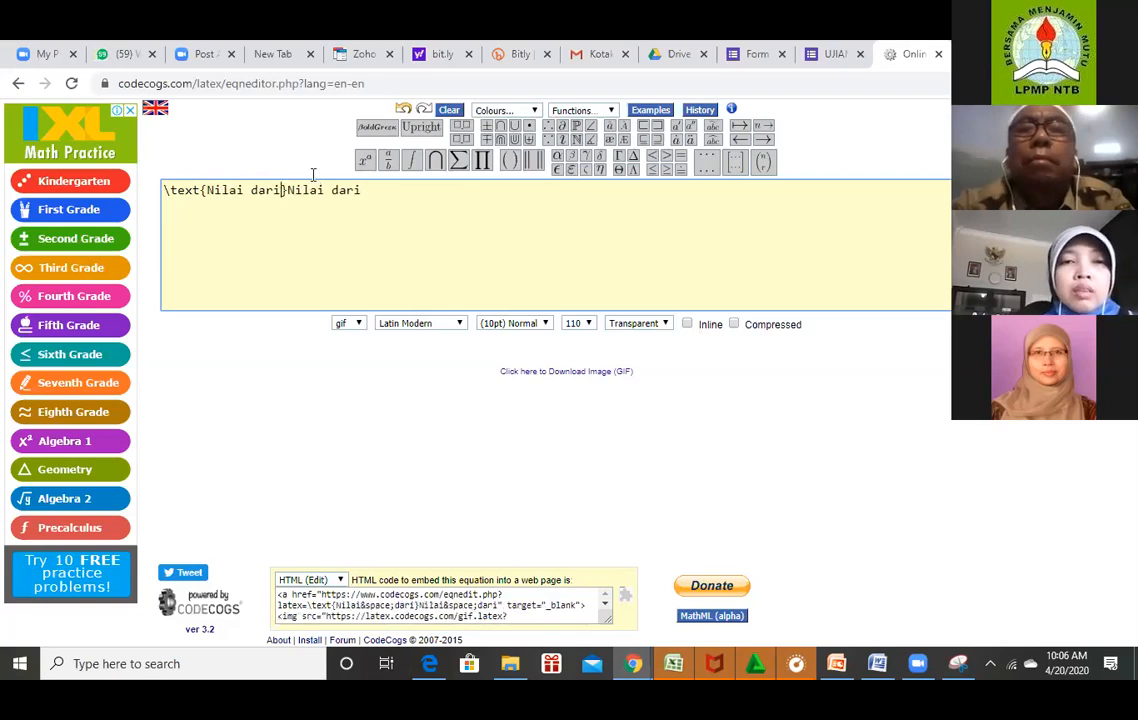
{"action": "key", "text": "BackSpace"}
{"action": "key", "text": "BackSpace"}
{"action": "key", "text": "BackSpace"}
{"action": "key", "text": "BackSpace"}
{"action": "key", "text": "BackSpace"}
{"action": "key", "text": "BackSpace"}
{"action": "key", "text": "BackSpace"}
{"action": "key", "text": "BackSpace"}
{"action": "key", "text": "BackSpace"}
{"action": "key", "text": "BackSpace"}
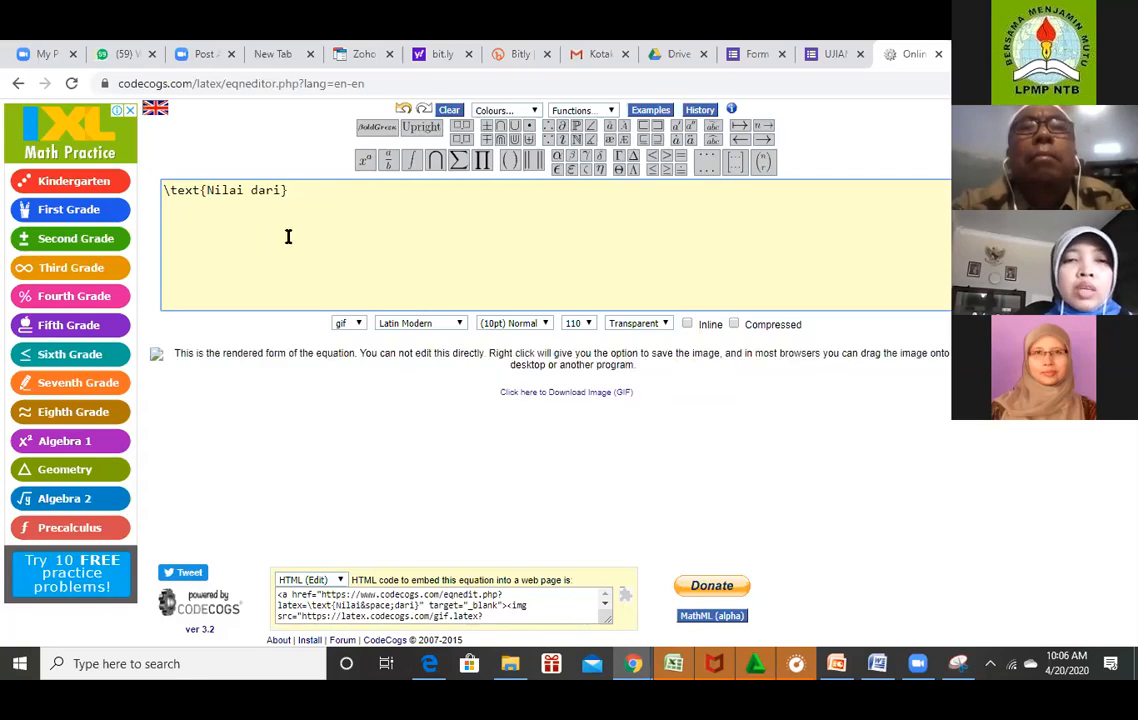
{"action": "key", "text": "BackSpace"}
{"action": "key", "text": "BackSpace"}
{"action": "key", "text": "BackSpace"}
{"action": "key", "text": "BackSpace"}
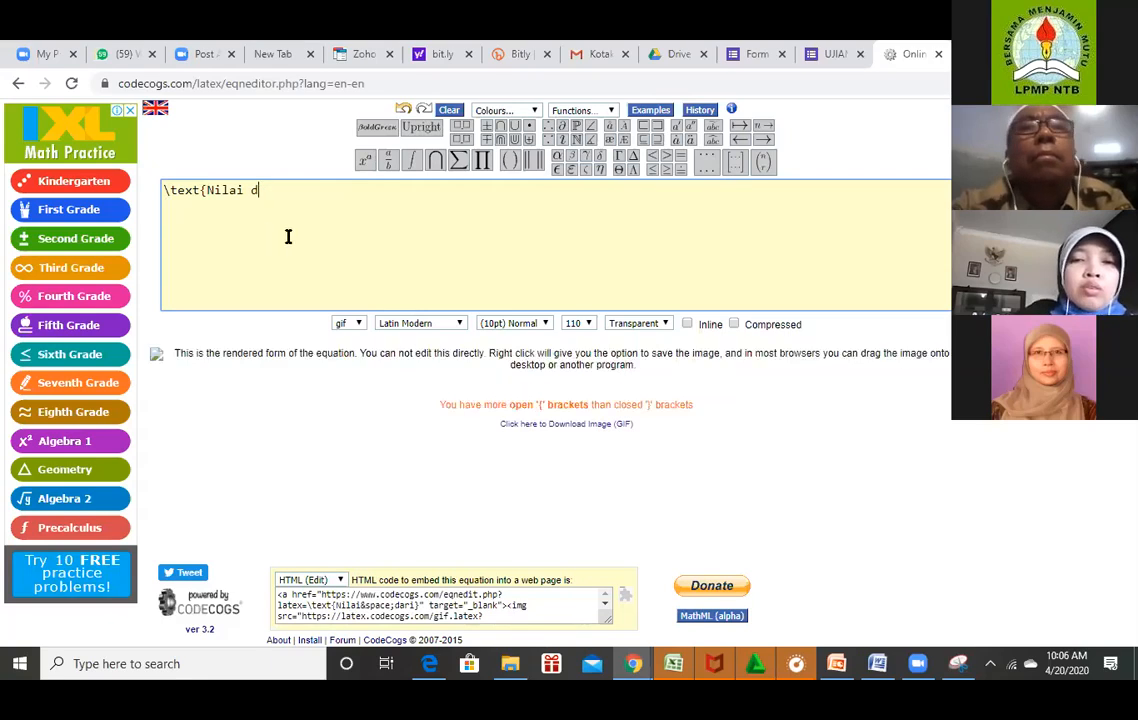
{"action": "key", "text": "BackSpace"}
{"action": "key", "text": "BackSpace"}
{"action": "key", "text": "BackSpace"}
{"action": "key", "text": "BackSpace"}
{"action": "key", "text": "BackSpace"}
{"action": "key", "text": "BackSpace"}
{"action": "key", "text": "BackSpace"}
{"action": "key", "text": "BackSpace"}
{"action": "key", "text": "BackSpace"}
{"action": "key", "text": "BackSpace"}
{"action": "key", "text": "BackSpace"}
{"action": "key", "text": "BackSpace"}
{"action": "key", "text": "BackSpace"}
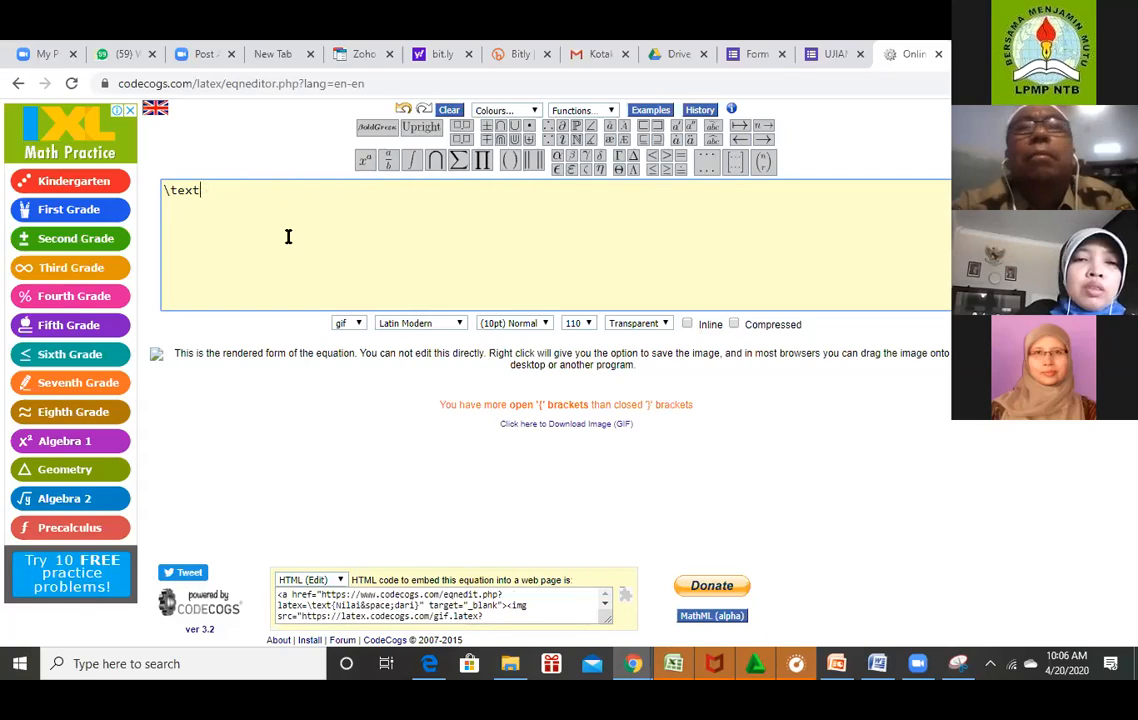
{"action": "type", "text": "Te"}
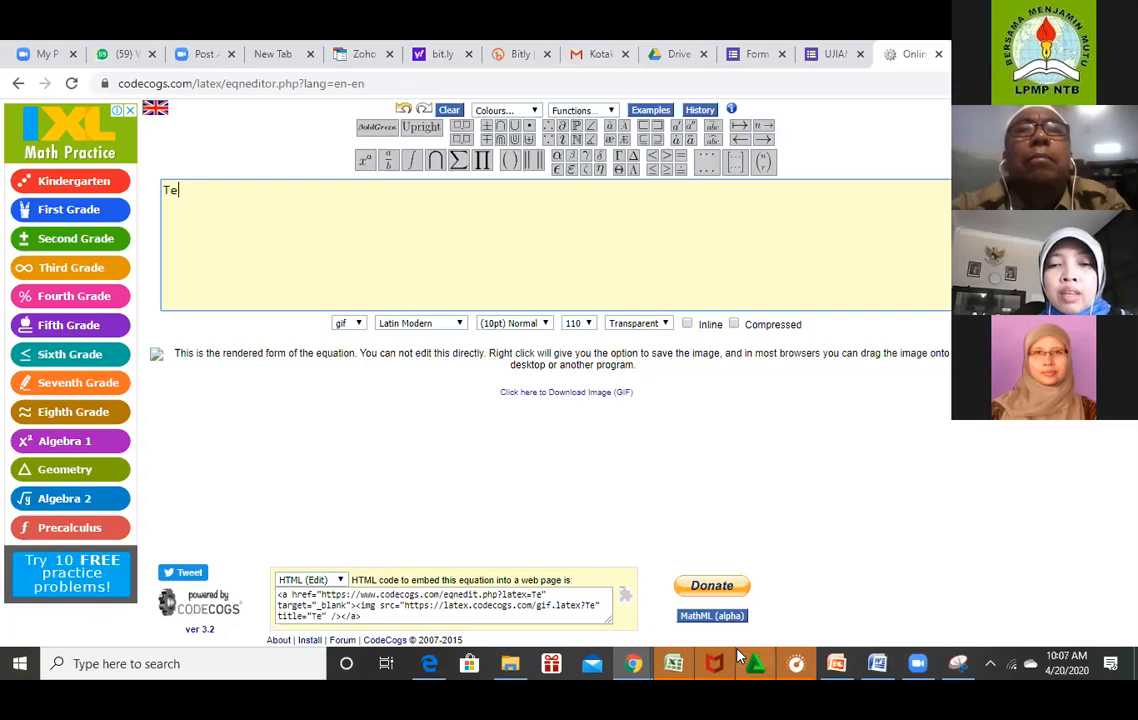
{"action": "mouse_move", "coordinate": [633, 662]}
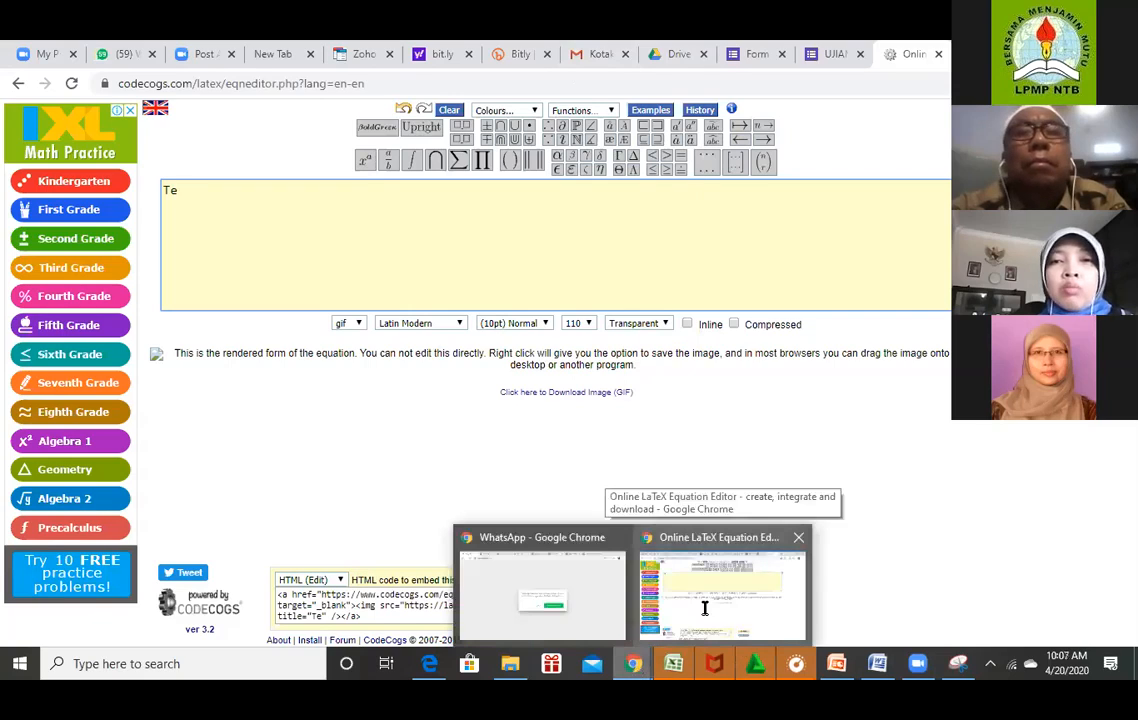
Give the cube-root question 15 points with only 65 correct, bringing the total to 100.
{"action": "left_click", "coordinate": [740, 53]}
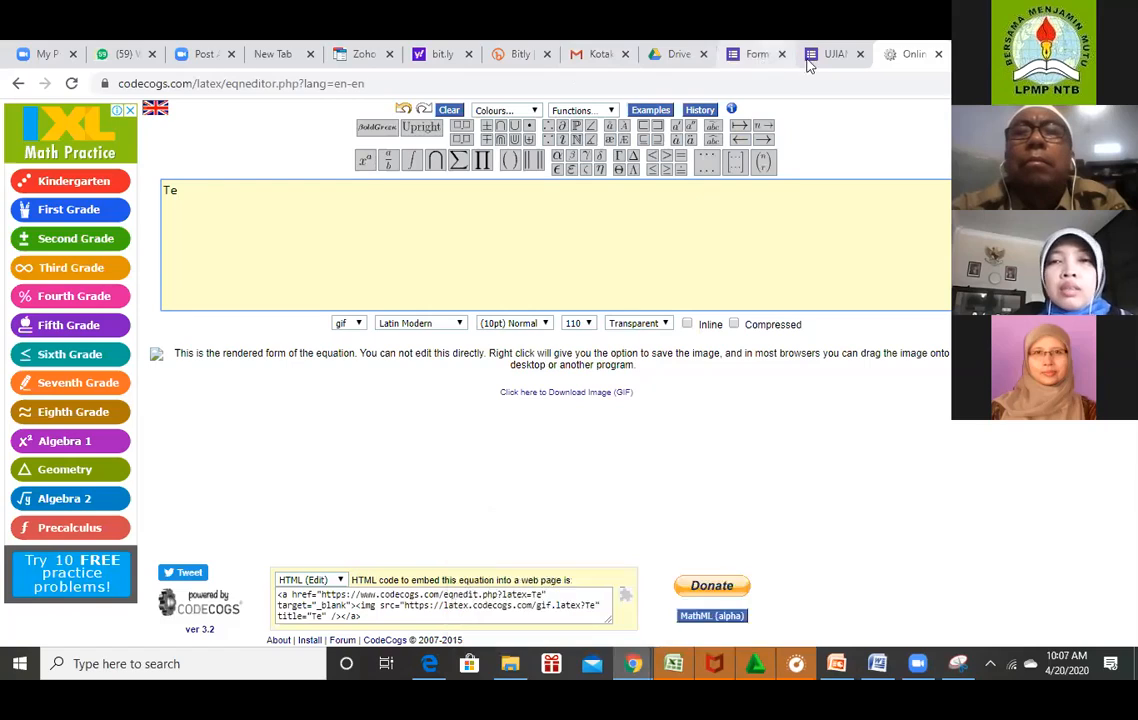
{"action": "left_click", "coordinate": [836, 56]}
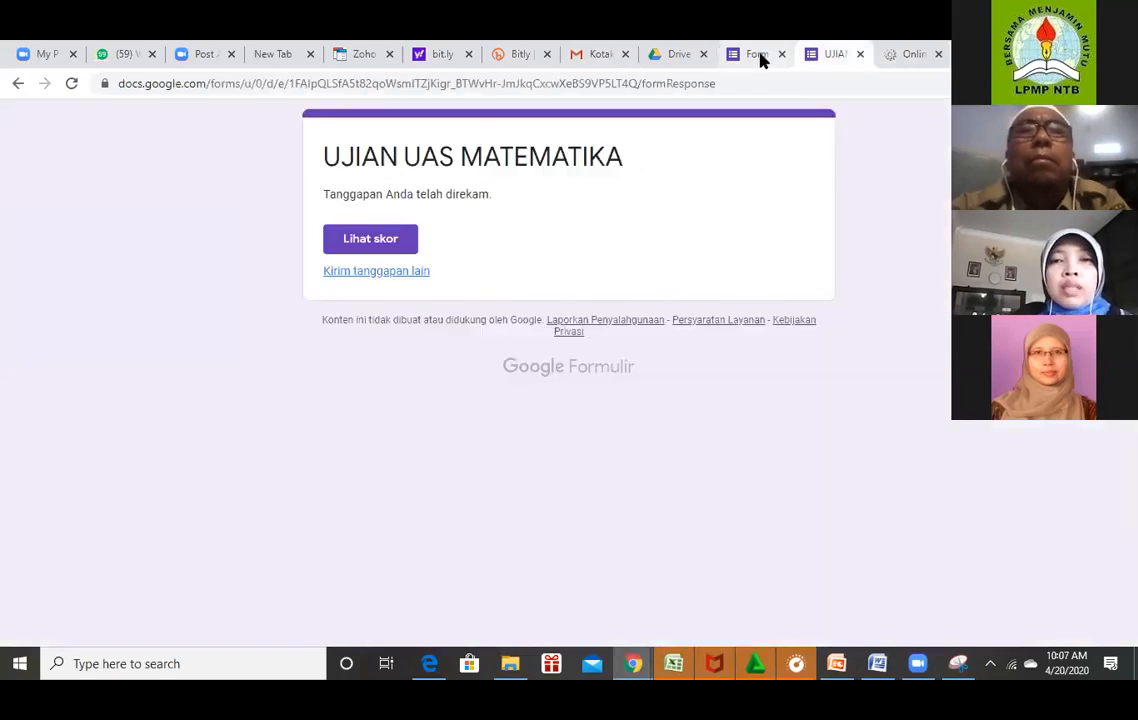
{"action": "left_click", "coordinate": [758, 56]}
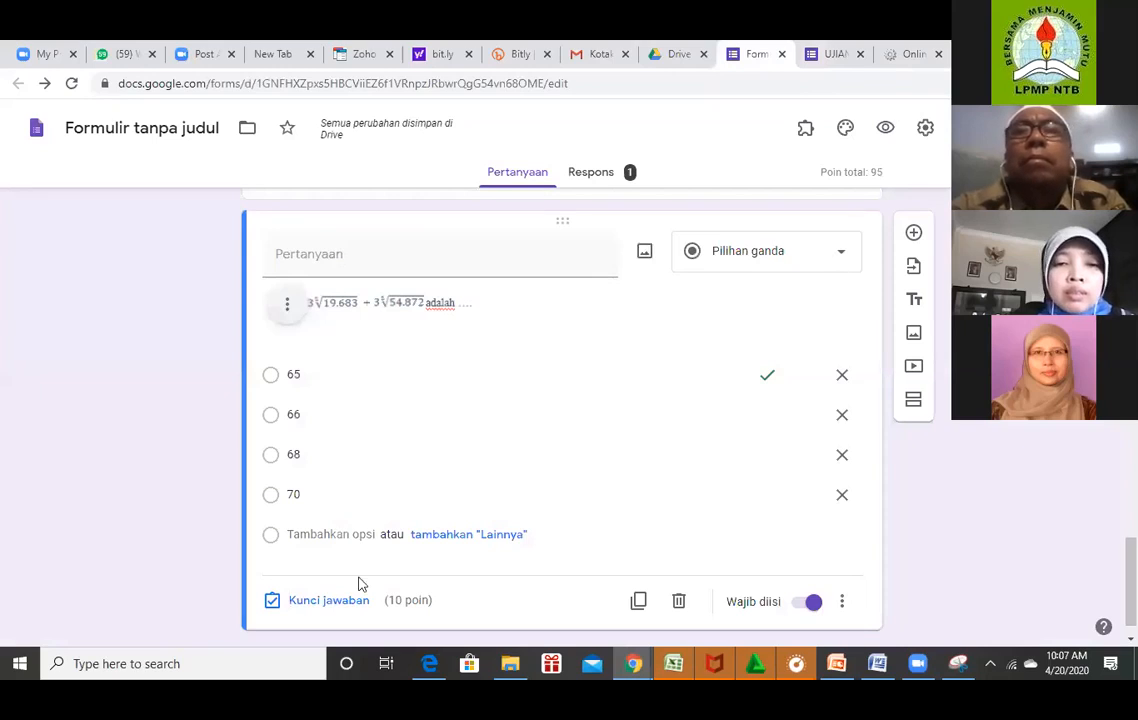
{"action": "left_click", "coordinate": [339, 601]}
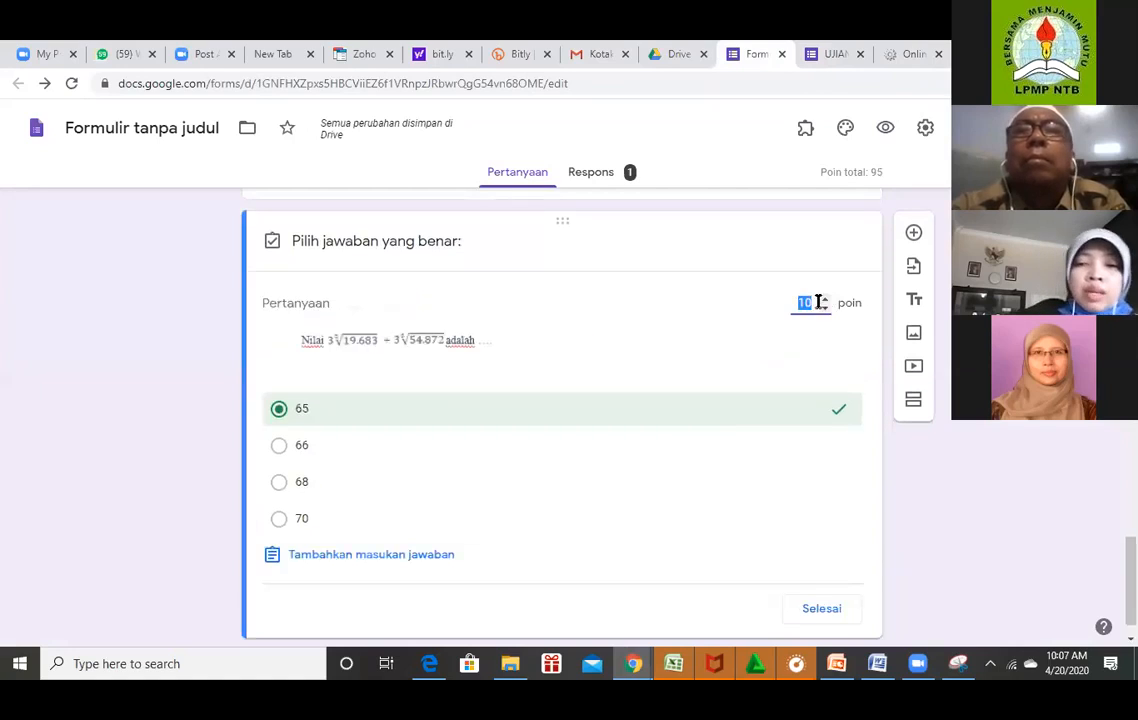
{"action": "type", "text": "1"}
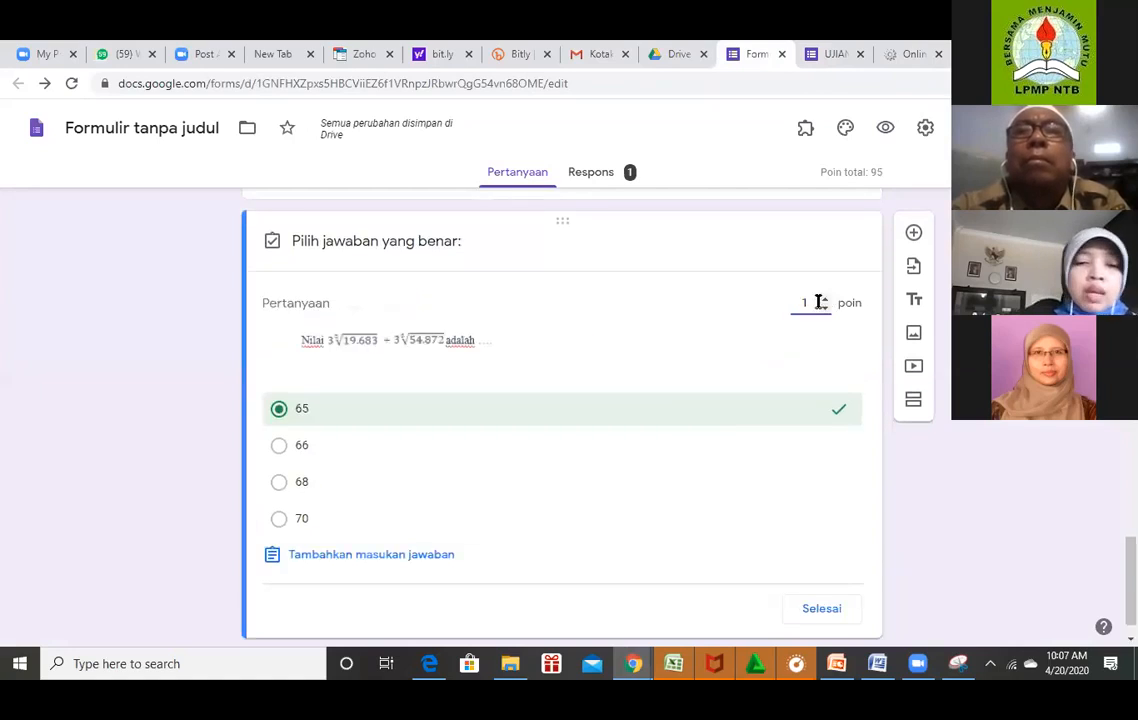
{"action": "type", "text": "6"}
{"action": "key", "text": "BackSpace"}
{"action": "type", "text": "5"}
{"action": "left_click", "coordinate": [580, 486]}
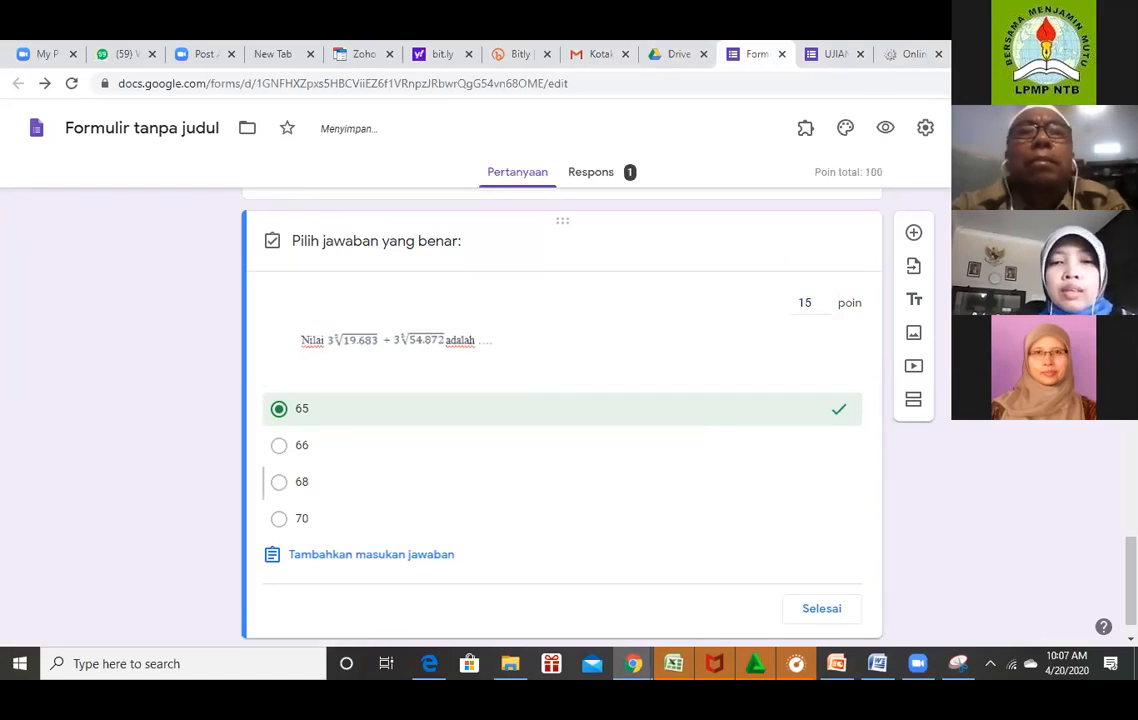
{"action": "left_click", "coordinate": [300, 484]}
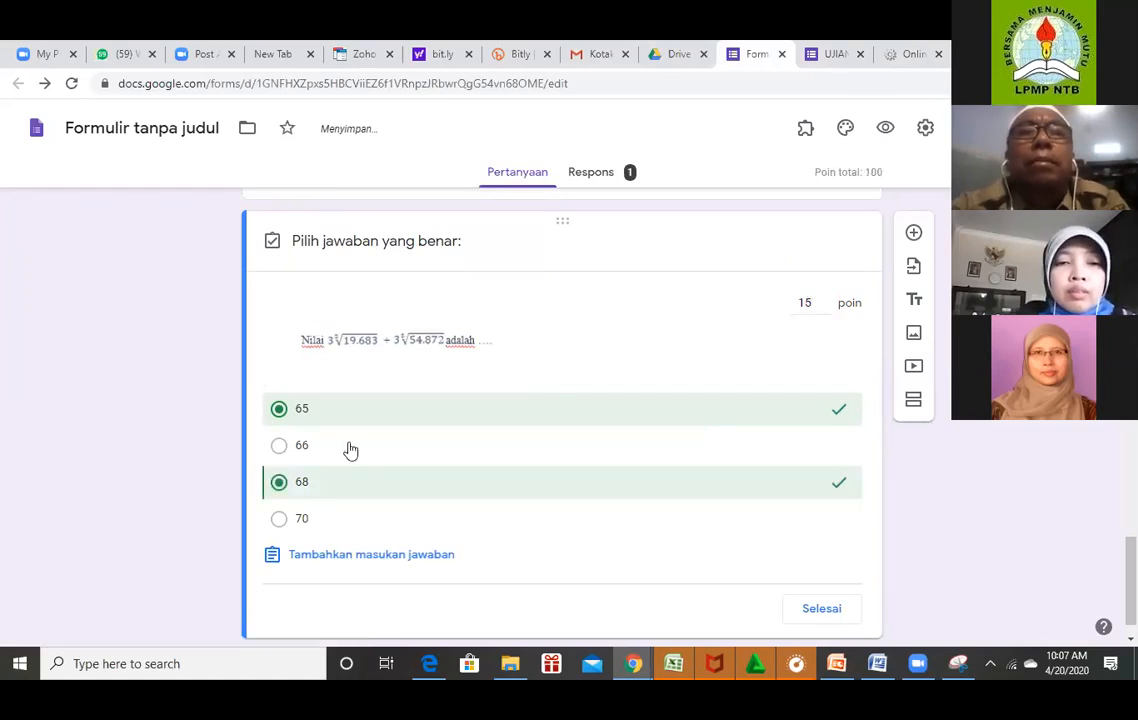
{"action": "left_click", "coordinate": [297, 490]}
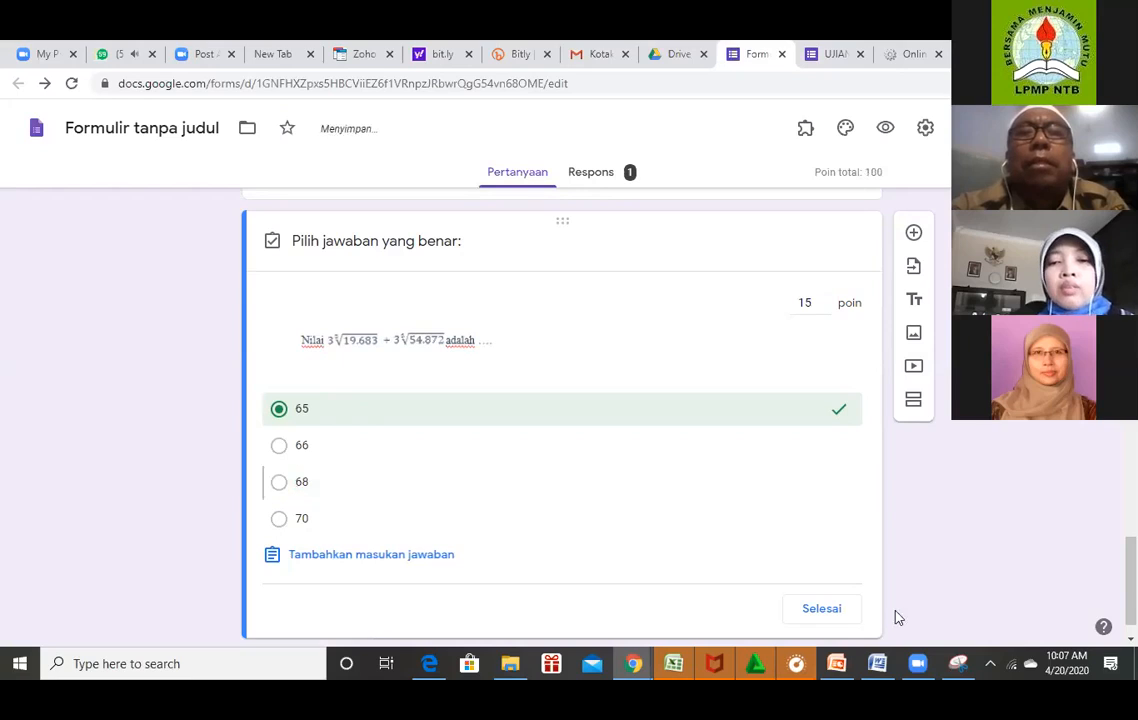
{"action": "left_click", "coordinate": [819, 608]}
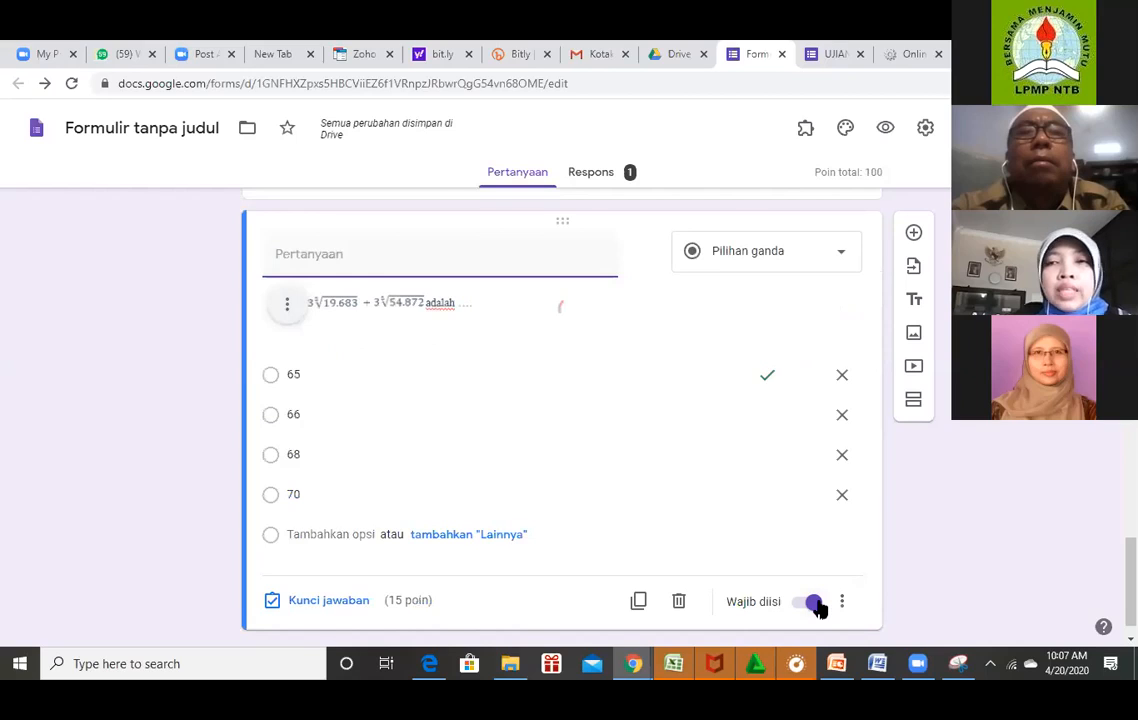
Open the student preview of the UJIAN UAS MATEMATIKA form.
{"action": "scroll", "coordinate": [820, 610], "scroll_direction": "up", "scroll_amount": 10}
{"action": "scroll", "coordinate": [820, 610], "scroll_direction": "up", "scroll_amount": 10}
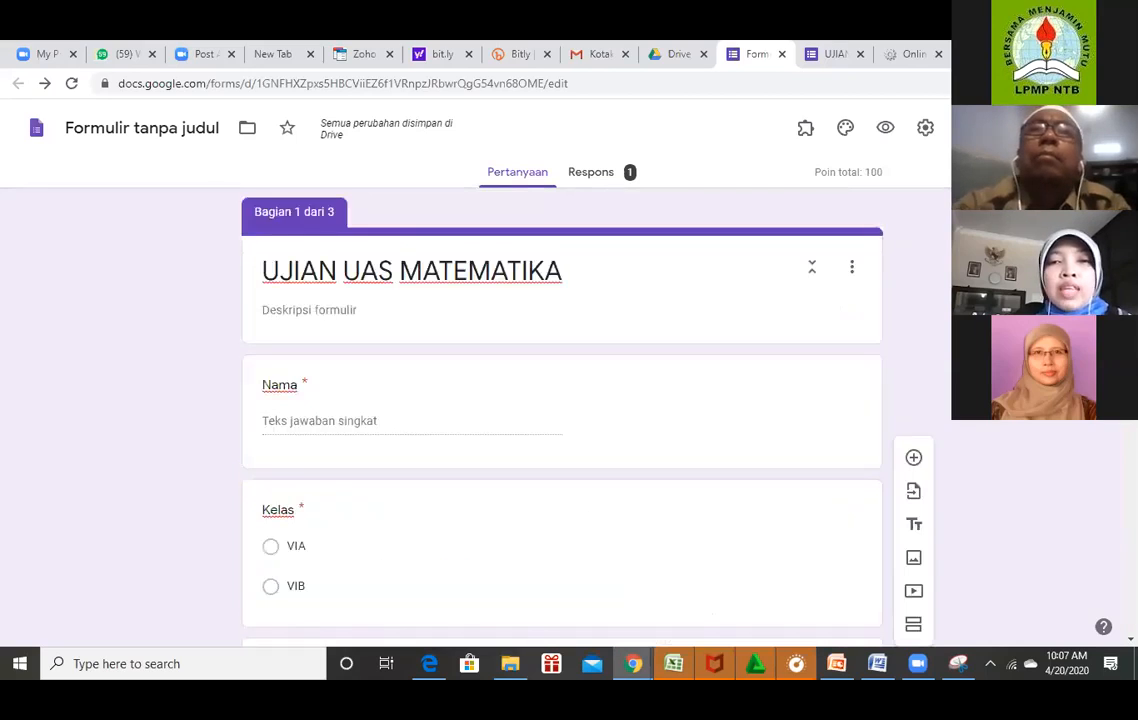
{"action": "left_click", "coordinate": [891, 136]}
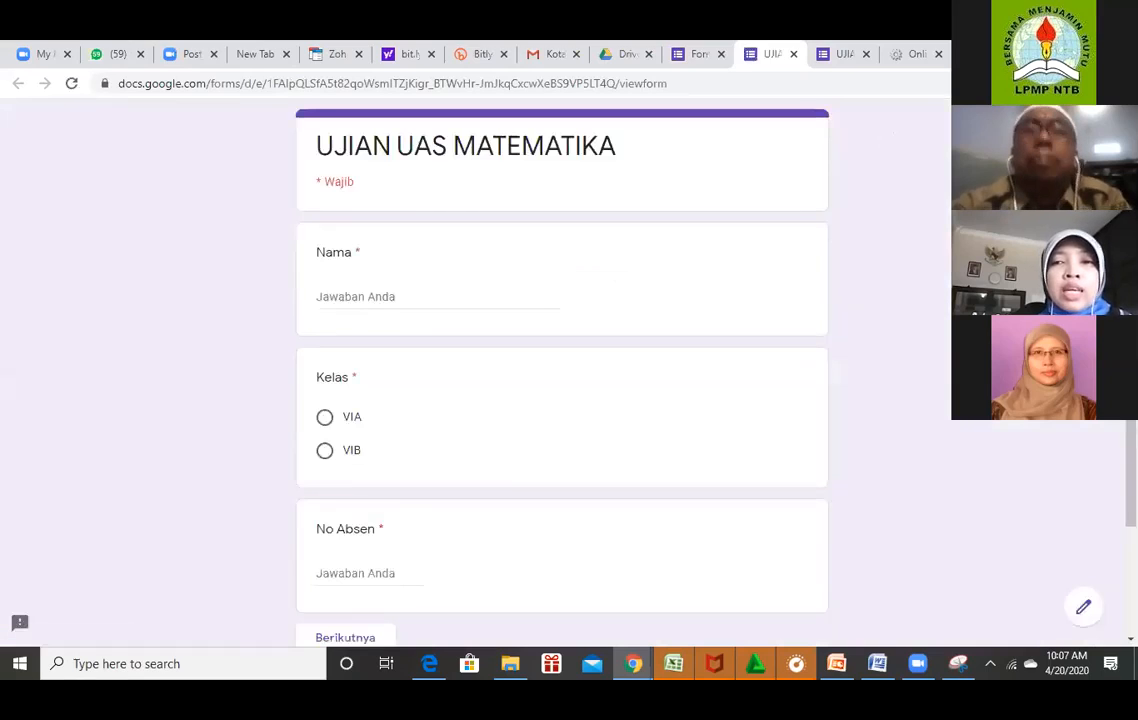
{"action": "scroll", "coordinate": [562, 400], "scroll_direction": "down", "scroll_amount": 3}
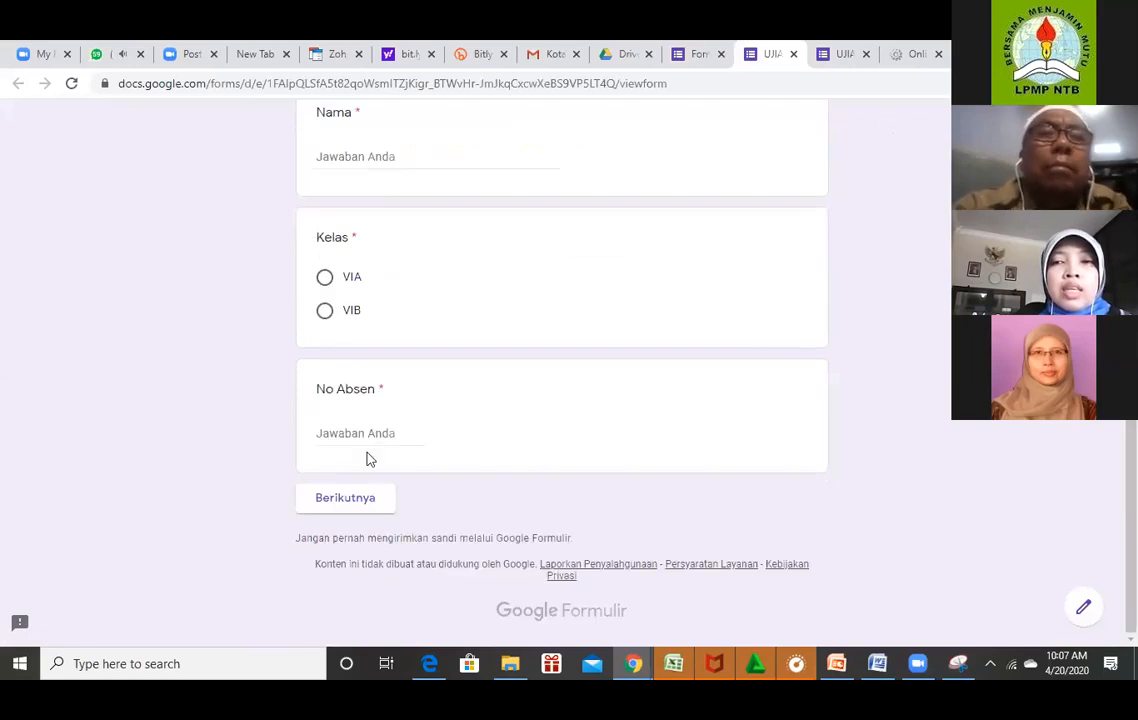
{"action": "scroll", "coordinate": [431, 215], "scroll_direction": "up", "scroll_amount": 1}
Fill in a test student name, class VIA and No Absen 18, then continue.
{"action": "left_click", "coordinate": [431, 215]}
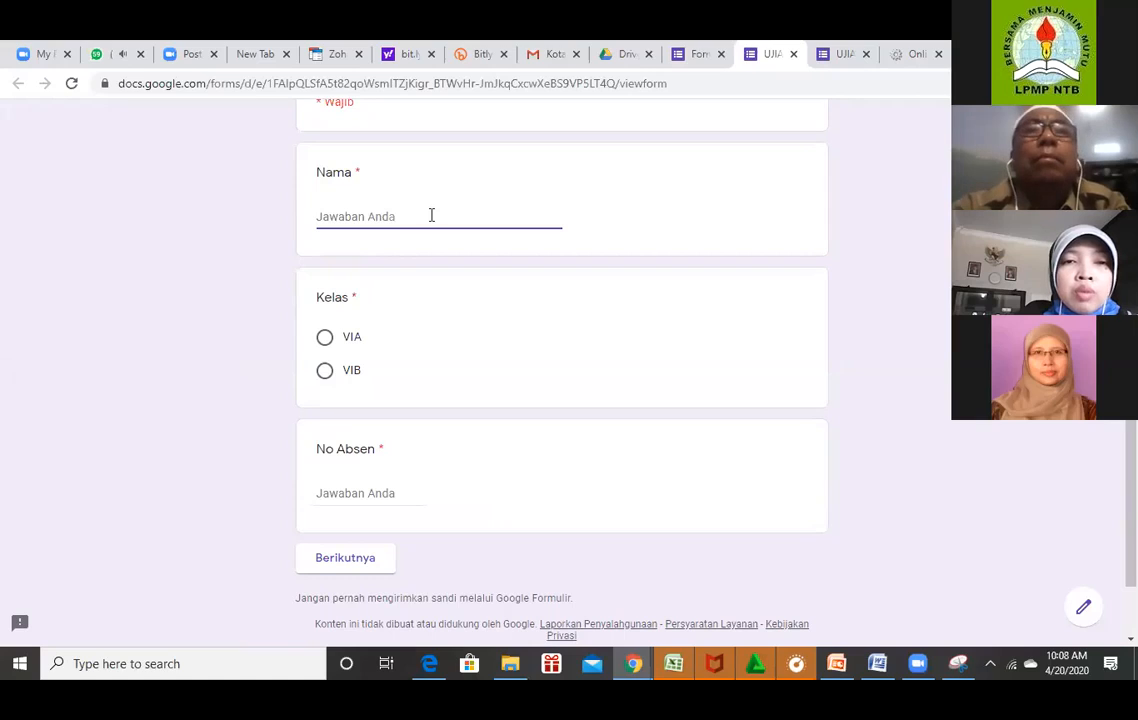
{"action": "type", "text": "yu"}
{"action": "left_click", "coordinate": [327, 338]}
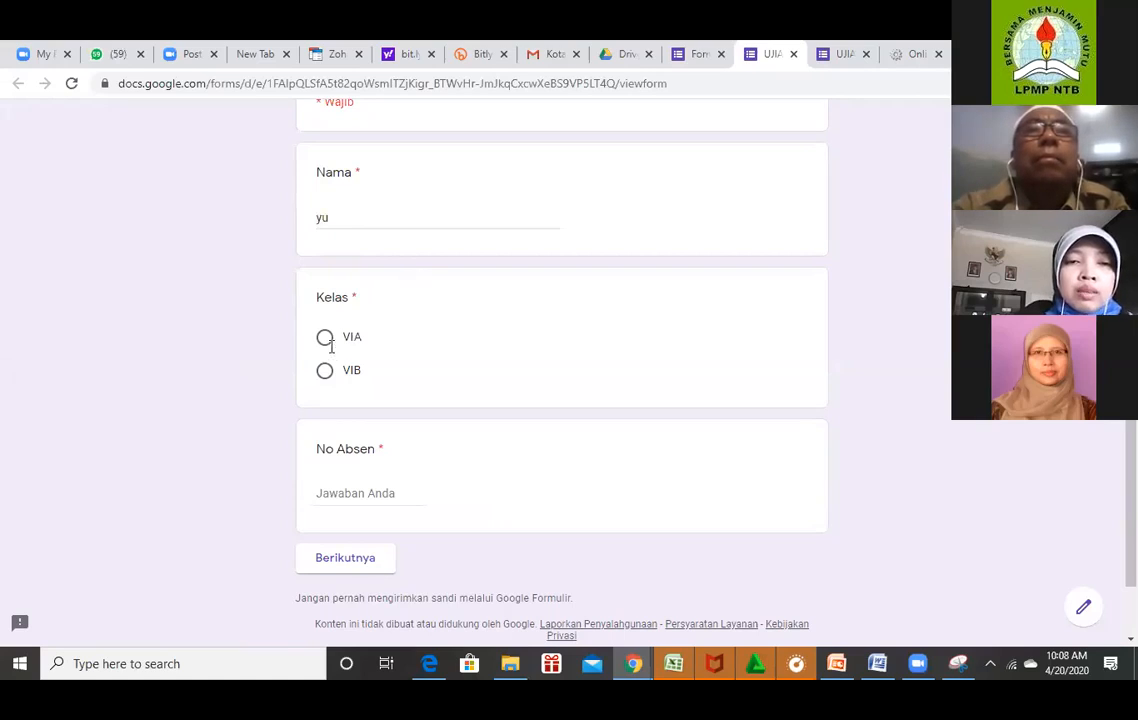
{"action": "left_click", "coordinate": [353, 494]}
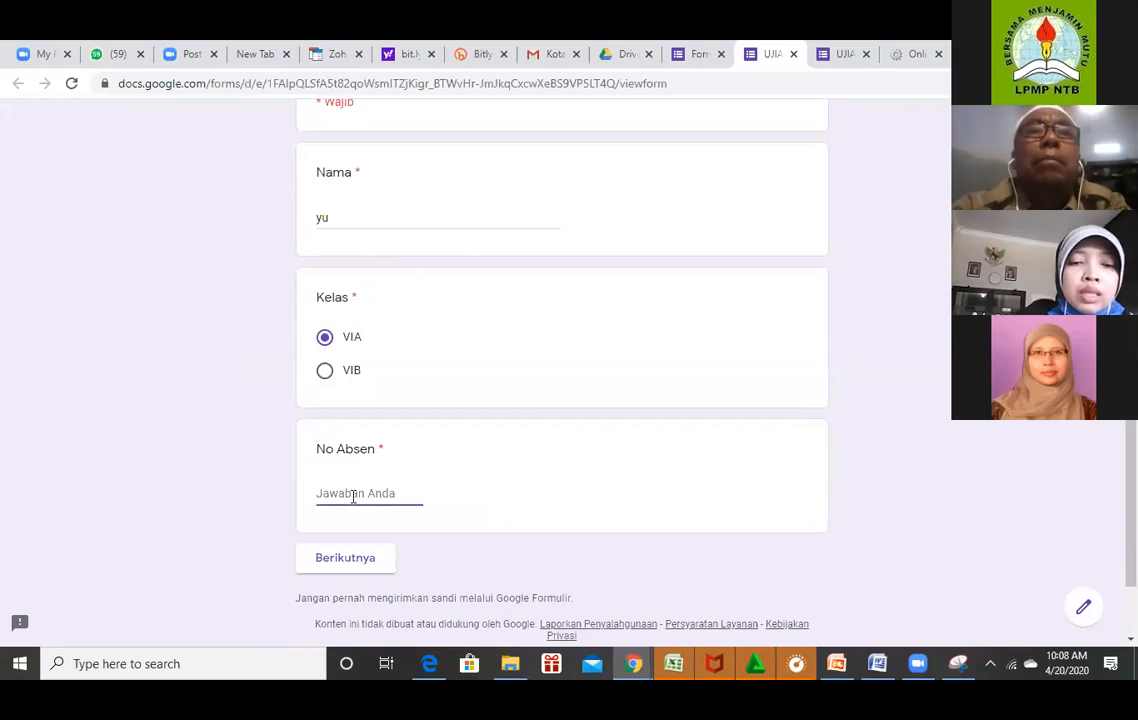
{"action": "type", "text": "18"}
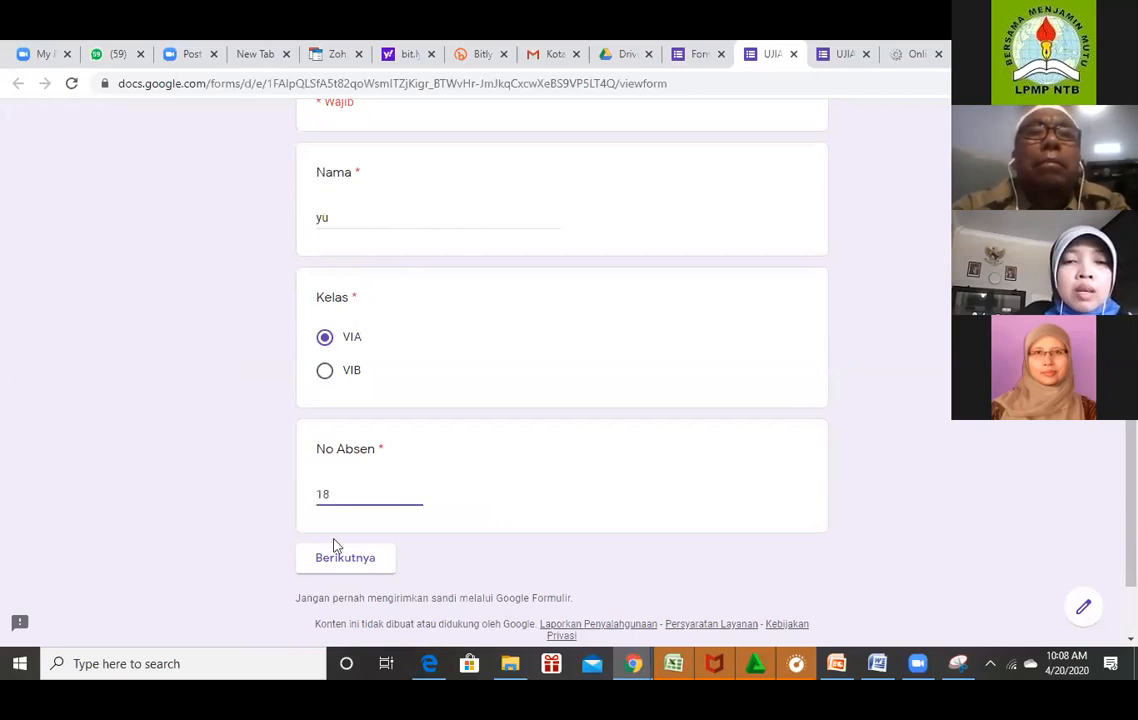
{"action": "left_click", "coordinate": [342, 561]}
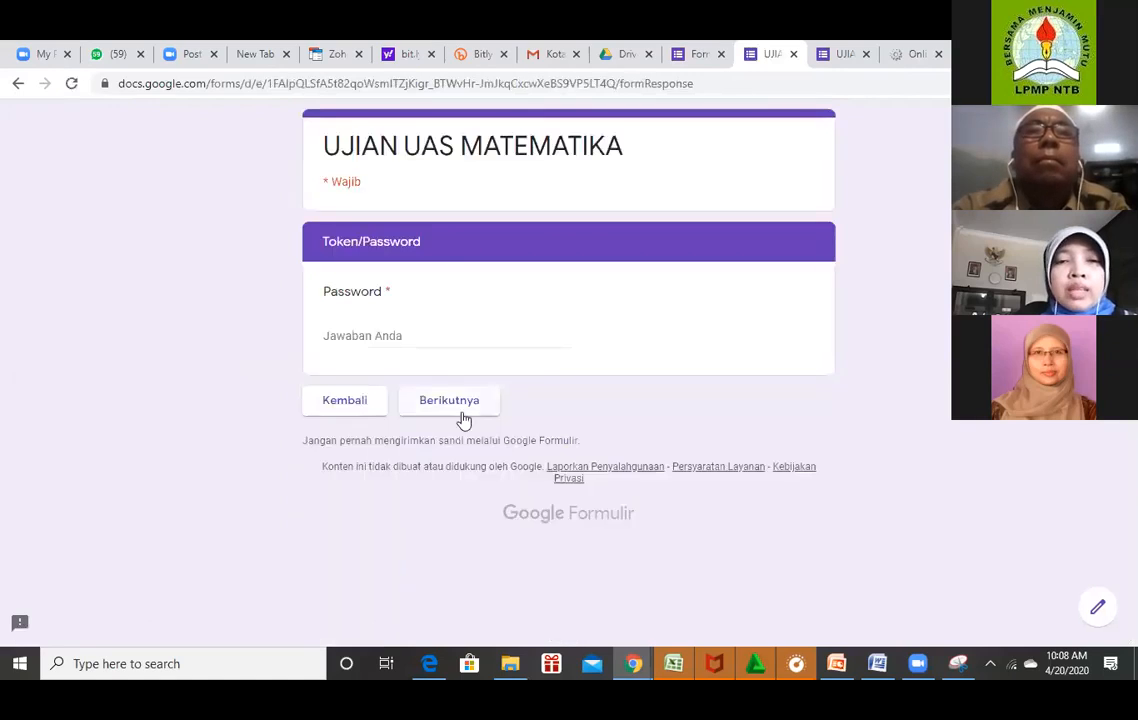
Enter the exam token password to reach the question page.
{"action": "left_click", "coordinate": [453, 337]}
{"action": "type", "text": "MATEMATIKA"}
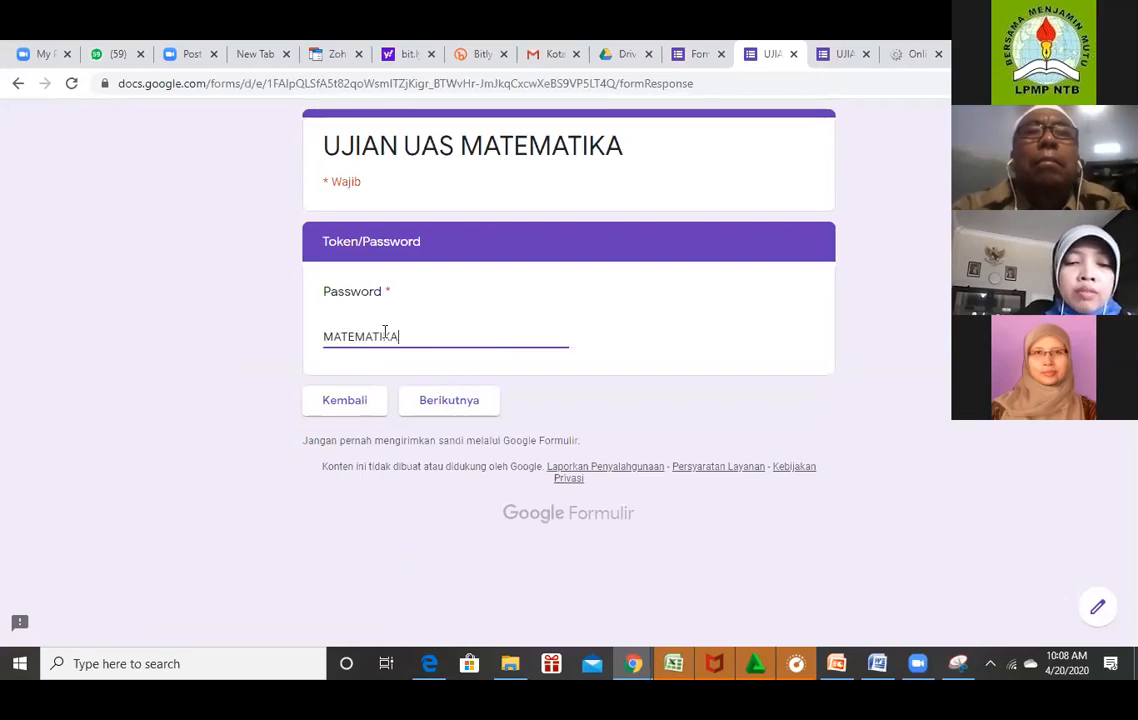
{"action": "type", "text": "VI"}
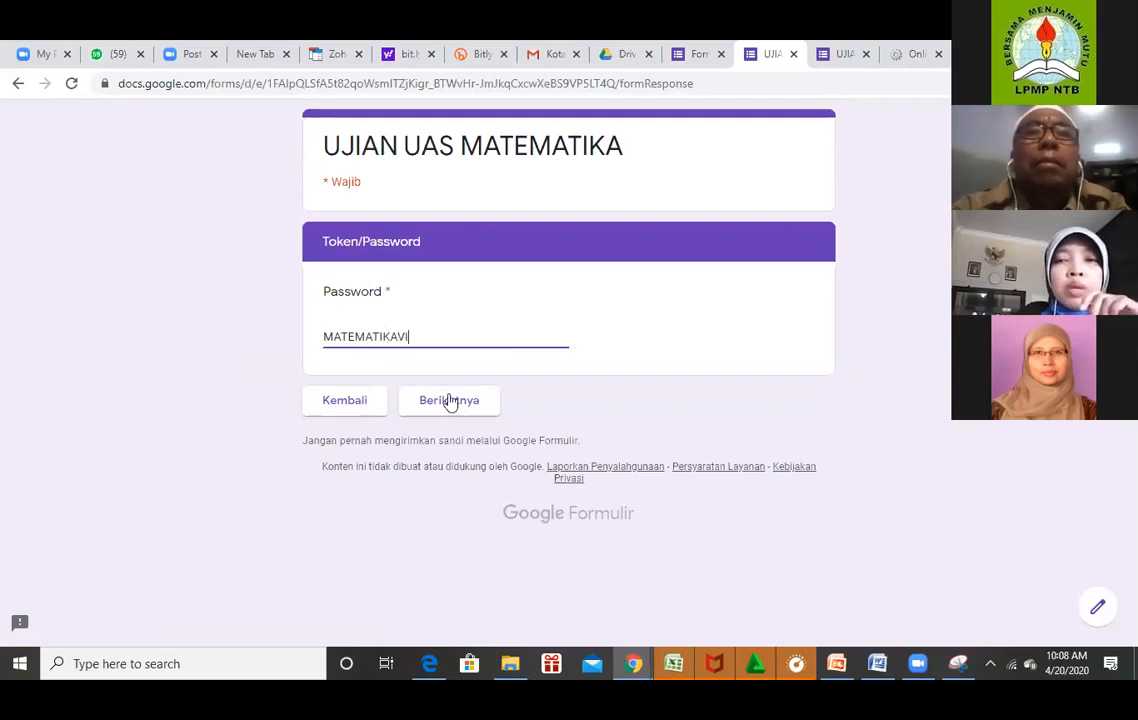
{"action": "left_click", "coordinate": [450, 400]}
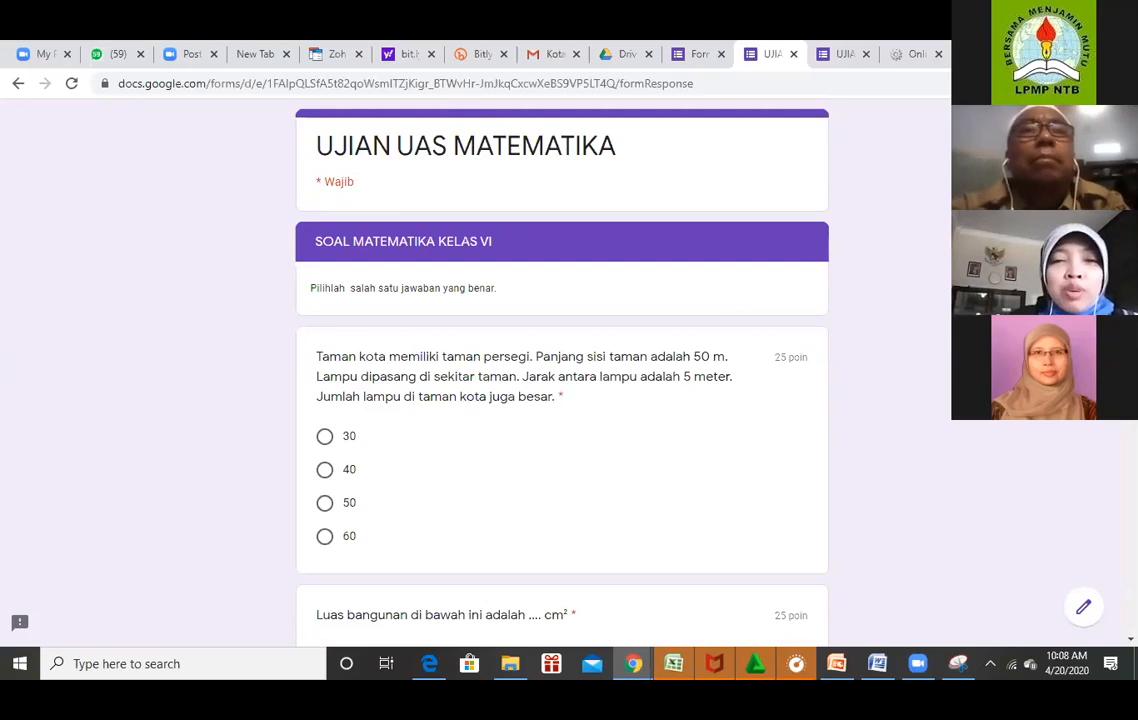
Scroll through the SOAL MATEMATIKA KELAS VI questions, ending back at the top of the page.
{"action": "scroll", "coordinate": [562, 400], "scroll_direction": "down", "scroll_amount": 2}
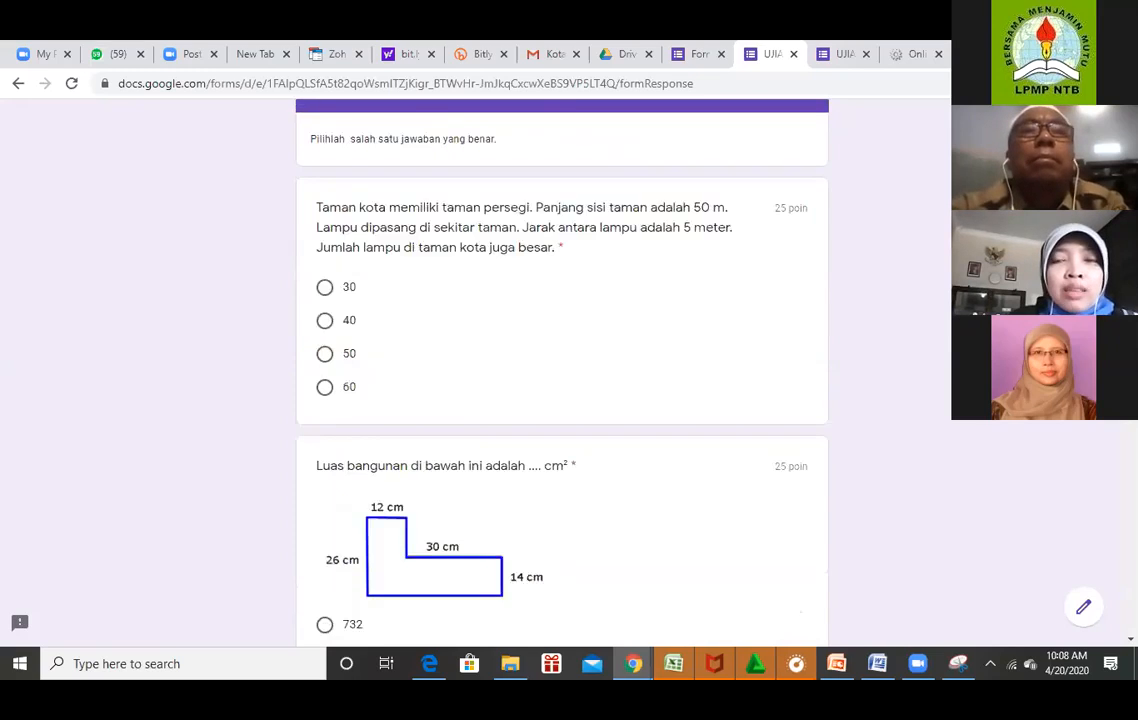
{"action": "scroll", "coordinate": [562, 400], "scroll_direction": "up", "scroll_amount": 1}
{"action": "scroll", "coordinate": [562, 400], "scroll_direction": "up", "scroll_amount": 1}
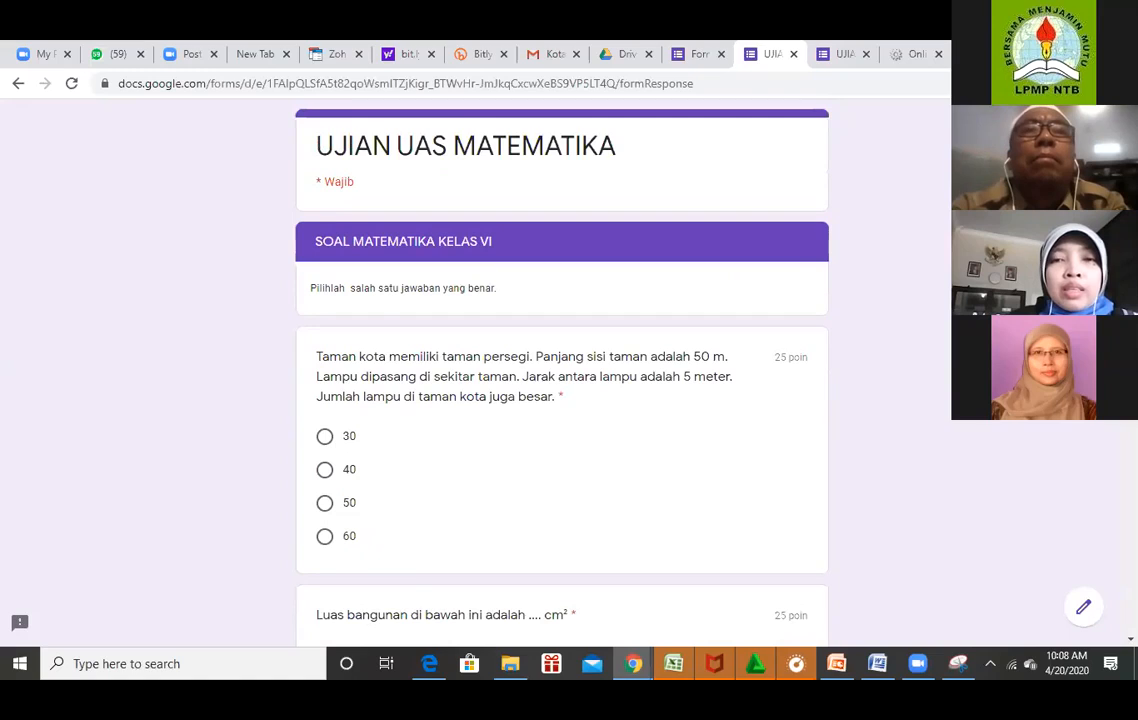
{"action": "scroll", "coordinate": [562, 400], "scroll_direction": "down", "scroll_amount": 2}
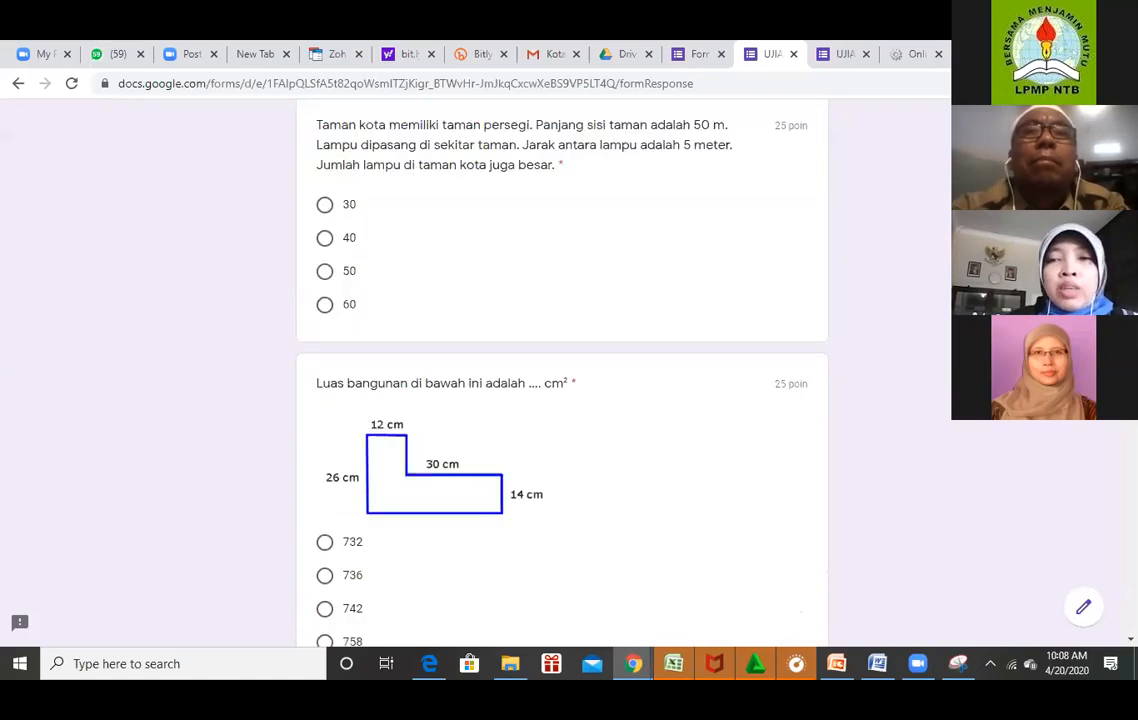
{"action": "scroll", "coordinate": [562, 400], "scroll_direction": "down", "scroll_amount": 2}
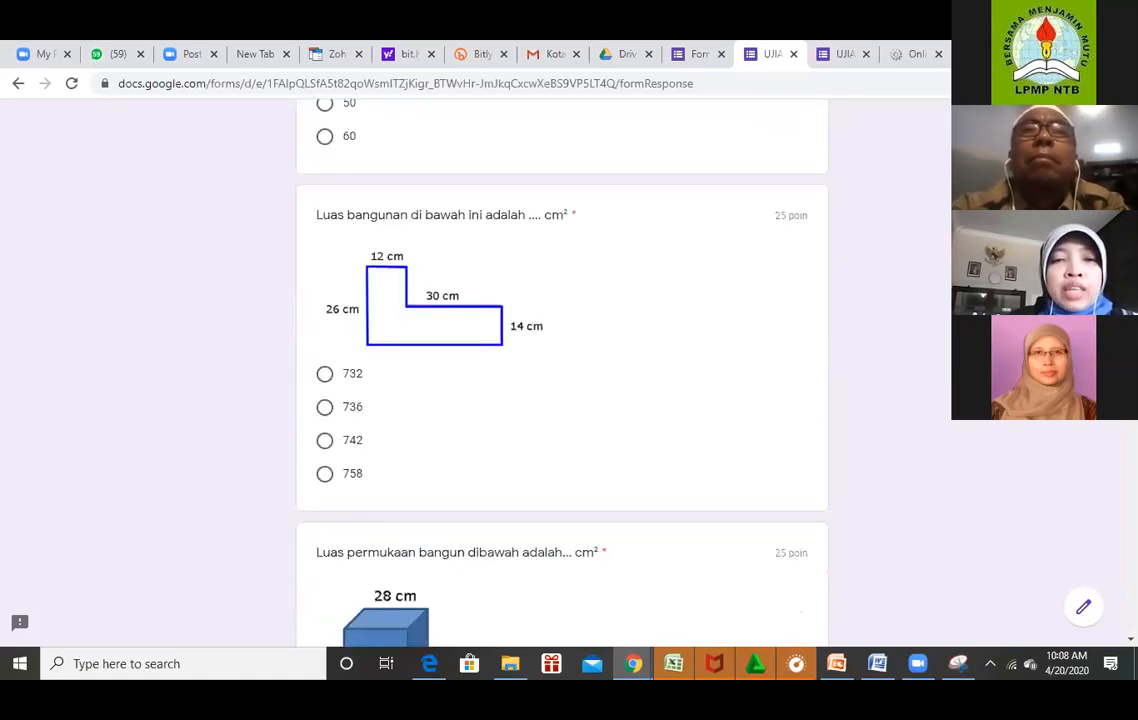
{"action": "scroll", "coordinate": [562, 400], "scroll_direction": "down", "scroll_amount": 3}
{"action": "scroll", "coordinate": [562, 400], "scroll_direction": "down", "scroll_amount": 3}
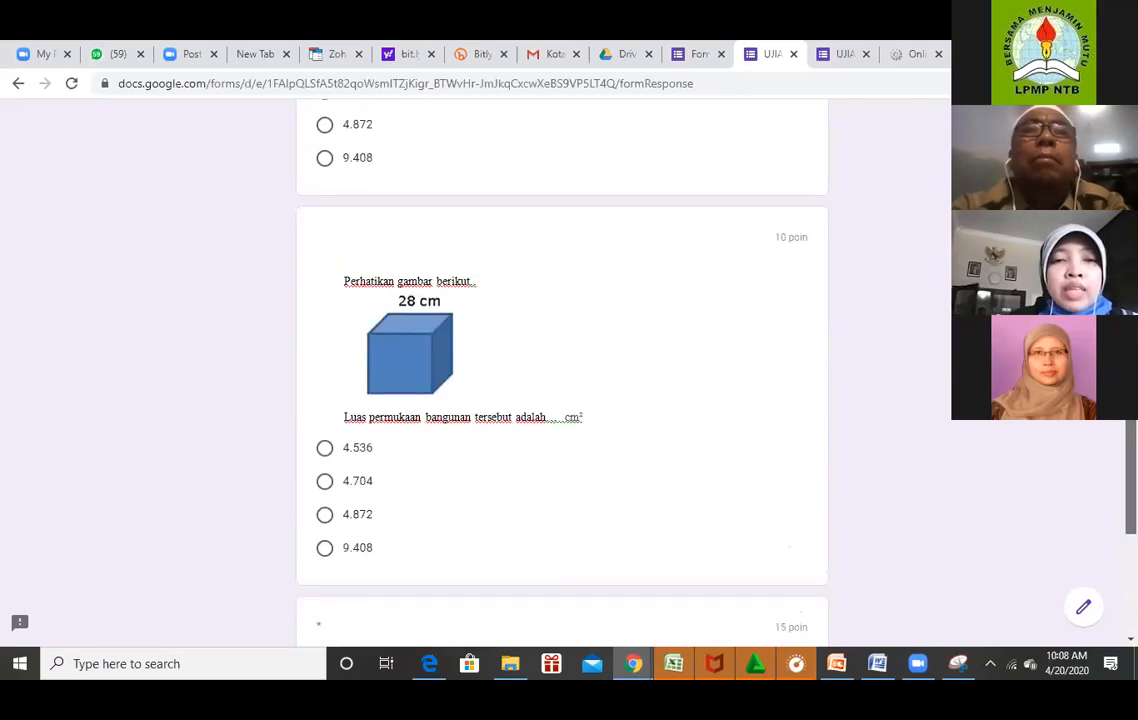
{"action": "scroll", "coordinate": [562, 400], "scroll_direction": "down", "scroll_amount": 2}
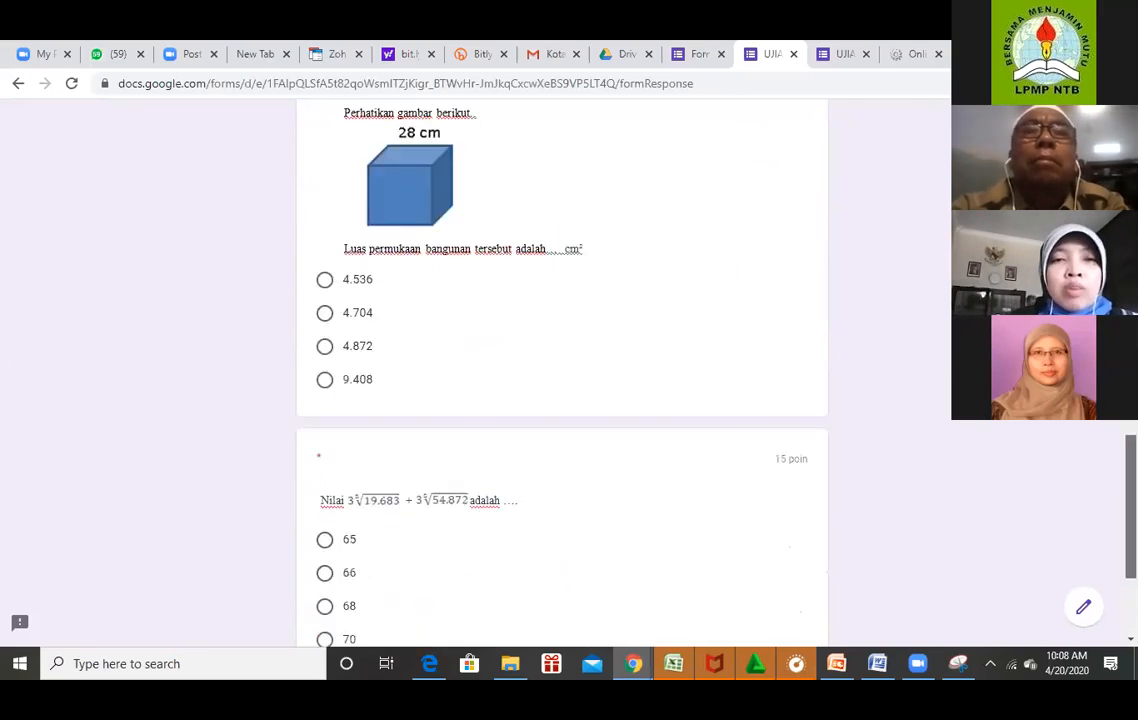
{"action": "scroll", "coordinate": [630, 226], "scroll_direction": "up", "scroll_amount": 4}
{"action": "scroll", "coordinate": [630, 226], "scroll_direction": "up", "scroll_amount": 4}
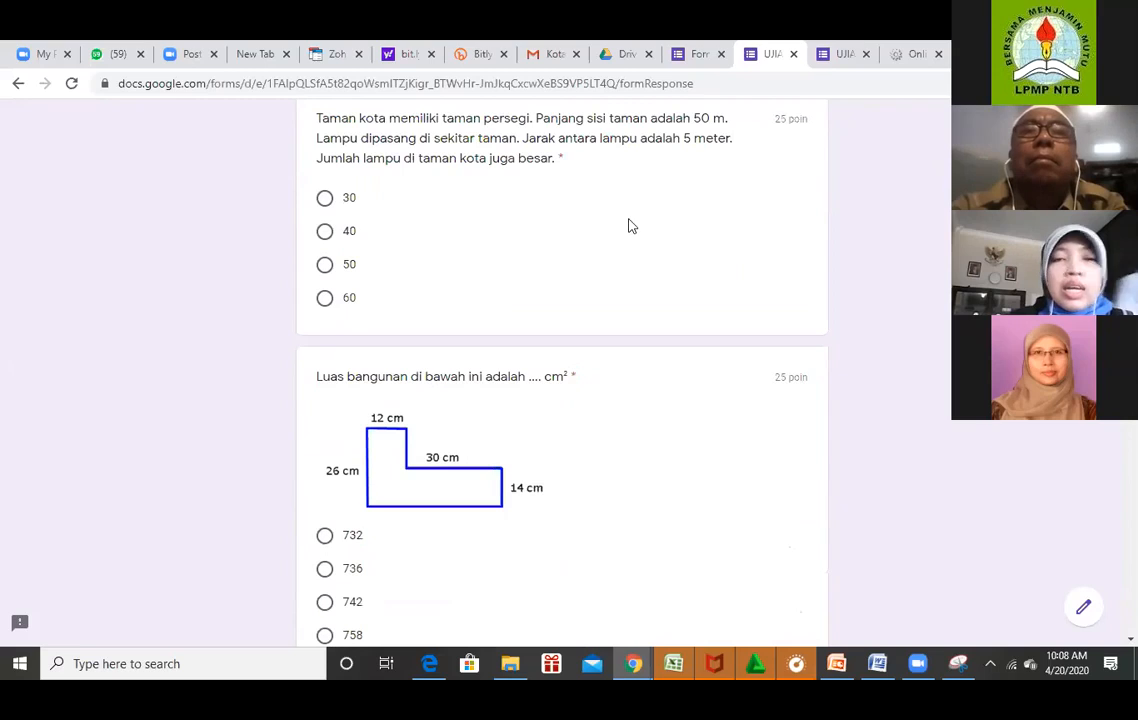
{"action": "scroll", "coordinate": [630, 226], "scroll_direction": "up", "scroll_amount": 1}
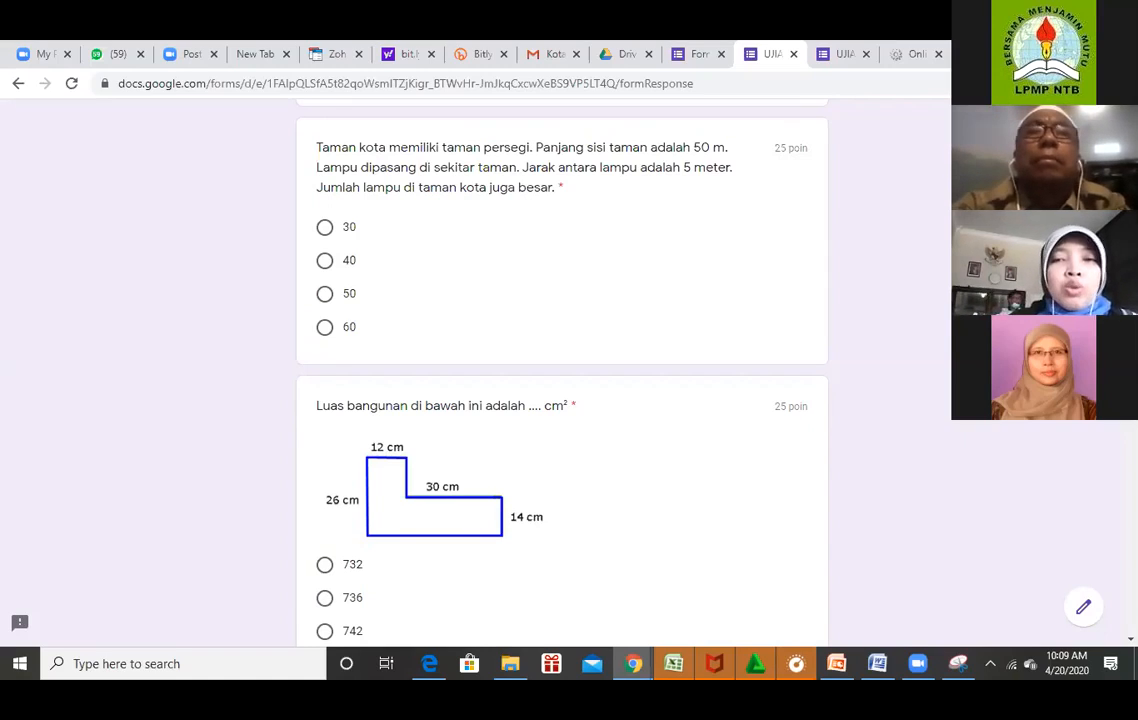
{"action": "scroll", "coordinate": [562, 370], "scroll_direction": "down", "scroll_amount": 1}
{"action": "scroll", "coordinate": [562, 370], "scroll_direction": "down", "scroll_amount": 2}
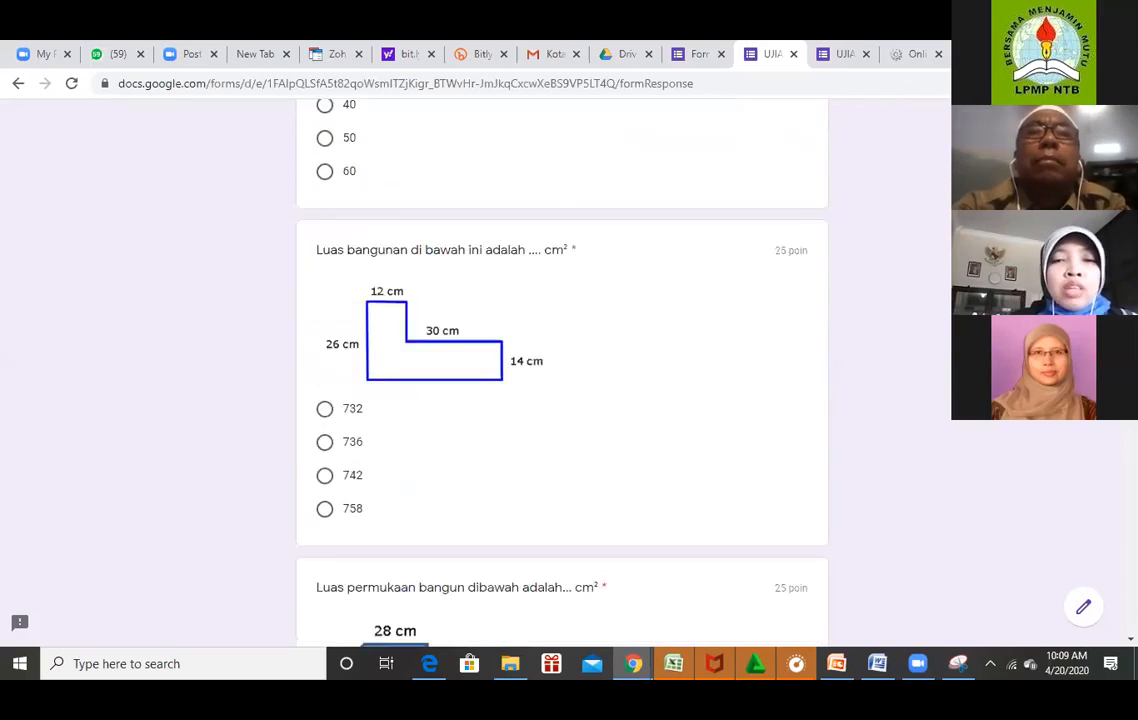
{"action": "scroll", "coordinate": [562, 370], "scroll_direction": "down", "scroll_amount": 2}
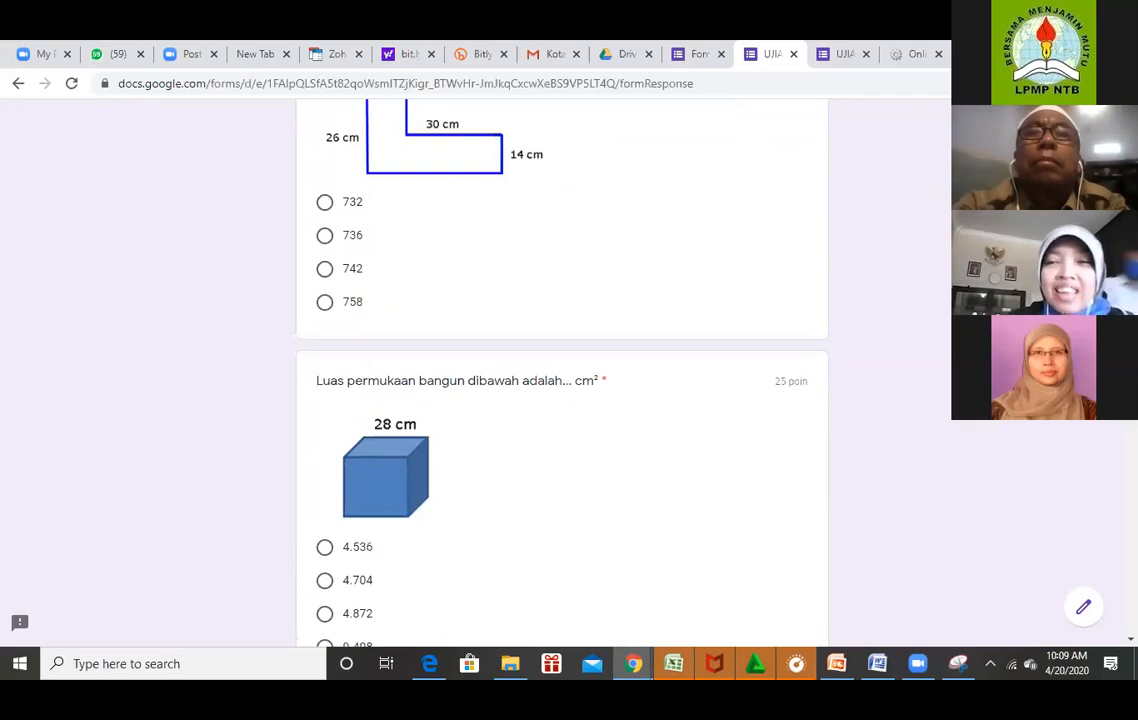
{"action": "scroll", "coordinate": [562, 370], "scroll_direction": "down", "scroll_amount": 2}
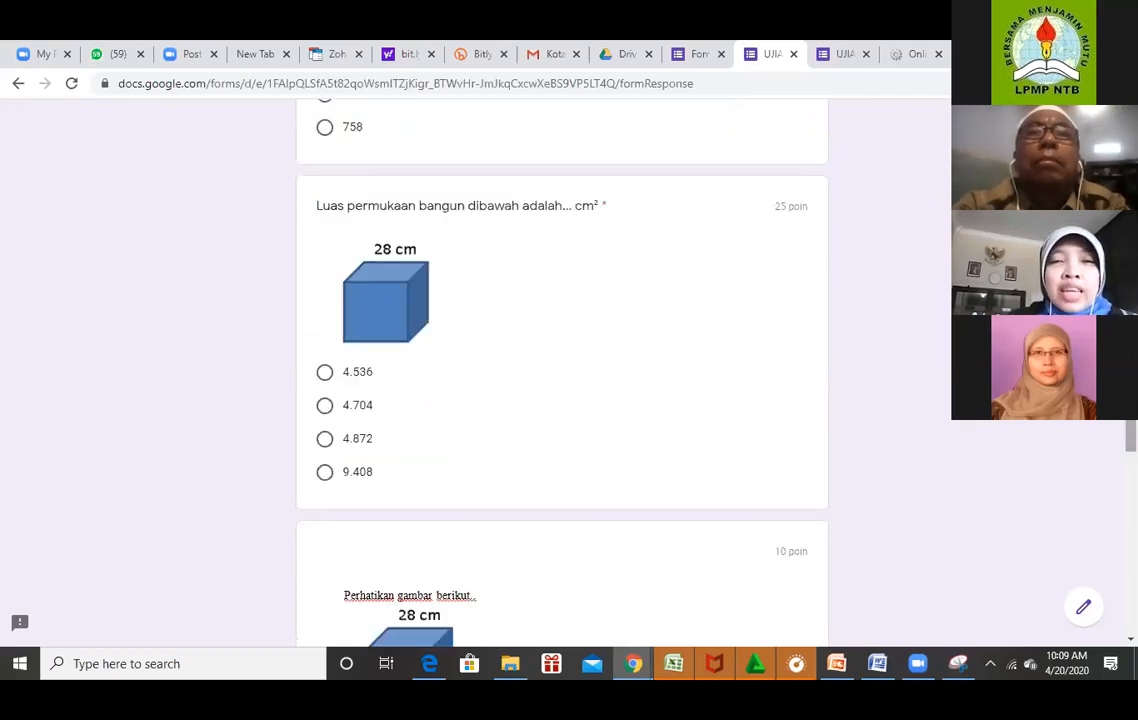
{"action": "scroll", "coordinate": [562, 370], "scroll_direction": "up", "scroll_amount": 3}
{"action": "scroll", "coordinate": [562, 370], "scroll_direction": "down", "scroll_amount": 2}
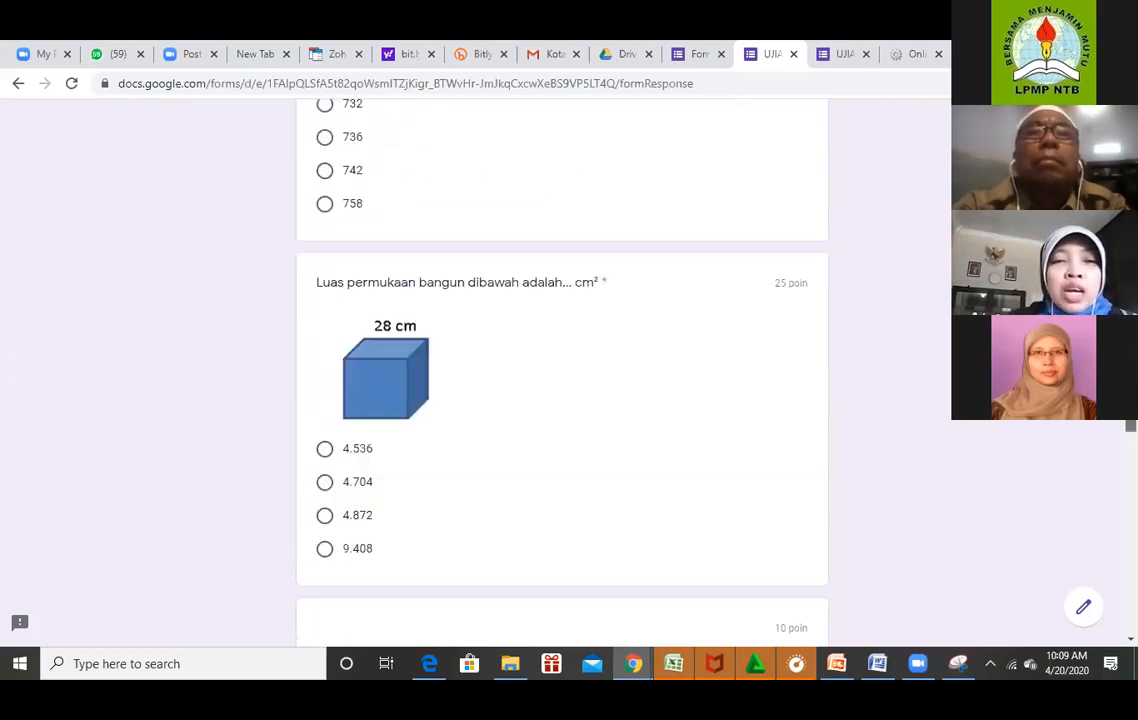
{"action": "scroll", "coordinate": [562, 370], "scroll_direction": "down", "scroll_amount": 5}
{"action": "scroll", "coordinate": [434, 470], "scroll_direction": "down", "scroll_amount": 3}
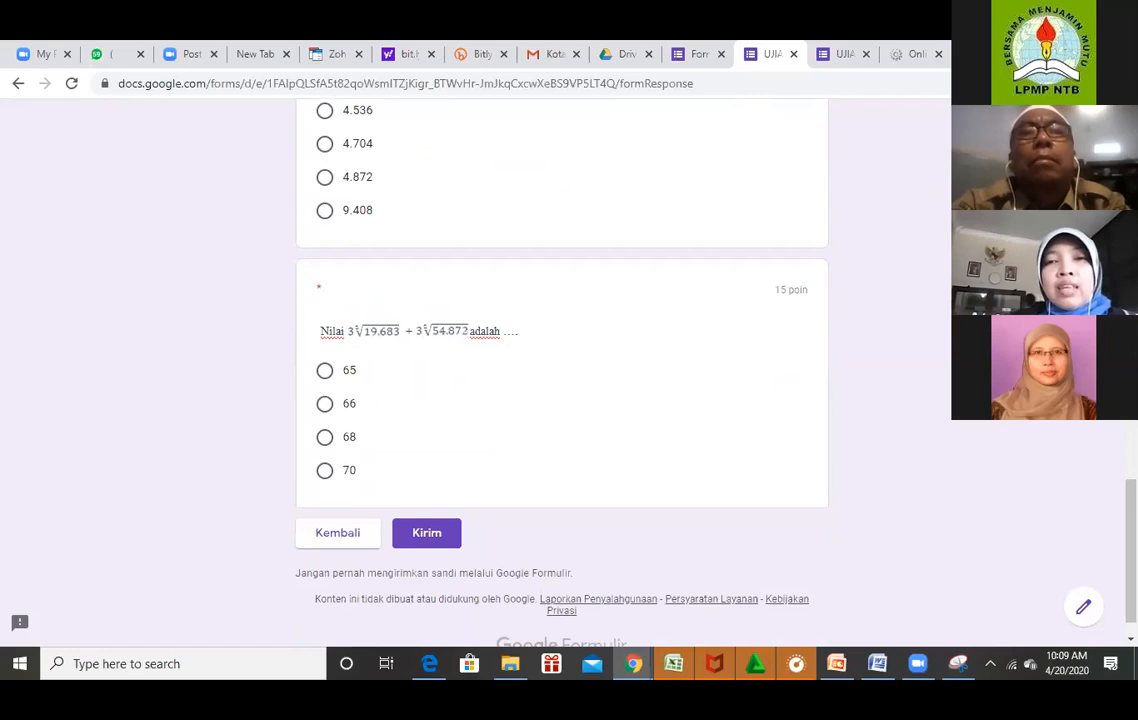
{"action": "scroll", "coordinate": [562, 400], "scroll_direction": "up", "scroll_amount": 6}
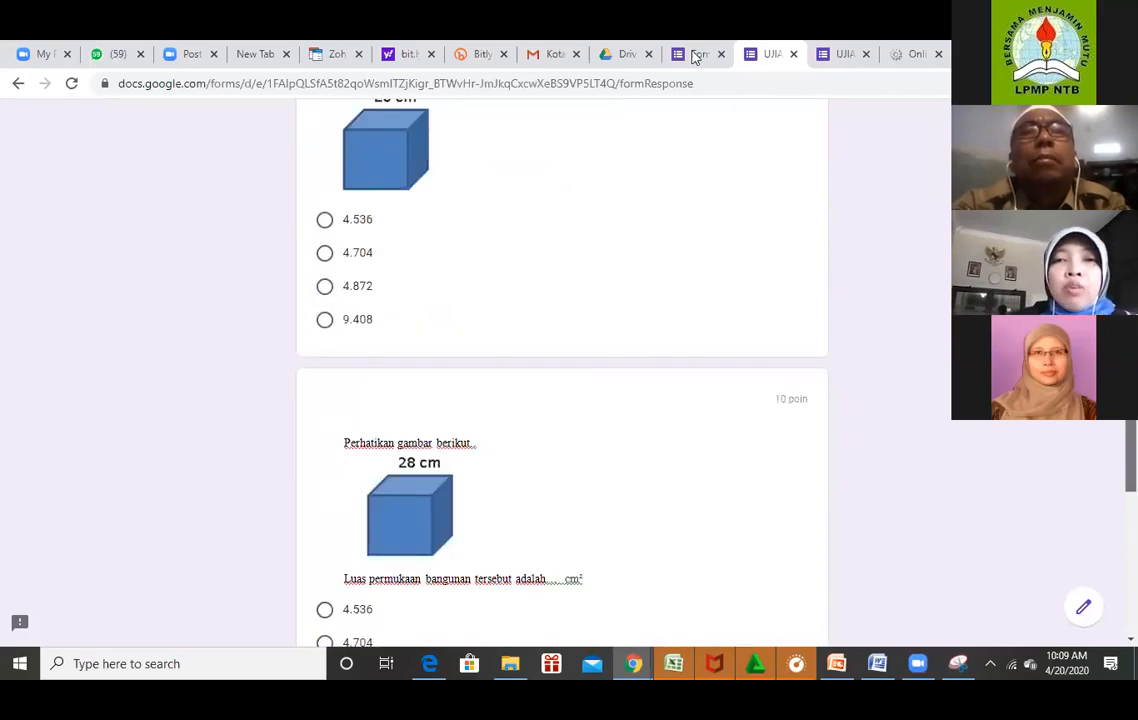
{"action": "scroll", "coordinate": [562, 372], "scroll_direction": "up", "scroll_amount": 10}
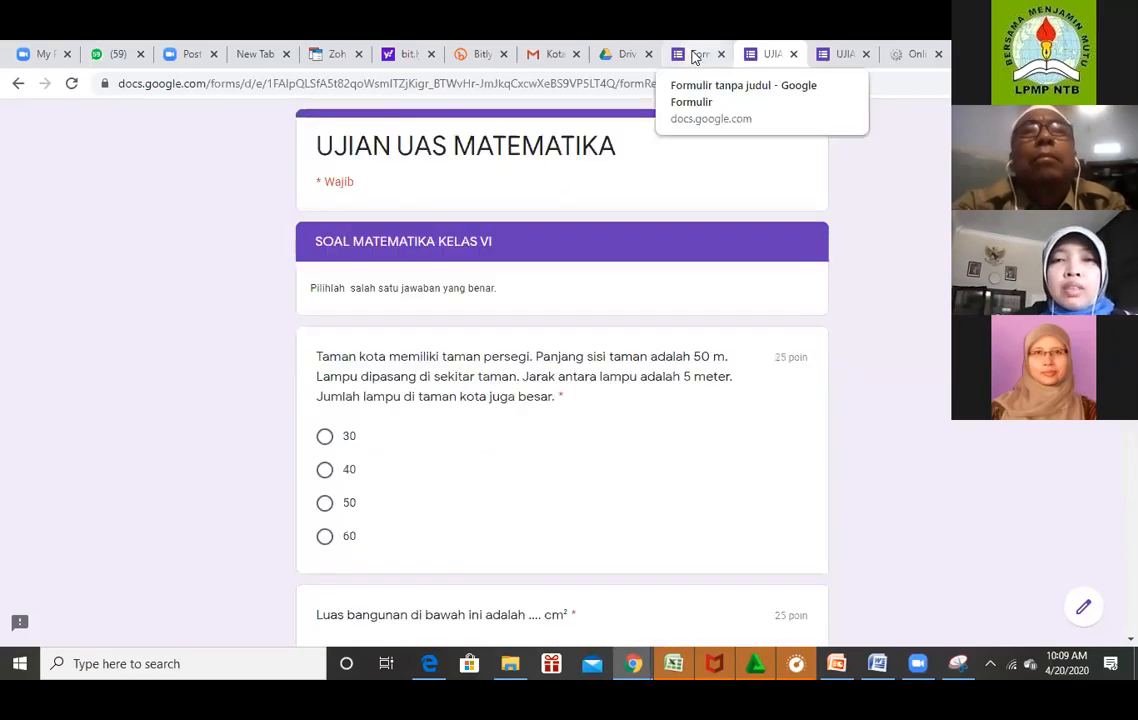
Go back to the 'Formulir tanpa judul' editor tab, then open and dismiss the form Settings.
{"action": "left_click", "coordinate": [695, 56]}
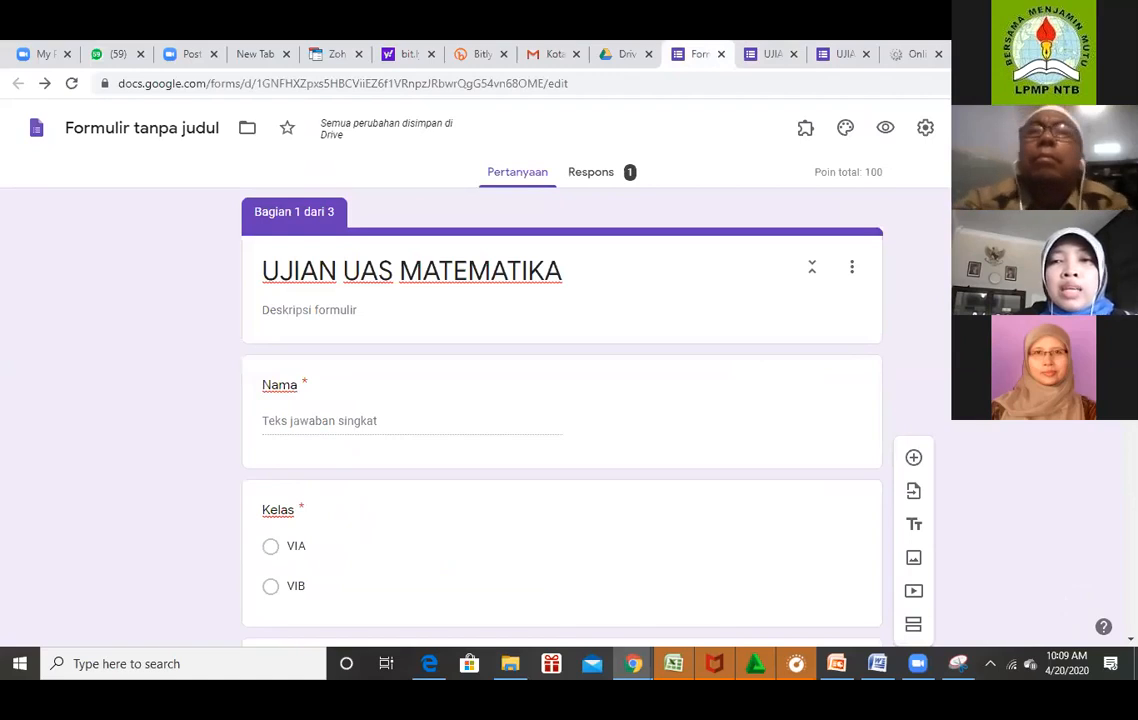
{"action": "left_click", "coordinate": [925, 130]}
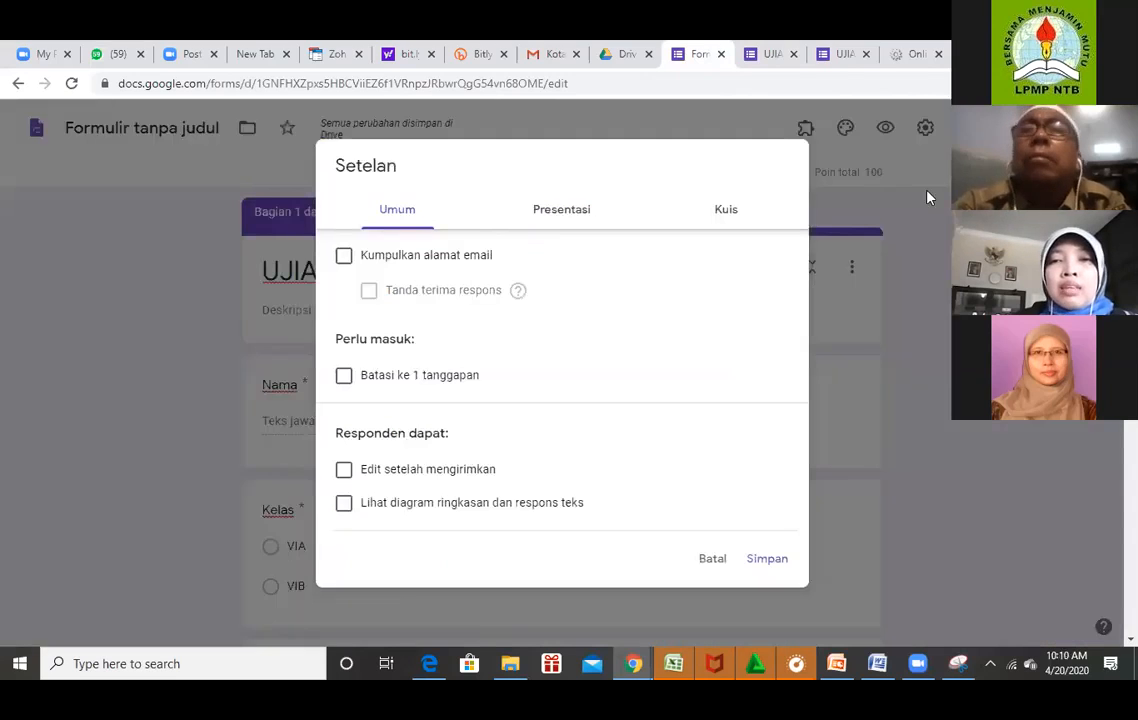
{"action": "left_click", "coordinate": [853, 143]}
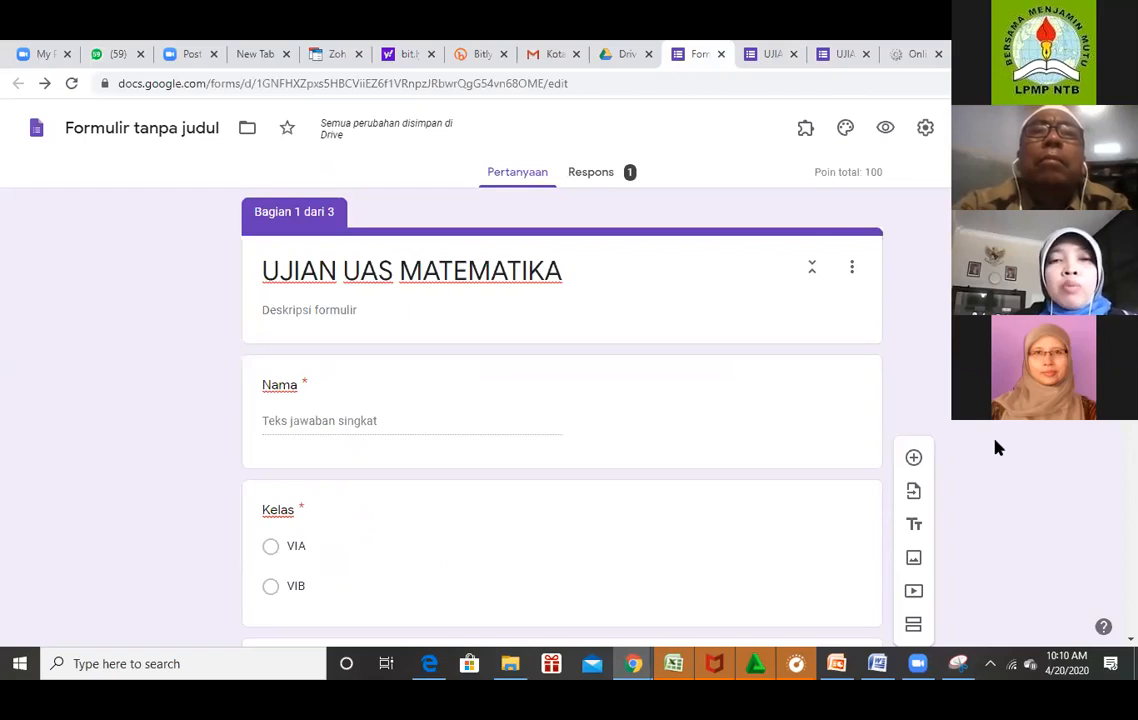
In Theme options, choose 'Pilih gambar' under Header to browse header images.
{"action": "left_click", "coordinate": [845, 133]}
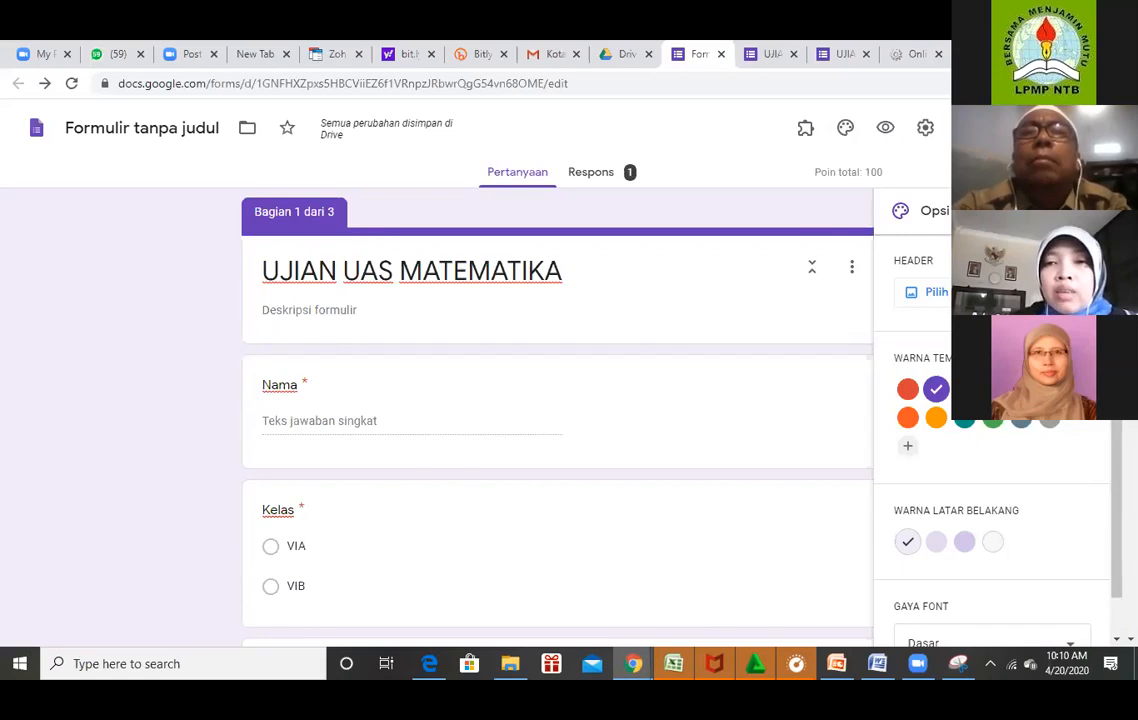
{"action": "left_click", "coordinate": [844, 134]}
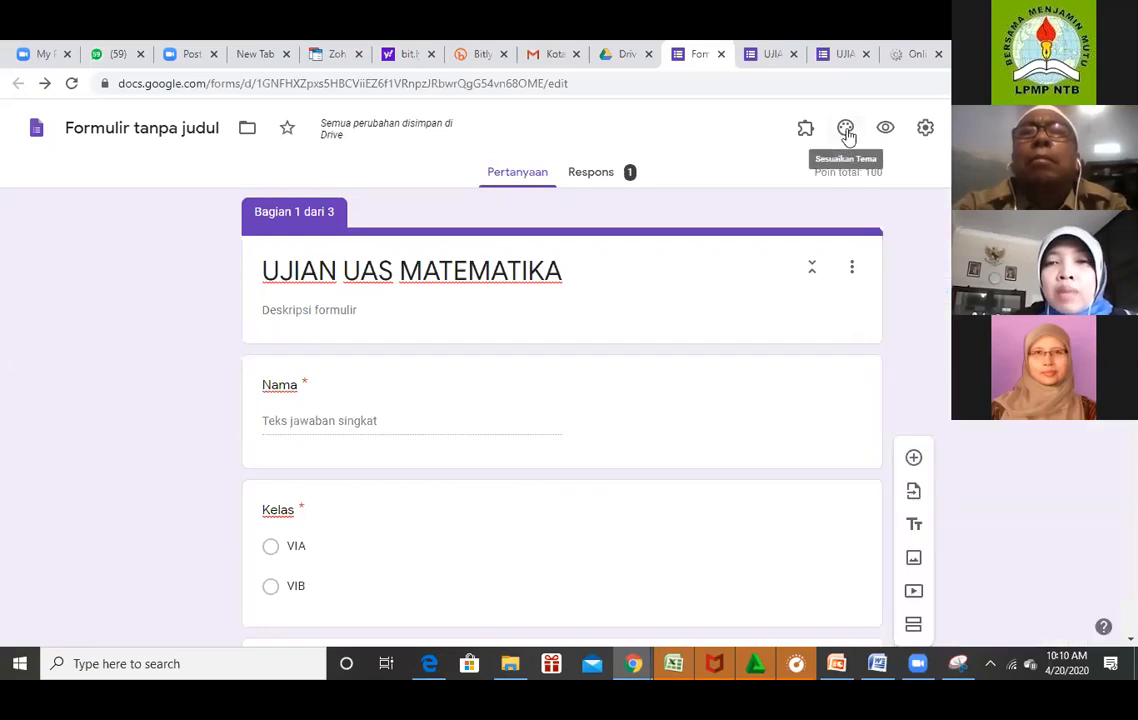
{"action": "left_click", "coordinate": [846, 134]}
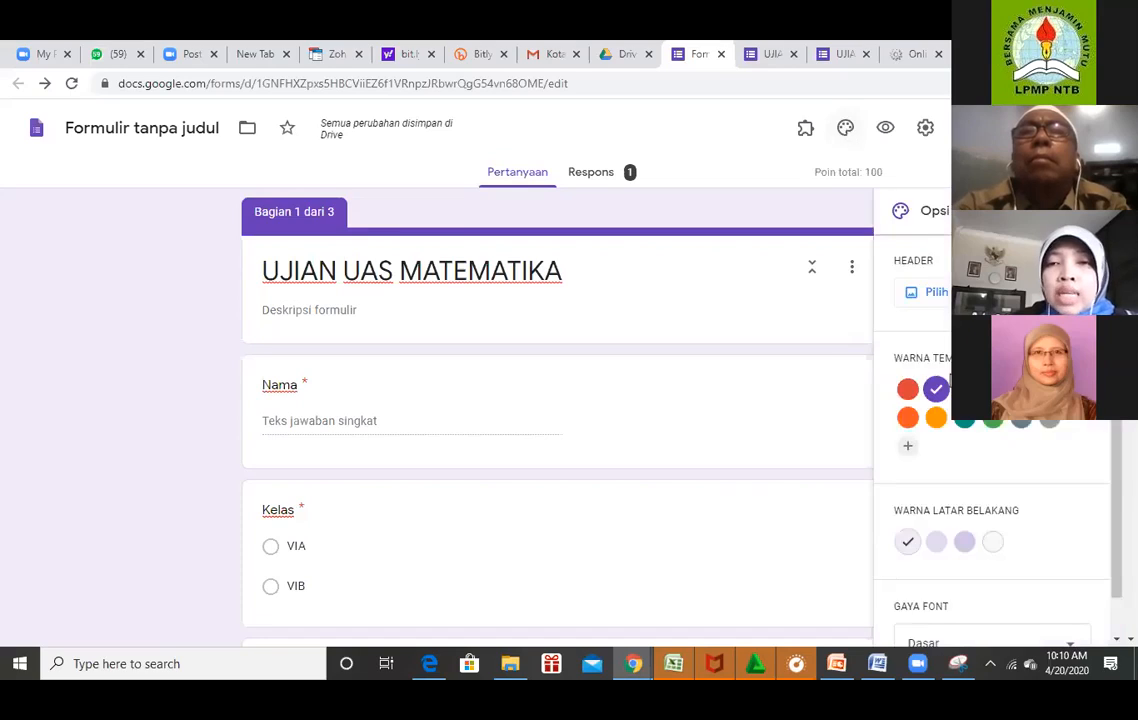
{"action": "left_click", "coordinate": [943, 297]}
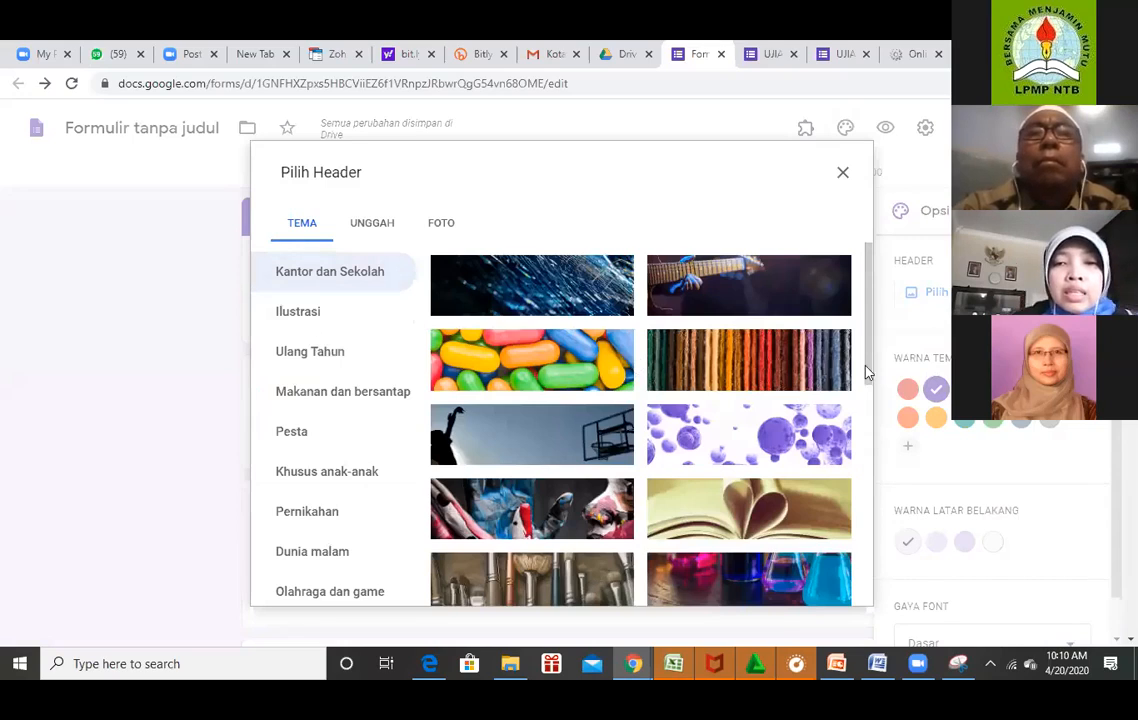
Insert the coloured-pencils image from the Kantor dan Sekolah category as the form header.
{"action": "scroll", "coordinate": [869, 450], "scroll_direction": "down", "scroll_amount": 3}
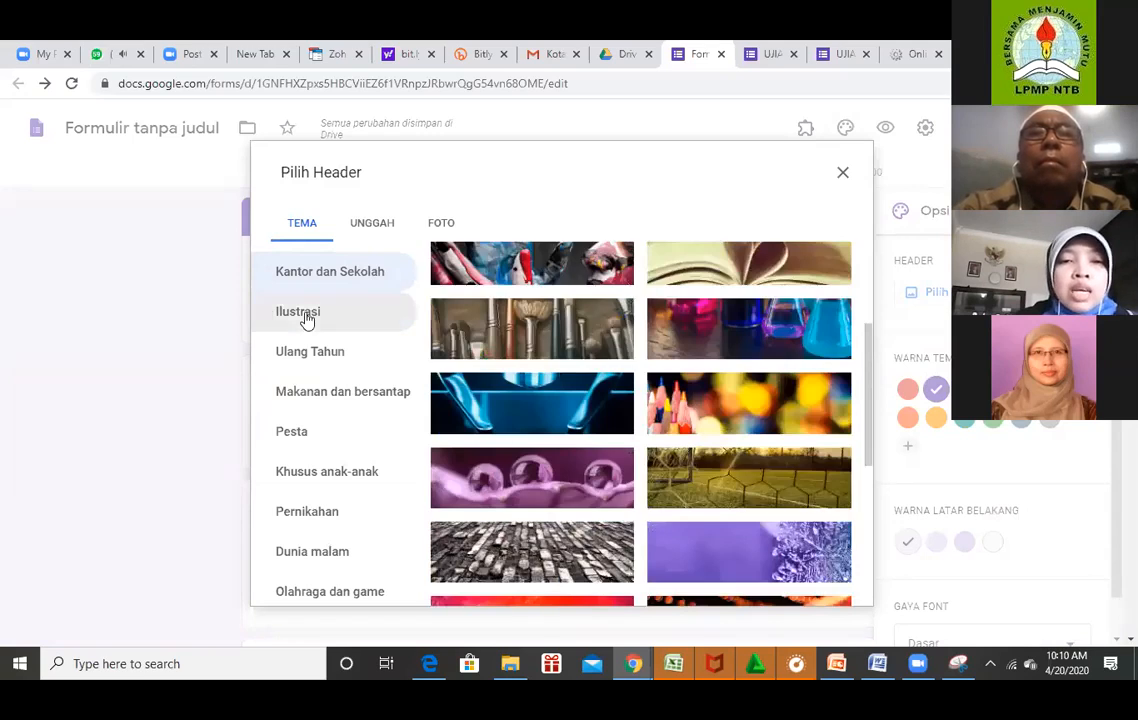
{"action": "left_click", "coordinate": [308, 320]}
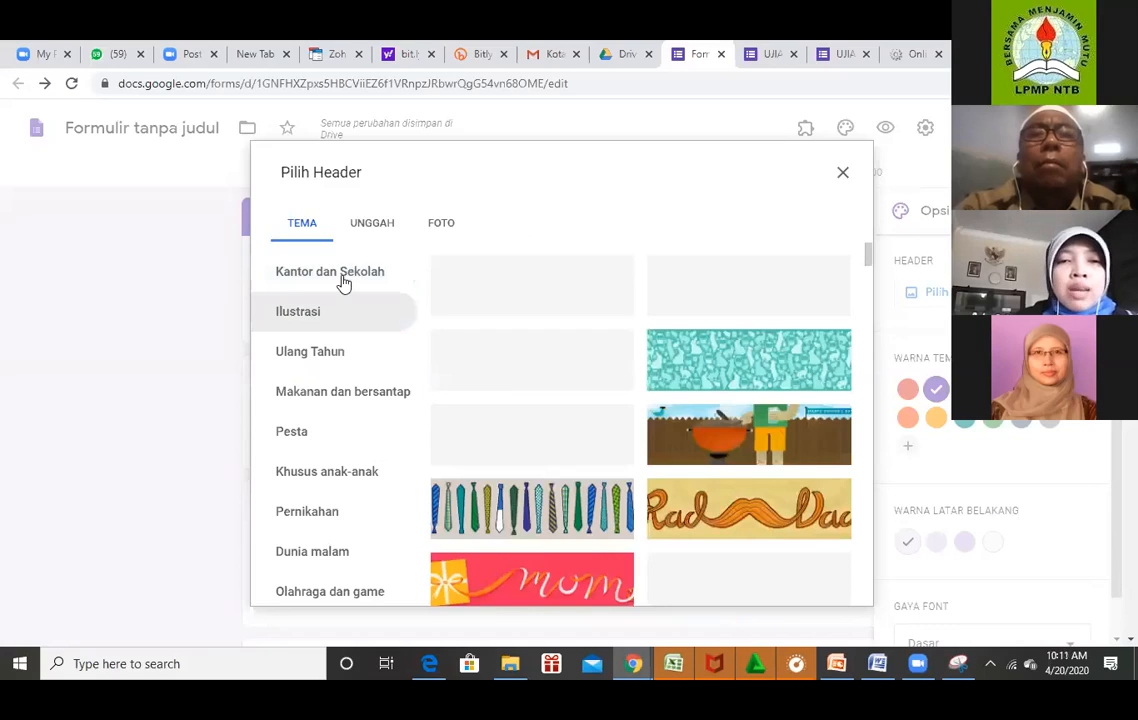
{"action": "left_click", "coordinate": [343, 282]}
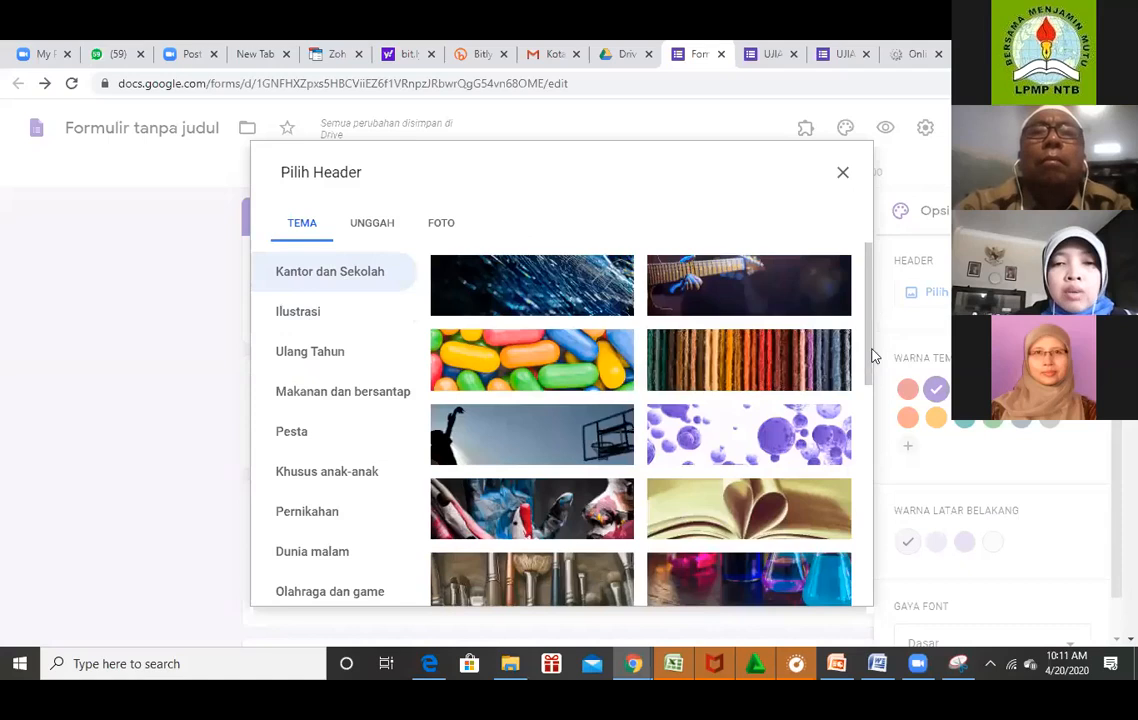
{"action": "scroll", "coordinate": [874, 340], "scroll_direction": "down", "scroll_amount": 1}
{"action": "scroll", "coordinate": [722, 418], "scroll_direction": "down", "scroll_amount": 2}
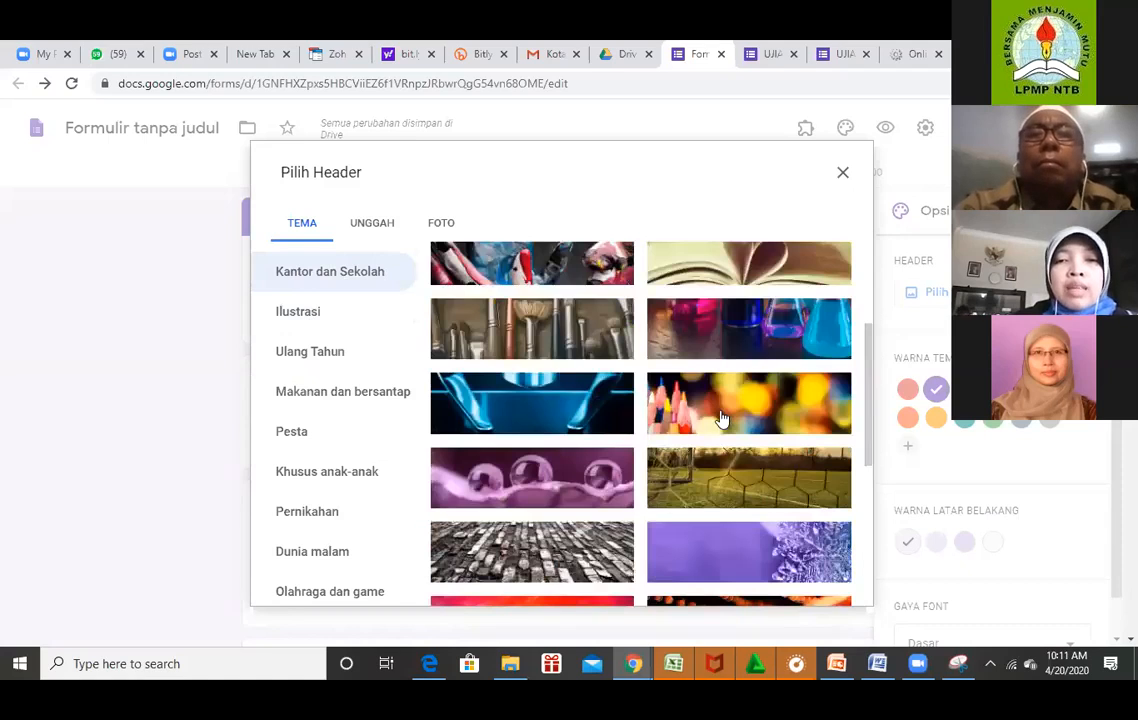
{"action": "left_click", "coordinate": [722, 418]}
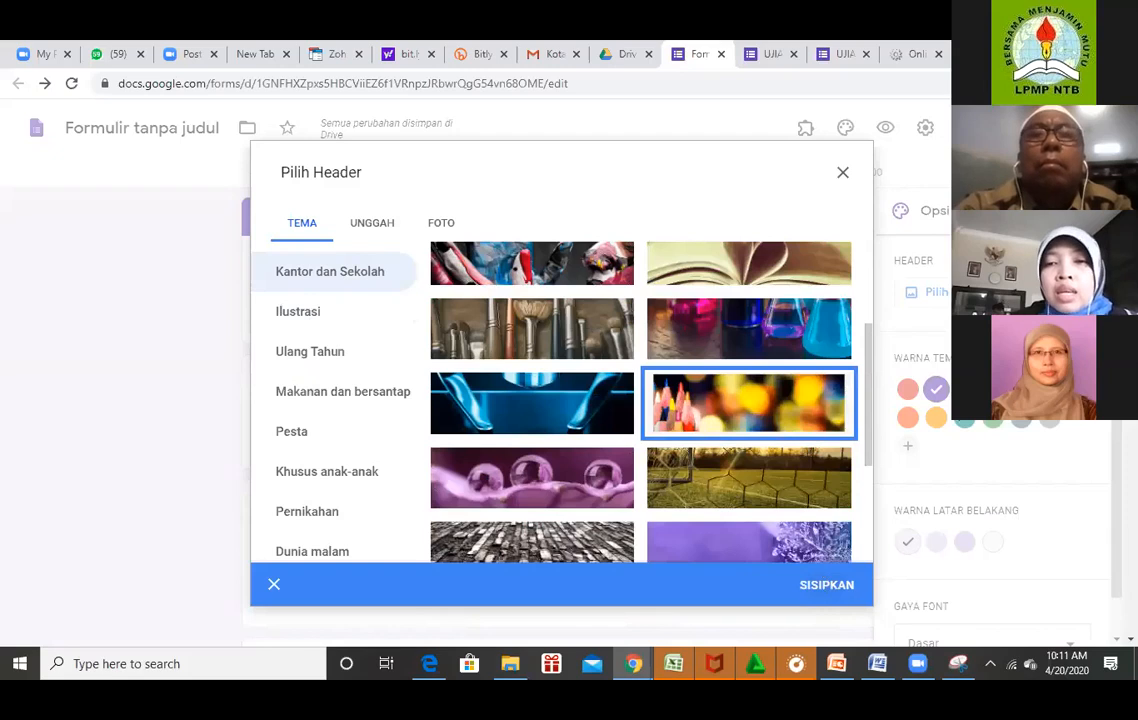
{"action": "left_click", "coordinate": [826, 584]}
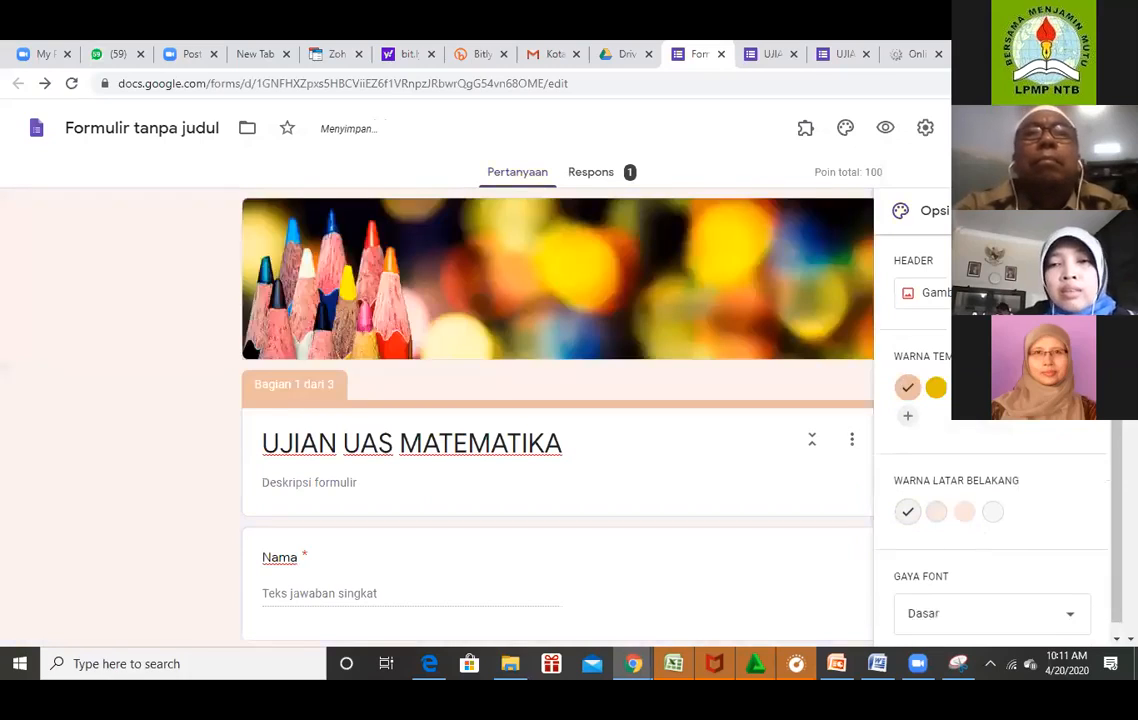
Pick the yellow swatch under Warna Tema as the theme colour.
{"action": "left_click", "coordinate": [936, 389]}
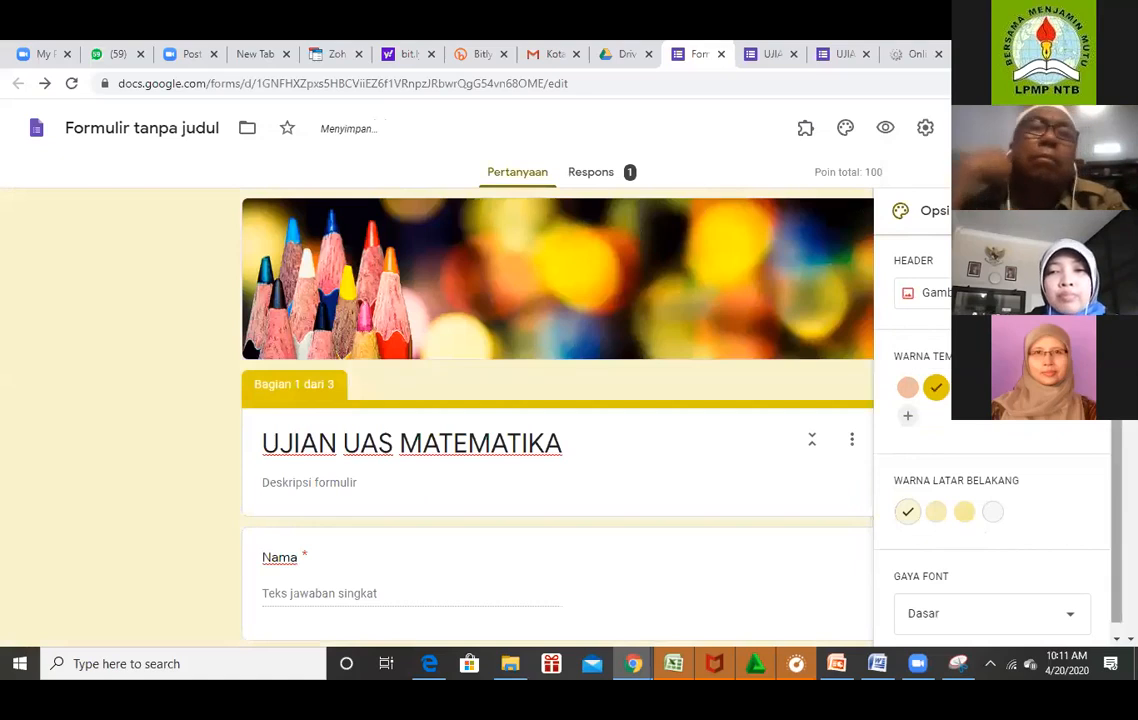
{"action": "left_click_drag", "start_coordinate": [1117, 508], "coordinate": [1117, 530]}
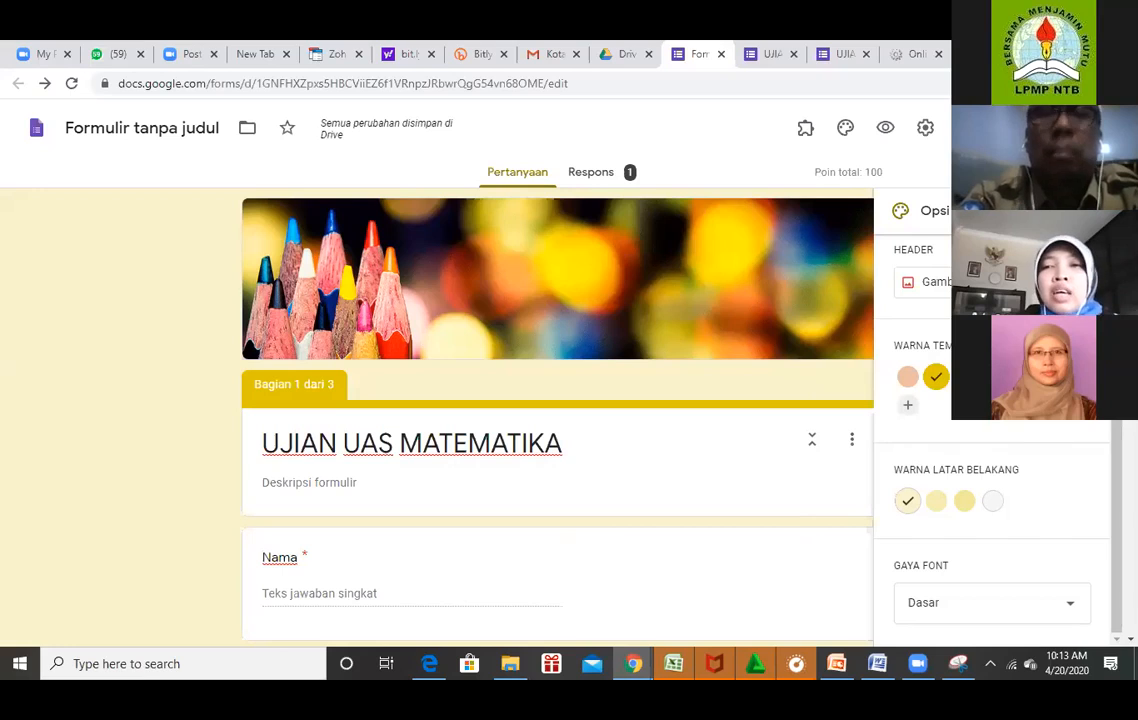
Check the exam's live response page, then return to the form editor.
{"action": "scroll", "coordinate": [557, 450], "scroll_direction": "down", "scroll_amount": 3}
{"action": "scroll", "coordinate": [557, 450], "scroll_direction": "up", "scroll_amount": 3}
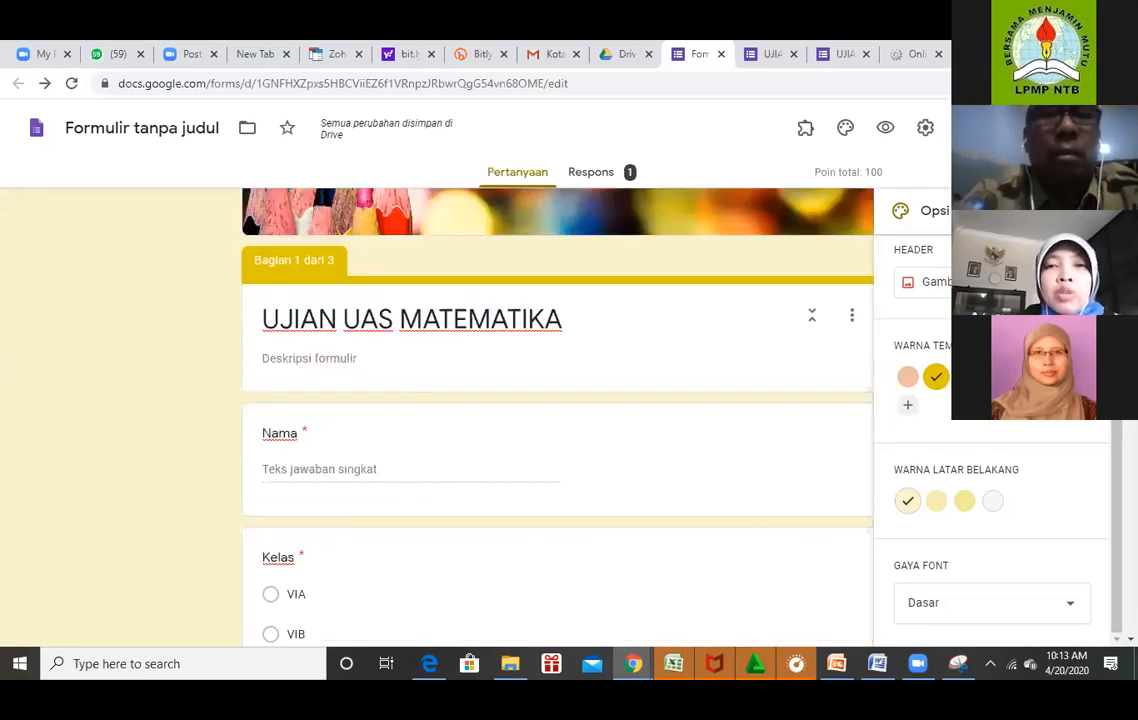
{"action": "left_click", "coordinate": [772, 56]}
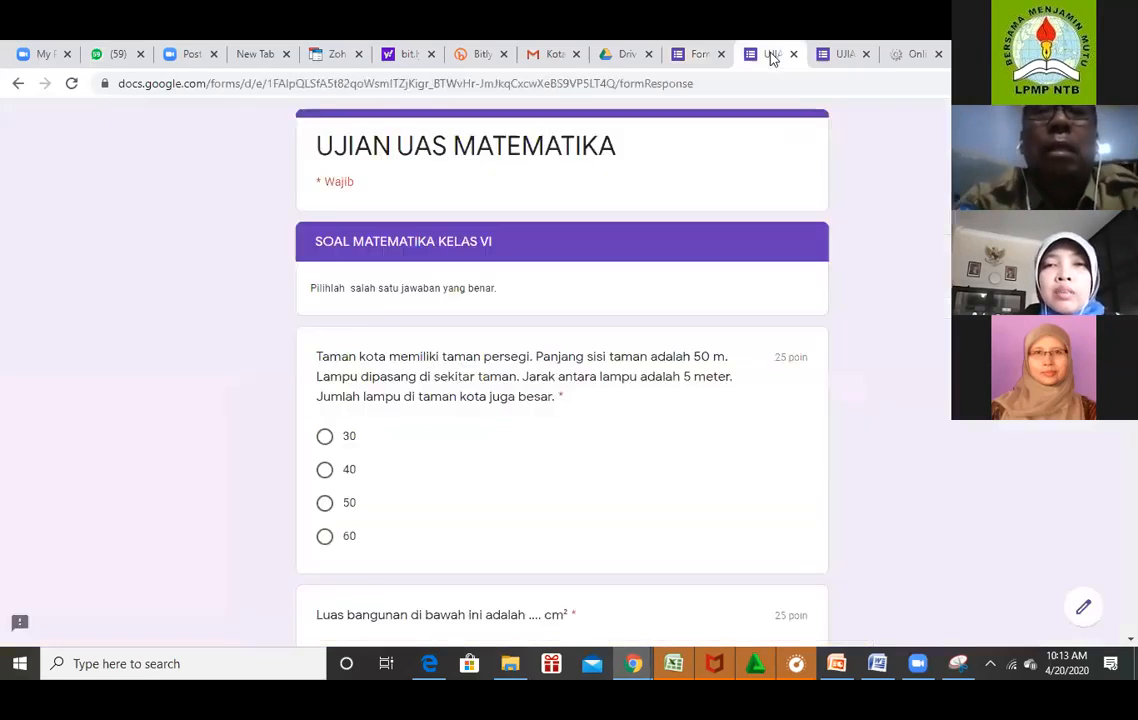
{"action": "left_click", "coordinate": [703, 56]}
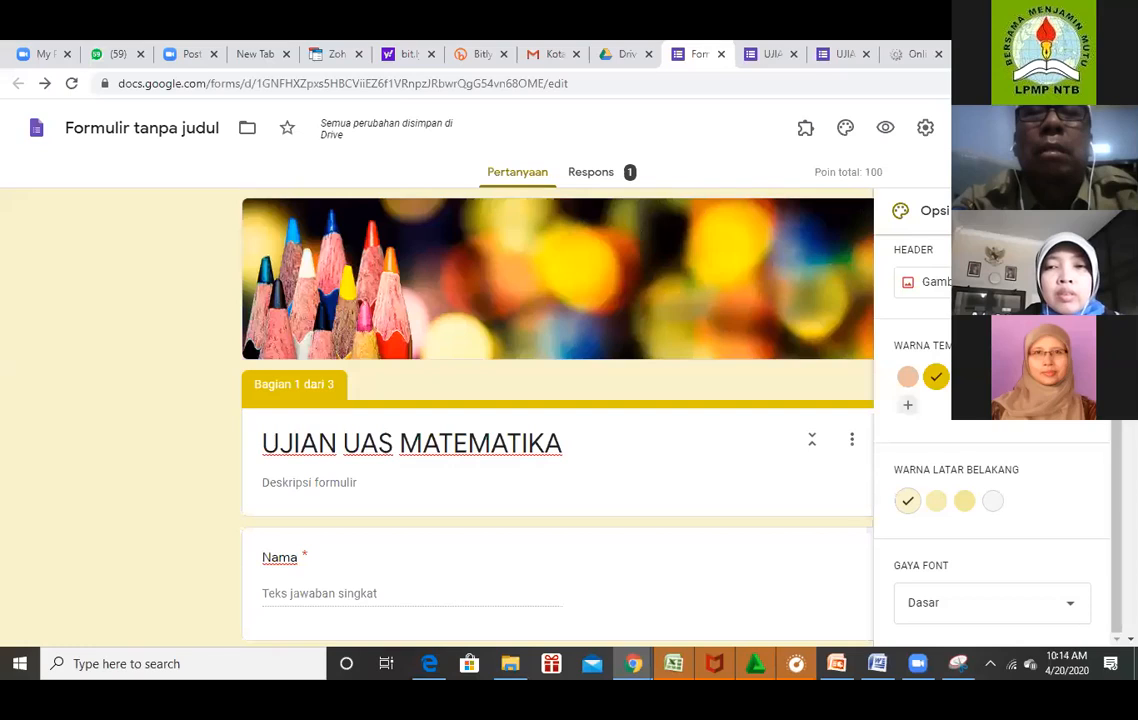
Scroll down to the 15-point cube-root question and close the Theme options panel.
{"action": "scroll", "coordinate": [557, 420], "scroll_direction": "down", "scroll_amount": 10}
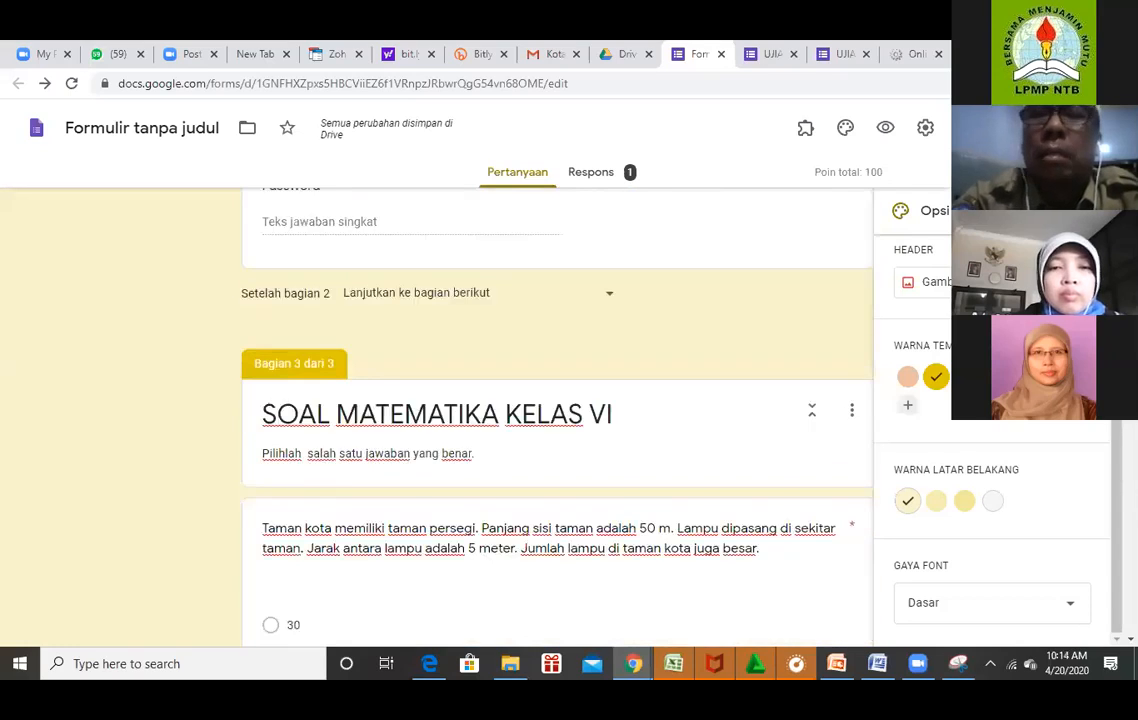
{"action": "scroll", "coordinate": [557, 420], "scroll_direction": "down", "scroll_amount": 10}
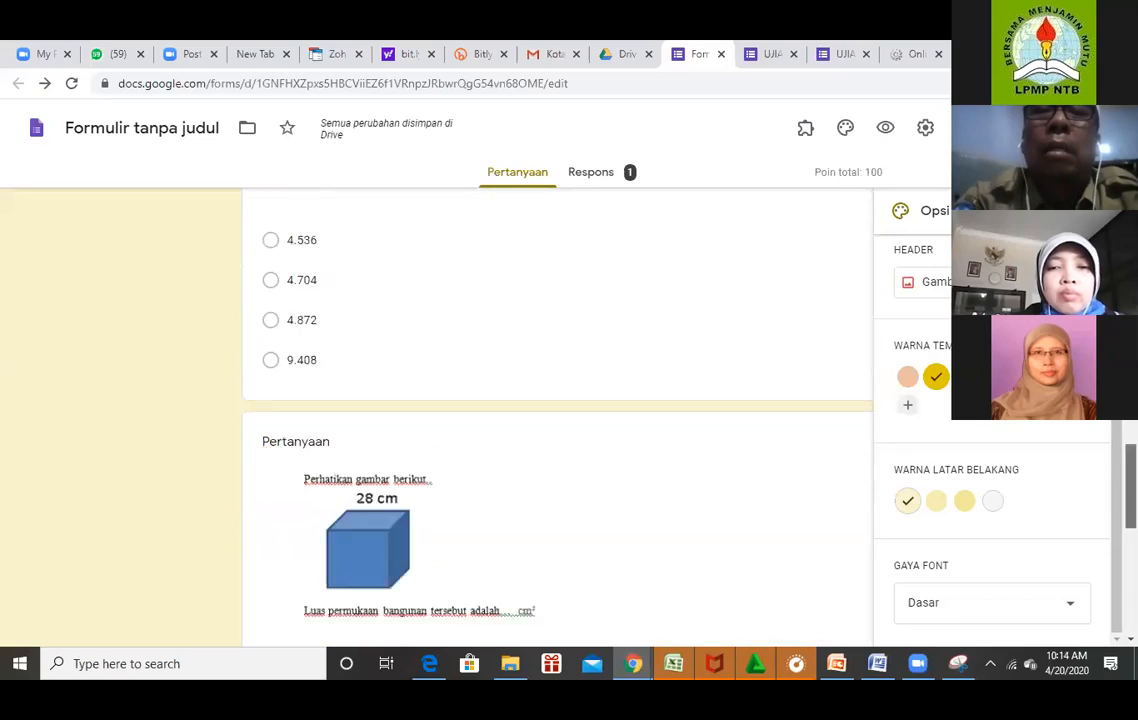
{"action": "scroll", "coordinate": [557, 420], "scroll_direction": "down", "scroll_amount": 7}
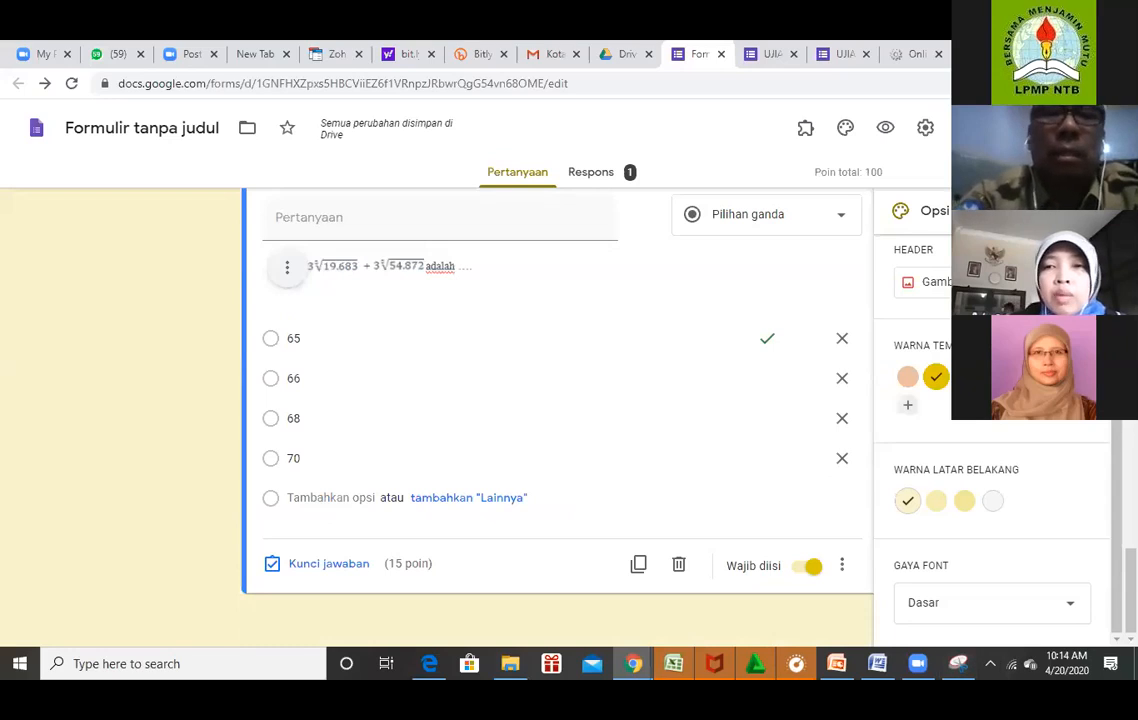
{"action": "left_click", "coordinate": [1088, 211]}
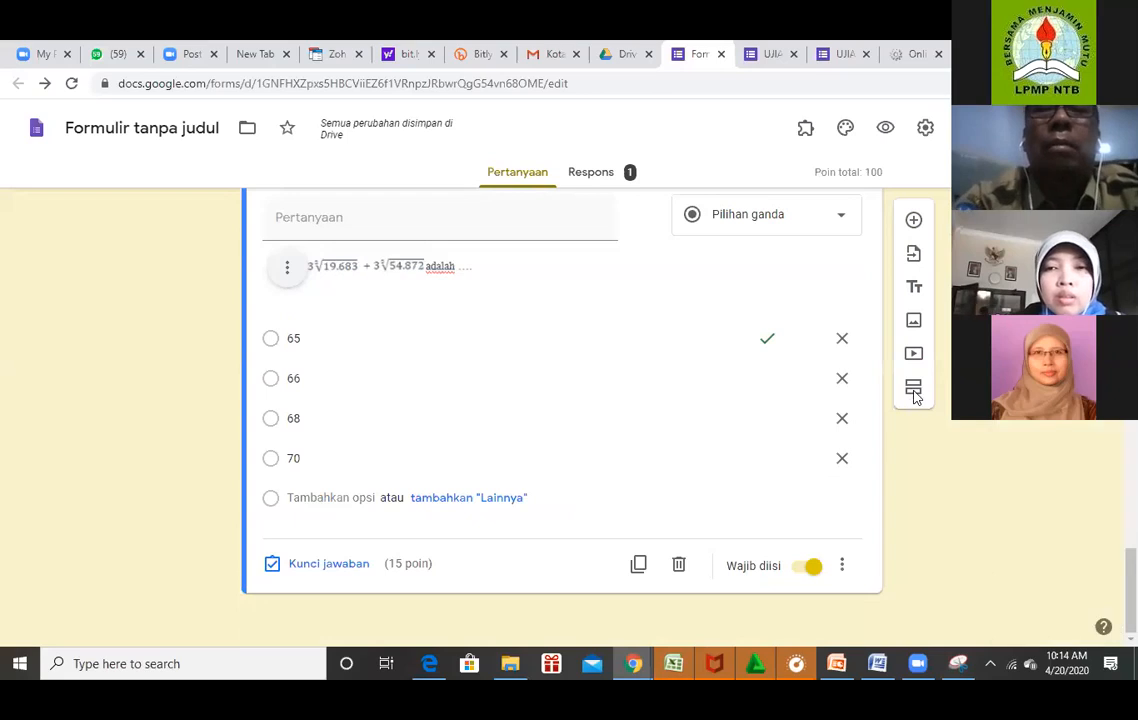
Add a Pilihan ganda question below the cube-root question titled 'Manakah dari gambar berikut yang sesuai..'.
{"action": "left_click", "coordinate": [914, 221]}
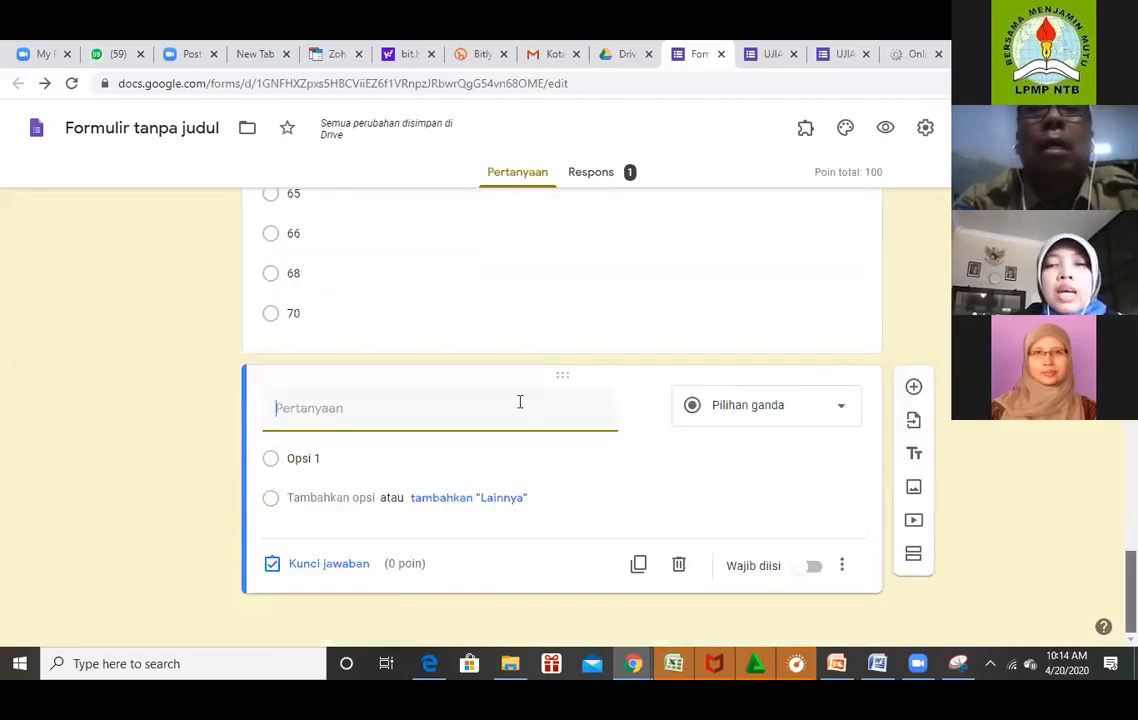
{"action": "key", "text": "Return"}
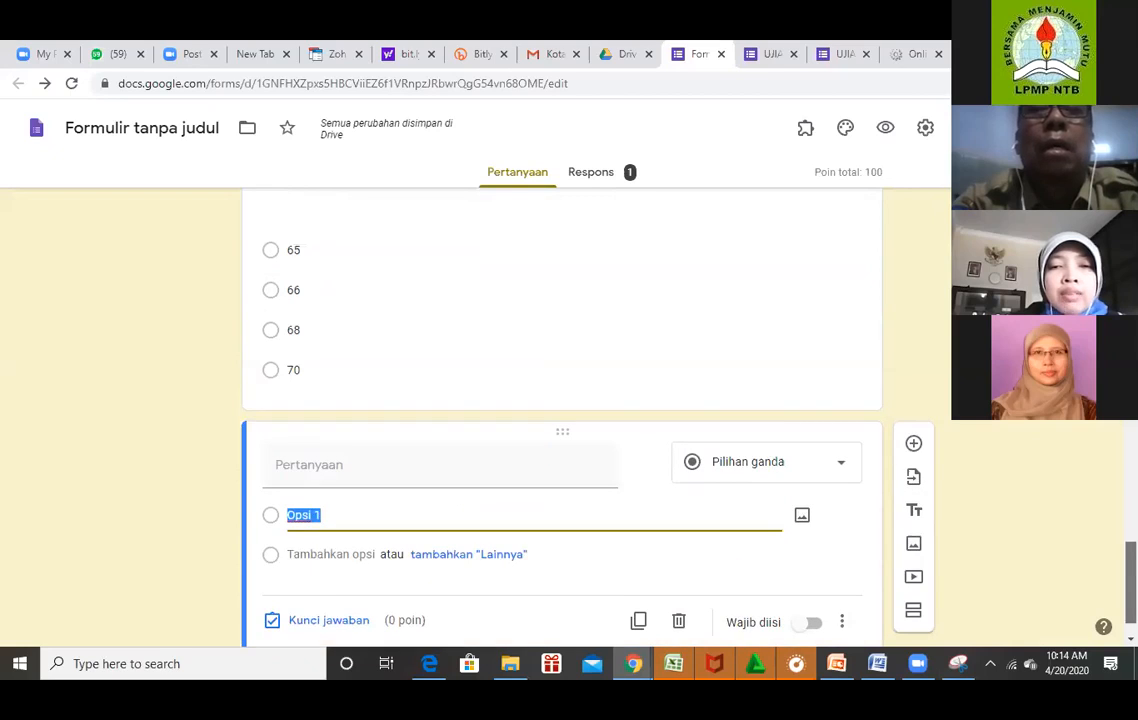
{"action": "left_click", "coordinate": [470, 473]}
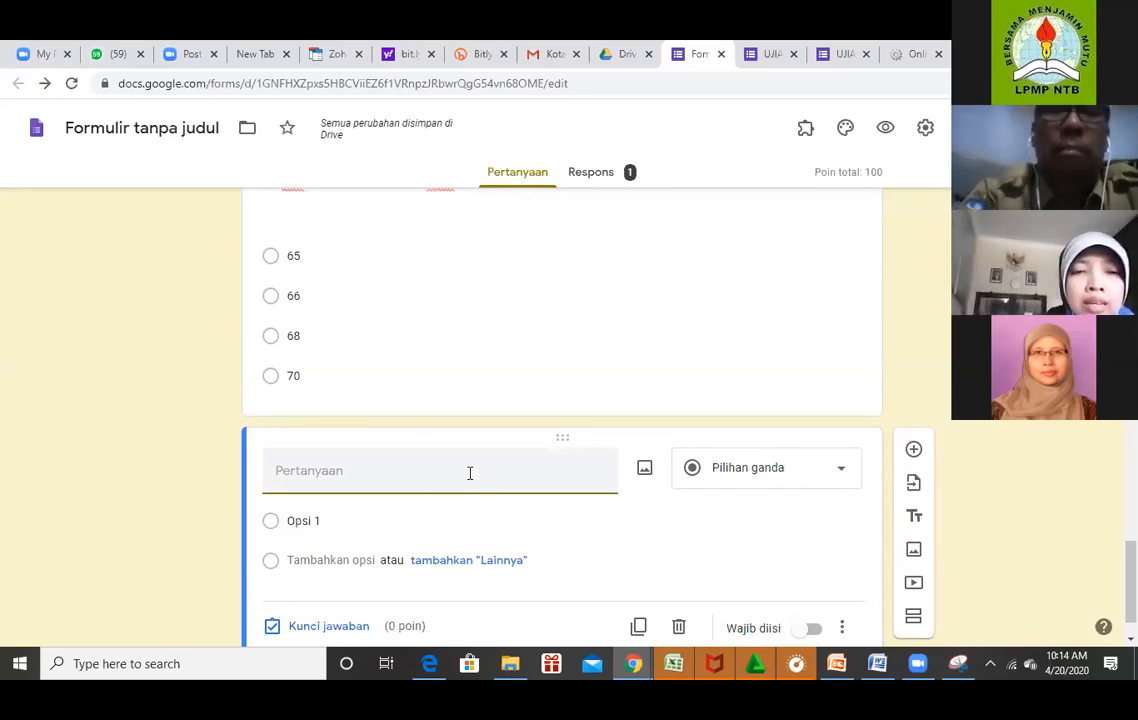
{"action": "type", "text": "Manakah dar"}
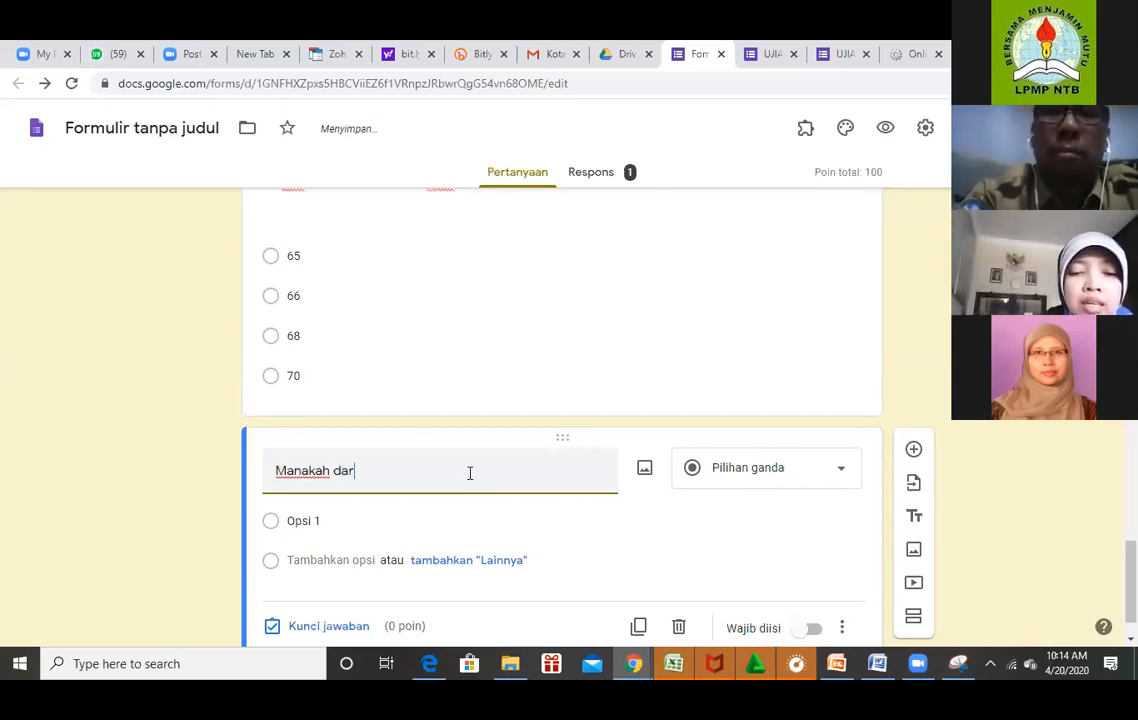
{"action": "type", "text": "i gambar berikut yang"}
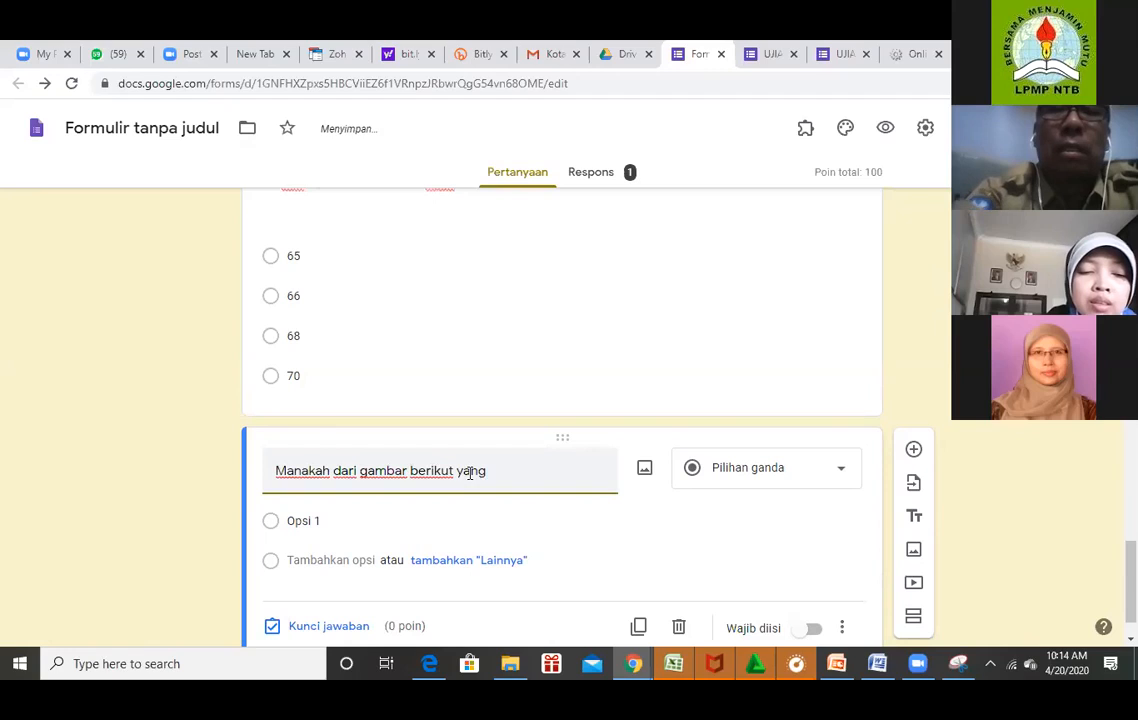
{"action": "type", "text": " se"}
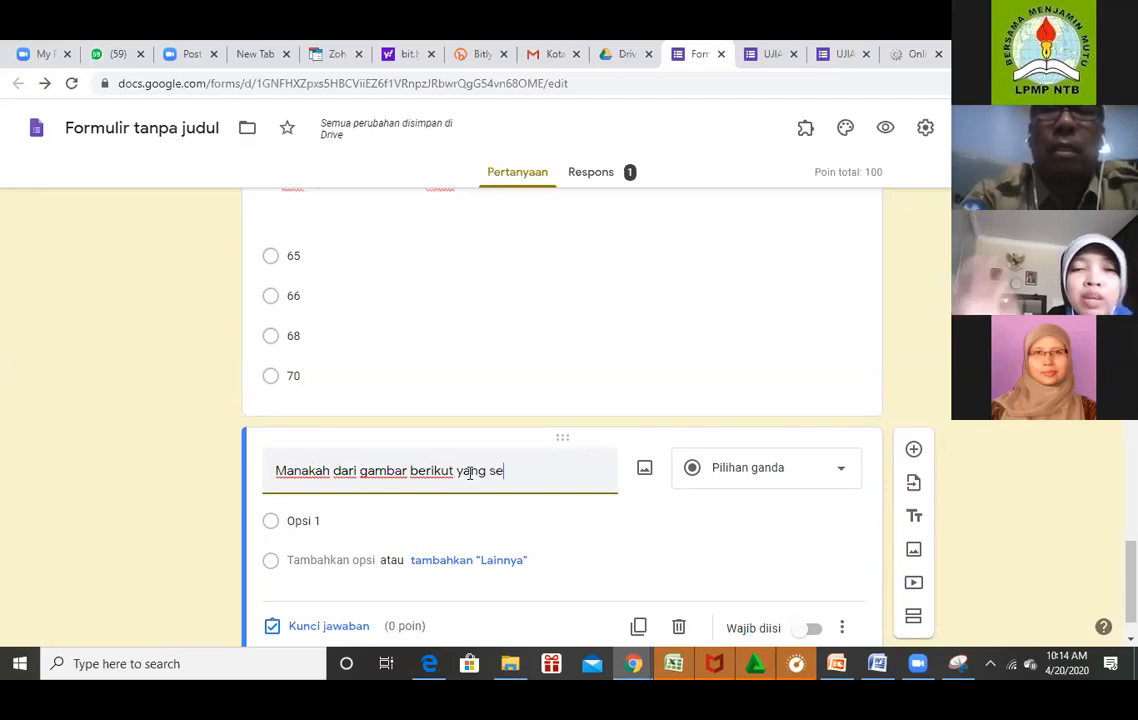
{"action": "type", "text": "suai.."}
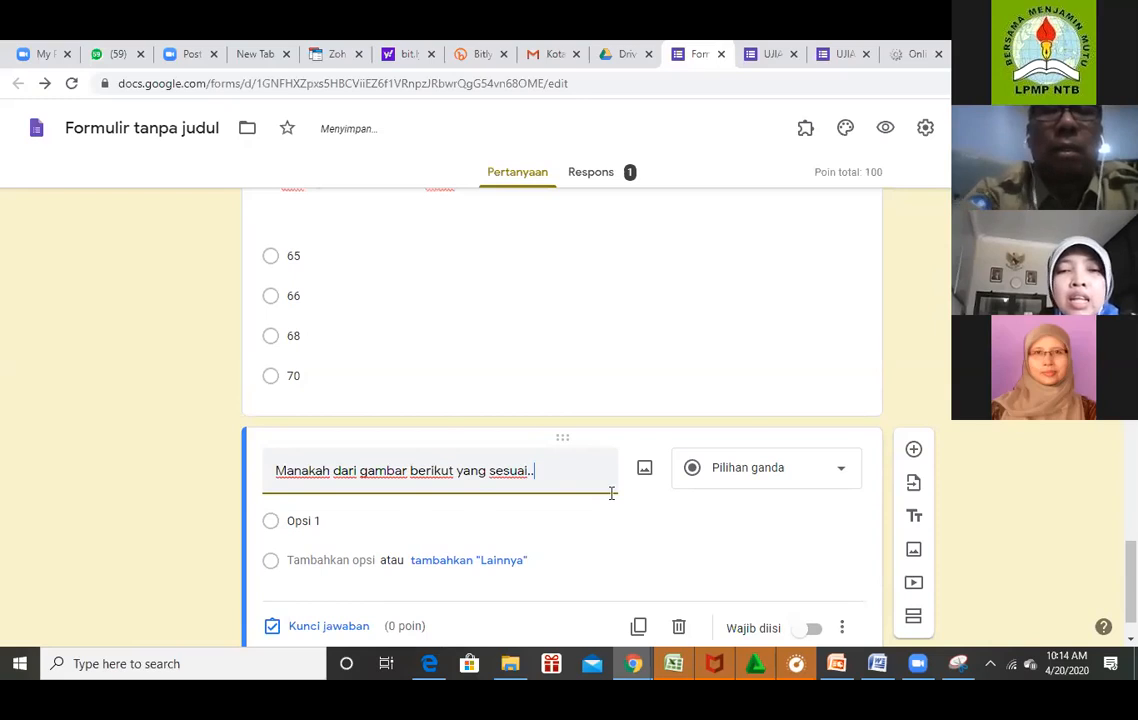
{"action": "scroll", "coordinate": [934, 502], "scroll_direction": "down", "scroll_amount": 1}
{"action": "left_click", "coordinate": [330, 458]}
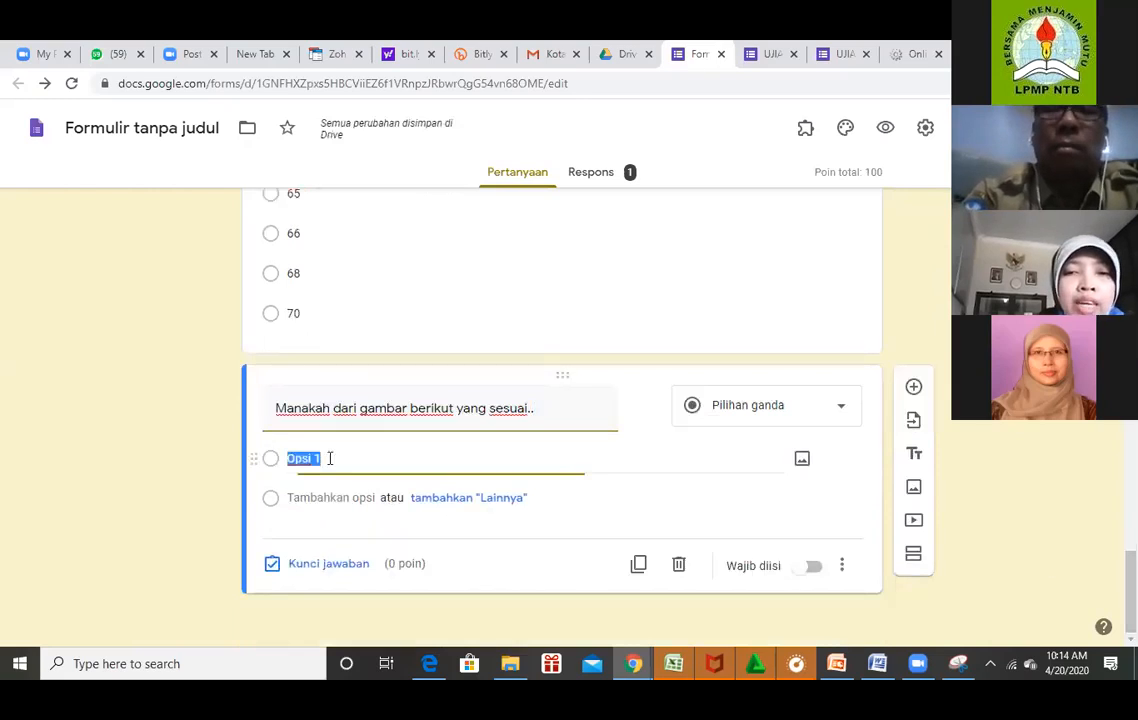
Upload the matematika1 L-shaped figure image into the first answer option.
{"action": "left_click", "coordinate": [803, 459]}
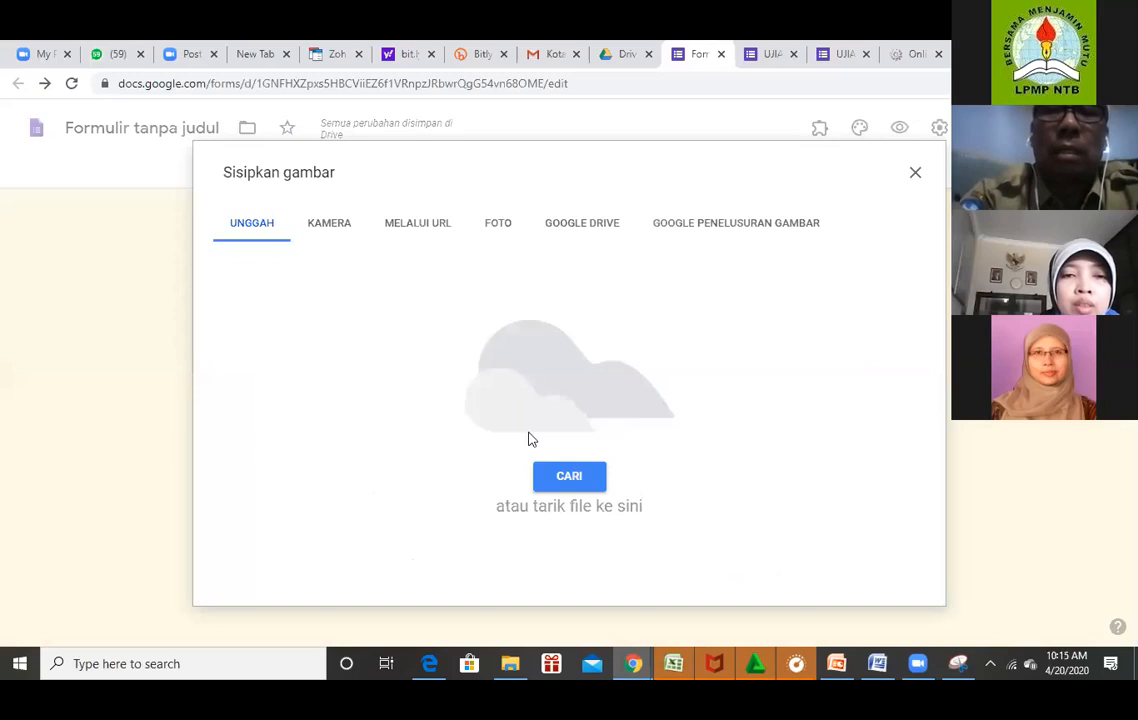
{"action": "left_click", "coordinate": [580, 480]}
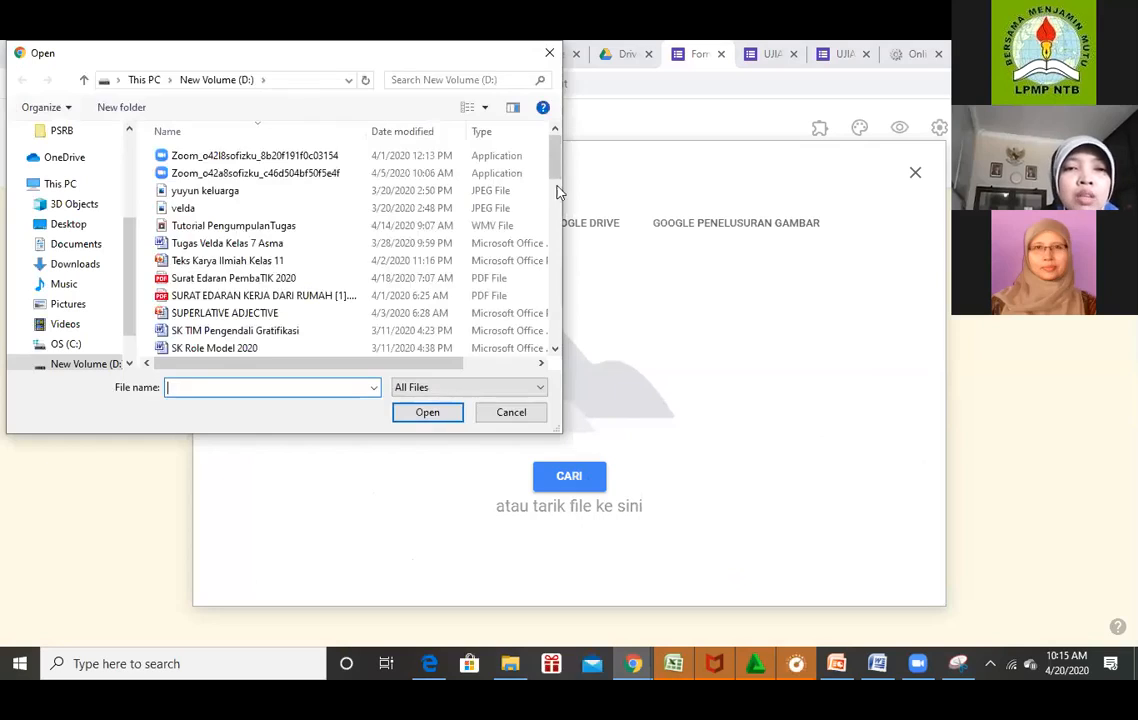
{"action": "scroll", "coordinate": [556, 222], "scroll_direction": "down", "scroll_amount": 5}
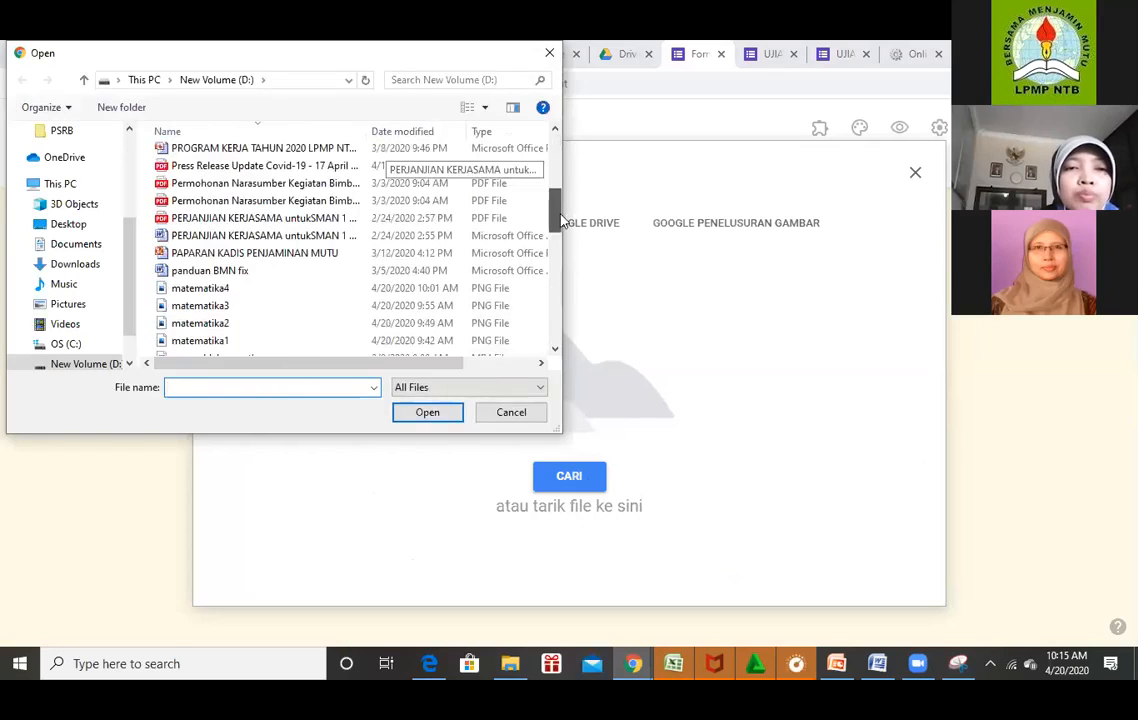
{"action": "left_click", "coordinate": [239, 344]}
{"action": "left_click", "coordinate": [428, 413]}
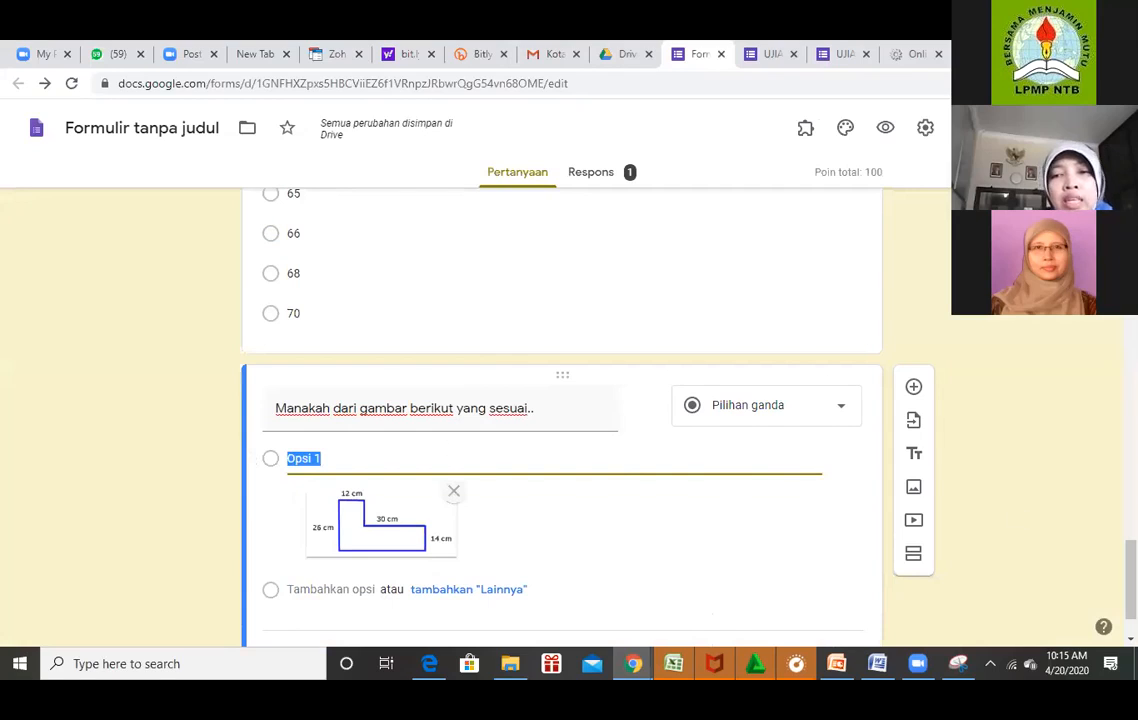
Clear the first option's 'Opsi 1' label text.
{"action": "scroll", "coordinate": [518, 574], "scroll_direction": "down", "scroll_amount": 2}
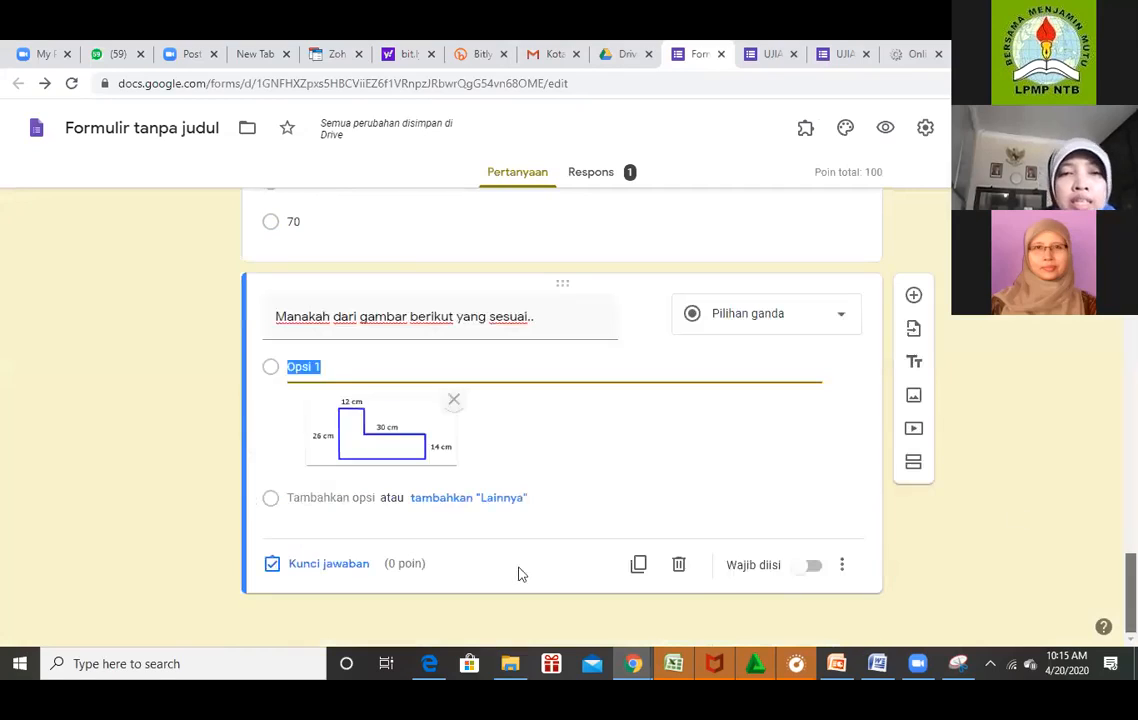
{"action": "left_click", "coordinate": [333, 368]}
{"action": "key", "text": "BackSpace"}
{"action": "key", "text": "BackSpace"}
{"action": "key", "text": "BackSpace"}
{"action": "key", "text": "BackSpace"}
{"action": "key", "text": "BackSpace"}
{"action": "key", "text": "BackSpace"}
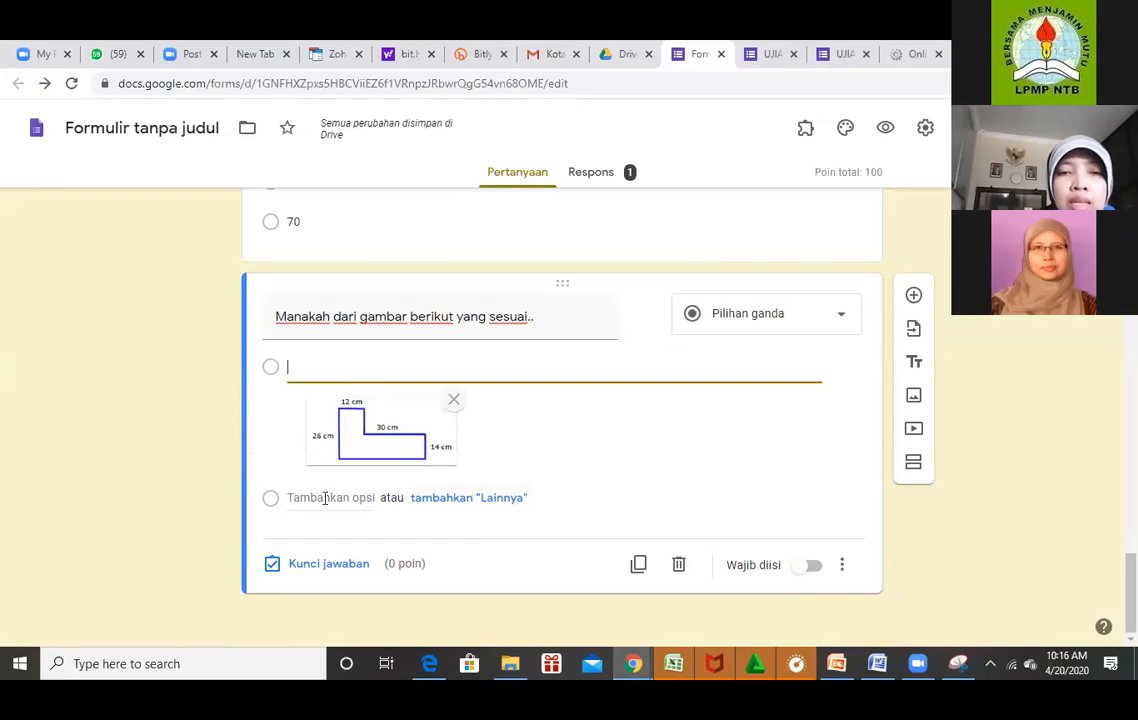
Add a second option with the matematika3 cube image, clear its label, and start a third option.
{"action": "key", "text": "Return"}
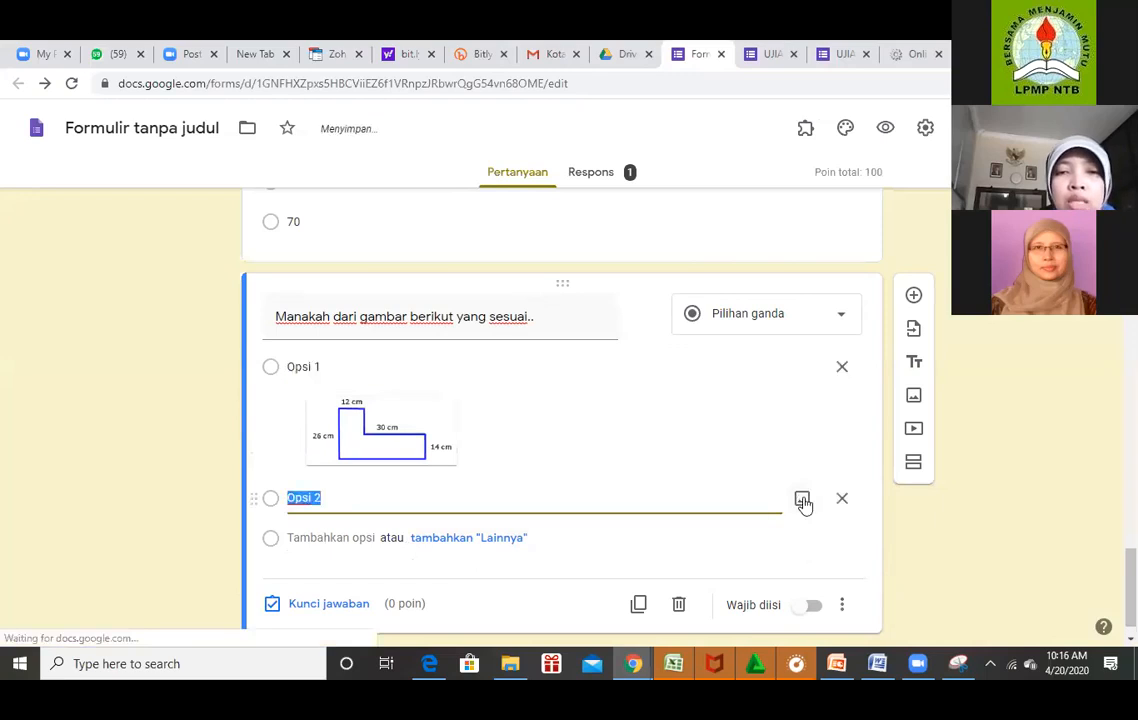
{"action": "left_click", "coordinate": [803, 500]}
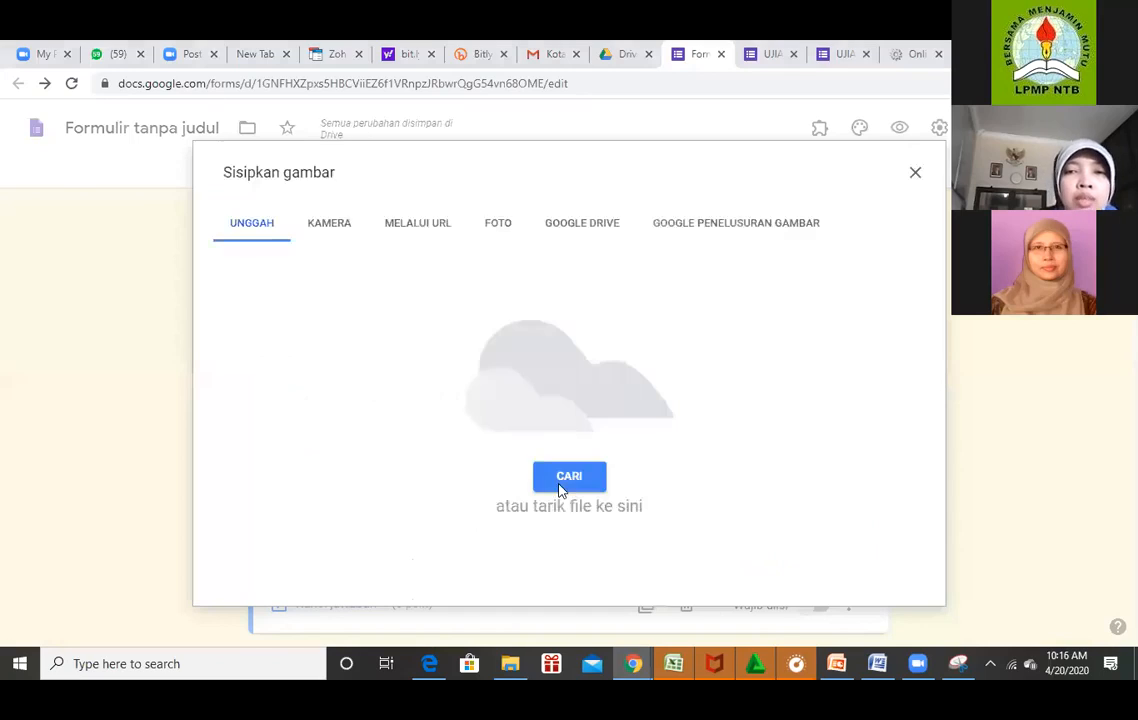
{"action": "left_click", "coordinate": [566, 478]}
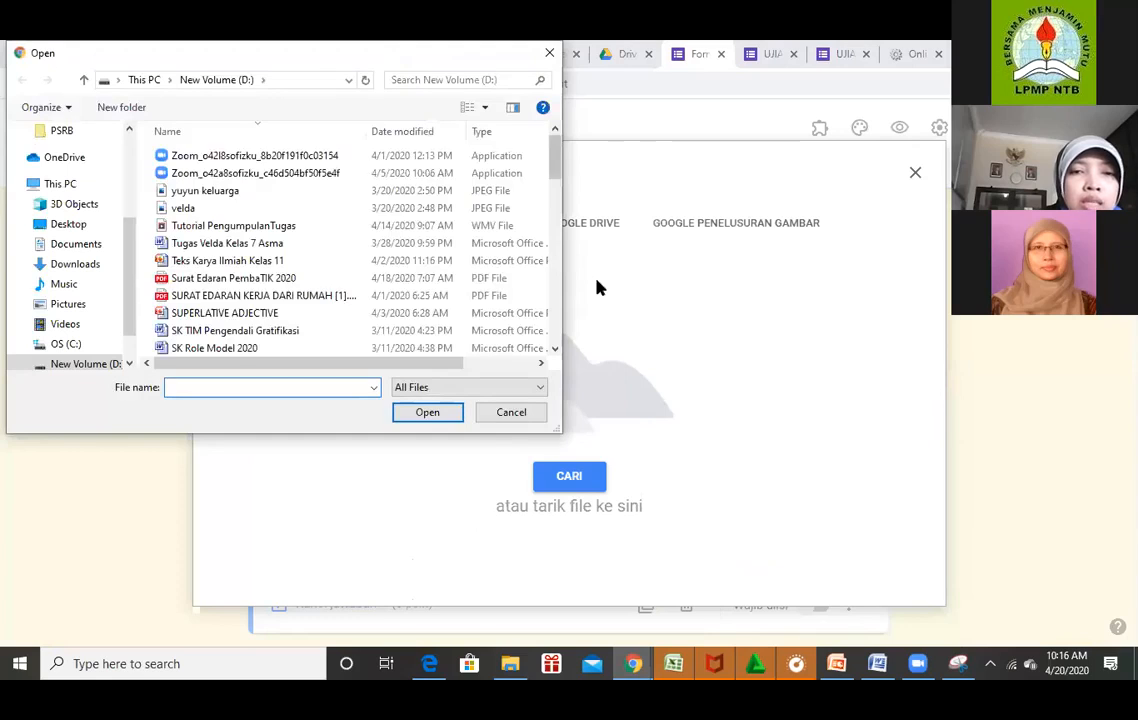
{"action": "scroll", "coordinate": [598, 288], "scroll_direction": "down", "scroll_amount": 4}
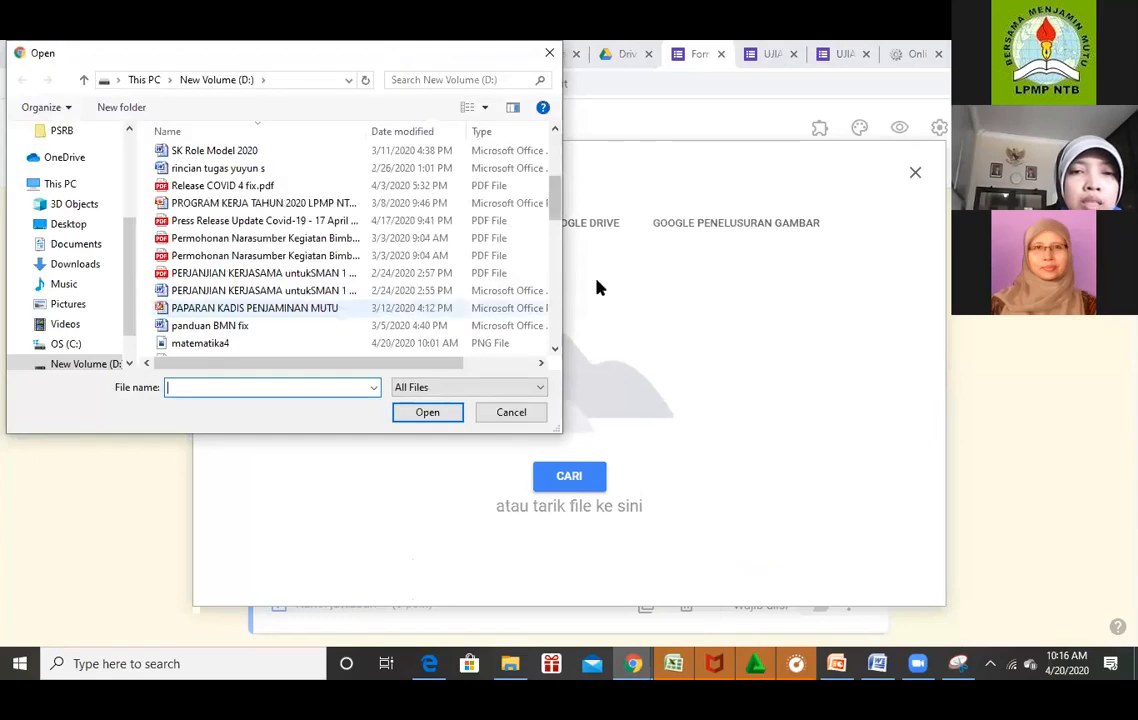
{"action": "scroll", "coordinate": [300, 300], "scroll_direction": "down", "scroll_amount": 1}
{"action": "left_click", "coordinate": [200, 311]}
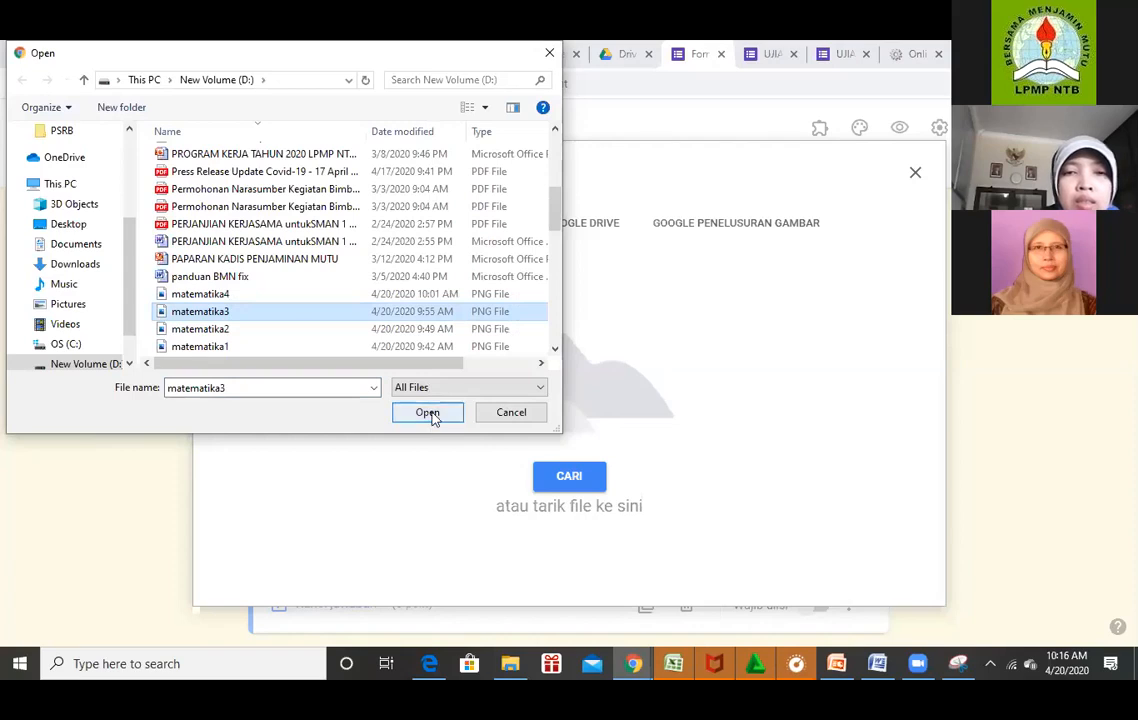
{"action": "left_click", "coordinate": [427, 413]}
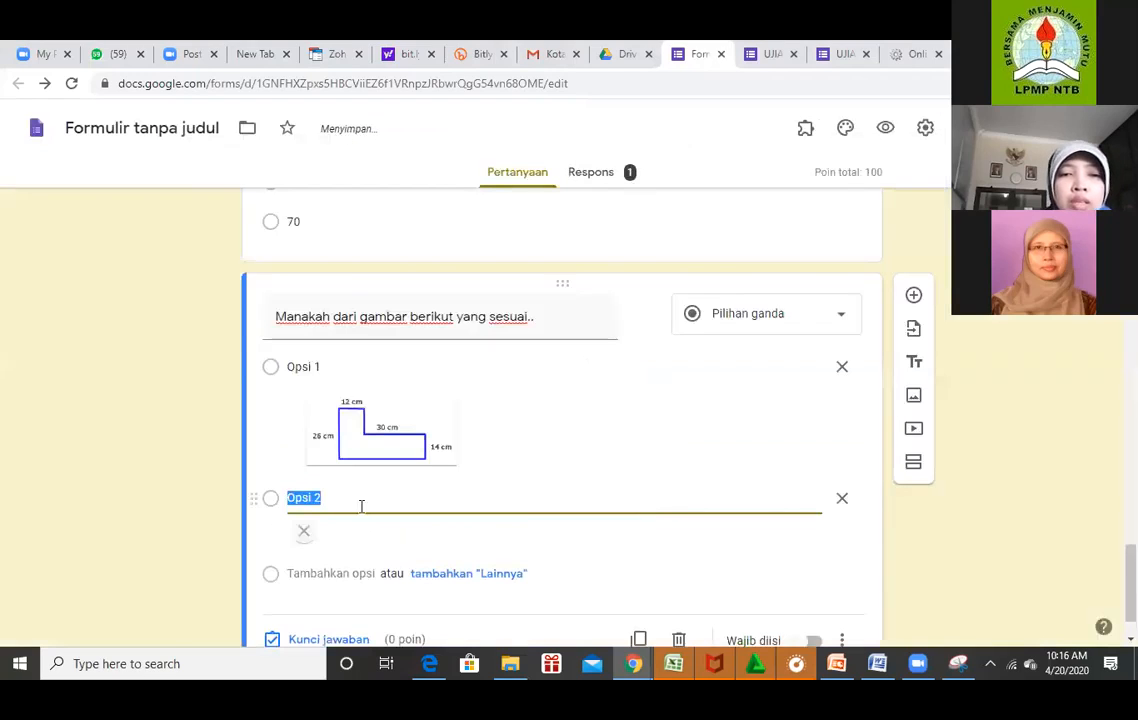
{"action": "key", "text": "BackSpace"}
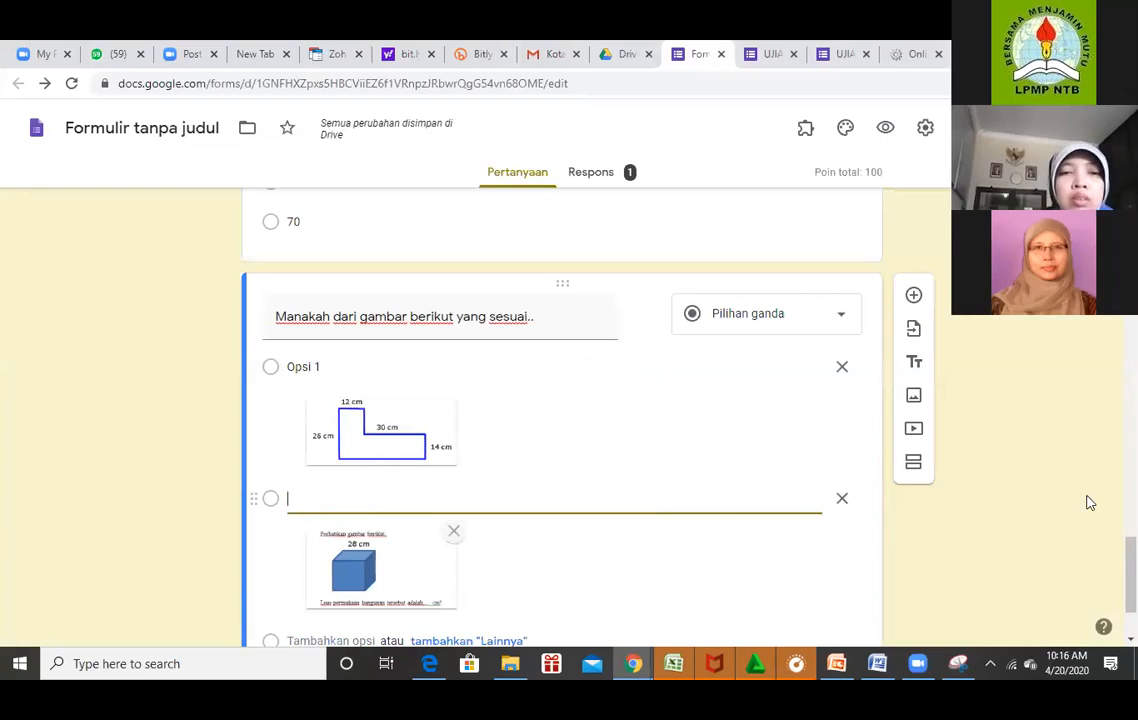
{"action": "key", "text": "Return"}
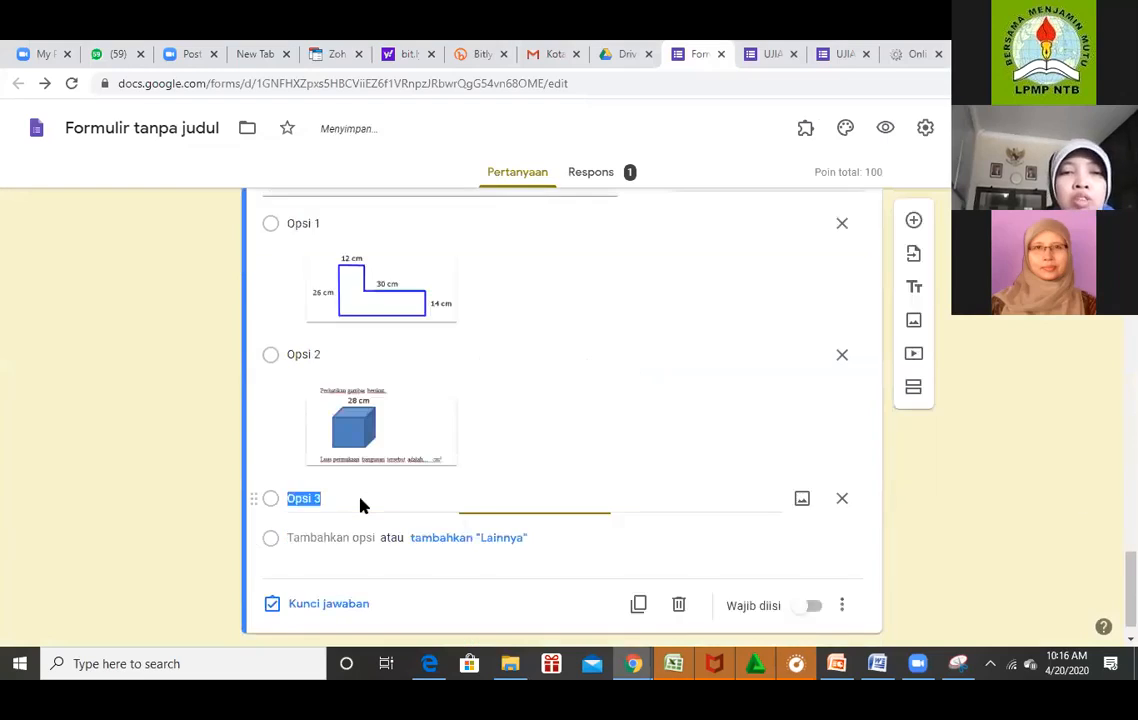
Upload the matematika2 28 cm cube image into the third answer option.
{"action": "left_click", "coordinate": [801, 500]}
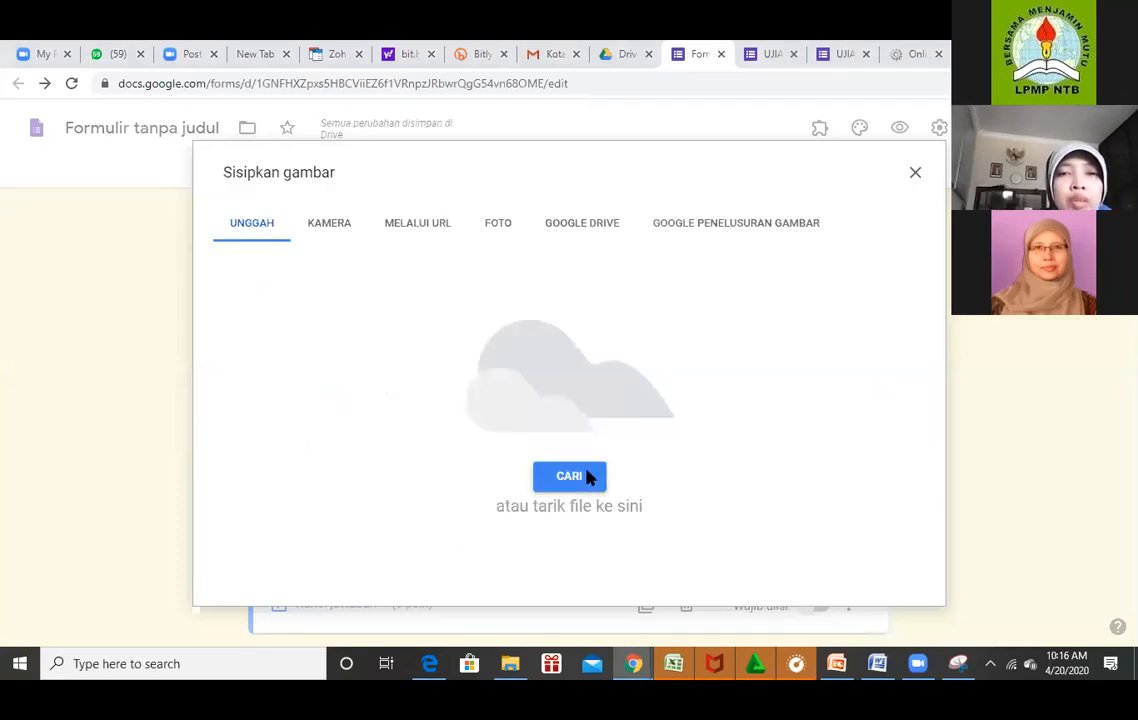
{"action": "left_click", "coordinate": [588, 477]}
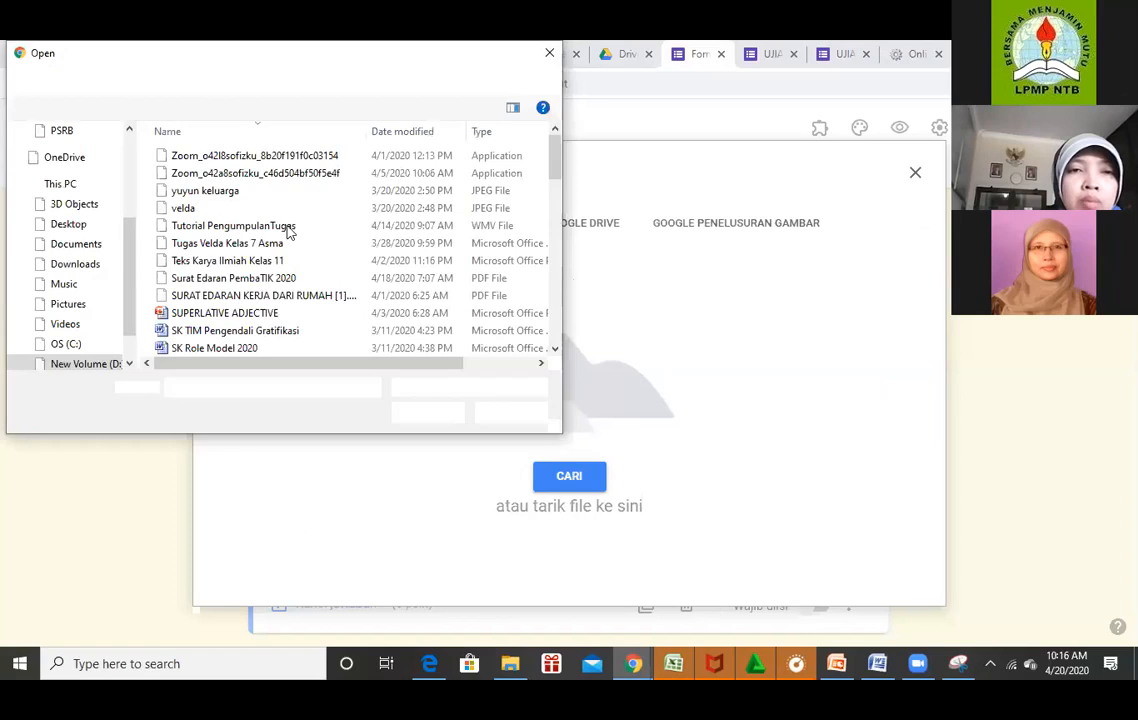
{"action": "scroll", "coordinate": [236, 204], "scroll_direction": "down", "scroll_amount": 5}
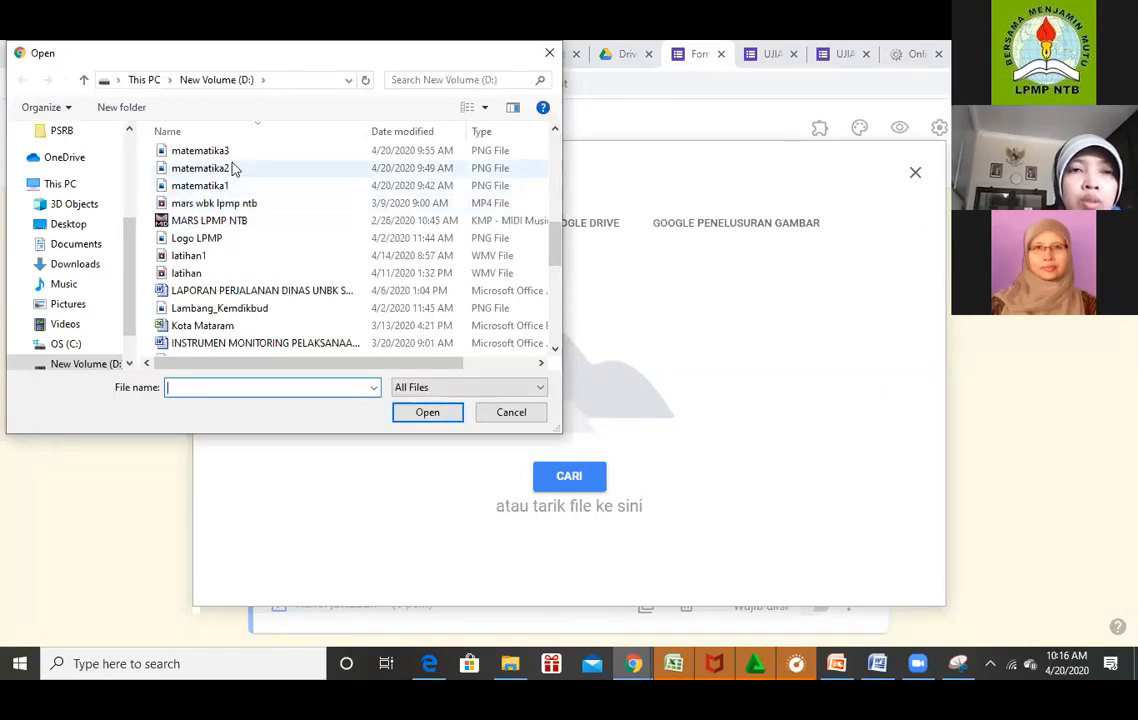
{"action": "left_click", "coordinate": [232, 168]}
{"action": "left_click", "coordinate": [423, 412]}
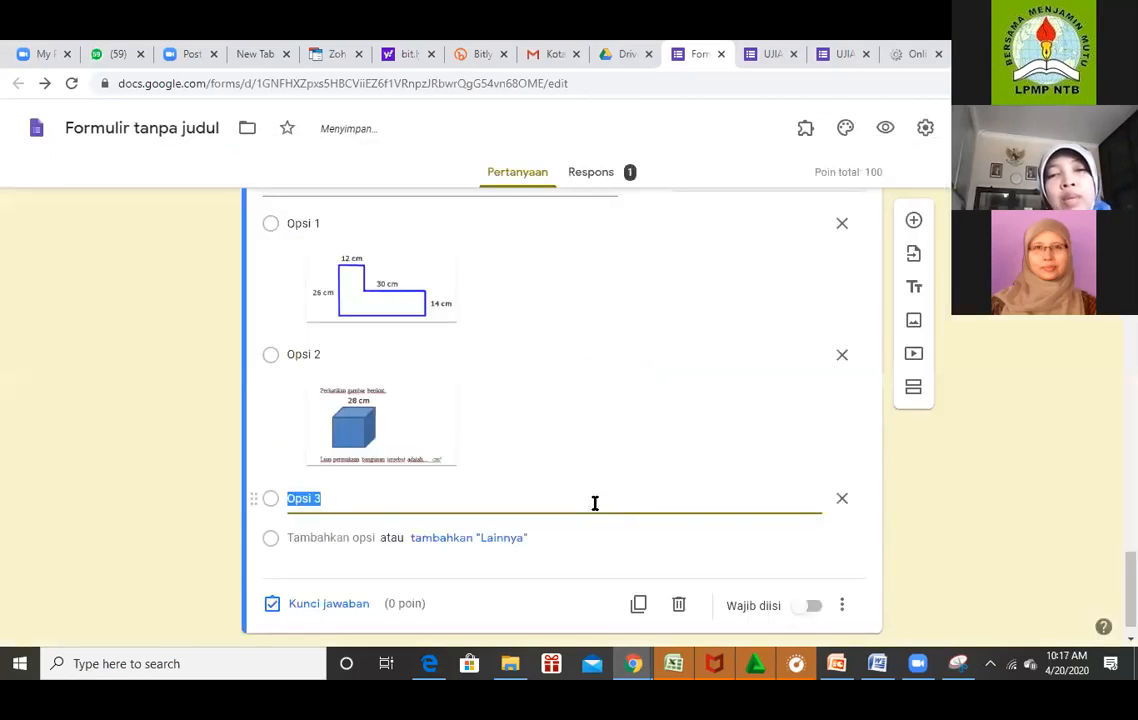
Clear the second option's label text and select the third option's label.
{"action": "left_click", "coordinate": [333, 348]}
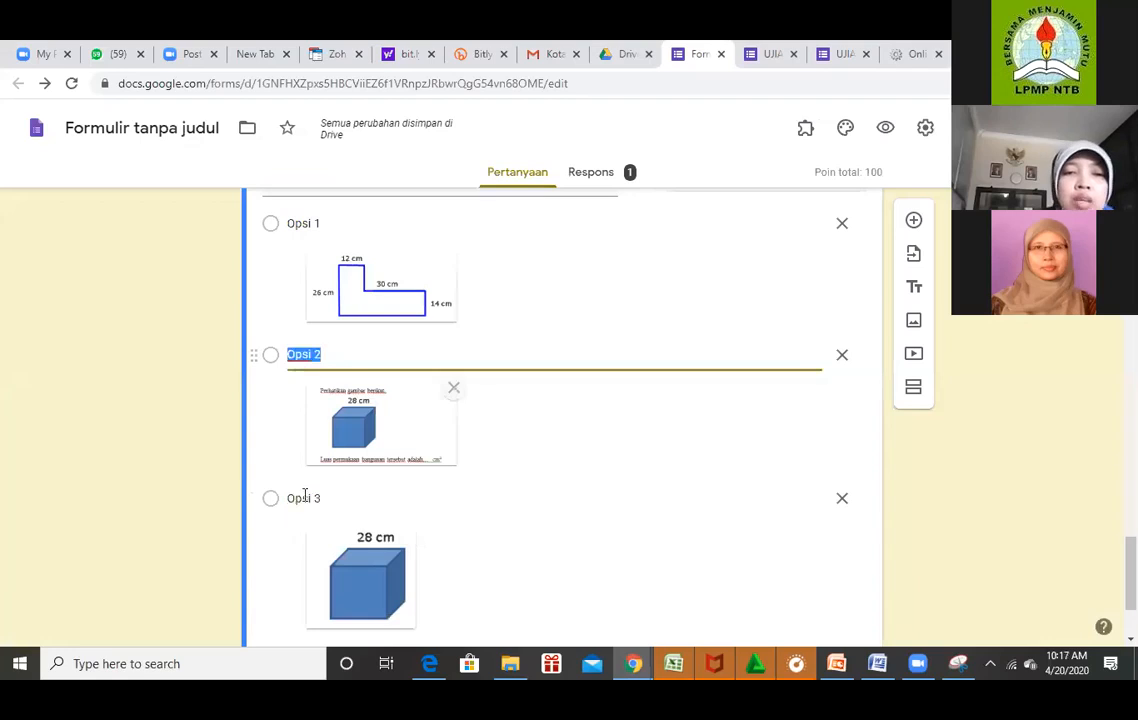
{"action": "key", "text": "BackSpace"}
{"action": "left_click", "coordinate": [305, 497]}
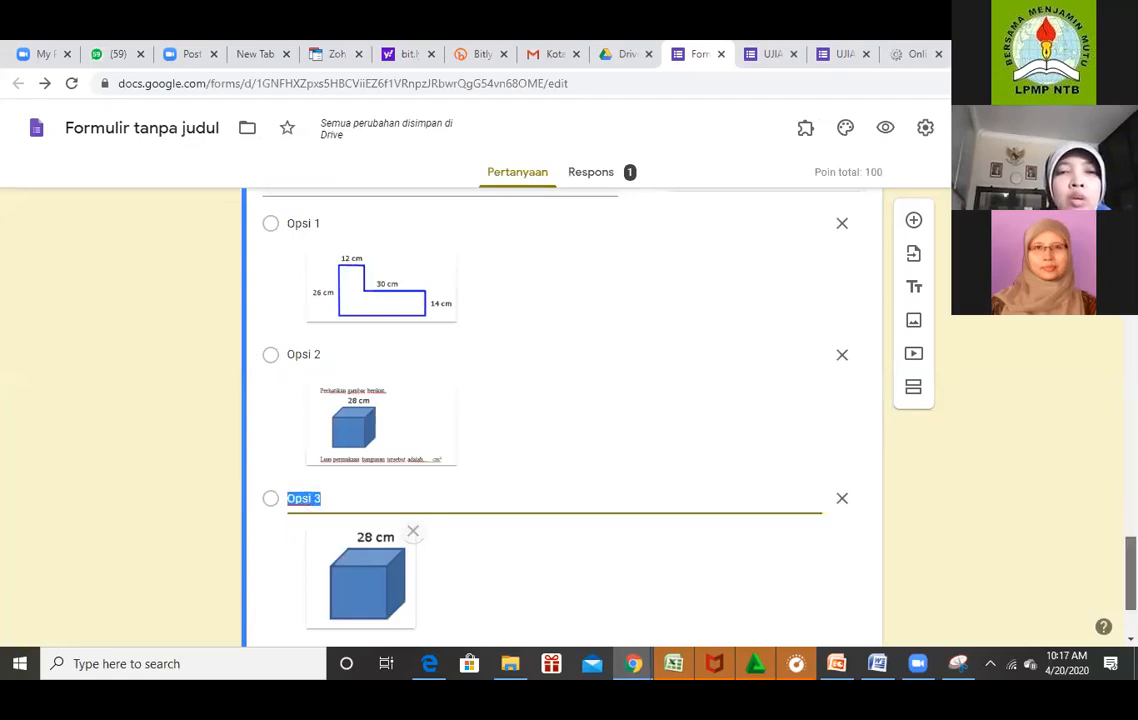
{"action": "scroll", "coordinate": [560, 420], "scroll_direction": "up", "scroll_amount": 1}
{"action": "scroll", "coordinate": [560, 420], "scroll_direction": "down", "scroll_amount": 2}
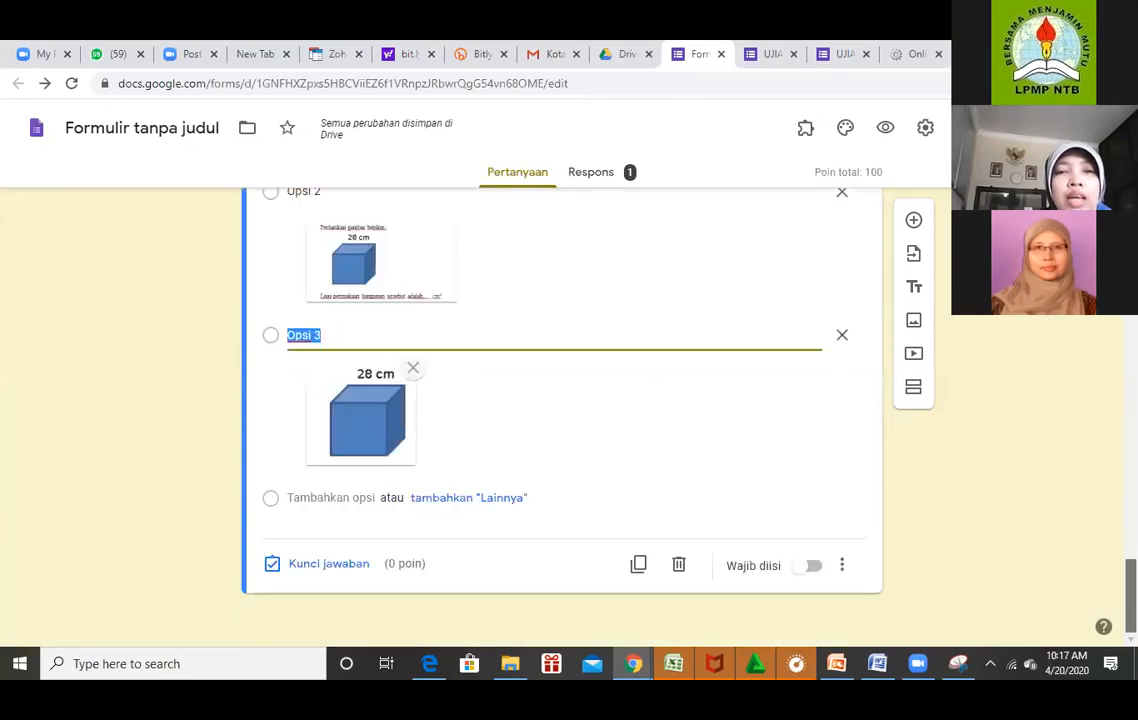
{"action": "scroll", "coordinate": [418, 432], "scroll_direction": "up", "scroll_amount": 4}
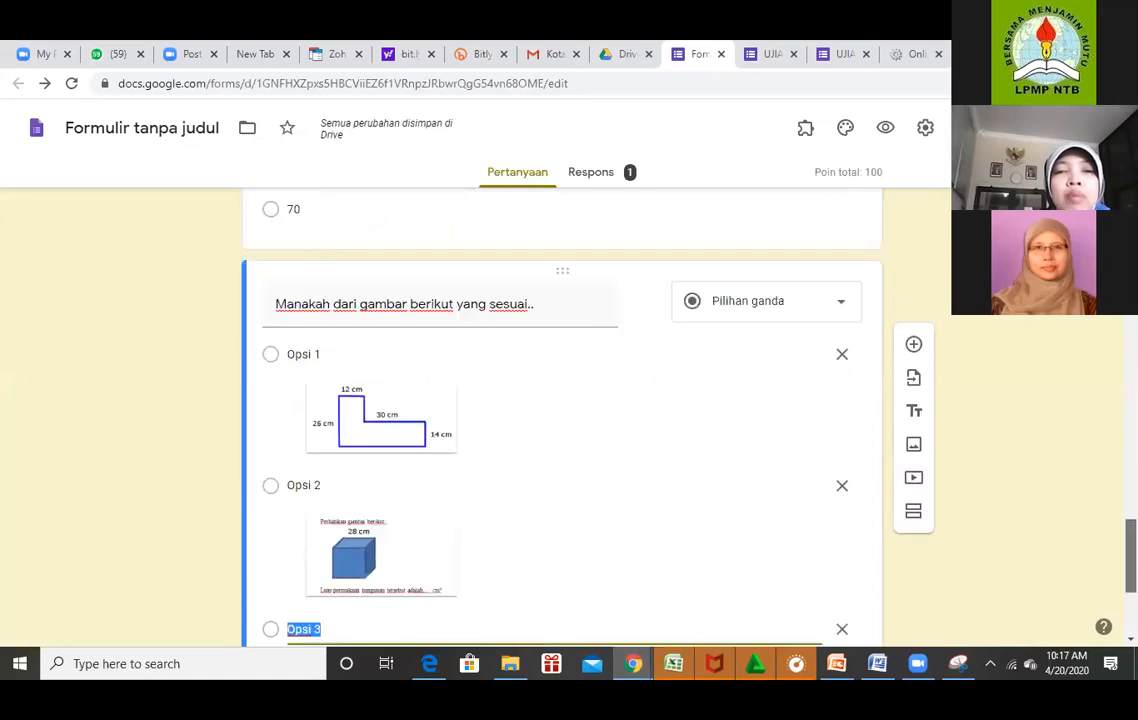
Set the cube surface-area question's answer key to 15 points.
{"action": "scroll", "coordinate": [418, 432], "scroll_direction": "up", "scroll_amount": 1}
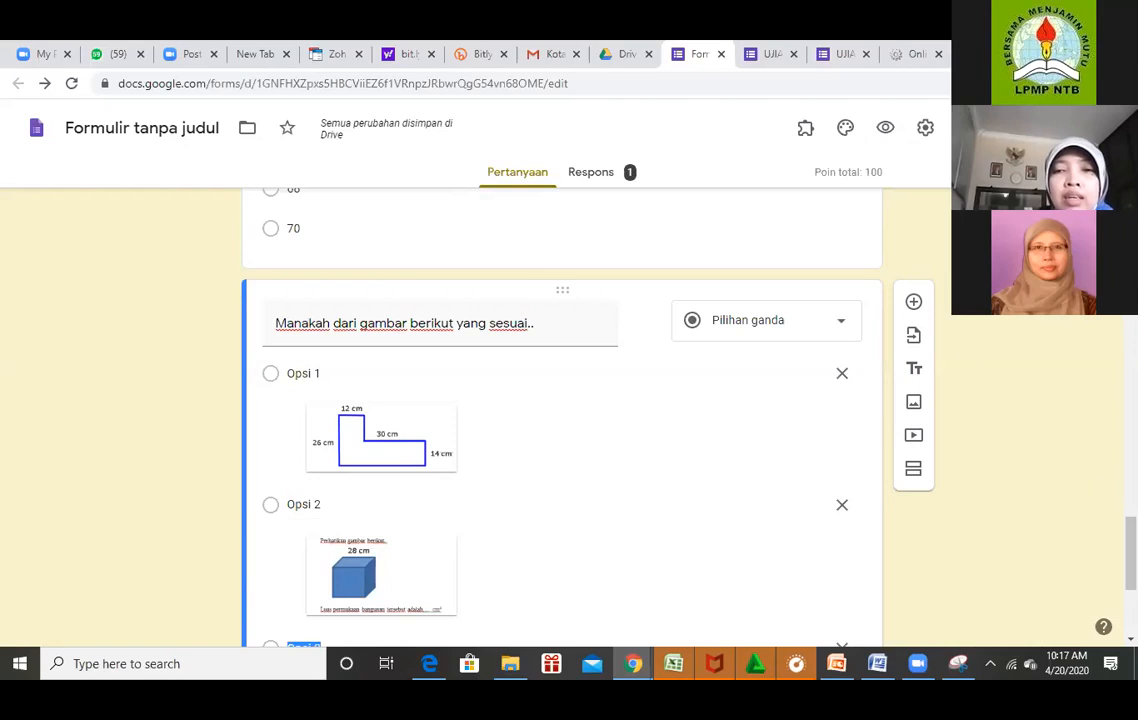
{"action": "scroll", "coordinate": [561, 420], "scroll_direction": "up", "scroll_amount": 5}
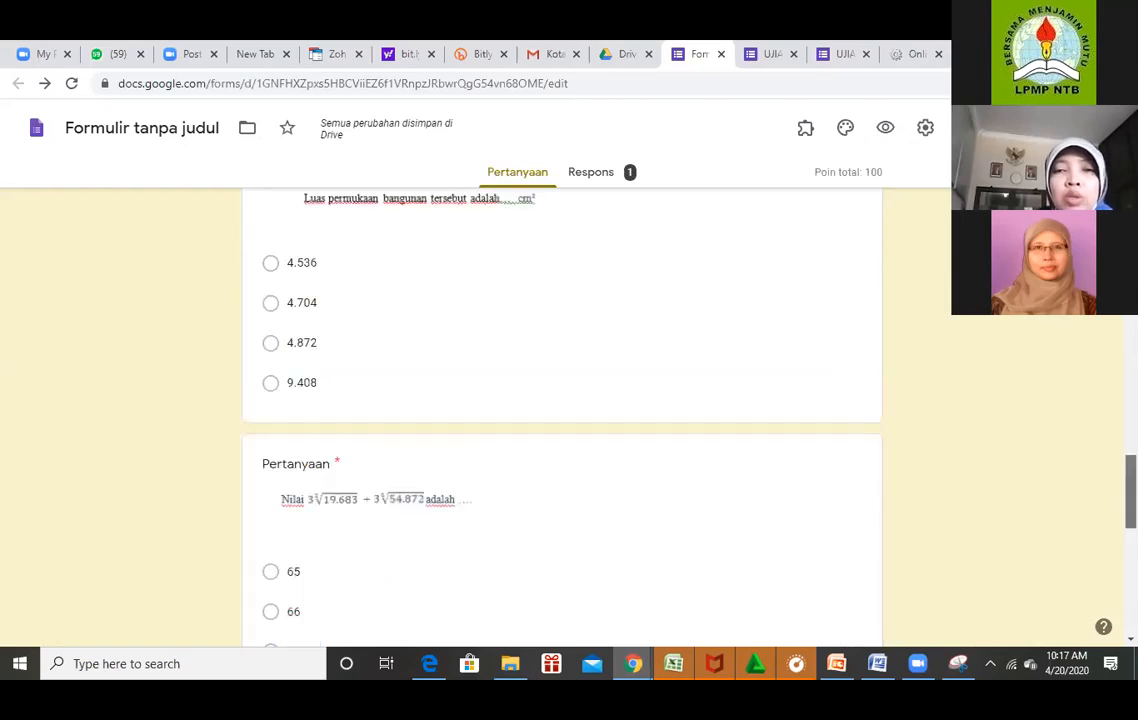
{"action": "scroll", "coordinate": [706, 441], "scroll_direction": "up", "scroll_amount": 8}
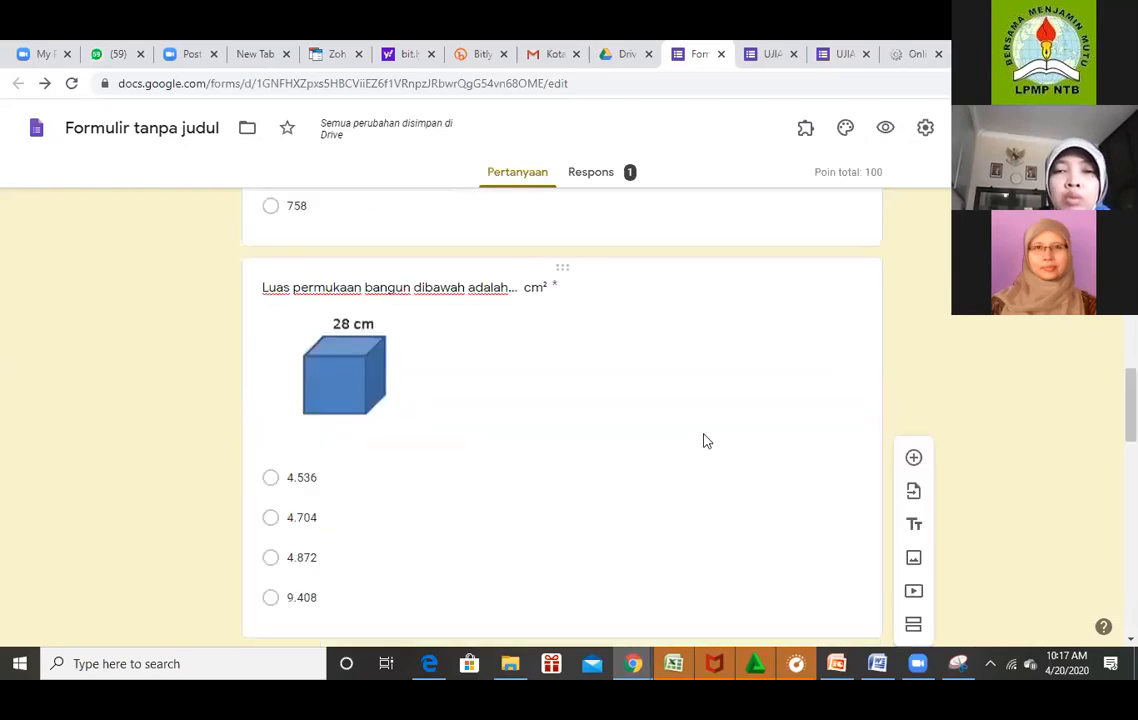
{"action": "left_click", "coordinate": [818, 356]}
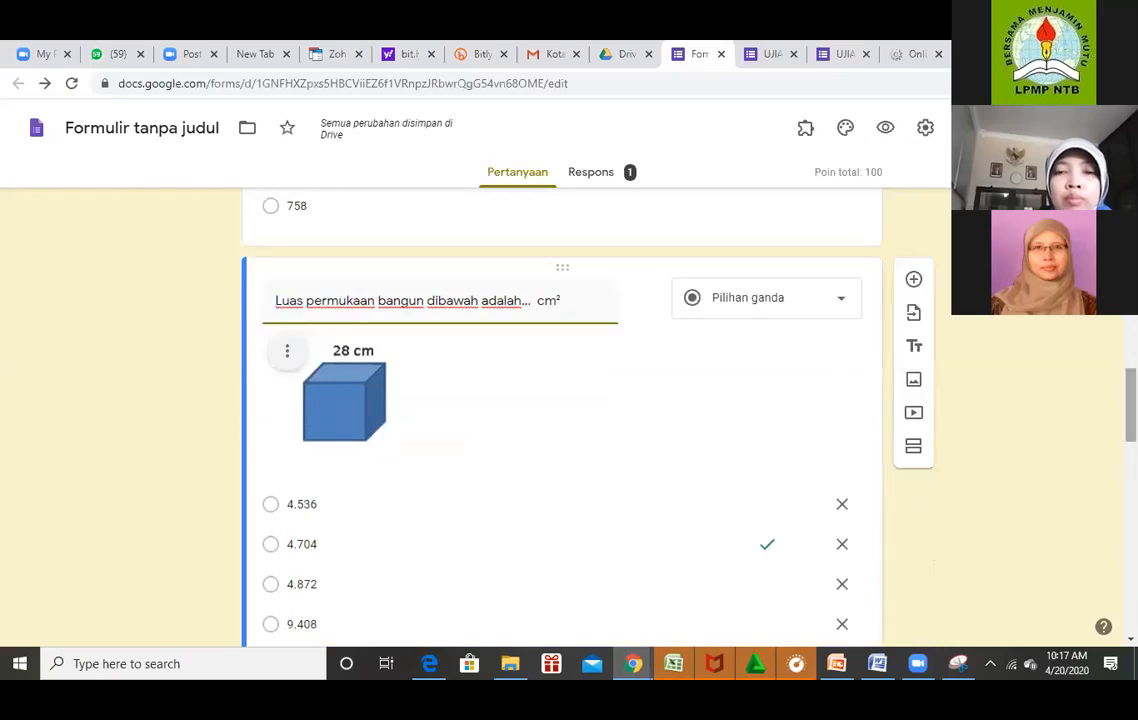
{"action": "scroll", "coordinate": [560, 420], "scroll_direction": "down", "scroll_amount": 3}
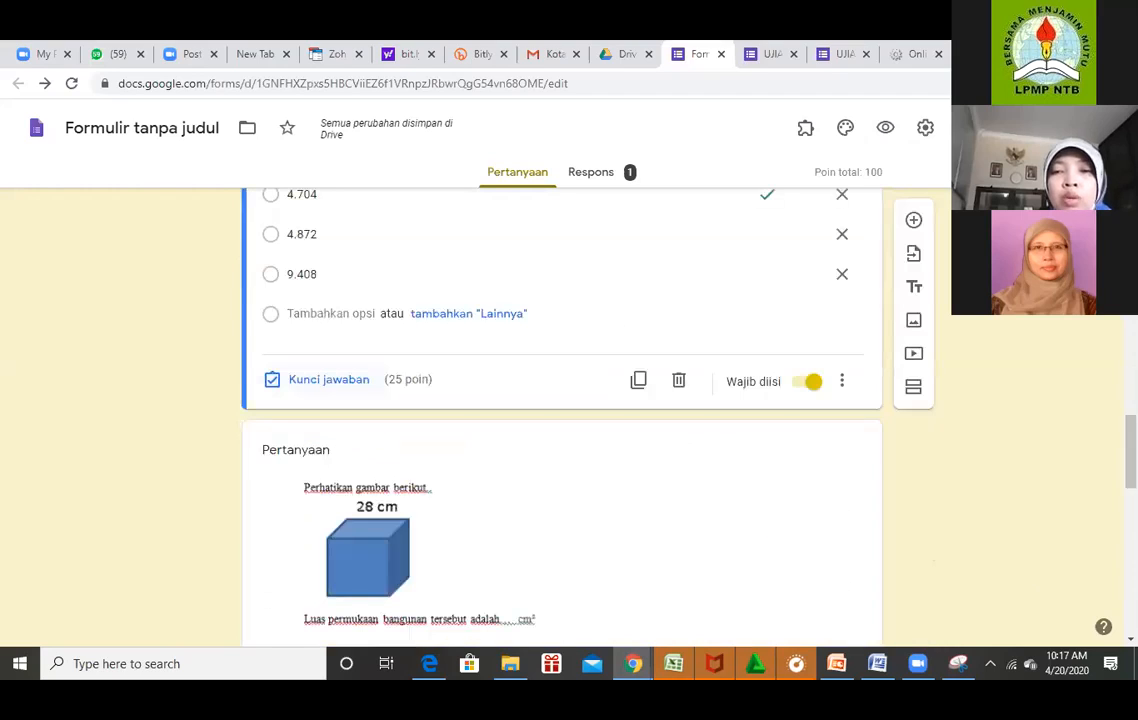
{"action": "left_click", "coordinate": [329, 380]}
{"action": "scroll", "coordinate": [329, 380], "scroll_direction": "up", "scroll_amount": 1}
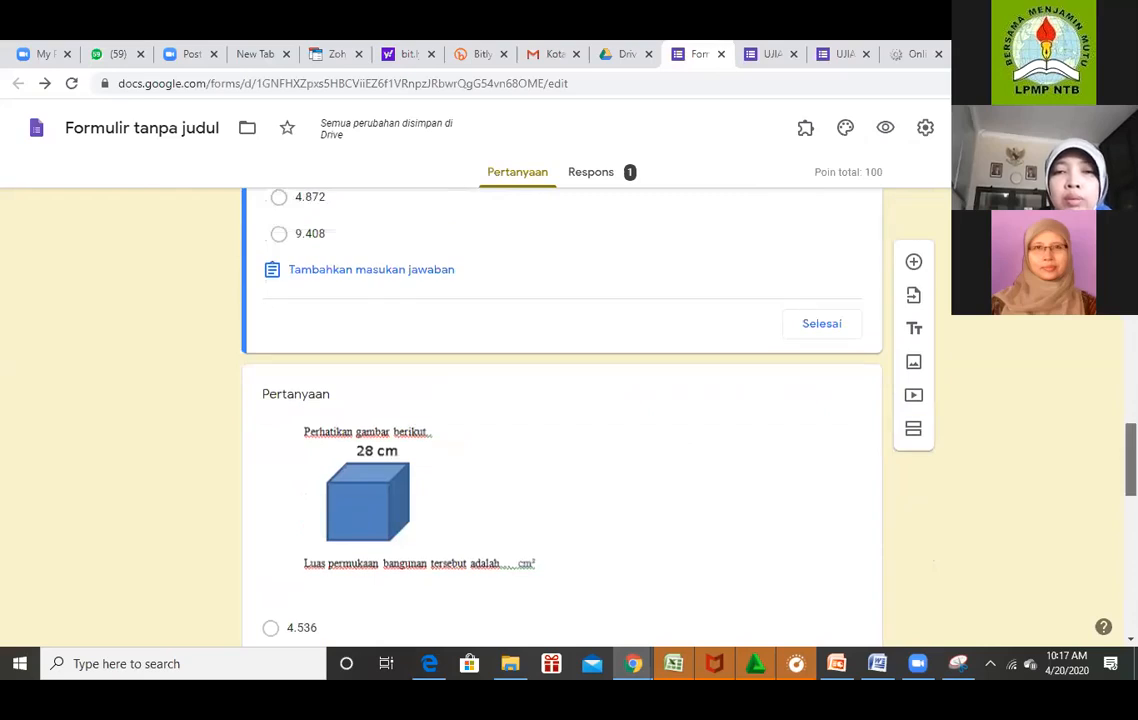
{"action": "left_click", "coordinate": [872, 432]}
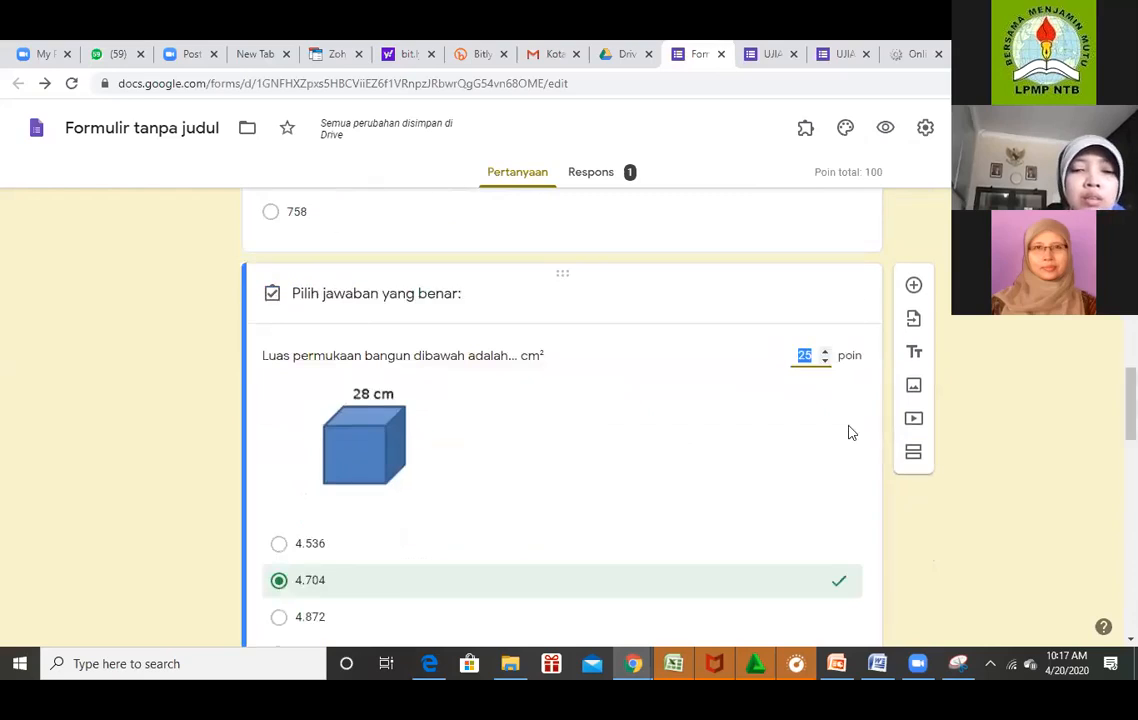
{"action": "type", "text": "1"}
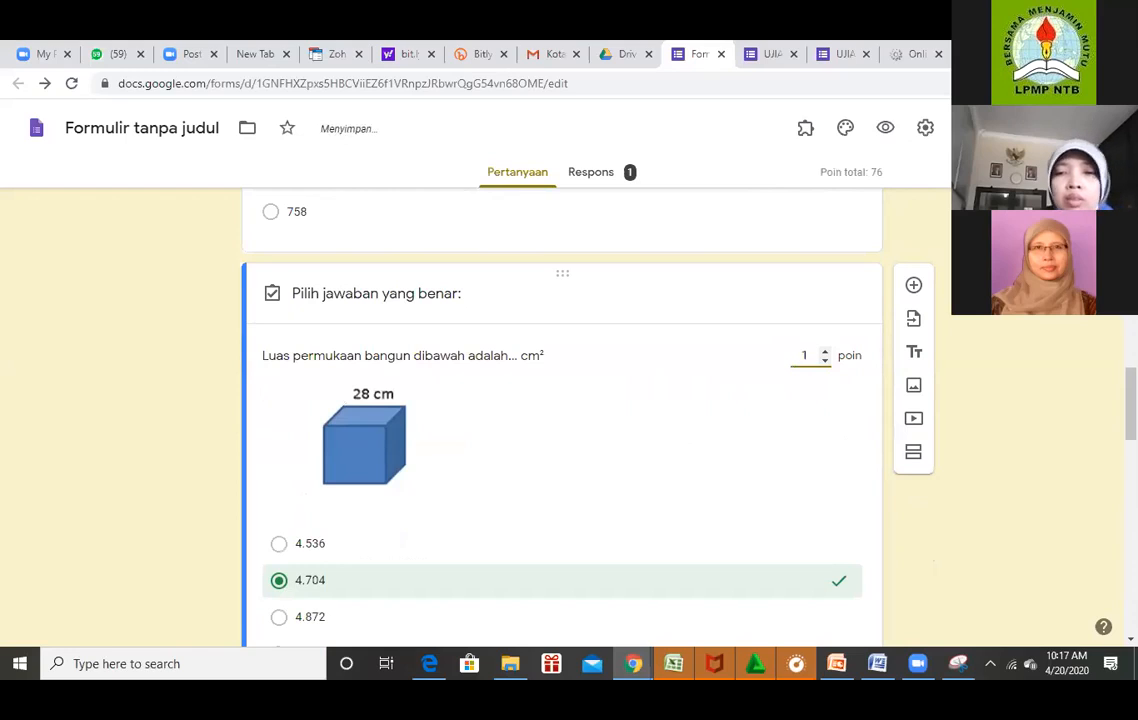
{"action": "type", "text": "5"}
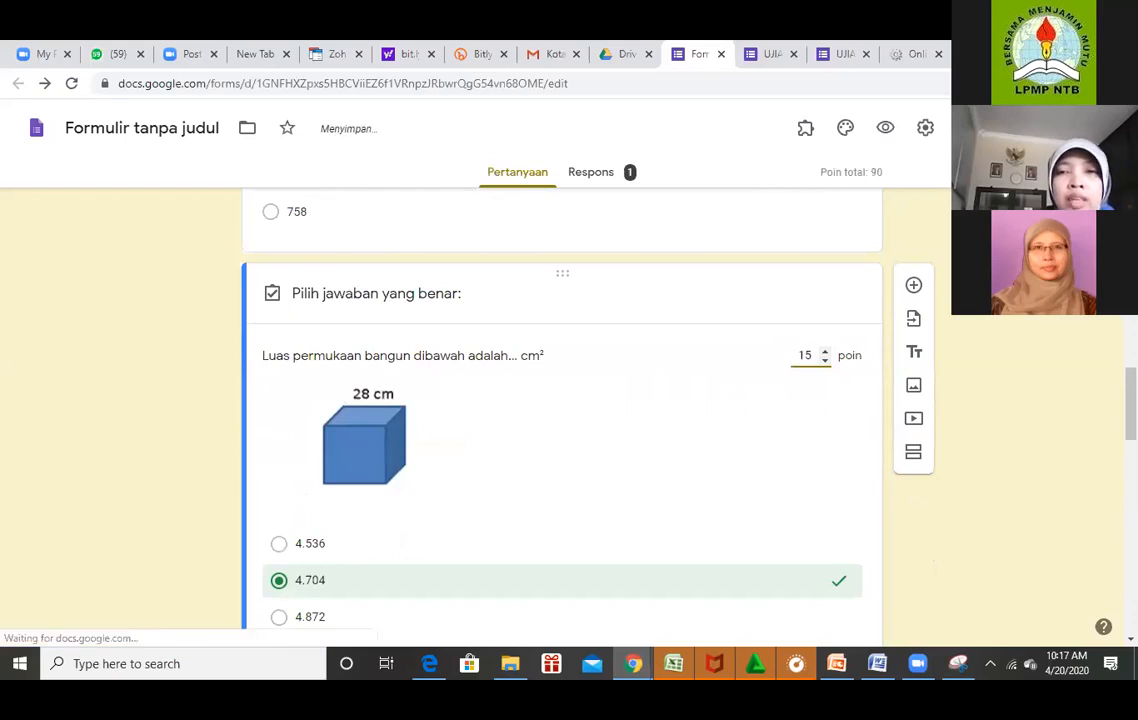
Give the picture-matching question 10 points with Opsi 1 as the correct answer.
{"action": "scroll", "coordinate": [884, 470], "scroll_direction": "down", "scroll_amount": 11}
{"action": "scroll", "coordinate": [886, 471], "scroll_direction": "down", "scroll_amount": 1}
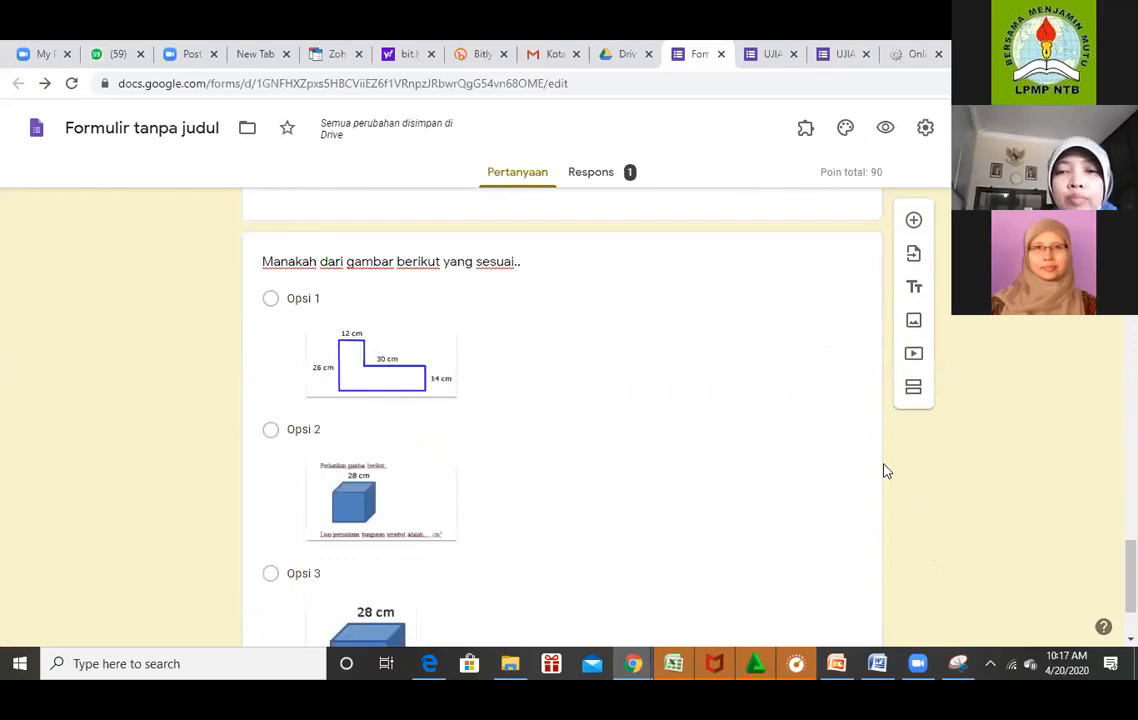
{"action": "left_click", "coordinate": [303, 429]}
{"action": "scroll", "coordinate": [562, 417], "scroll_direction": "down", "scroll_amount": 2}
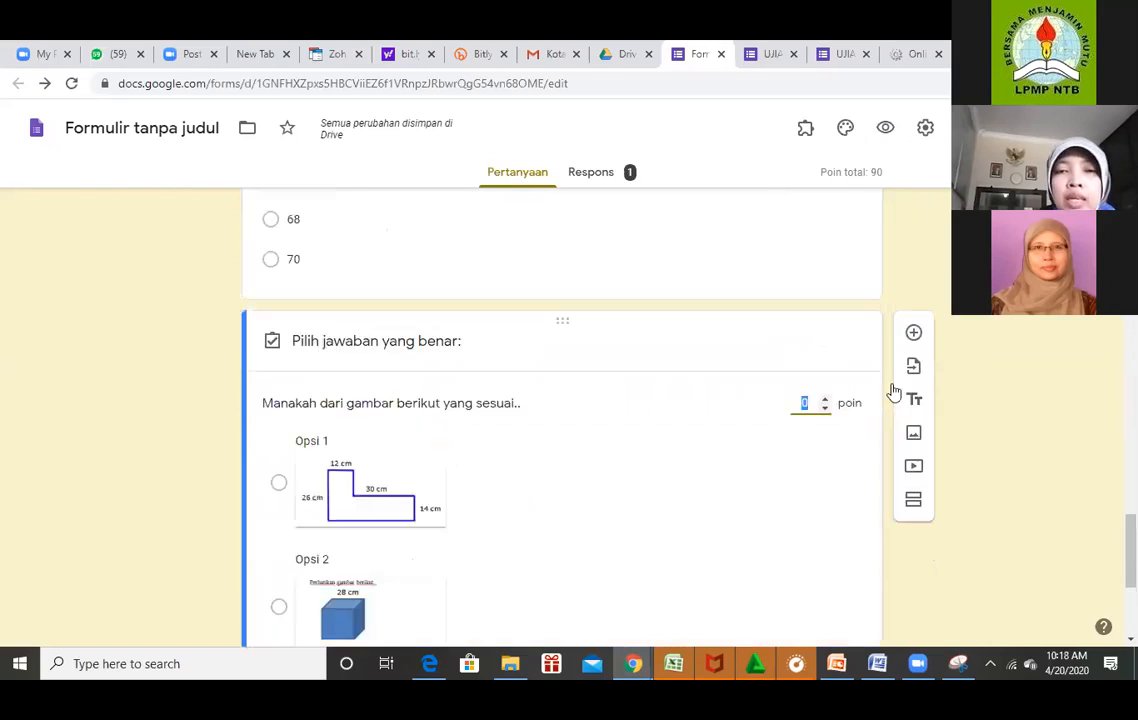
{"action": "type", "text": "10"}
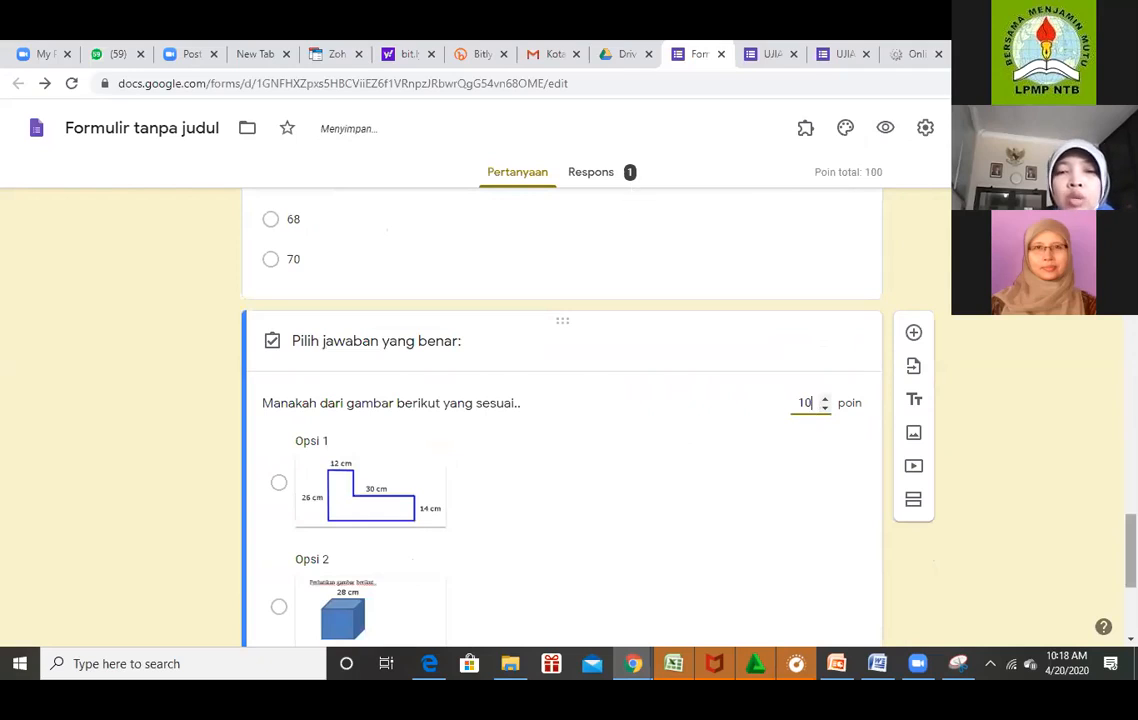
{"action": "scroll", "coordinate": [424, 325], "scroll_direction": "down", "scroll_amount": 3}
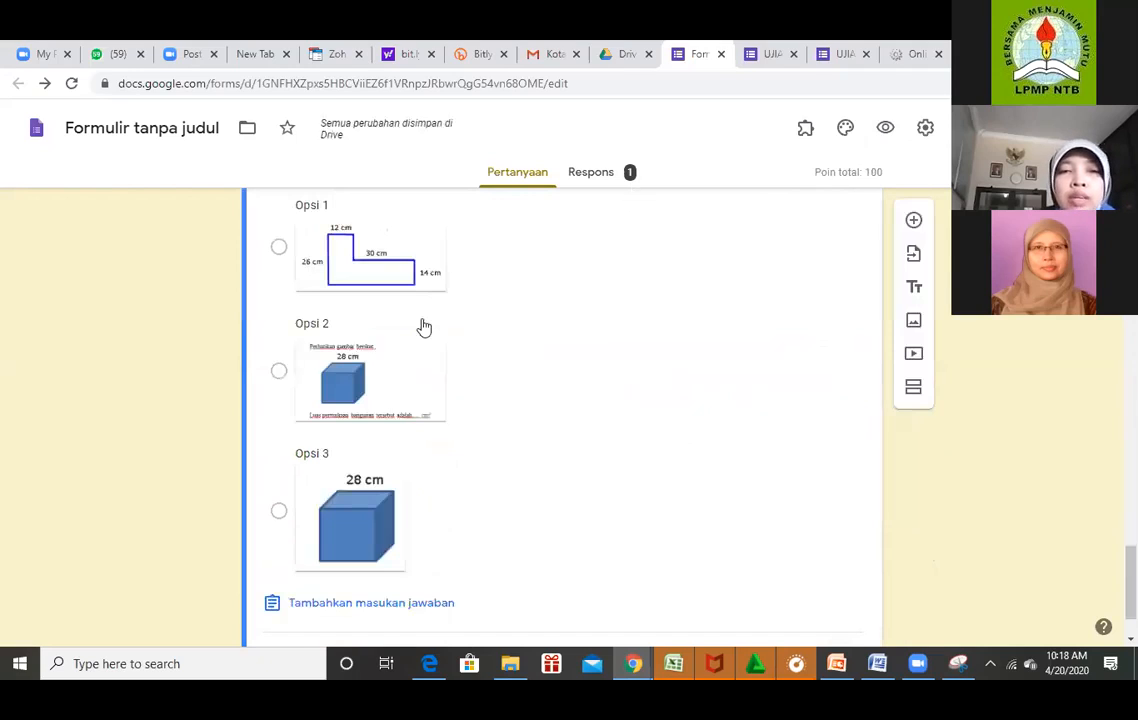
{"action": "left_click", "coordinate": [277, 248]}
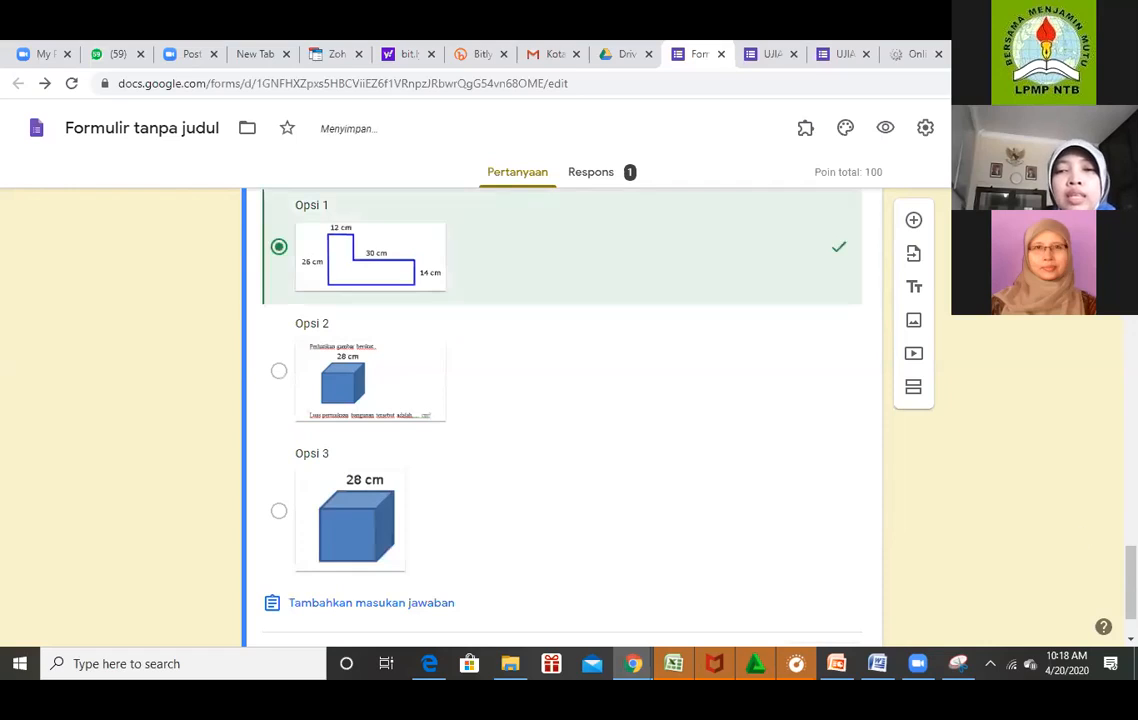
{"action": "scroll", "coordinate": [820, 572], "scroll_direction": "down", "scroll_amount": 1}
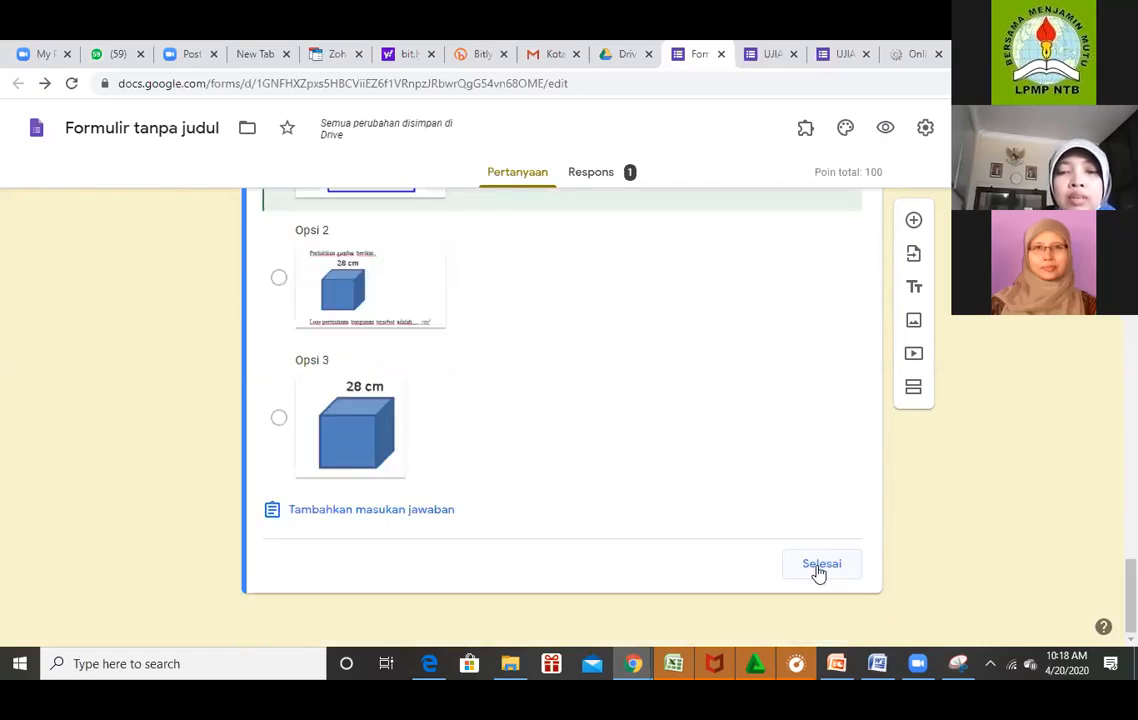
{"action": "left_click", "coordinate": [820, 565]}
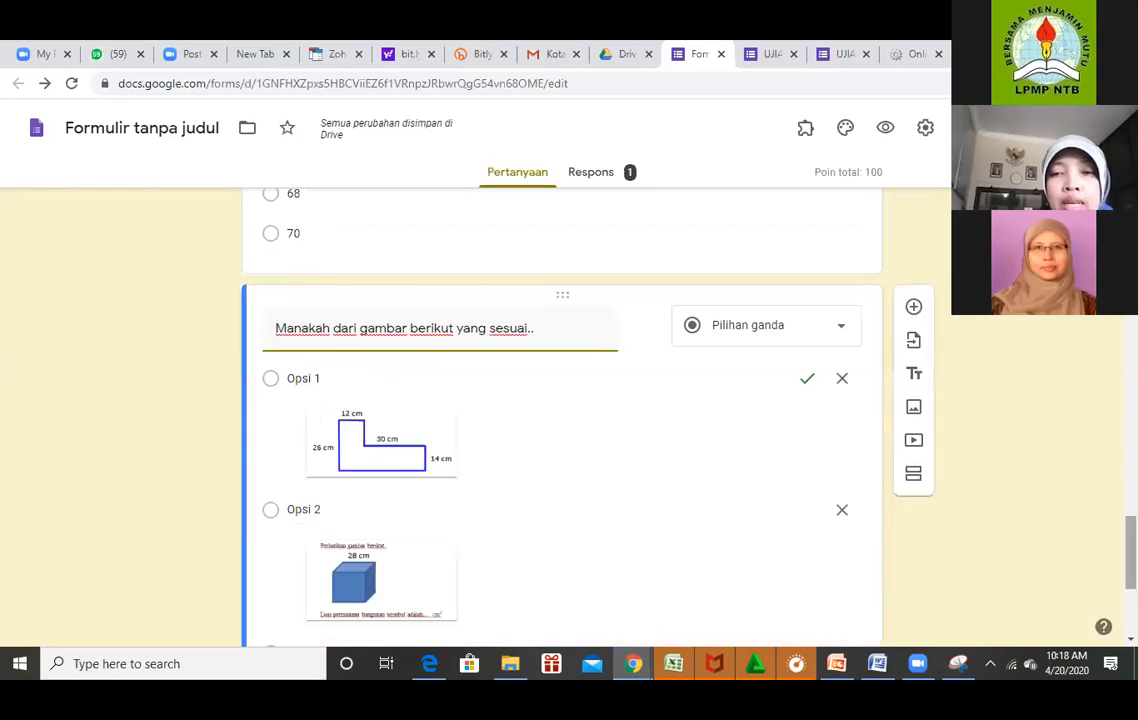
Turn on Wajib diisi so the picture question is required.
{"action": "scroll", "coordinate": [816, 576], "scroll_direction": "down", "scroll_amount": 3}
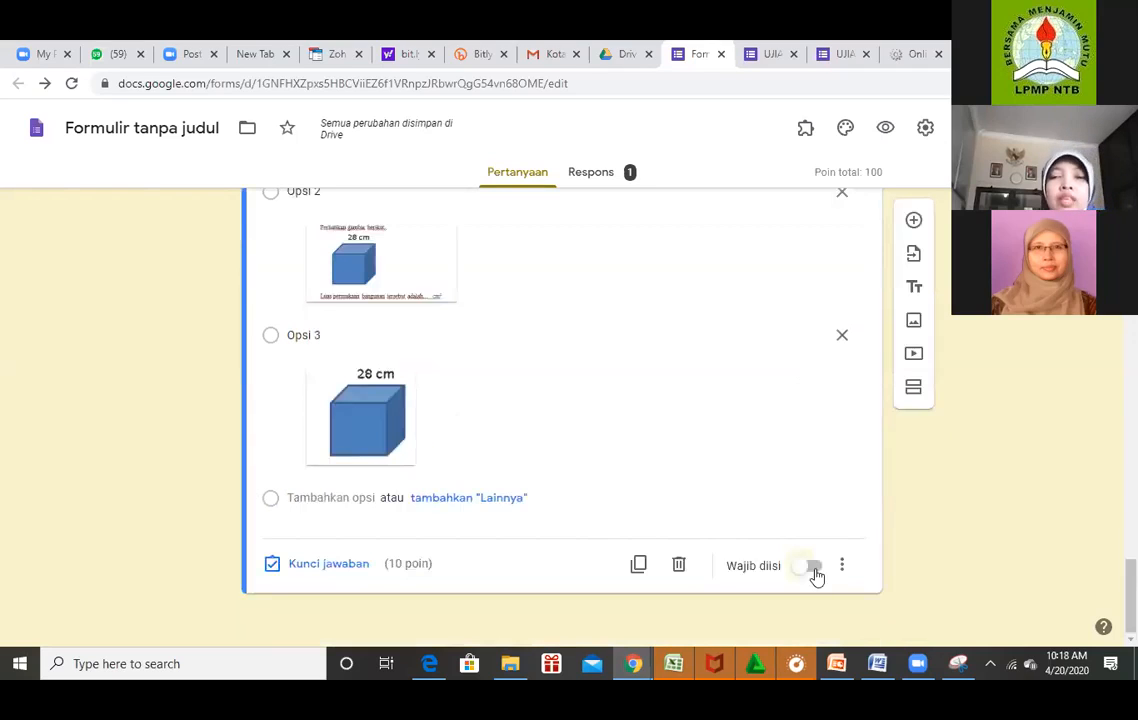
{"action": "left_click", "coordinate": [813, 566]}
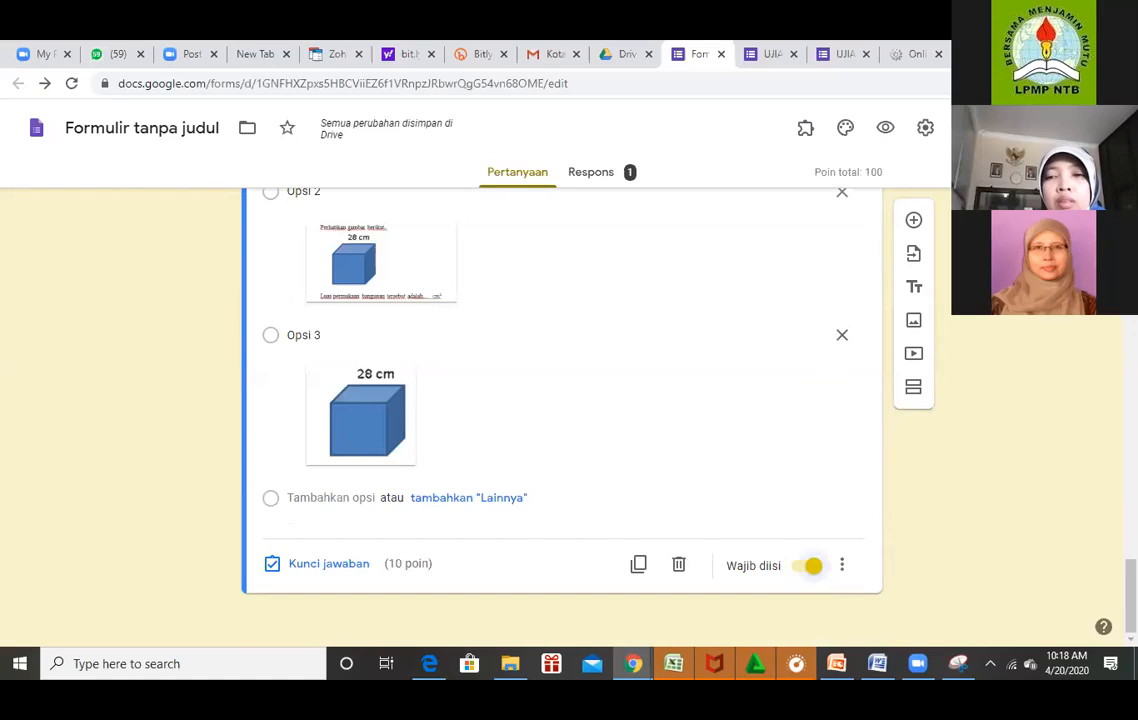
{"action": "left_click_drag", "start_coordinate": [1130, 596], "coordinate": [1130, 231]}
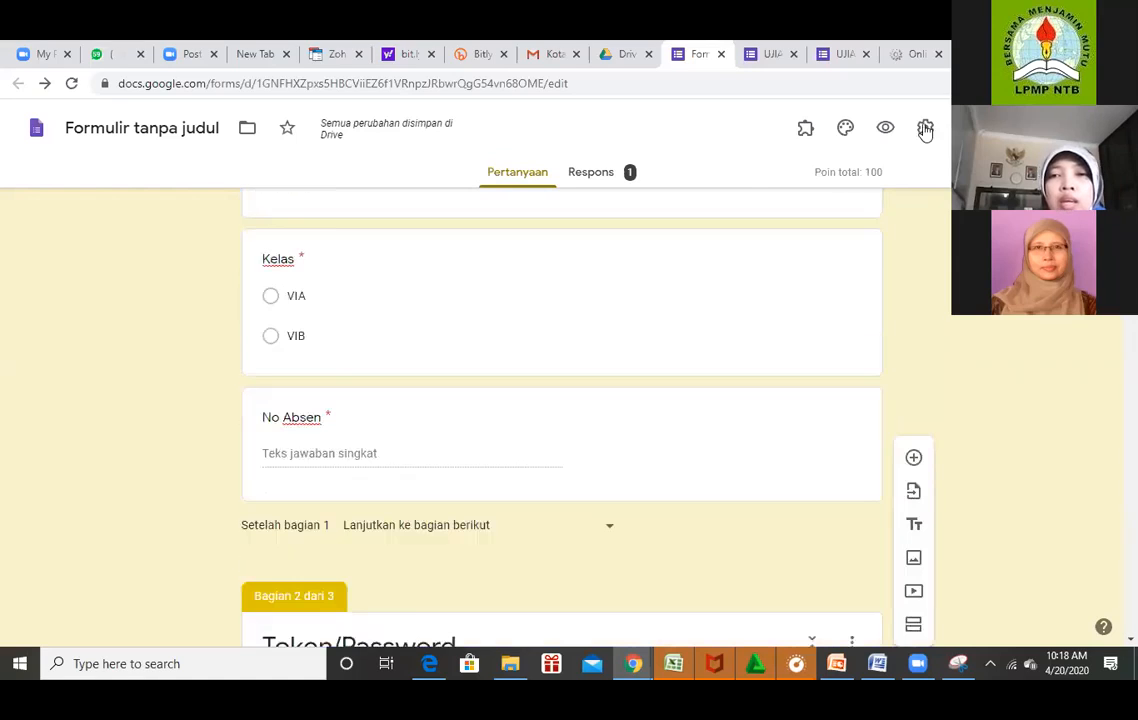
{"action": "left_click", "coordinate": [925, 128]}
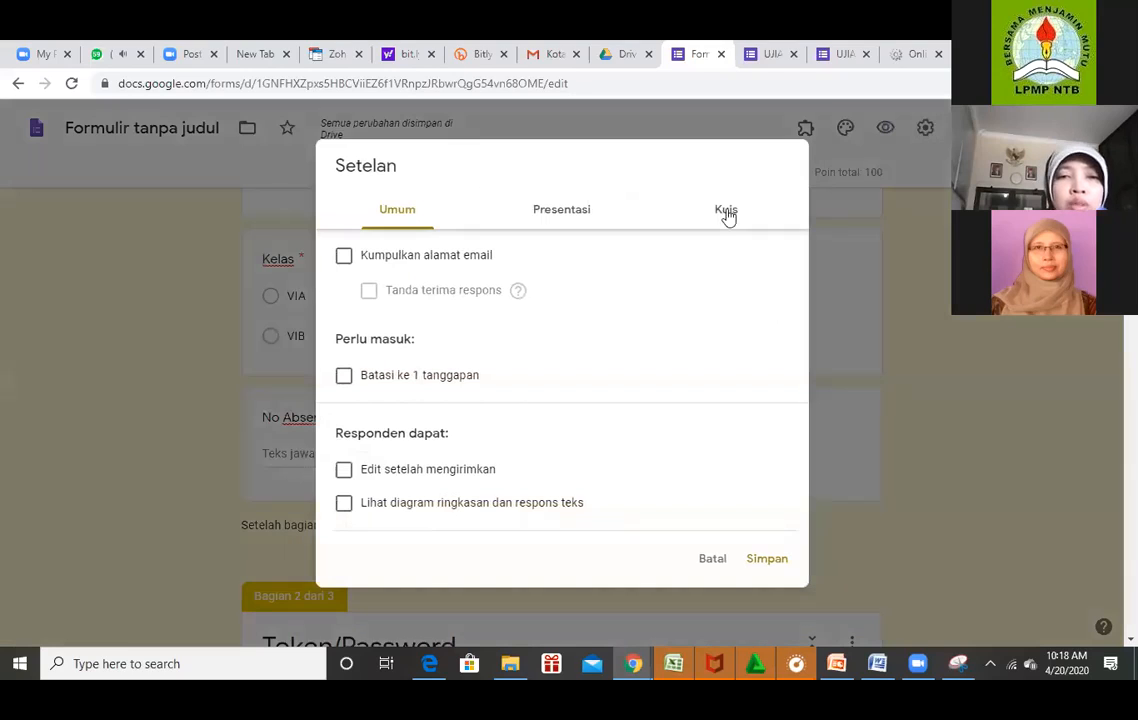
{"action": "left_click", "coordinate": [727, 212]}
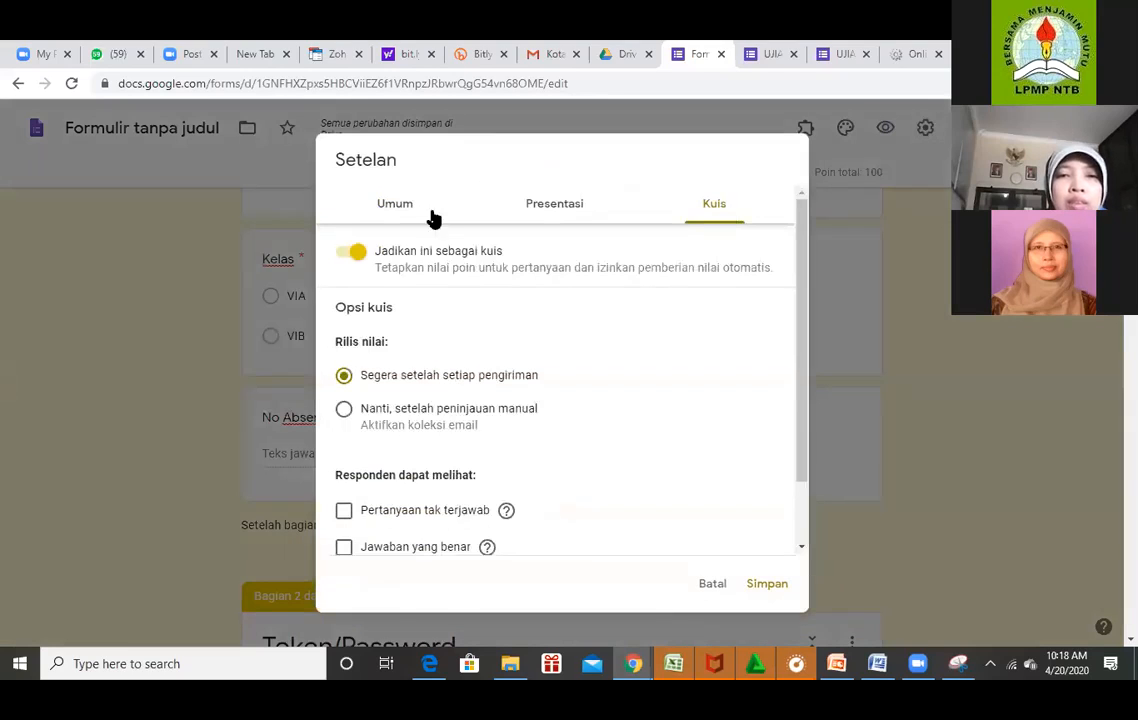
{"action": "left_click", "coordinate": [560, 207]}
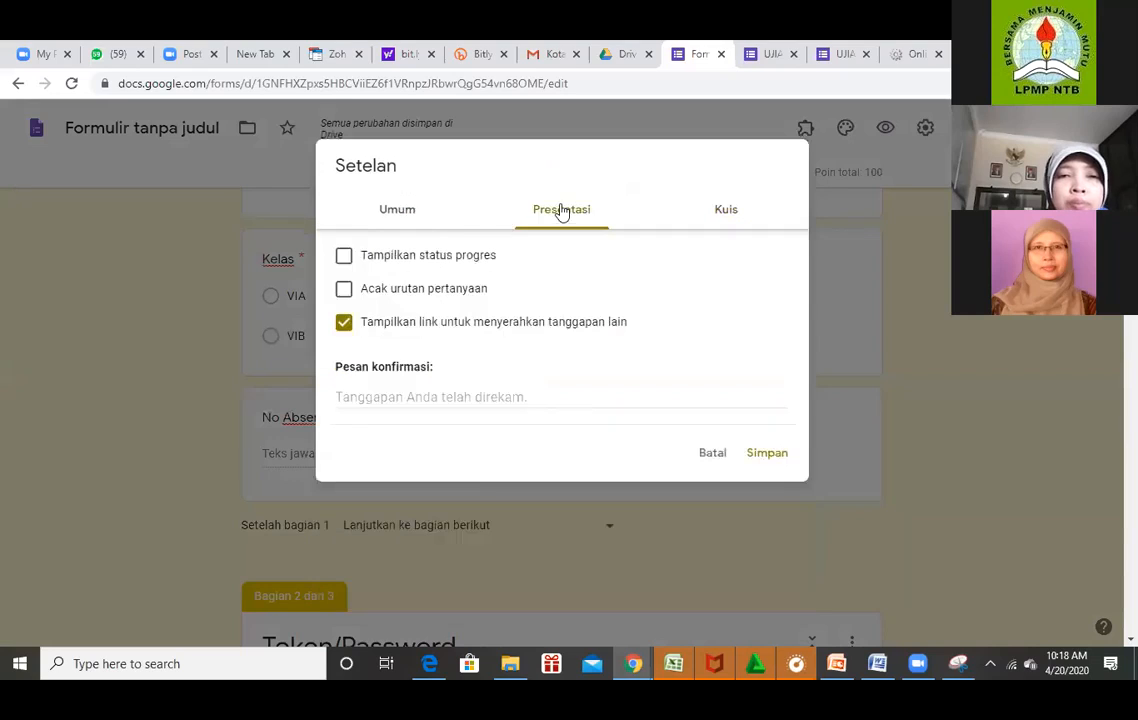
{"action": "left_click", "coordinate": [882, 250]}
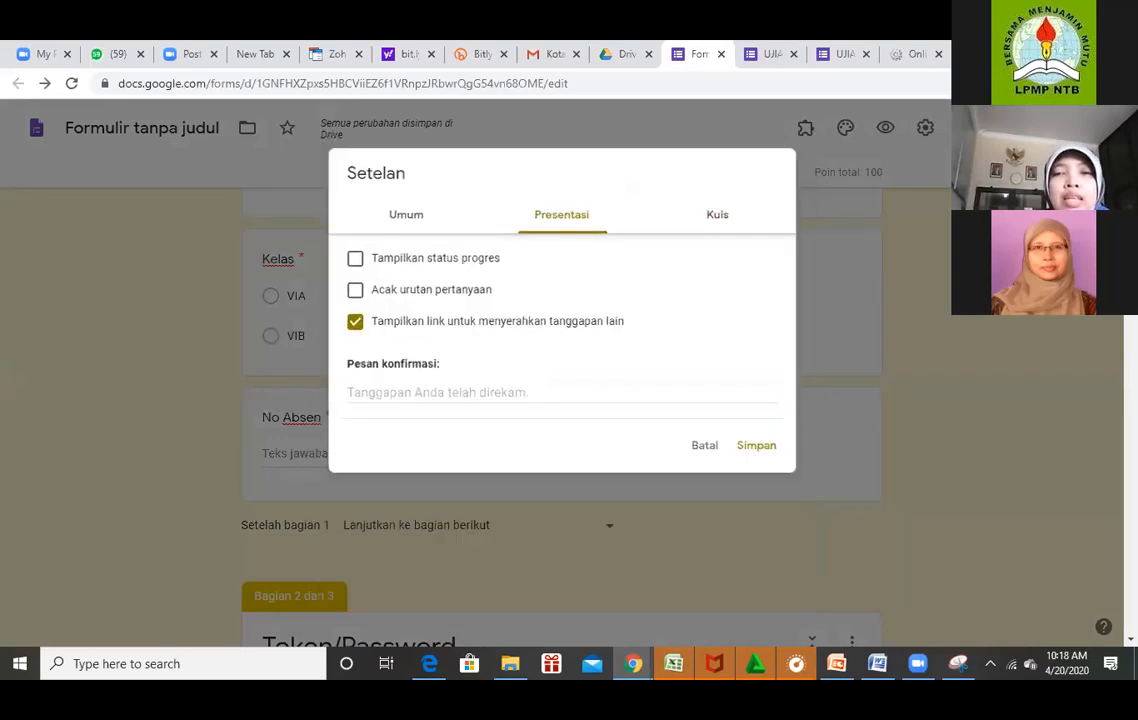
{"action": "scroll", "coordinate": [775, 410], "scroll_direction": "up", "scroll_amount": 5}
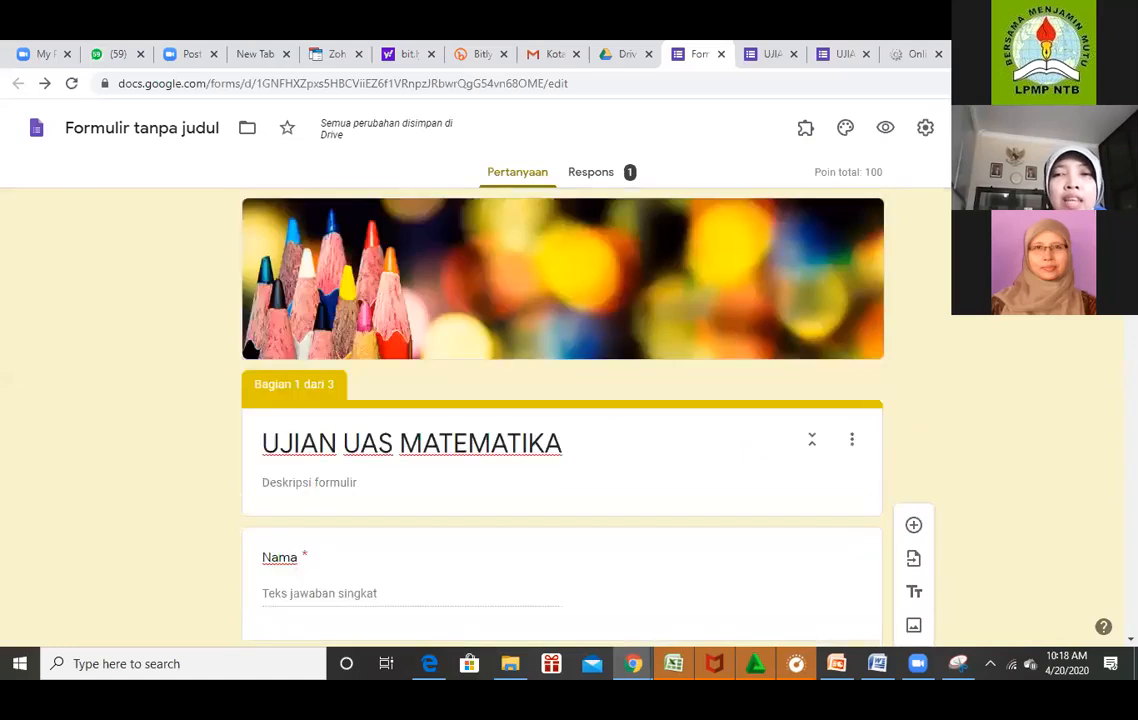
{"action": "scroll", "coordinate": [562, 410], "scroll_direction": "down", "scroll_amount": 1}
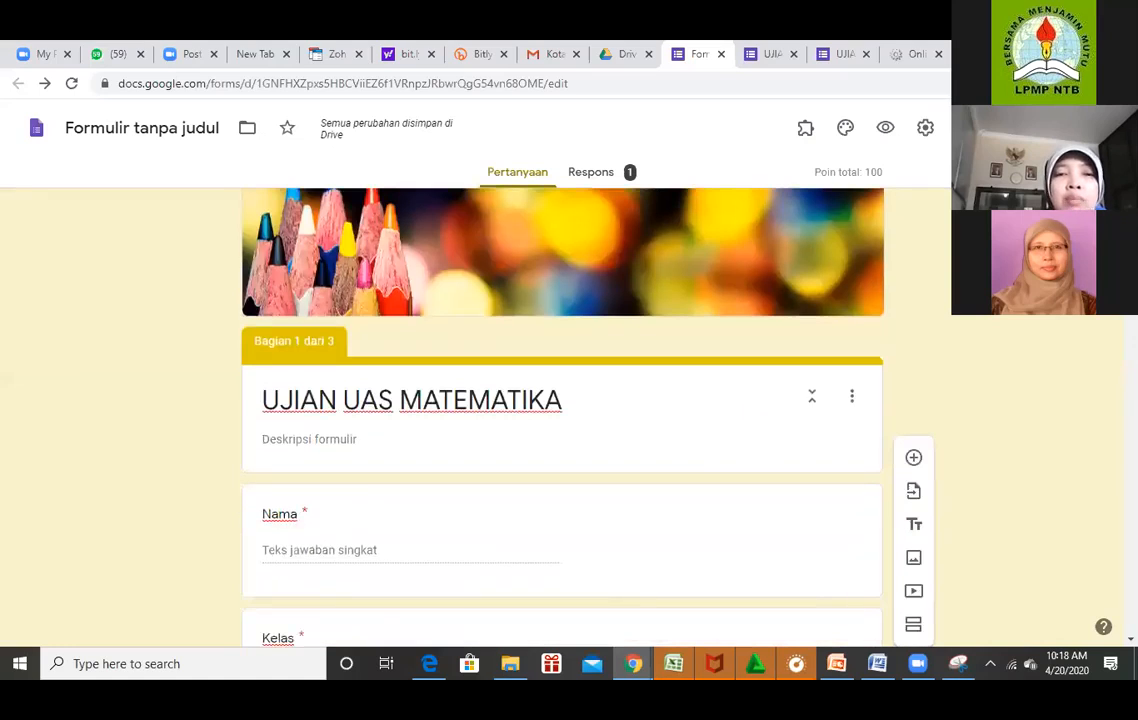
{"action": "scroll", "coordinate": [562, 410], "scroll_direction": "down", "scroll_amount": 5}
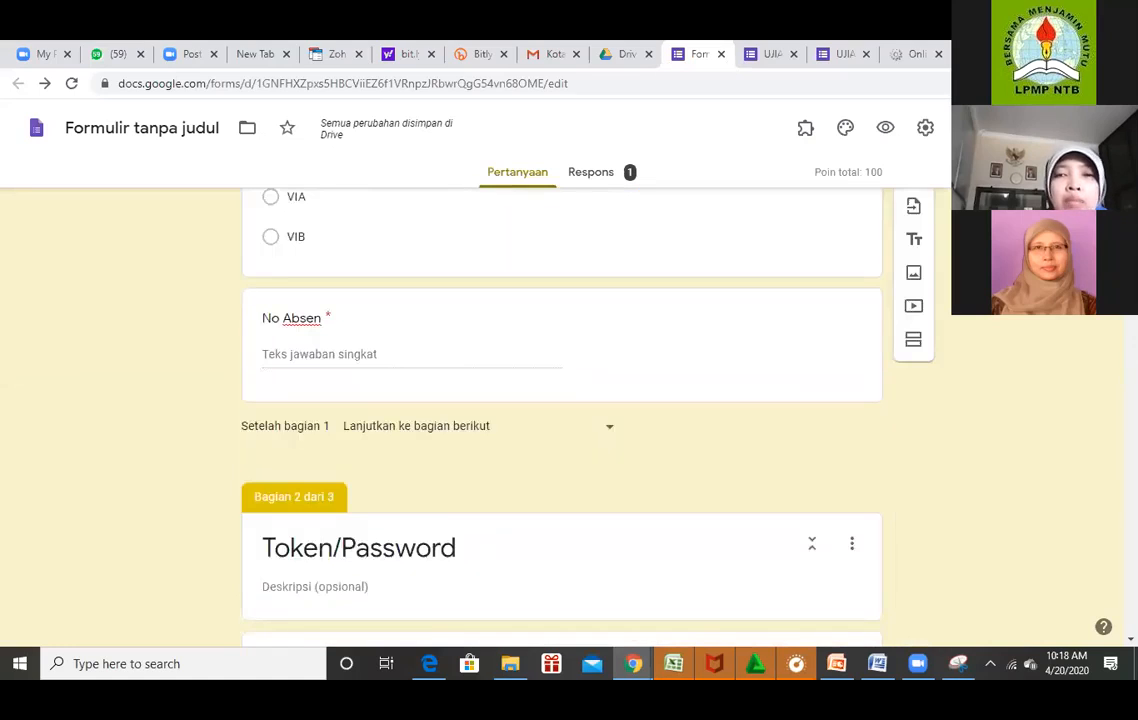
{"action": "scroll", "coordinate": [562, 410], "scroll_direction": "down", "scroll_amount": 1}
{"action": "scroll", "coordinate": [562, 410], "scroll_direction": "down", "scroll_amount": 5}
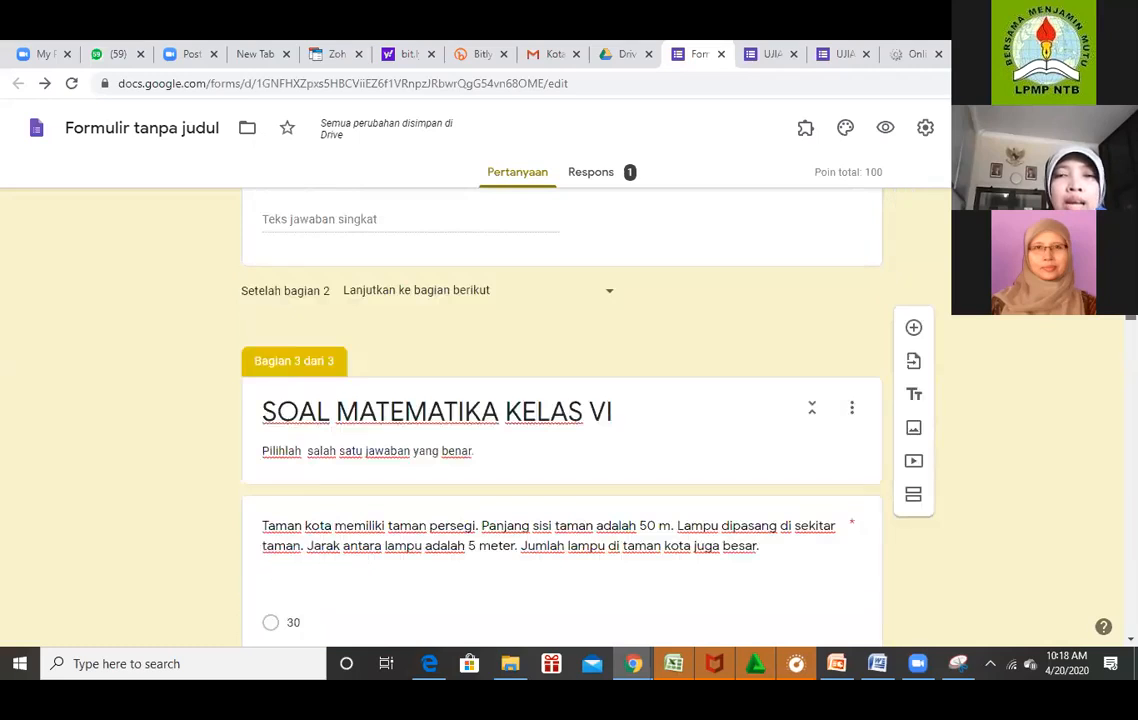
{"action": "scroll", "coordinate": [562, 410], "scroll_direction": "down", "scroll_amount": 5}
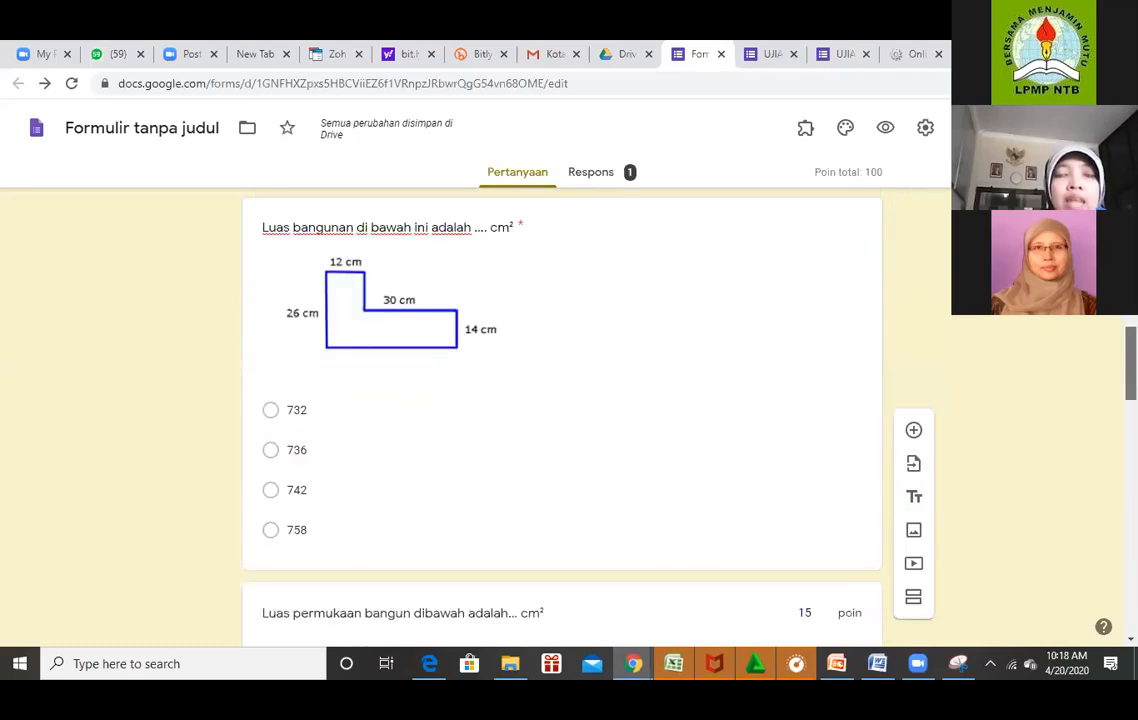
{"action": "scroll", "coordinate": [562, 410], "scroll_direction": "up", "scroll_amount": 2}
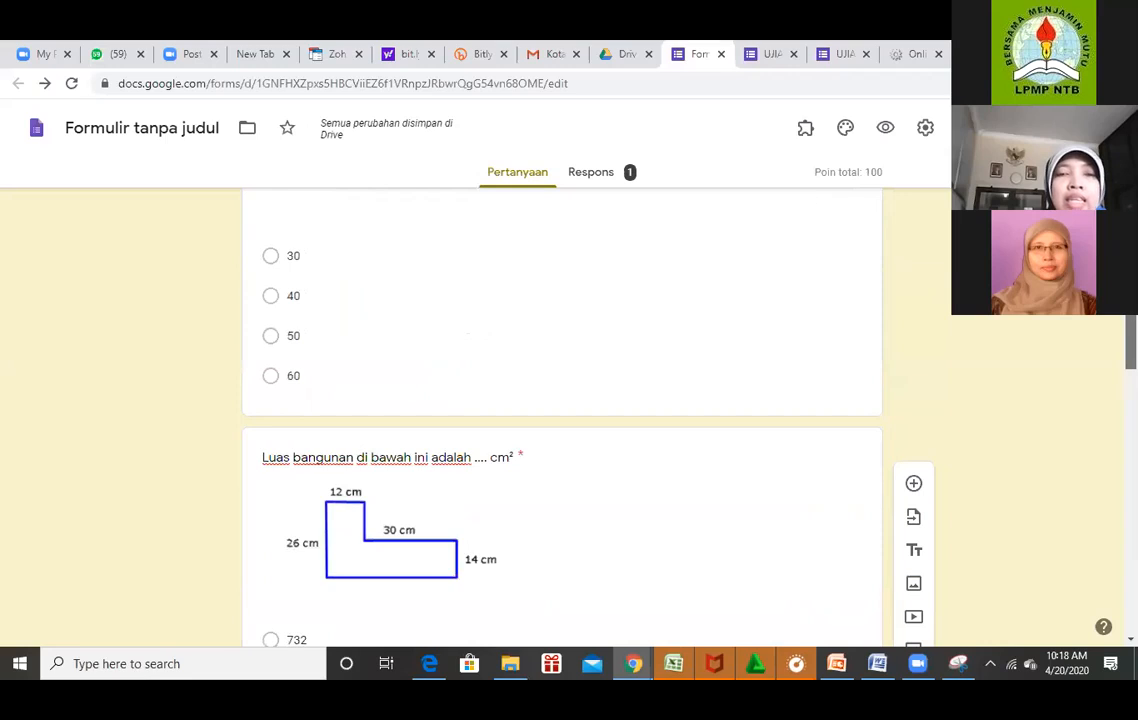
{"action": "scroll", "coordinate": [546, 412], "scroll_direction": "up", "scroll_amount": 2}
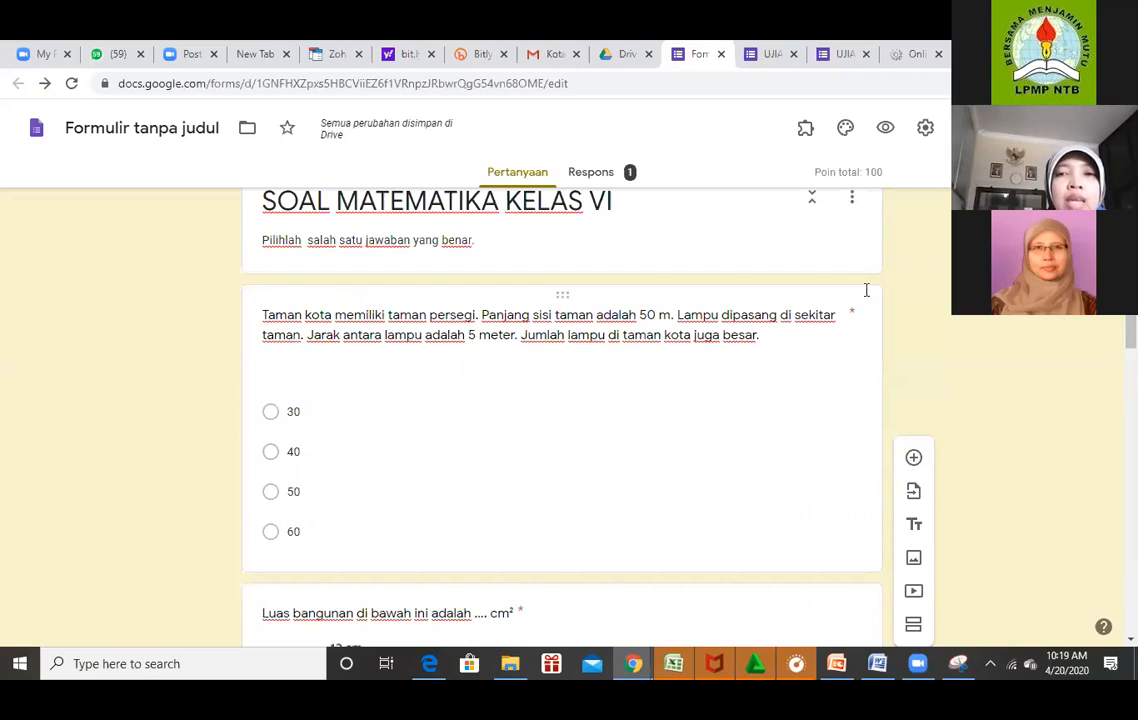
Turn on 'Acak urutan pertanyaan' (shuffle question order) in the Presentasi settings and save.
{"action": "left_click", "coordinate": [925, 130]}
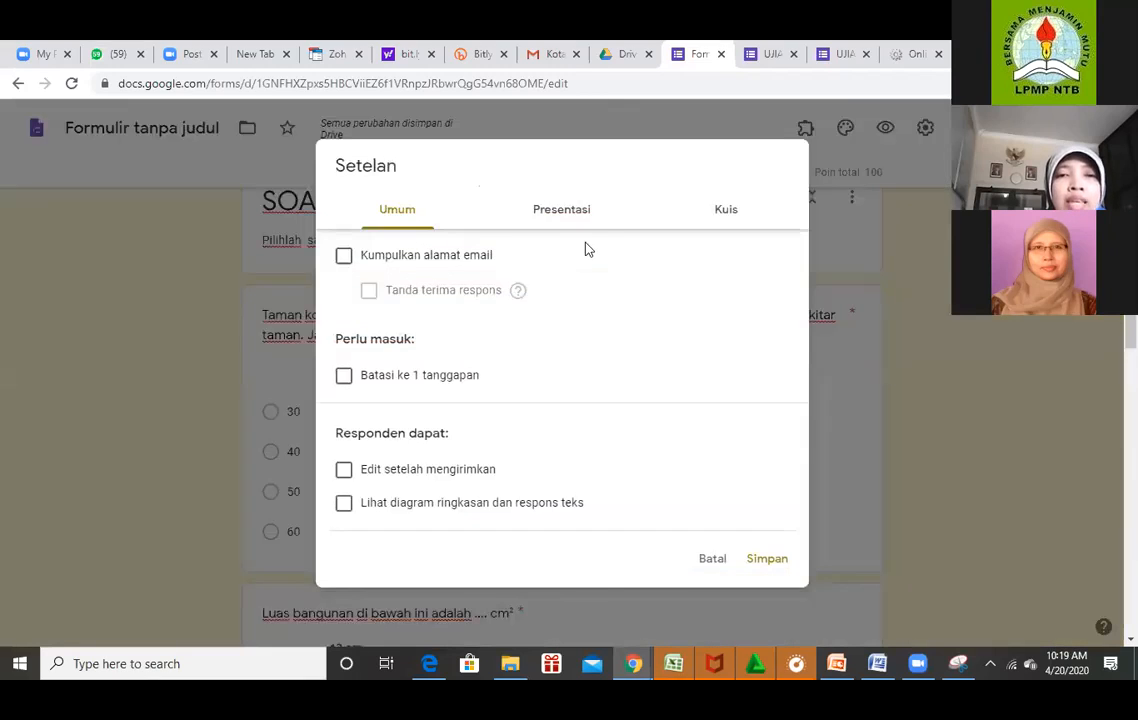
{"action": "left_click", "coordinate": [561, 209]}
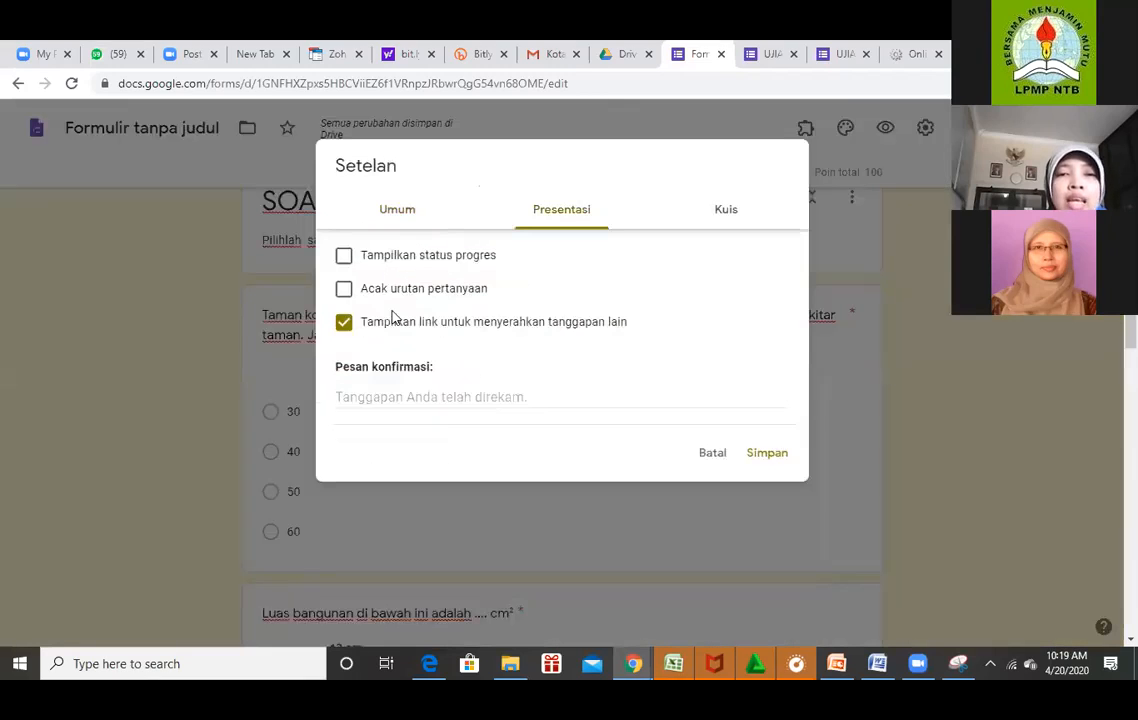
{"action": "left_click", "coordinate": [344, 290]}
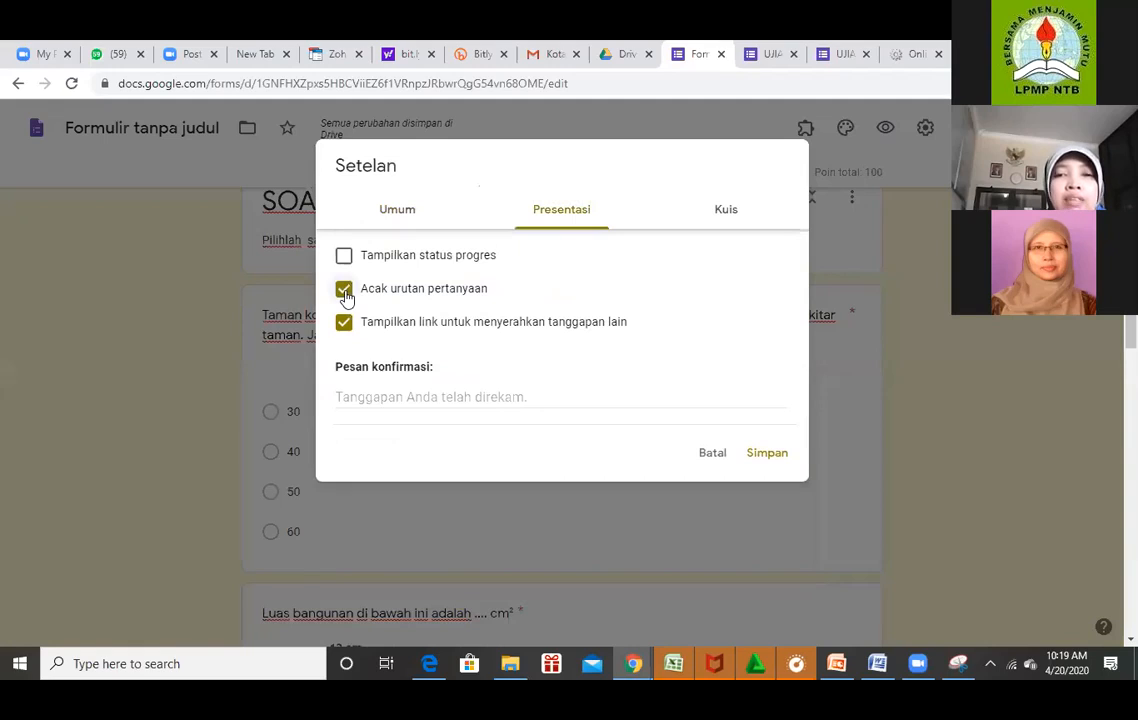
{"action": "left_click", "coordinate": [767, 454]}
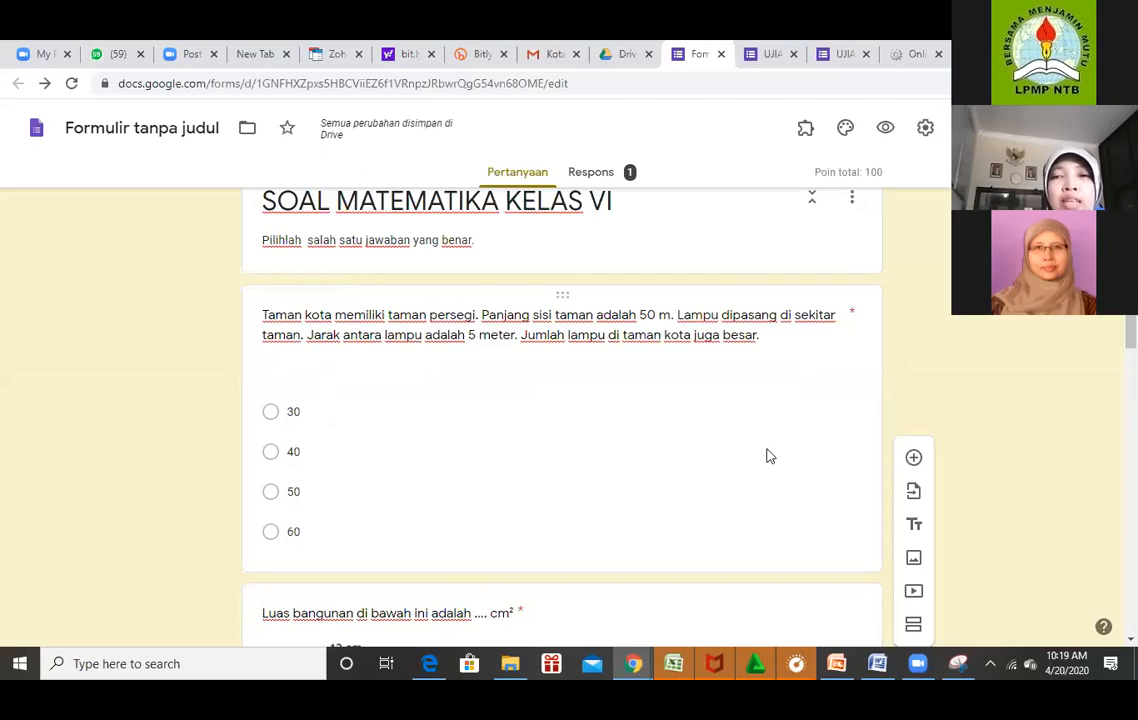
Scroll down through the exam sections, then back up toward the UJIAN UAS MATEMATIKA header.
{"action": "scroll", "coordinate": [561, 415], "scroll_direction": "down", "scroll_amount": 10}
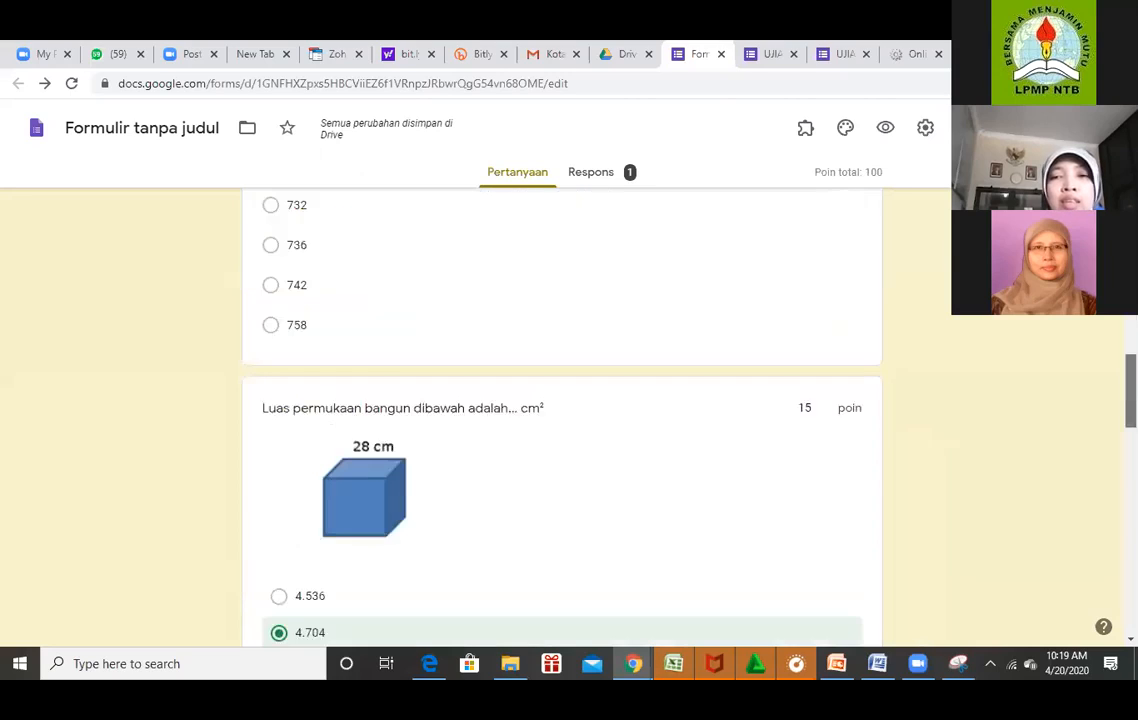
{"action": "scroll", "coordinate": [561, 415], "scroll_direction": "down", "scroll_amount": 5}
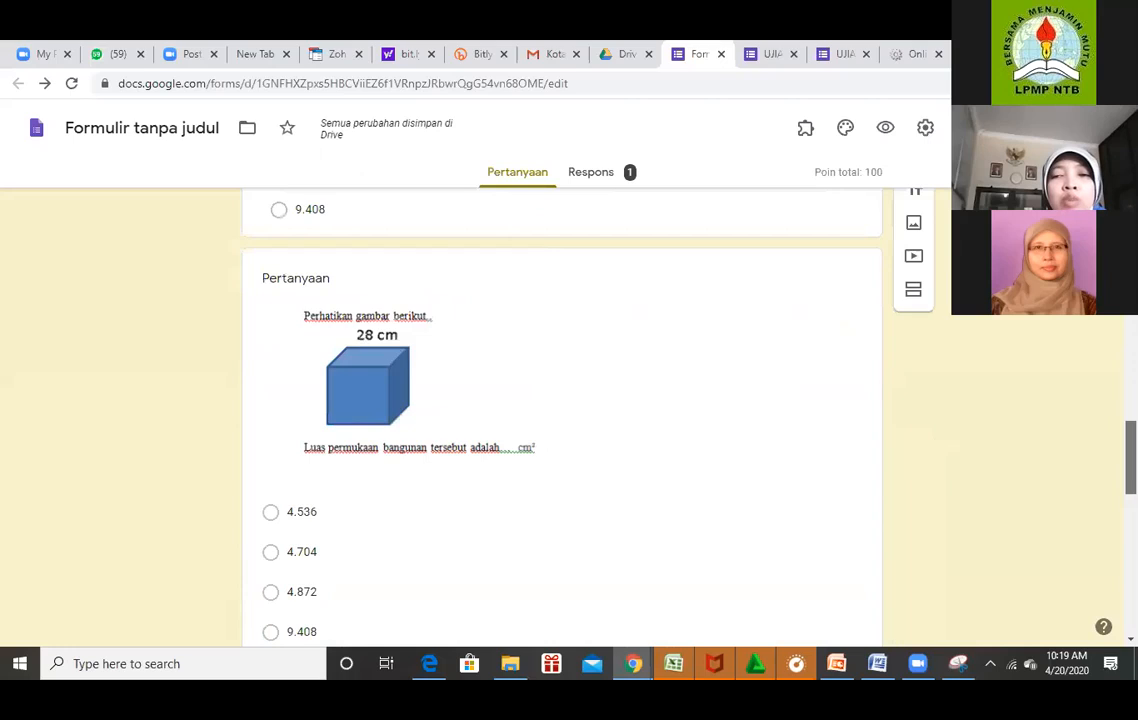
{"action": "scroll", "coordinate": [561, 415], "scroll_direction": "down", "scroll_amount": 10}
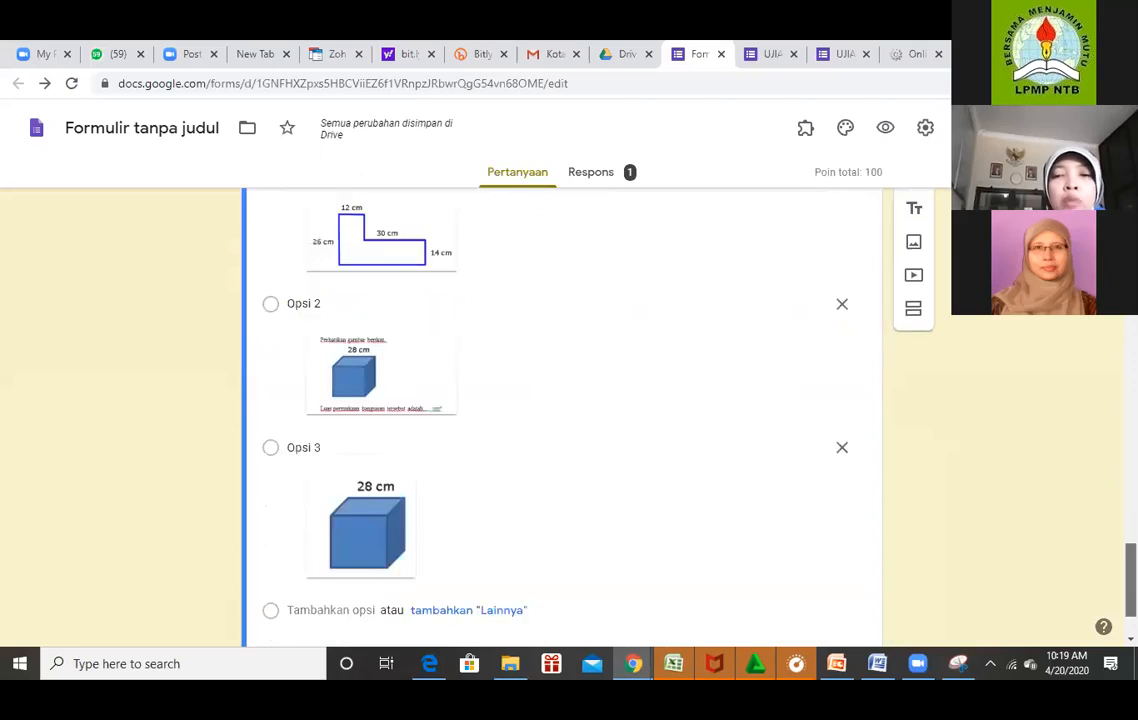
{"action": "scroll", "coordinate": [561, 415], "scroll_direction": "down", "scroll_amount": 2}
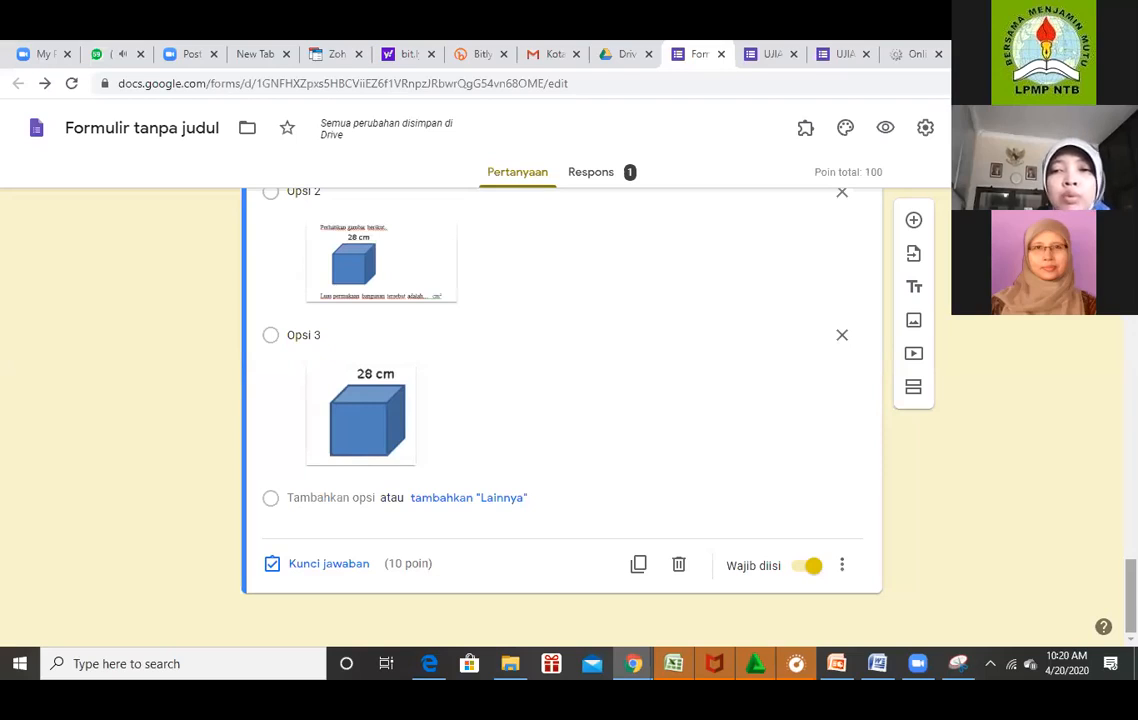
{"action": "scroll", "coordinate": [560, 400], "scroll_direction": "up", "scroll_amount": 10}
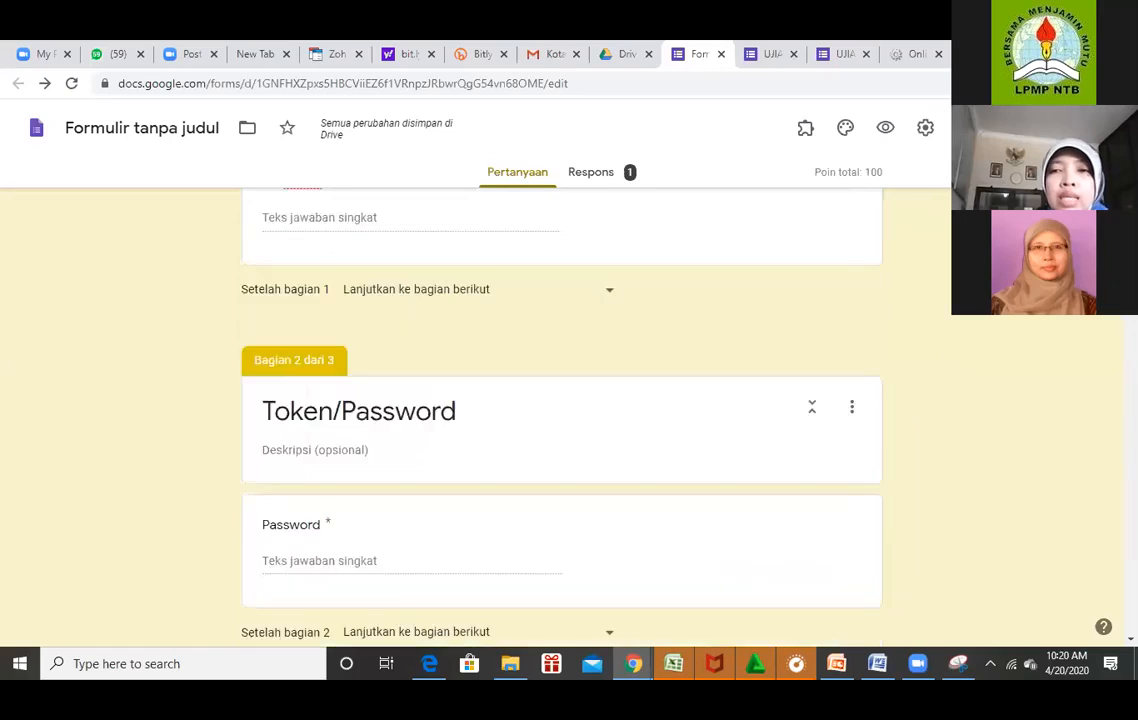
{"action": "scroll", "coordinate": [560, 400], "scroll_direction": "up", "scroll_amount": 5}
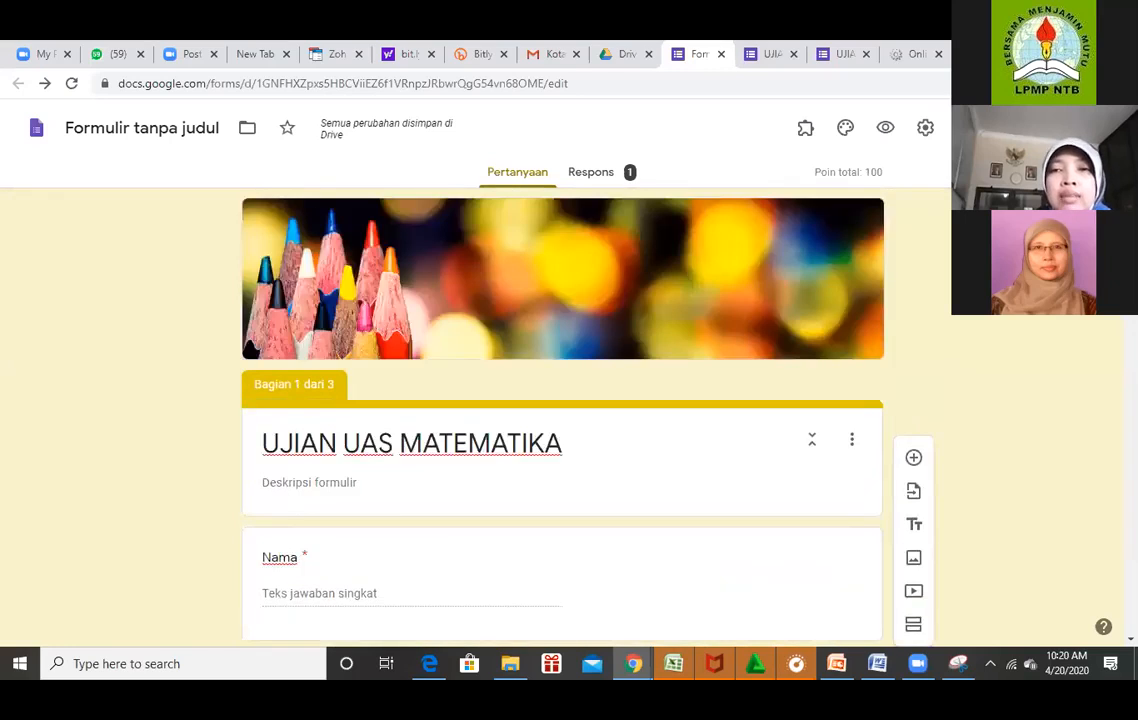
View the formLimiter add-on page in the G Suite Marketplace, then close the Marketplace.
{"action": "left_click", "coordinate": [1060, 128]}
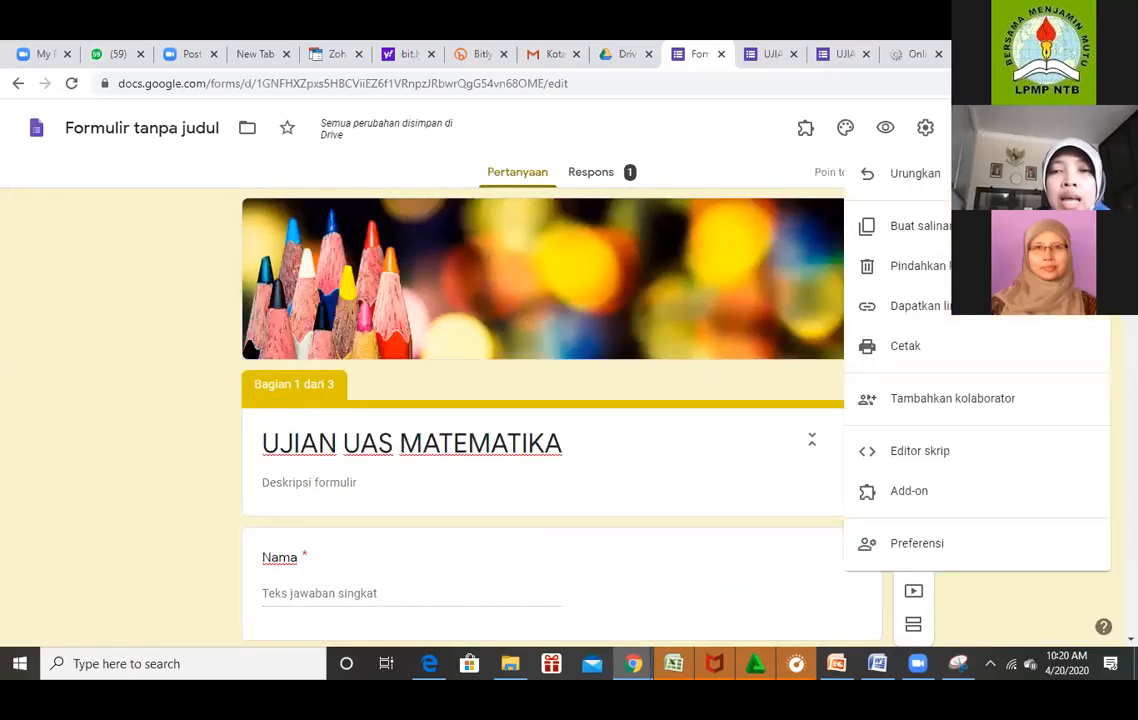
{"action": "left_click", "coordinate": [911, 505]}
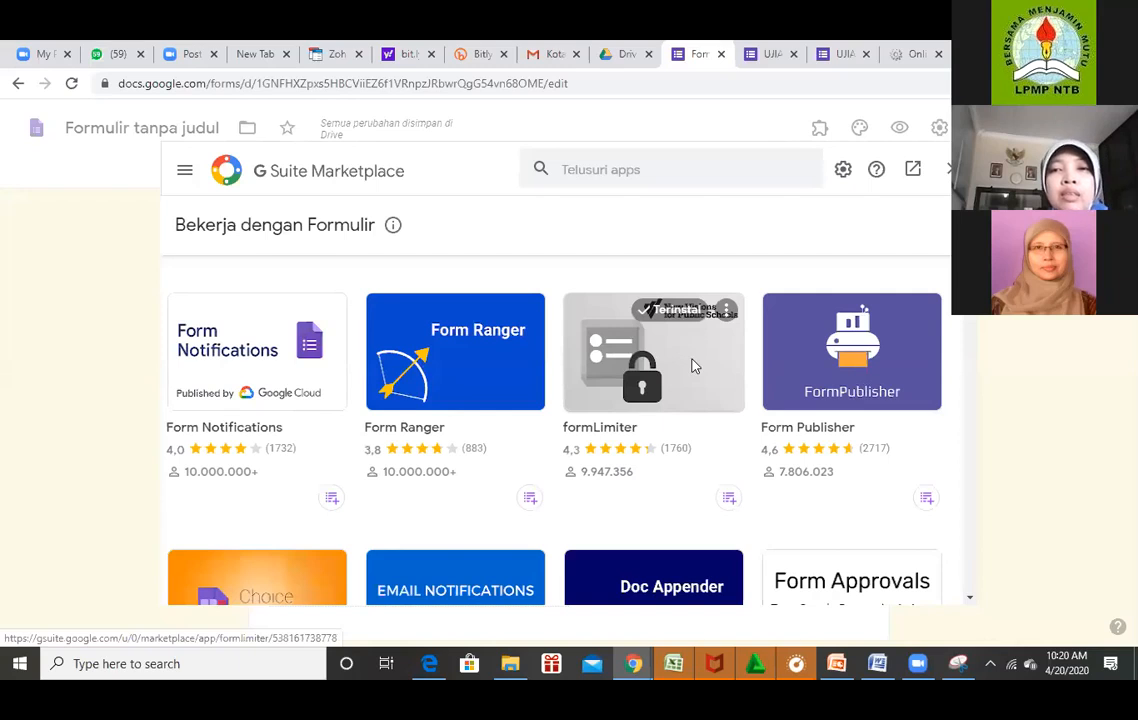
{"action": "left_click", "coordinate": [695, 366]}
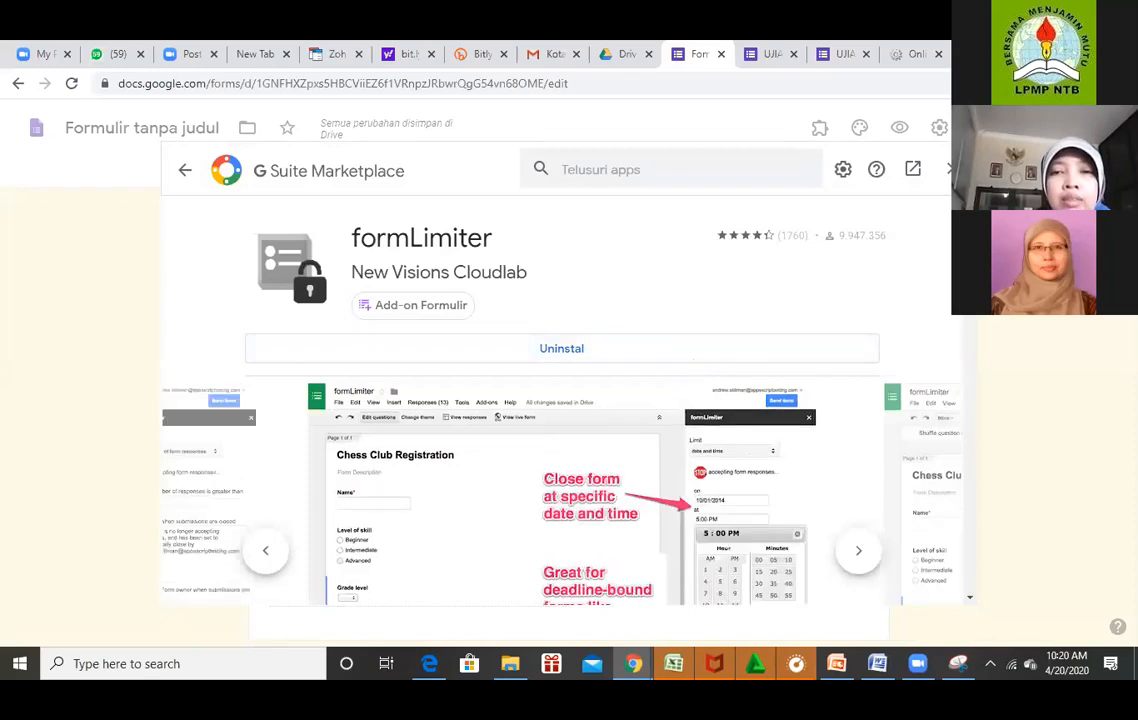
{"action": "mouse_move", "coordinate": [969, 238]}
{"action": "left_mouse_down"}
{"action": "mouse_move", "coordinate": [969, 312]}
{"action": "mouse_move", "coordinate": [969, 238]}
{"action": "left_mouse_up"}
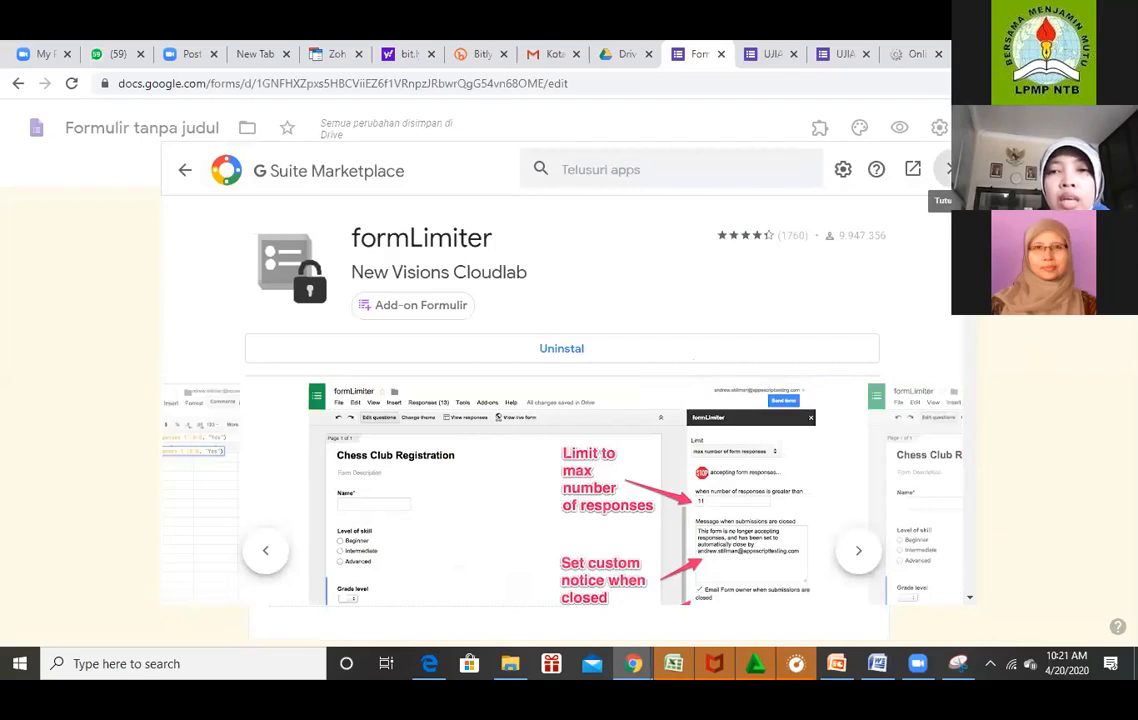
{"action": "left_click", "coordinate": [948, 169]}
Check formLimiter's options in the Add-ons menu and open its help page.
{"action": "left_click", "coordinate": [805, 127]}
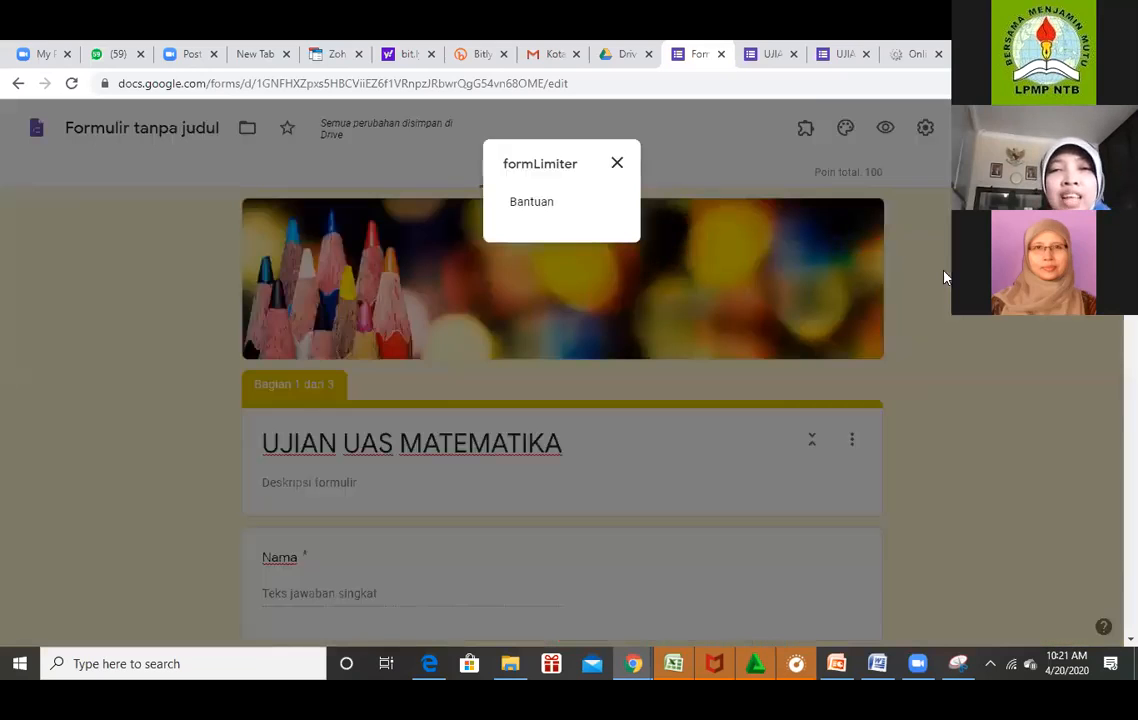
{"action": "left_click", "coordinate": [617, 164]}
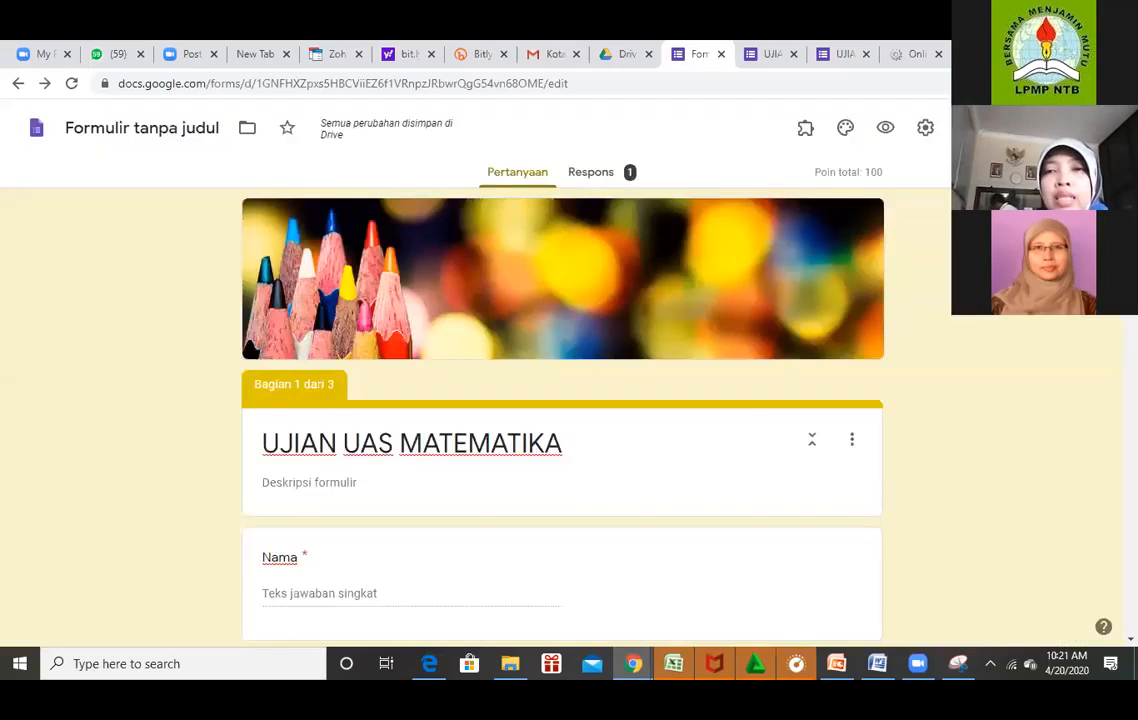
{"action": "left_click", "coordinate": [1060, 128]}
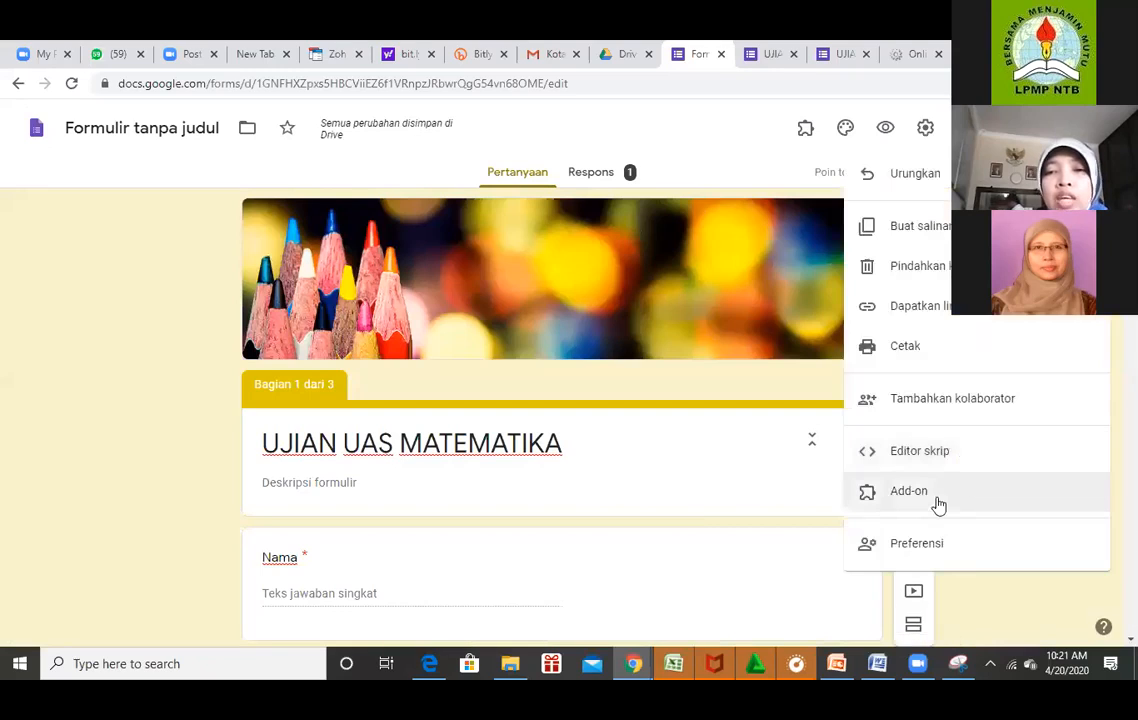
{"action": "left_click", "coordinate": [938, 502]}
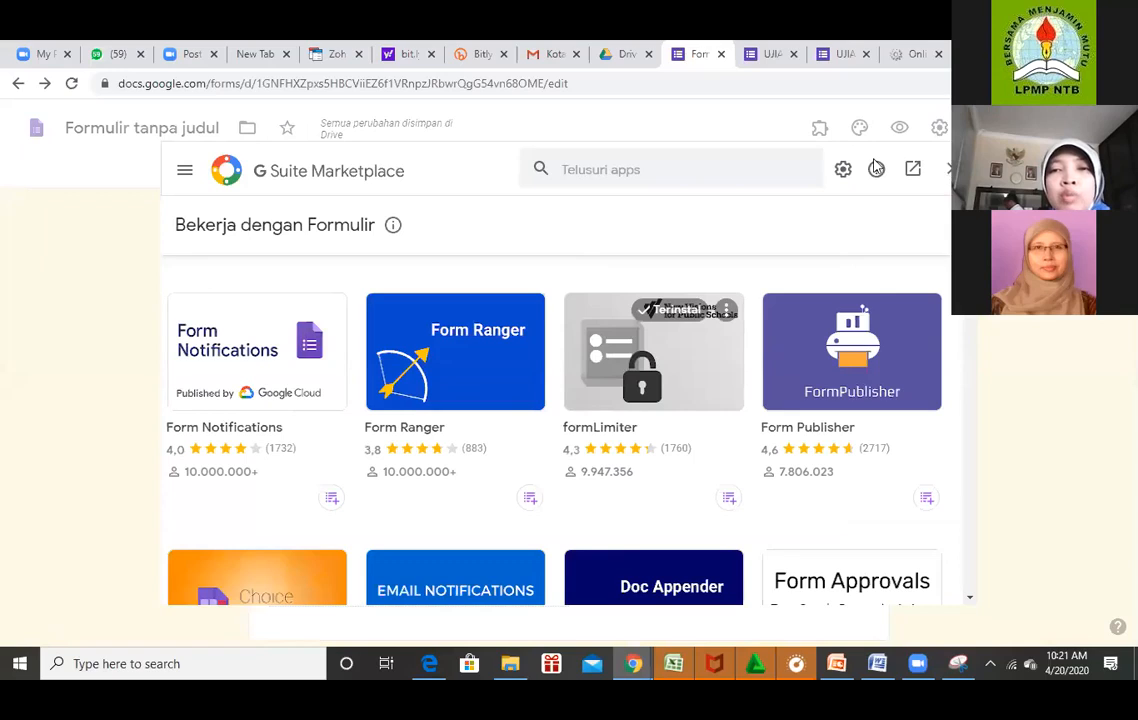
{"action": "left_click", "coordinate": [808, 137]}
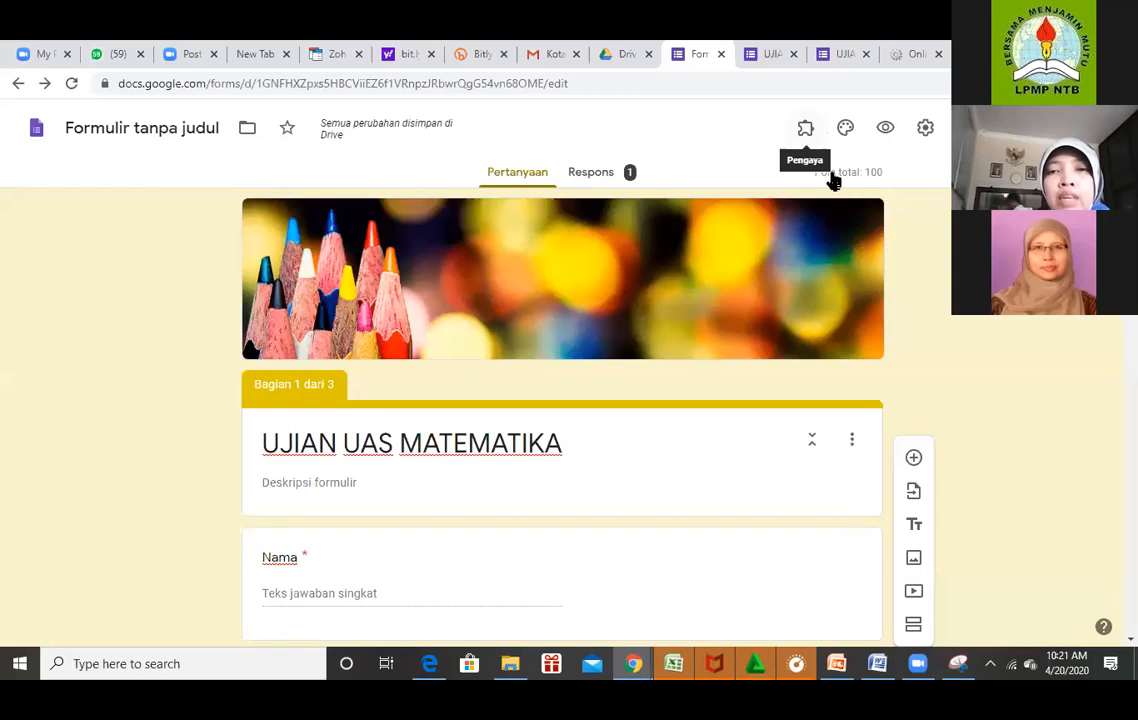
{"action": "left_click", "coordinate": [805, 128]}
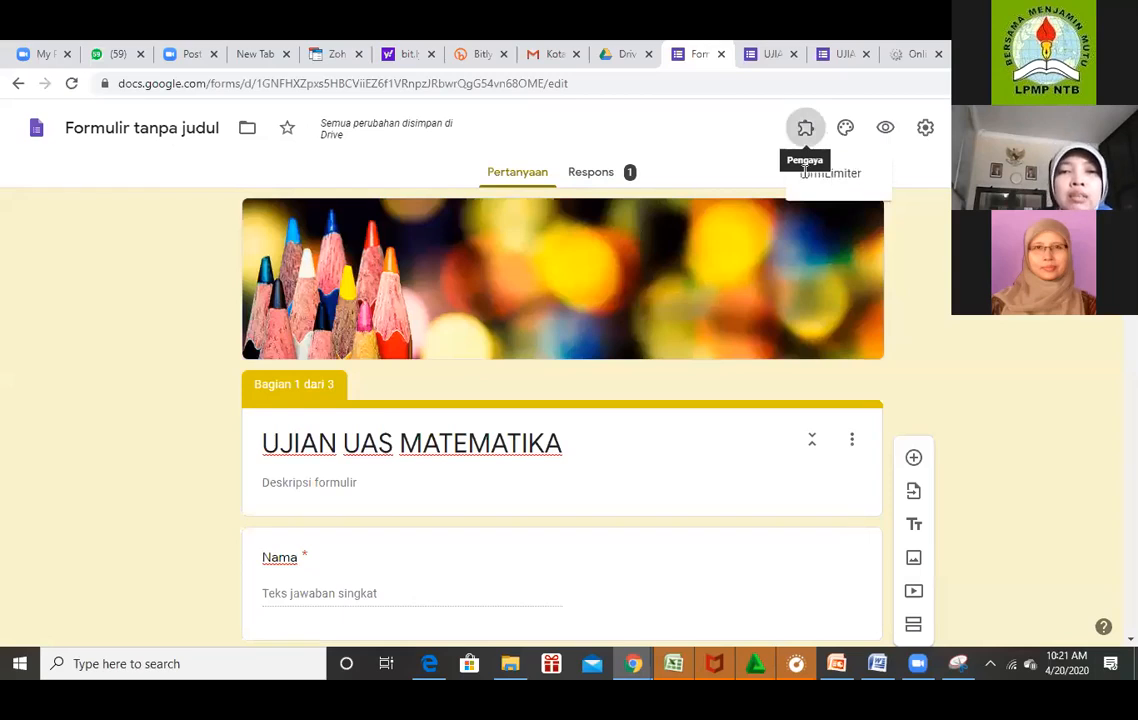
{"action": "left_click", "coordinate": [832, 174]}
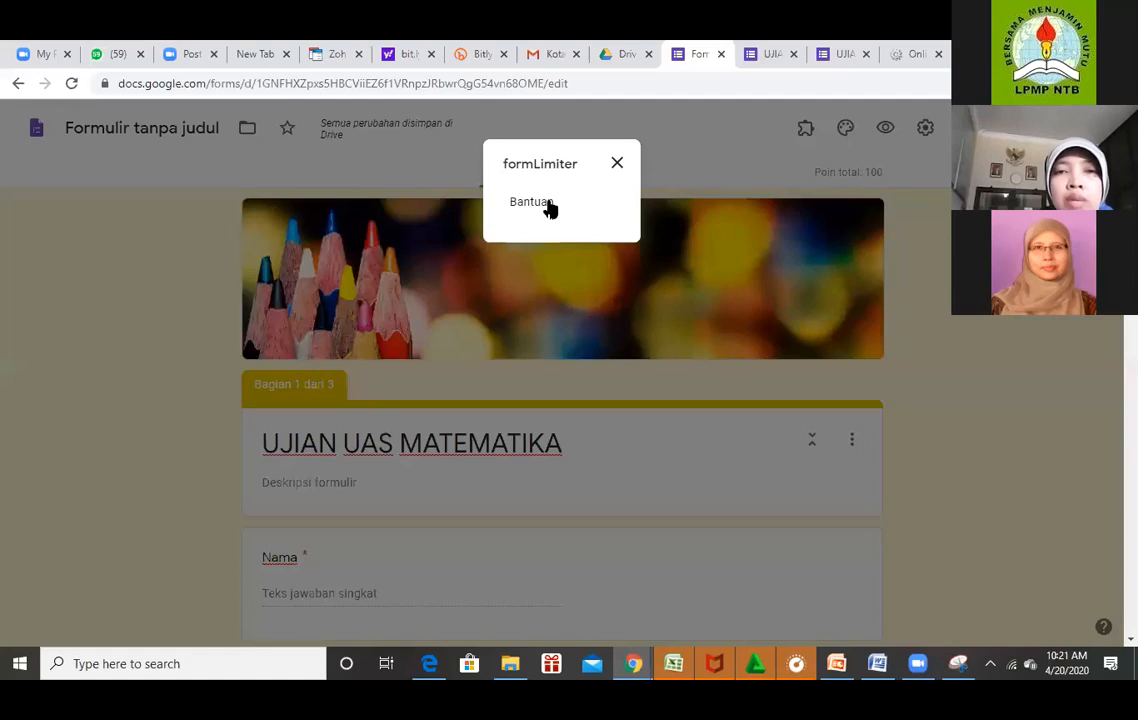
{"action": "left_click", "coordinate": [530, 202]}
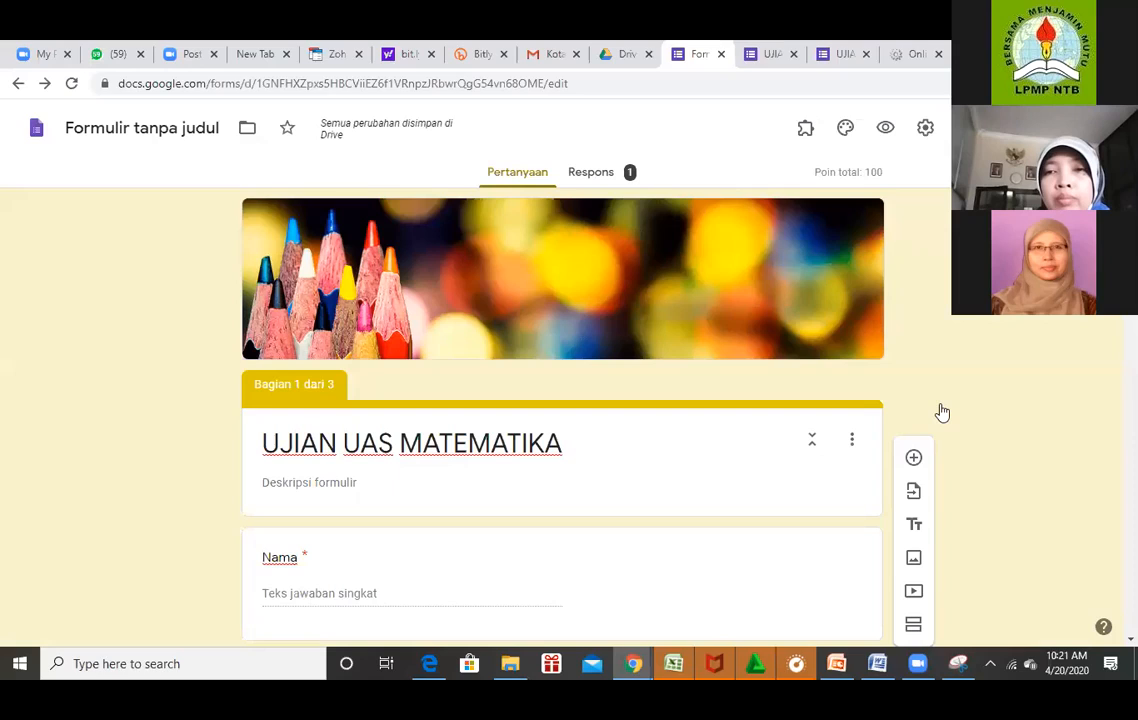
Reopen the formLimiter page in the G Suite Marketplace from More > Add-on.
{"action": "left_click", "coordinate": [963, 127]}
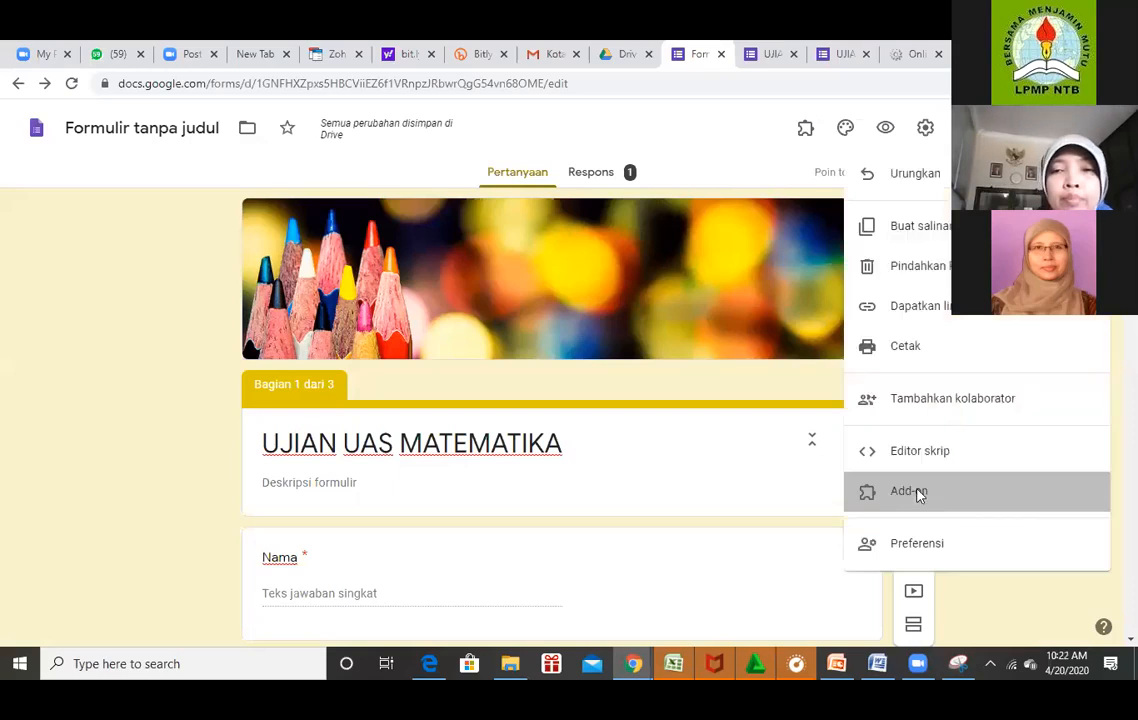
{"action": "left_click", "coordinate": [918, 494]}
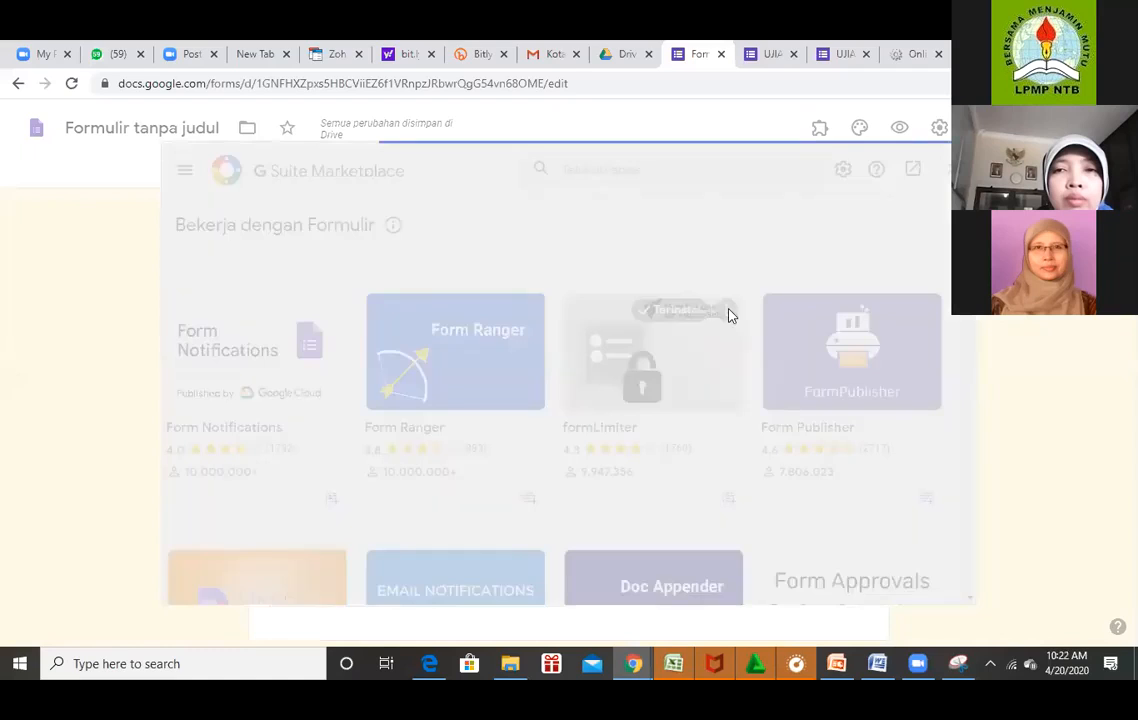
{"action": "left_click", "coordinate": [729, 316]}
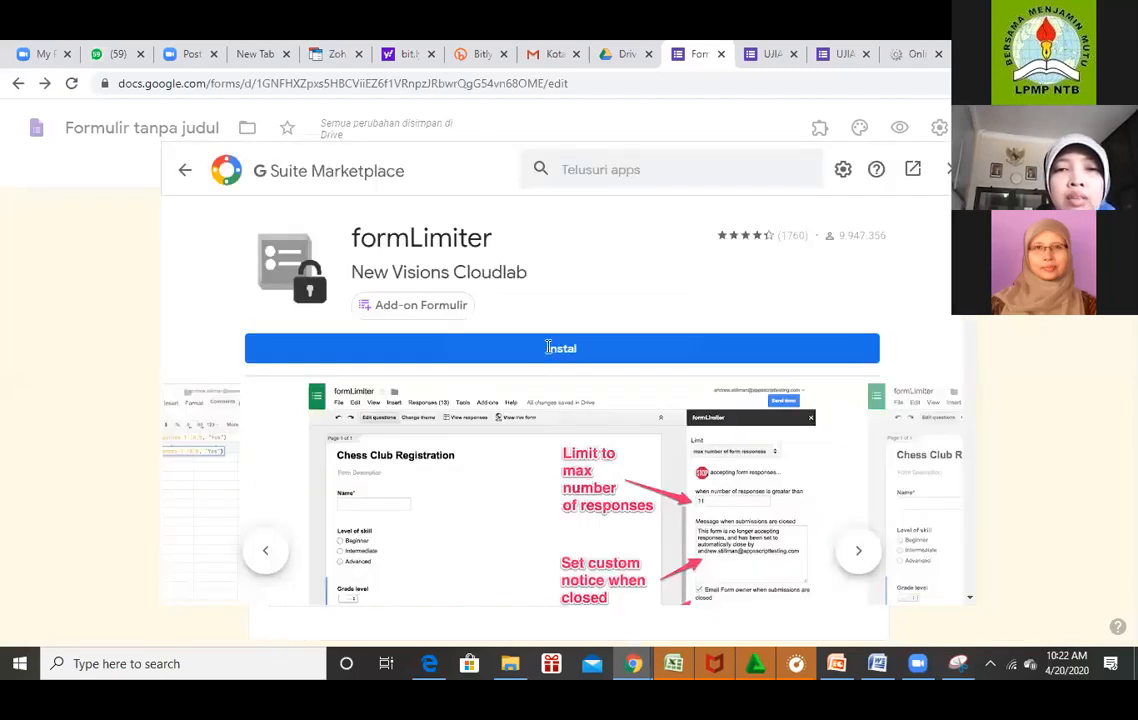
Start installing formLimiter and continue past the permission prompt.
{"action": "left_click", "coordinate": [549, 348]}
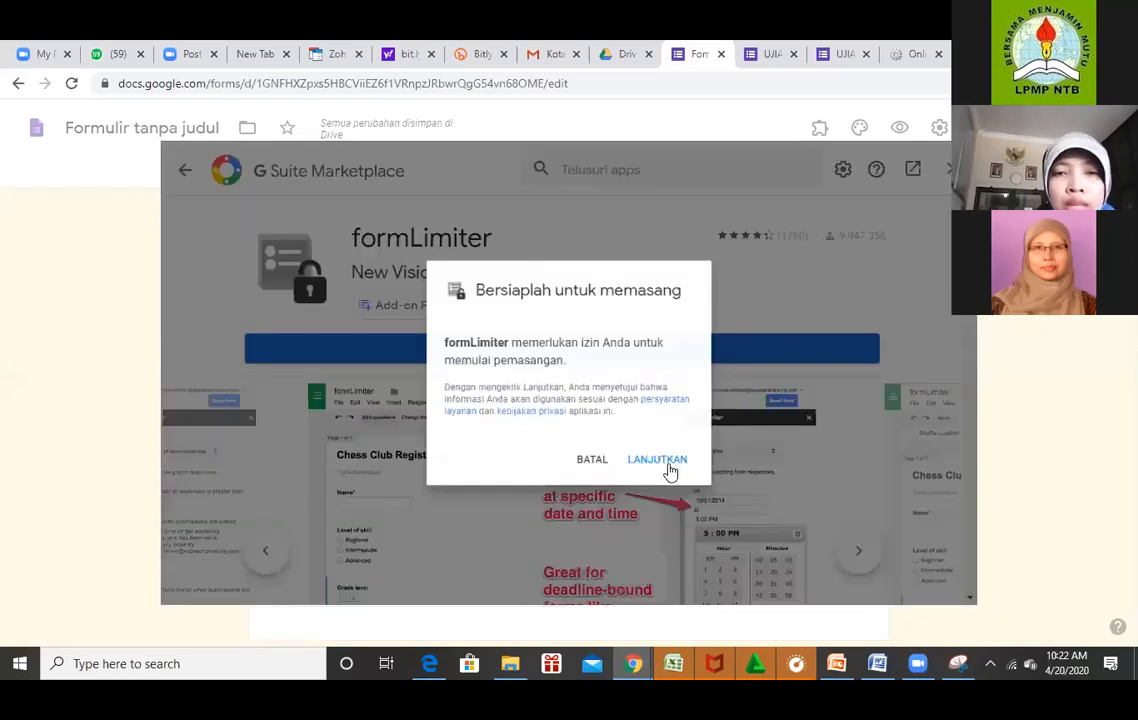
{"action": "left_click", "coordinate": [668, 470]}
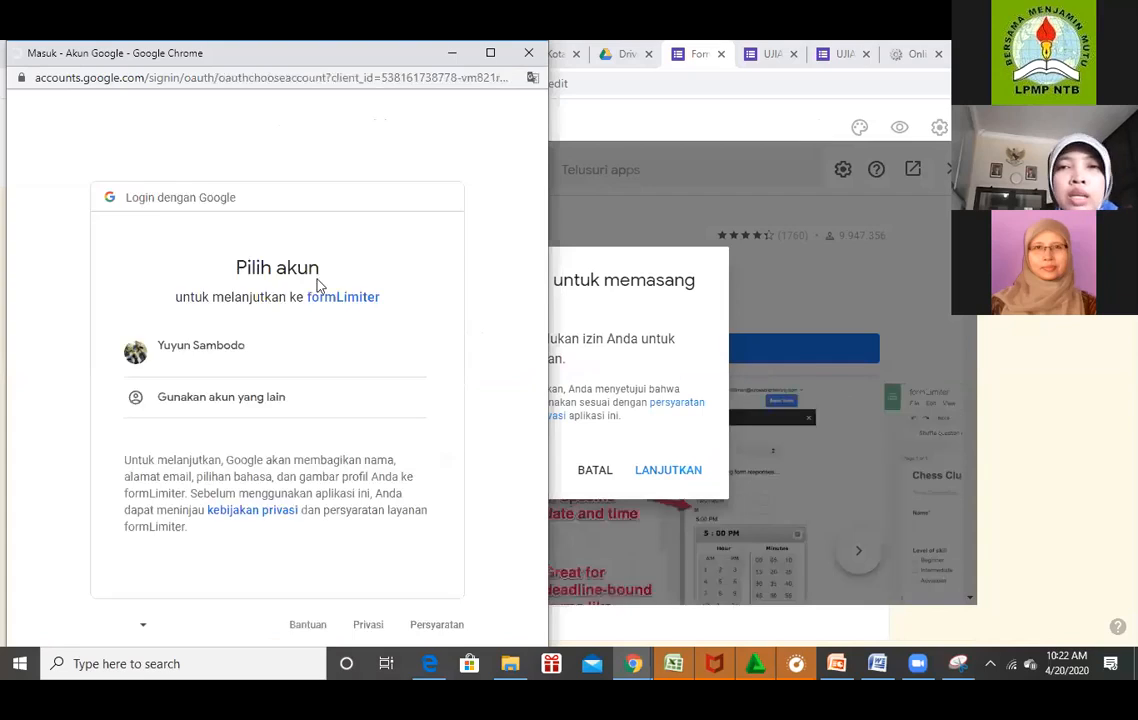
Choose the Google account and allow formLimiter the requested permissions.
{"action": "left_click", "coordinate": [185, 355]}
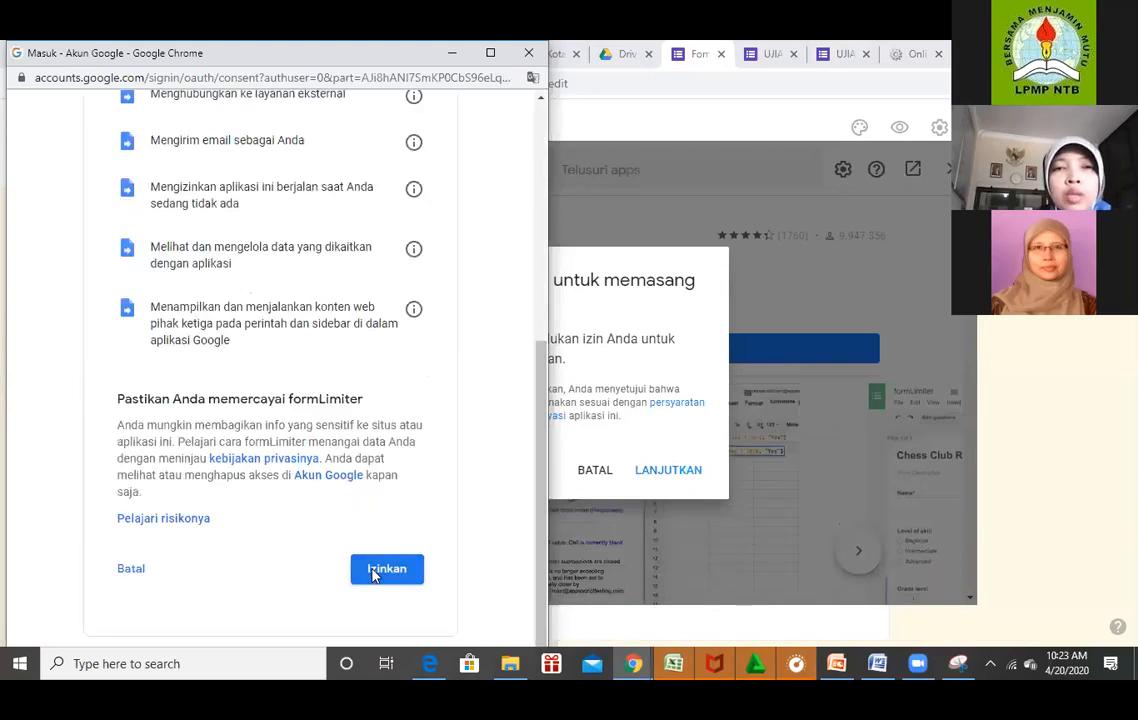
{"action": "left_click", "coordinate": [372, 572]}
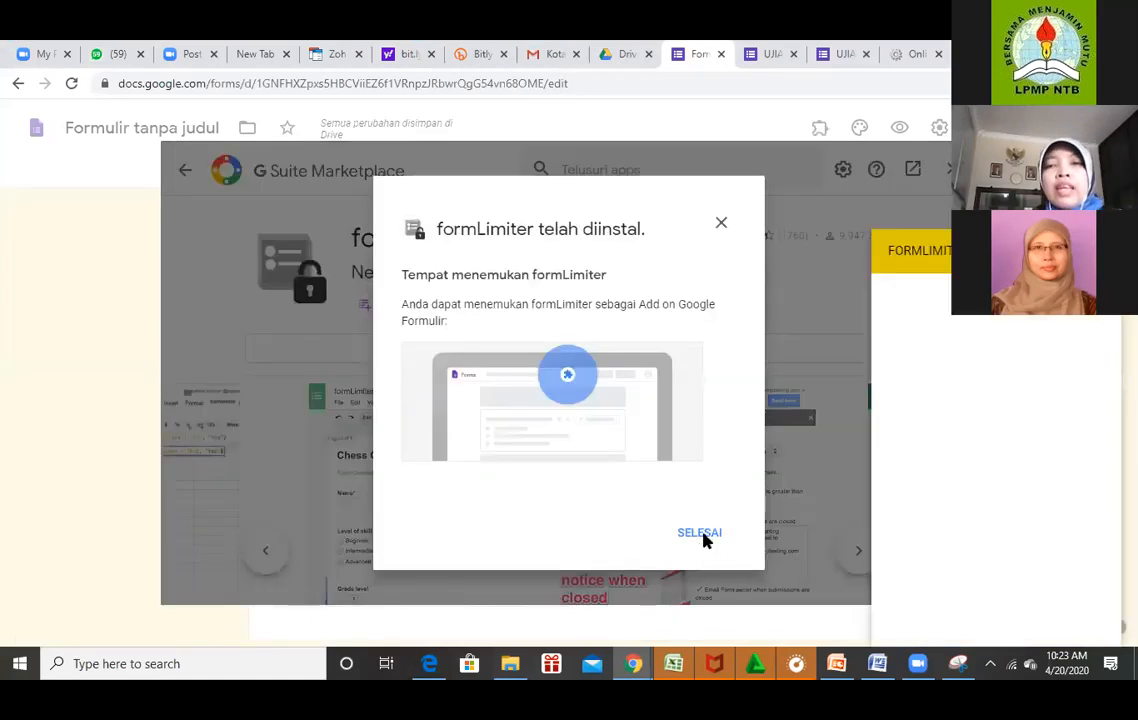
Dismiss the install confirmation and close the Marketplace so the formLimiter sidebar loads.
{"action": "left_click", "coordinate": [703, 536]}
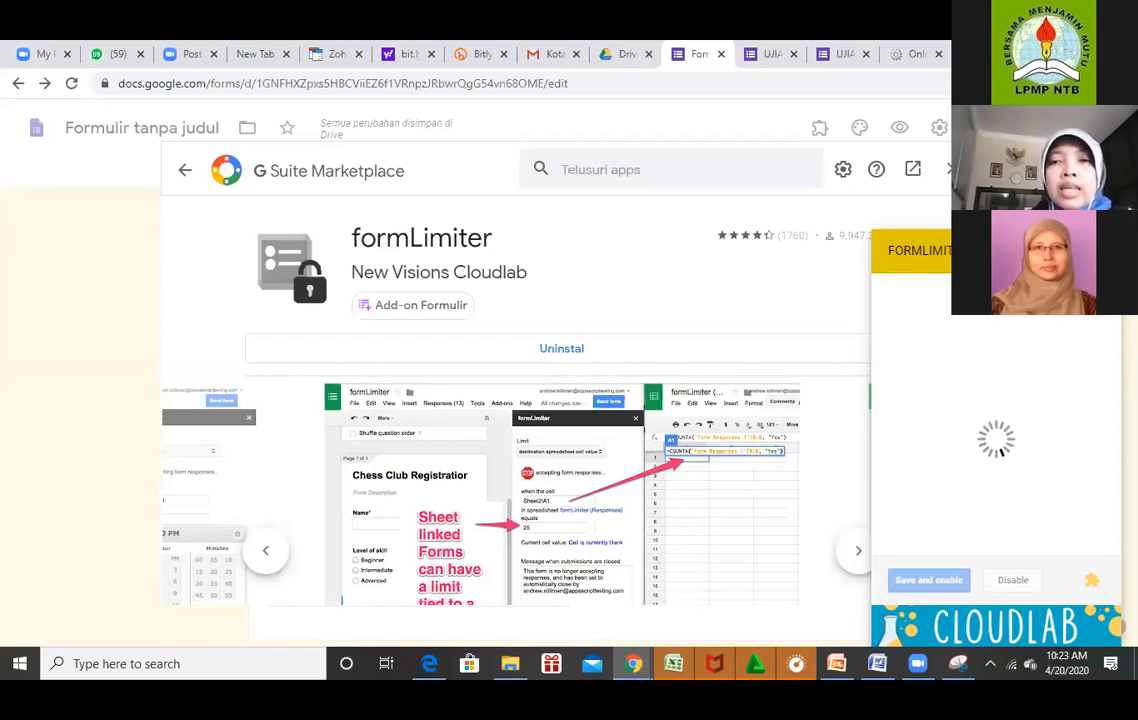
{"action": "left_click", "coordinate": [953, 169]}
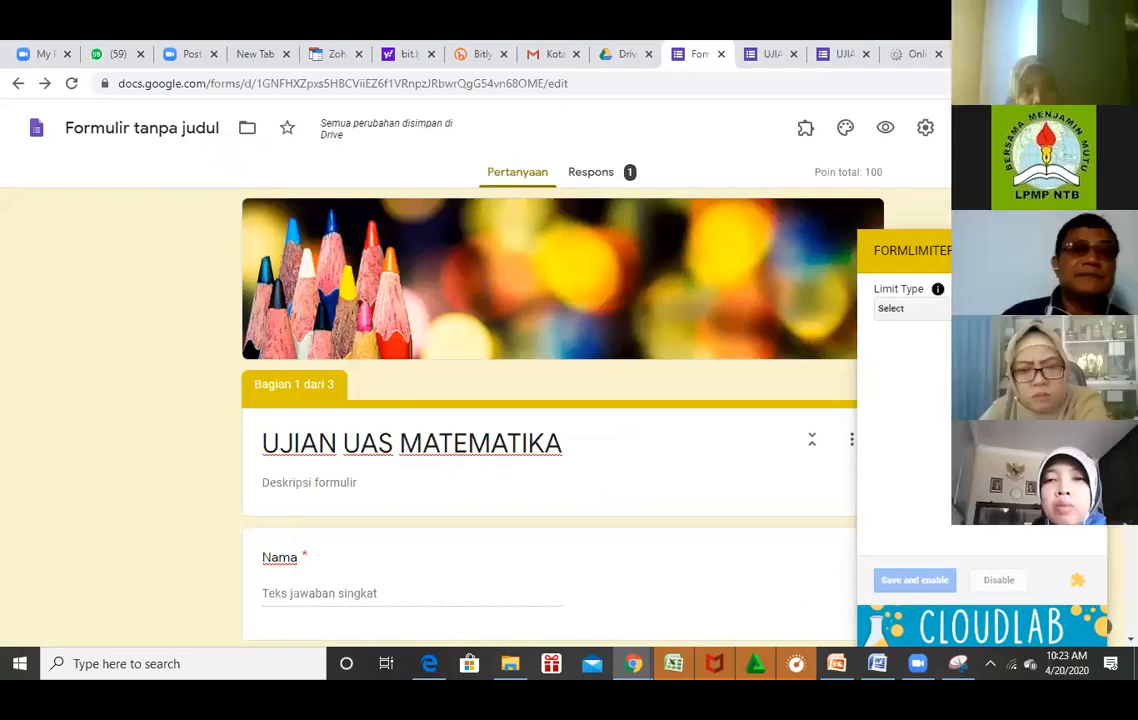
Set the formLimiter limit type to date and time with due date 04/20/2020.
{"action": "left_click", "coordinate": [911, 309]}
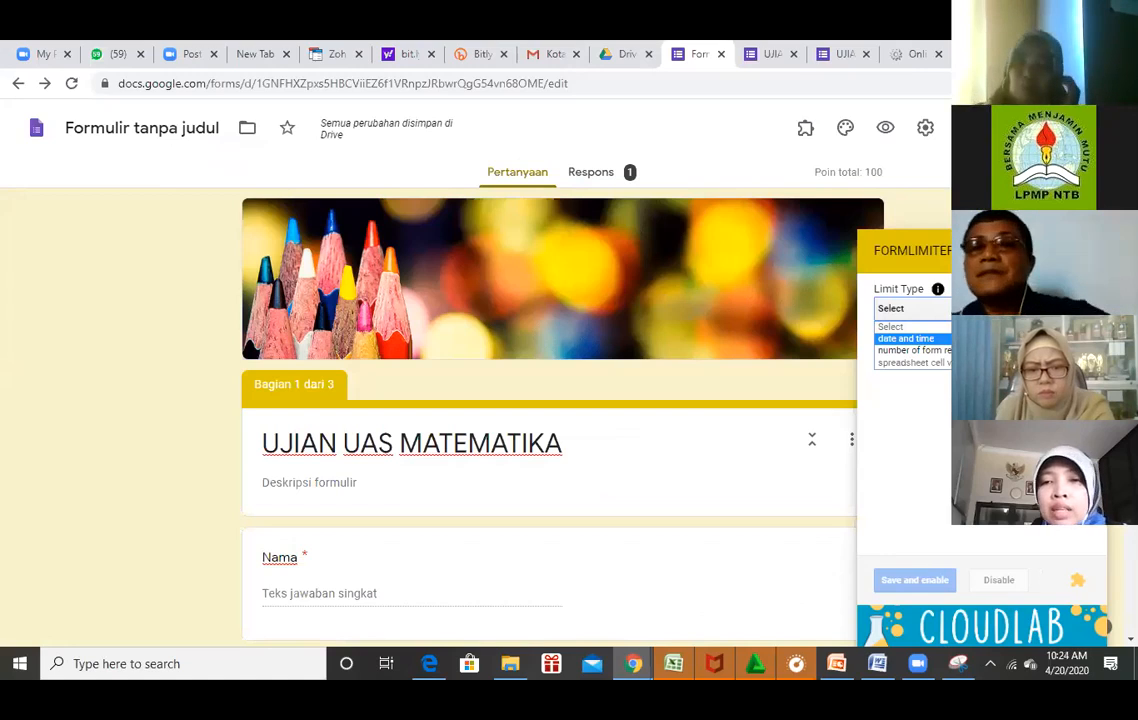
{"action": "left_click", "coordinate": [906, 338]}
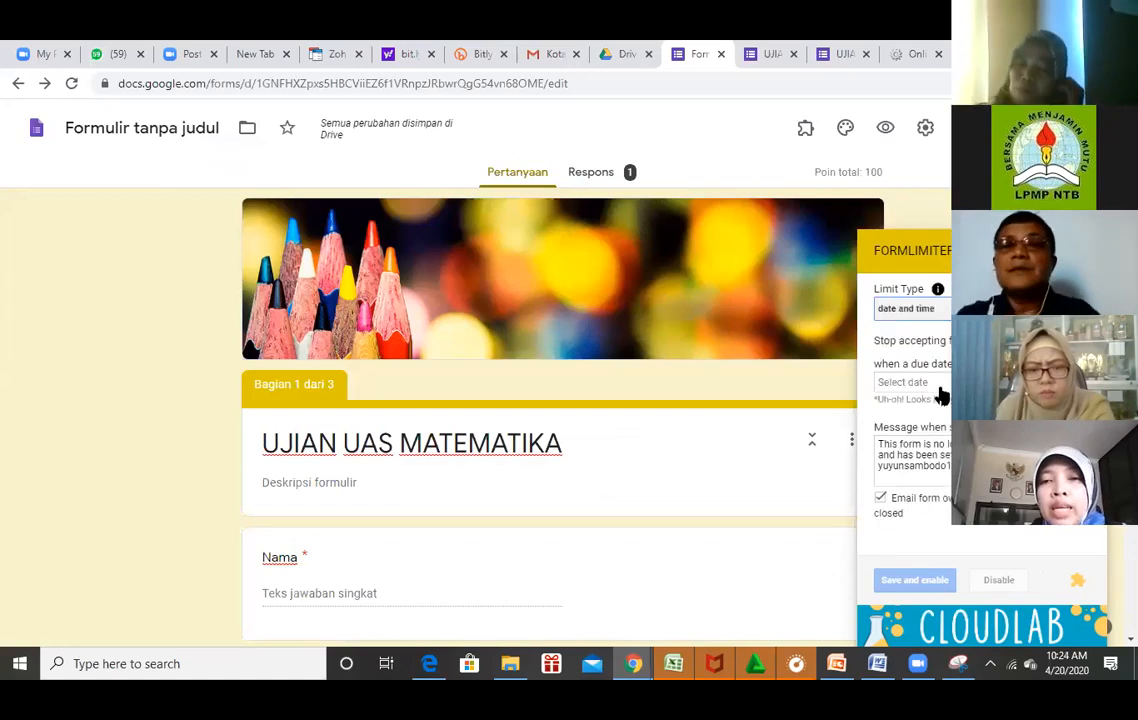
{"action": "left_click", "coordinate": [938, 389]}
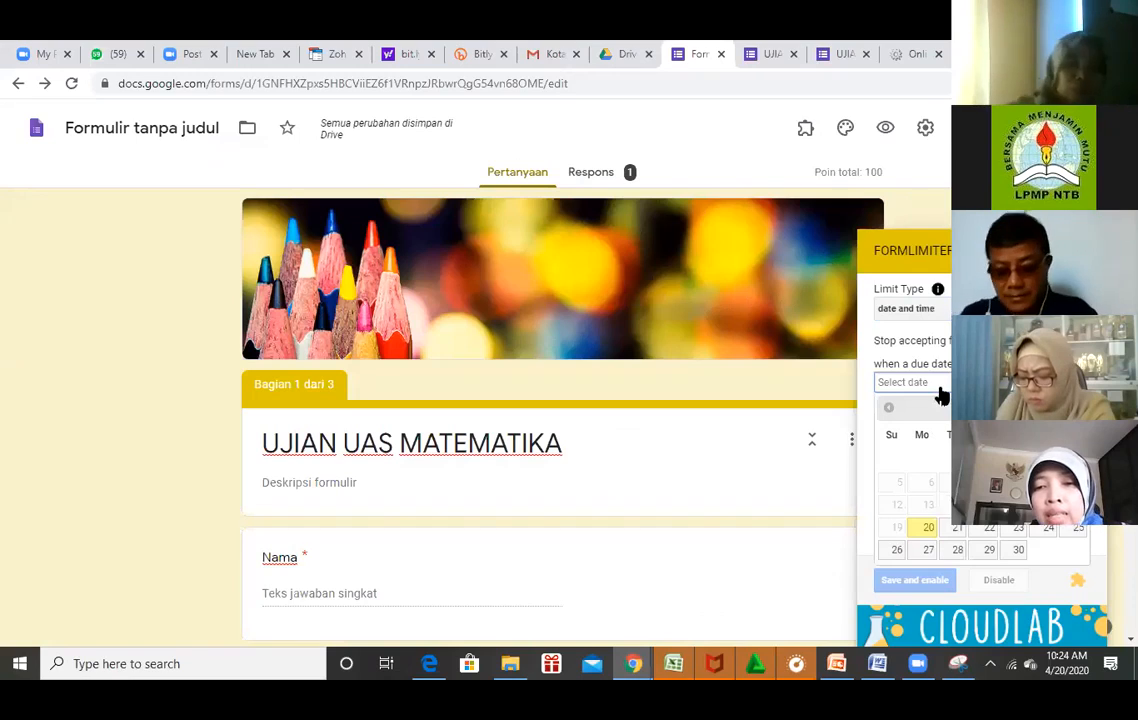
{"action": "left_click", "coordinate": [927, 530]}
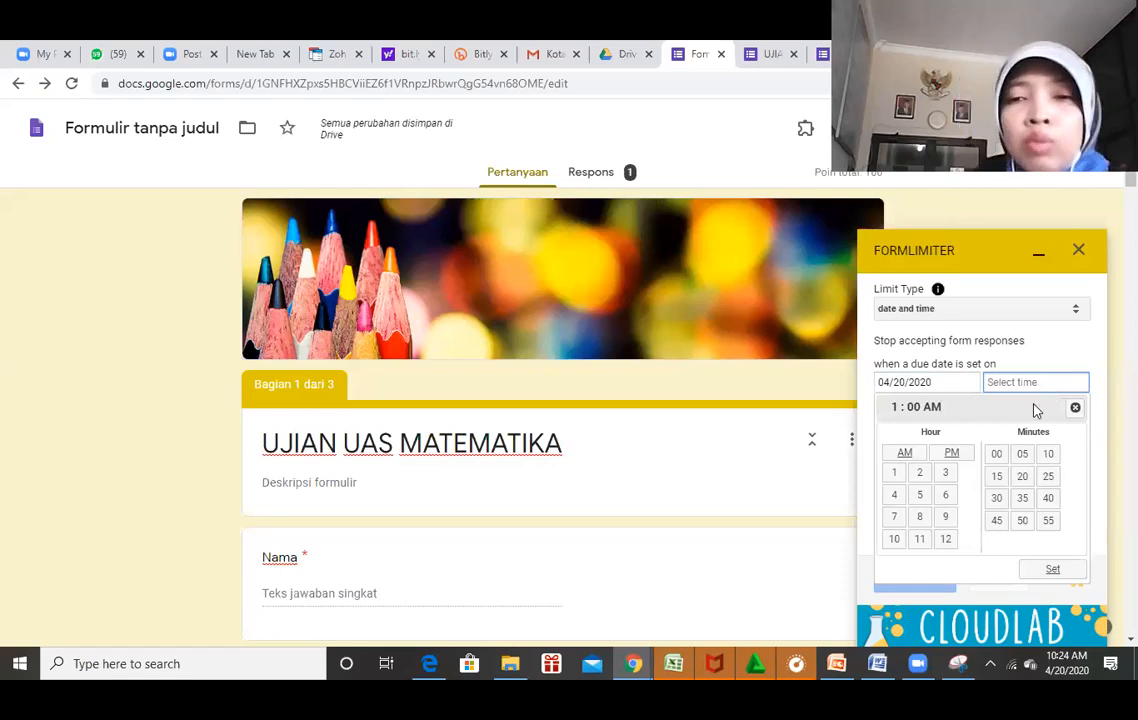
Pick a closing time of 10:35 in the time picker.
{"action": "left_click", "coordinate": [894, 540]}
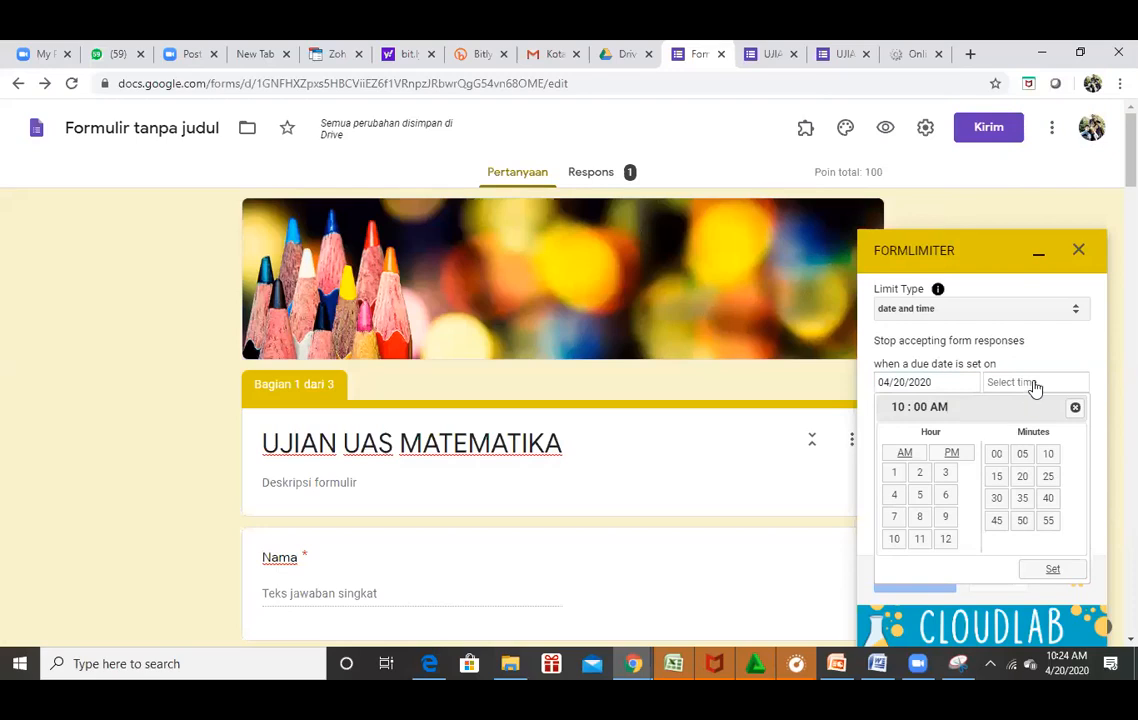
{"action": "left_click", "coordinate": [1048, 500]}
{"action": "left_click", "coordinate": [1022, 500]}
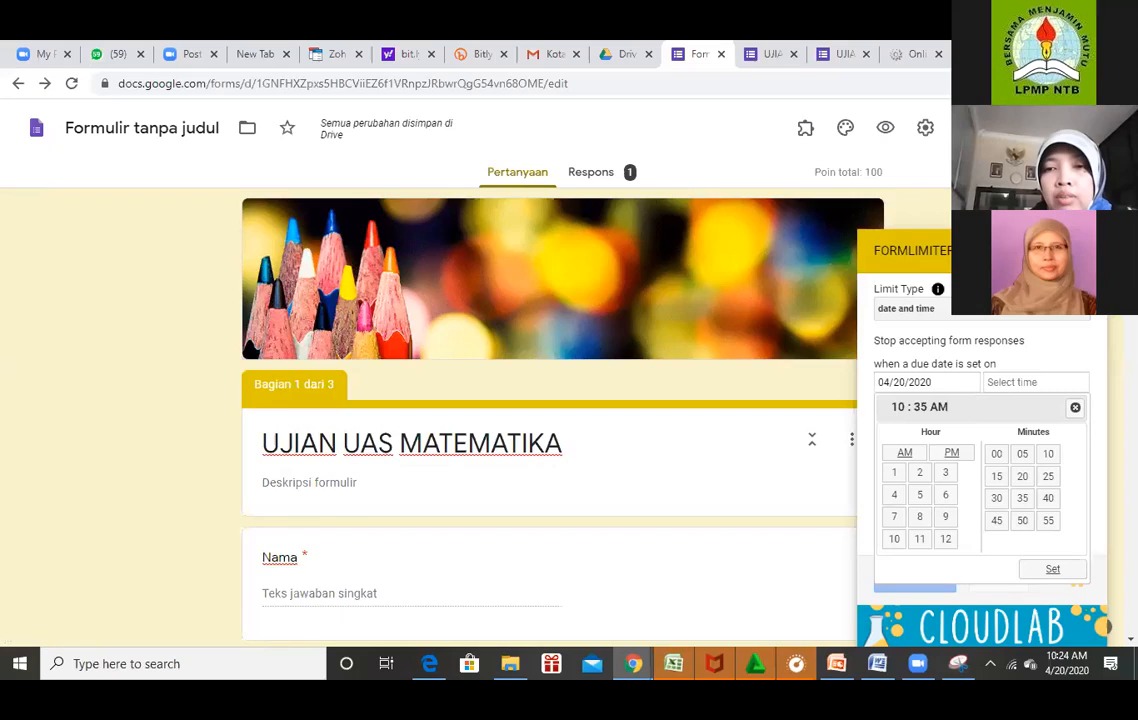
{"action": "scroll", "coordinate": [548, 420], "scroll_direction": "down", "scroll_amount": 5}
{"action": "scroll", "coordinate": [548, 420], "scroll_direction": "down", "scroll_amount": 3}
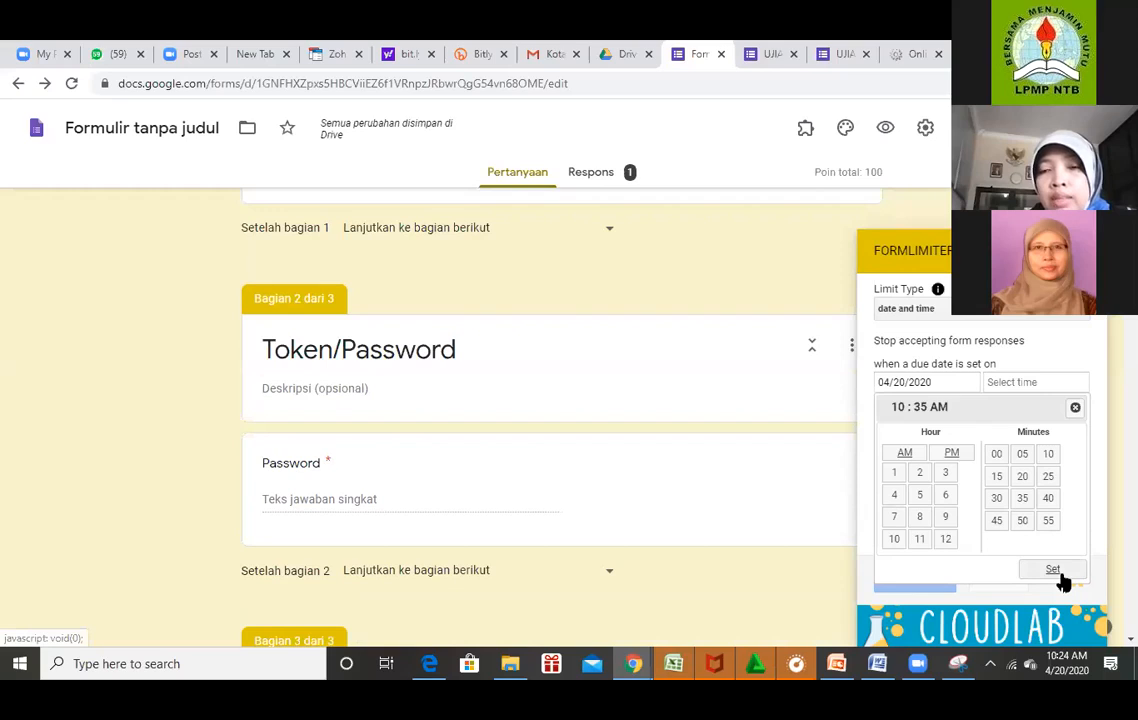
Set the closing time to 10:30 AM, save and enable the limit, and select the default message.
{"action": "left_click", "coordinate": [996, 499]}
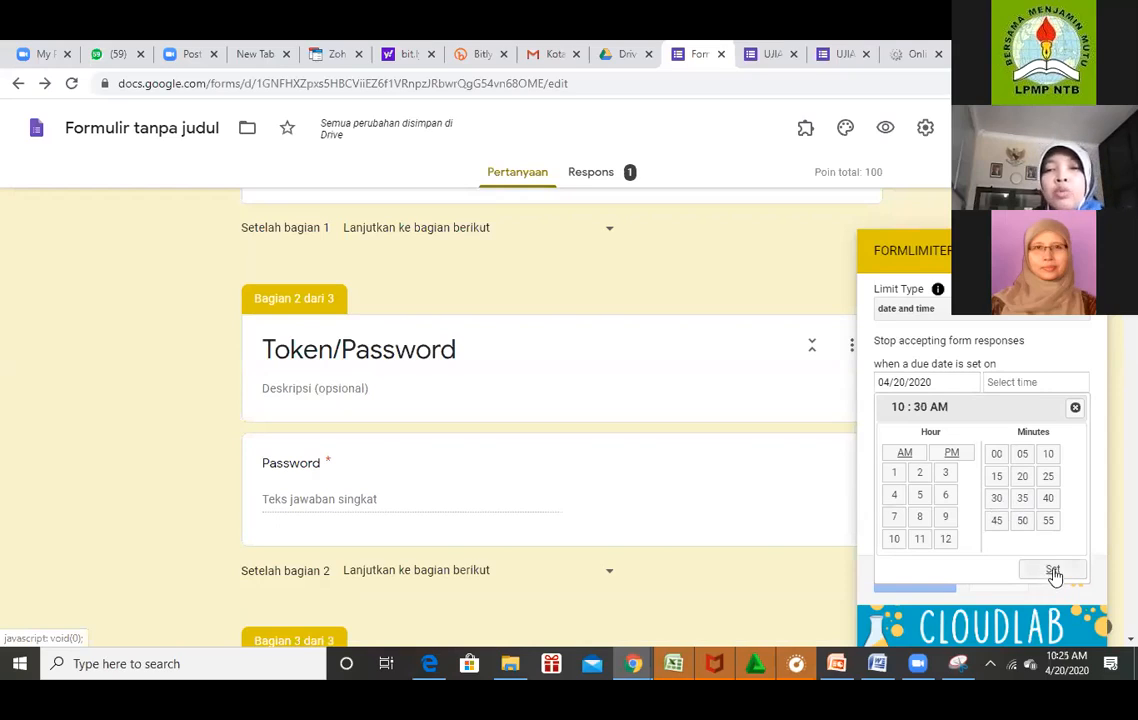
{"action": "left_click", "coordinate": [1053, 572]}
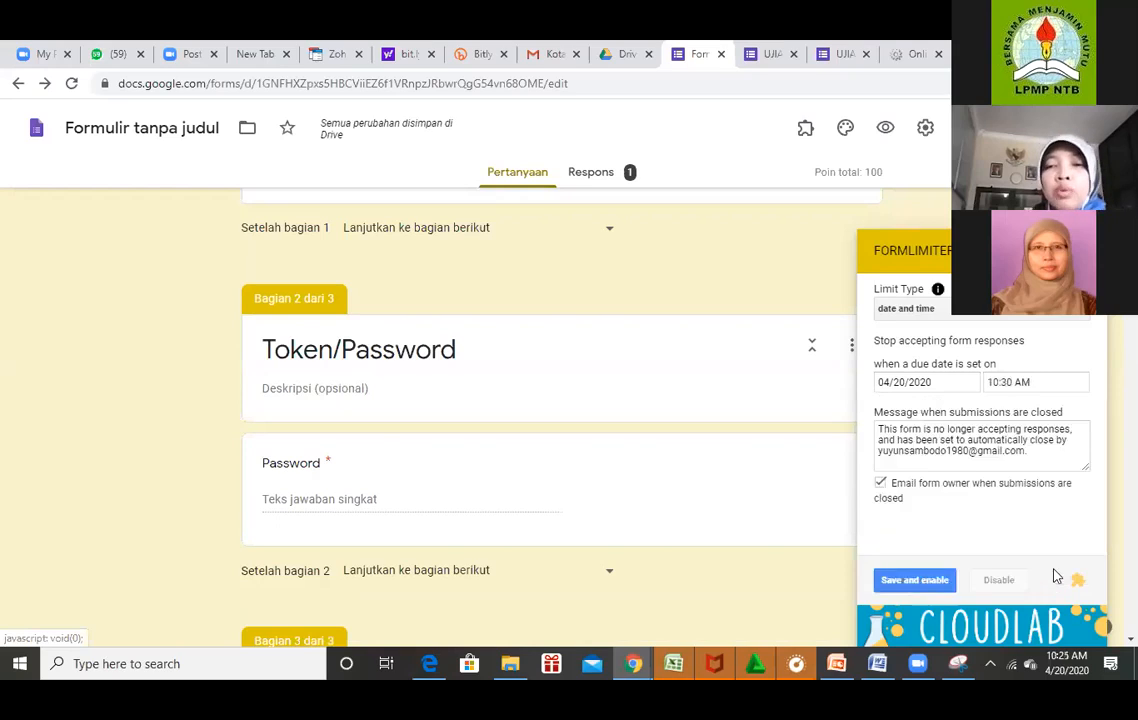
{"action": "left_click", "coordinate": [935, 586]}
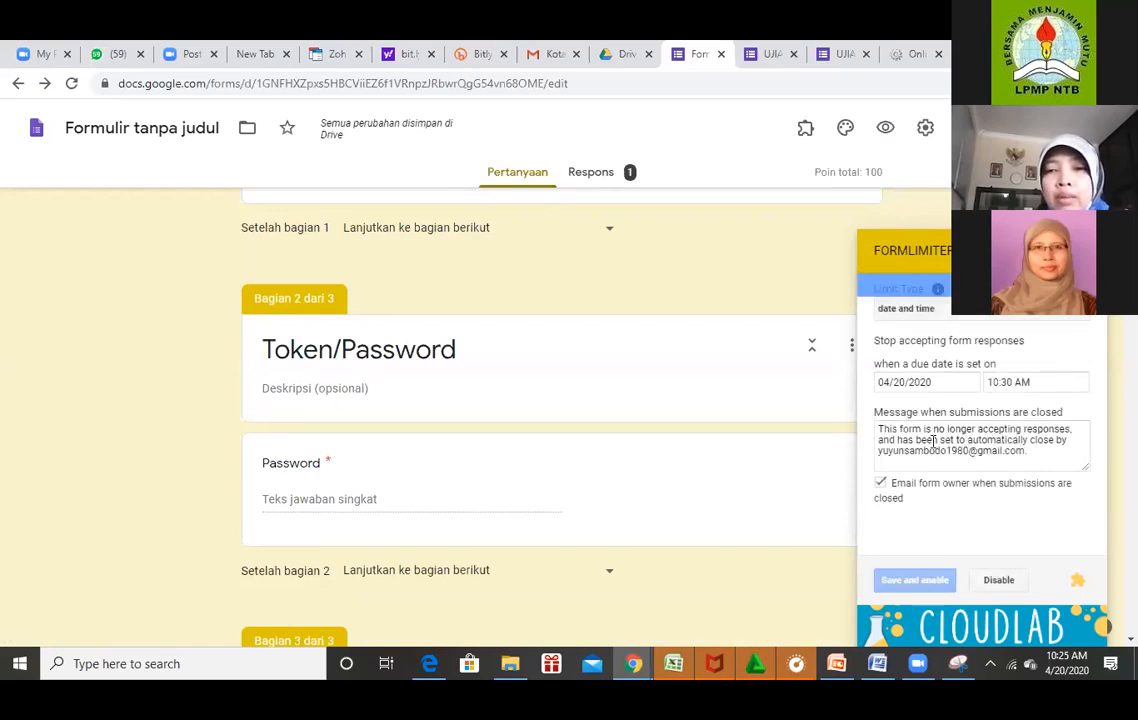
{"action": "left_click", "coordinate": [933, 441]}
{"action": "left_click_drag", "start_coordinate": [878, 429], "coordinate": [1028, 453]}
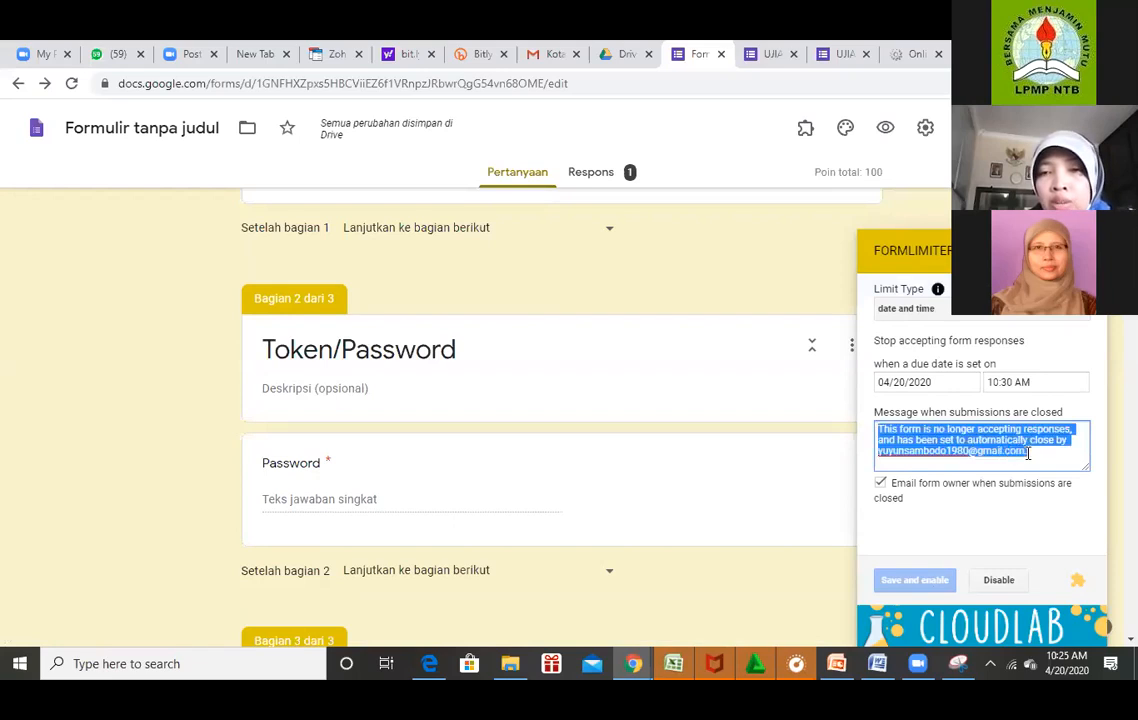
Disable the limit and re-choose a date-and-time limit due 20 April 2020.
{"action": "left_click", "coordinate": [1000, 580]}
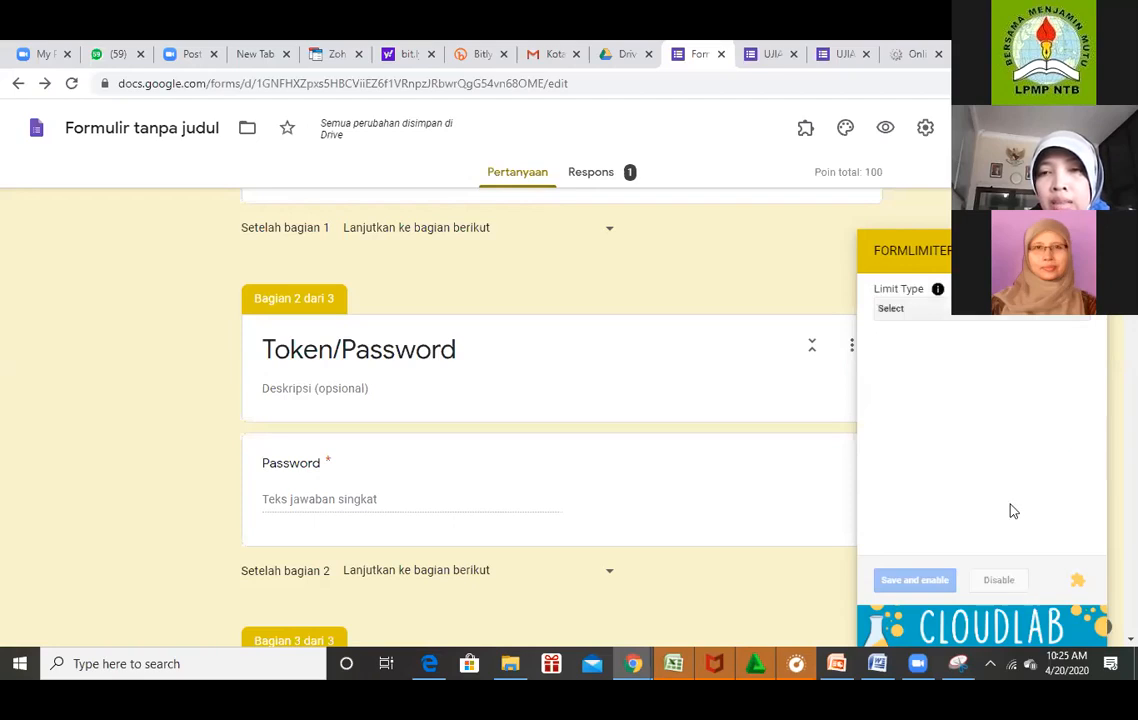
{"action": "left_click", "coordinate": [958, 308]}
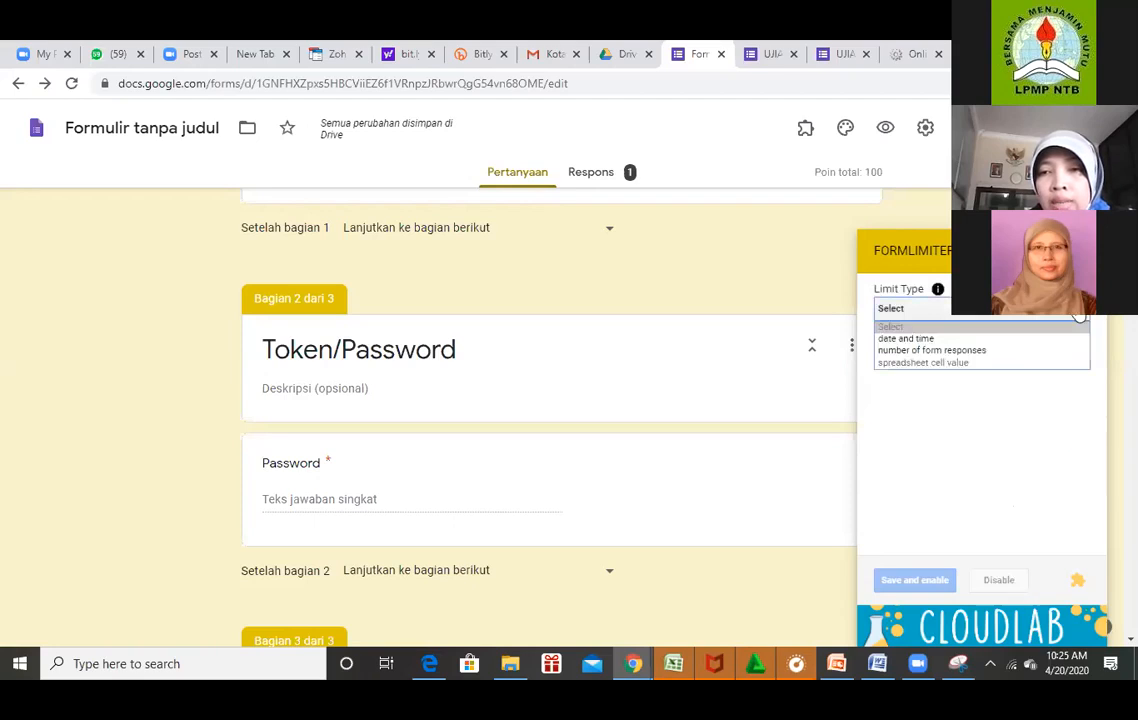
{"action": "left_click", "coordinate": [958, 340]}
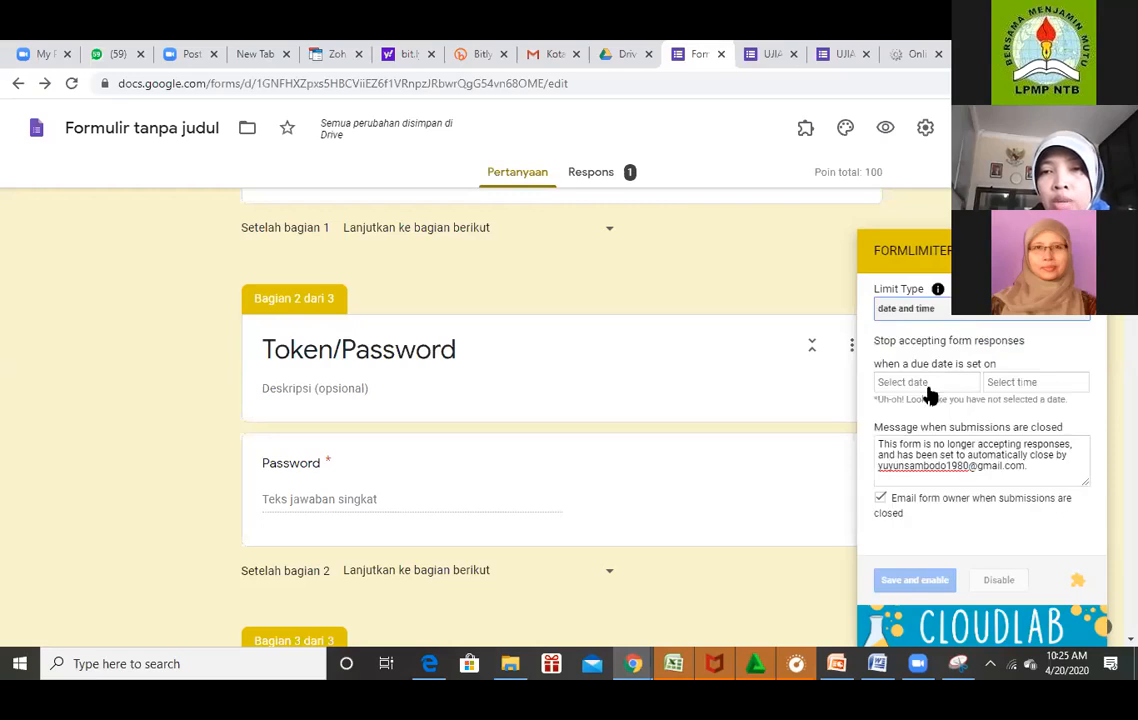
{"action": "left_click", "coordinate": [920, 383]}
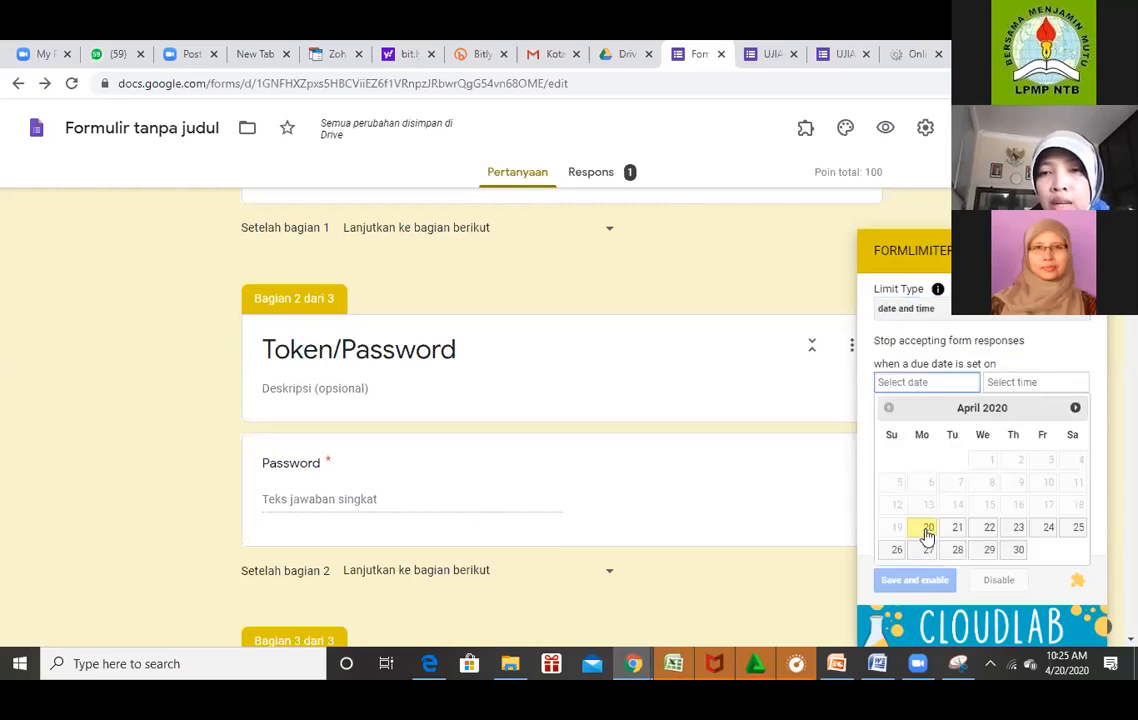
{"action": "left_click", "coordinate": [925, 531]}
Set the closing time to 10:30 AM and select the whole default closed-submissions message.
{"action": "left_click", "coordinate": [1063, 385]}
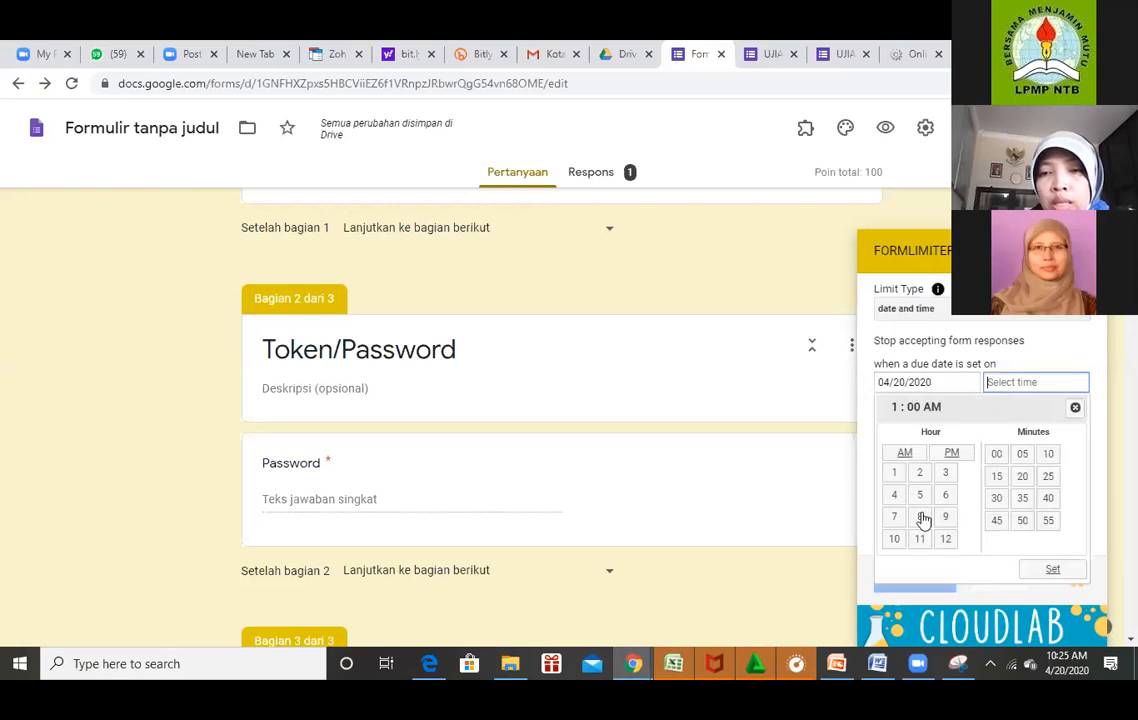
{"action": "left_click", "coordinate": [894, 539]}
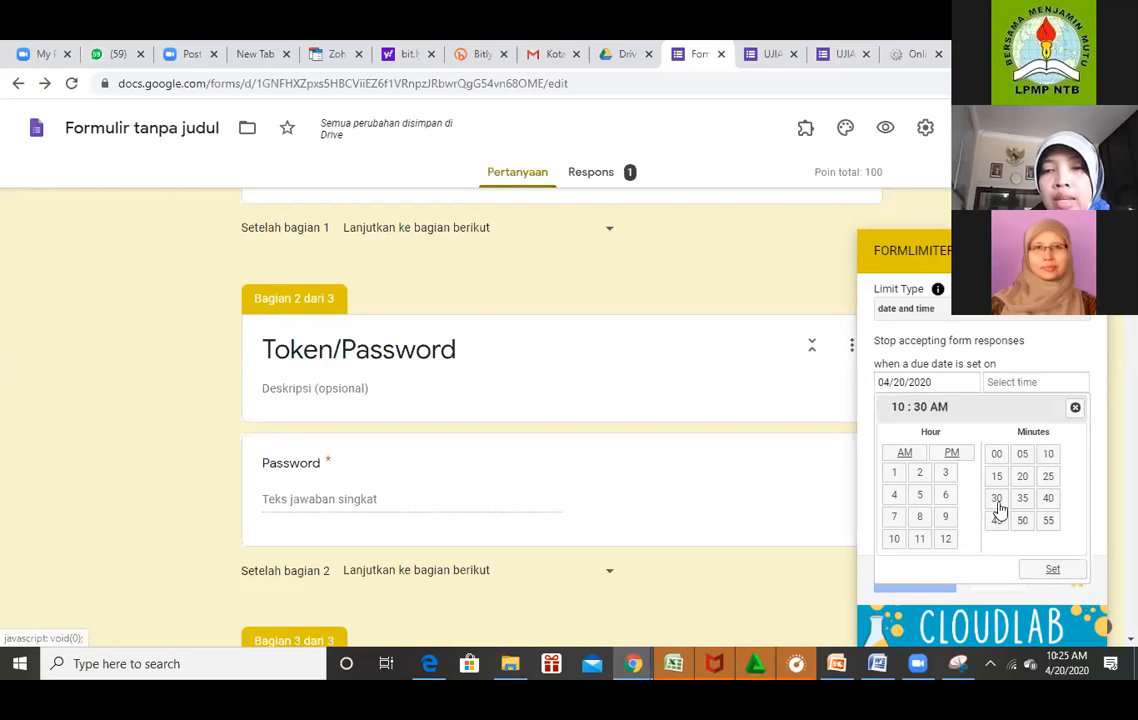
{"action": "left_click", "coordinate": [1052, 569]}
{"action": "left_click", "coordinate": [882, 430]}
{"action": "left_click_drag", "start_coordinate": [882, 430], "coordinate": [993, 451]}
{"action": "left_click_drag", "start_coordinate": [916, 450], "coordinate": [1035, 452]}
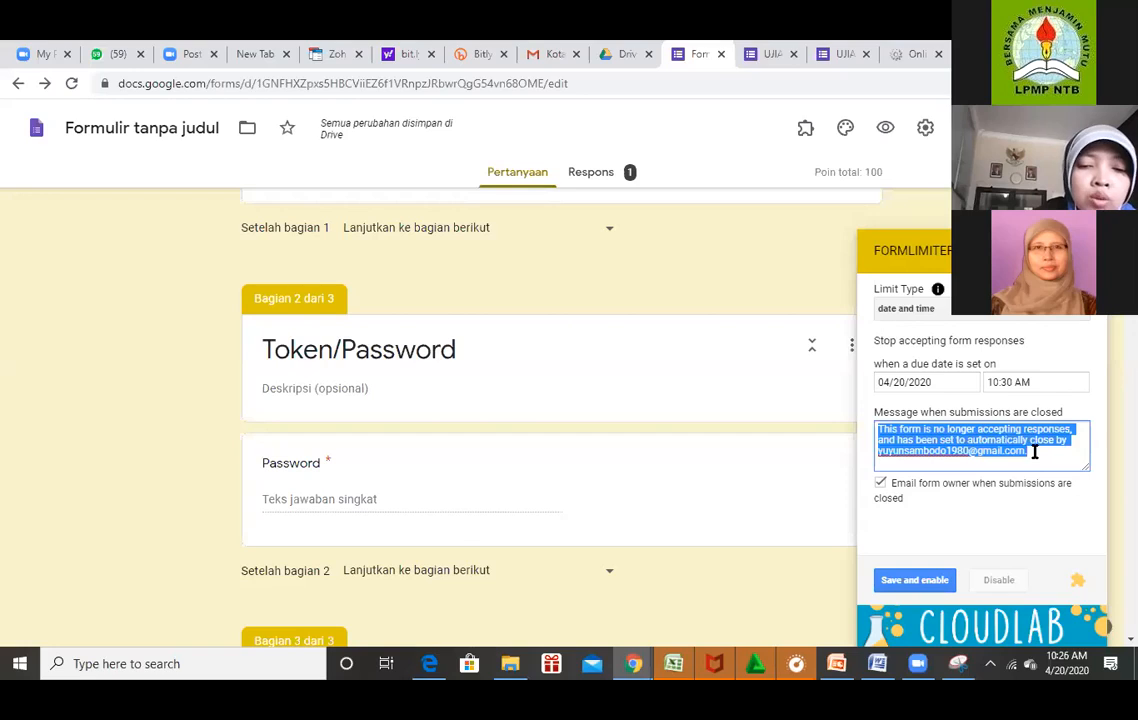
Write the Indonesian closing message starting 'Waktu mengerjakan…' and 'hubung Bapak/…', fixing typos.
{"action": "type", "text": "Waktu mnger"}
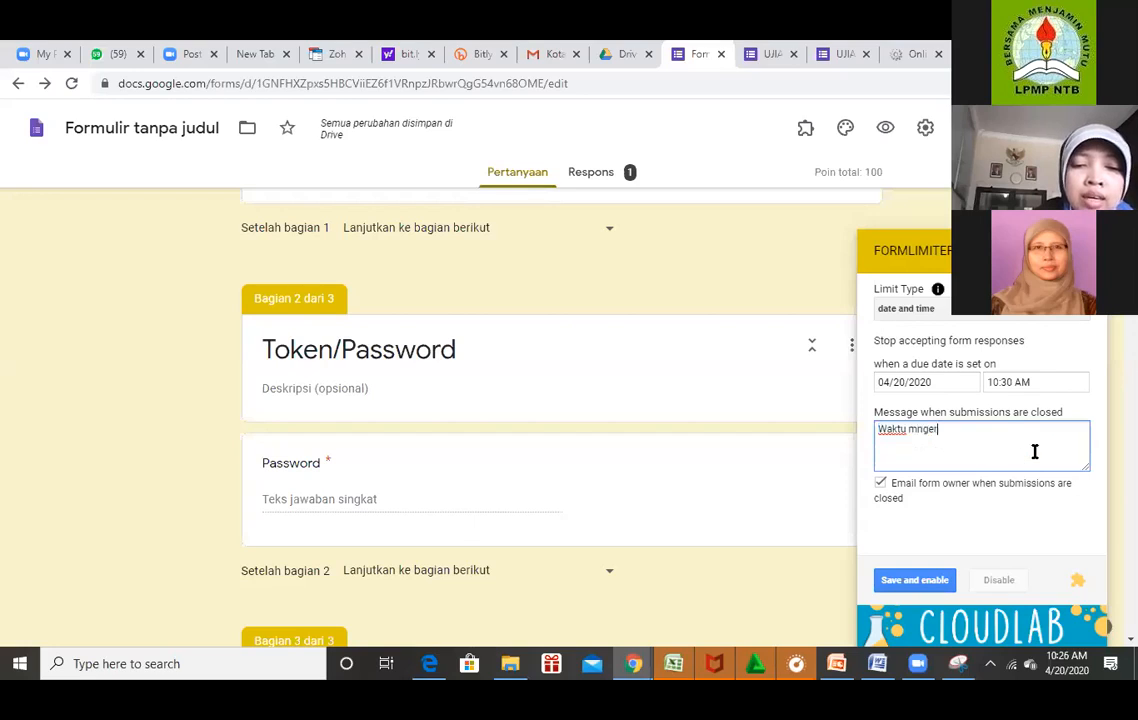
{"action": "type", "text": "jakan"}
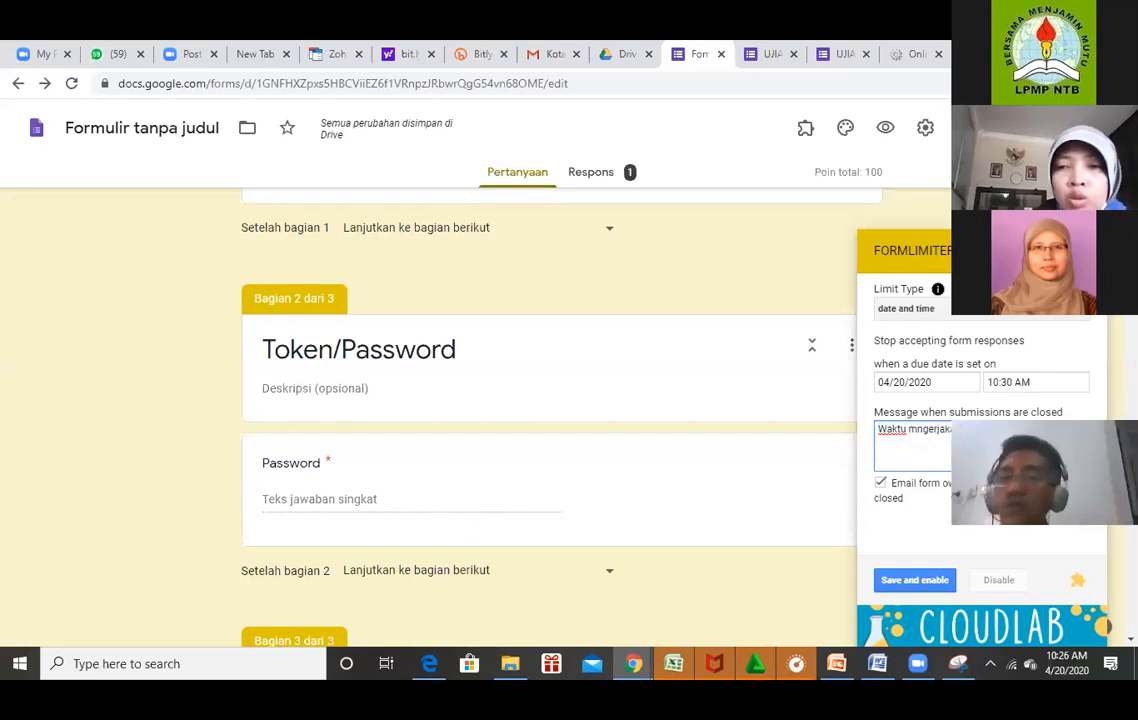
{"action": "key", "text": "BackSpace"}
{"action": "key", "text": "BackSpace"}
{"action": "key", "text": "BackSpace"}
{"action": "key", "text": "BackSpace"}
{"action": "key", "text": "BackSpace"}
{"action": "key", "text": "BackSpace"}
{"action": "key", "text": "BackSpace"}
{"action": "key", "text": "BackSpace"}
{"action": "key", "text": "BackSpace"}
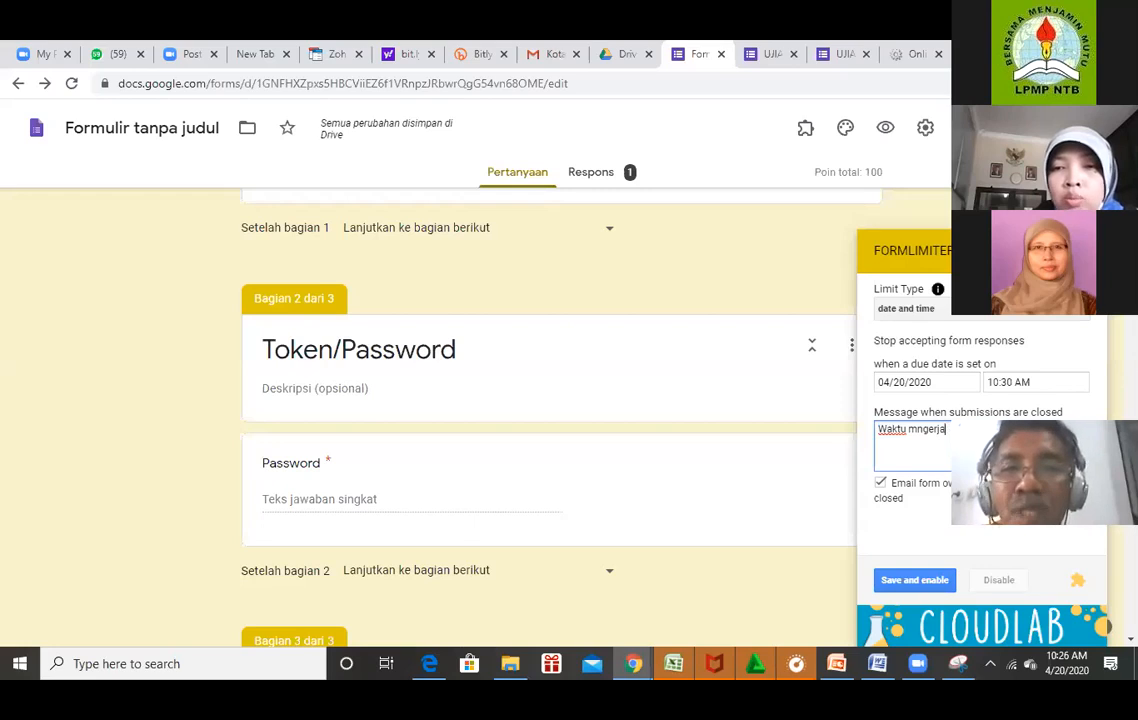
{"action": "type", "text": "engerja"}
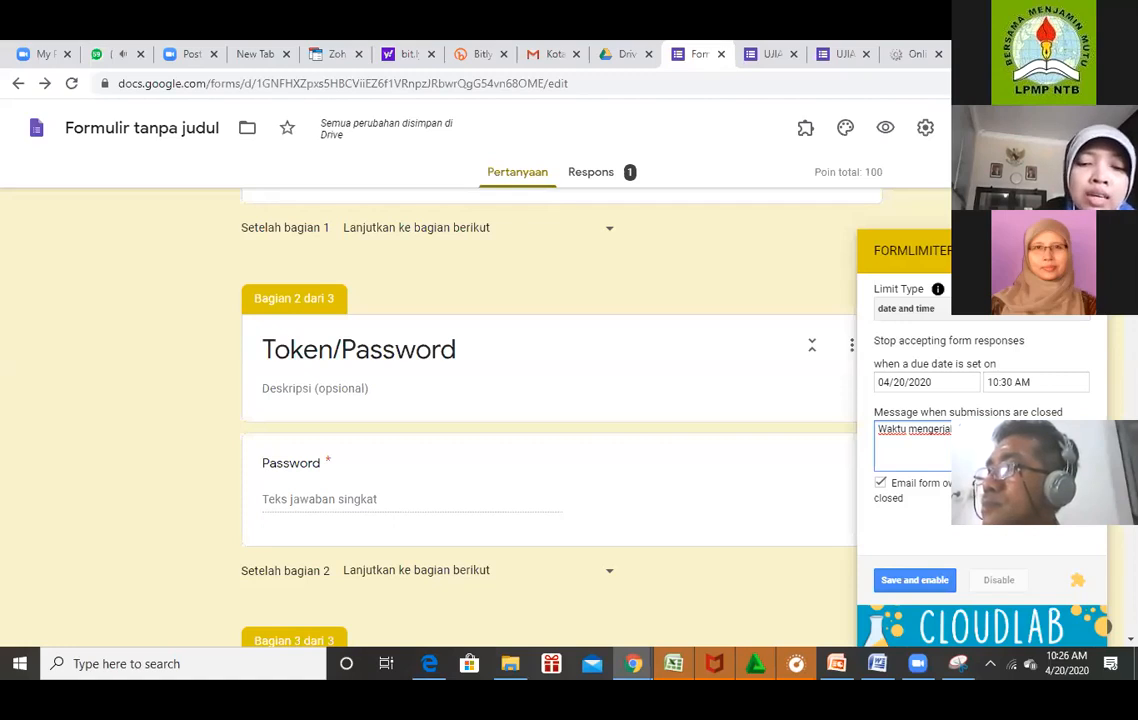
{"action": "type", "text": "hubun"}
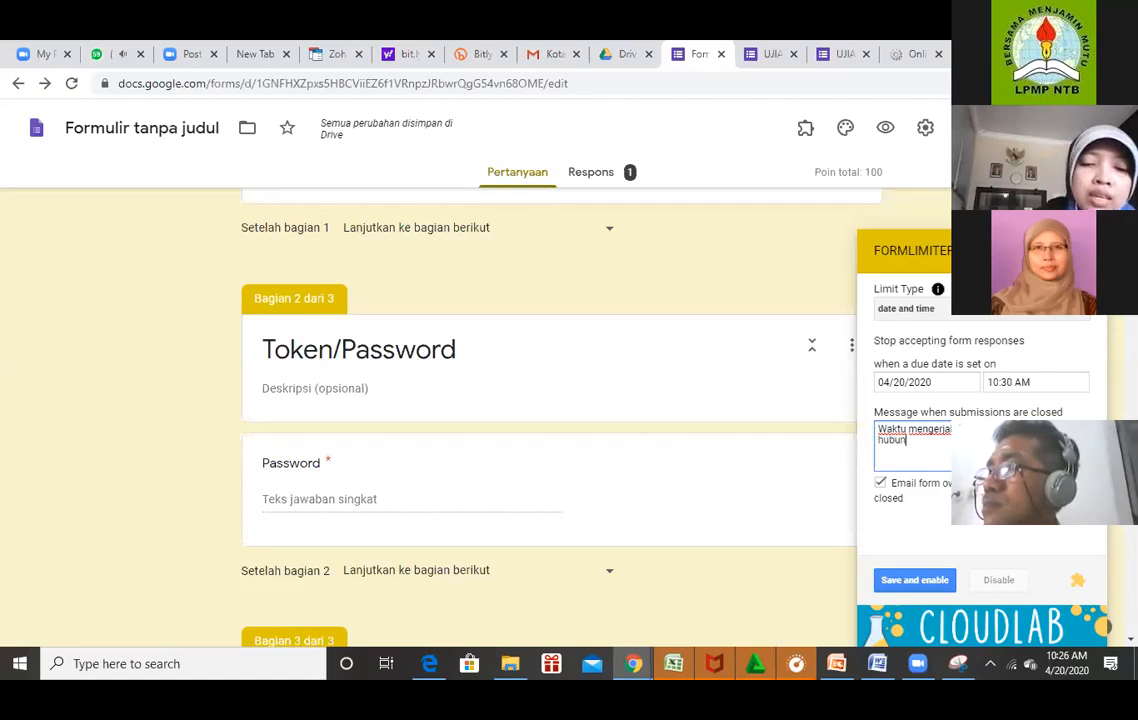
{"action": "type", "text": "g Bapk/Ib"}
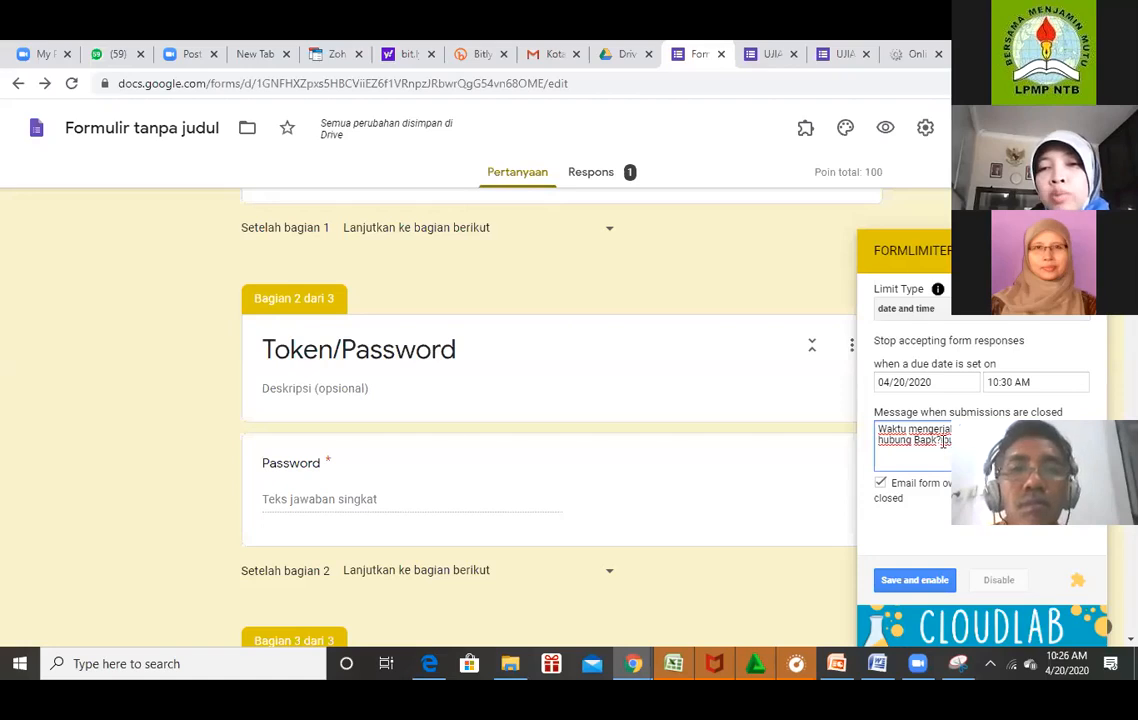
{"action": "key", "text": "BackSpace"}
{"action": "key", "text": "BackSpace"}
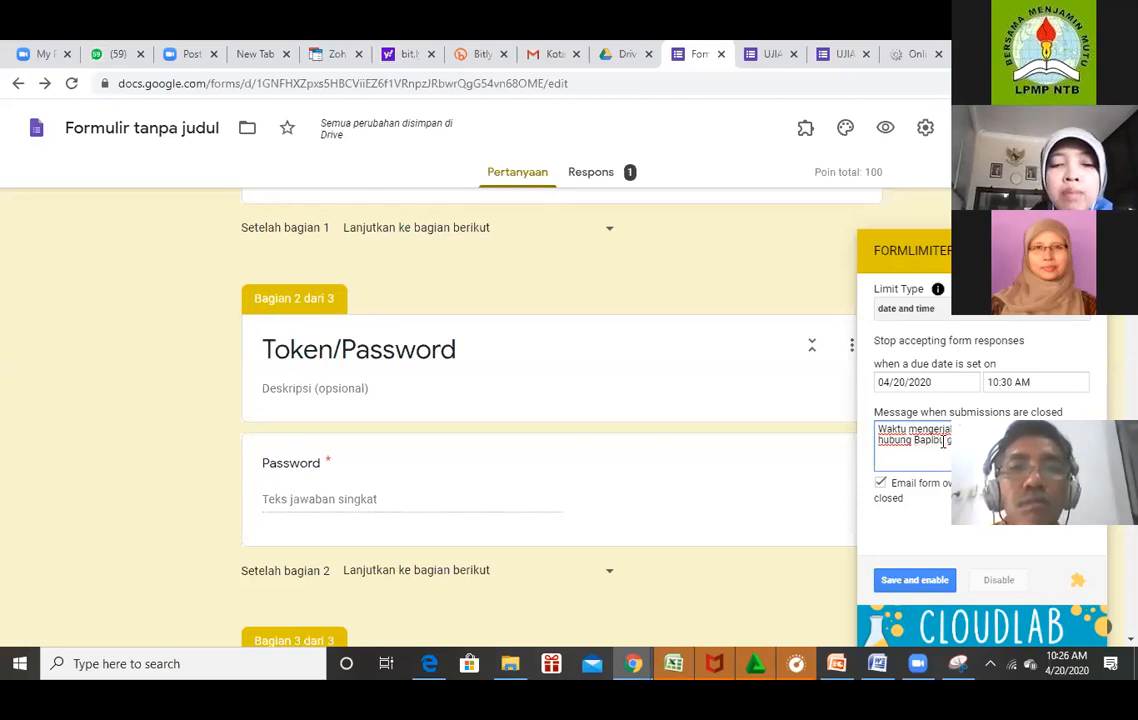
{"action": "type", "text": "ak"}
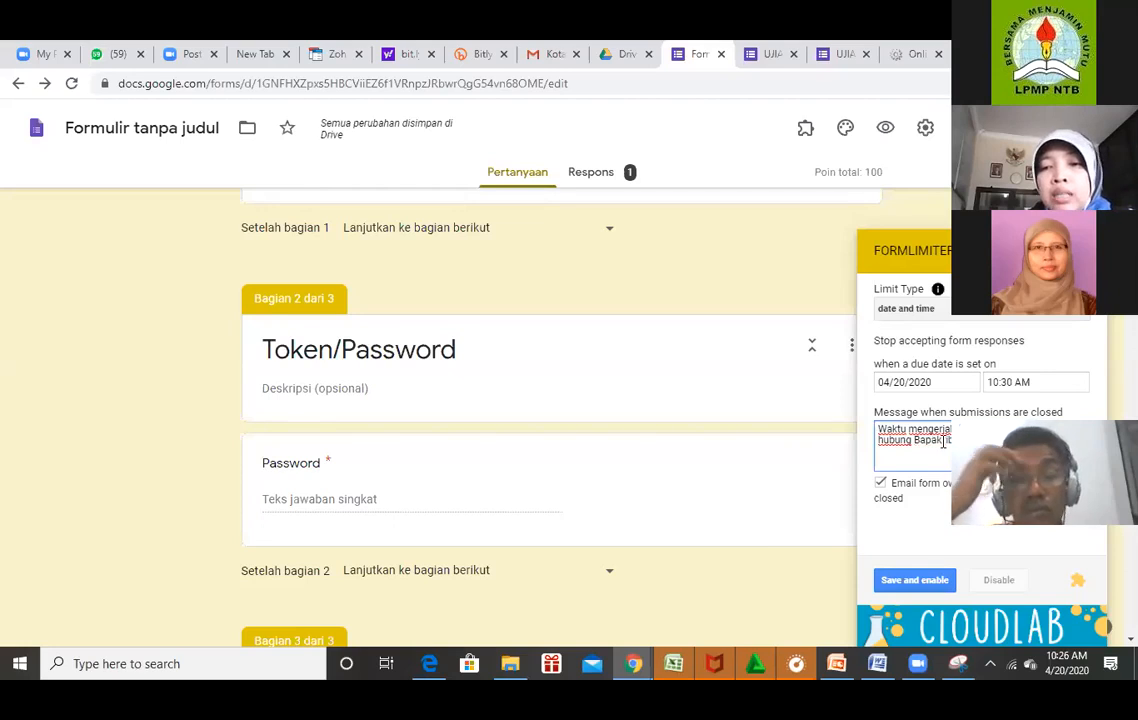
{"action": "type", "text": "/Ib"}
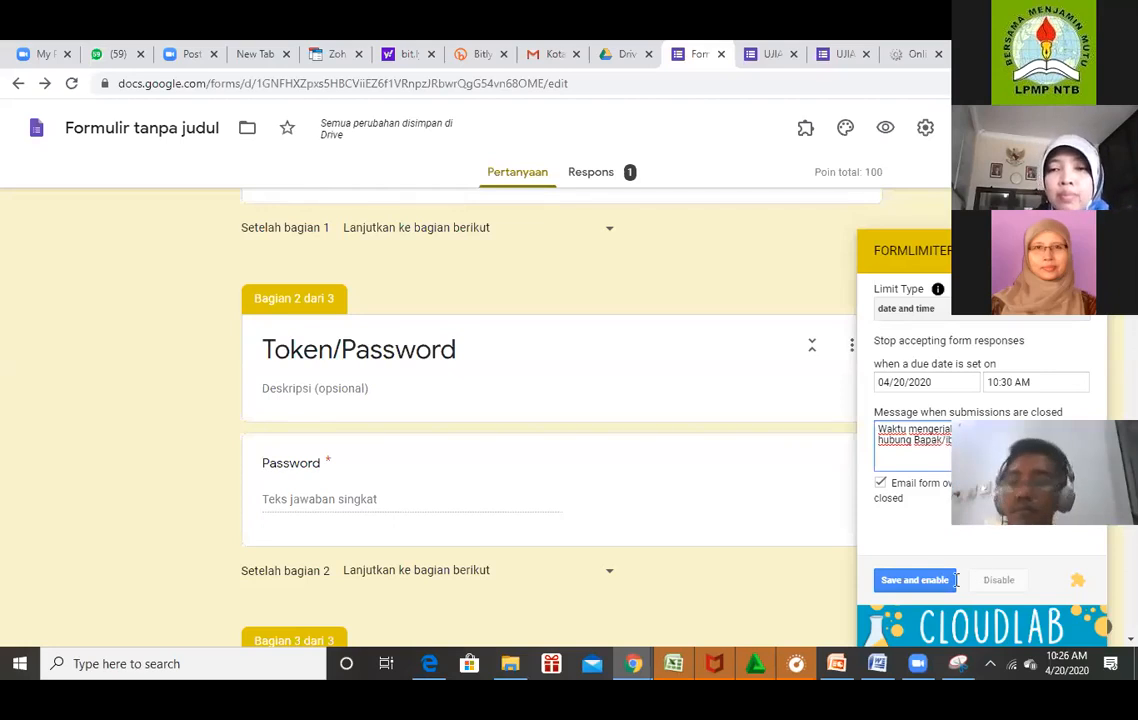
Save and enable the formLimiter date-time limit, then preview the exam as respondents see it.
{"action": "left_click", "coordinate": [942, 586]}
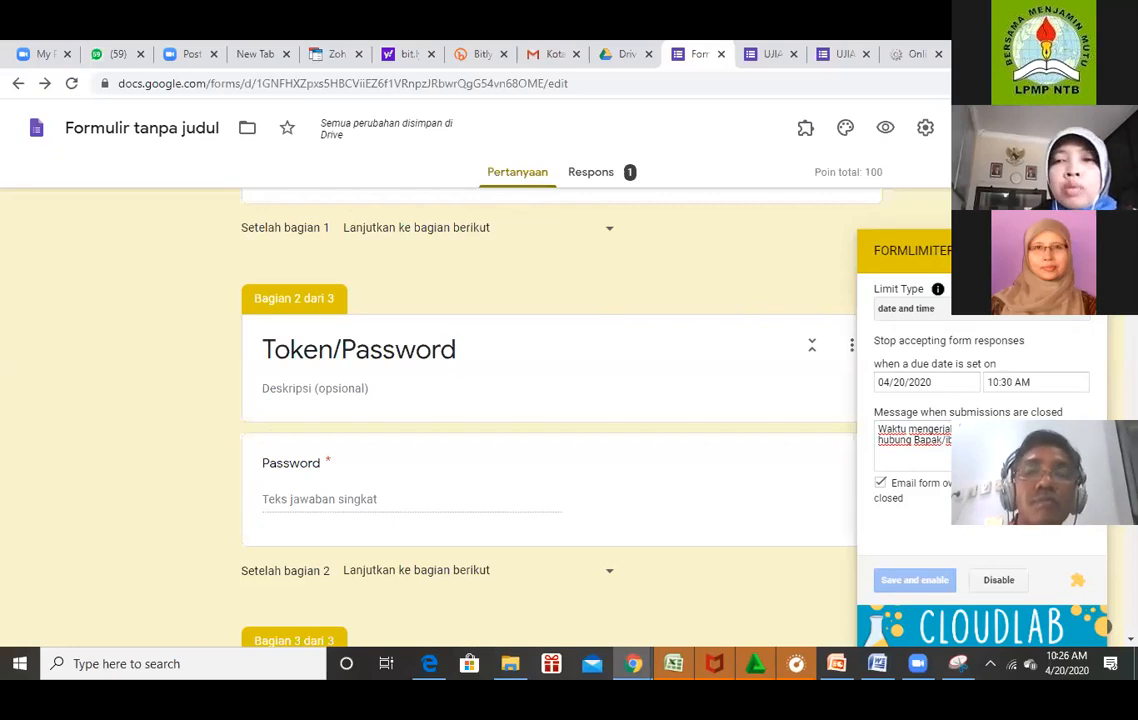
{"action": "left_click", "coordinate": [885, 130]}
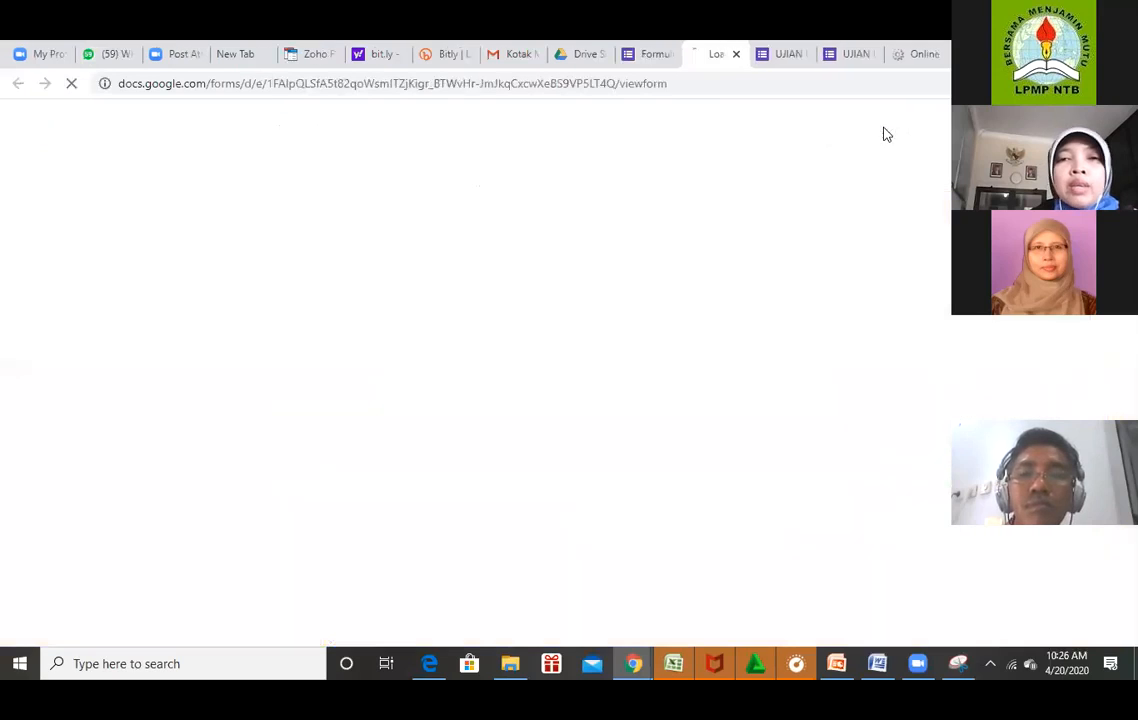
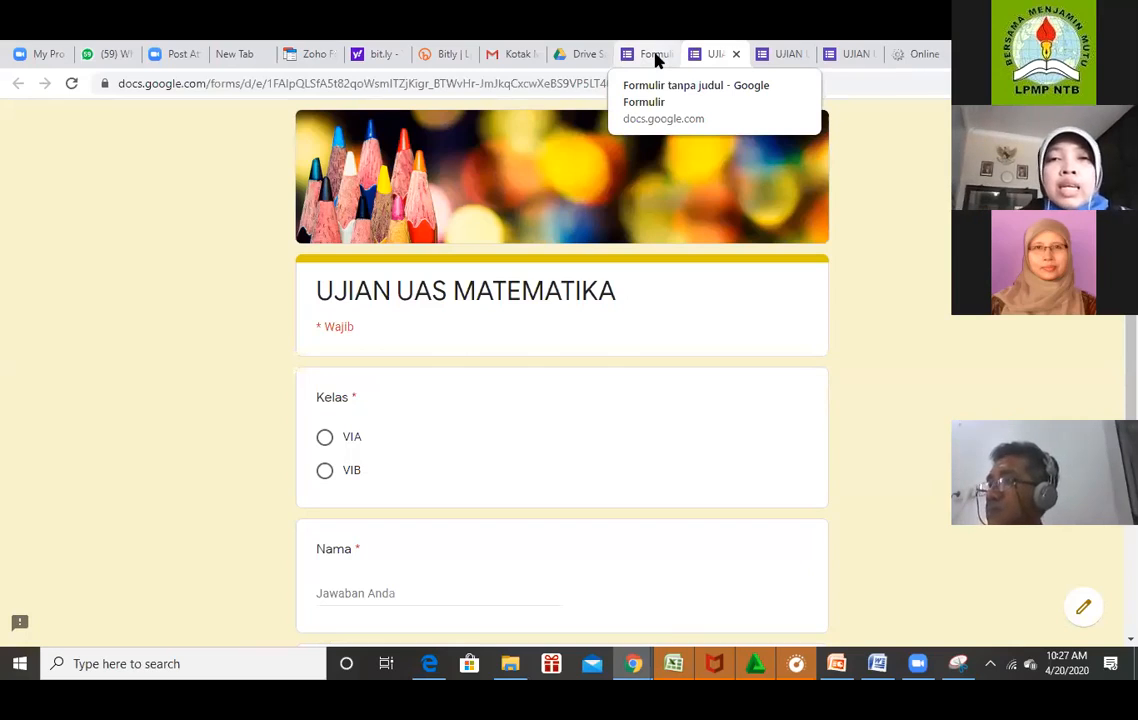
Check the form editor, then close the duplicate UJIAN UAS MATEMATIKA response page.
{"action": "left_click", "coordinate": [652, 54]}
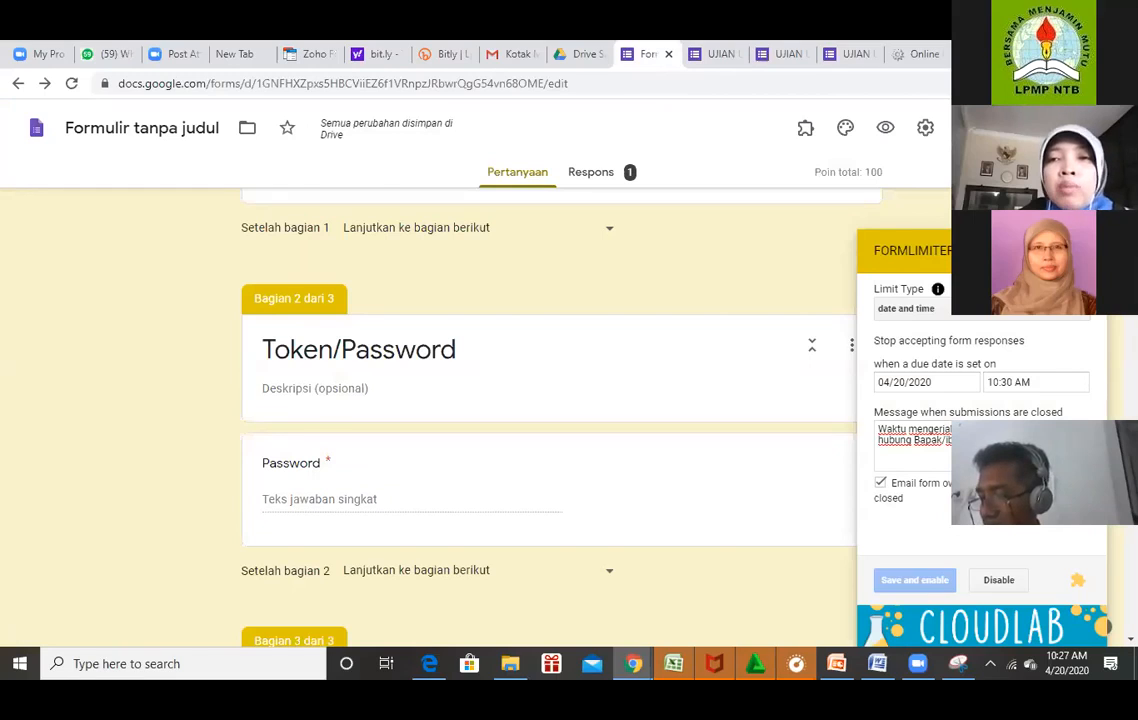
{"action": "scroll", "coordinate": [548, 410], "scroll_direction": "up", "scroll_amount": 5}
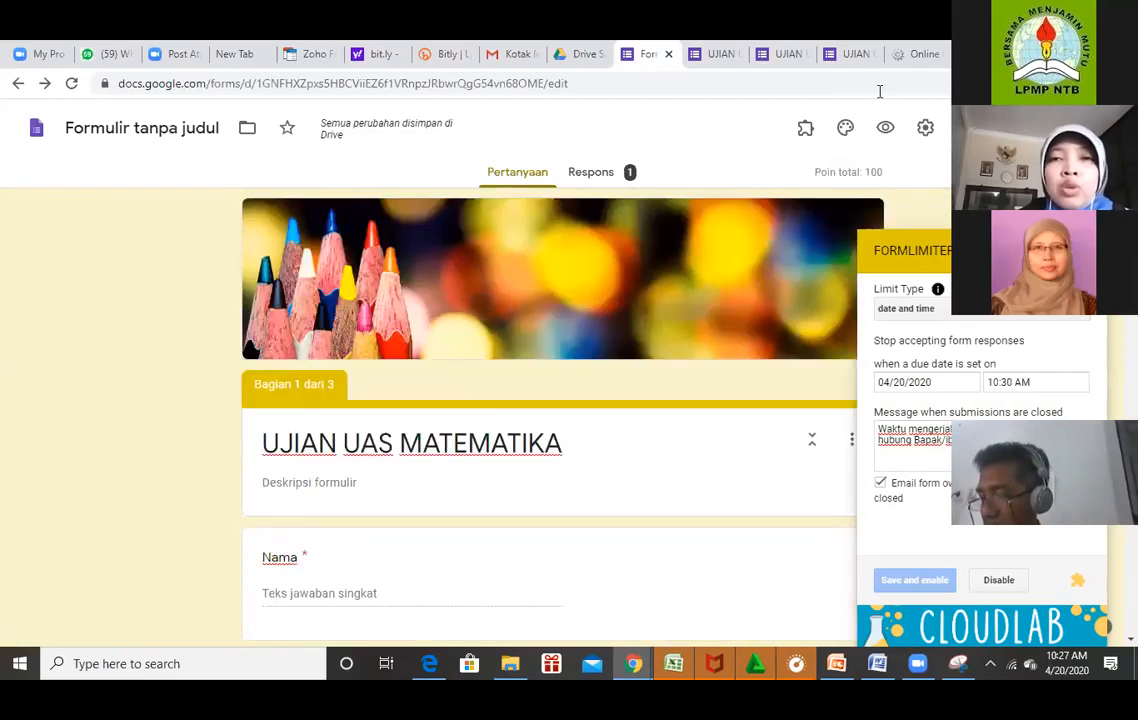
{"action": "left_click", "coordinate": [790, 56]}
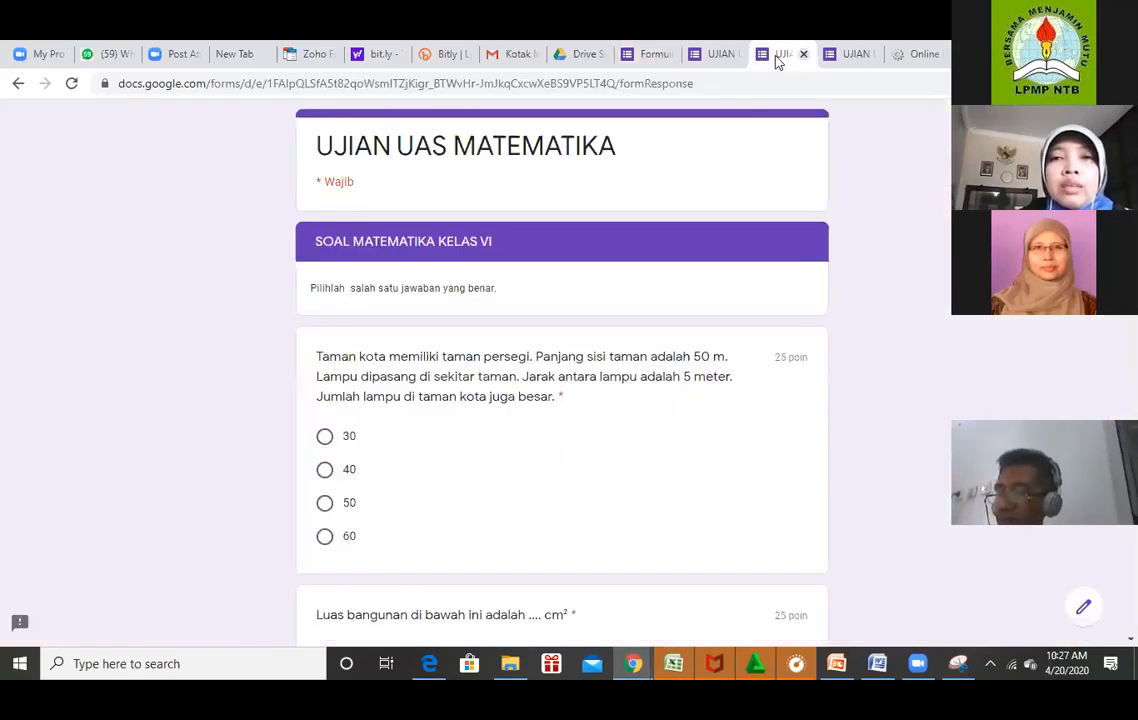
{"action": "left_click", "coordinate": [803, 55]}
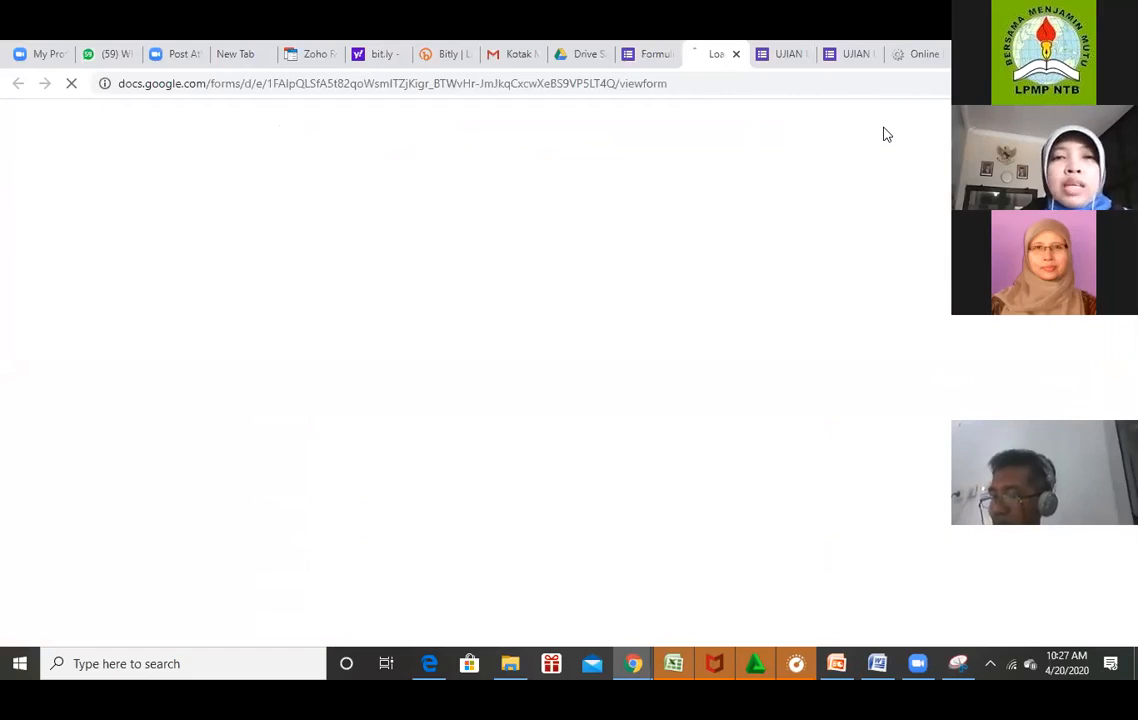
Open Bitly in a new browser tab via bit.ly.
{"action": "key", "text": "ctrl+t"}
{"action": "type", "text": "bit.ly"}
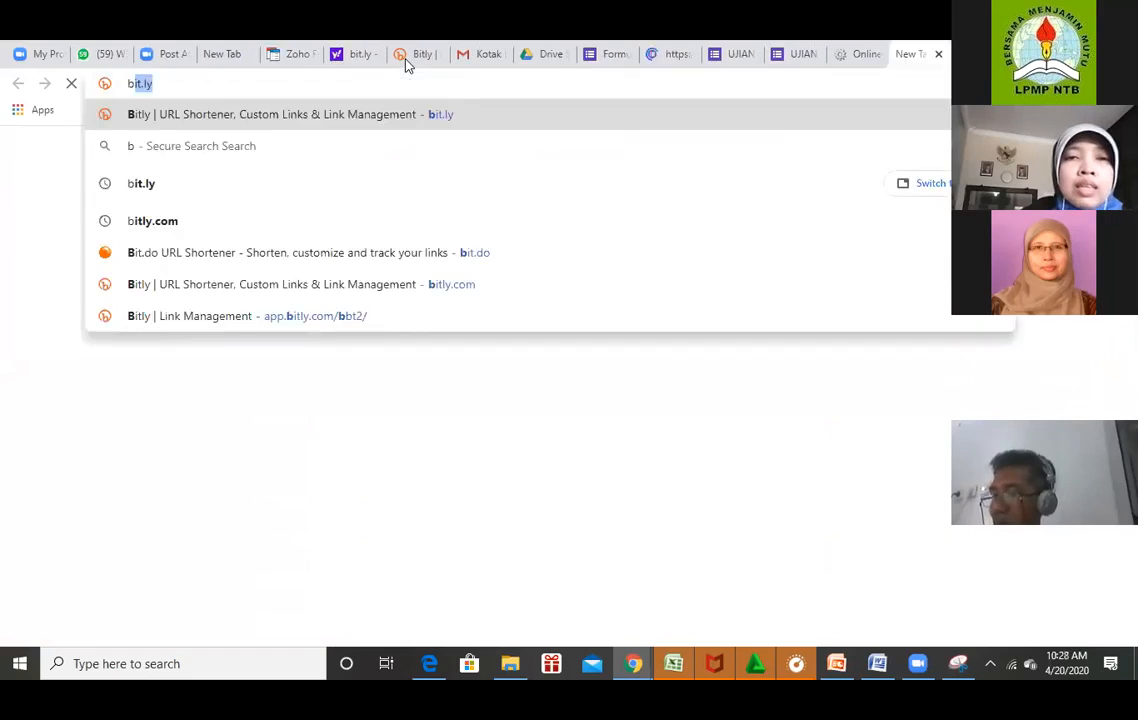
{"action": "left_click", "coordinate": [407, 62]}
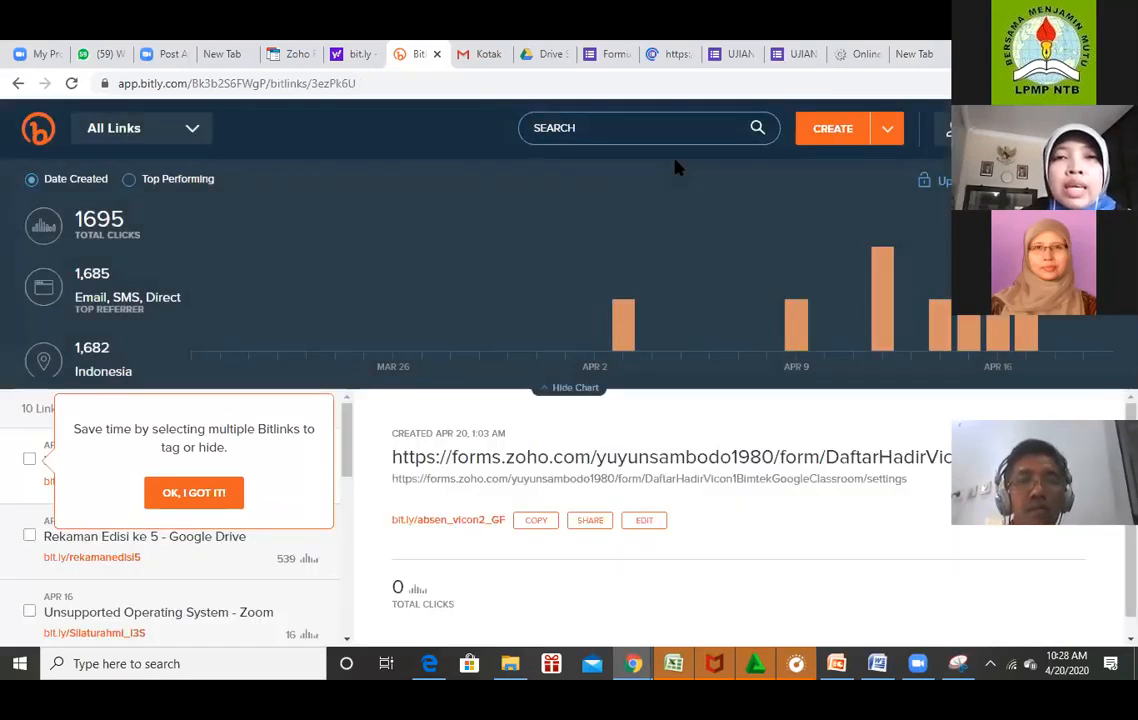
Copy the UJIAN exam form's full web address and return to the Bitlinks dashboard.
{"action": "left_click", "coordinate": [680, 54]}
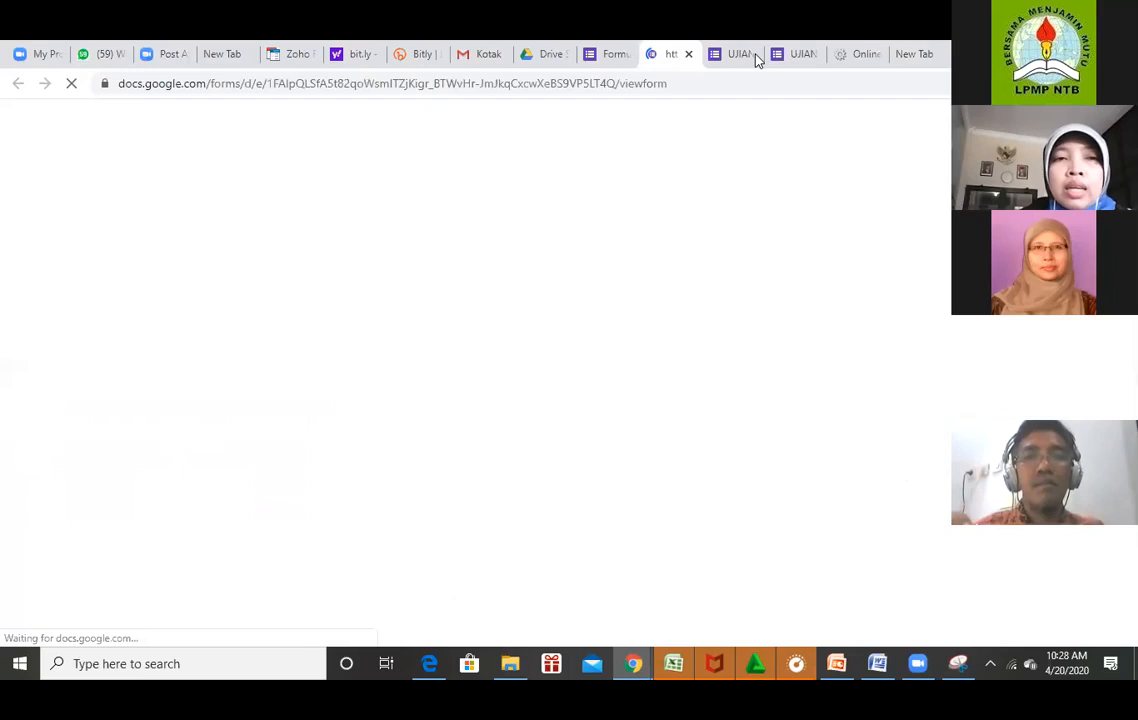
{"action": "left_click", "coordinate": [753, 60]}
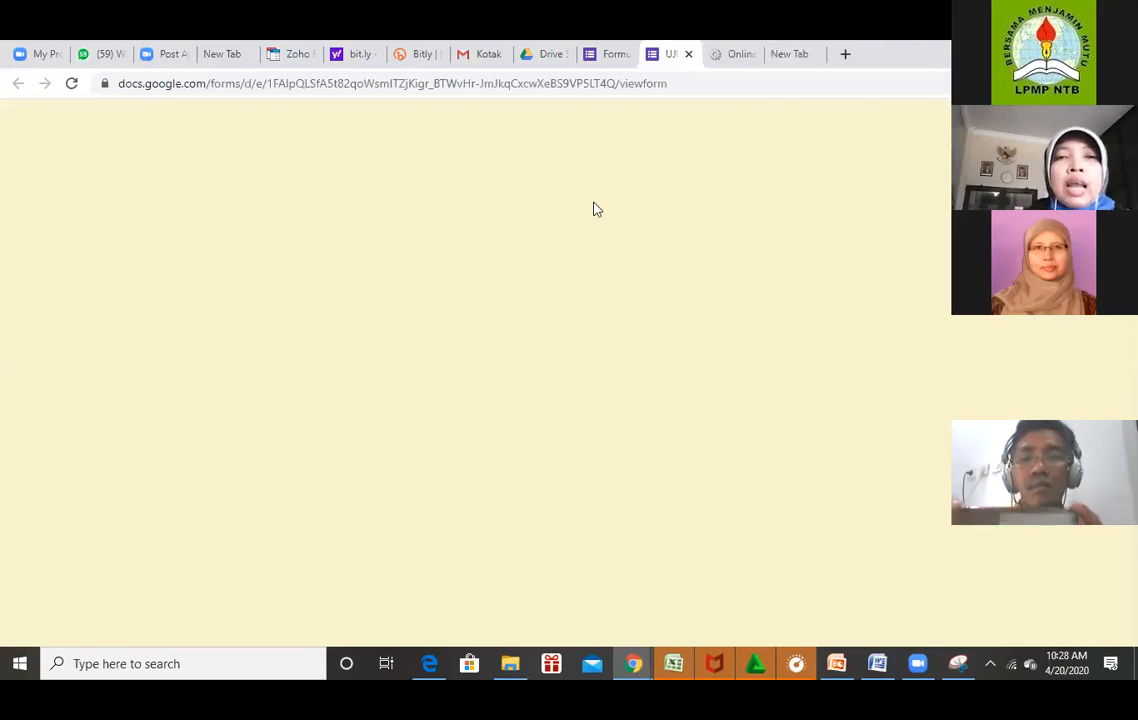
{"action": "left_click_drag", "start_coordinate": [690, 85], "coordinate": [44, 91]}
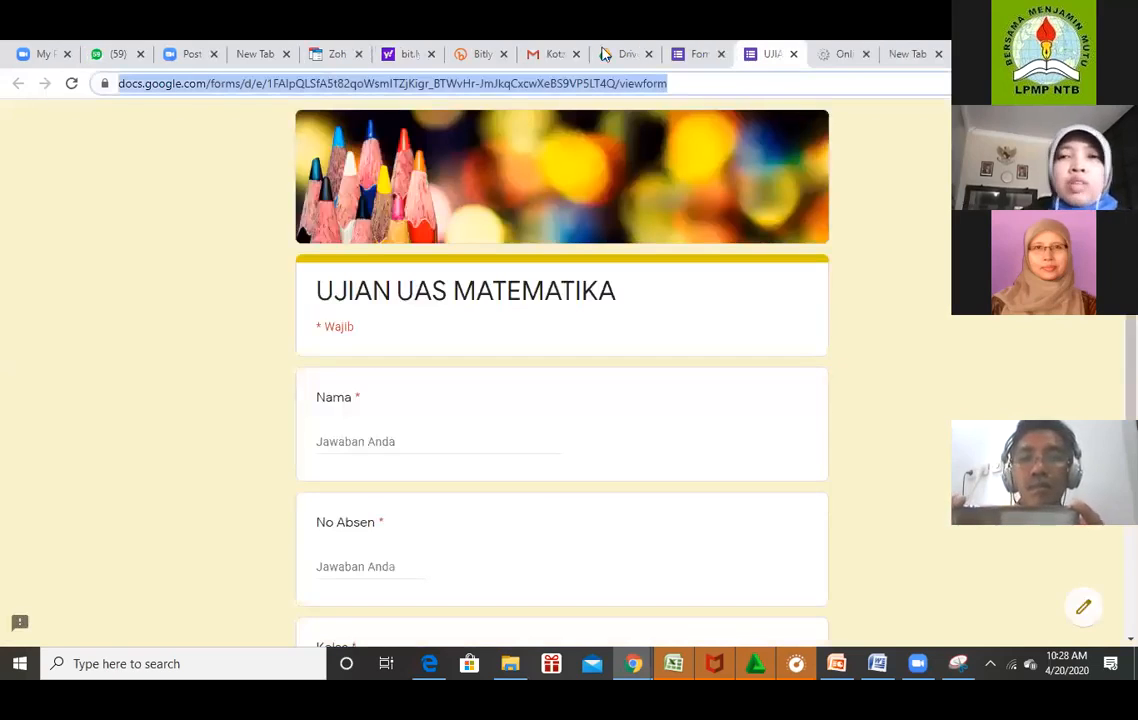
{"action": "left_click", "coordinate": [490, 62]}
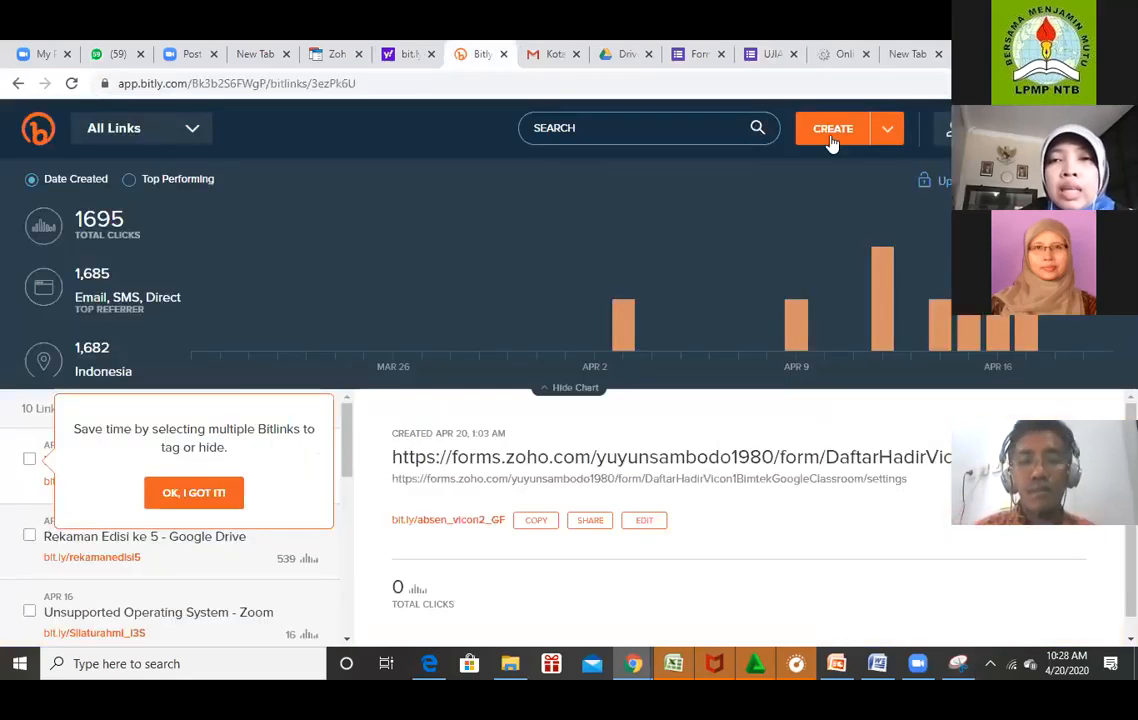
Create a Bitly short link bit.ly/2zi3h9r from the pasted exam form URL.
{"action": "left_click", "coordinate": [832, 140]}
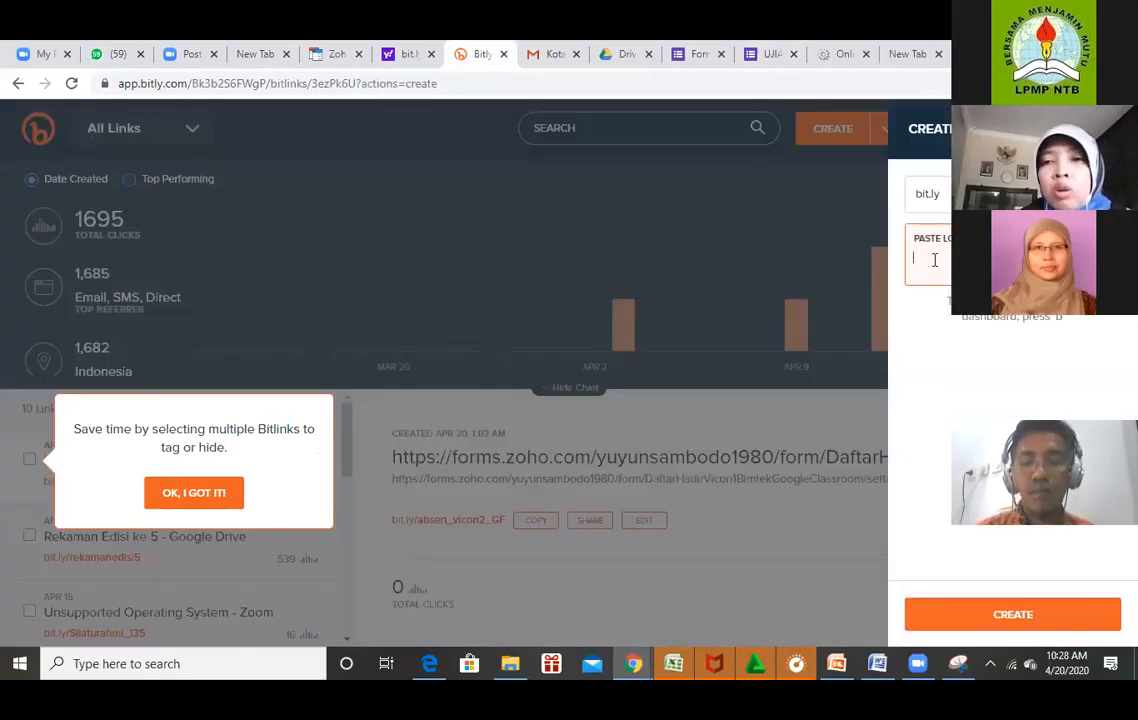
{"action": "key", "text": "ctrl+v"}
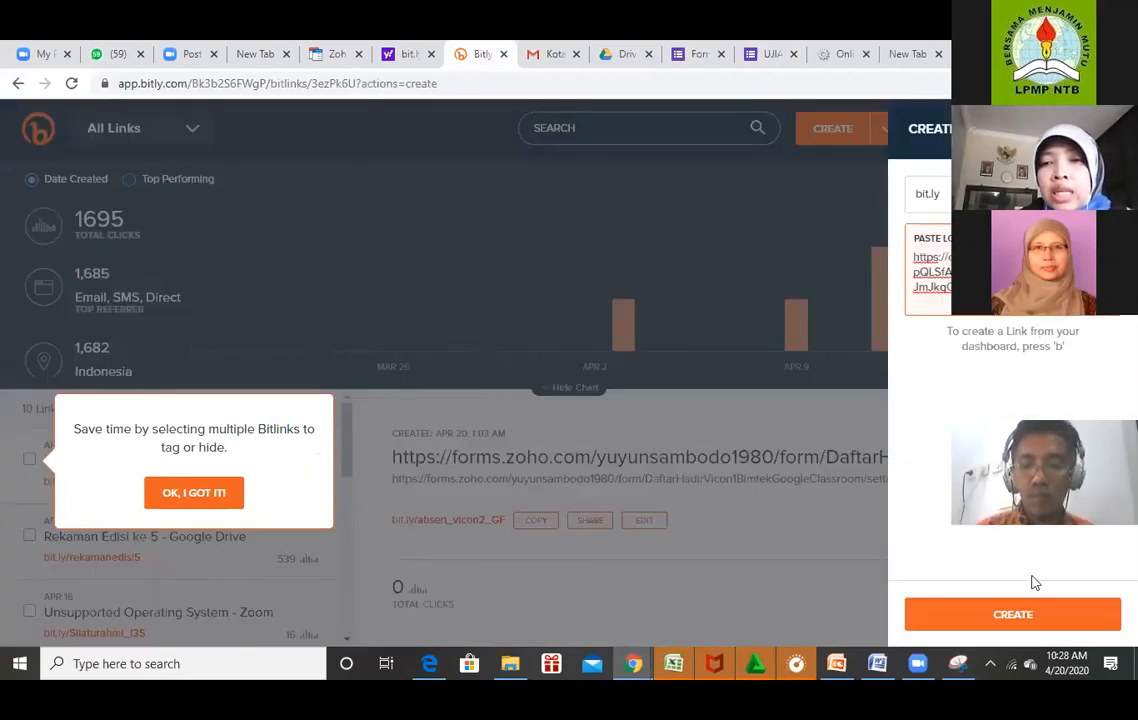
{"action": "left_click", "coordinate": [1030, 613]}
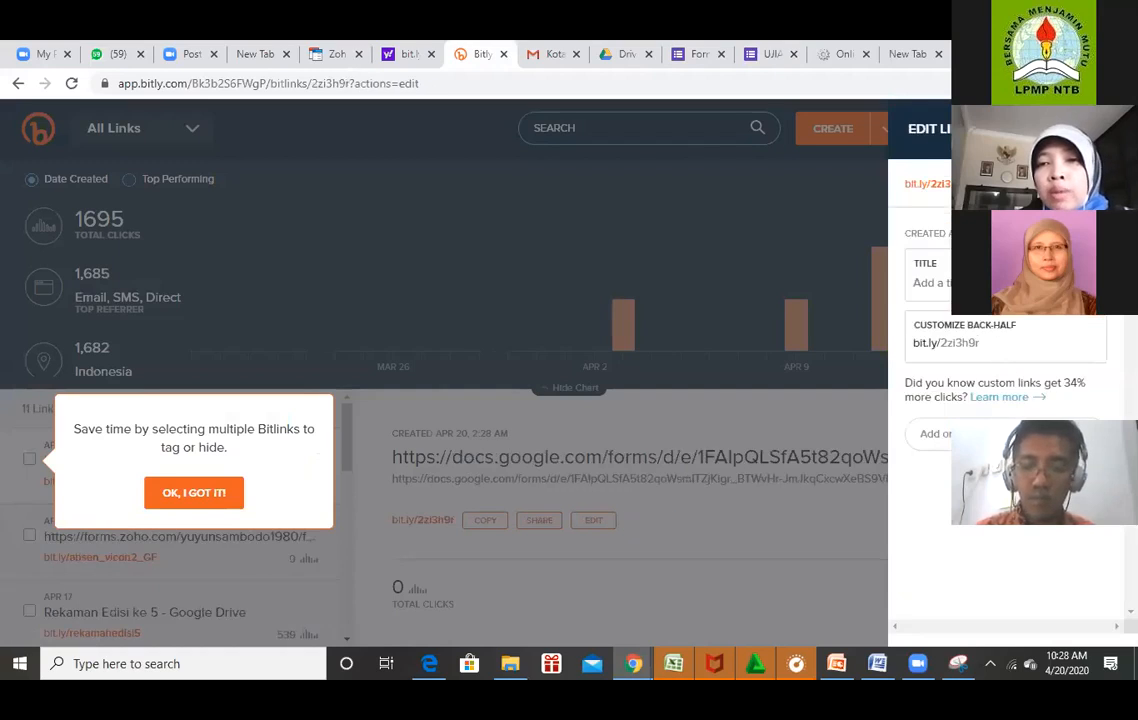
Replace the back-half 2zi3h9r with UjianMatematika and try saving it.
{"action": "left_click", "coordinate": [995, 342]}
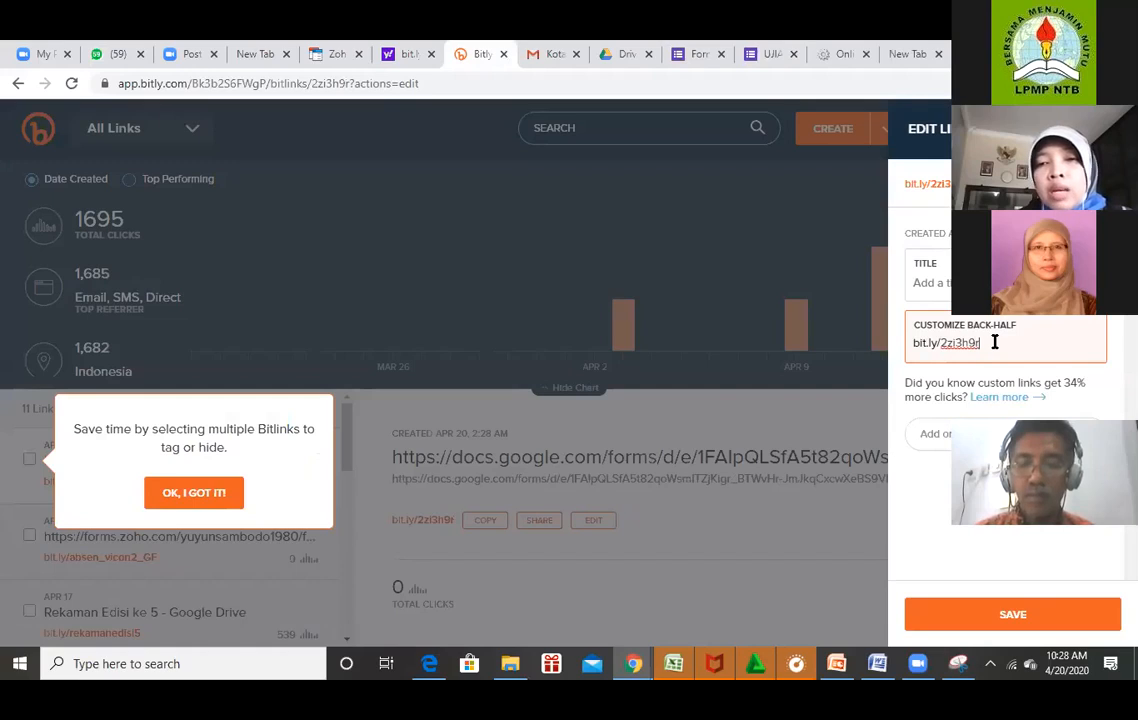
{"action": "left_click_drag", "start_coordinate": [995, 342], "coordinate": [941, 344]}
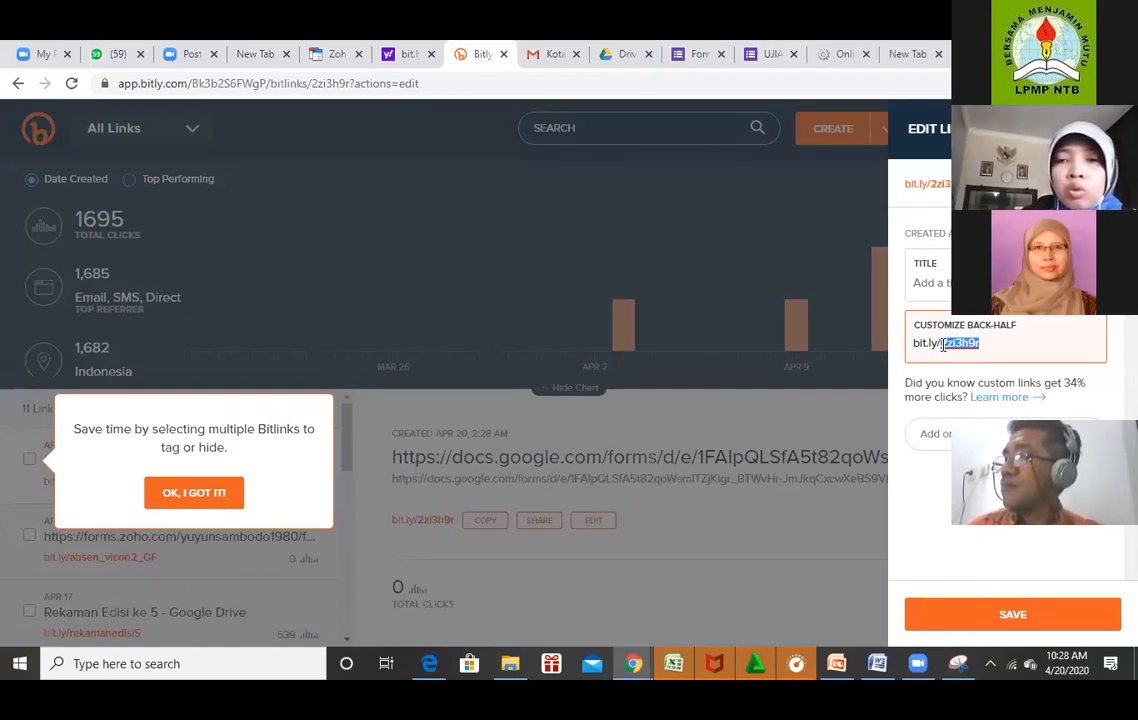
{"action": "type", "text": "UjianMatemay"}
{"action": "key", "text": "BackSpace"}
{"action": "type", "text": "tika"}
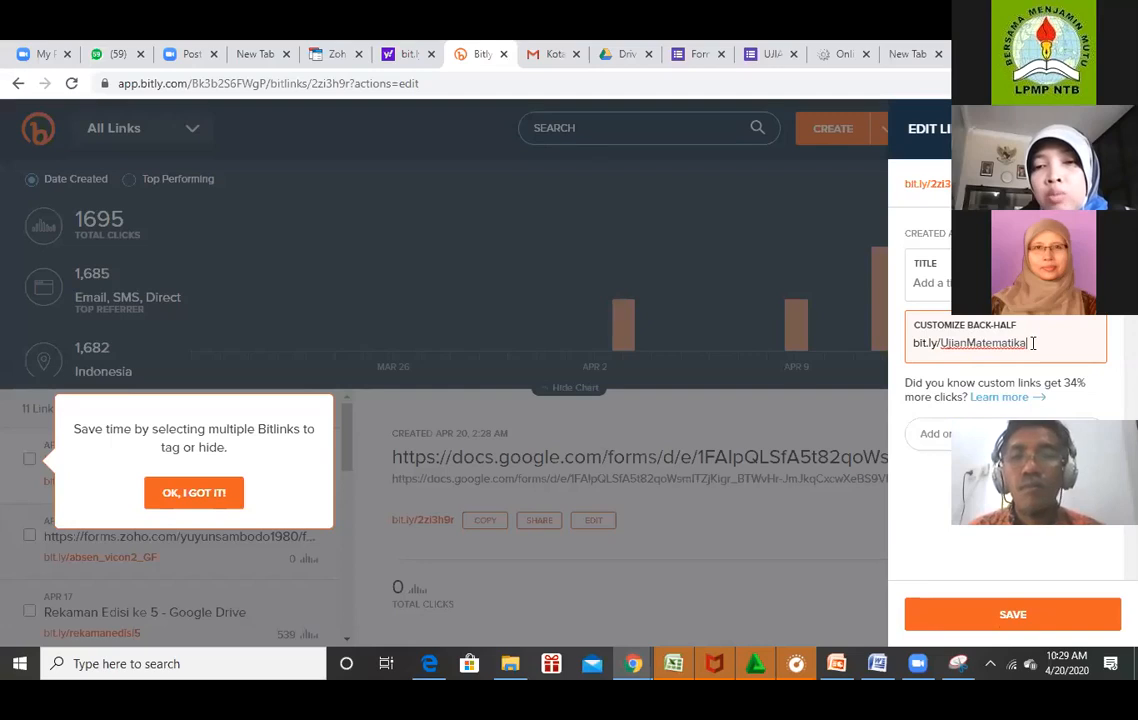
{"action": "left_click", "coordinate": [1035, 616]}
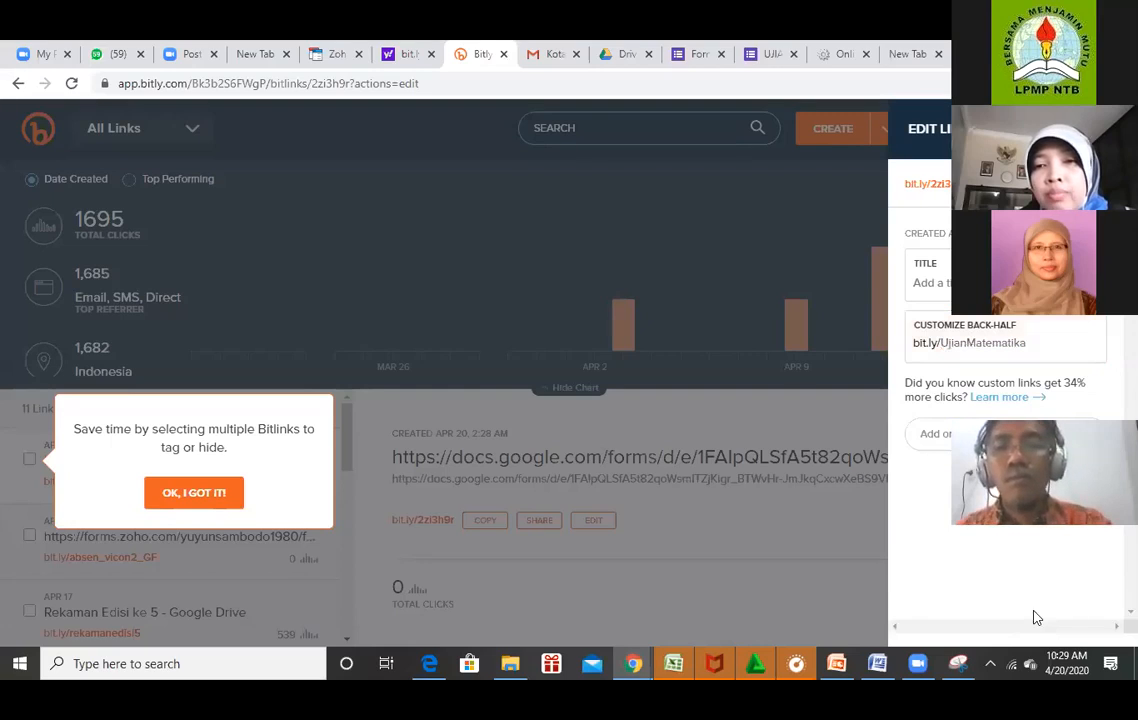
Append VII to make the back-half UjianMatematikaVII and save again.
{"action": "double_click", "coordinate": [1035, 344]}
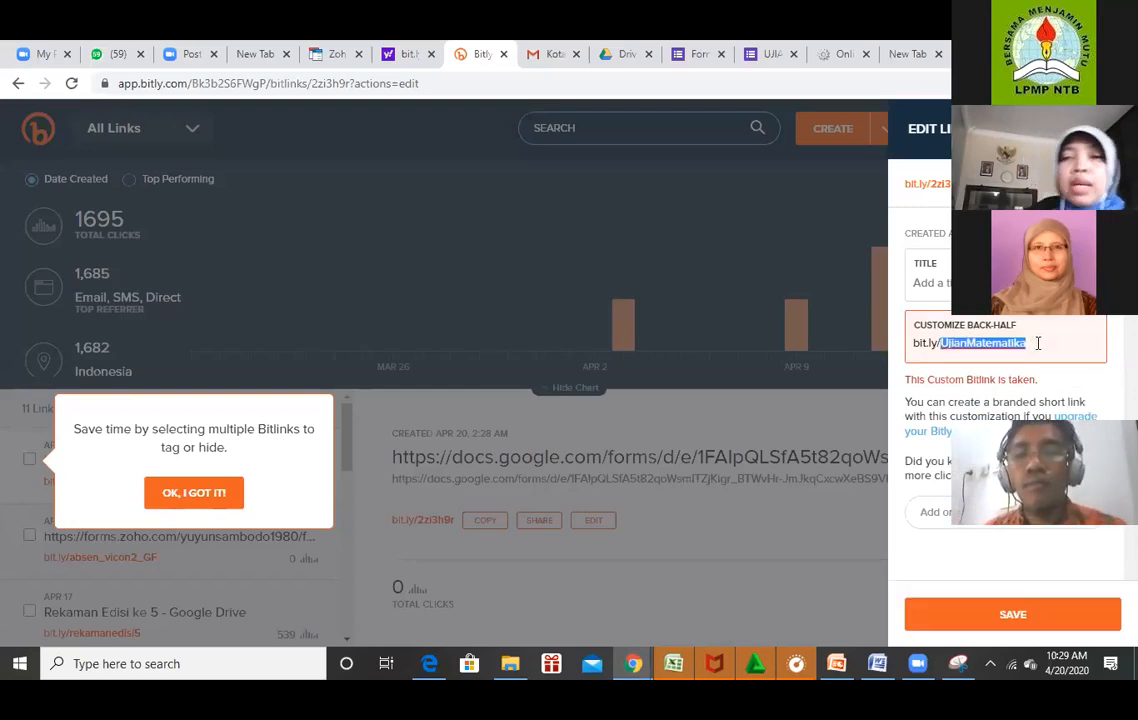
{"action": "left_click", "coordinate": [1037, 343]}
{"action": "type", "text": "VII"}
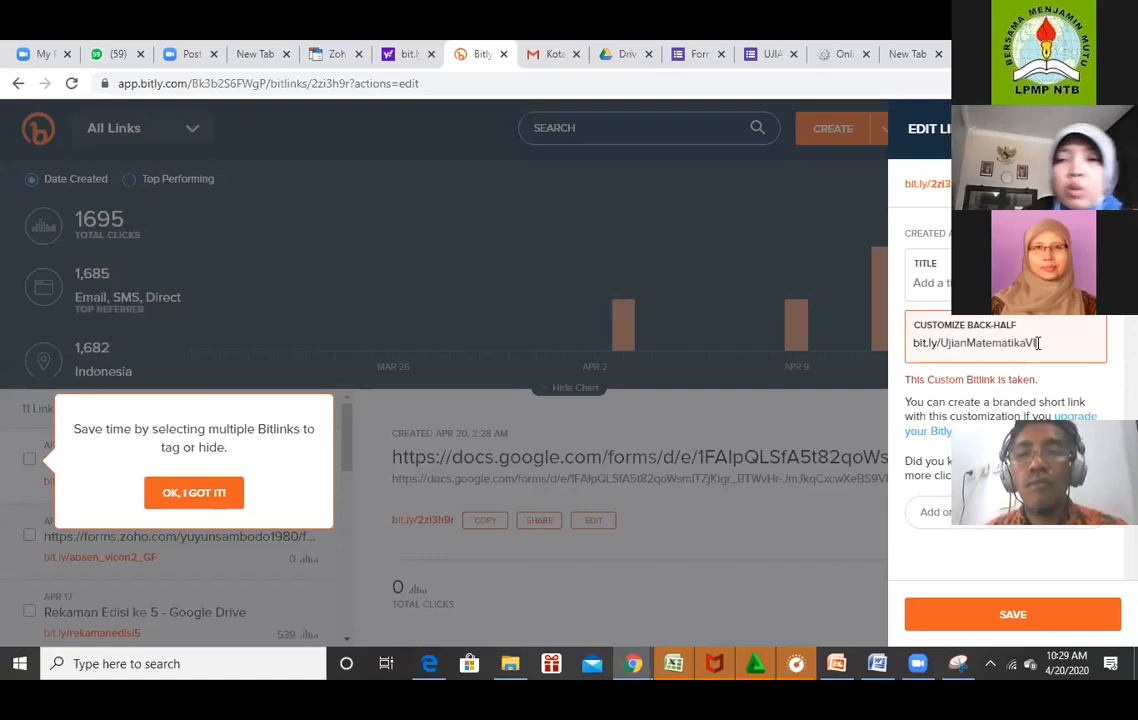
{"action": "left_click", "coordinate": [1036, 615]}
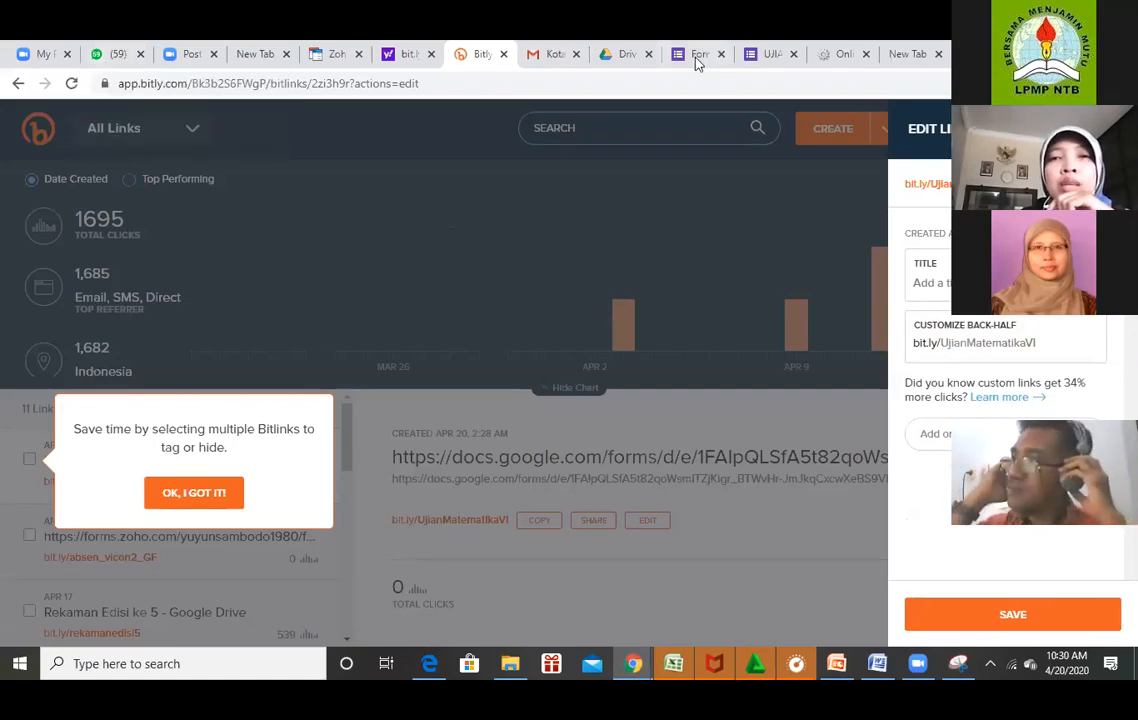
Open the UJIAN UAS MATEMATIKA respondent view and type a student name into Nama.
{"action": "left_click", "coordinate": [760, 58]}
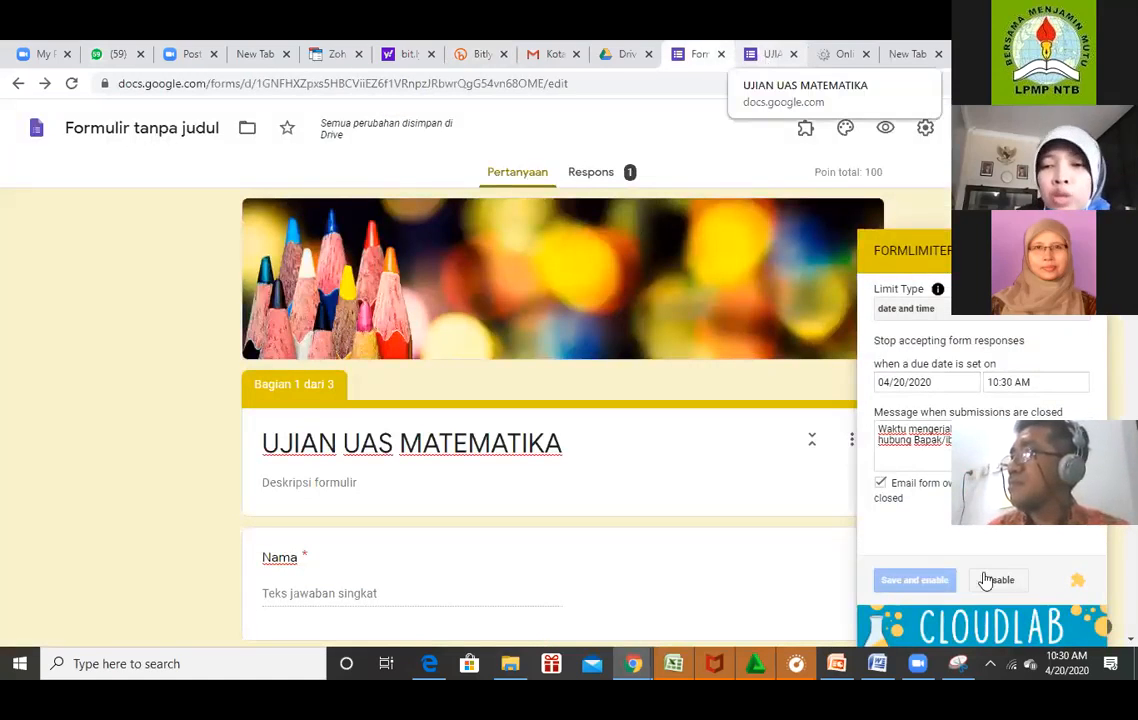
{"action": "left_click", "coordinate": [778, 64]}
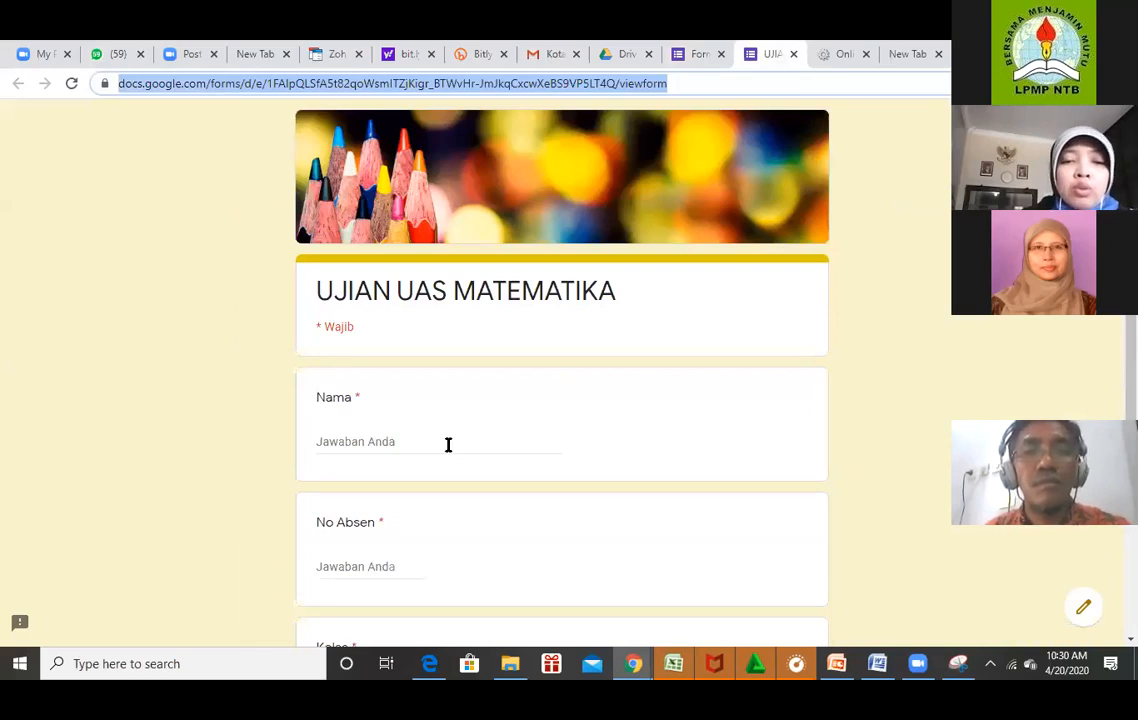
{"action": "left_click", "coordinate": [448, 444]}
{"action": "type", "text": "yuyu"}
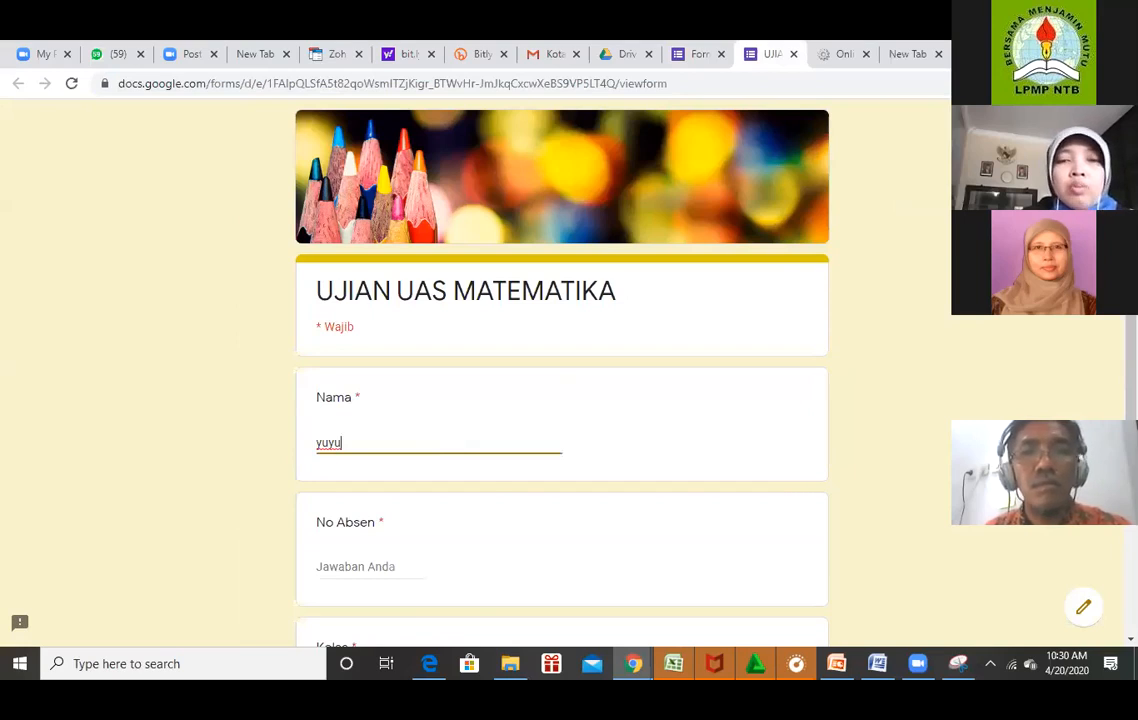
{"action": "scroll", "coordinate": [480, 467], "scroll_direction": "down", "scroll_amount": 1}
{"action": "type", "text": "n"}
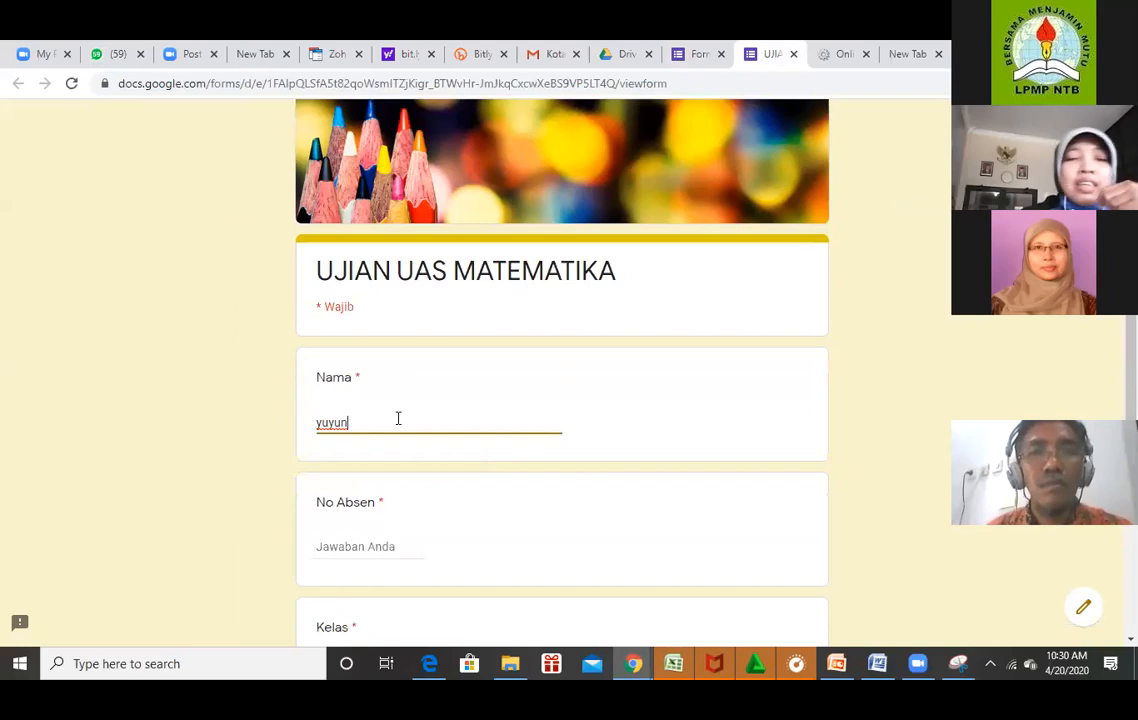
Send the bit.ly/UjianMatematikaVI link to the Bimtek Google Form WhatsApp group, found by searching 'goo'.
{"action": "left_click", "coordinate": [117, 58]}
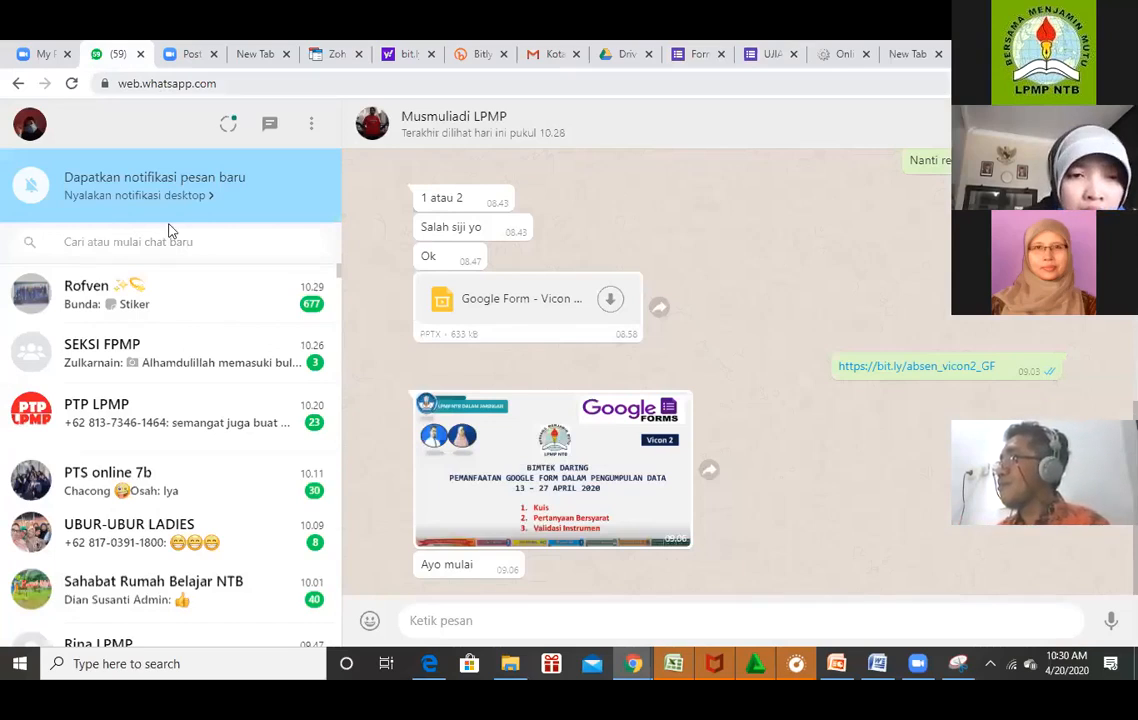
{"action": "left_click", "coordinate": [129, 226]}
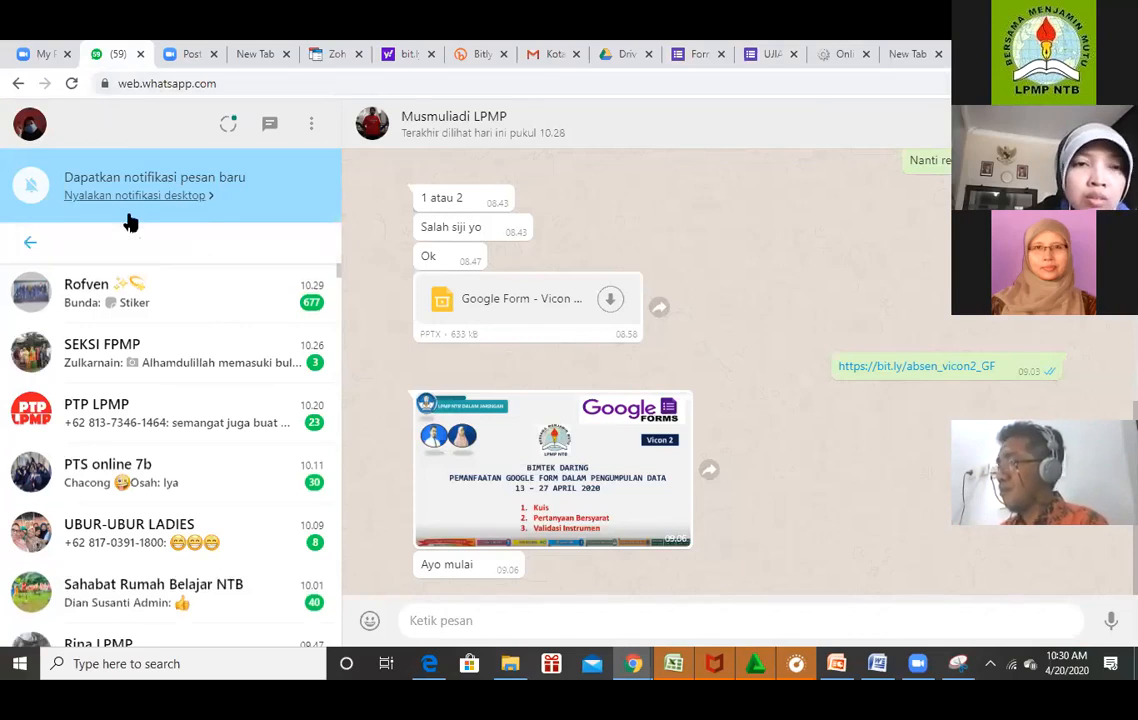
{"action": "type", "text": "goo"}
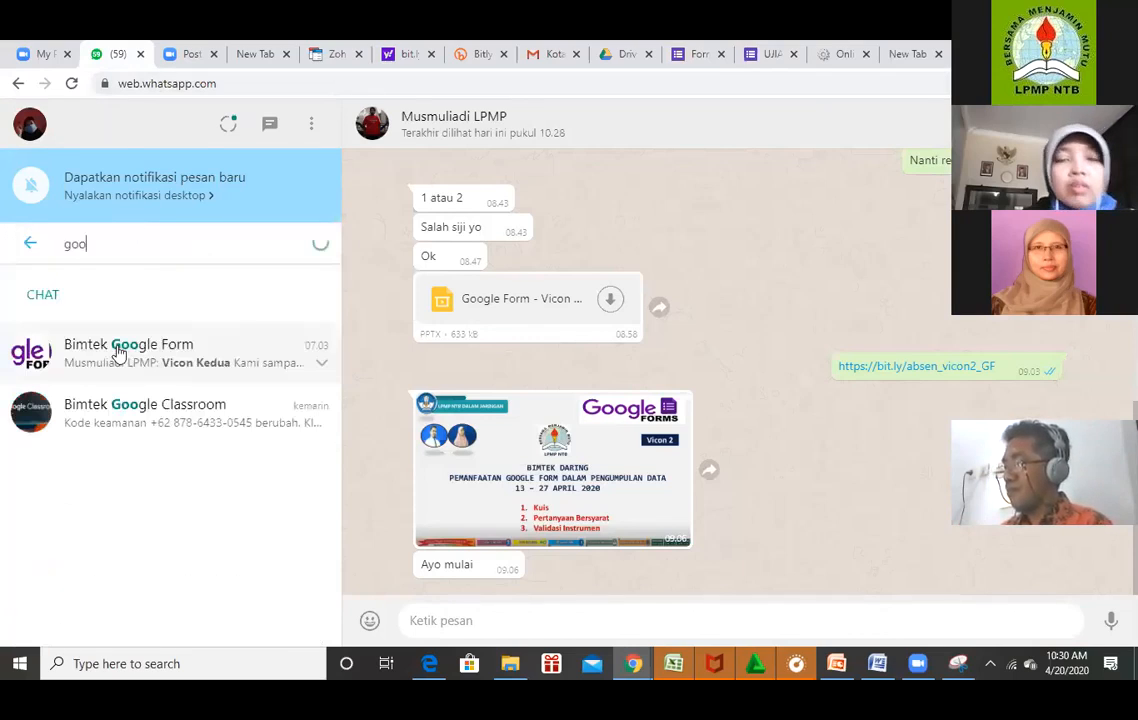
{"action": "left_click", "coordinate": [184, 353]}
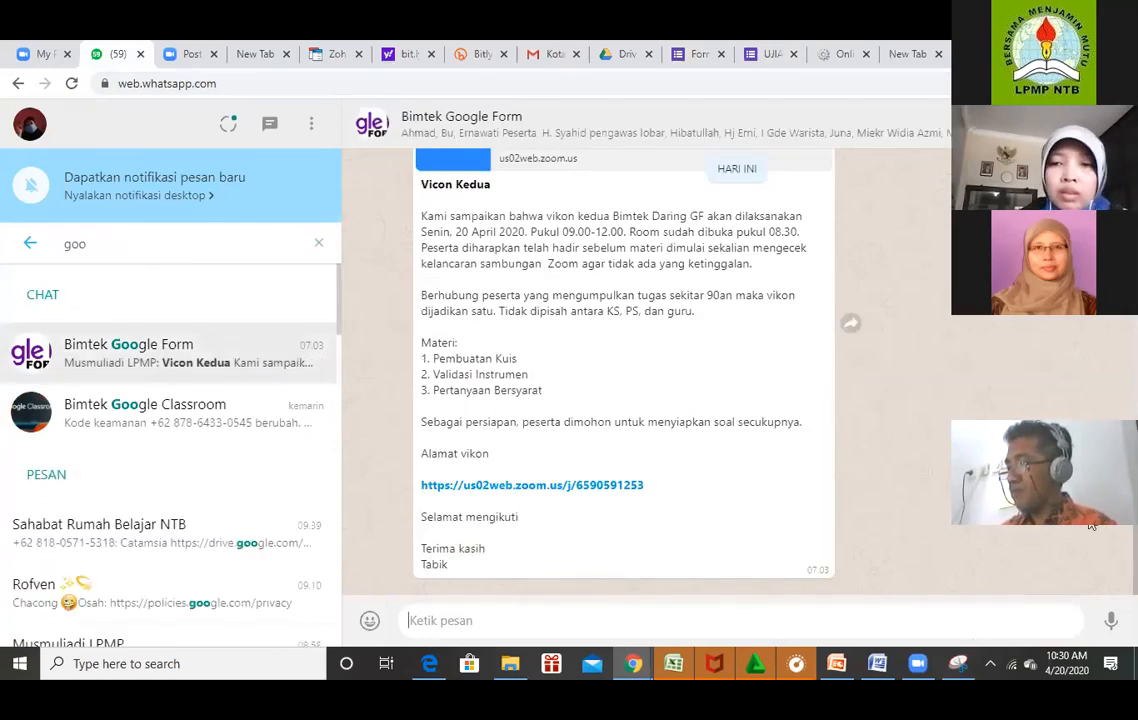
{"action": "type", "text": "https://bit.ly/UjianMatematikaVI"}
{"action": "key", "text": "Return"}
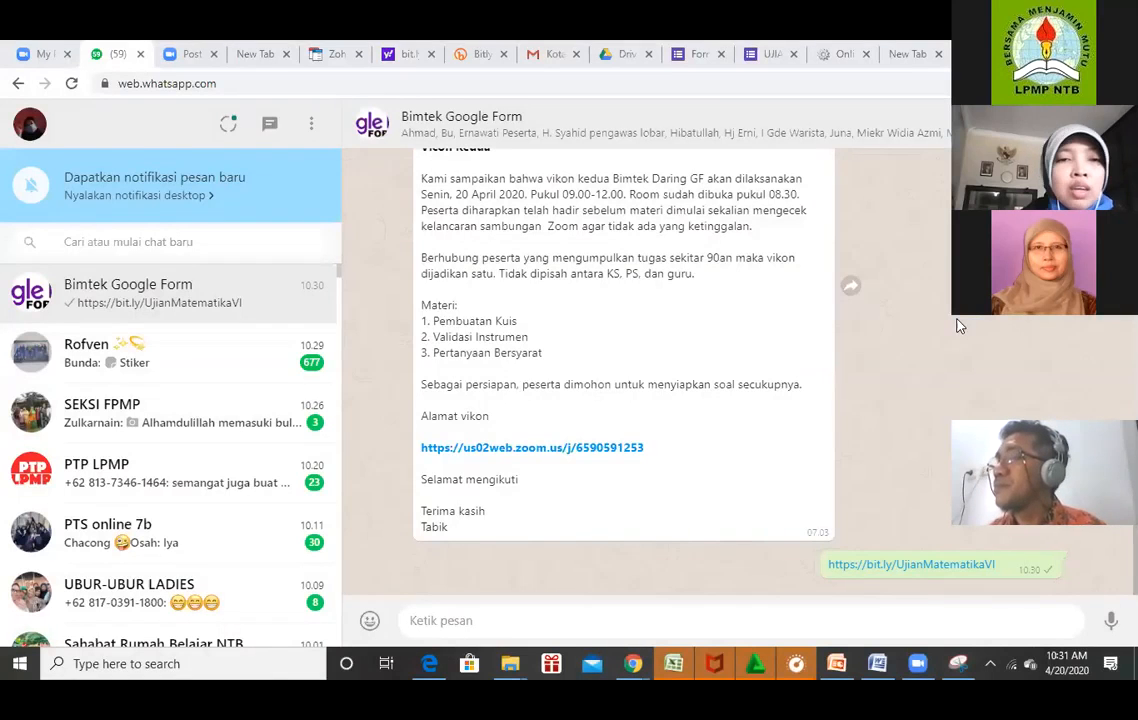
Fill in a student name, No Absen 18 and Kelas VIA, then go to the next section.
{"action": "left_click", "coordinate": [775, 56]}
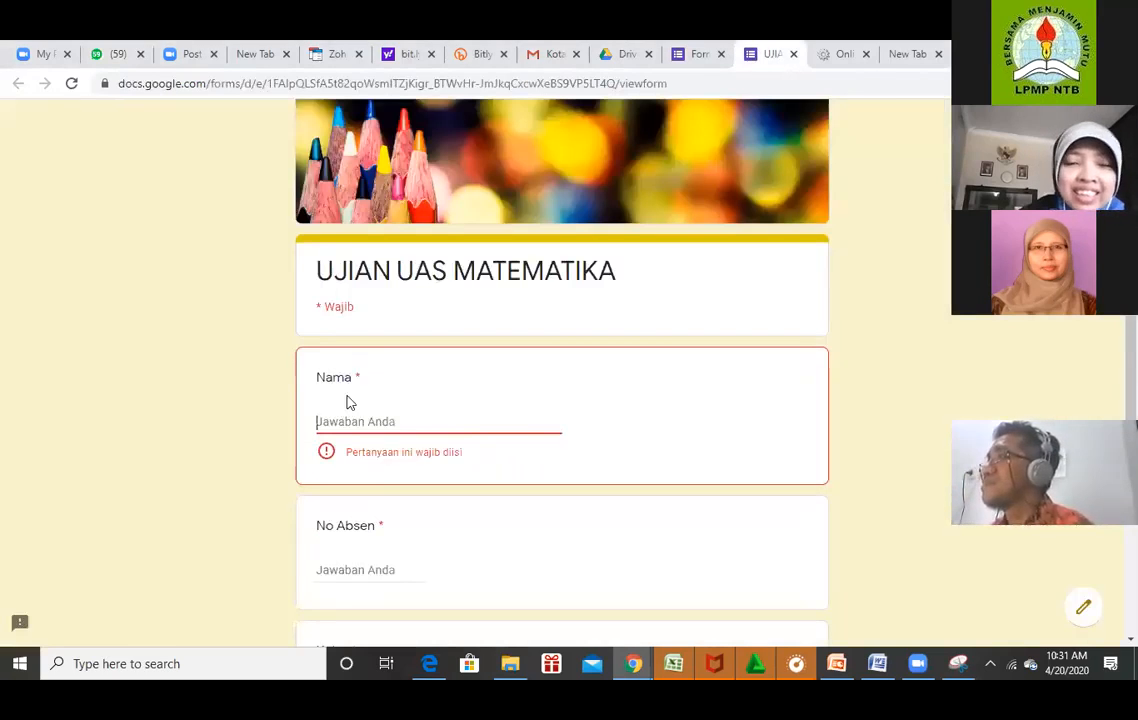
{"action": "type", "text": "yuyu"}
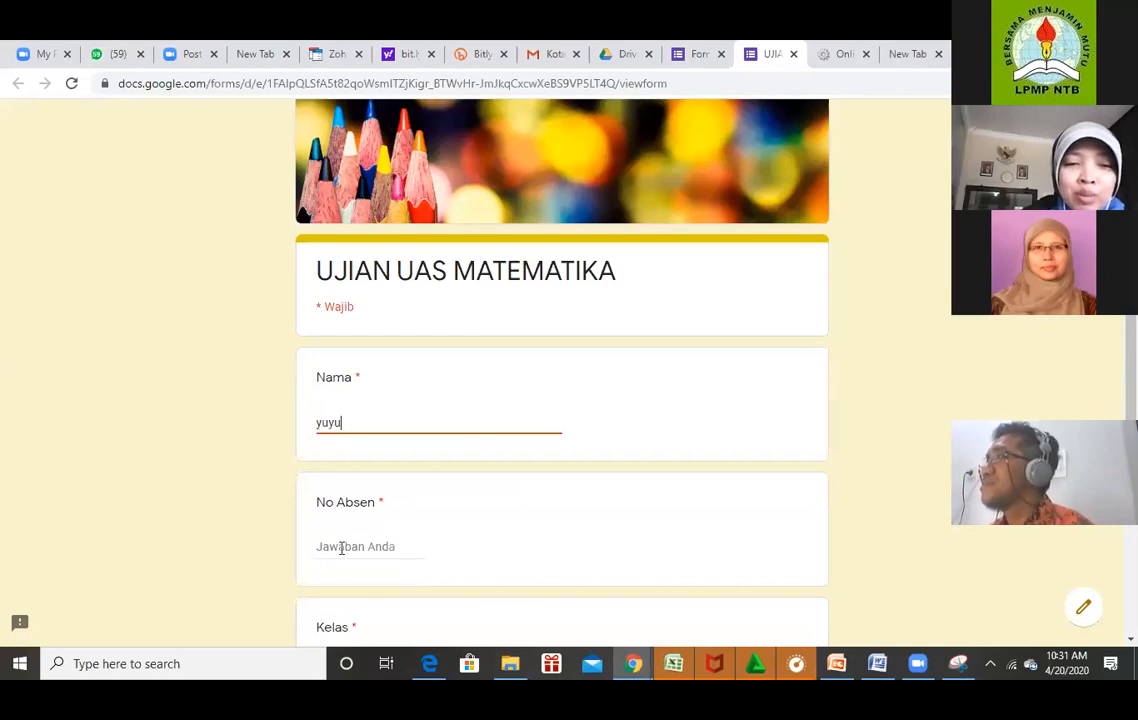
{"action": "type", "text": "n"}
{"action": "left_click", "coordinate": [341, 547]}
{"action": "type", "text": "18"}
{"action": "scroll", "coordinate": [562, 370], "scroll_direction": "down", "scroll_amount": 1}
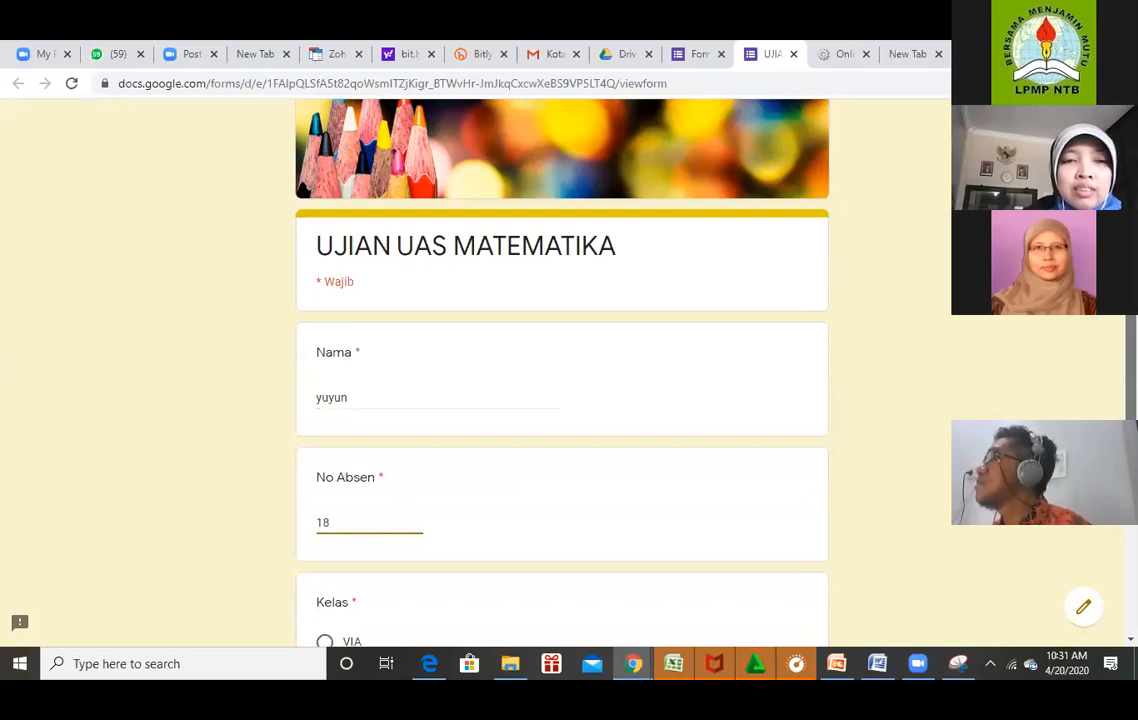
{"action": "scroll", "coordinate": [325, 434], "scroll_direction": "down", "scroll_amount": 3}
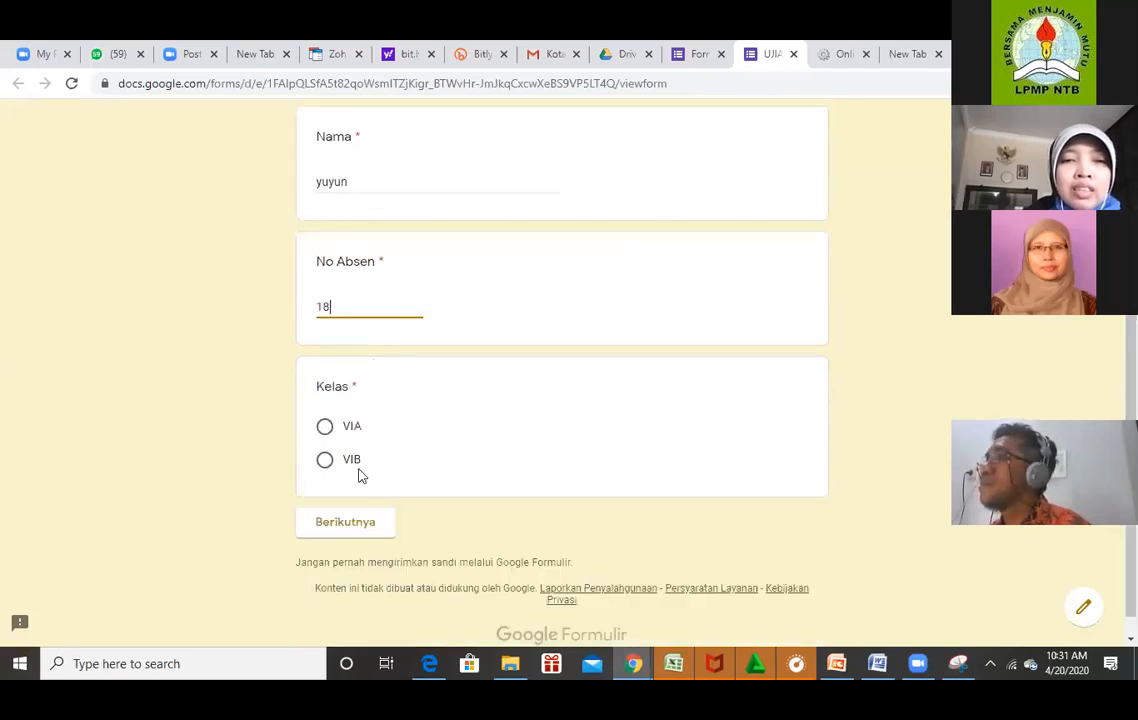
{"action": "left_click", "coordinate": [325, 426]}
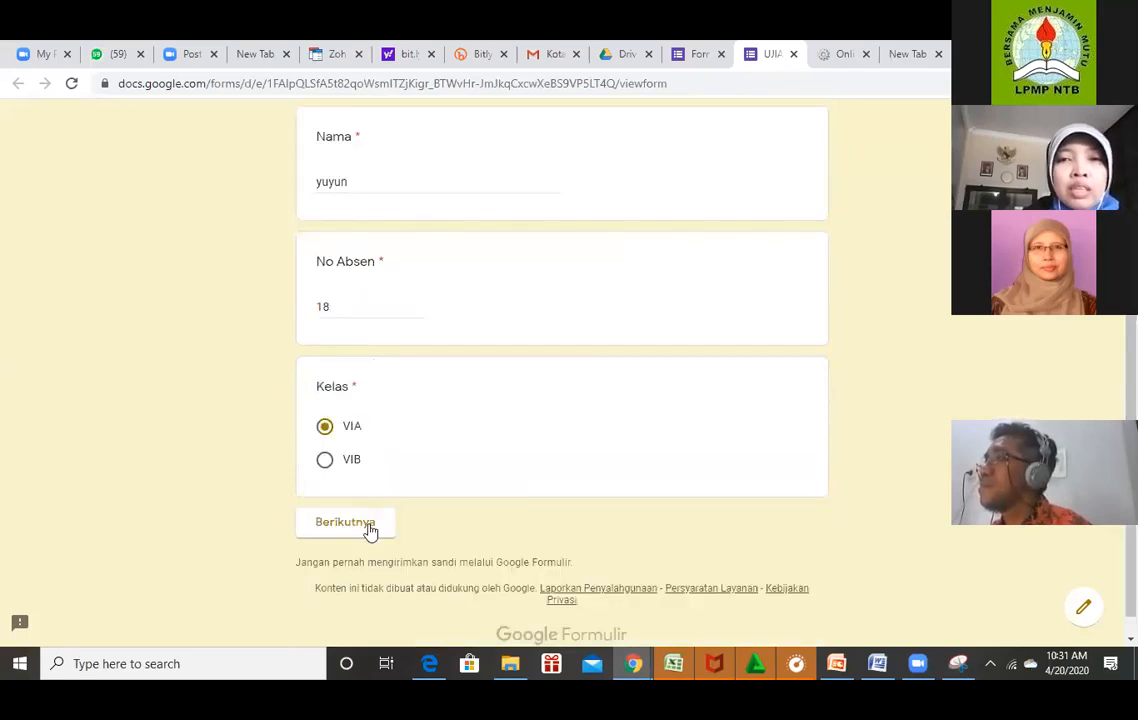
{"action": "left_click", "coordinate": [370, 532]}
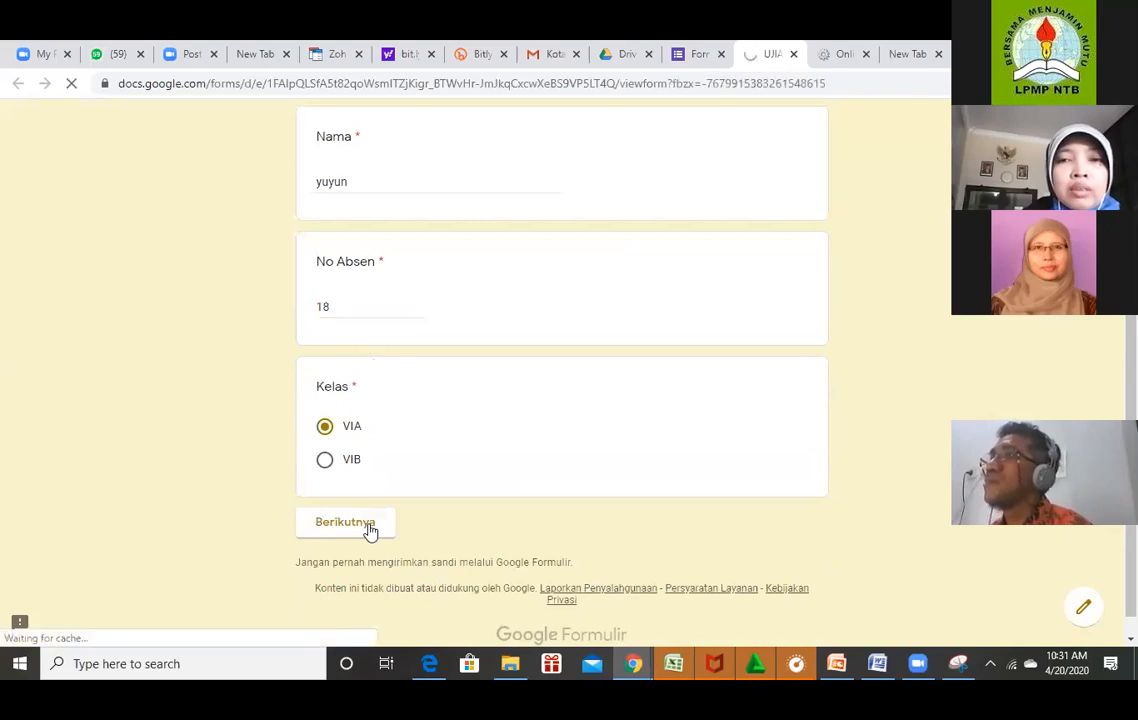